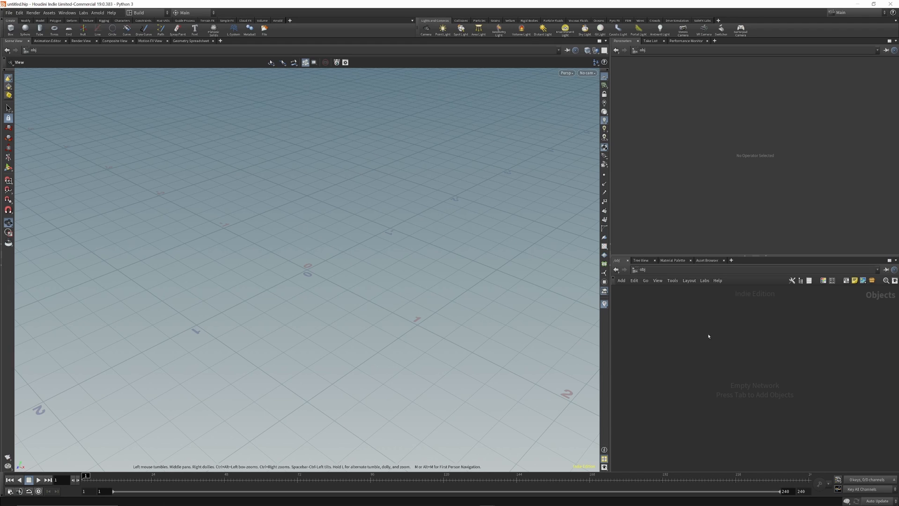
Create a sphere object in the scene and enter its geometry network.
{"action": "key", "text": "Tab"}
{"action": "type", "text": "SPHEAR"}
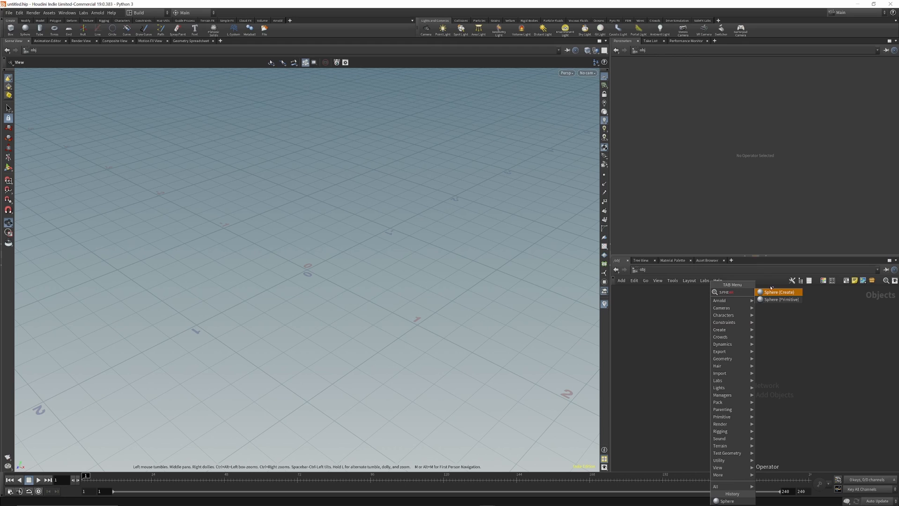
{"action": "key", "text": "Return"}
{"action": "left_click", "coordinate": [720, 307]}
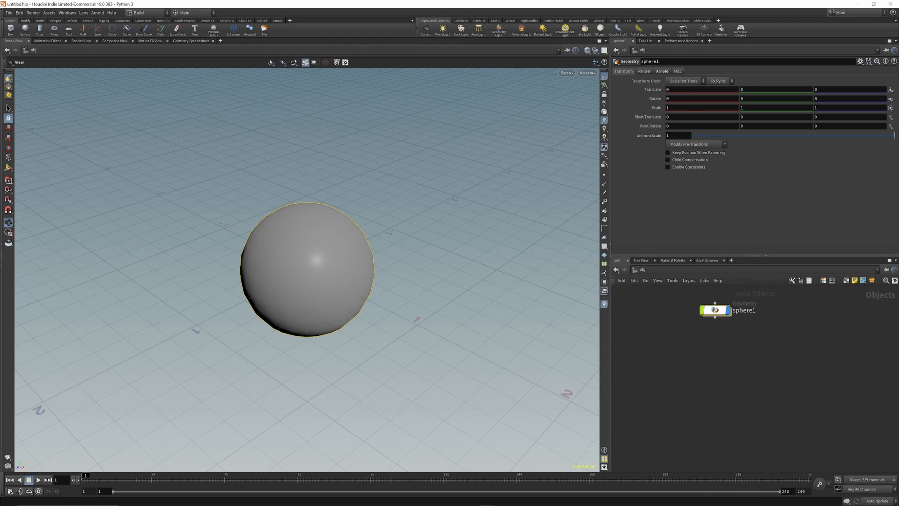
{"action": "double_click", "coordinate": [720, 312]}
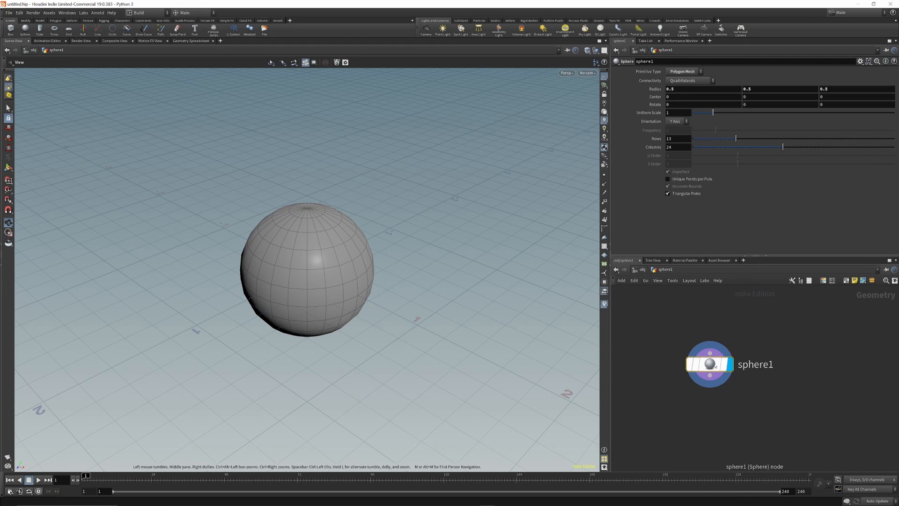
Set the sphere's radius to 1 on all three axes.
{"action": "left_click_drag", "start_coordinate": [341, 286], "coordinate": [364, 263]}
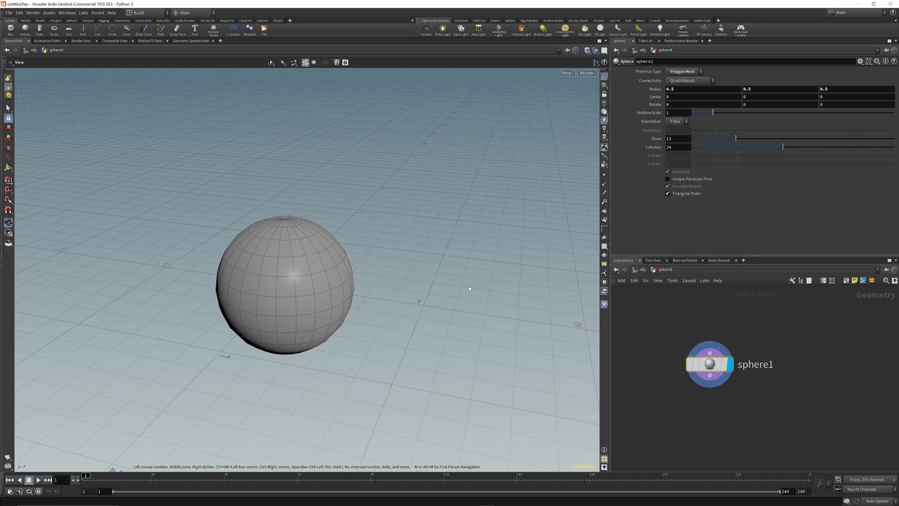
{"action": "left_click_drag", "start_coordinate": [284, 314], "coordinate": [301, 252]}
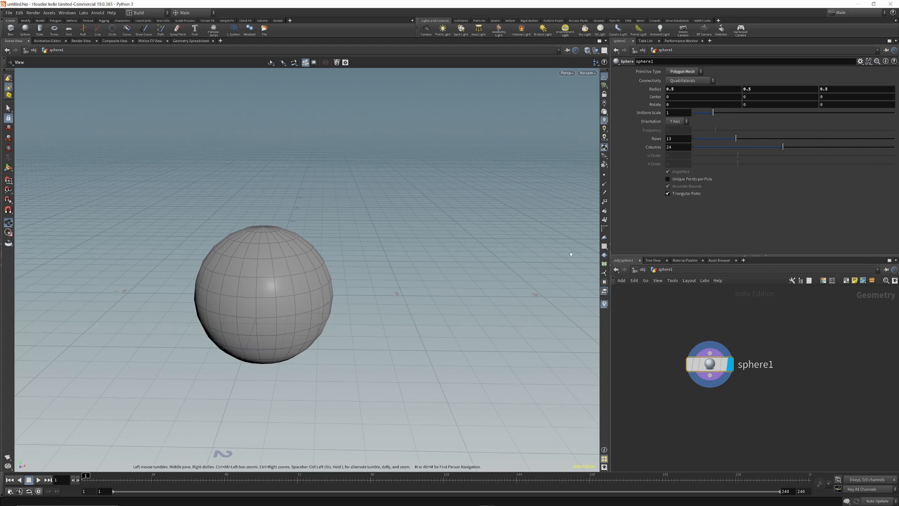
{"action": "mouse_move", "coordinate": [396, 293]}
{"action": "left_mouse_down"}
{"action": "mouse_move", "coordinate": [384, 294]}
{"action": "mouse_move", "coordinate": [406, 293]}
{"action": "left_mouse_up"}
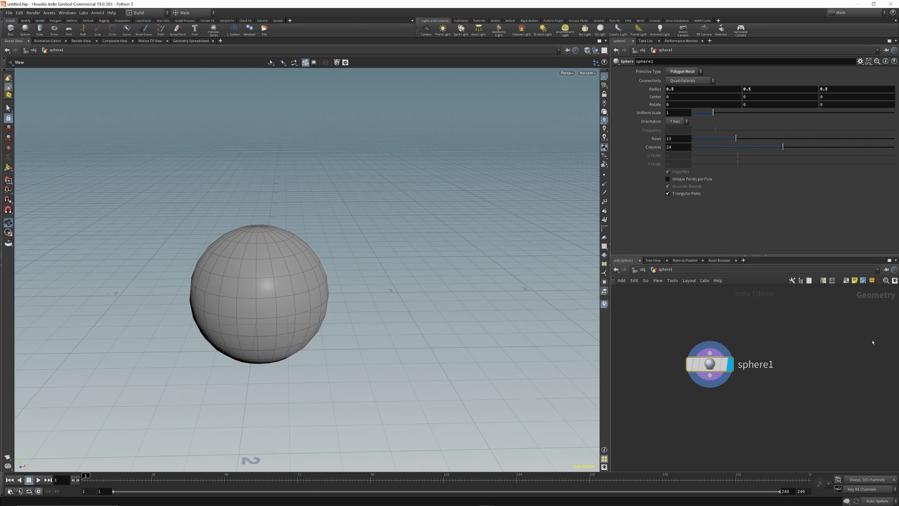
{"action": "scroll", "coordinate": [821, 337], "scroll_direction": "down", "scroll_amount": 2}
{"action": "double_click", "coordinate": [678, 89]}
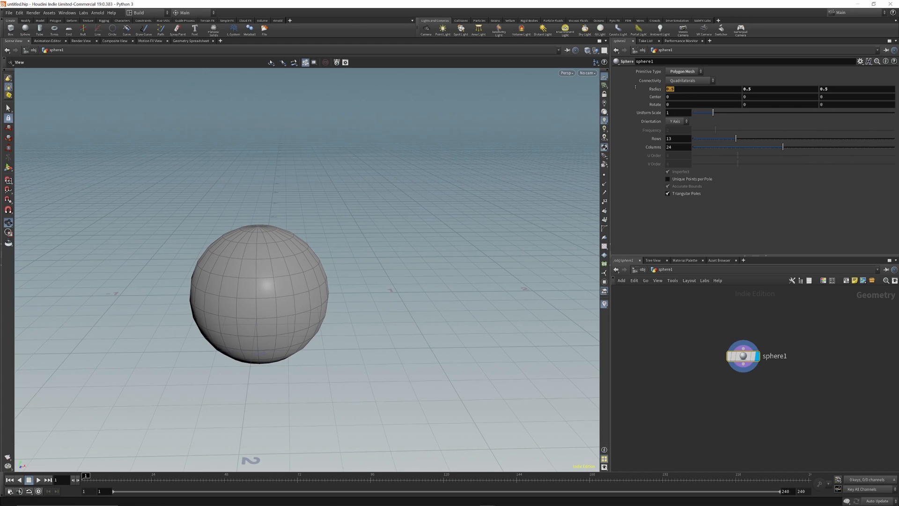
{"action": "type", "text": "1"}
{"action": "double_click", "coordinate": [763, 89]}
{"action": "type", "text": "1"}
{"action": "key", "text": "Return"}
{"action": "double_click", "coordinate": [842, 89]}
{"action": "type", "text": "1"}
{"action": "key", "text": "Return"}
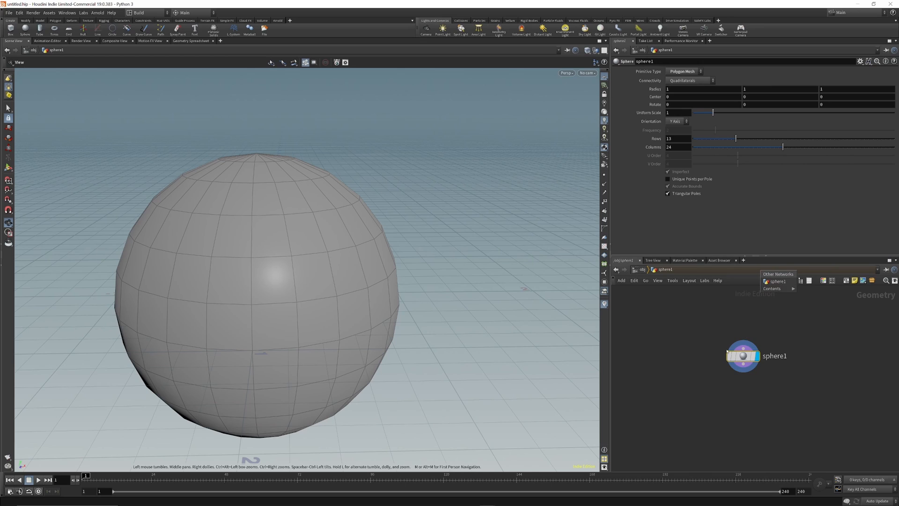
Add a VDB from Polygons node below sphere1, connect it to the sphere and display it.
{"action": "scroll", "coordinate": [728, 344], "scroll_direction": "down", "scroll_amount": 3}
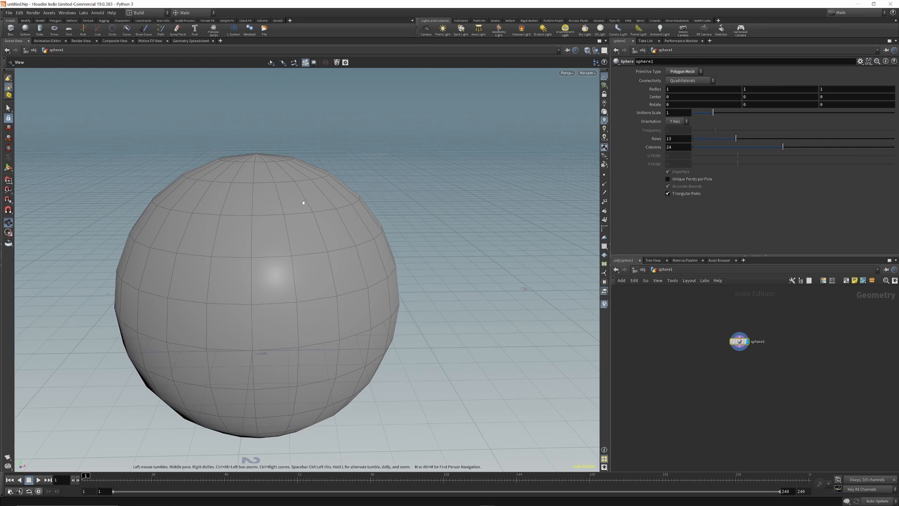
{"action": "left_click_drag", "start_coordinate": [740, 343], "coordinate": [738, 340]}
{"action": "left_click", "coordinate": [724, 373]}
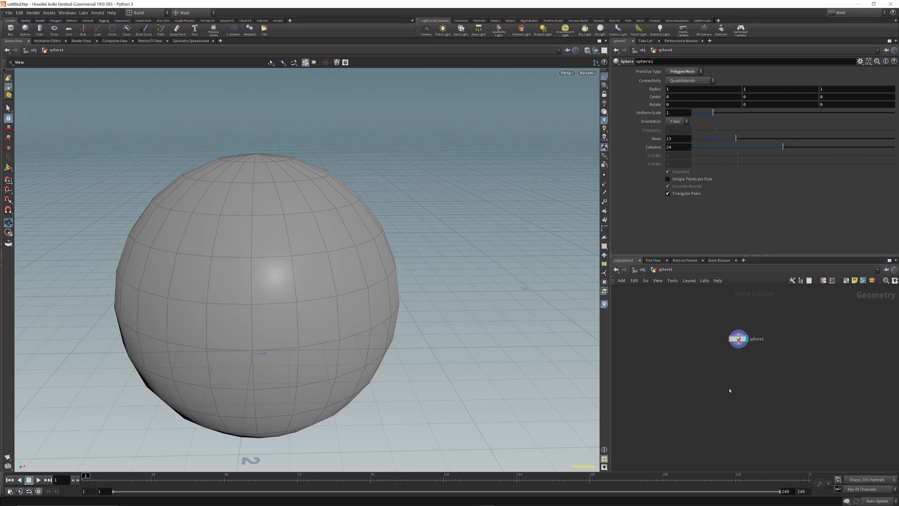
{"action": "key", "text": "Tab"}
{"action": "type", "text": "VDB FRO"}
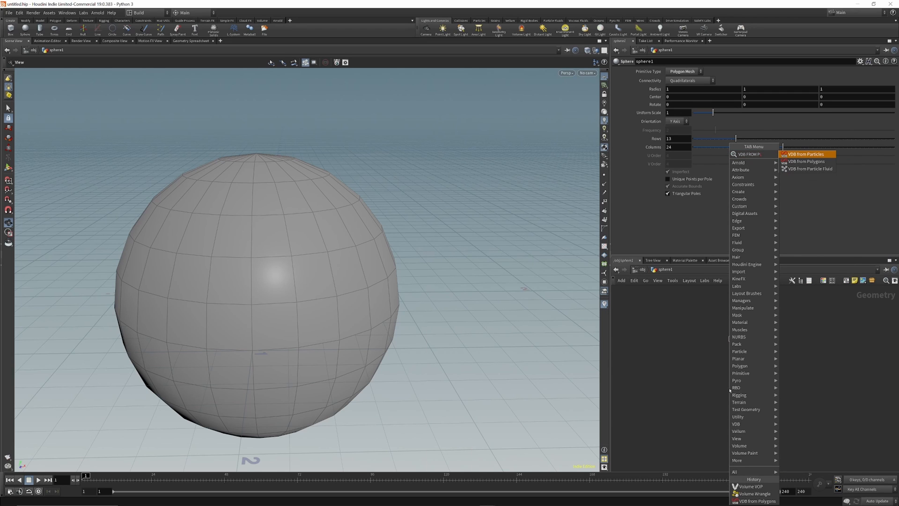
{"action": "left_click", "coordinate": [805, 154]}
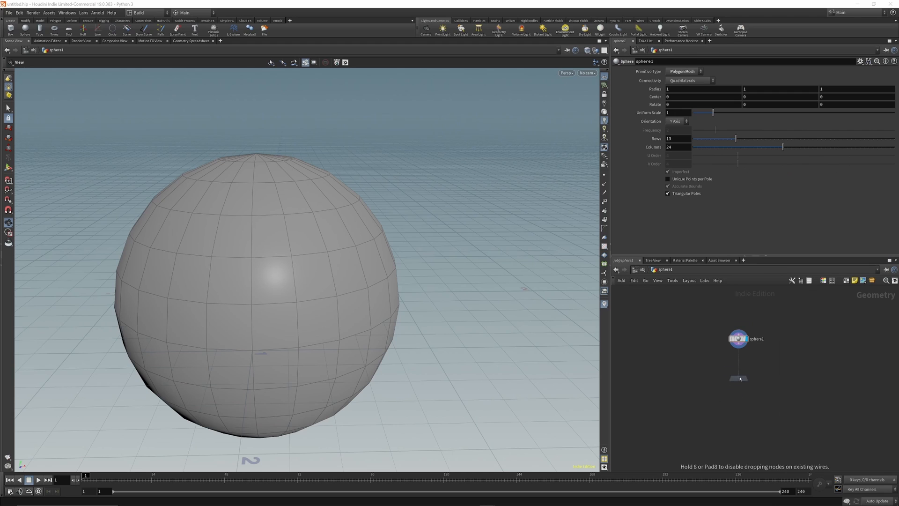
{"action": "left_click", "coordinate": [747, 376]}
{"action": "left_click", "coordinate": [749, 376]}
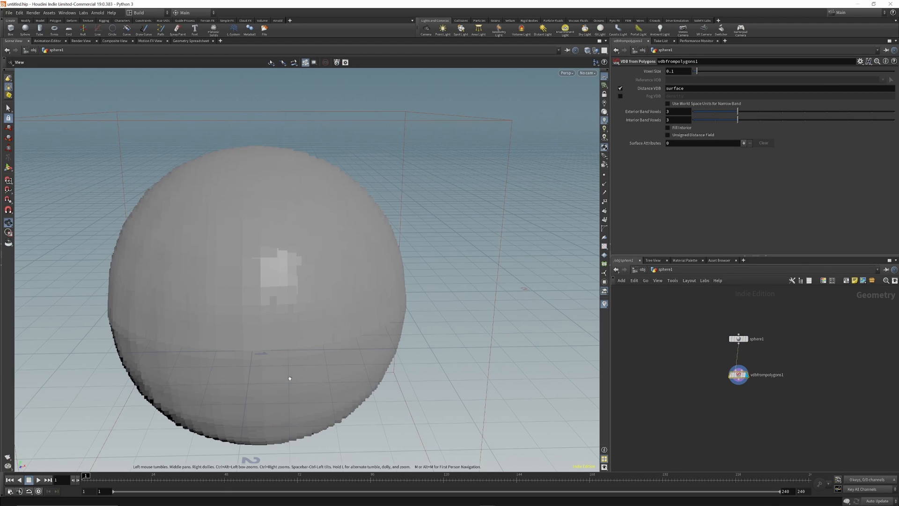
Switch the VDB conversion from the distance VDB to a fog VDB named density, with Fill Interior enabled.
{"action": "left_click_drag", "start_coordinate": [286, 206], "coordinate": [207, 228]}
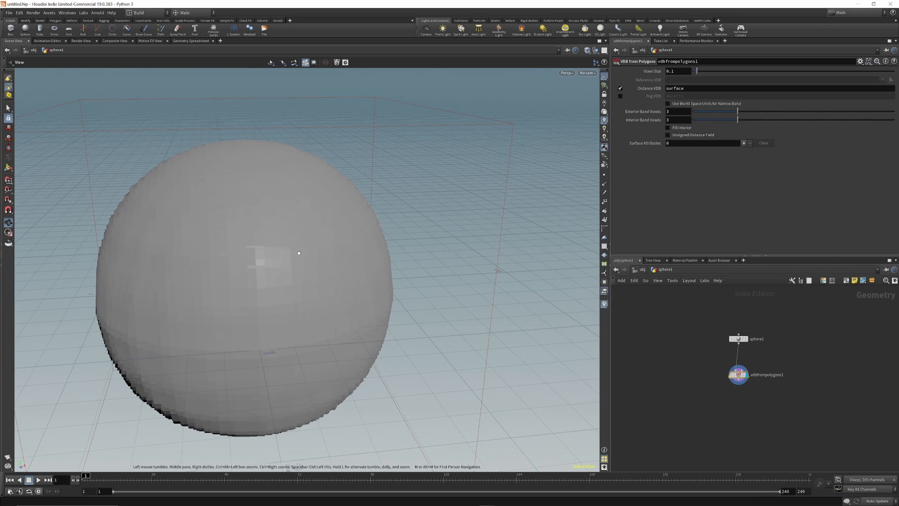
{"action": "left_click", "coordinate": [621, 89]}
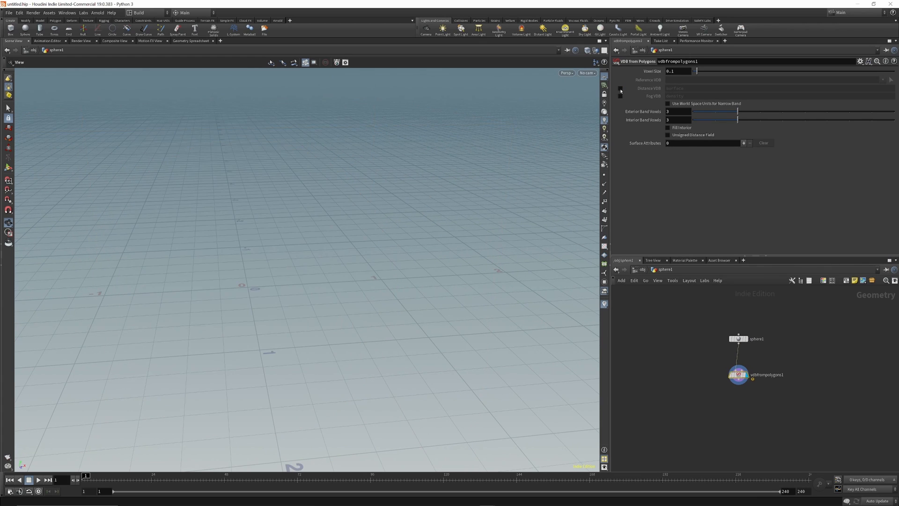
{"action": "left_click", "coordinate": [620, 96]}
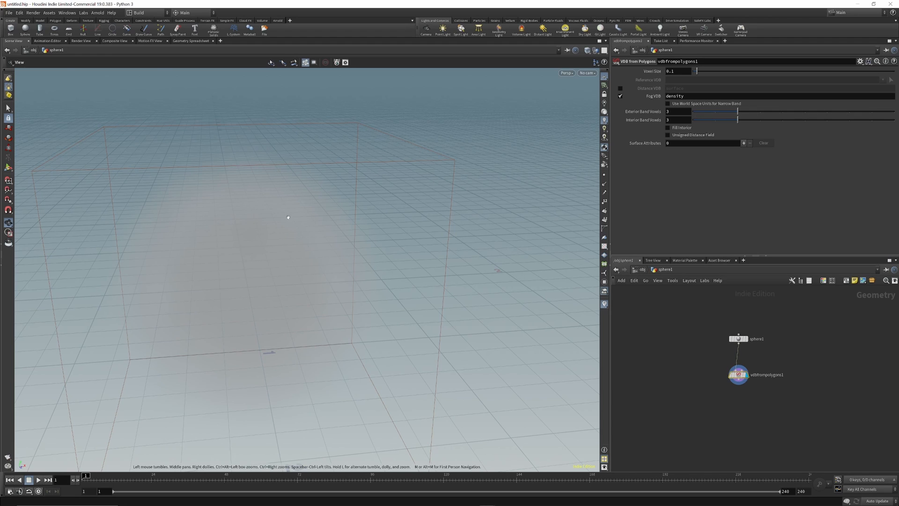
{"action": "left_click", "coordinate": [668, 128]}
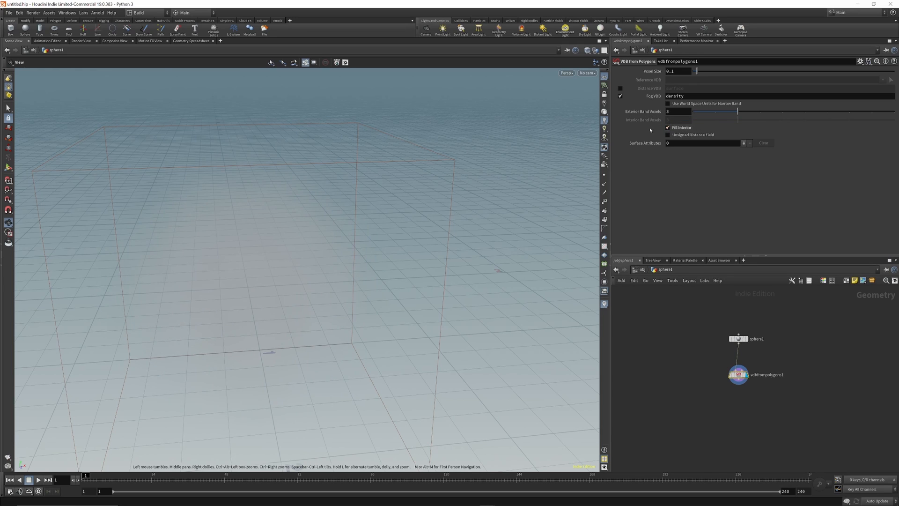
Change the viewport's background color scheme to Dark in the display options.
{"action": "left_click_drag", "start_coordinate": [296, 217], "coordinate": [361, 213]}
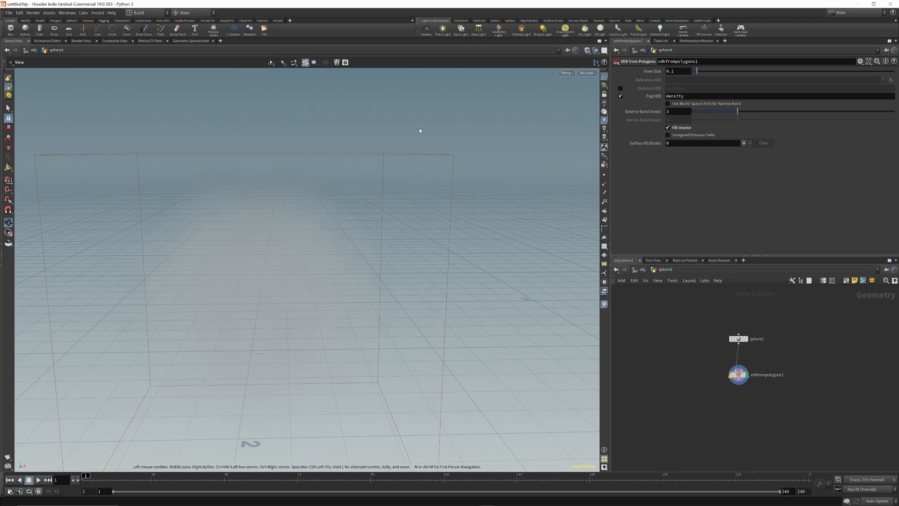
{"action": "key", "text": "d"}
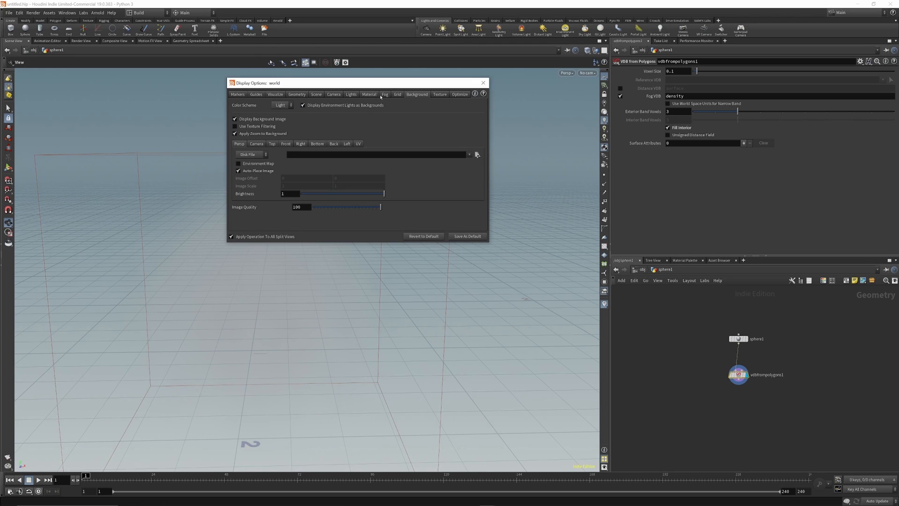
{"action": "left_click", "coordinate": [284, 105]}
{"action": "left_click", "coordinate": [281, 121]}
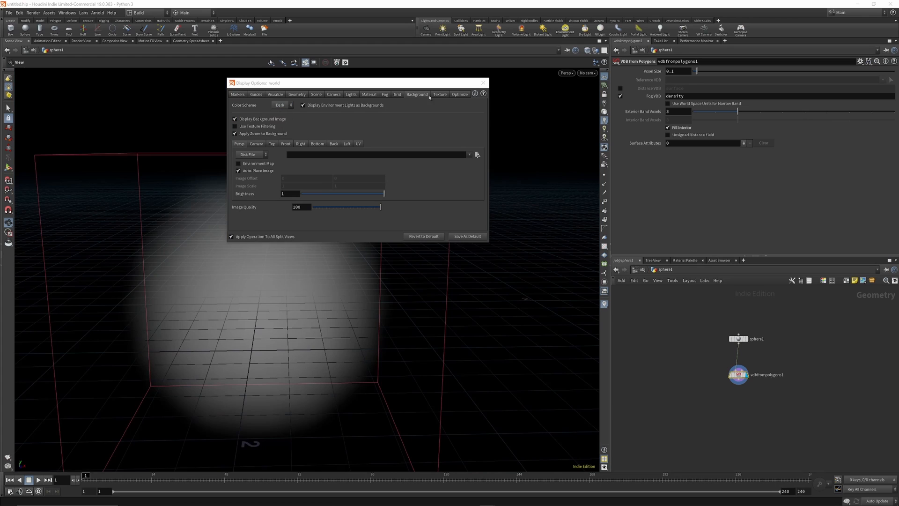
{"action": "left_click", "coordinate": [483, 83]}
{"action": "scroll", "coordinate": [733, 385], "scroll_direction": "up", "scroll_amount": 3}
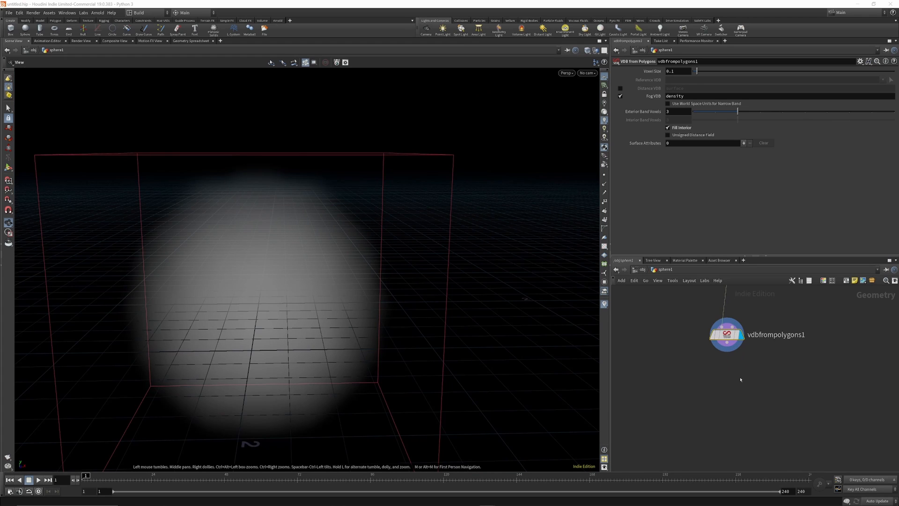
{"action": "key", "text": "Tab"}
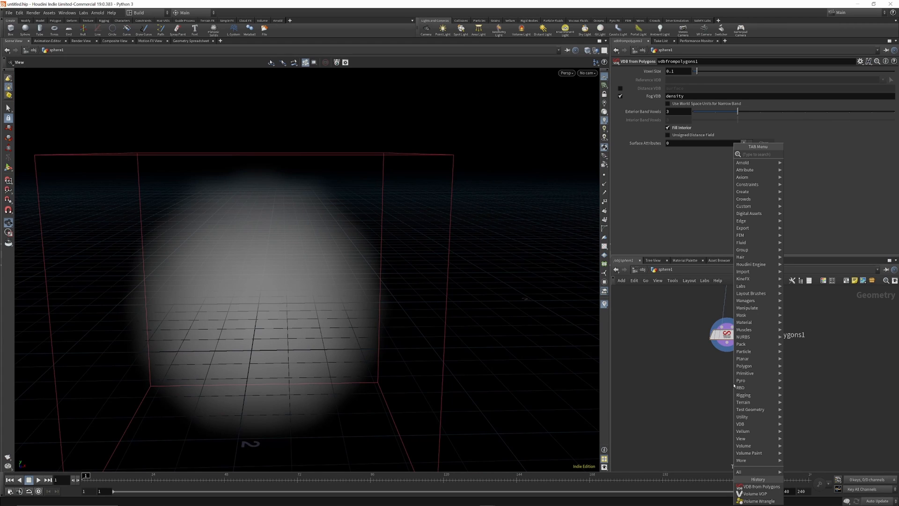
{"action": "key", "text": "Escape"}
{"action": "key", "text": "Tab"}
{"action": "type", "text": "vol"}
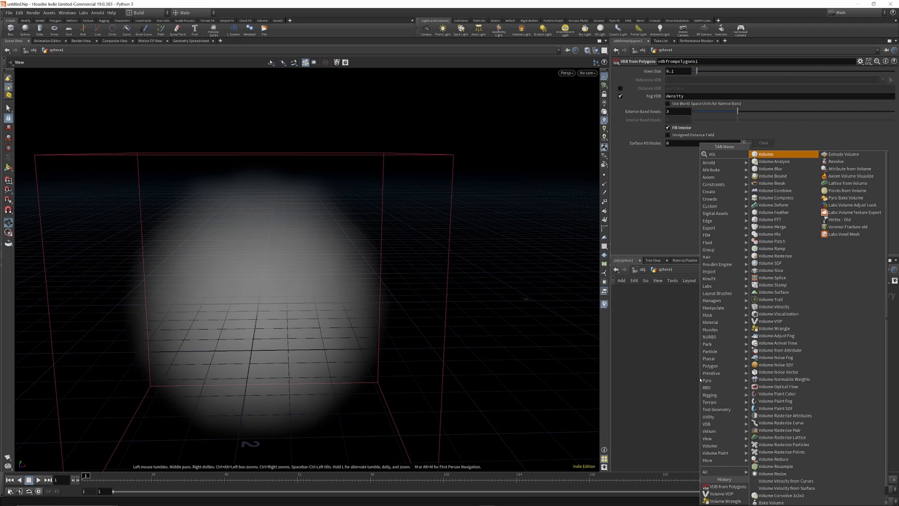
{"action": "left_click", "coordinate": [668, 340]}
{"action": "key", "text": "Tab"}
{"action": "key", "text": "Escape"}
Add a Volume Wrangle node below vdbfrompolygons1 and connect it to that node's output.
{"action": "key", "text": "Tab"}
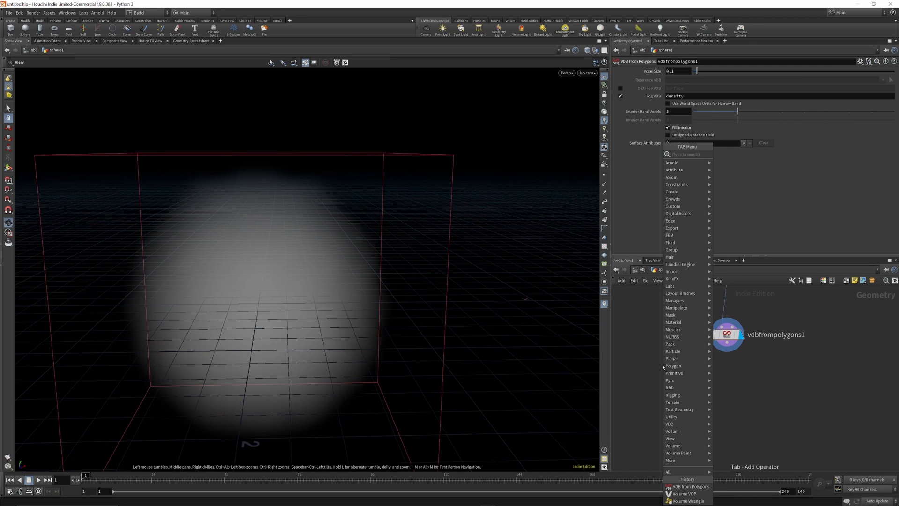
{"action": "type", "text": "wrangle"}
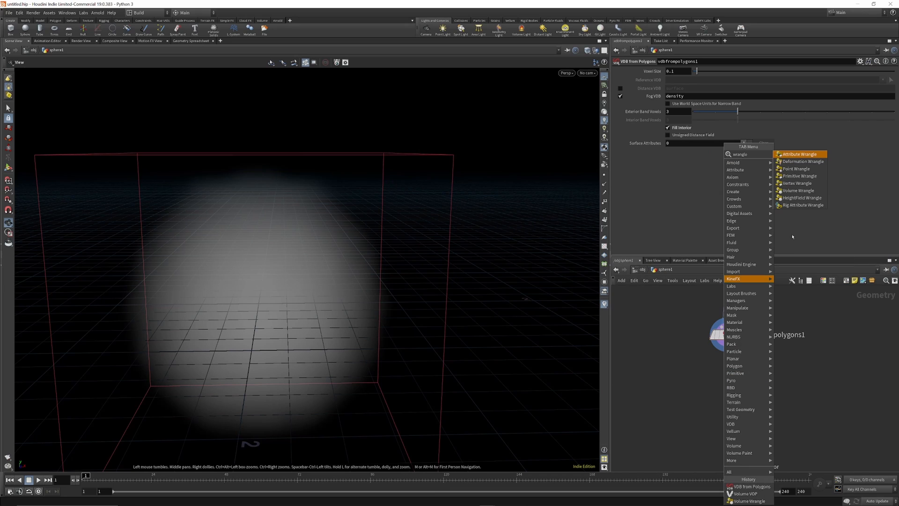
{"action": "left_click", "coordinate": [798, 191]}
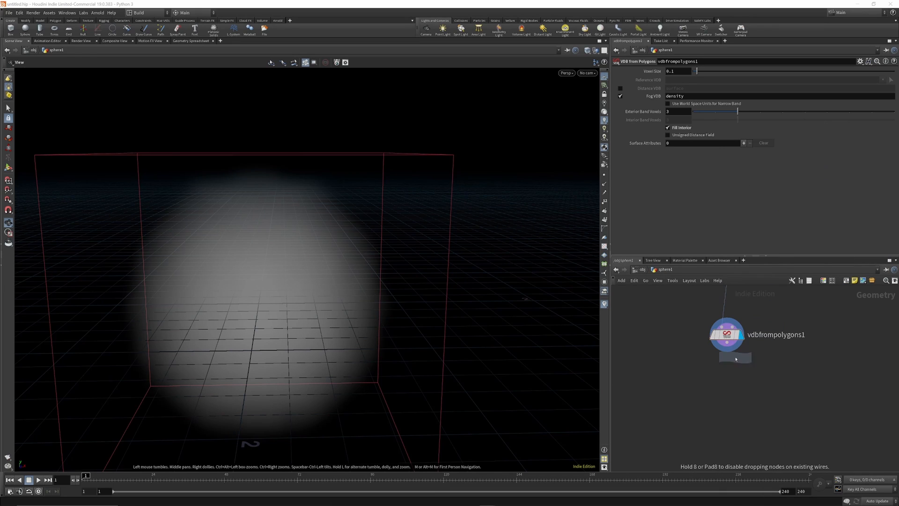
{"action": "left_click", "coordinate": [720, 392]}
{"action": "left_click_drag", "start_coordinate": [727, 350], "coordinate": [712, 385]}
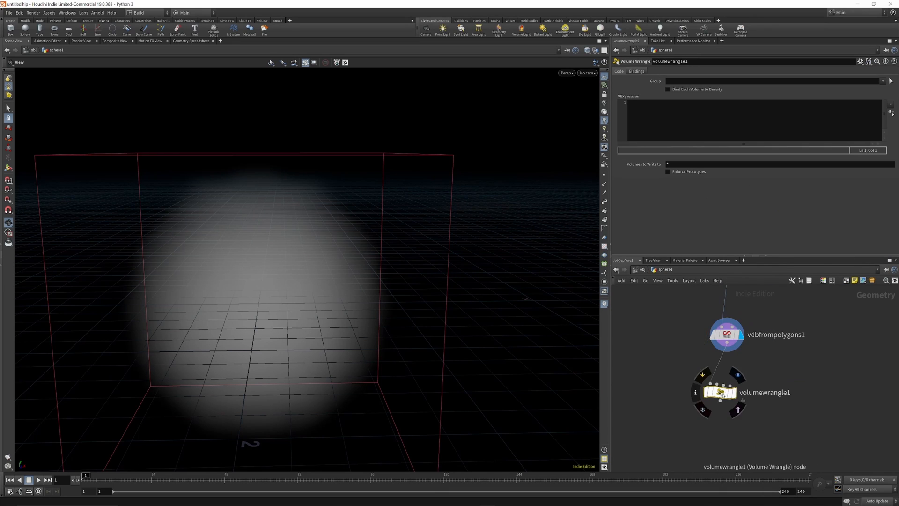
{"action": "left_click", "coordinate": [666, 120]}
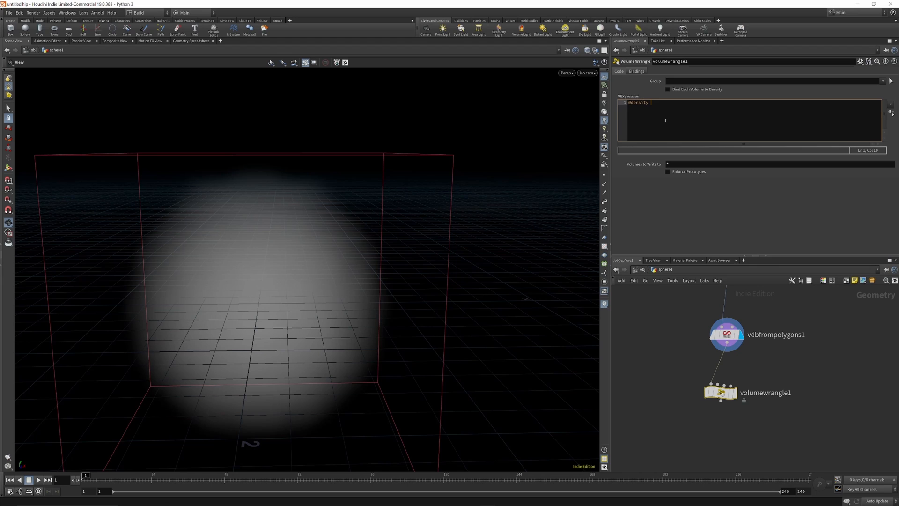
{"action": "type", "text": "@density *=10;"}
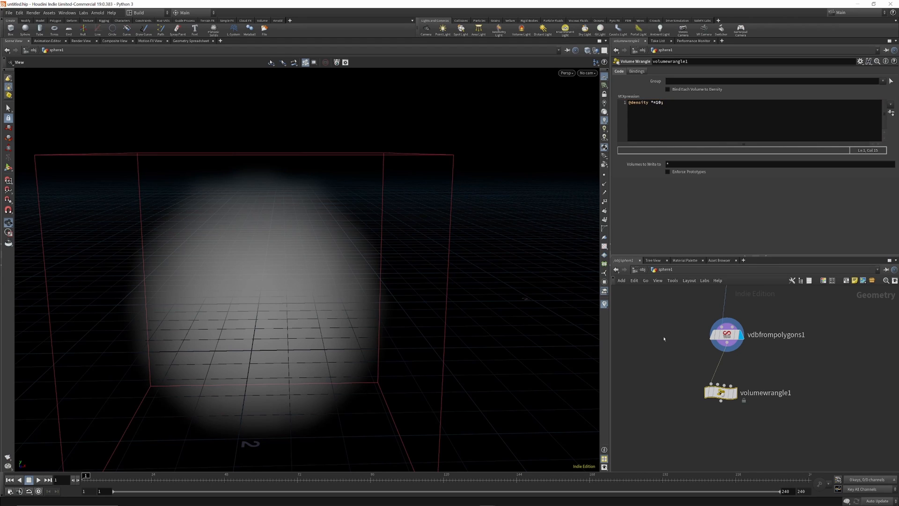
{"action": "left_click", "coordinate": [734, 392]}
{"action": "left_click_drag", "start_coordinate": [263, 253], "coordinate": [285, 268]}
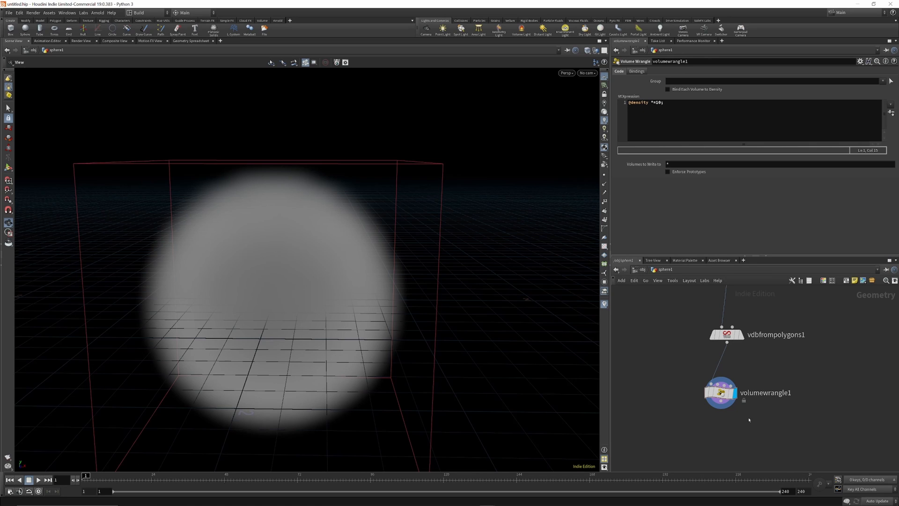
Compare the fog volume before and after the density multiplication by displaying vdbfrompolygons1 and returning to volumewrangle1.
{"action": "left_click", "coordinate": [741, 338]}
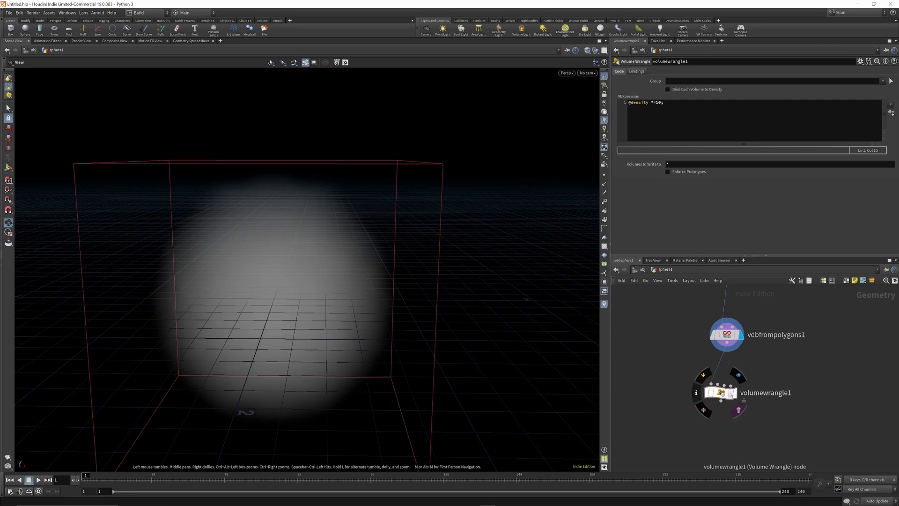
{"action": "left_click", "coordinate": [741, 396]}
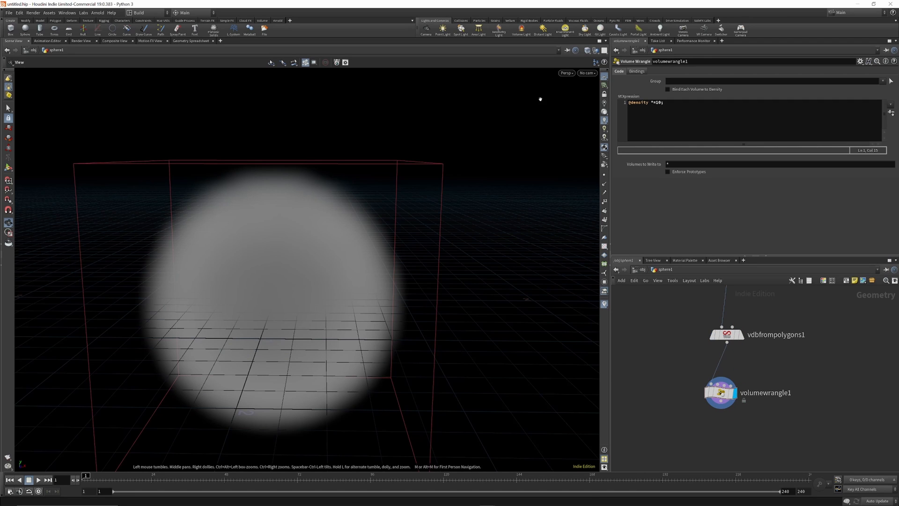
{"action": "left_click_drag", "start_coordinate": [316, 277], "coordinate": [316, 273]}
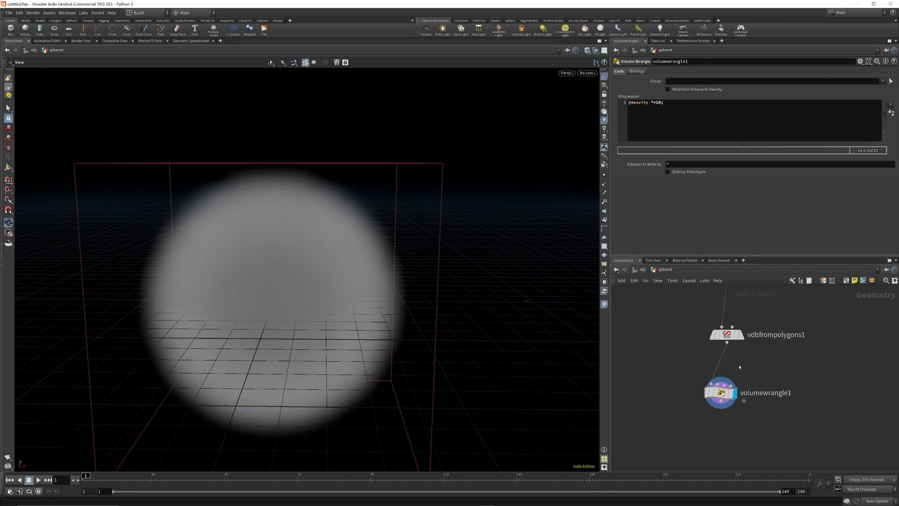
{"action": "scroll", "coordinate": [723, 336], "scroll_direction": "down", "scroll_amount": 5}
{"action": "scroll", "coordinate": [723, 362], "scroll_direction": "up", "scroll_amount": 4}
{"action": "scroll", "coordinate": [719, 395], "scroll_direction": "down", "scroll_amount": 2}
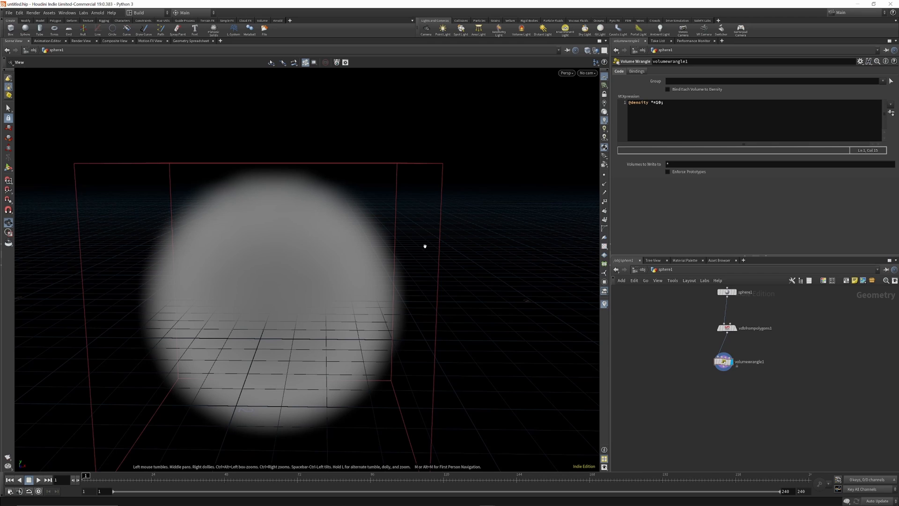
{"action": "scroll", "coordinate": [739, 372], "scroll_direction": "down", "scroll_amount": 2}
{"action": "scroll", "coordinate": [733, 375], "scroll_direction": "up", "scroll_amount": 6}
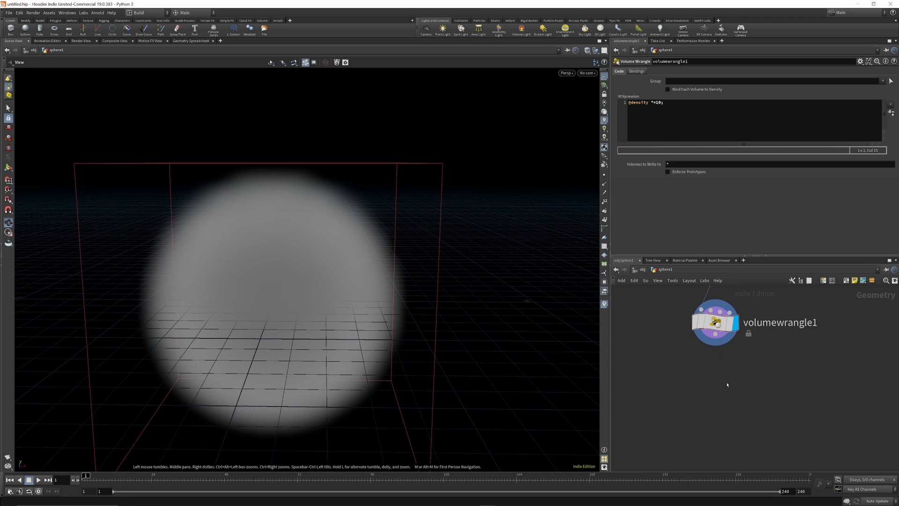
Add a Volume VOP node below volumewrangle1, connect it to that node's output and display its result.
{"action": "key", "text": "Tab"}
{"action": "key", "text": "Escape"}
{"action": "key", "text": "Tab"}
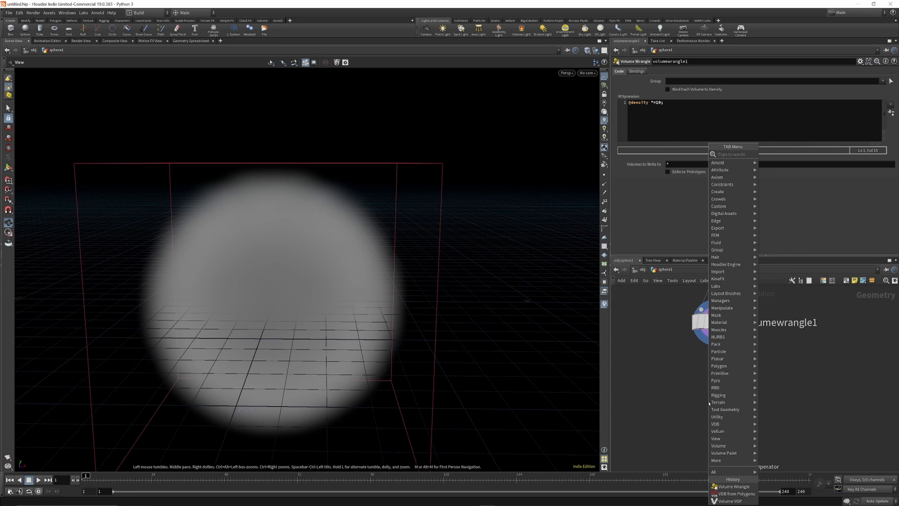
{"action": "type", "text": "volu"}
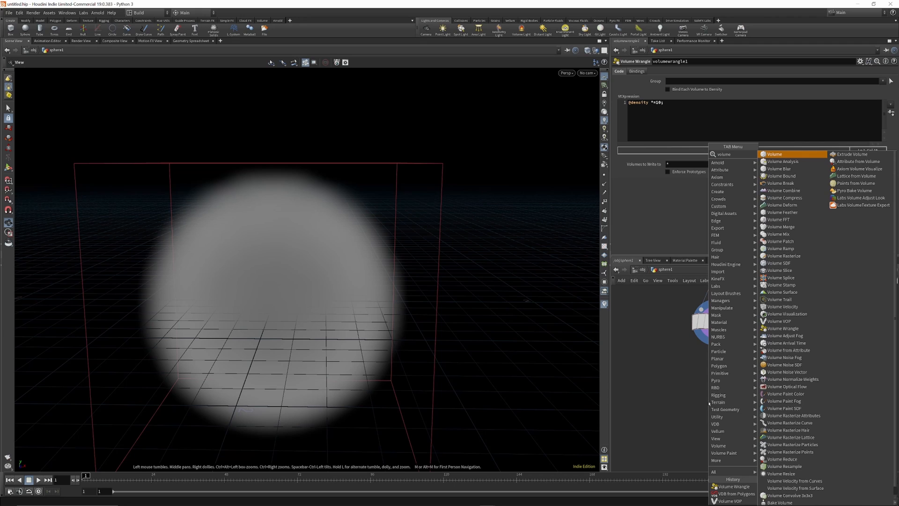
{"action": "type", "text": "me vop"}
{"action": "key", "text": "Return"}
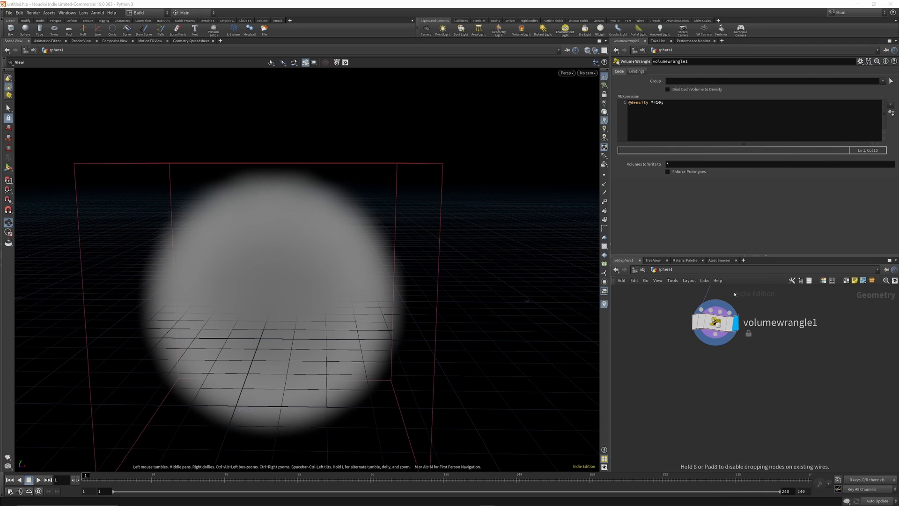
{"action": "left_click", "coordinate": [709, 380]}
{"action": "left_click_drag", "start_coordinate": [715, 334], "coordinate": [713, 393]}
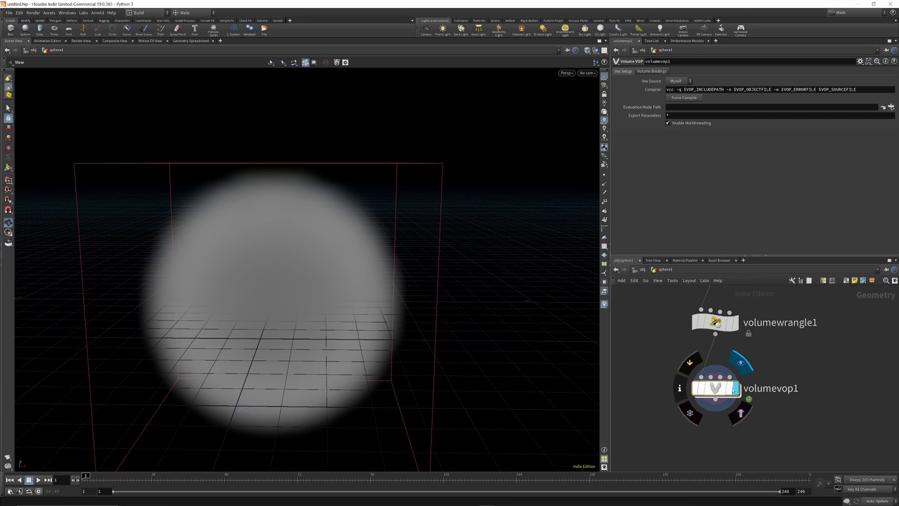
Go inside volumevop1 and lay out the nodes of its VEX network.
{"action": "double_click", "coordinate": [716, 386]}
{"action": "mouse_move", "coordinate": [715, 356]}
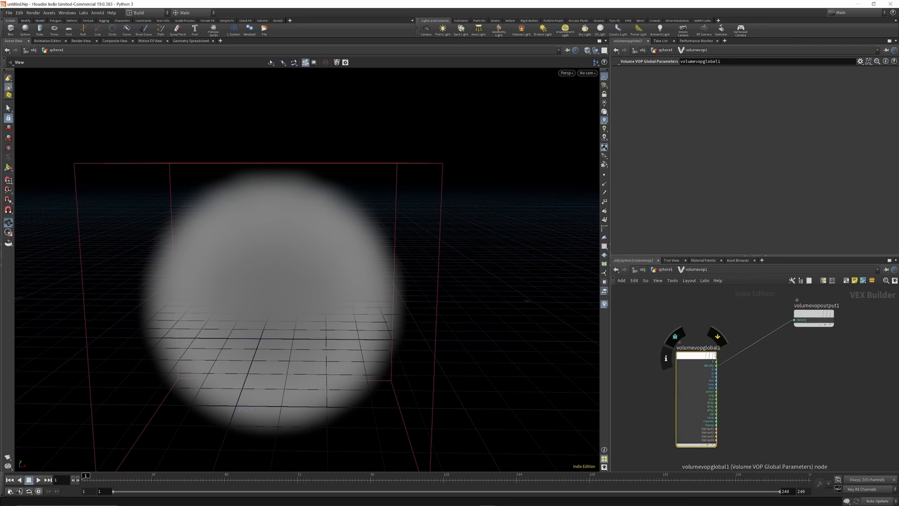
{"action": "key", "text": "l"}
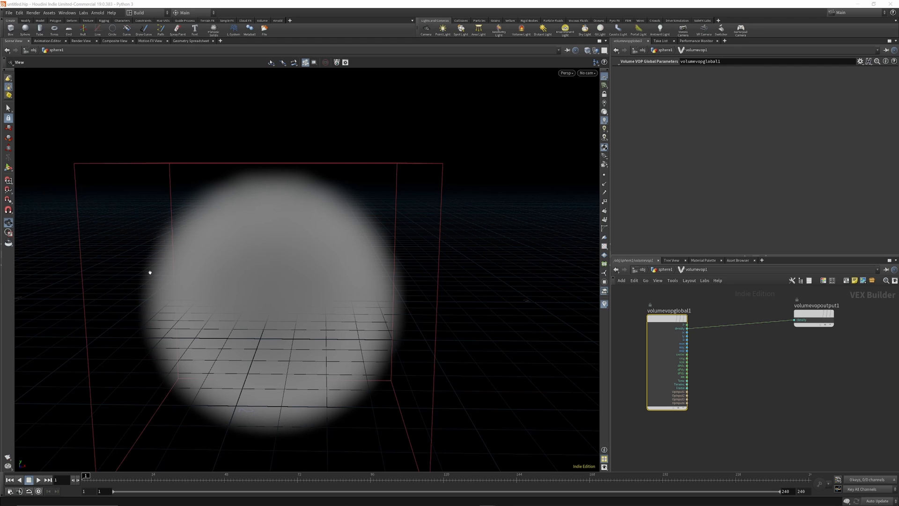
Add a Vector to Float node between volumevopglobal1 and volumevopoutput1 without wiring it.
{"action": "left_click", "coordinate": [729, 351]}
{"action": "key", "text": "Tab"}
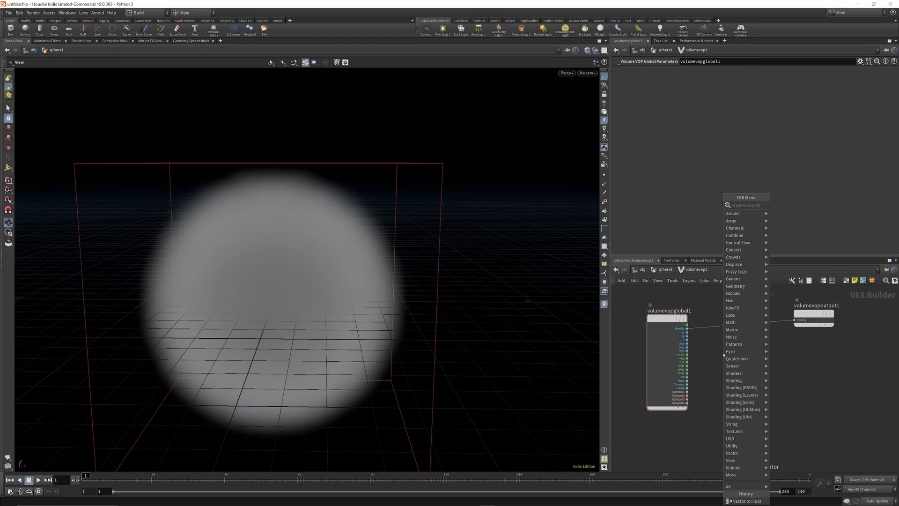
{"action": "type", "text": "vect"}
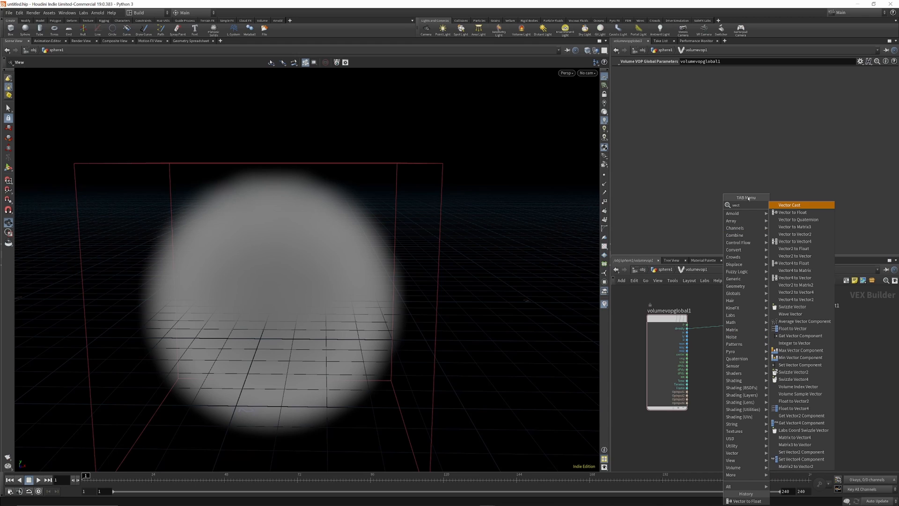
{"action": "type", "text": " flo"}
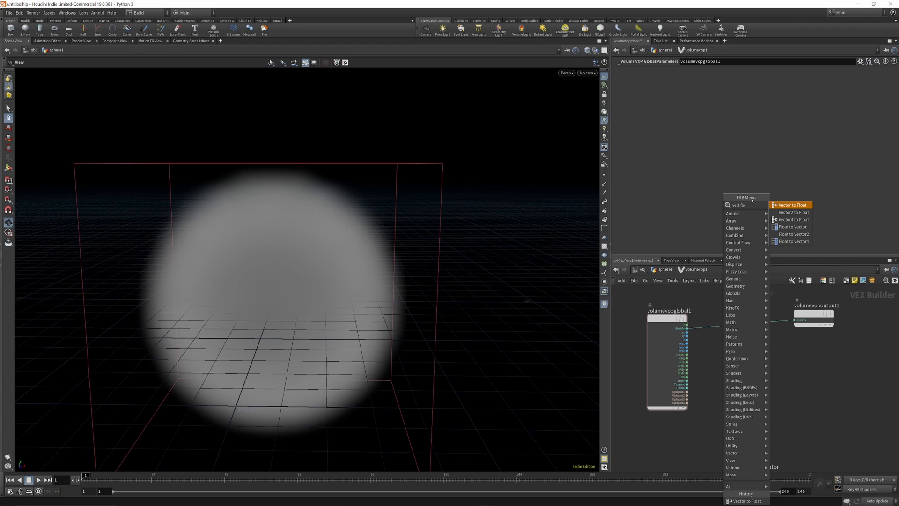
{"action": "left_click", "coordinate": [802, 207]}
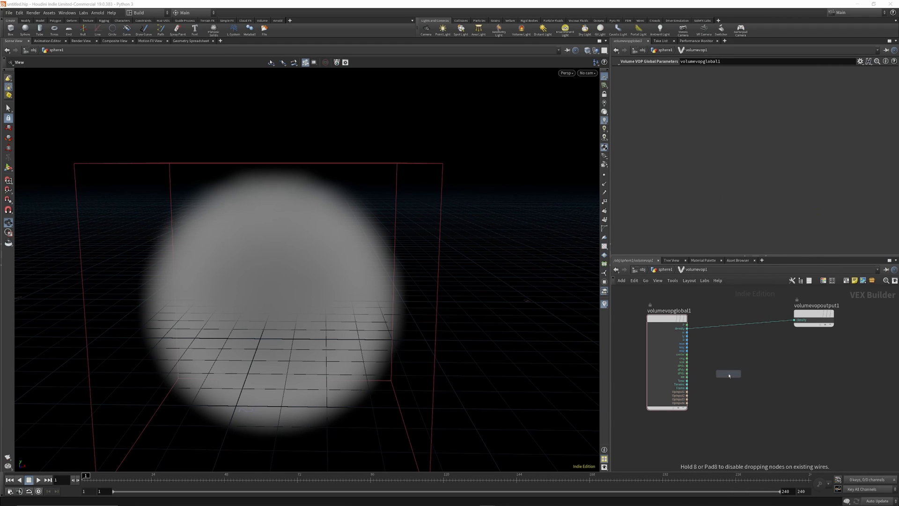
{"action": "left_click", "coordinate": [756, 366]}
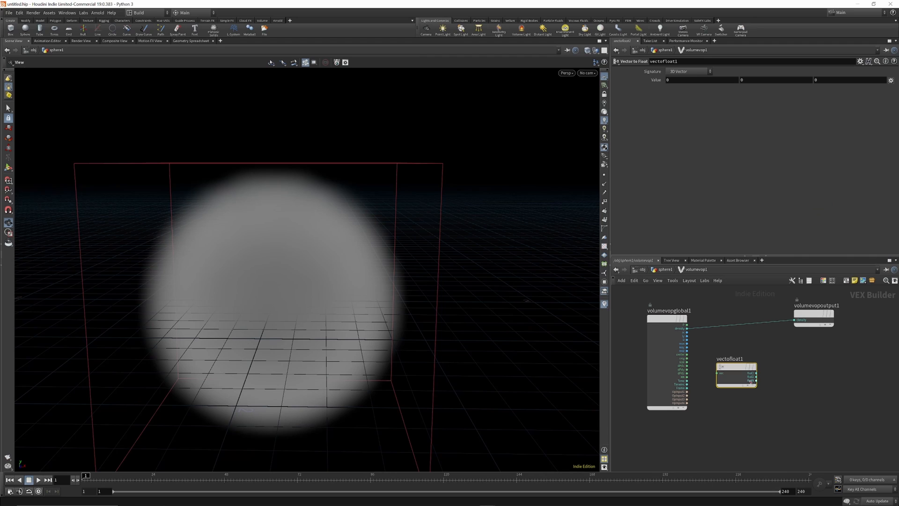
{"action": "mouse_move", "coordinate": [738, 358]}
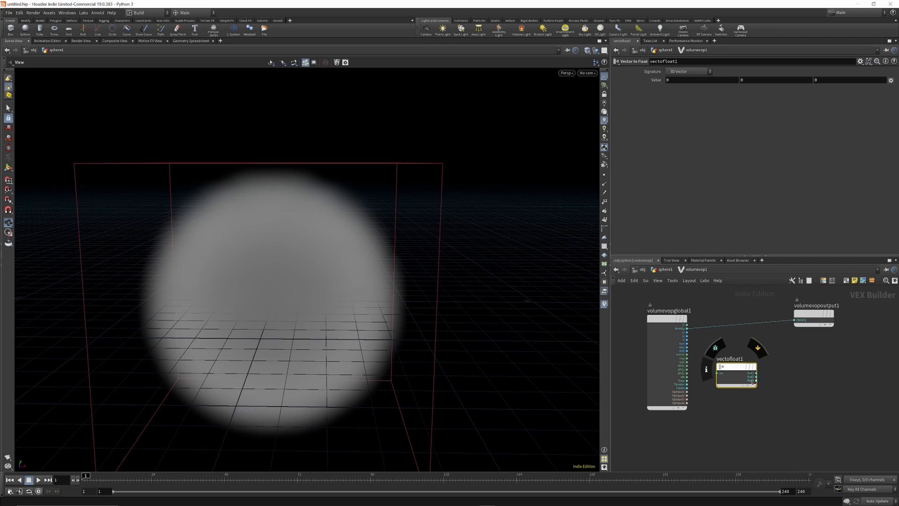
Wire P from volumevopglobal1 into vectofloat1 and the node's fval1 output into density on volumevopoutput1.
{"action": "scroll", "coordinate": [754, 374], "scroll_direction": "up", "scroll_amount": 2}
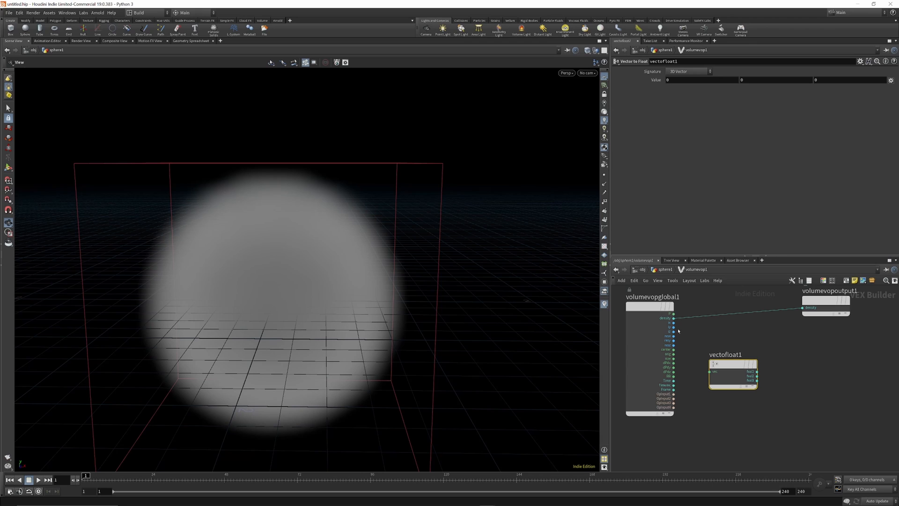
{"action": "left_click_drag", "start_coordinate": [674, 318], "coordinate": [711, 371]}
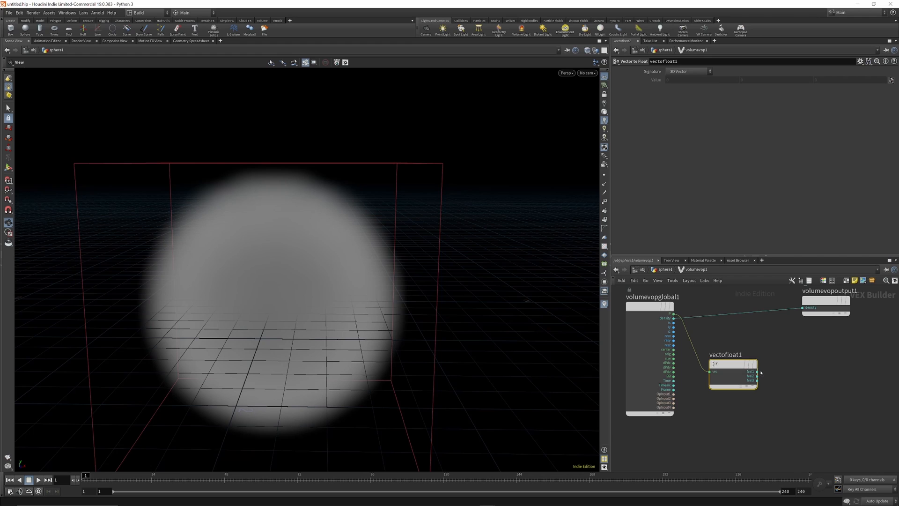
{"action": "left_click_drag", "start_coordinate": [757, 372], "coordinate": [803, 308]}
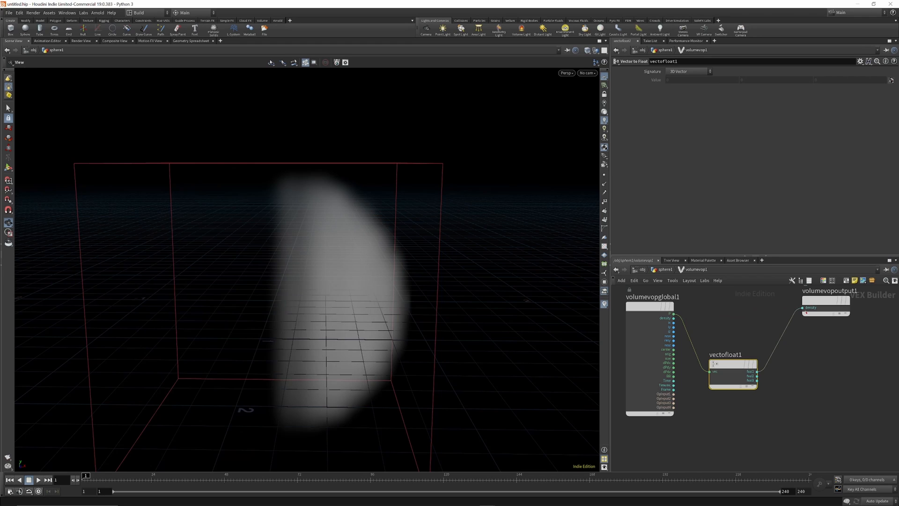
{"action": "left_click_drag", "start_coordinate": [728, 369], "coordinate": [741, 354]}
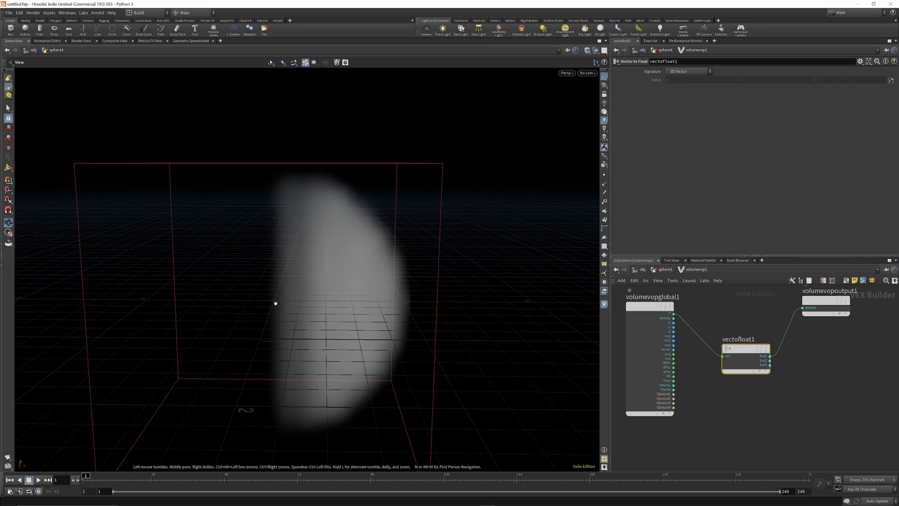
Move volumevopoutput1 farther from vectofloat1 to make room for another node between them.
{"action": "left_click_drag", "start_coordinate": [287, 287], "coordinate": [375, 279]}
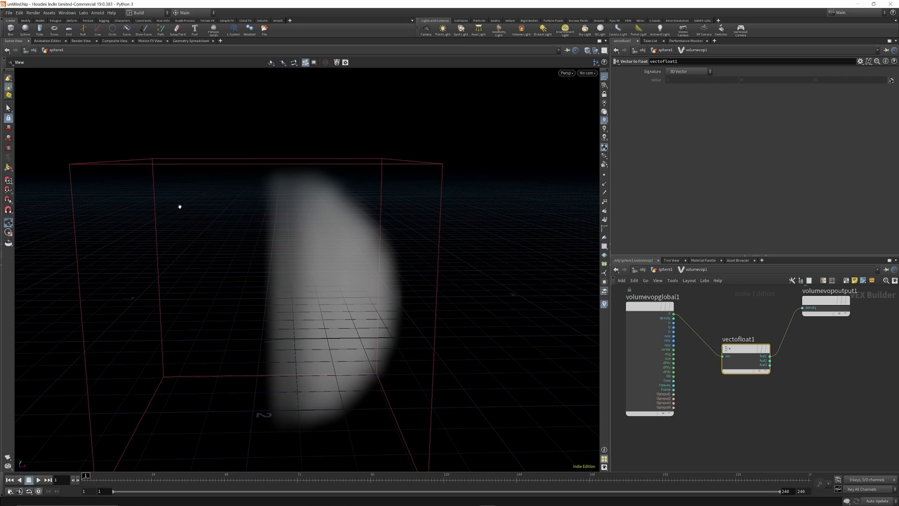
{"action": "scroll", "coordinate": [758, 333], "scroll_direction": "down", "scroll_amount": 5}
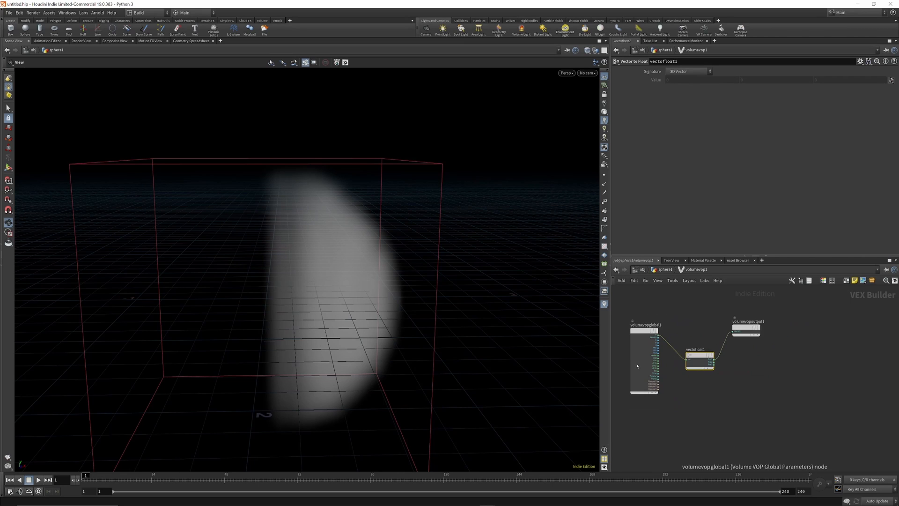
{"action": "left_click_drag", "start_coordinate": [758, 333], "coordinate": [793, 332]}
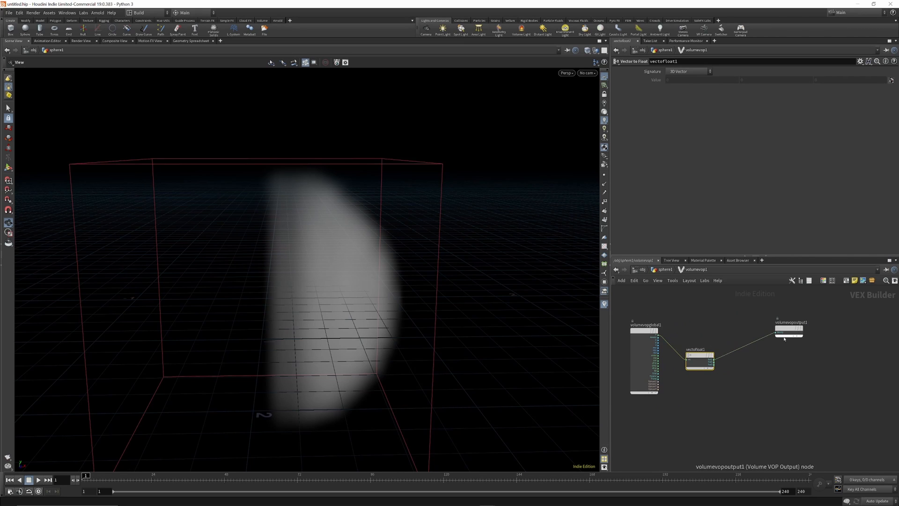
{"action": "scroll", "coordinate": [771, 337], "scroll_direction": "up", "scroll_amount": 4}
Remove the wire between fval1 and density, and reconnect fval1 to density for comparison.
{"action": "left_click", "coordinate": [745, 370]}
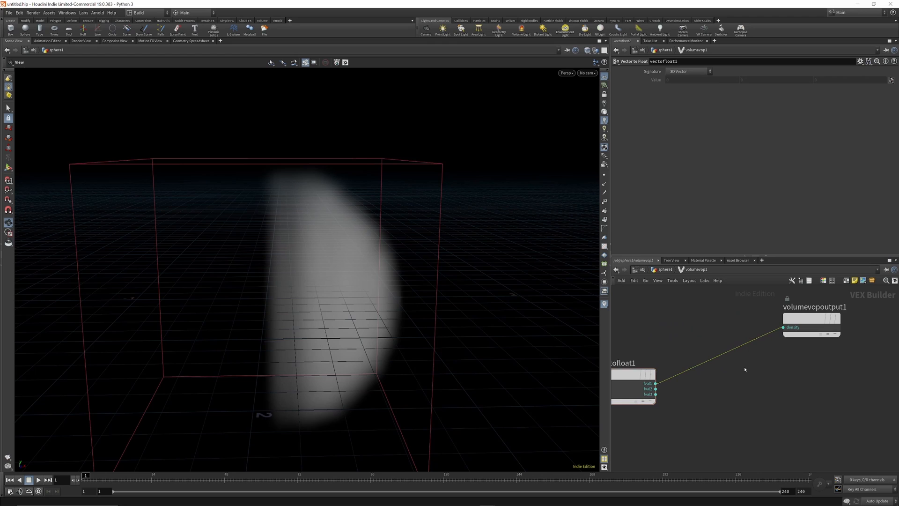
{"action": "key", "text": "Delete"}
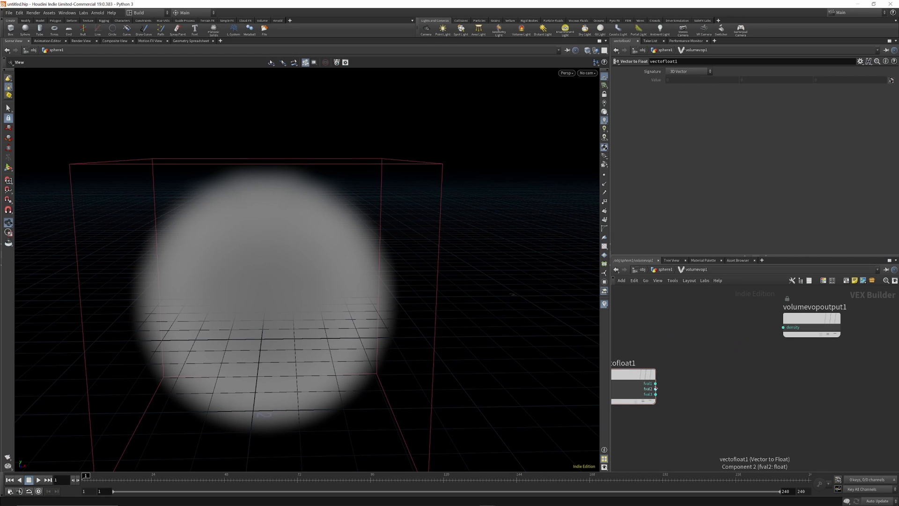
{"action": "left_click_drag", "start_coordinate": [655, 383], "coordinate": [799, 321]}
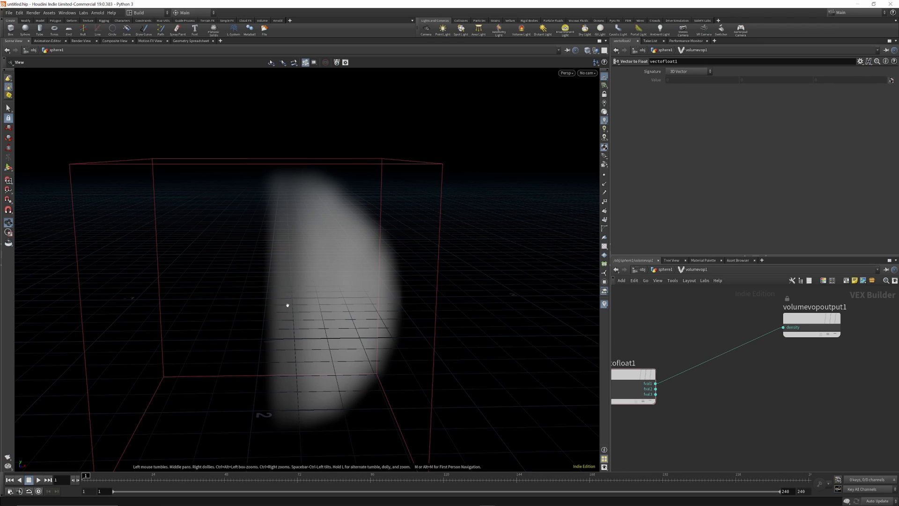
Insert a Fit Range node on the wire between vectofloat1 and volumevopoutput1 and set its Source Min to -1.
{"action": "key", "text": "Tab"}
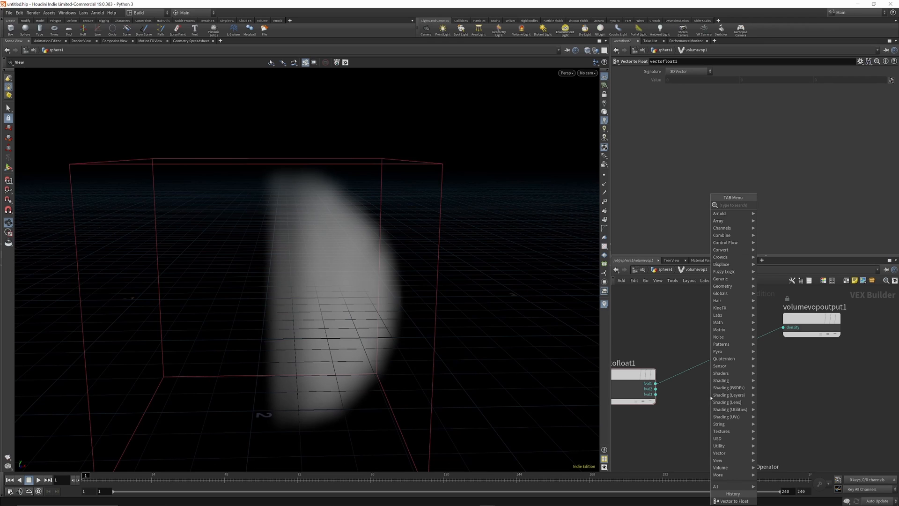
{"action": "type", "text": "fit r"}
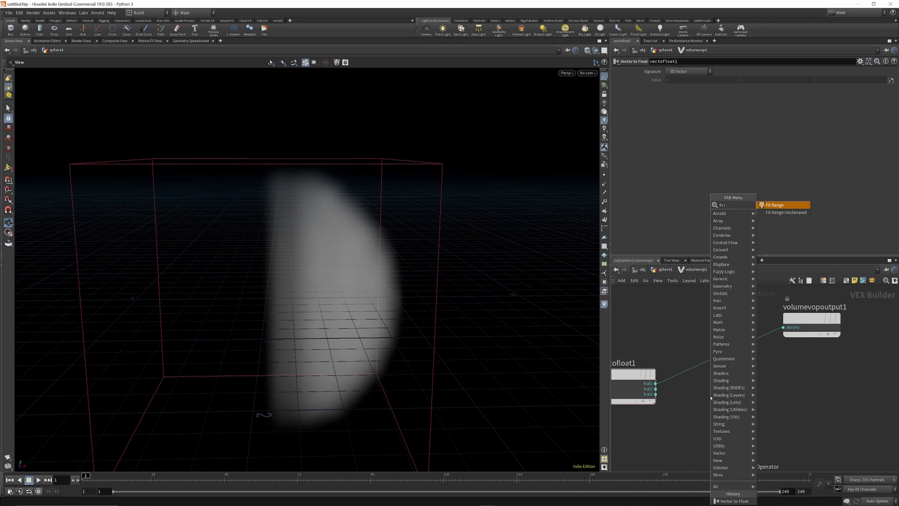
{"action": "type", "text": "an"}
{"action": "key", "text": "Return"}
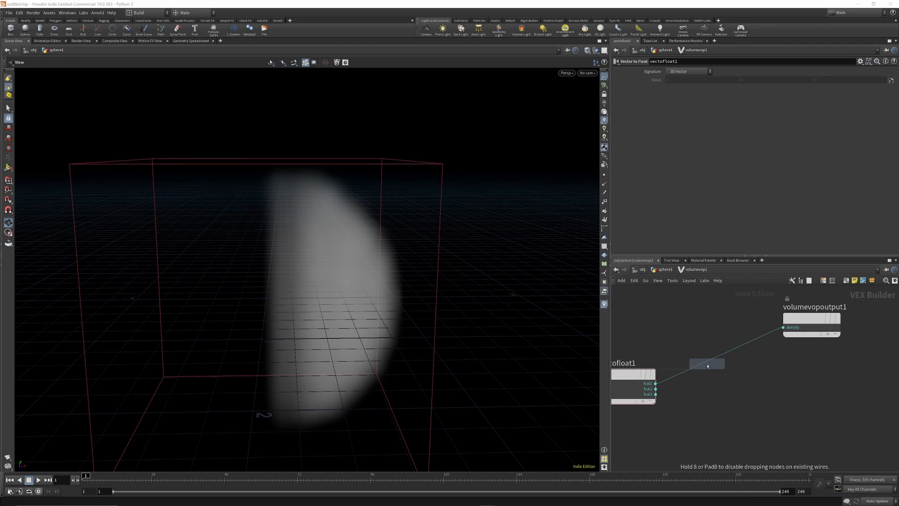
{"action": "left_click", "coordinate": [709, 364]}
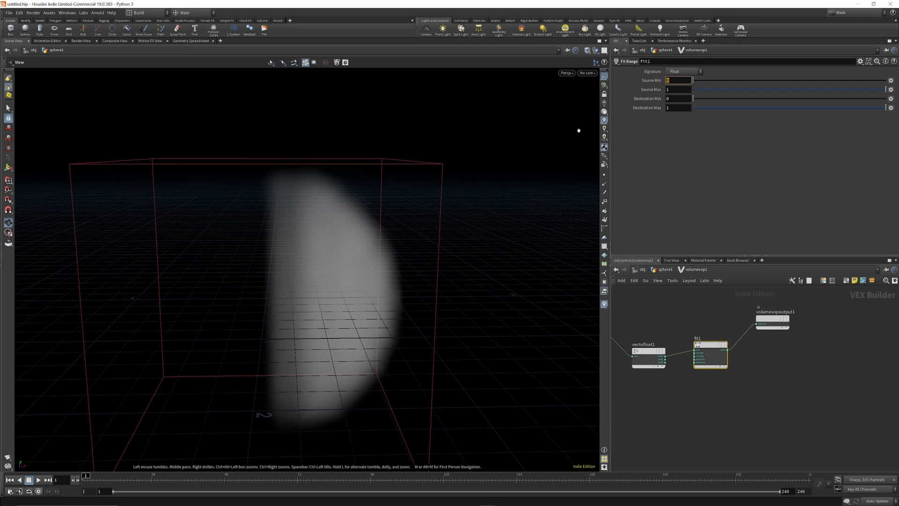
{"action": "type", "text": "-1"}
{"action": "key", "text": "Return"}
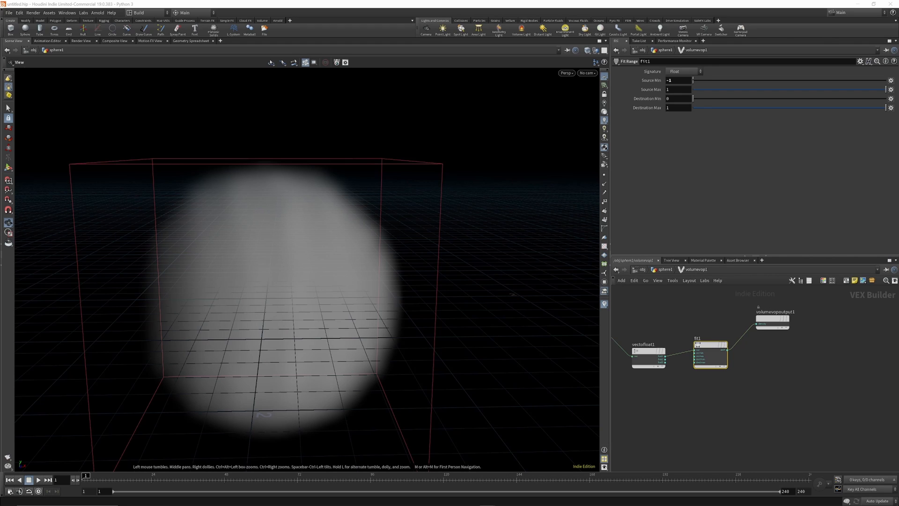
Insert a Ramp Parameter node between fit1 and volumevopoutput1 and set its default interpolation to B-Spline.
{"action": "left_click_drag", "start_coordinate": [772, 321], "coordinate": [809, 321]}
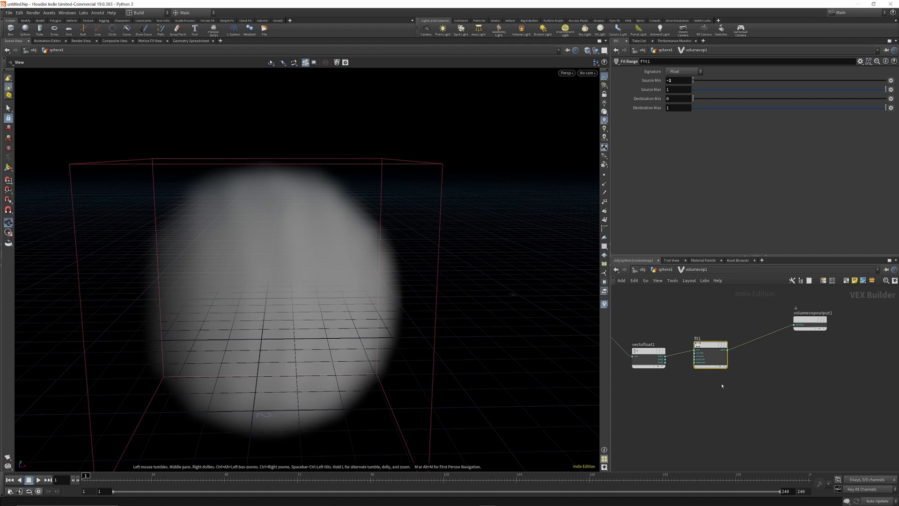
{"action": "key", "text": "Tab"}
{"action": "type", "text": "ramp"}
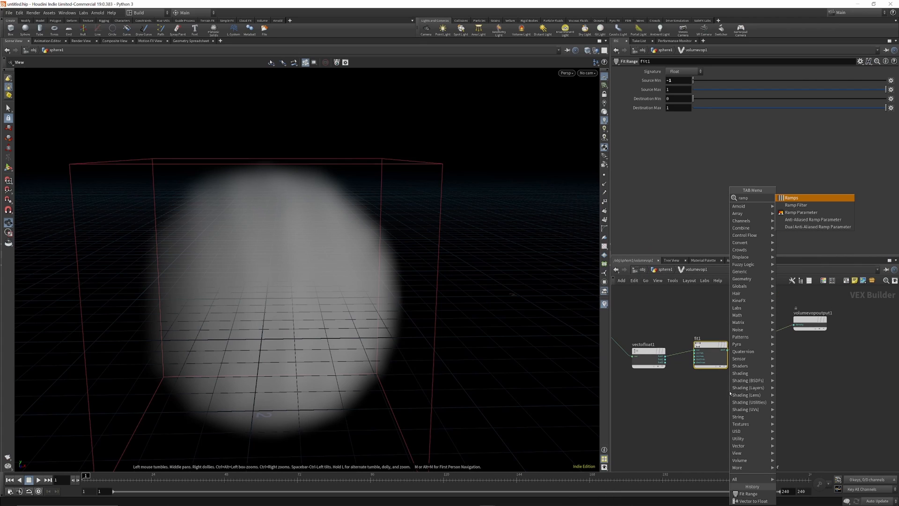
{"action": "left_click", "coordinate": [801, 212]}
{"action": "left_click", "coordinate": [758, 341]}
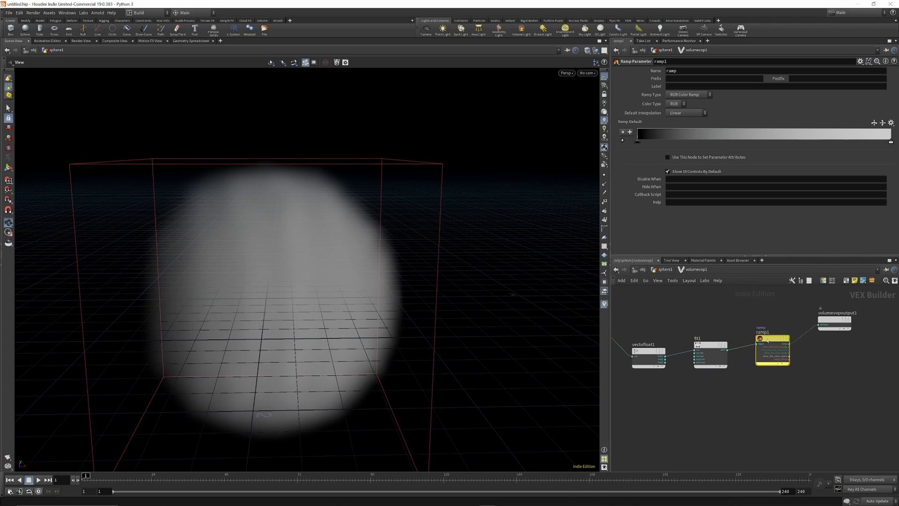
{"action": "left_click", "coordinate": [685, 112]}
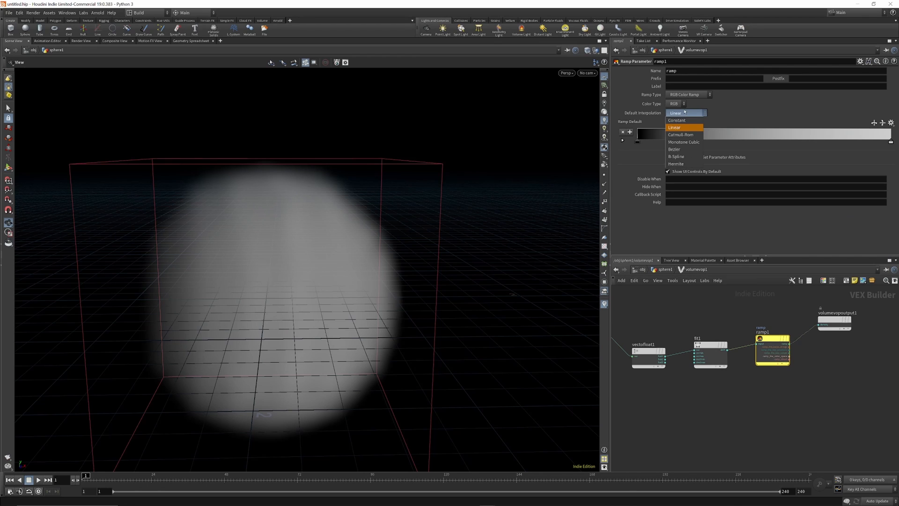
{"action": "left_click", "coordinate": [685, 158]}
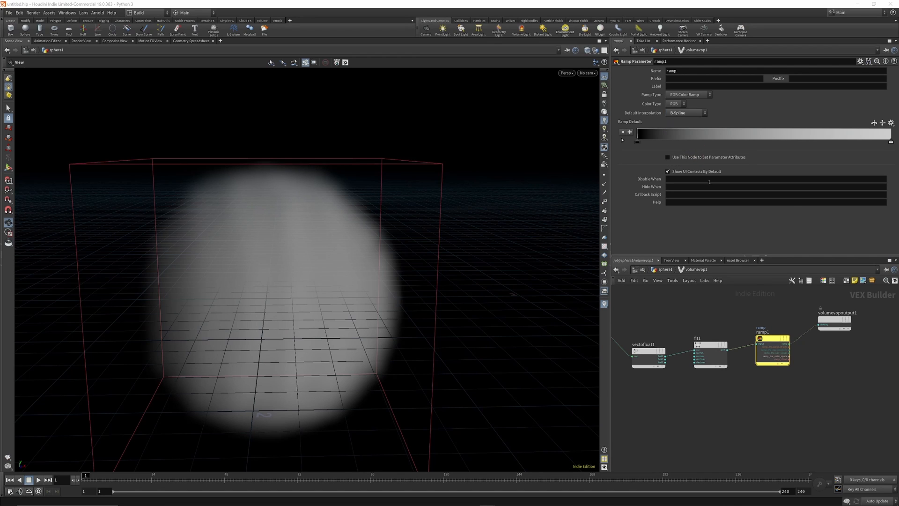
Change the Ramp Parameter's ramp type to Spline Ramp (float) and return to the sphere1 network.
{"action": "key", "text": "u"}
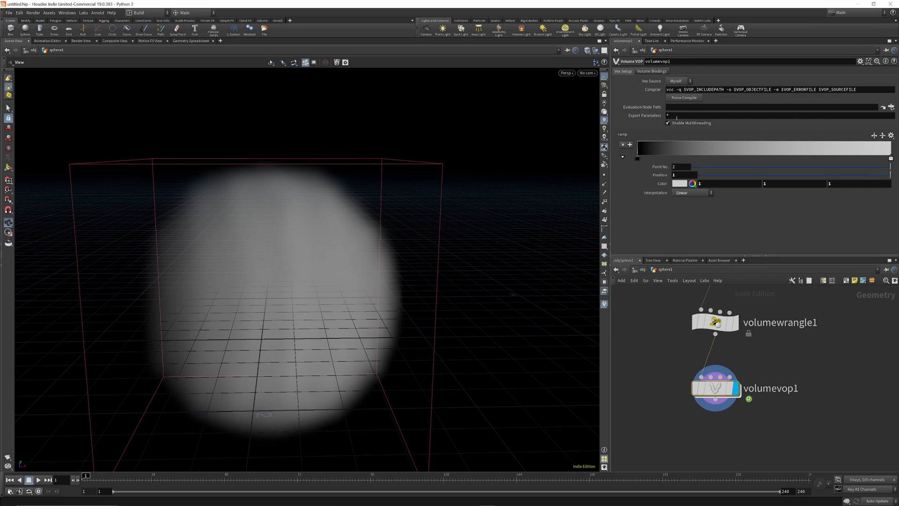
{"action": "left_click", "coordinate": [715, 323]}
{"action": "double_click", "coordinate": [722, 388]}
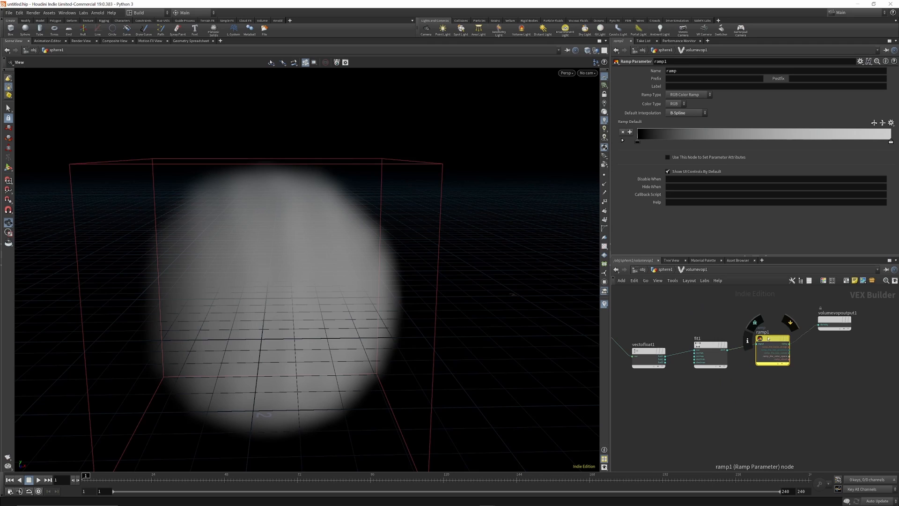
{"action": "left_click", "coordinate": [680, 104]}
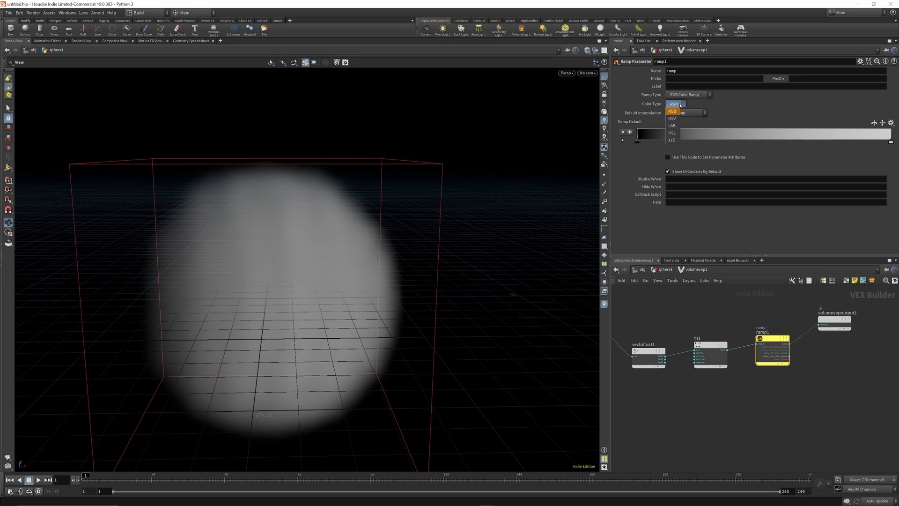
{"action": "left_click", "coordinate": [697, 111]}
{"action": "left_click", "coordinate": [694, 113]}
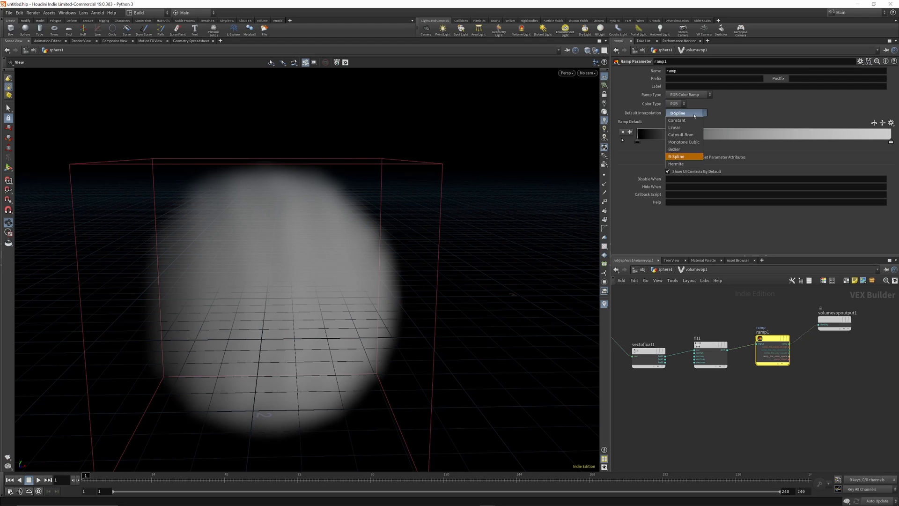
{"action": "left_click", "coordinate": [692, 85]}
{"action": "left_click", "coordinate": [688, 95]}
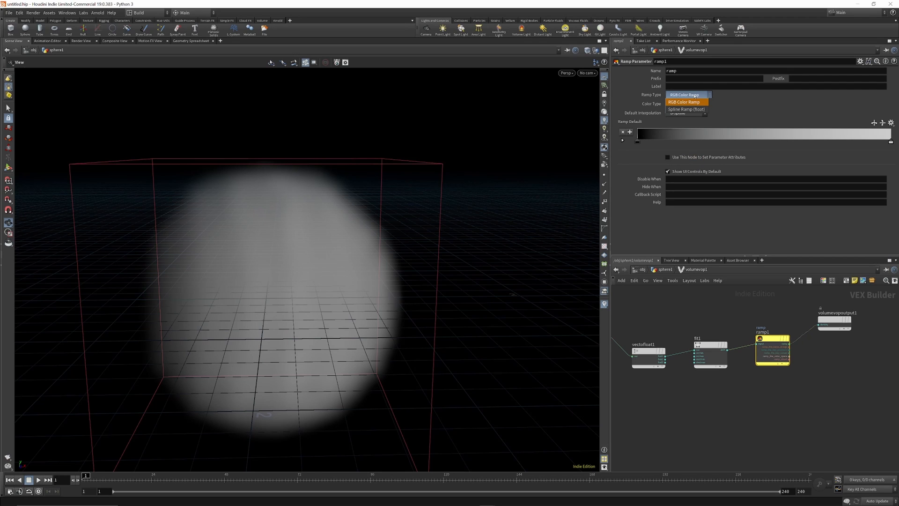
{"action": "left_click", "coordinate": [691, 110]}
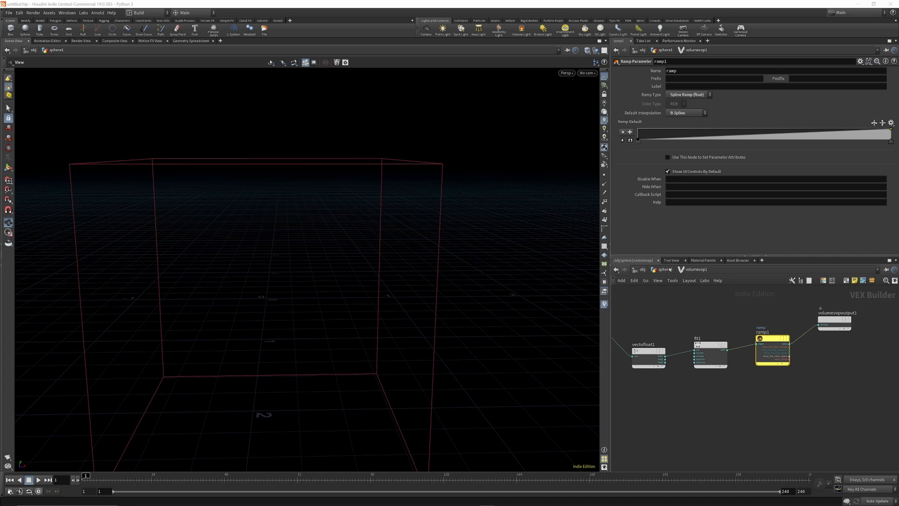
{"action": "left_click", "coordinate": [665, 269]}
Adjust the volumevop1 ramp's end point at value 1 and compare the displays of volumewrangle1 and volumevop1.
{"action": "left_click_drag", "start_coordinate": [891, 160], "coordinate": [892, 137]}
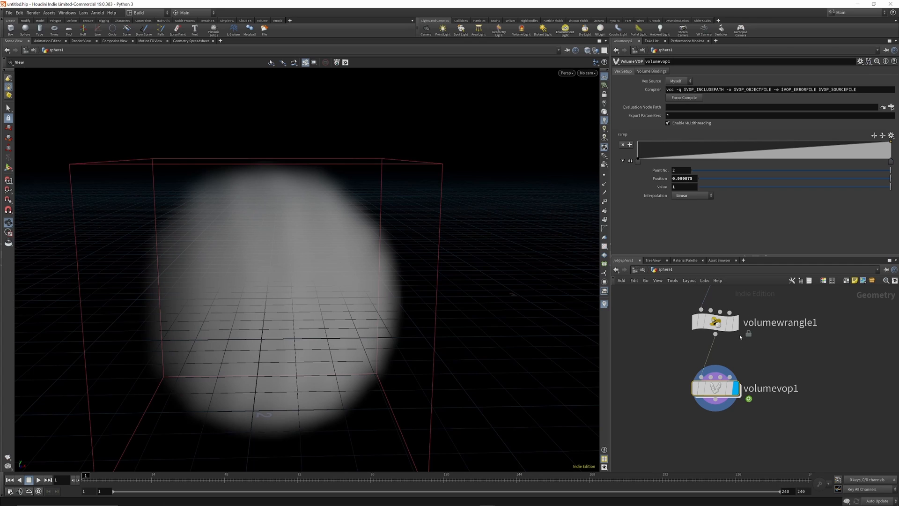
{"action": "left_click", "coordinate": [736, 322]}
{"action": "left_click", "coordinate": [735, 388]}
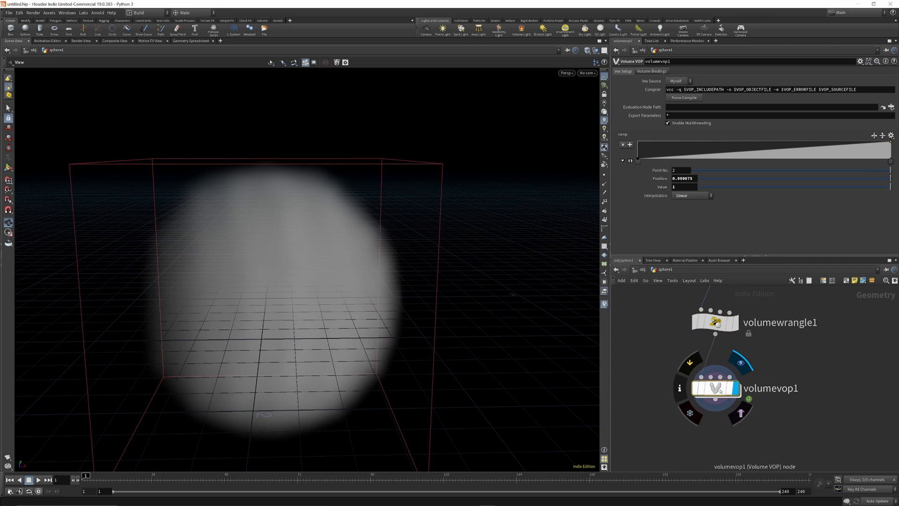
{"action": "double_click", "coordinate": [722, 390]}
{"action": "left_click", "coordinate": [791, 323]}
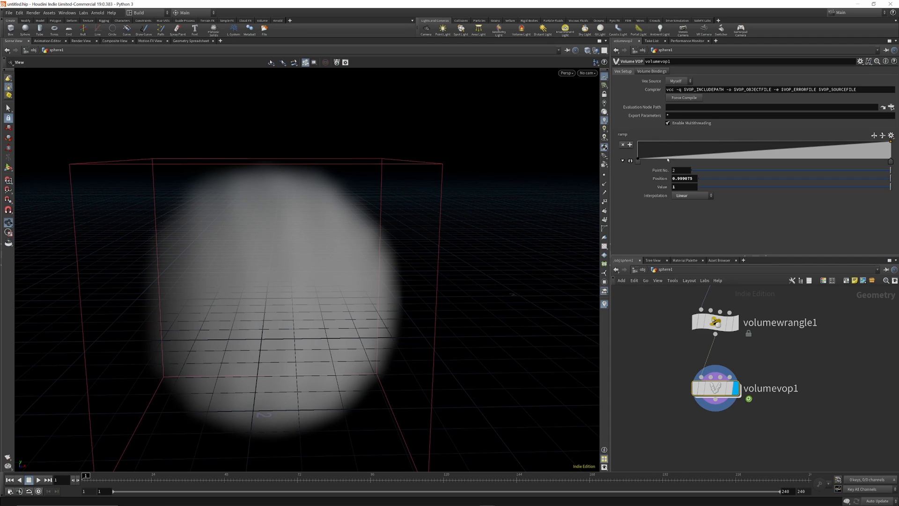
Shape the volumevop1 ramp into a narrow peak of 1 at about 0.48, falling to 0 near 0.4 and 0.57.
{"action": "left_click_drag", "start_coordinate": [766, 152], "coordinate": [759, 141]}
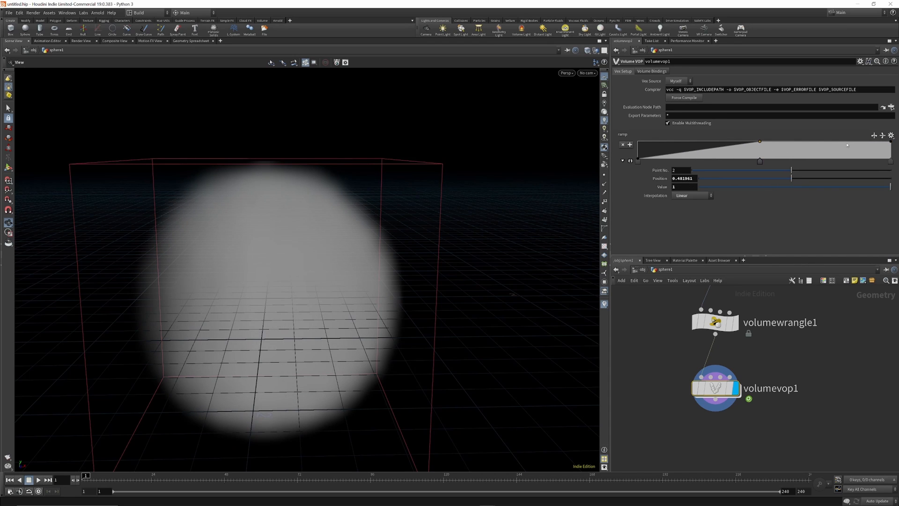
{"action": "left_click_drag", "start_coordinate": [889, 141], "coordinate": [889, 161]}
{"action": "left_click_drag", "start_coordinate": [639, 161], "coordinate": [740, 169]}
{"action": "left_click_drag", "start_coordinate": [887, 162], "coordinate": [782, 164]}
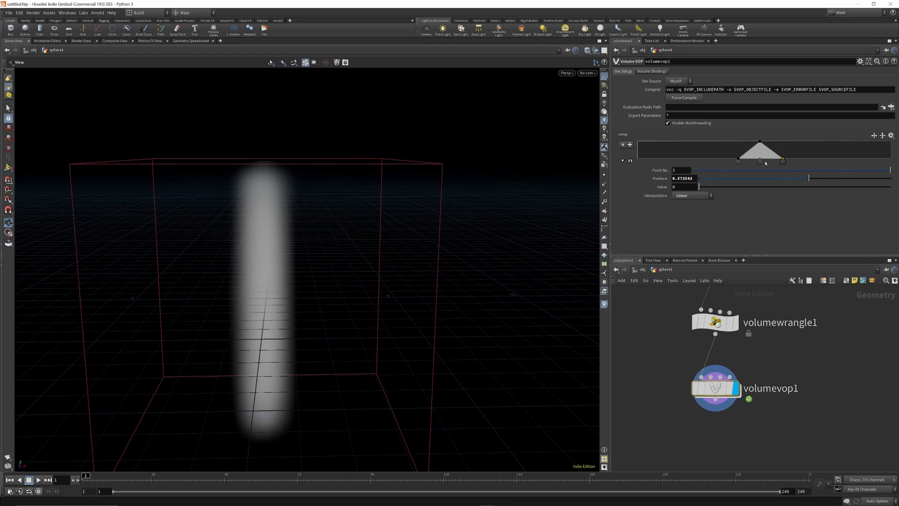
Remove the peak's side points and rebuild the ramp as a linear rise from 0 to 1.
{"action": "left_click", "coordinate": [739, 162]}
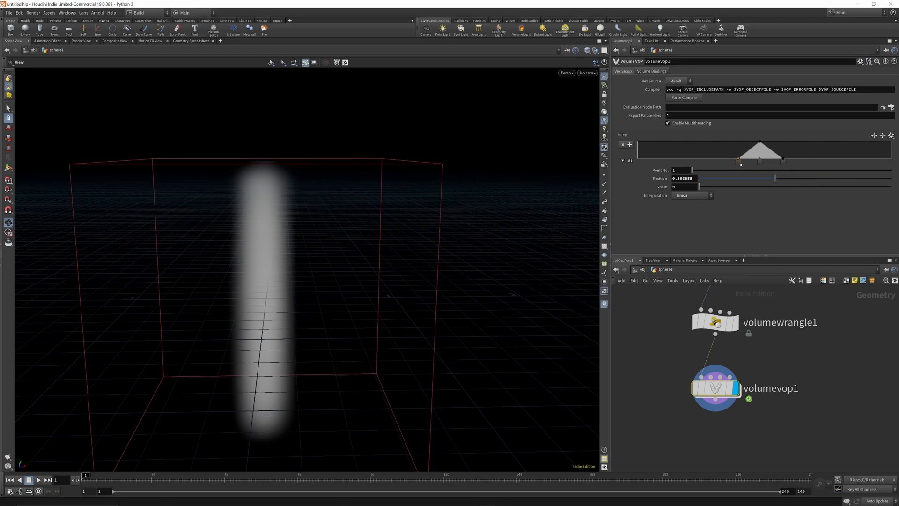
{"action": "left_click", "coordinate": [784, 161], "text": "ctrl"}
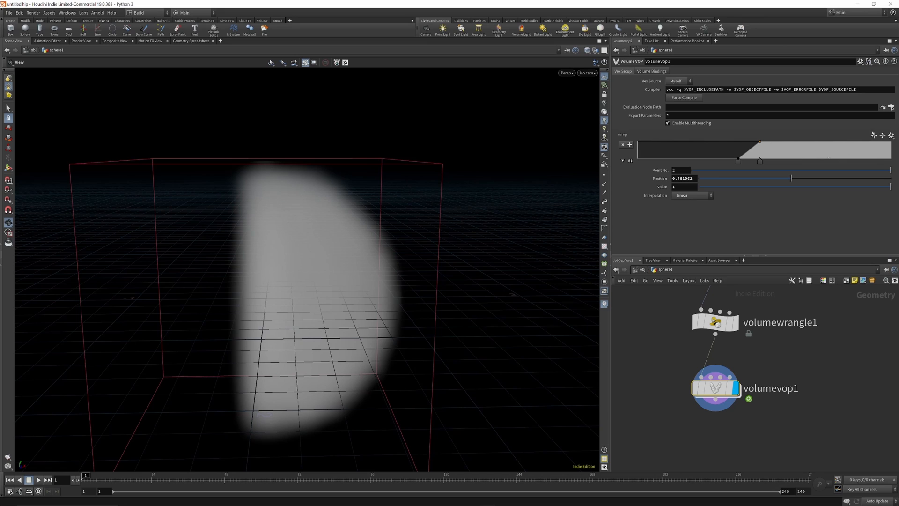
{"action": "left_click", "coordinate": [738, 160], "text": "ctrl"}
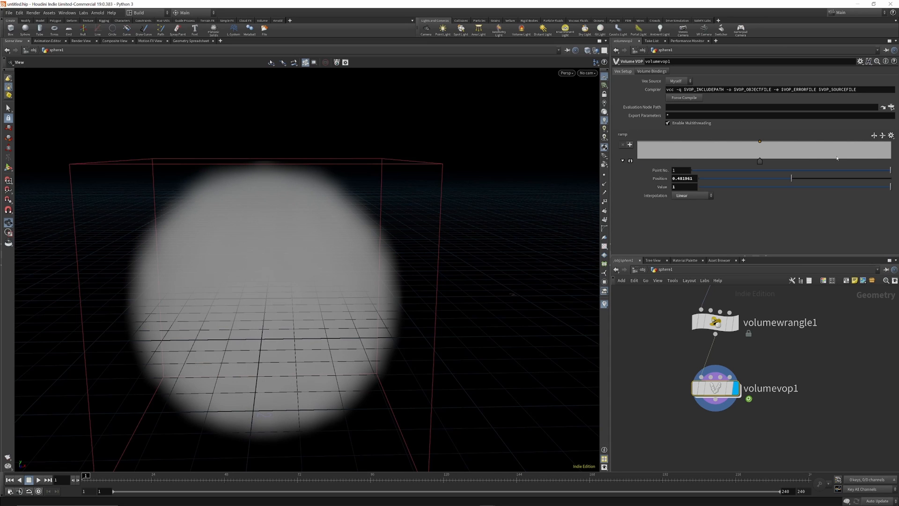
{"action": "left_click_drag", "start_coordinate": [889, 159], "coordinate": [889, 168]}
{"action": "mouse_move", "coordinate": [796, 152]}
{"action": "left_mouse_down"}
{"action": "mouse_move", "coordinate": [794, 164]}
{"action": "mouse_move", "coordinate": [794, 141]}
{"action": "left_mouse_up"}
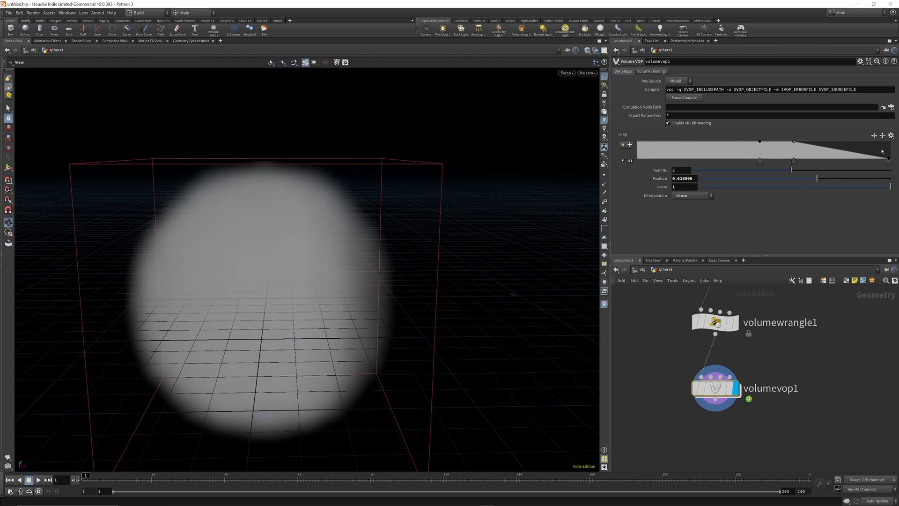
{"action": "left_click_drag", "start_coordinate": [888, 160], "coordinate": [889, 141]}
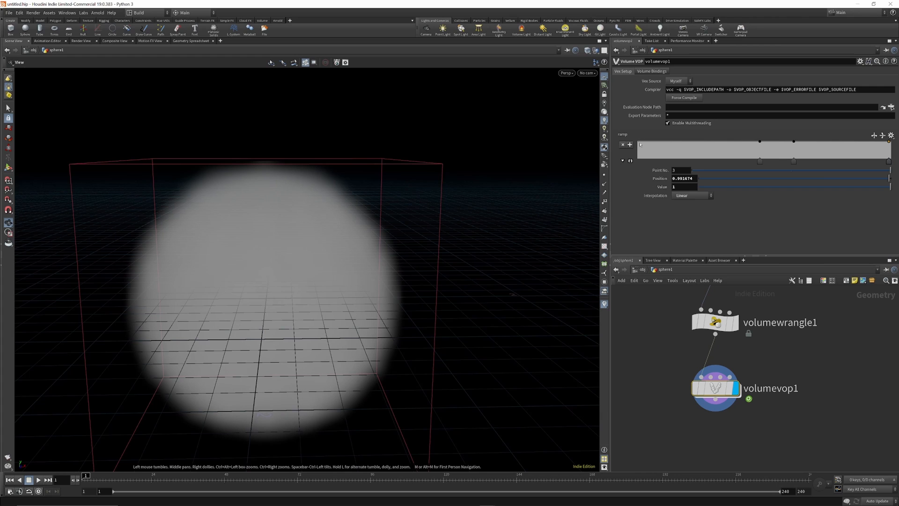
{"action": "left_click_drag", "start_coordinate": [640, 143], "coordinate": [638, 161]}
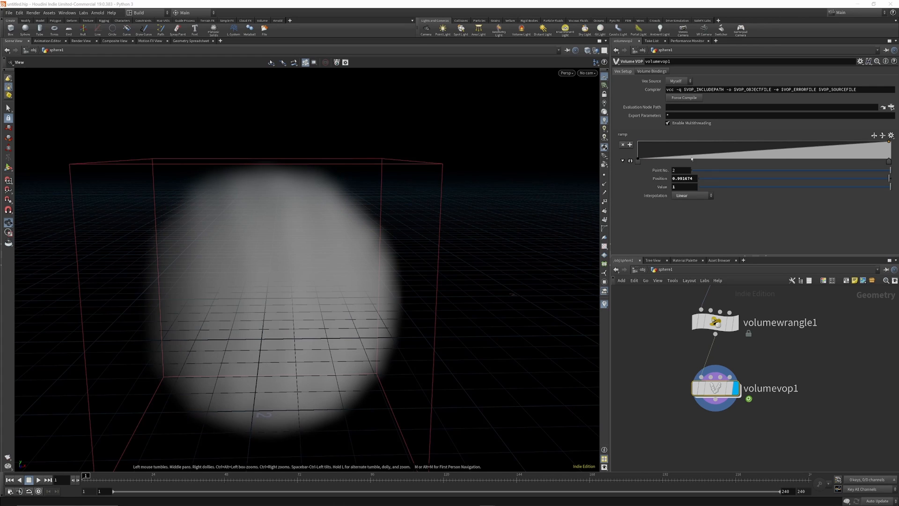
Reshape the ramp to hold value 1 from the start to about 0.49, drop steeply to 0 and stay at 0 until the end.
{"action": "left_click_drag", "start_coordinate": [692, 156], "coordinate": [631, 139]}
{"action": "left_click_drag", "start_coordinate": [787, 143], "coordinate": [768, 160]}
{"action": "left_click_drag", "start_coordinate": [890, 146], "coordinate": [891, 161]}
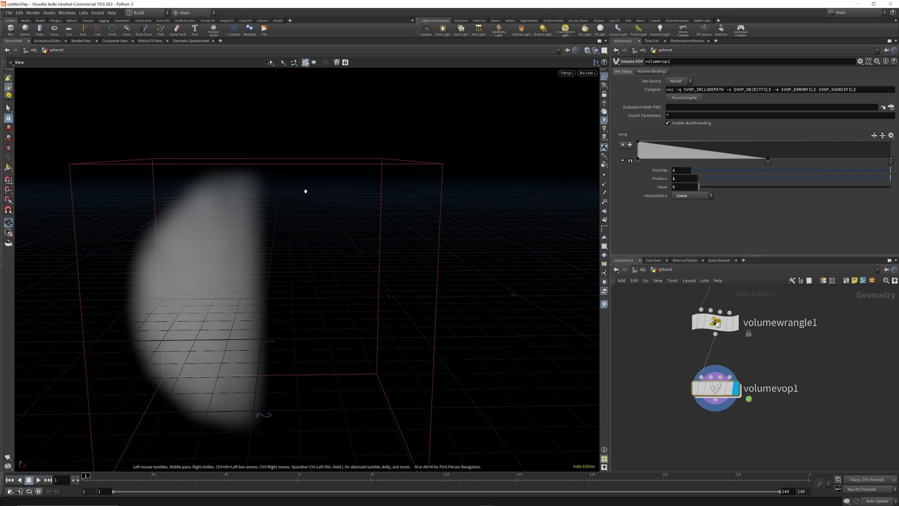
{"action": "left_click_drag", "start_coordinate": [284, 177], "coordinate": [264, 318]}
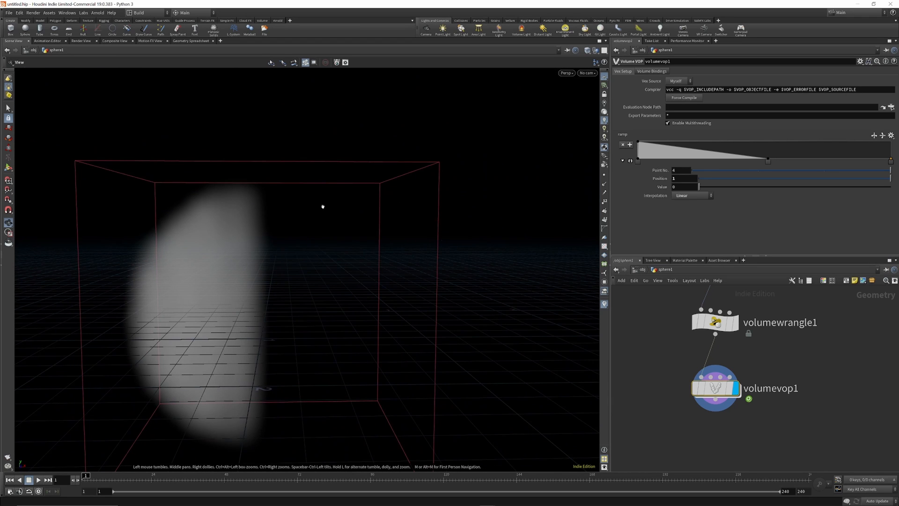
{"action": "left_click_drag", "start_coordinate": [717, 156], "coordinate": [763, 141]}
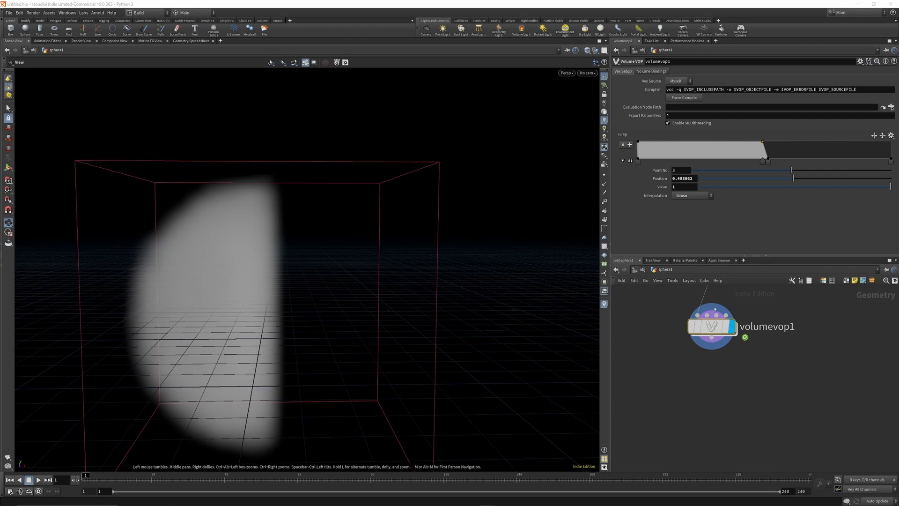
Examine volumevop1's node info to see which volume name its VDB carries.
{"action": "mouse_move", "coordinate": [711, 325]}
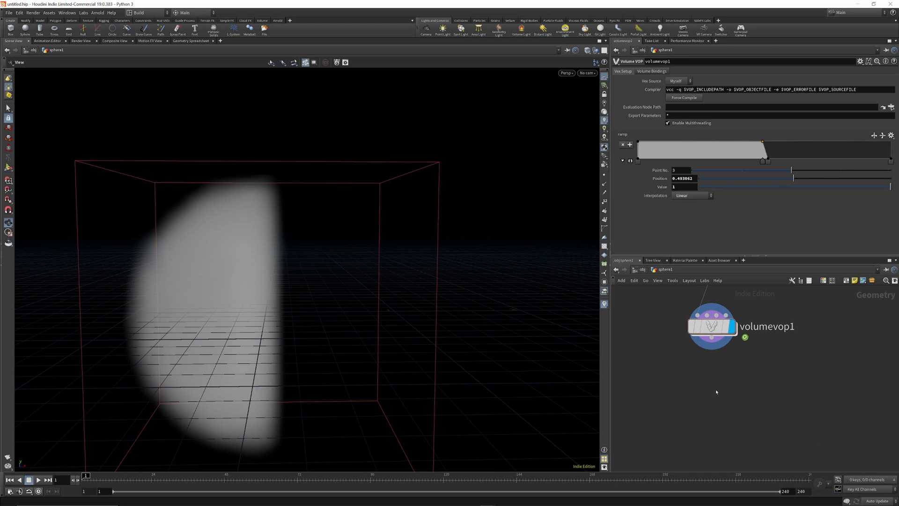
{"action": "key", "text": "Tab"}
{"action": "type", "text": "namwe"}
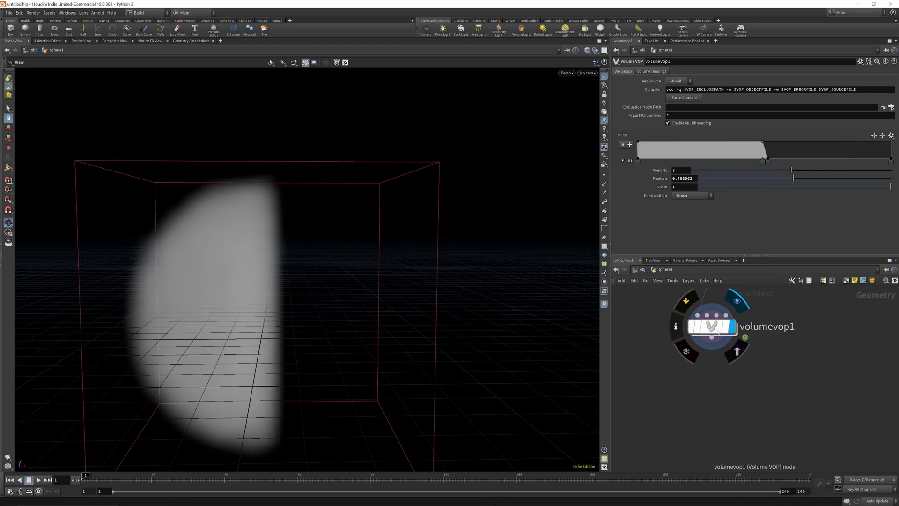
{"action": "left_click", "coordinate": [671, 332]}
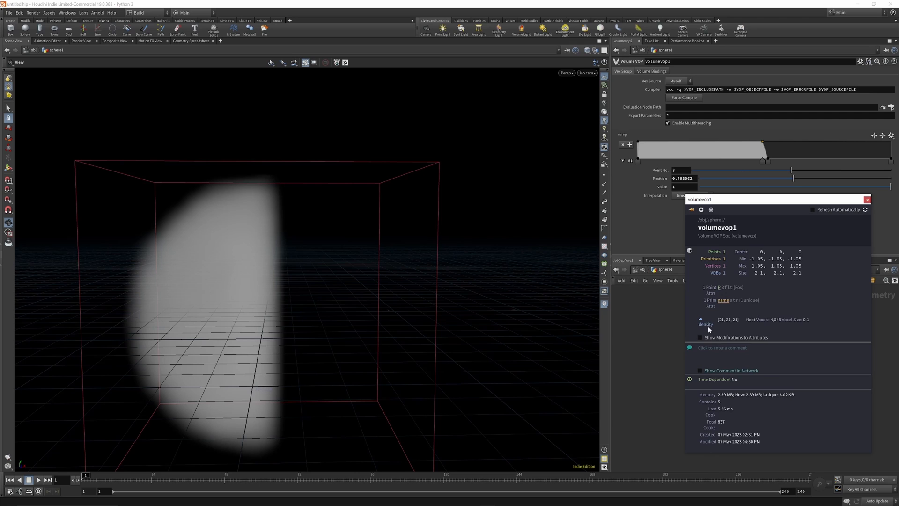
Add a Name node, connect it below volumevop1 and display its output.
{"action": "key", "text": "Tab"}
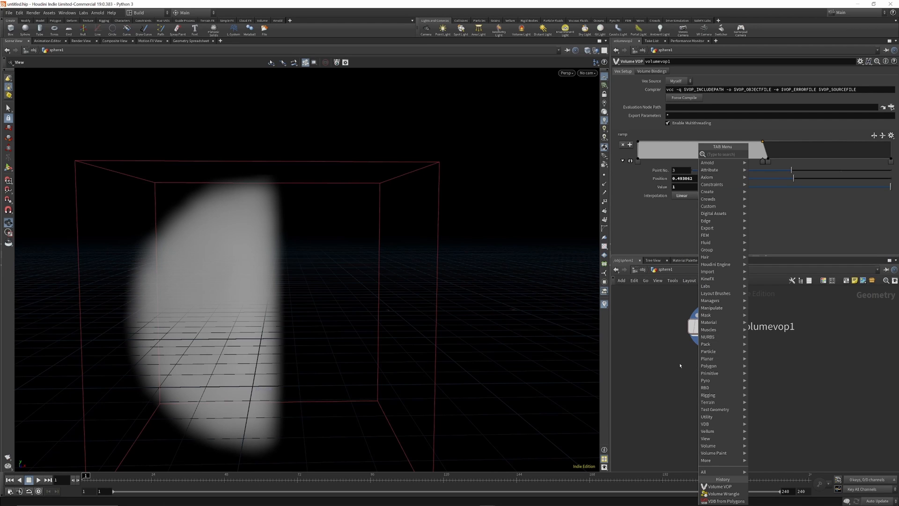
{"action": "left_click", "coordinate": [681, 365]}
{"action": "key", "text": "Tab"}
{"action": "type", "text": "name"}
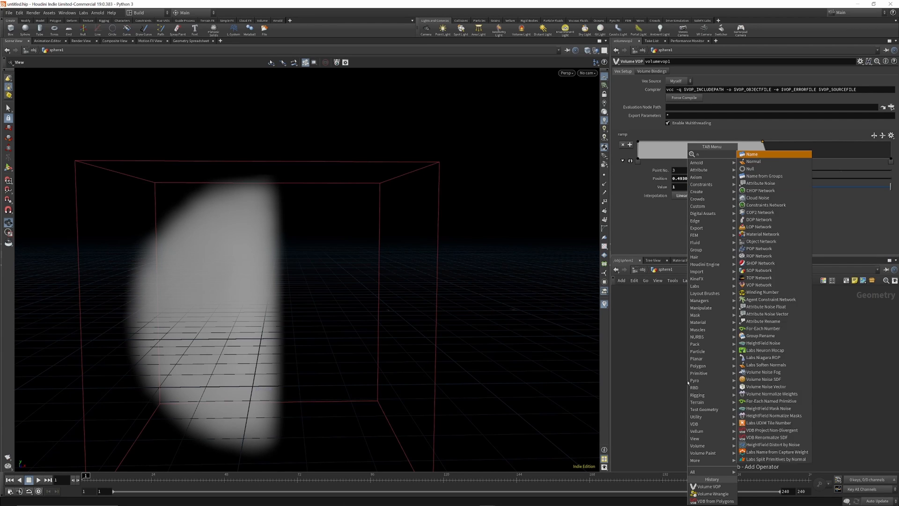
{"action": "left_click", "coordinate": [770, 157]}
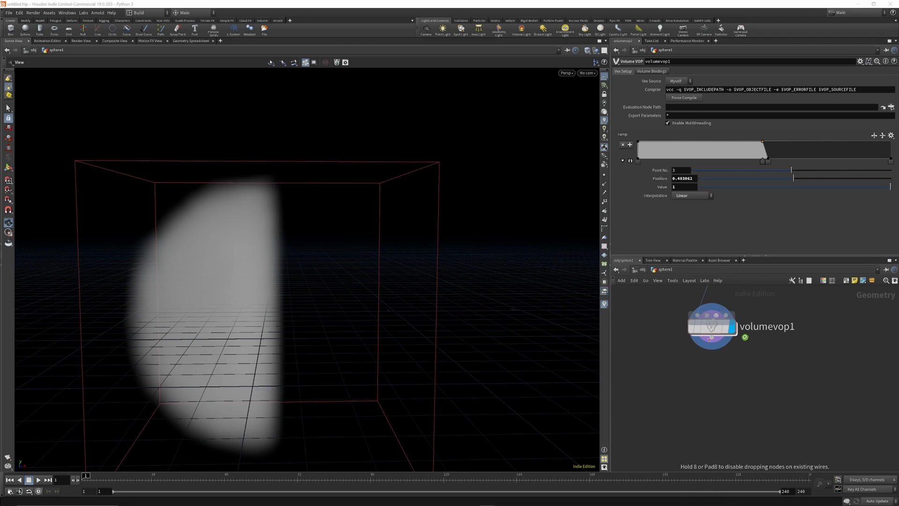
{"action": "left_click", "coordinate": [686, 425]}
{"action": "left_click_drag", "start_coordinate": [692, 428], "coordinate": [718, 385]}
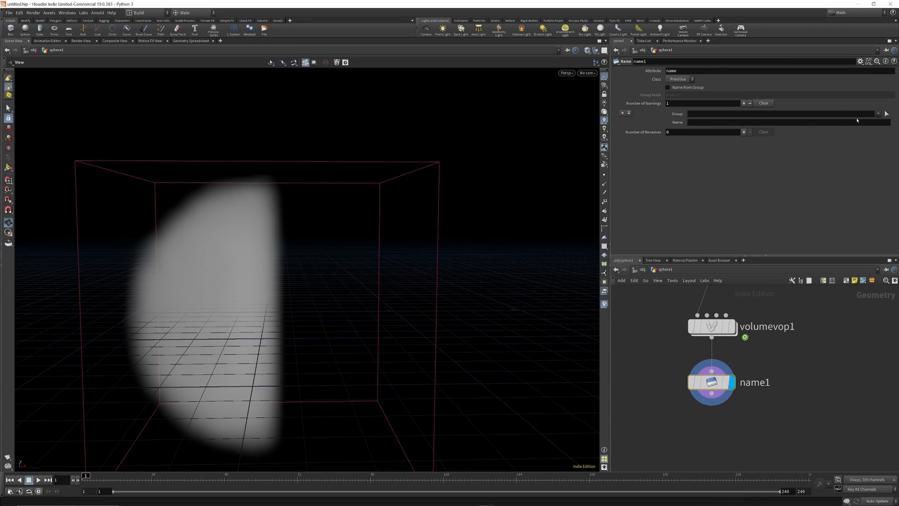
{"action": "left_click", "coordinate": [886, 114]}
{"action": "left_click", "coordinate": [877, 114]}
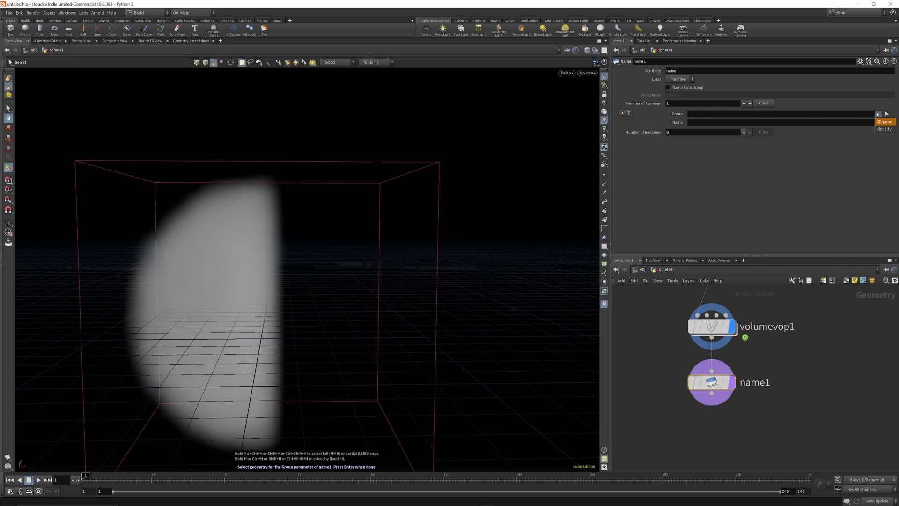
{"action": "left_click", "coordinate": [884, 128]}
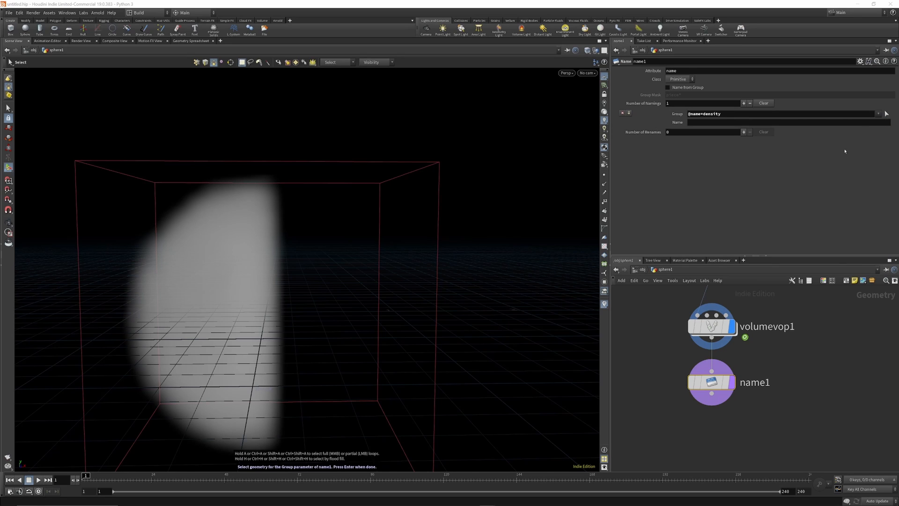
{"action": "left_click", "coordinate": [731, 380]}
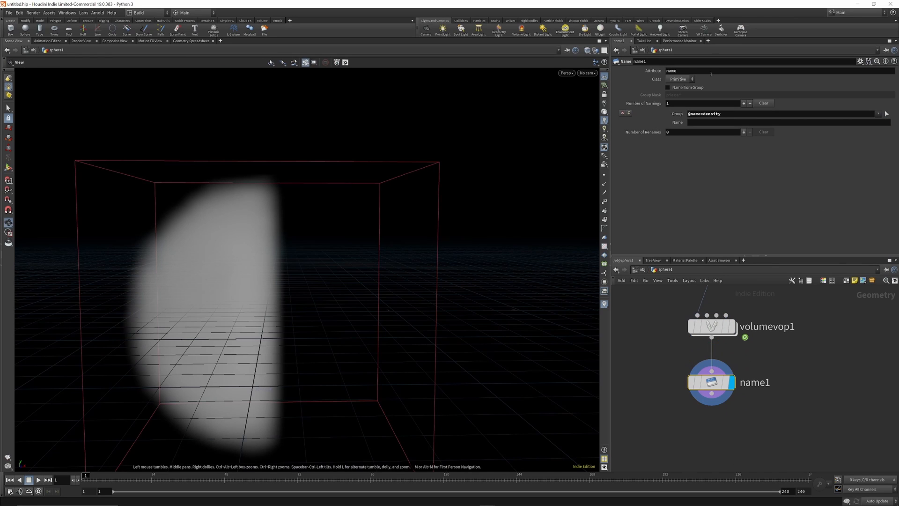
{"action": "left_click", "coordinate": [696, 122]}
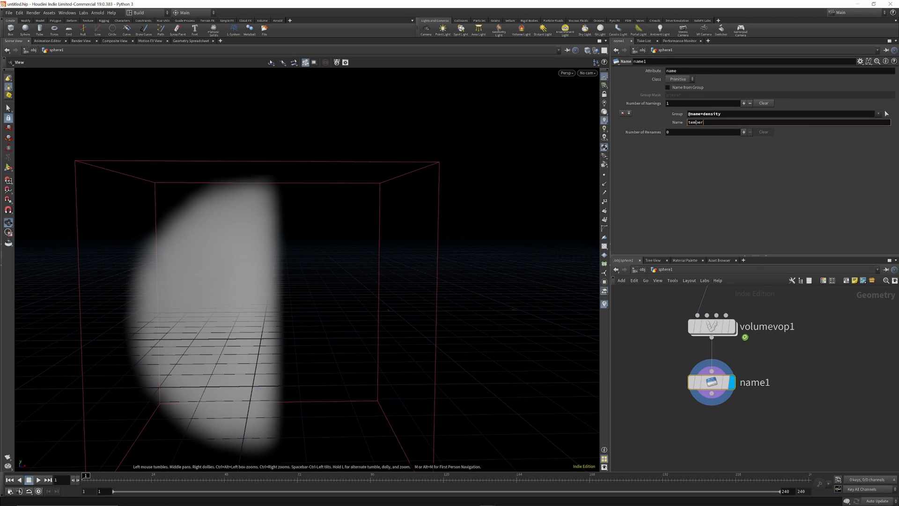
{"action": "type", "text": "temperature"}
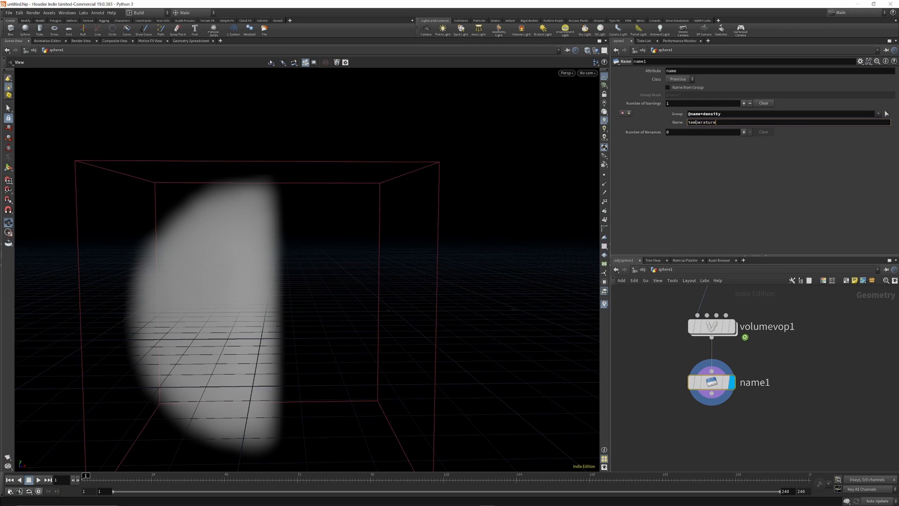
{"action": "key", "text": "Return"}
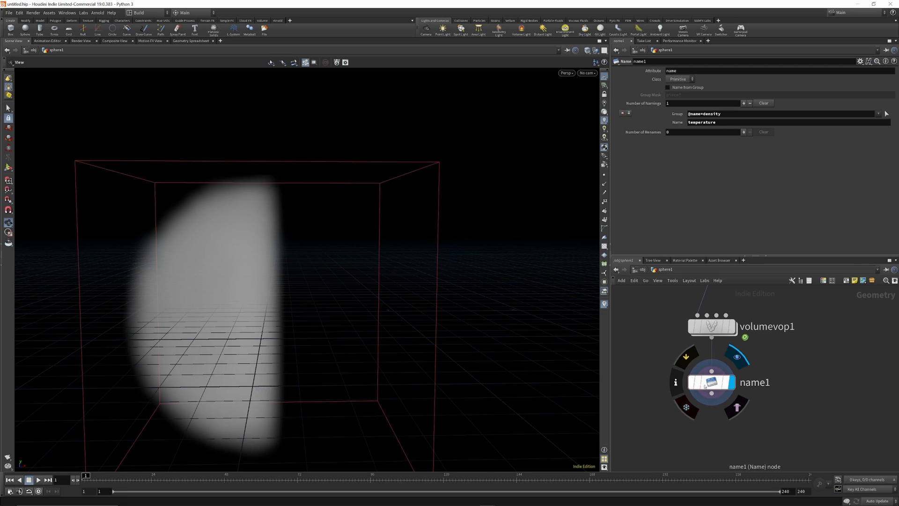
Examine name1's node info to check the VDB's name, and look over the node chain above it.
{"action": "left_click", "coordinate": [675, 383]}
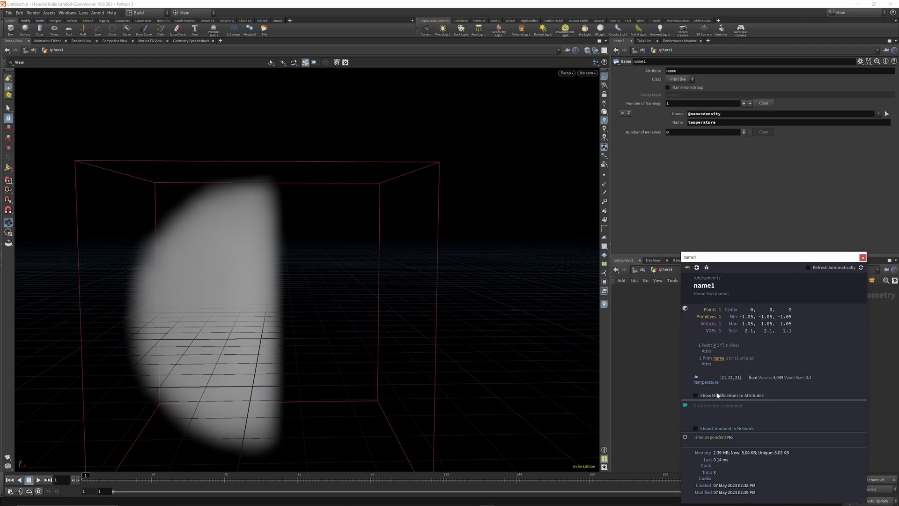
{"action": "left_click", "coordinate": [677, 374]}
{"action": "scroll", "coordinate": [695, 380], "scroll_direction": "down", "scroll_amount": 7}
{"action": "scroll", "coordinate": [705, 337], "scroll_direction": "up", "scroll_amount": 4}
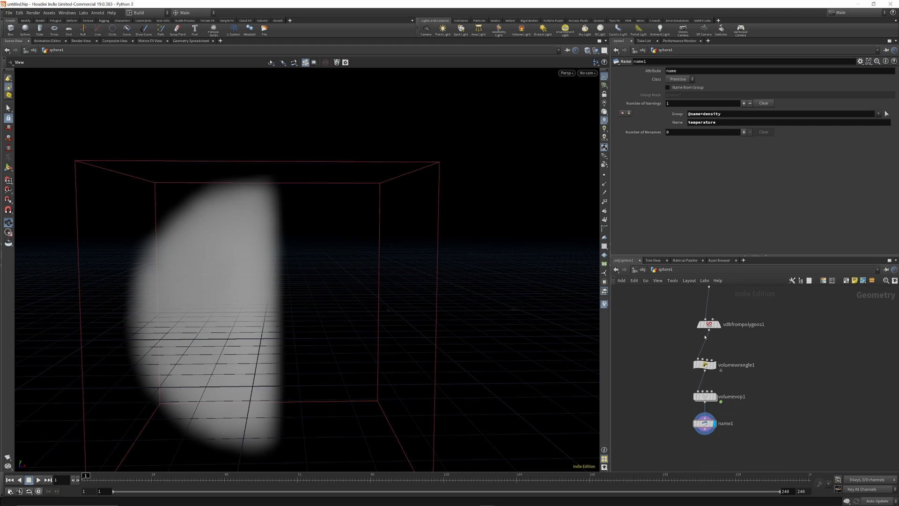
Set the voxel size of vdbfrompolygons1 to 0.04.
{"action": "left_click", "coordinate": [708, 324]}
{"action": "scroll", "coordinate": [704, 336], "scroll_direction": "up", "scroll_amount": 2}
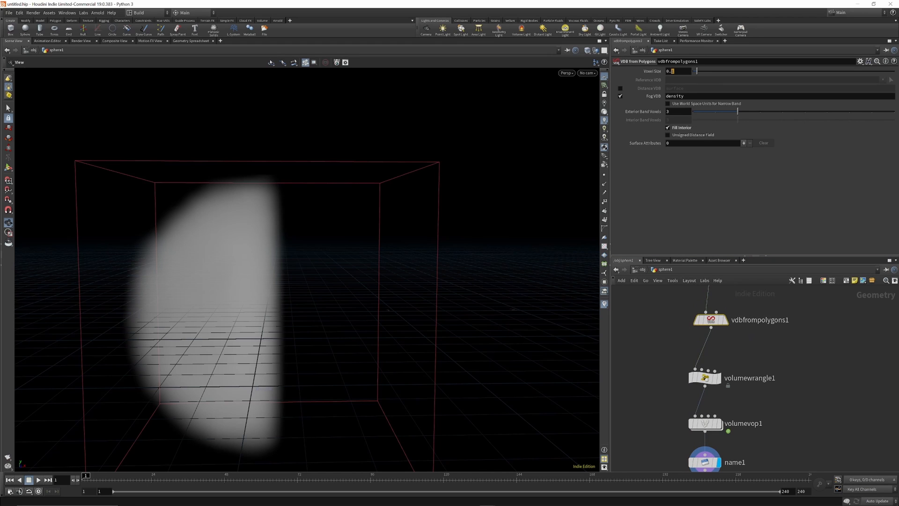
{"action": "key", "text": "Return"}
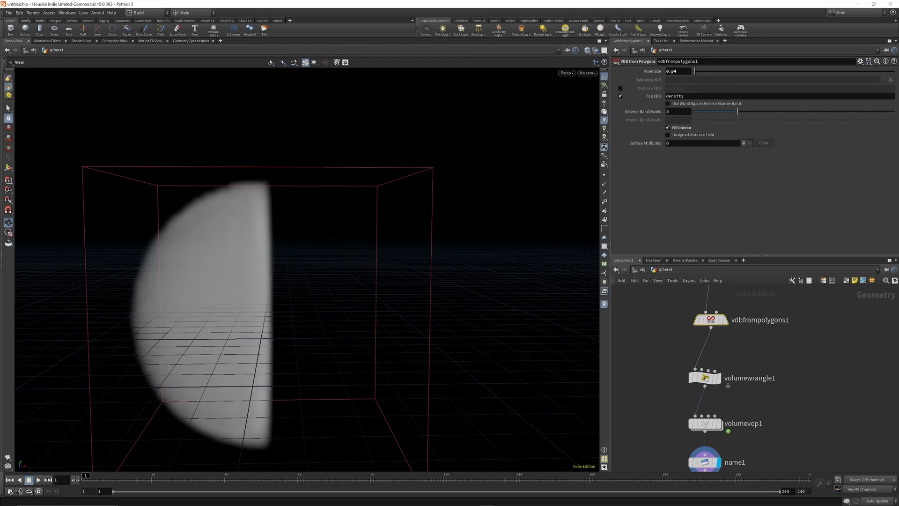
{"action": "scroll", "coordinate": [708, 337], "scroll_direction": "down", "scroll_amount": 2}
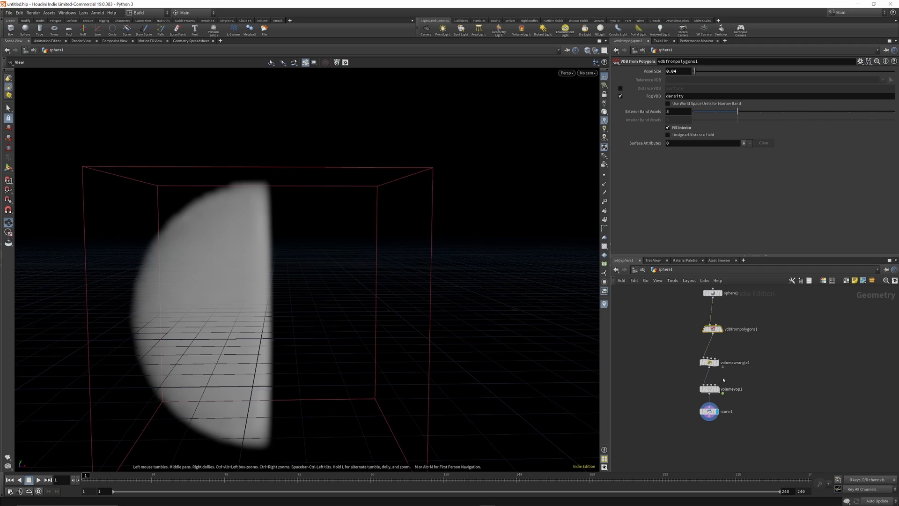
Add a Merge node below name1.
{"action": "scroll", "coordinate": [733, 392], "scroll_direction": "up", "scroll_amount": 5}
{"action": "mouse_move", "coordinate": [647, 385]}
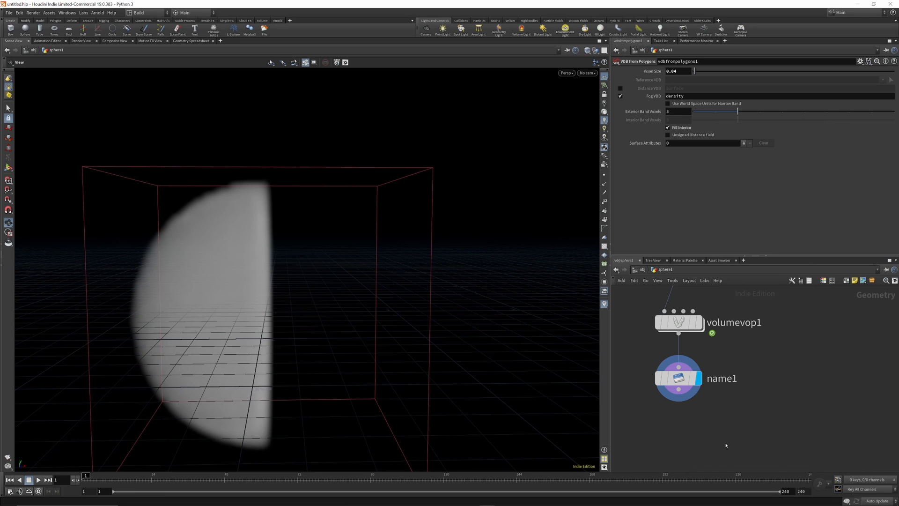
{"action": "key", "text": "Tab"}
{"action": "key", "text": "Escape"}
{"action": "key", "text": "Tab"}
{"action": "type", "text": "mer"}
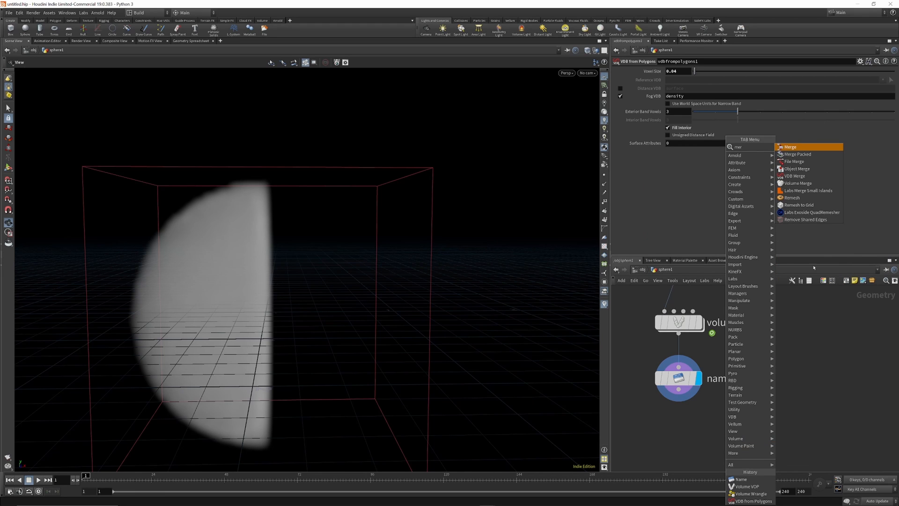
{"action": "left_click", "coordinate": [796, 147]}
{"action": "left_click", "coordinate": [724, 426]}
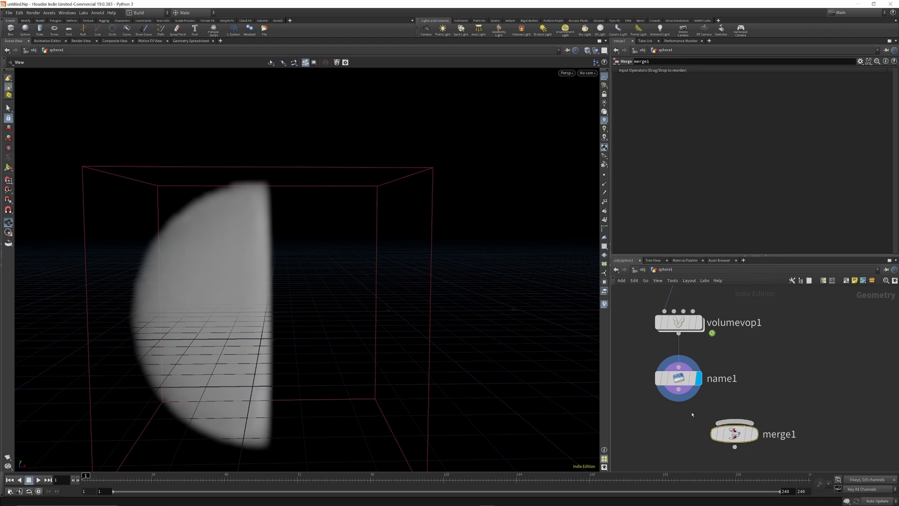
Connect name1 and volumewrangle1 into merge1 and display the merged volumes.
{"action": "scroll", "coordinate": [704, 416], "scroll_direction": "down", "scroll_amount": 3}
{"action": "left_click_drag", "start_coordinate": [671, 407], "coordinate": [648, 366]}
{"action": "left_click_drag", "start_coordinate": [672, 395], "coordinate": [648, 393]}
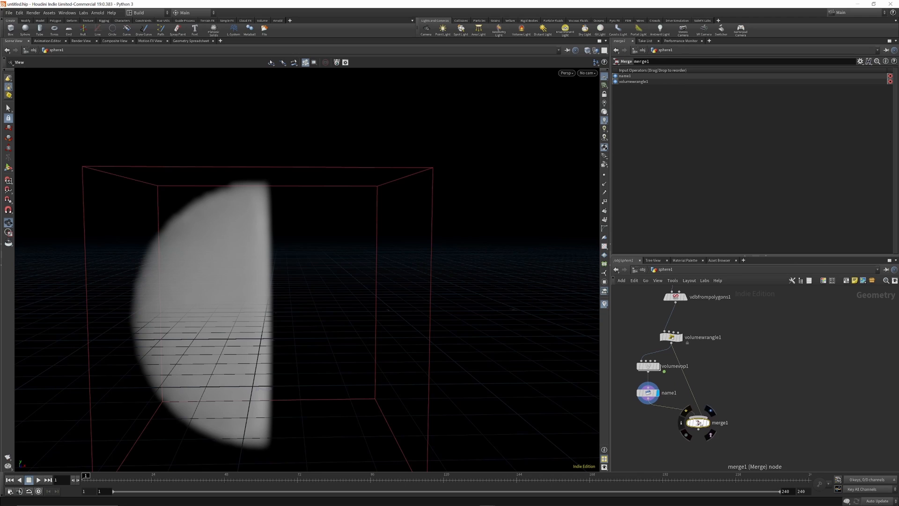
{"action": "left_click", "coordinate": [710, 411]}
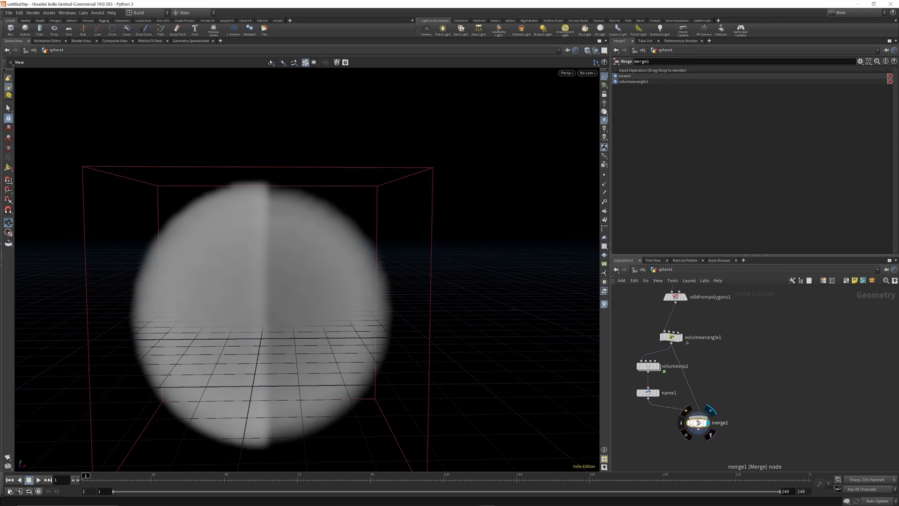
{"action": "left_click", "coordinate": [682, 423]}
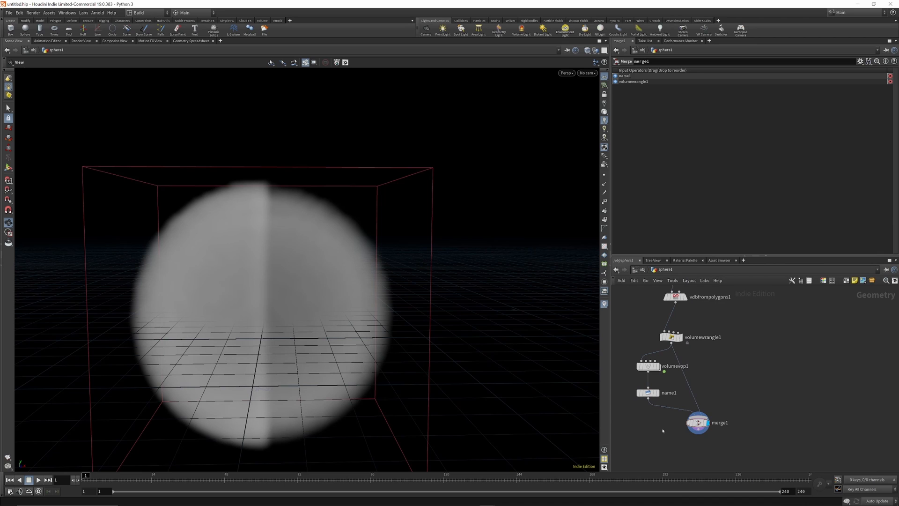
{"action": "left_click_drag", "start_coordinate": [226, 261], "coordinate": [325, 261]}
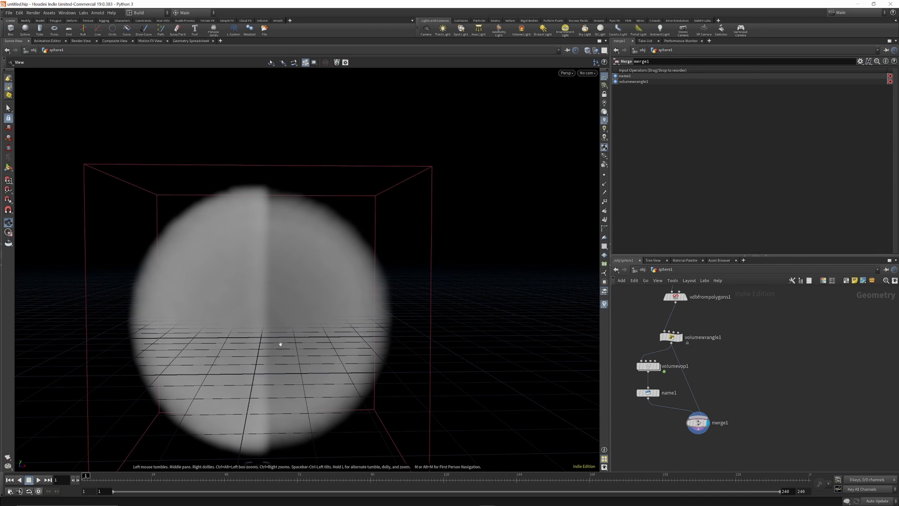
Insert a Visibility node between name1 and merge1 to hide the temperature volume's primitives.
{"action": "key", "text": "Tab"}
{"action": "type", "text": "vis"}
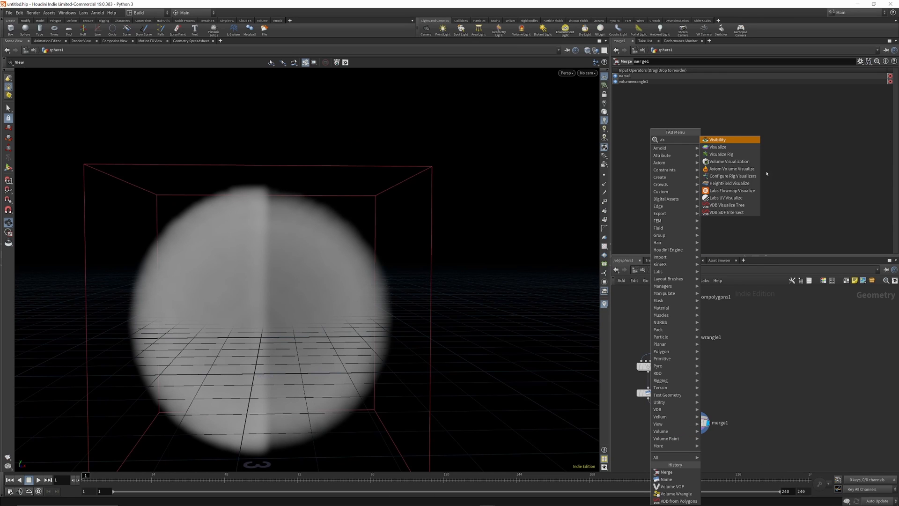
{"action": "key", "text": "Return"}
{"action": "left_click", "coordinate": [665, 410]}
{"action": "left_click_drag", "start_coordinate": [666, 410], "coordinate": [656, 412]}
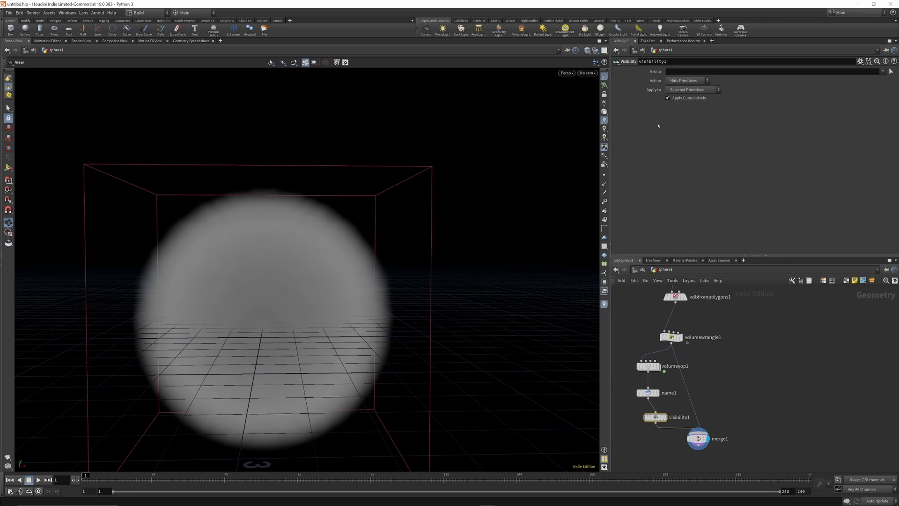
Compare the merged volumes with visibility1 bypassed and active.
{"action": "scroll", "coordinate": [665, 336], "scroll_direction": "down", "scroll_amount": 3}
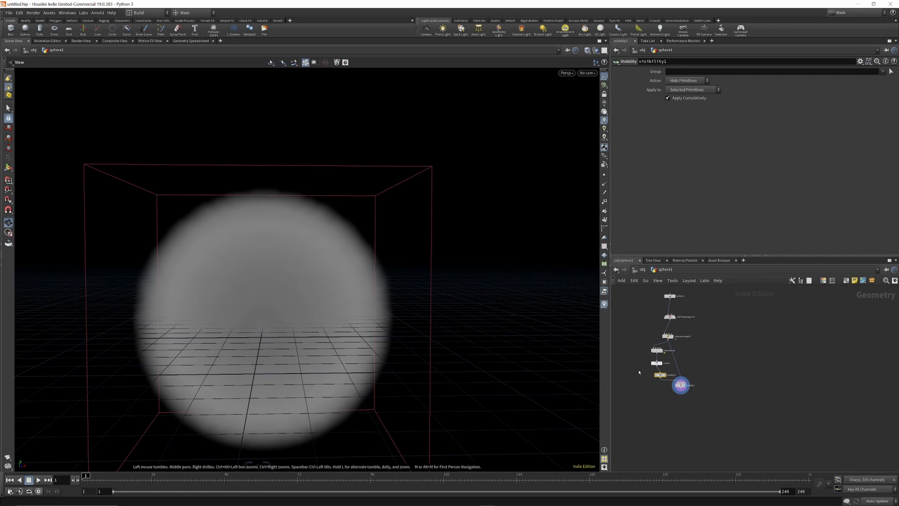
{"action": "scroll", "coordinate": [652, 368], "scroll_direction": "up", "scroll_amount": 2}
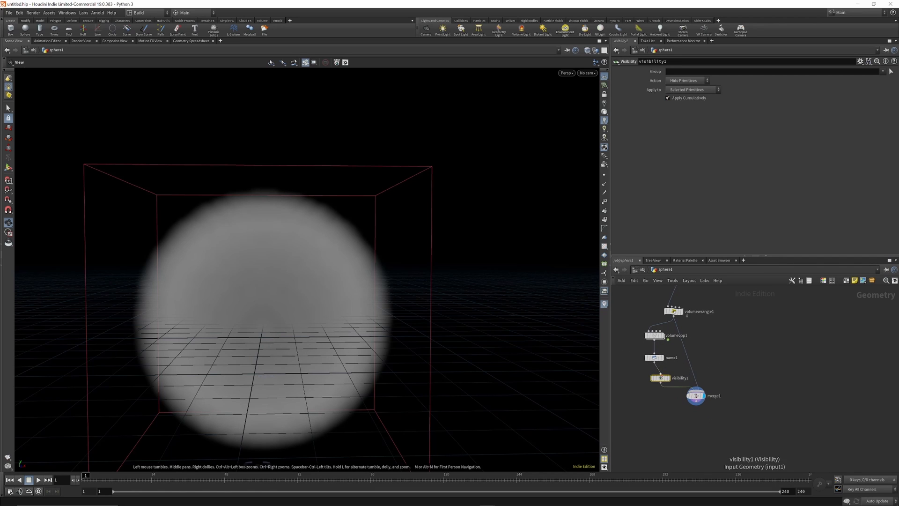
{"action": "left_click", "coordinate": [650, 368]}
{"action": "left_click", "coordinate": [651, 371]}
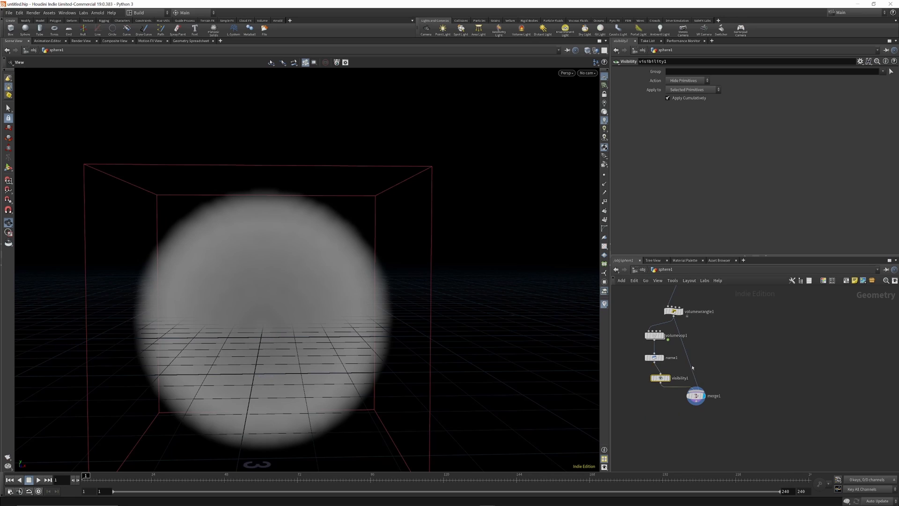
{"action": "scroll", "coordinate": [700, 379], "scroll_direction": "down", "scroll_amount": 3}
{"action": "scroll", "coordinate": [697, 388], "scroll_direction": "up", "scroll_amount": 3}
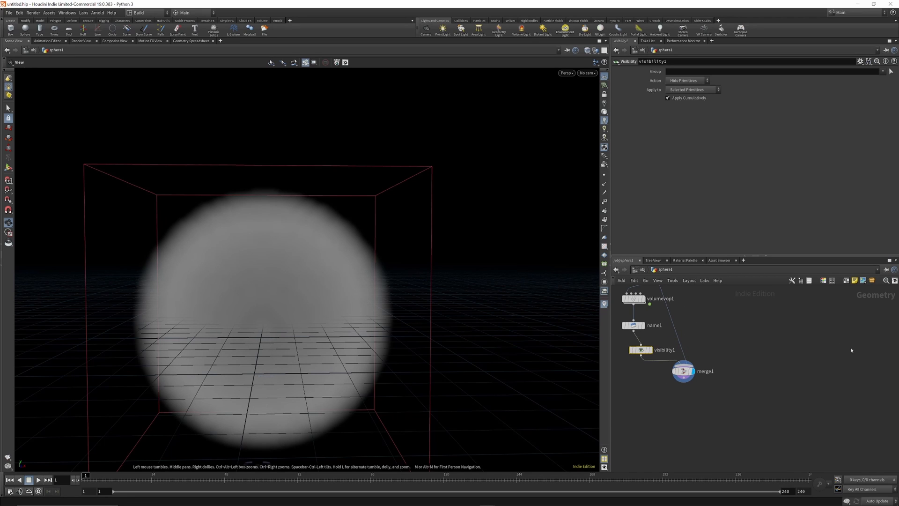
Add a DOP Network below merge1, connect merge1 to its first input and display the network.
{"action": "key", "text": "Tab"}
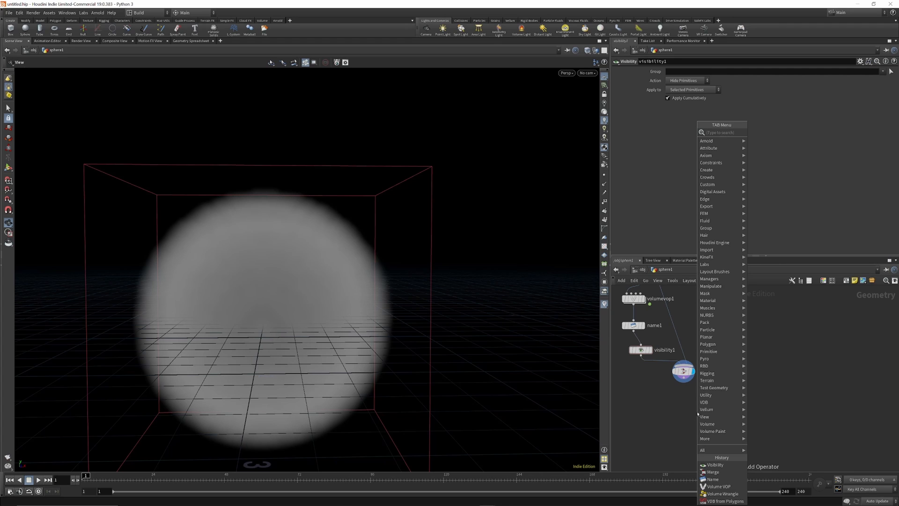
{"action": "type", "text": "do"}
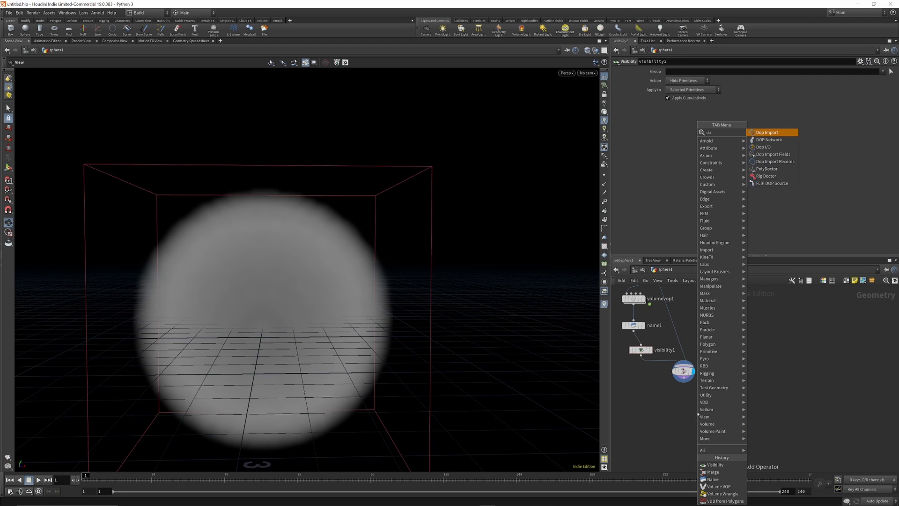
{"action": "type", "text": "p ne"}
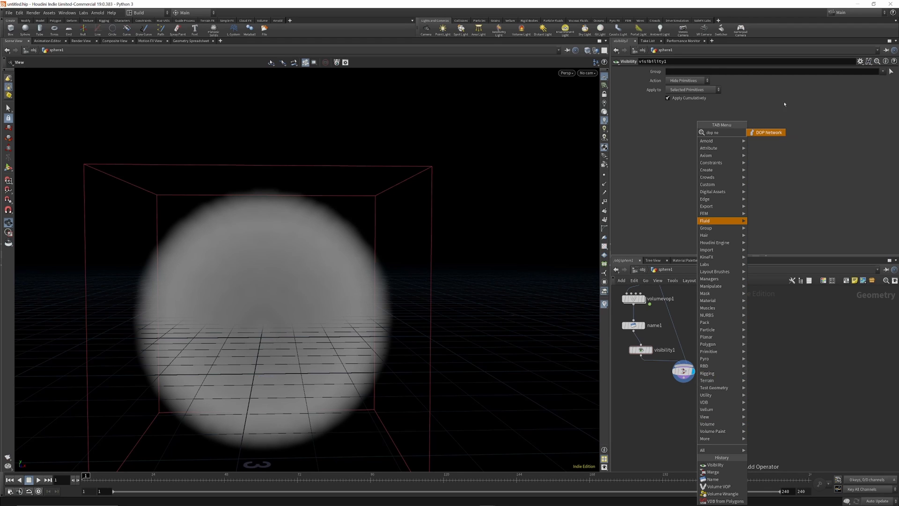
{"action": "left_click", "coordinate": [779, 134]}
{"action": "left_click", "coordinate": [678, 415]}
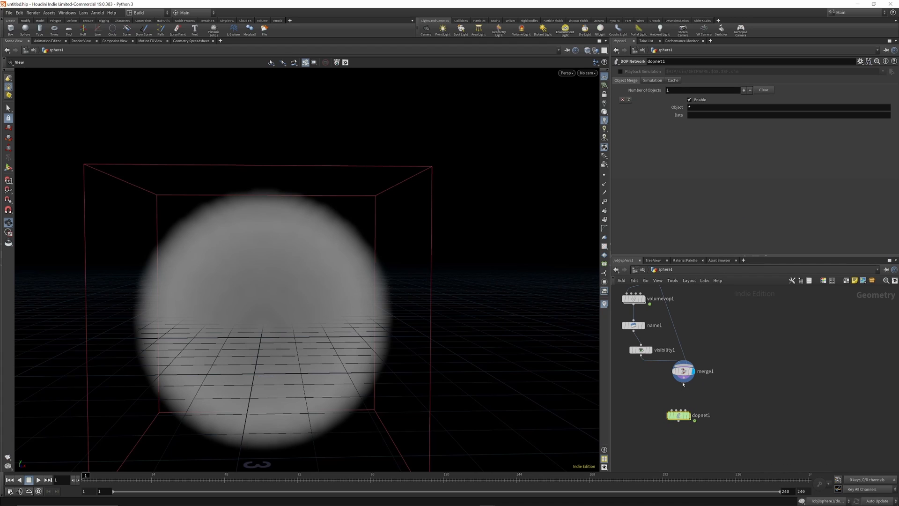
{"action": "left_click_drag", "start_coordinate": [683, 380], "coordinate": [677, 412]}
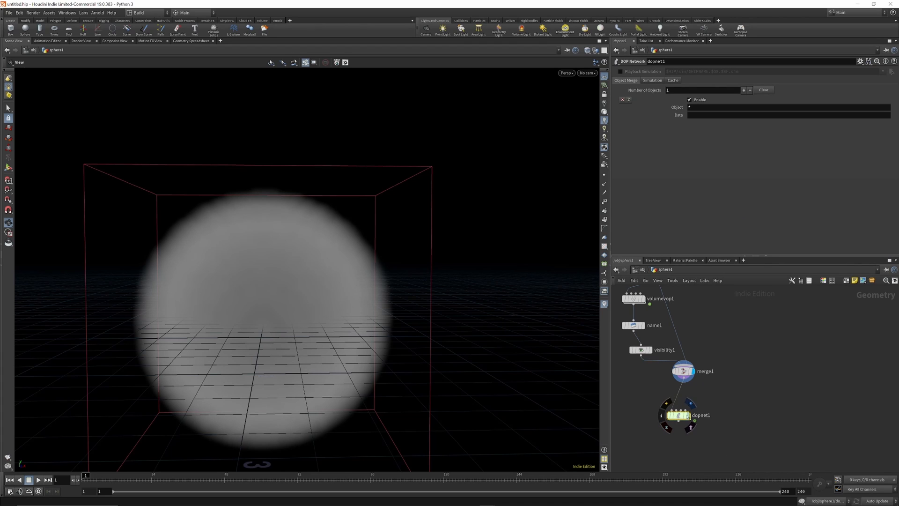
{"action": "left_click", "coordinate": [690, 403]}
Inside dopnet1, add a Pyro Solver (Sparse) and connect it to the output node.
{"action": "double_click", "coordinate": [680, 415]}
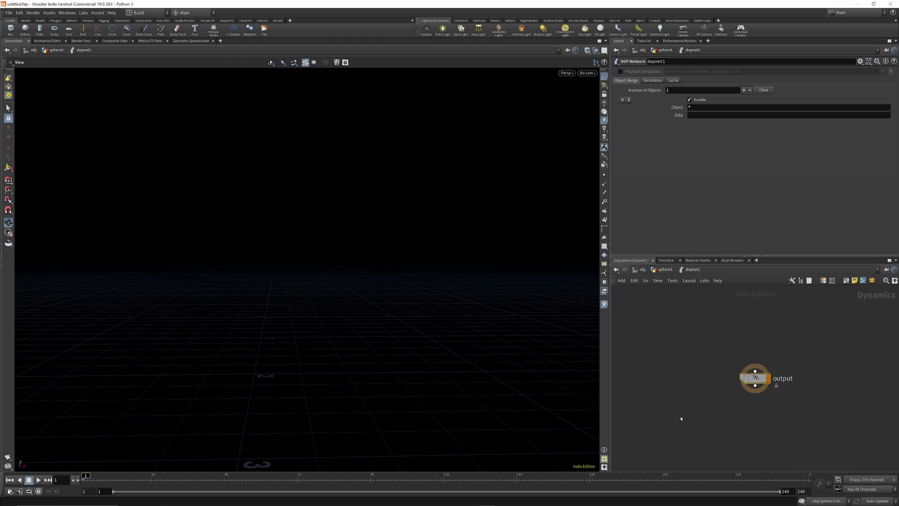
{"action": "scroll", "coordinate": [695, 370], "scroll_direction": "down", "scroll_amount": 3}
{"action": "scroll", "coordinate": [716, 416], "scroll_direction": "down", "scroll_amount": 2}
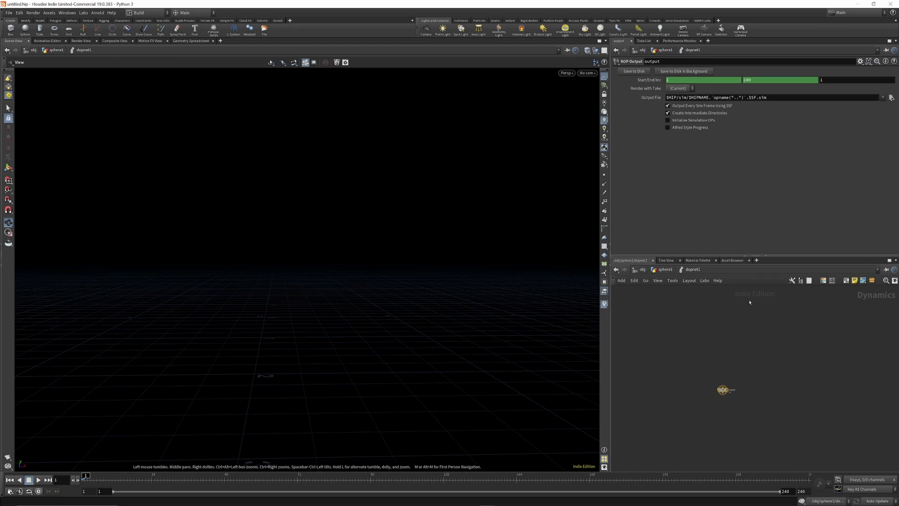
{"action": "key", "text": "Tab"}
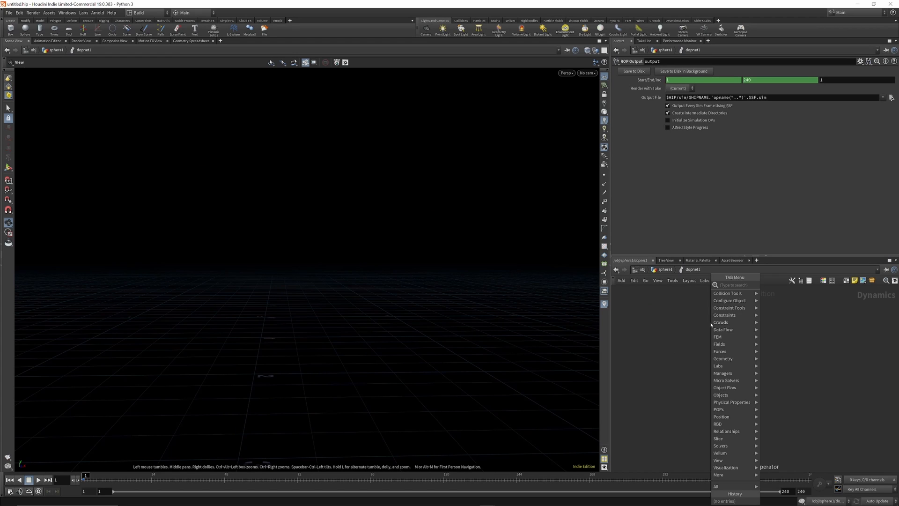
{"action": "type", "text": "py"}
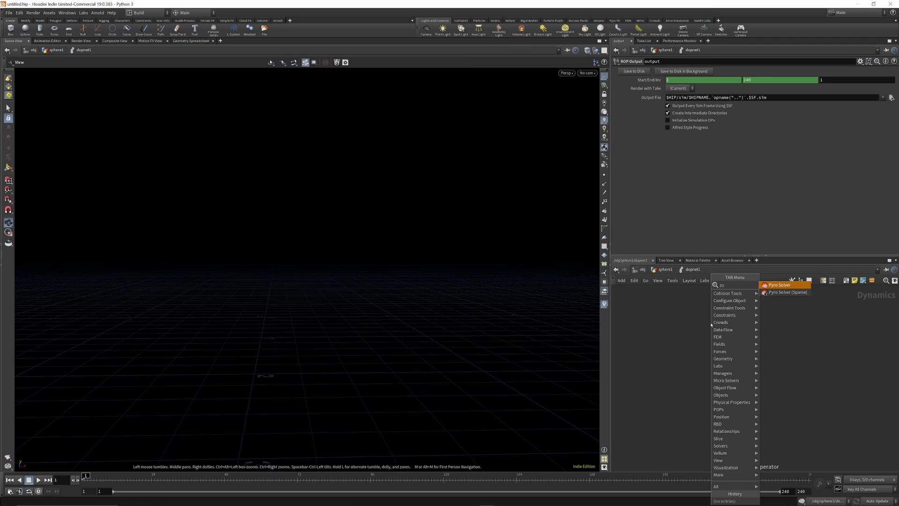
{"action": "type", "text": "ro"}
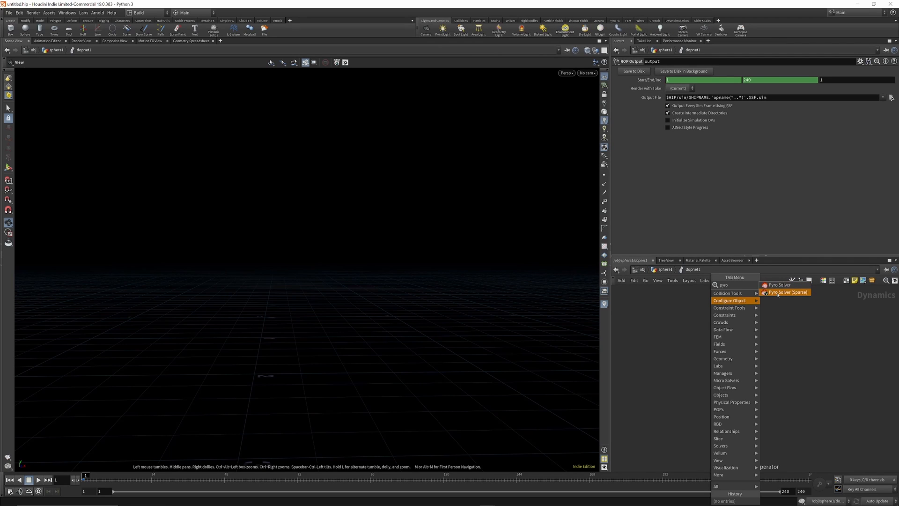
{"action": "left_click", "coordinate": [779, 284]}
{"action": "left_click", "coordinate": [723, 352]}
{"action": "scroll", "coordinate": [725, 360], "scroll_direction": "up", "scroll_amount": 6}
{"action": "left_click_drag", "start_coordinate": [717, 339], "coordinate": [717, 461]}
{"action": "scroll", "coordinate": [716, 403], "scroll_direction": "down", "scroll_amount": 4}
{"action": "scroll", "coordinate": [676, 350], "scroll_direction": "up", "scroll_amount": 2}
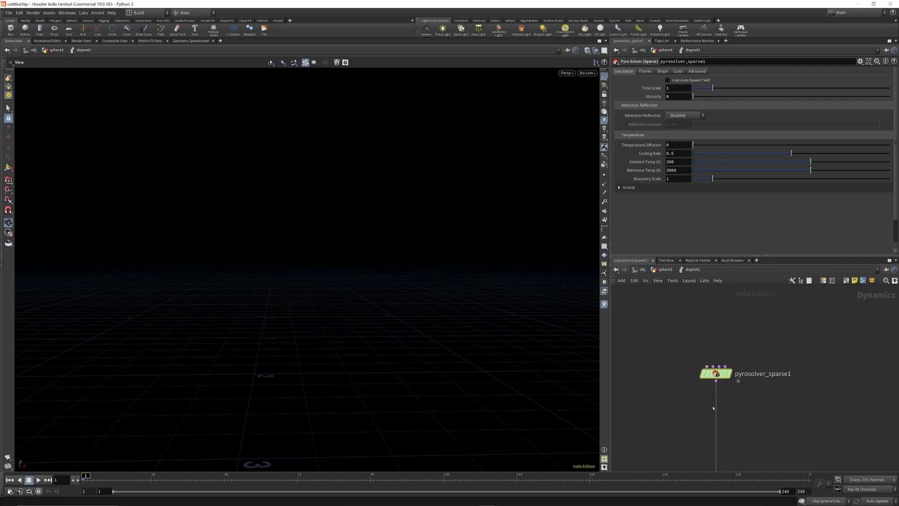
Add a Smoke Object (Sparse) and connect it to the first input of pyrosolver_sparse1.
{"action": "key", "text": "Tab"}
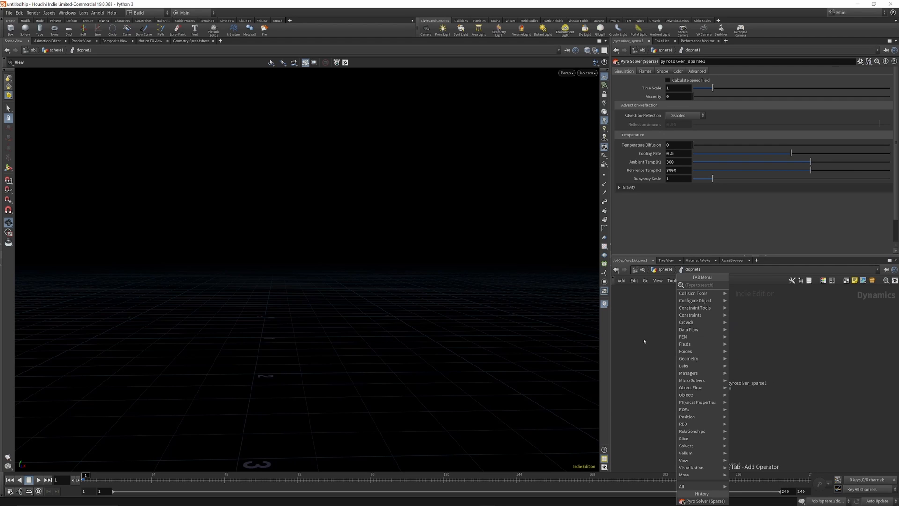
{"action": "key", "text": "Escape"}
{"action": "key", "text": "Tab"}
{"action": "type", "text": "smoke ob"}
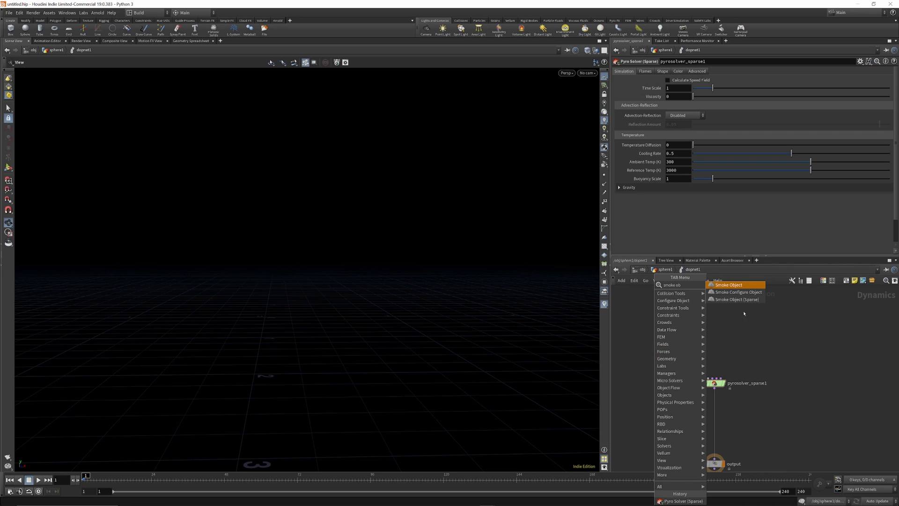
{"action": "left_click", "coordinate": [737, 300]}
{"action": "left_click", "coordinate": [680, 349]}
{"action": "scroll", "coordinate": [674, 357], "scroll_direction": "up", "scroll_amount": 3}
{"action": "left_click_drag", "start_coordinate": [653, 317], "coordinate": [743, 400]}
{"action": "scroll", "coordinate": [694, 364], "scroll_direction": "down", "scroll_amount": 4}
{"action": "scroll", "coordinate": [721, 360], "scroll_direction": "up", "scroll_amount": 3}
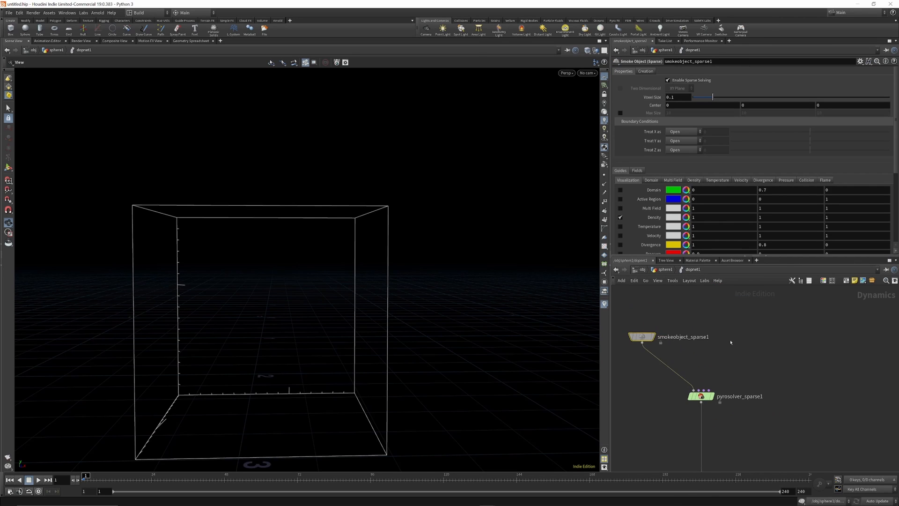
Add a Volume Source node and connect it to the last input of pyrosolver_sparse1.
{"action": "key", "text": "Tab"}
{"action": "type", "text": "vol"}
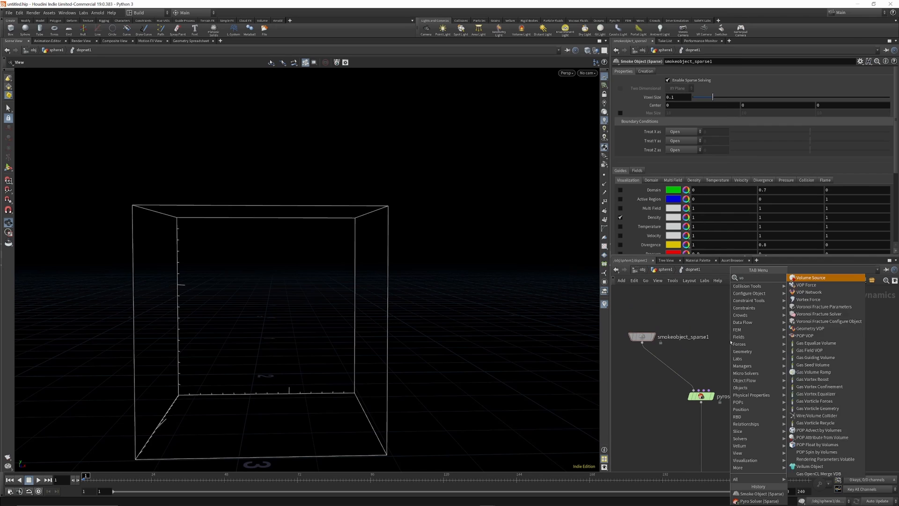
{"action": "left_click", "coordinate": [802, 277]}
{"action": "left_click", "coordinate": [740, 334]}
{"action": "scroll", "coordinate": [740, 341], "scroll_direction": "up", "scroll_amount": 3}
{"action": "left_click_drag", "start_coordinate": [742, 341], "coordinate": [680, 435]}
{"action": "middle_click_drag", "start_coordinate": [681, 435], "coordinate": [670, 458]}
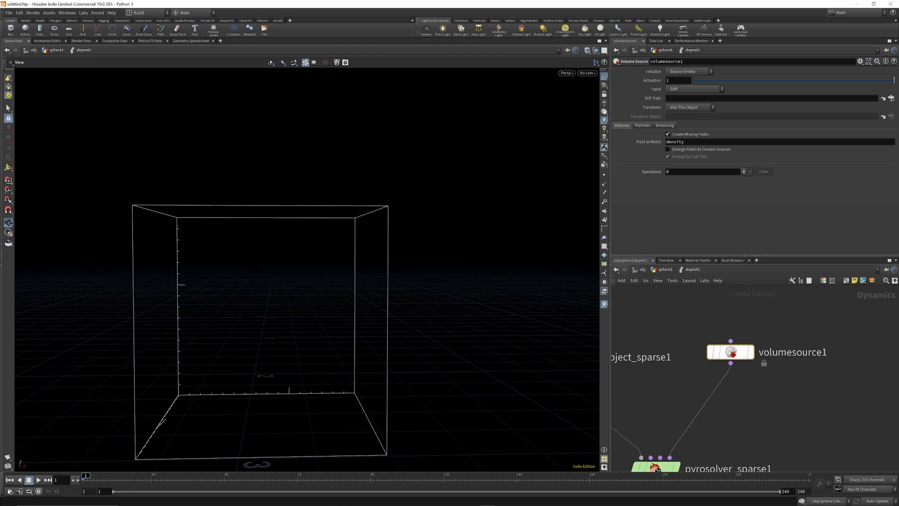
Initialize volumesource1 with the Source Smoke preset.
{"action": "left_click", "coordinate": [691, 72]}
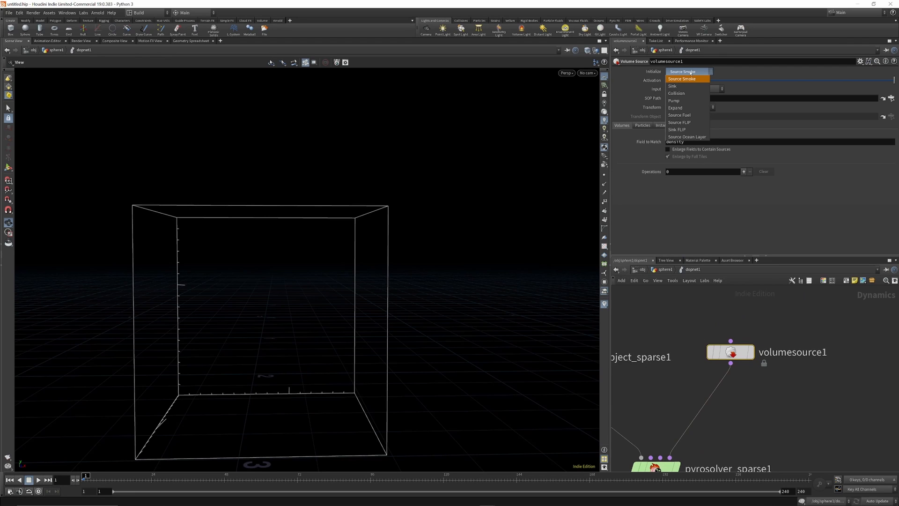
{"action": "left_click", "coordinate": [690, 73]}
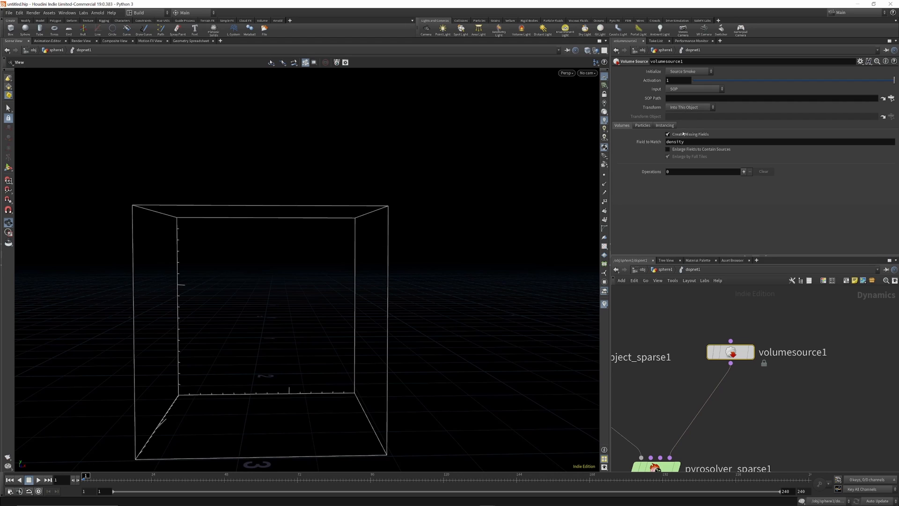
{"action": "left_click", "coordinate": [684, 72]}
{"action": "left_click", "coordinate": [685, 91]}
{"action": "left_click", "coordinate": [683, 73]}
{"action": "left_click", "coordinate": [683, 81]}
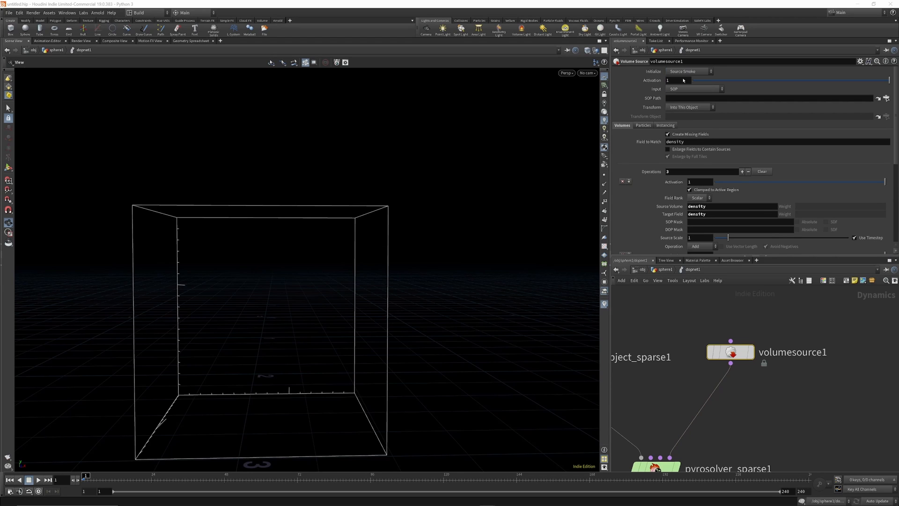
Review volumesource1's source operations and enable Enlarge Fields to Contain Sources.
{"action": "scroll", "coordinate": [703, 157], "scroll_direction": "down", "scroll_amount": 5}
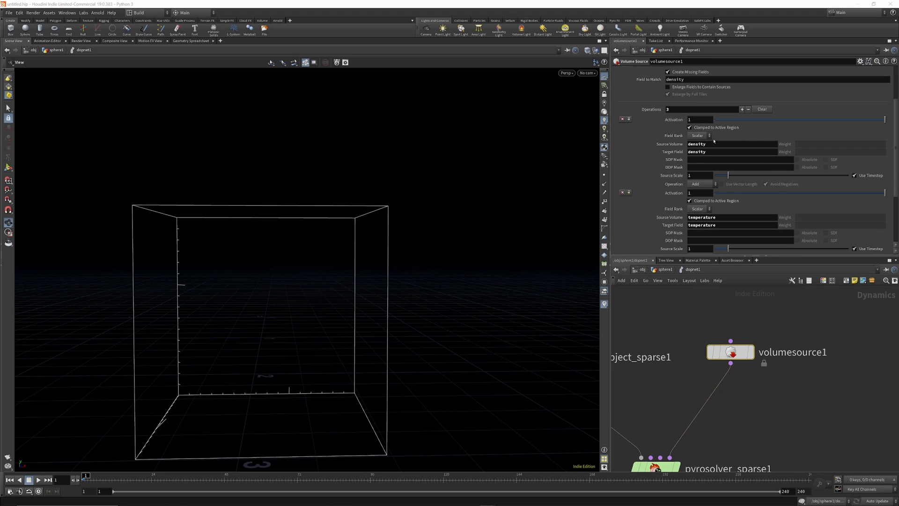
{"action": "scroll", "coordinate": [704, 192], "scroll_direction": "down", "scroll_amount": 2}
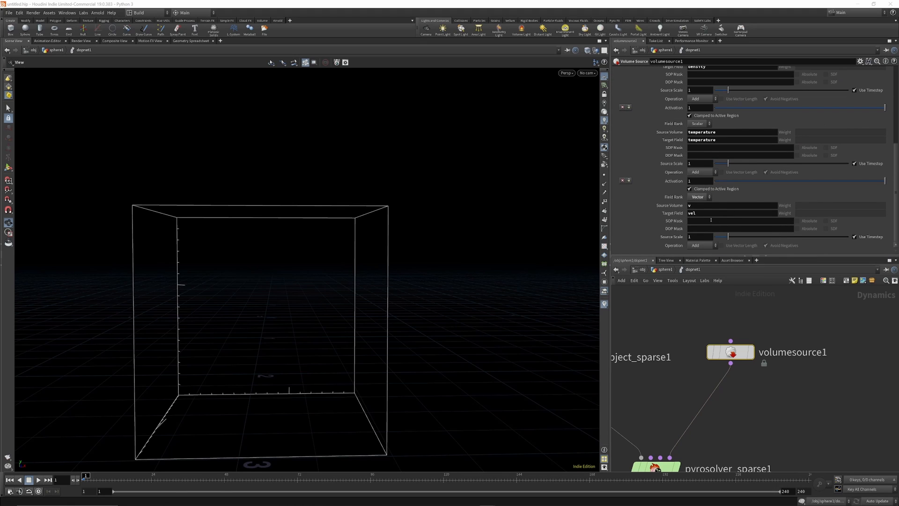
{"action": "scroll", "coordinate": [715, 234], "scroll_direction": "up", "scroll_amount": 2}
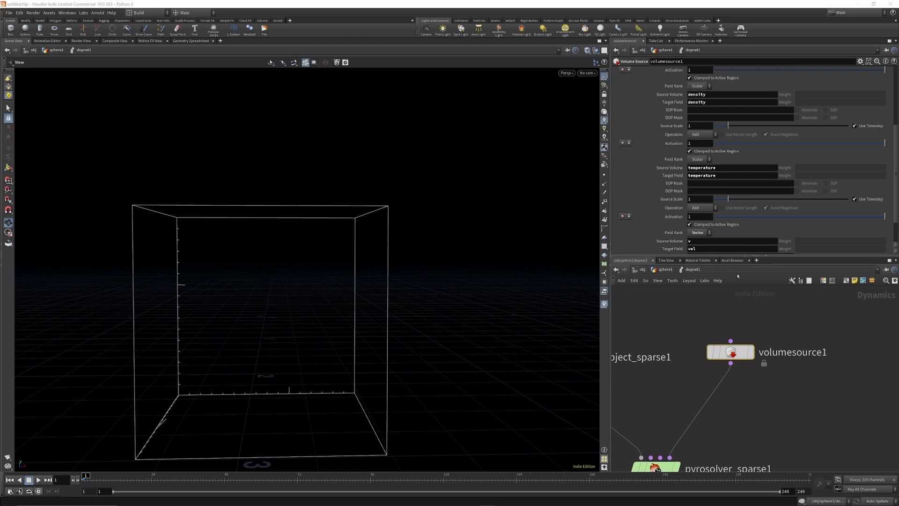
{"action": "scroll", "coordinate": [685, 133], "scroll_direction": "up", "scroll_amount": 2}
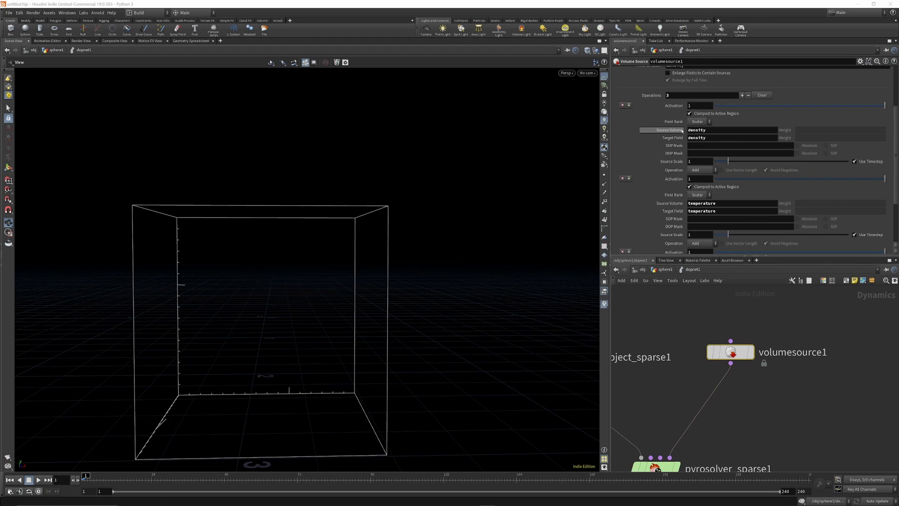
{"action": "scroll", "coordinate": [696, 130], "scroll_direction": "up", "scroll_amount": 4}
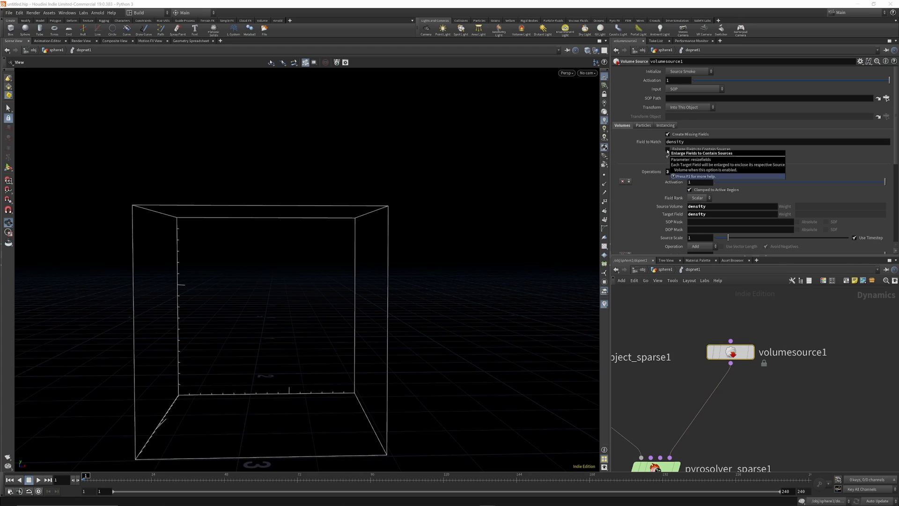
{"action": "left_click", "coordinate": [668, 150]}
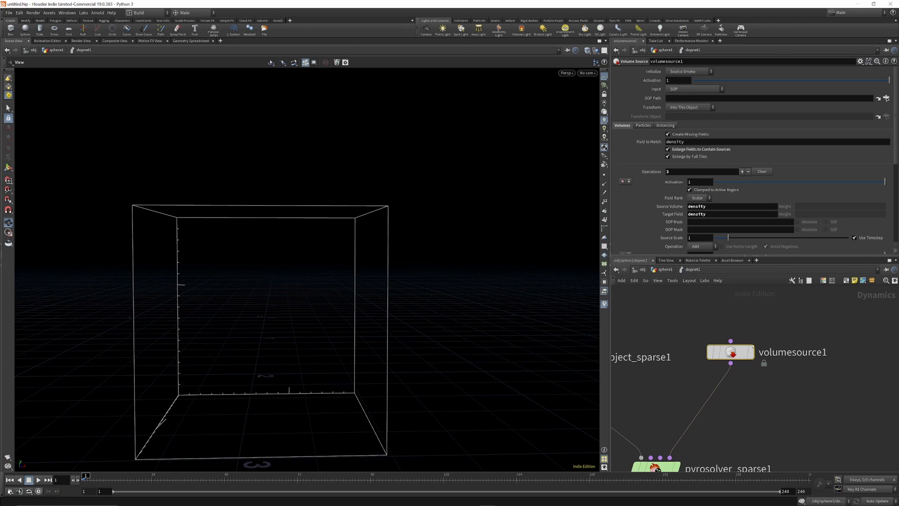
Set volumesource1's input to First Context Geometry and check dopnet1's incoming connection in the sphere1 network.
{"action": "left_click", "coordinate": [687, 108]}
{"action": "left_click", "coordinate": [689, 107]}
{"action": "left_click", "coordinate": [685, 89]}
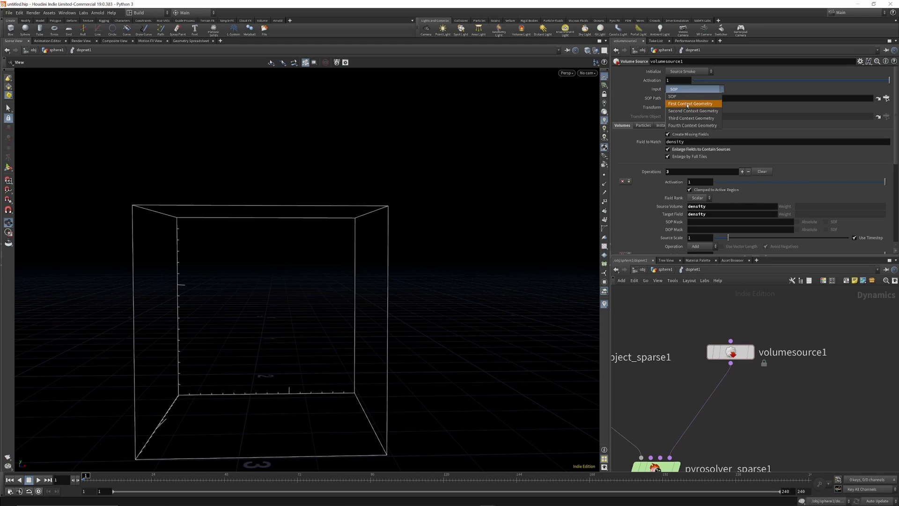
{"action": "left_click", "coordinate": [684, 103]}
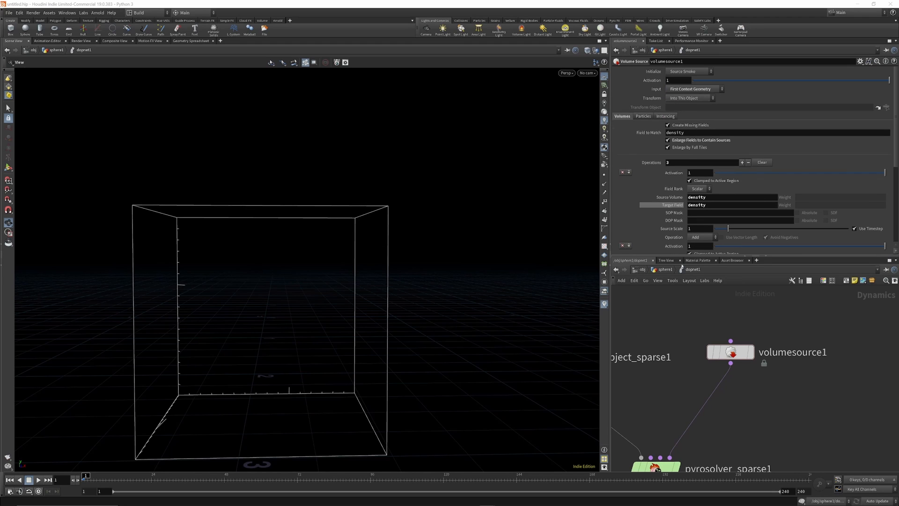
{"action": "left_click", "coordinate": [678, 414]}
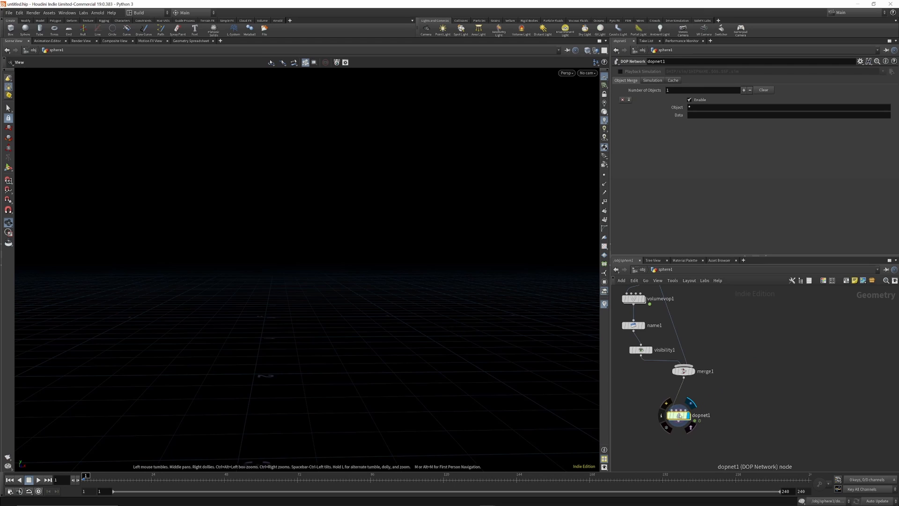
{"action": "left_click", "coordinate": [730, 352]}
Play the simulation to about frame 21 and examine the whole smoke plume and its bounding box.
{"action": "scroll", "coordinate": [730, 328], "scroll_direction": "down", "scroll_amount": 5}
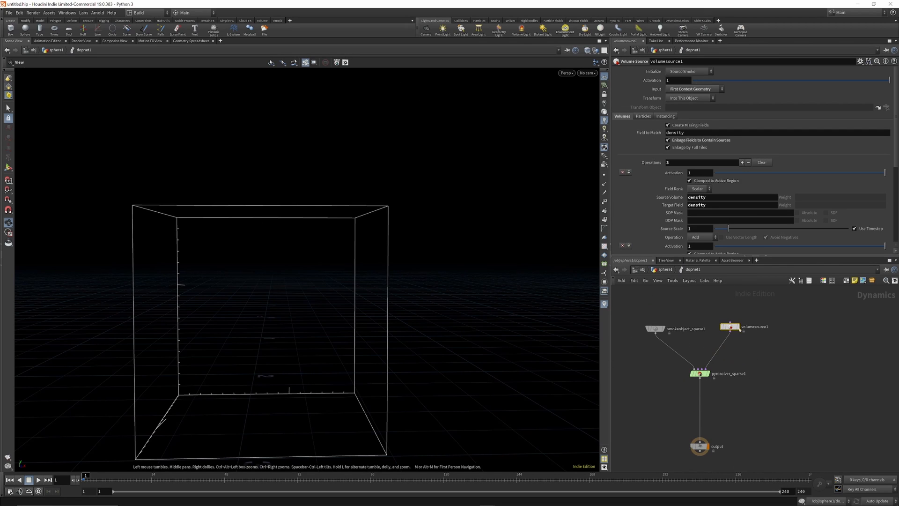
{"action": "scroll", "coordinate": [698, 321], "scroll_direction": "down", "scroll_amount": 3}
{"action": "scroll", "coordinate": [707, 351], "scroll_direction": "up", "scroll_amount": 6}
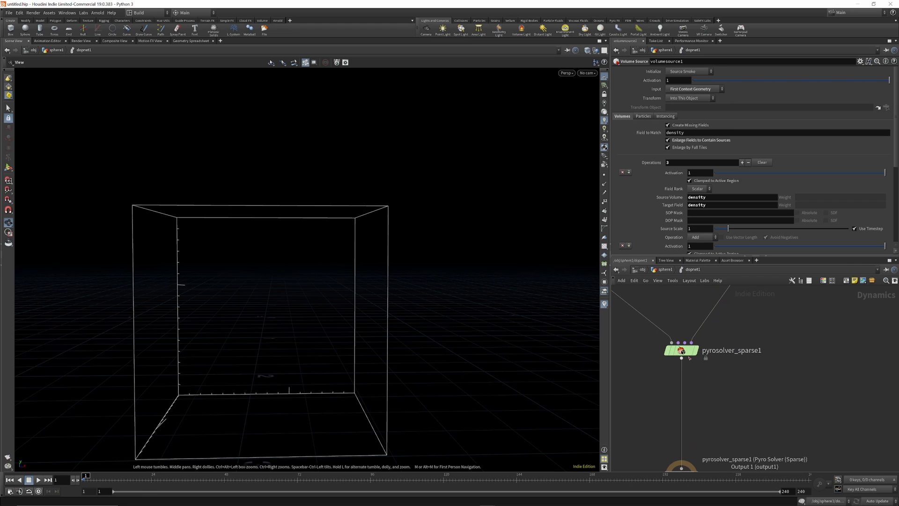
{"action": "left_click", "coordinate": [39, 480]}
{"action": "left_click", "coordinate": [38, 481]}
{"action": "scroll", "coordinate": [351, 357], "scroll_direction": "down", "scroll_amount": 7}
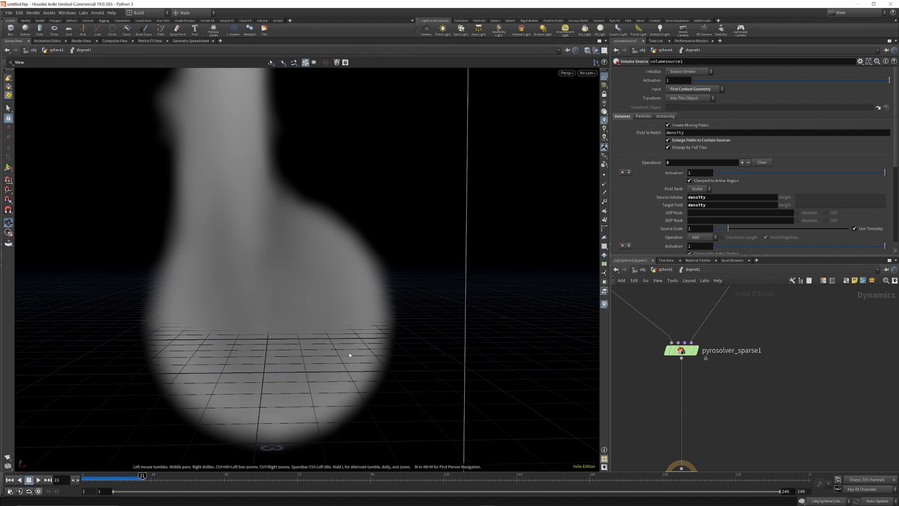
{"action": "scroll", "coordinate": [281, 349], "scroll_direction": "down", "scroll_amount": 10}
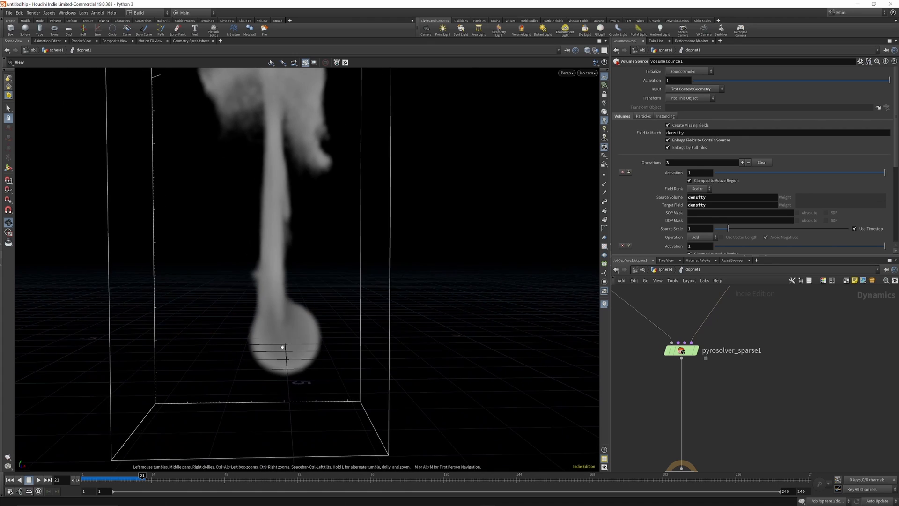
{"action": "scroll", "coordinate": [295, 328], "scroll_direction": "down", "scroll_amount": 3}
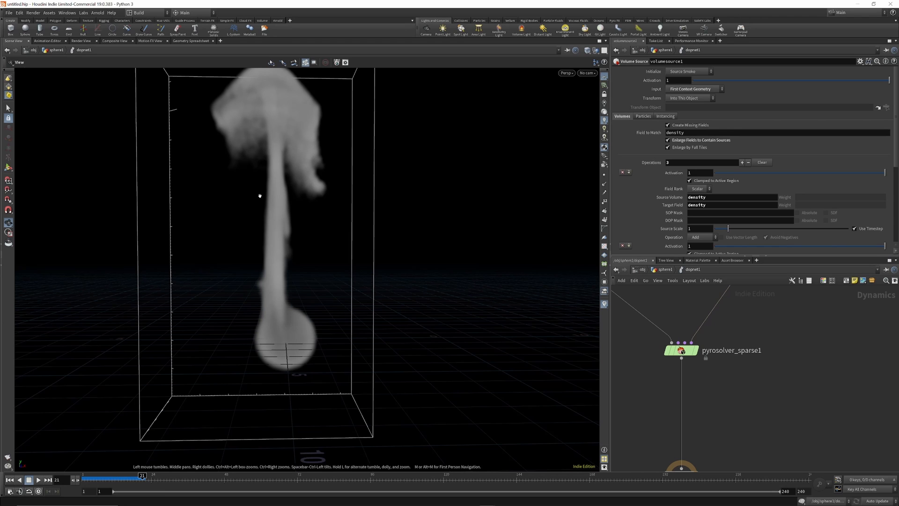
{"action": "mouse_move", "coordinate": [293, 230]}
{"action": "left_mouse_down"}
{"action": "mouse_move", "coordinate": [299, 235]}
{"action": "mouse_move", "coordinate": [271, 227]}
{"action": "mouse_move", "coordinate": [291, 231]}
{"action": "left_mouse_up"}
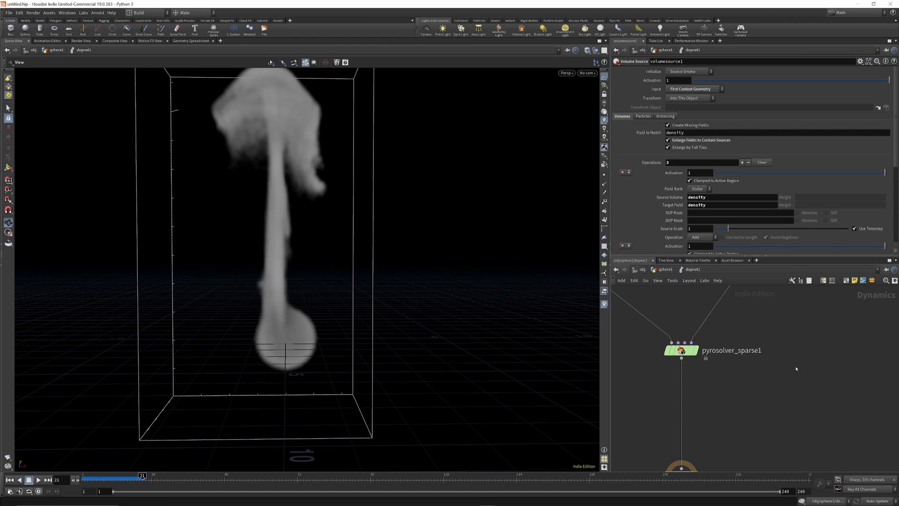
{"action": "scroll", "coordinate": [700, 326], "scroll_direction": "down", "scroll_amount": 4}
{"action": "scroll", "coordinate": [692, 331], "scroll_direction": "up", "scroll_amount": 6}
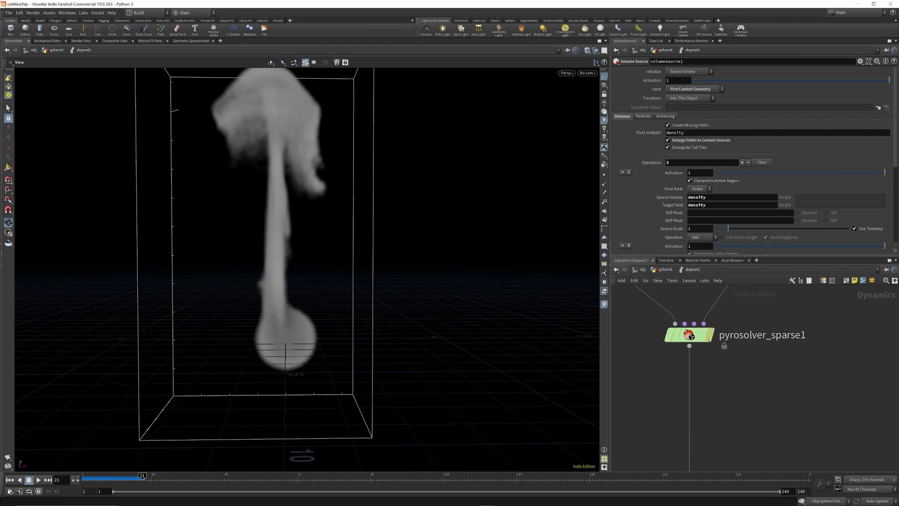
{"action": "scroll", "coordinate": [701, 370], "scroll_direction": "down", "scroll_amount": 5}
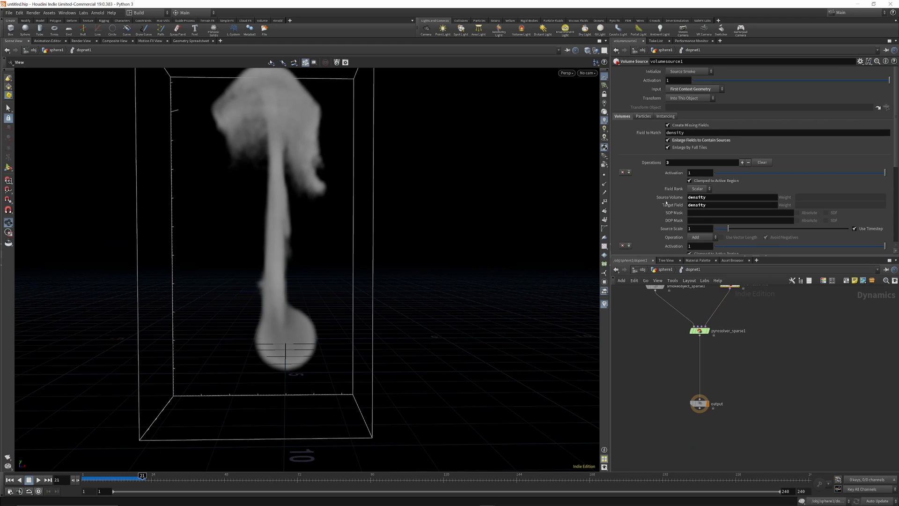
{"action": "left_click", "coordinate": [665, 269]}
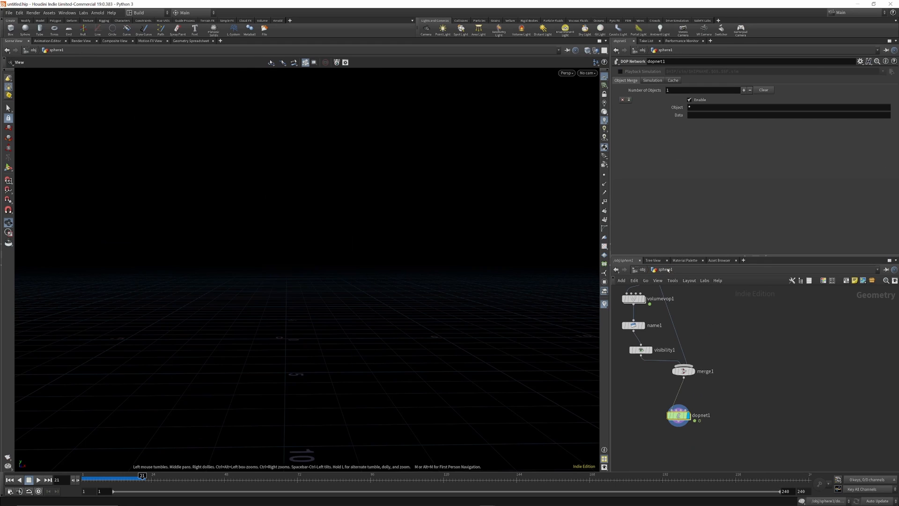
{"action": "double_click", "coordinate": [679, 415]}
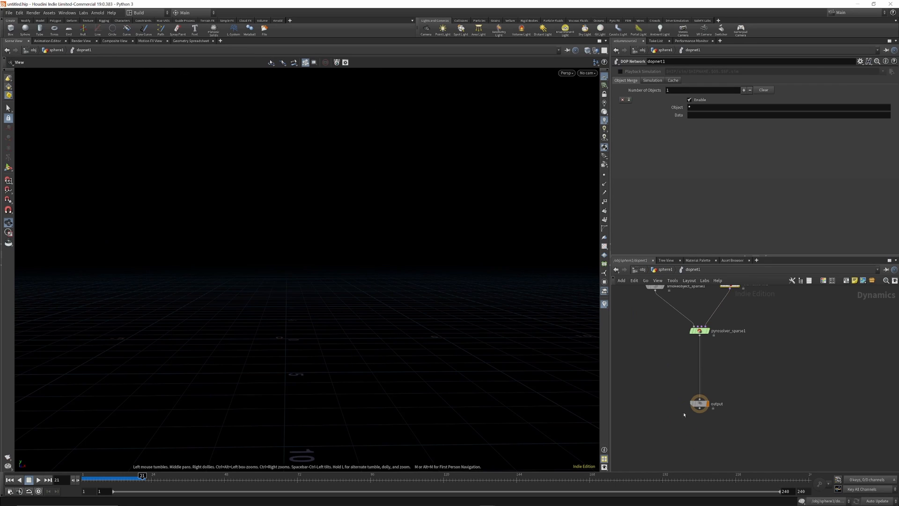
Set the Treat Y as boundary condition of smokeobject_sparse1 to Closed Below.
{"action": "left_click", "coordinate": [699, 331]}
{"action": "scroll", "coordinate": [720, 415], "scroll_direction": "down", "scroll_amount": 3}
{"action": "scroll", "coordinate": [687, 347], "scroll_direction": "up", "scroll_amount": 5}
{"action": "left_click", "coordinate": [677, 330]}
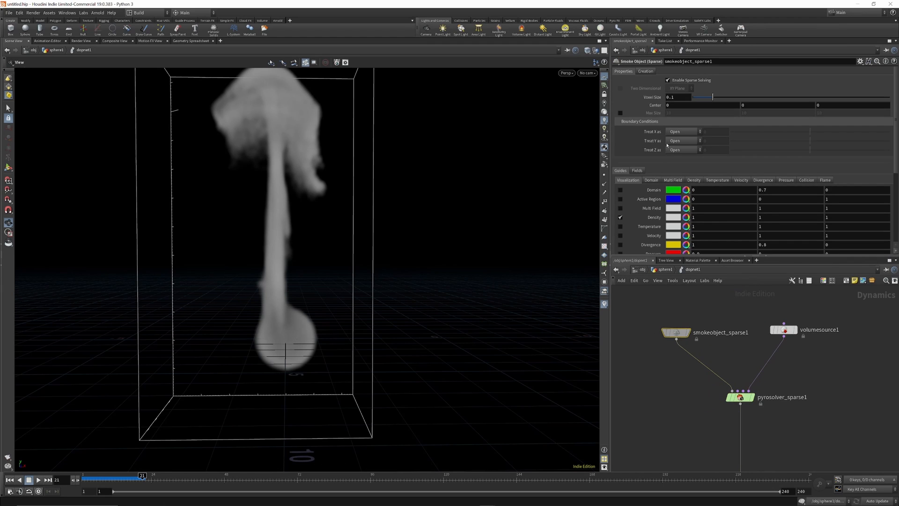
{"action": "left_click", "coordinate": [683, 140]}
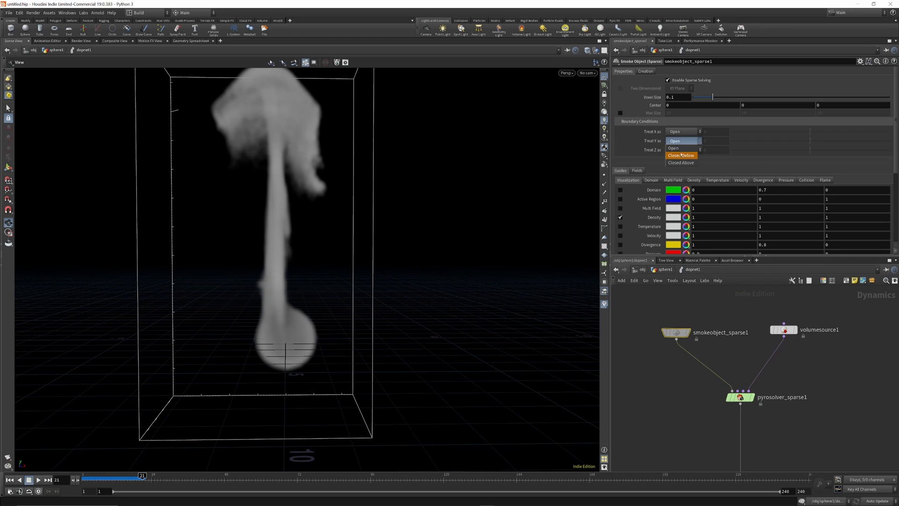
{"action": "left_click", "coordinate": [682, 160]}
Replay the simulation from the first frame to about frame 50 and examine the smoke's base at ground level.
{"action": "left_click_drag", "start_coordinate": [381, 319], "coordinate": [386, 317]}
{"action": "left_click", "coordinate": [9, 479]}
{"action": "left_click", "coordinate": [38, 480]}
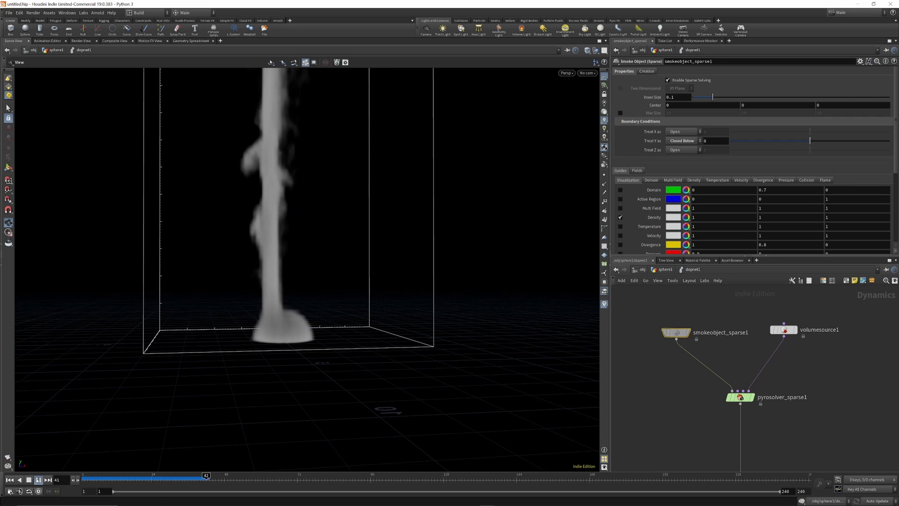
{"action": "left_click", "coordinate": [37, 480]}
{"action": "left_click_drag", "start_coordinate": [312, 293], "coordinate": [303, 313]}
{"action": "scroll", "coordinate": [717, 334], "scroll_direction": "down", "scroll_amount": 5}
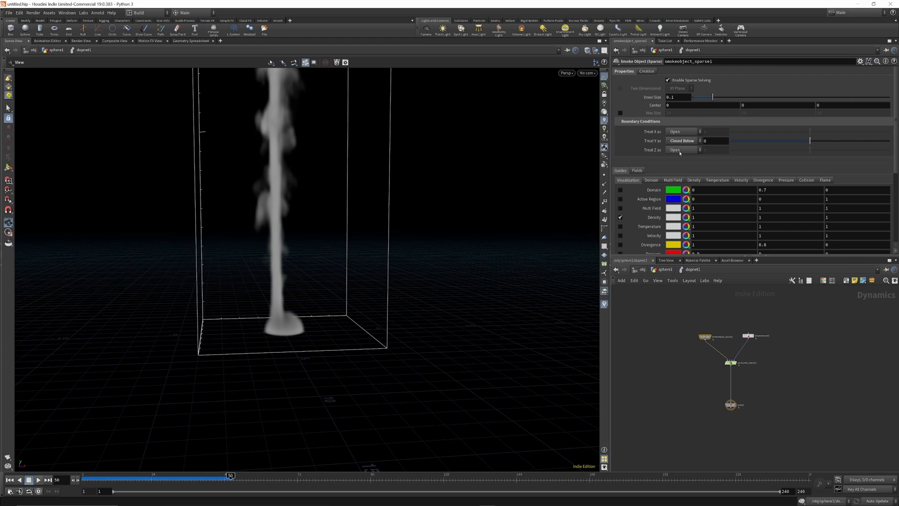
Insert a Gravity Force node on the wire between pyrosolver_sparse1 and the output node.
{"action": "scroll", "coordinate": [716, 291], "scroll_direction": "up", "scroll_amount": 2}
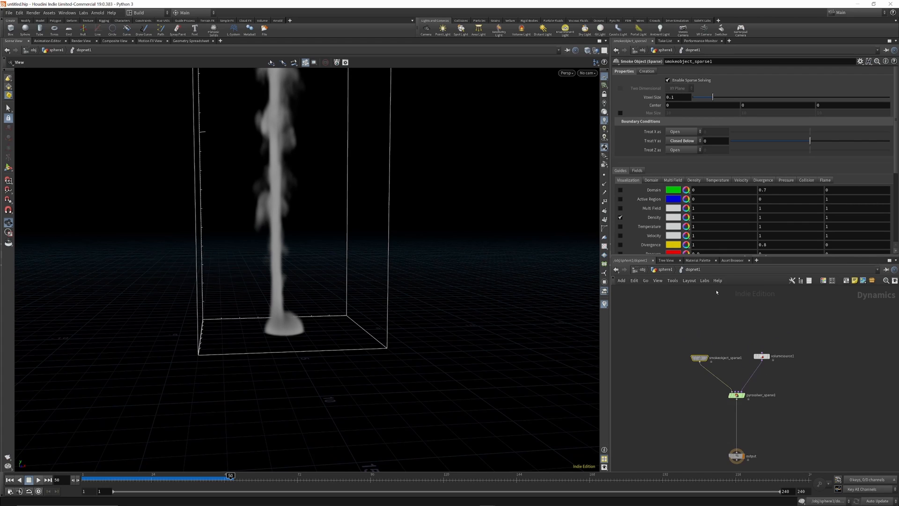
{"action": "scroll", "coordinate": [734, 342], "scroll_direction": "up", "scroll_amount": 3}
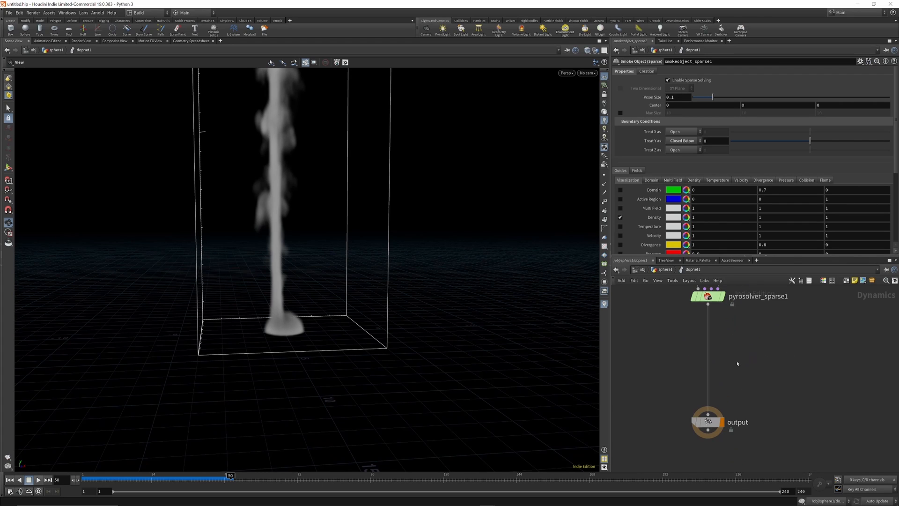
{"action": "key", "text": "Tab"}
{"action": "type", "text": "gra"}
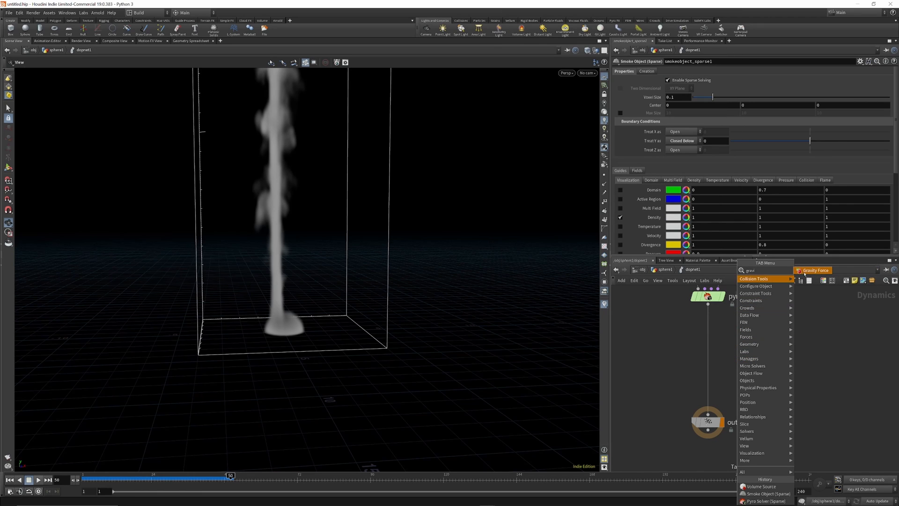
{"action": "key", "text": "Return"}
{"action": "left_click", "coordinate": [708, 354]}
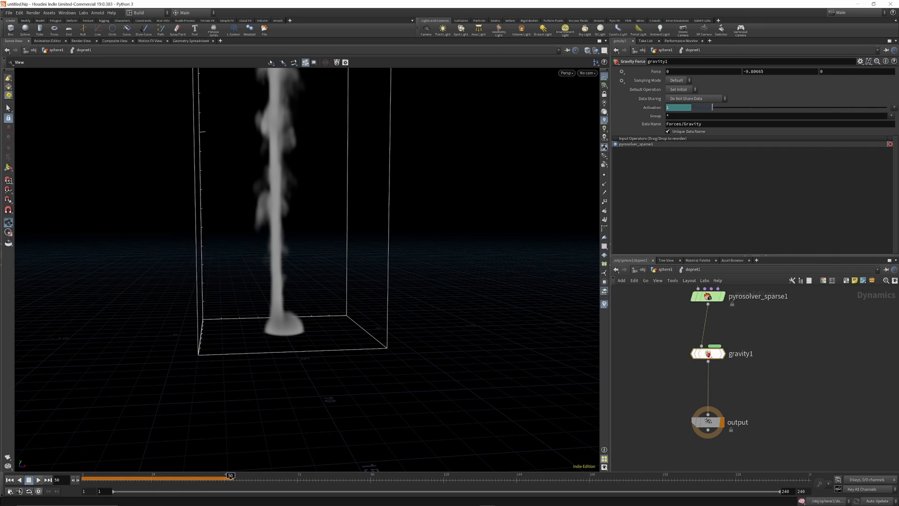
Replay the simulation with gravity from the first frame to about frame 40 and examine the smoke column.
{"action": "left_click", "coordinate": [10, 479]}
{"action": "left_click", "coordinate": [39, 479]}
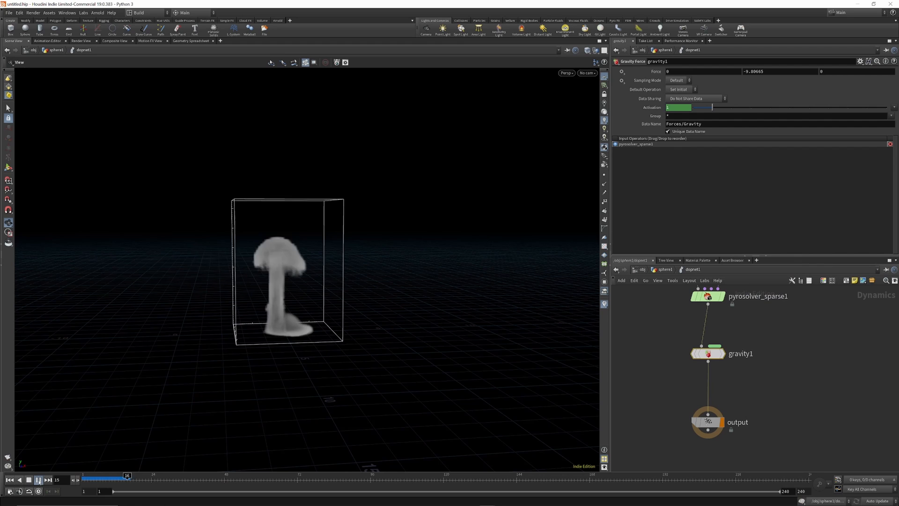
{"action": "left_click", "coordinate": [39, 482]}
{"action": "left_click_drag", "start_coordinate": [348, 327], "coordinate": [309, 329]}
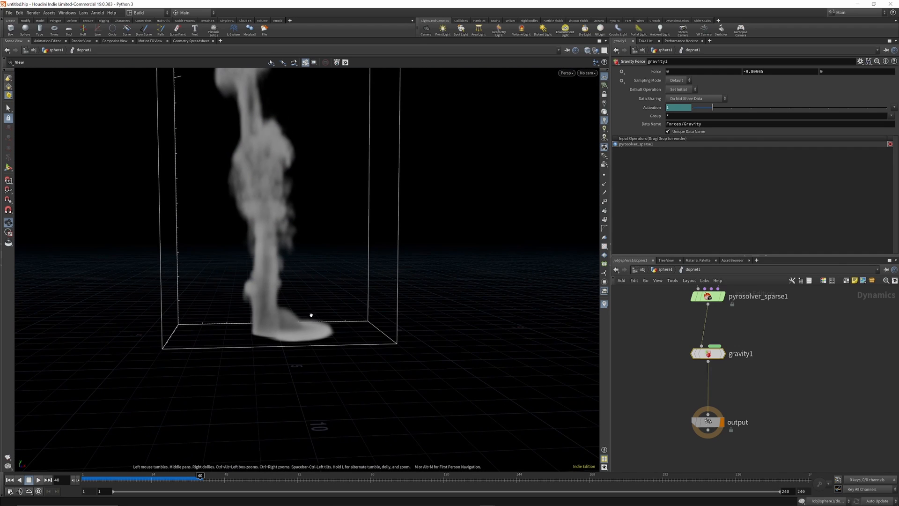
In the sphere1 network, add a DOP I/O node below dopnet1 and set its DOP Network to ../dopnet1.
{"action": "scroll", "coordinate": [667, 325], "scroll_direction": "down", "scroll_amount": 2}
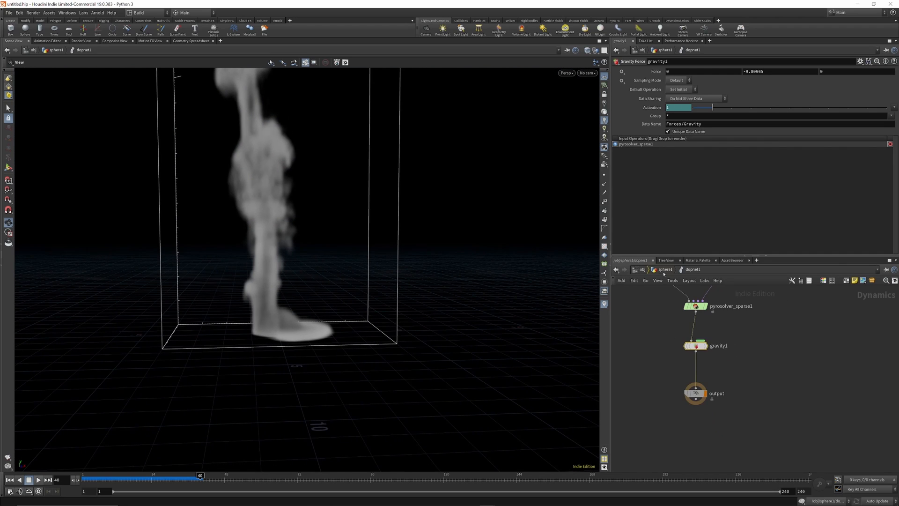
{"action": "left_click", "coordinate": [665, 270]}
{"action": "scroll", "coordinate": [688, 424], "scroll_direction": "up", "scroll_amount": 2}
{"action": "key", "text": "Tab"}
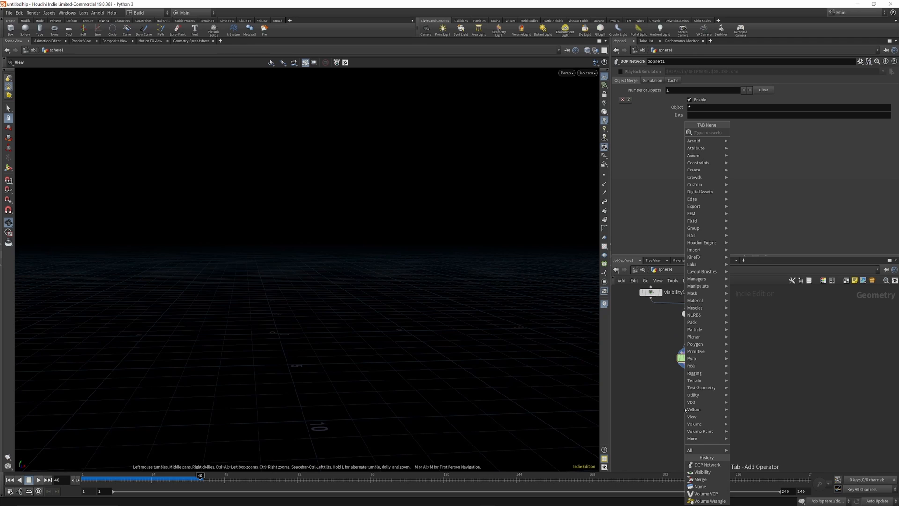
{"action": "type", "text": "d"}
{"action": "left_click", "coordinate": [738, 139]}
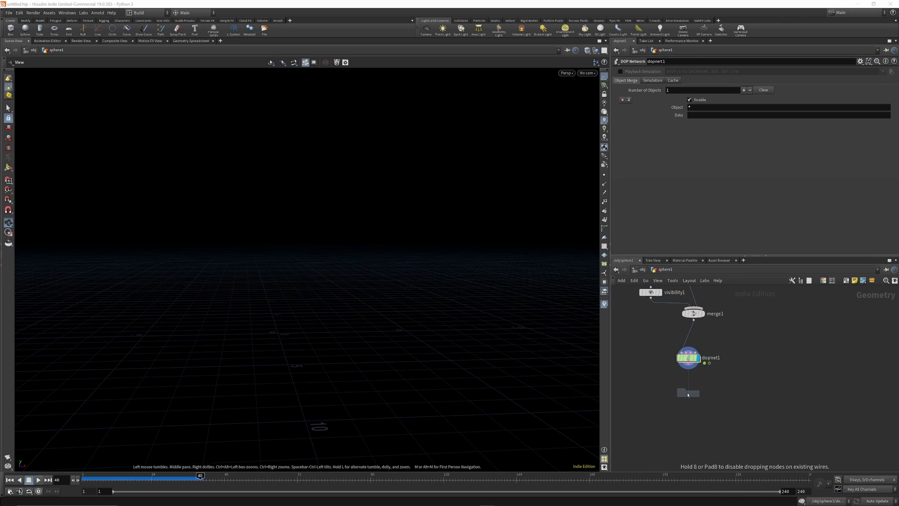
{"action": "left_click", "coordinate": [688, 392]}
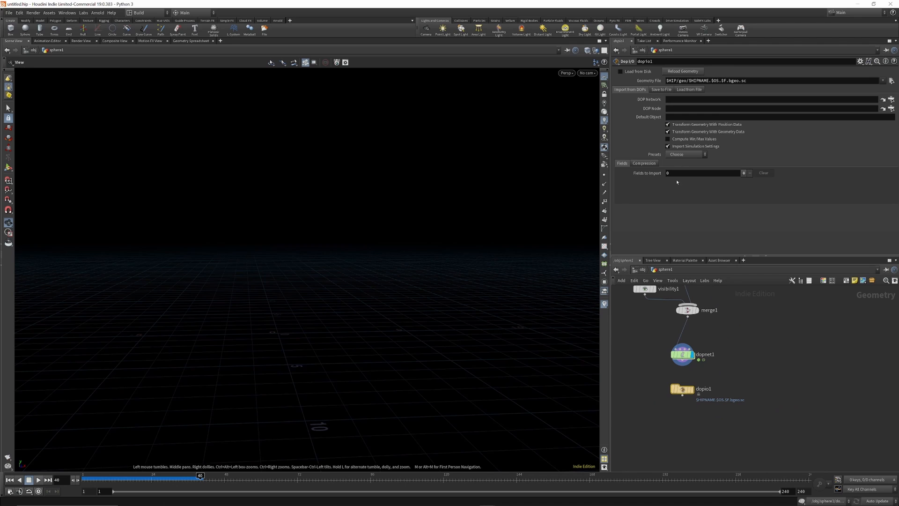
{"action": "left_click_drag", "start_coordinate": [683, 355], "coordinate": [676, 102]}
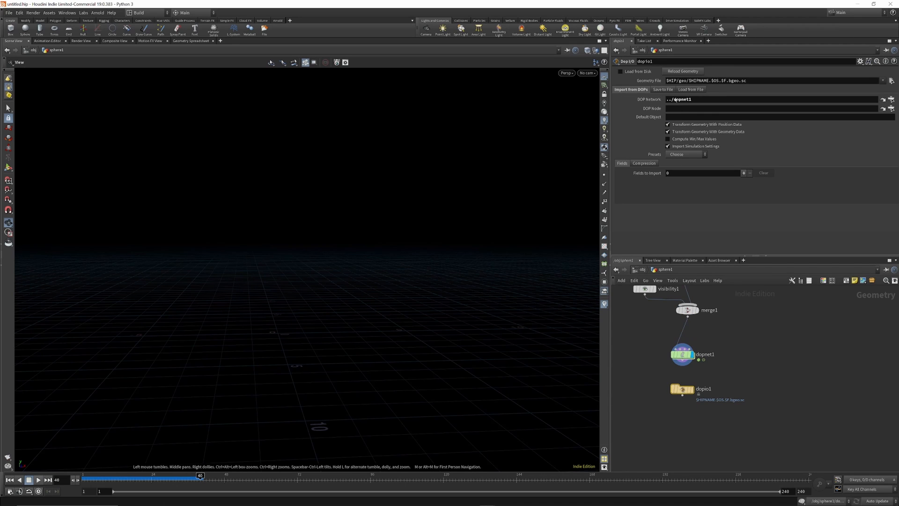
Copy the smokeobject_sparse1 node inside dopnet1 and paste its full path into dopio1's DOP Node.
{"action": "double_click", "coordinate": [682, 355]}
{"action": "scroll", "coordinate": [696, 376], "scroll_direction": "down", "scroll_amount": 5}
{"action": "scroll", "coordinate": [687, 335], "scroll_direction": "up", "scroll_amount": 5}
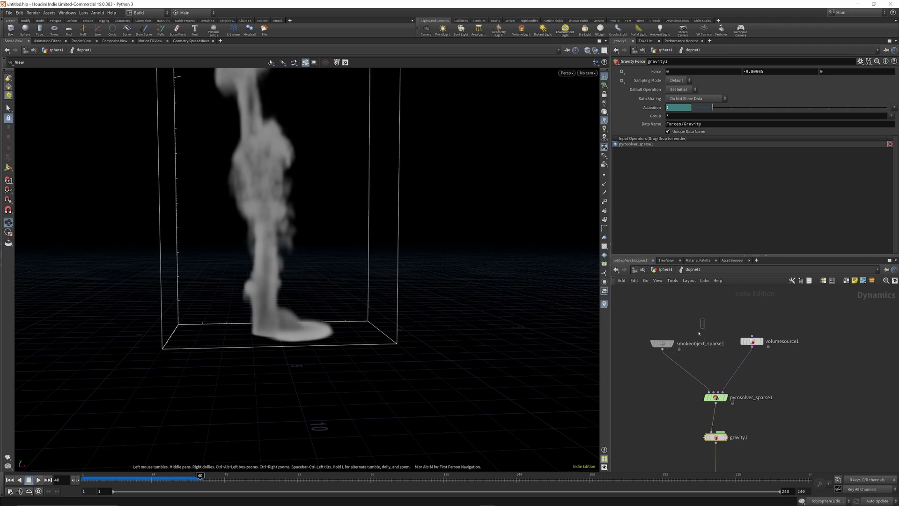
{"action": "left_click_drag", "start_coordinate": [704, 322], "coordinate": [647, 362]}
{"action": "key", "text": "alt+c"}
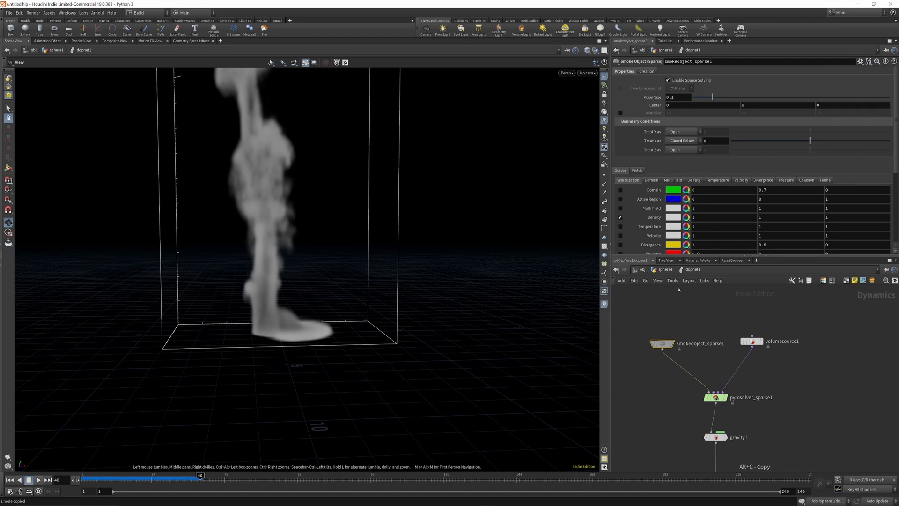
{"action": "left_click", "coordinate": [665, 270]}
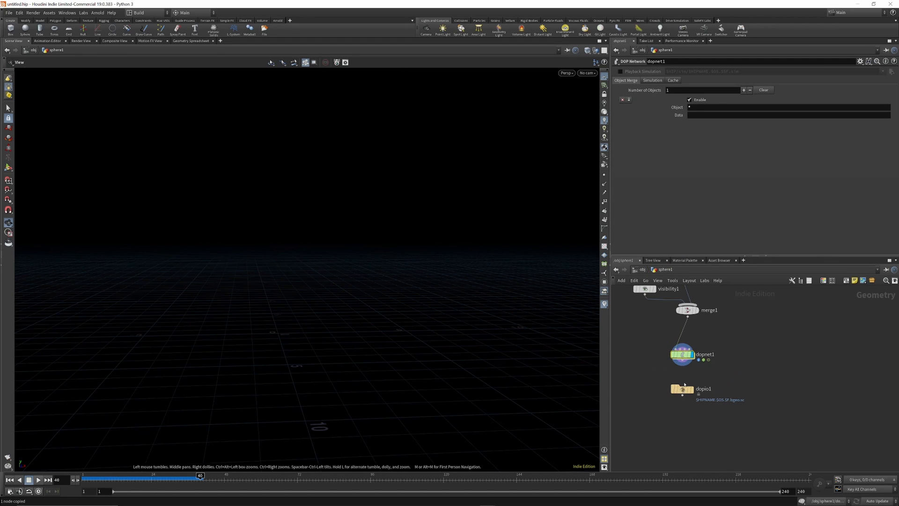
{"action": "left_click", "coordinate": [684, 387]}
{"action": "left_click", "coordinate": [670, 108]}
{"action": "type", "text": "/obj/sphere1/dopnet1/smokeobject_sparse1"}
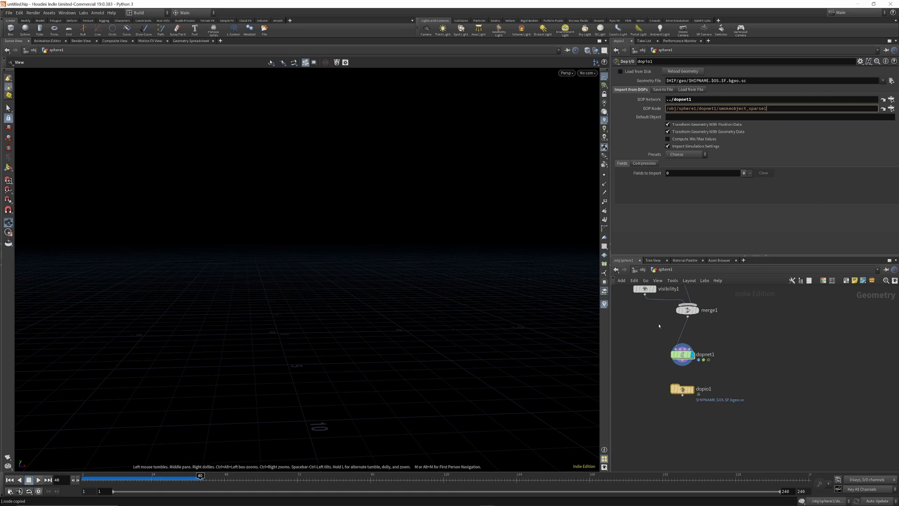
Apply the Smoke preset to dopio1 and disable the import of the rest and Cd fields.
{"action": "left_click", "coordinate": [679, 154]}
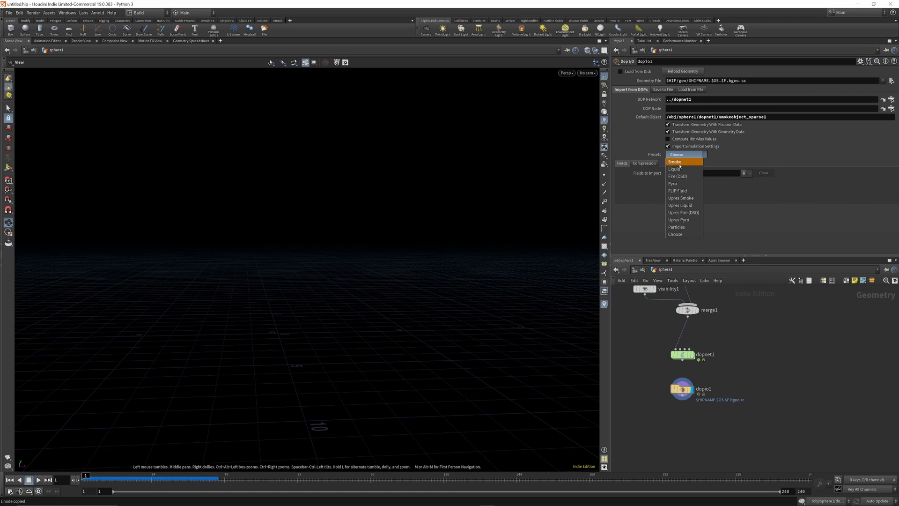
{"action": "left_click", "coordinate": [677, 162]}
{"action": "scroll", "coordinate": [679, 162], "scroll_direction": "down", "scroll_amount": 1}
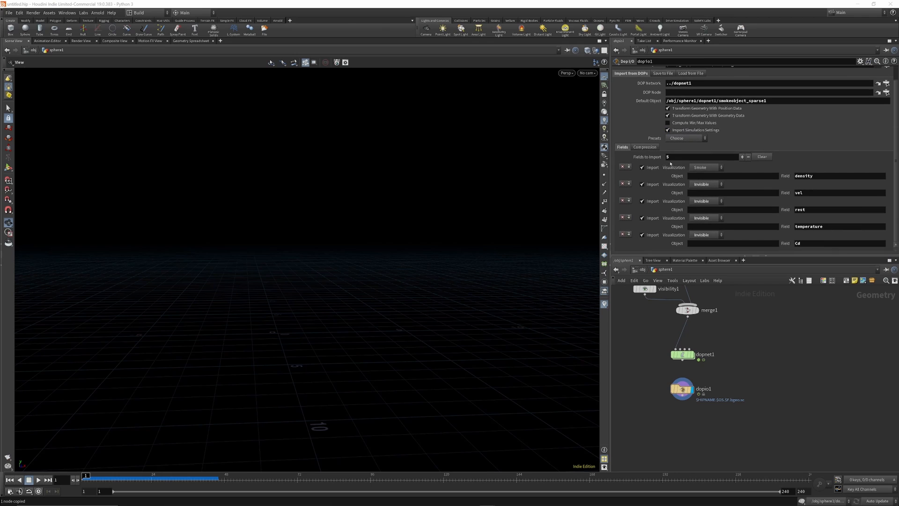
{"action": "left_click", "coordinate": [642, 184]}
{"action": "left_click", "coordinate": [643, 201]}
{"action": "left_click", "coordinate": [642, 185]}
{"action": "left_click", "coordinate": [642, 234]}
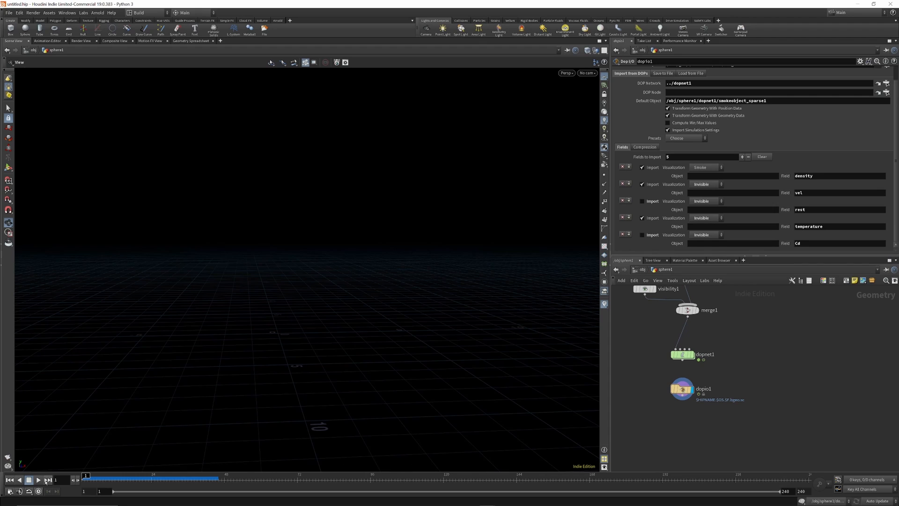
Move dopio1's smokeobject_sparse1 path from Default Object to DOP Node and play the imported smoke from the first frame.
{"action": "left_click", "coordinate": [39, 480]}
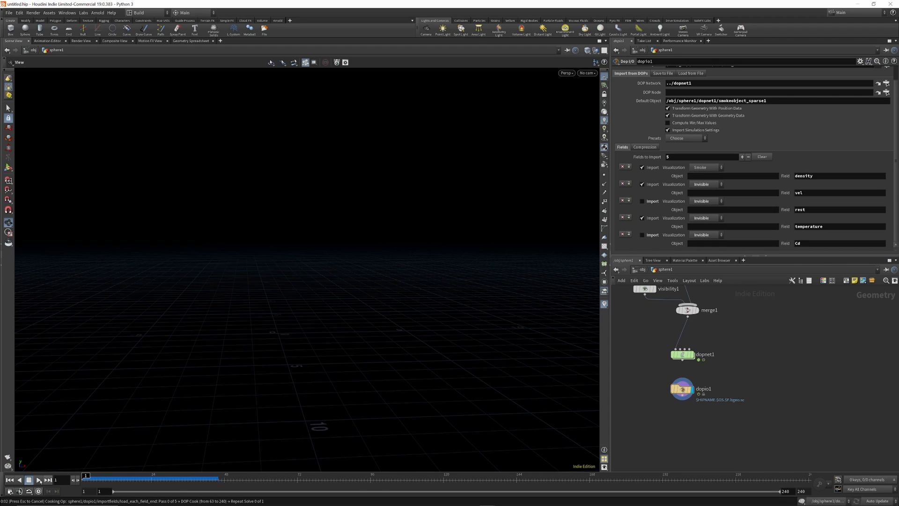
{"action": "left_click", "coordinate": [40, 480]}
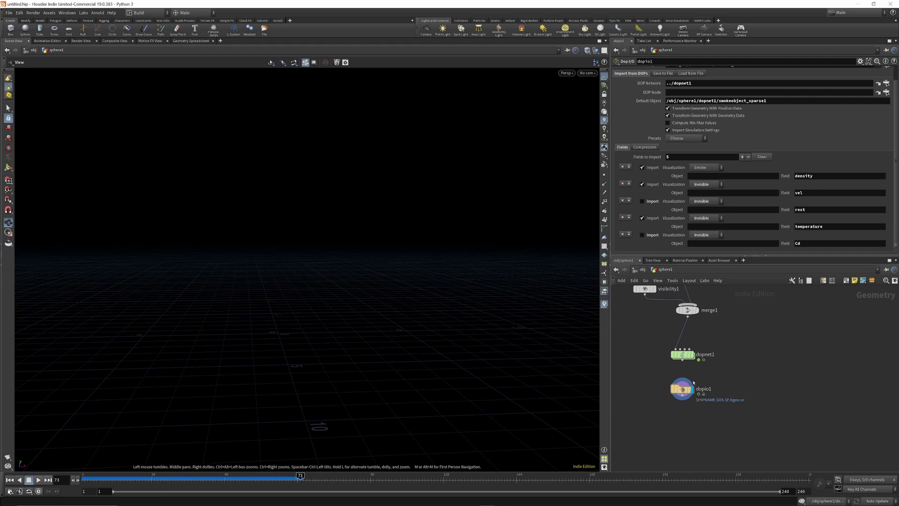
{"action": "scroll", "coordinate": [693, 381], "scroll_direction": "up", "scroll_amount": 2}
{"action": "left_click", "coordinate": [780, 101]}
{"action": "left_click_drag", "start_coordinate": [780, 101], "coordinate": [605, 103]}
{"action": "key", "text": "ctrl+x"}
{"action": "left_click", "coordinate": [682, 93]}
{"action": "key", "text": "ctrl+v"}
{"action": "key", "text": "Return"}
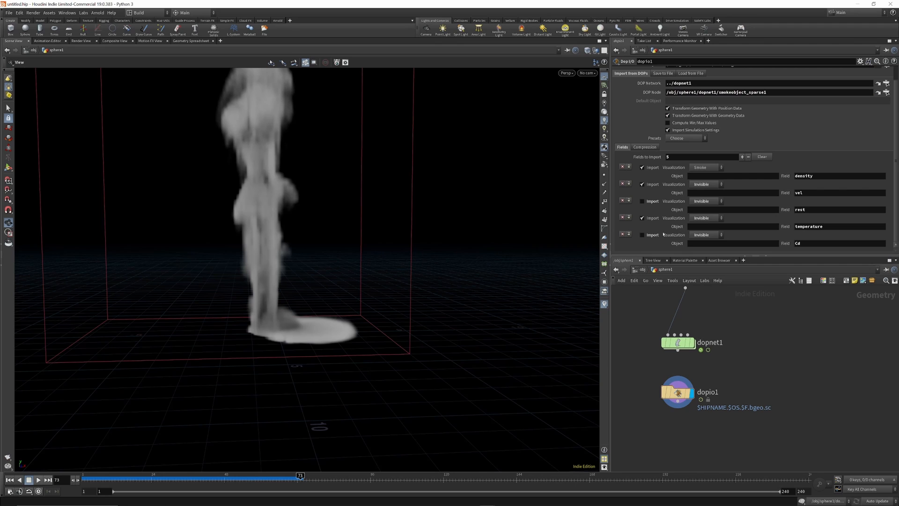
{"action": "left_click", "coordinate": [10, 479]}
{"action": "left_click", "coordinate": [38, 479]}
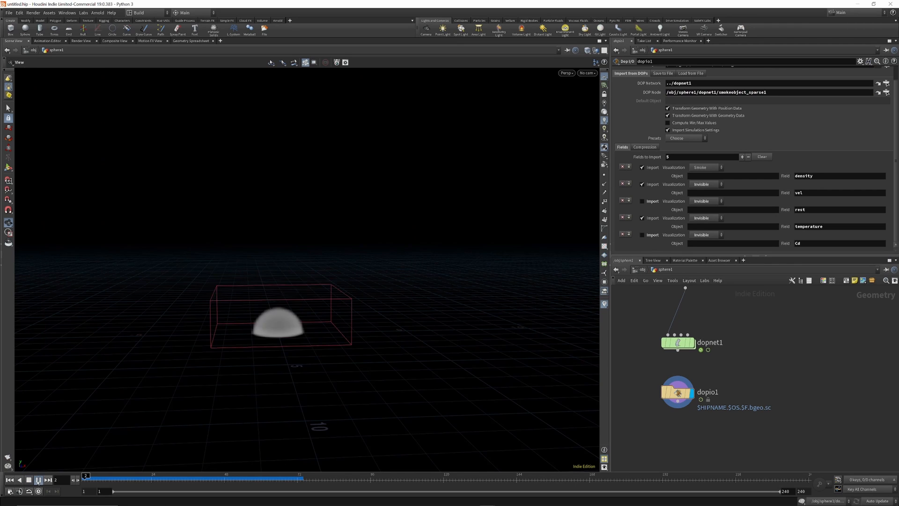
Add a Pyro Post-Process node below dopio1, connect it to dopio1's output and display it.
{"action": "middle_click_drag", "start_coordinate": [685, 371], "coordinate": [677, 328]}
{"action": "key", "text": "Tab"}
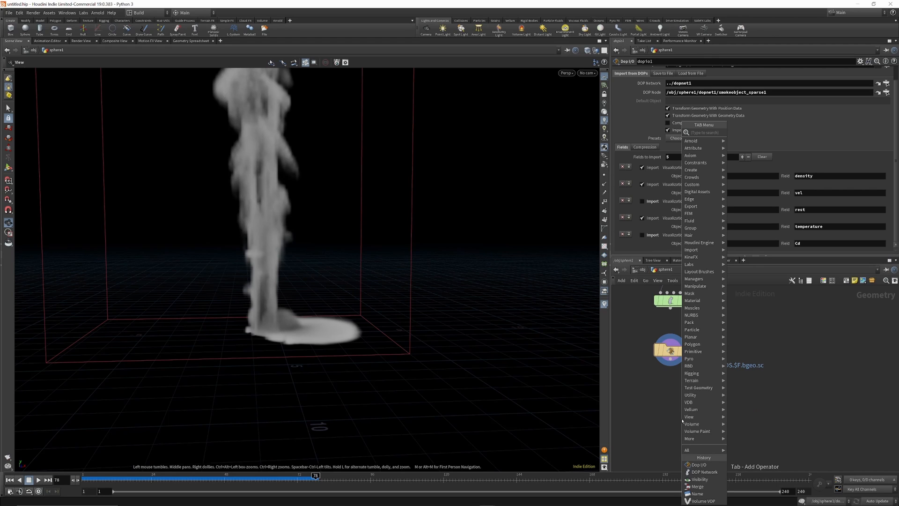
{"action": "type", "text": "pyropost"}
{"action": "key", "text": "Return"}
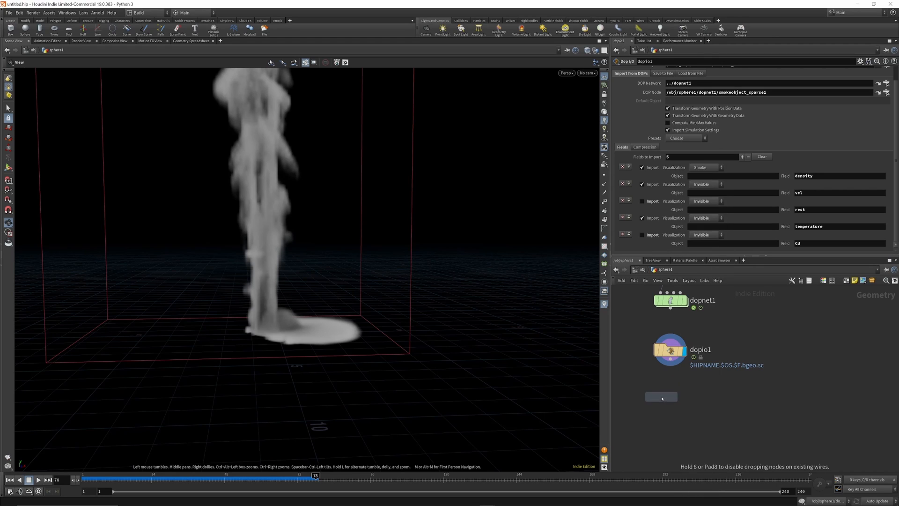
{"action": "left_click", "coordinate": [661, 396]}
{"action": "left_click", "coordinate": [670, 359]}
{"action": "left_click", "coordinate": [661, 388]}
{"action": "left_click", "coordinate": [674, 397]}
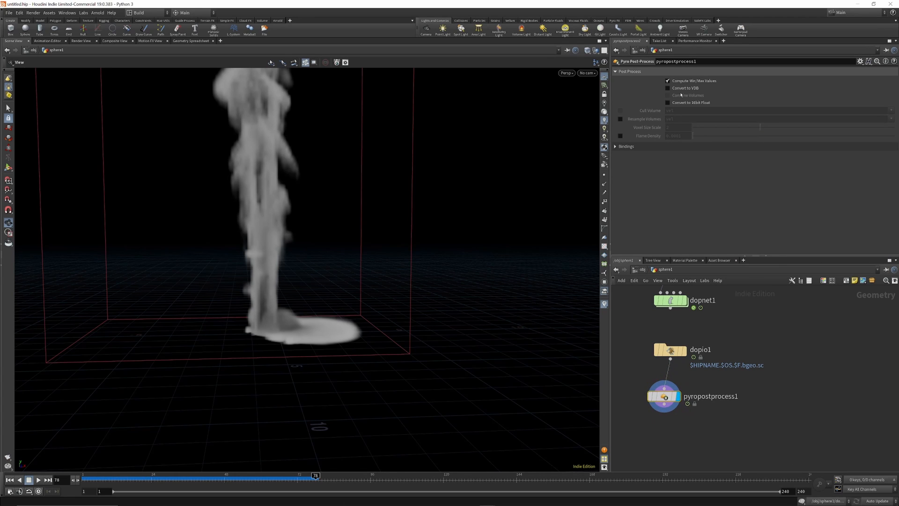
On pyropostprocess1, enable Convert to VDB, Convert to 16bit Float and Resample Volumes for vel with a voxel size scale of 2.
{"action": "left_click", "coordinate": [669, 88]}
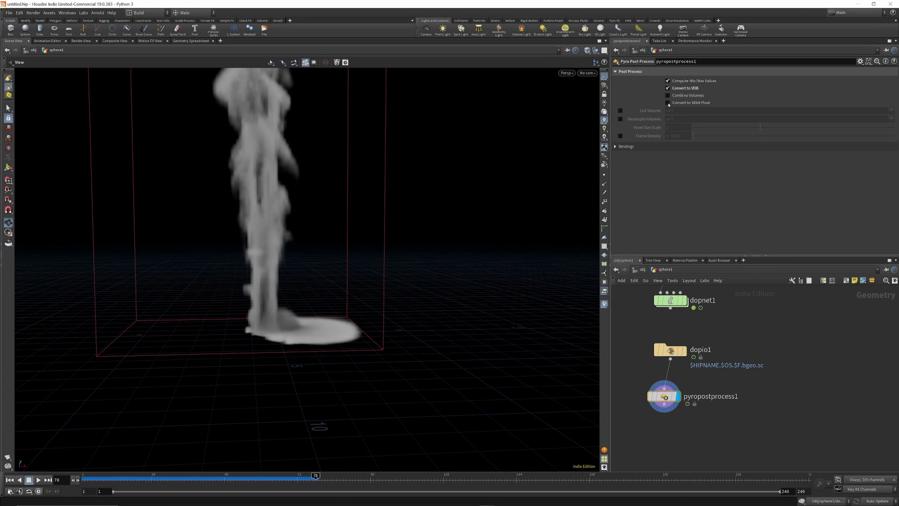
{"action": "left_click", "coordinate": [668, 102]}
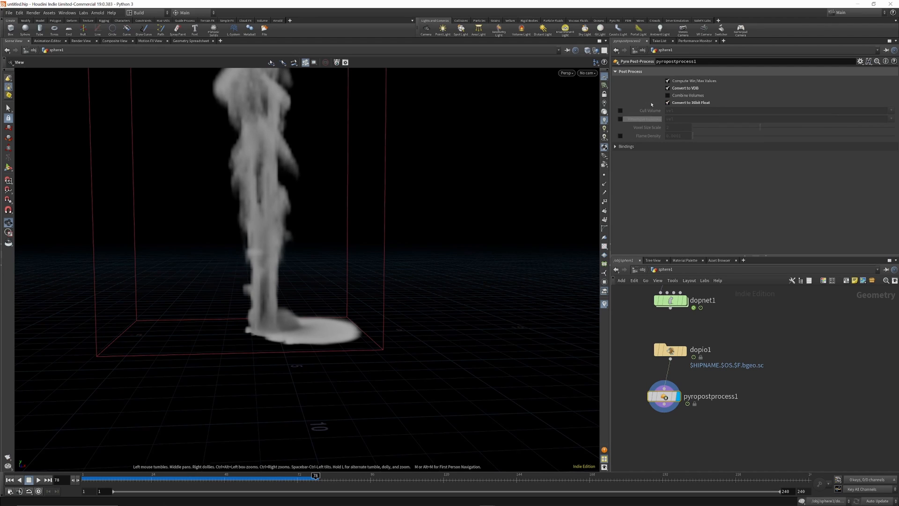
{"action": "left_click", "coordinate": [621, 119]}
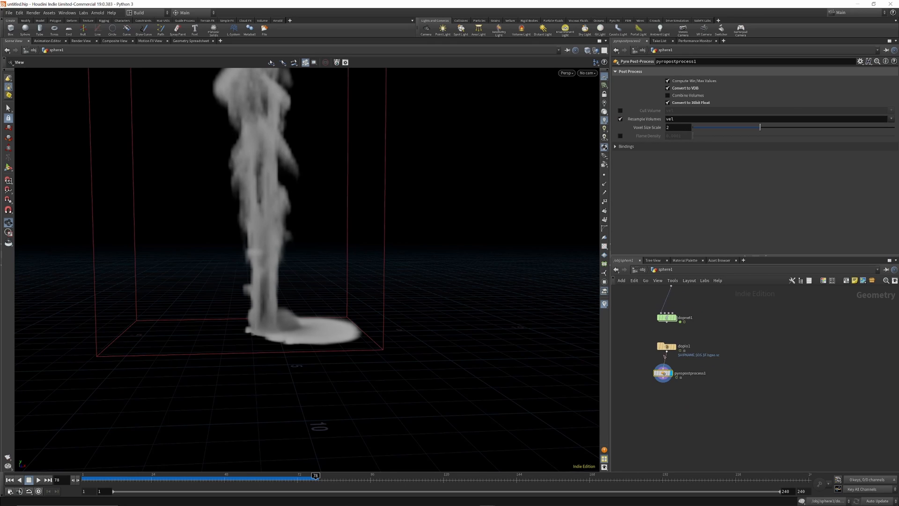
Compare the vel voxel details in pyropostprocess1's node info with Resample Volumes on and off, leaving it enabled.
{"action": "left_click", "coordinate": [631, 370]}
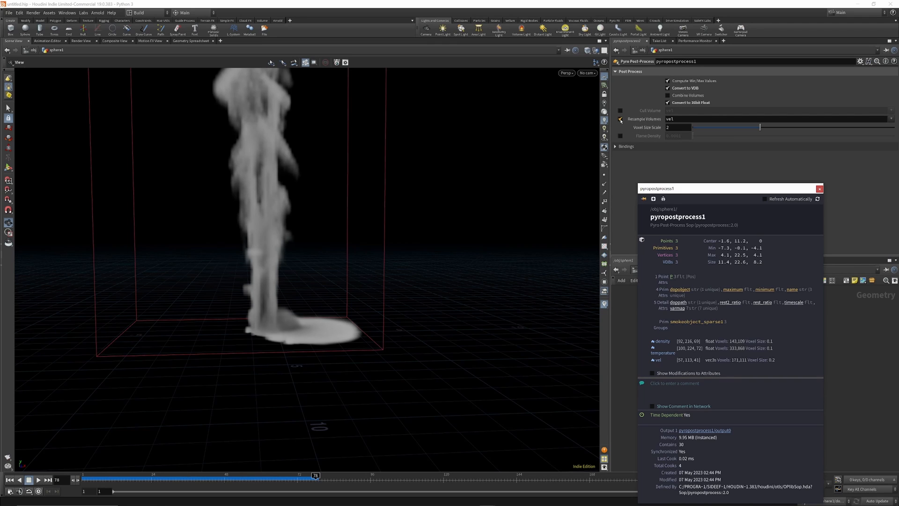
{"action": "left_click", "coordinate": [620, 120]}
{"action": "left_click", "coordinate": [630, 370]}
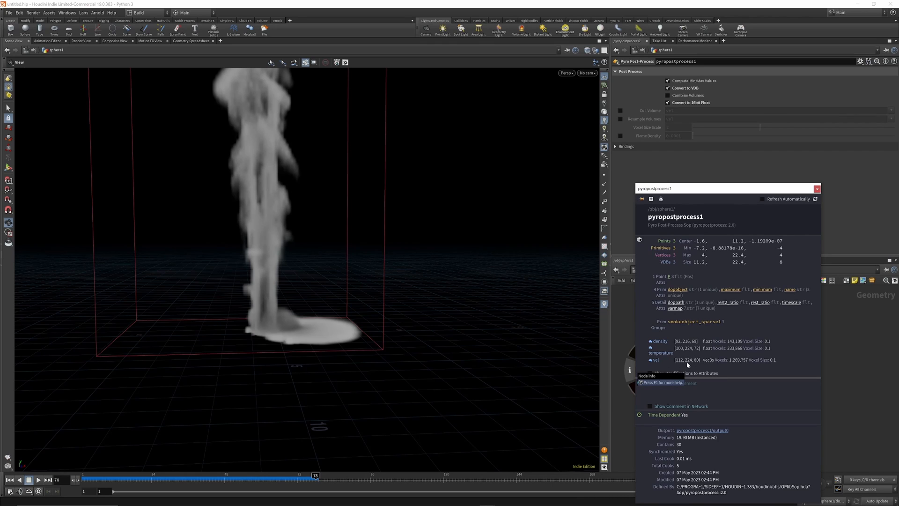
{"action": "left_click", "coordinate": [621, 120]}
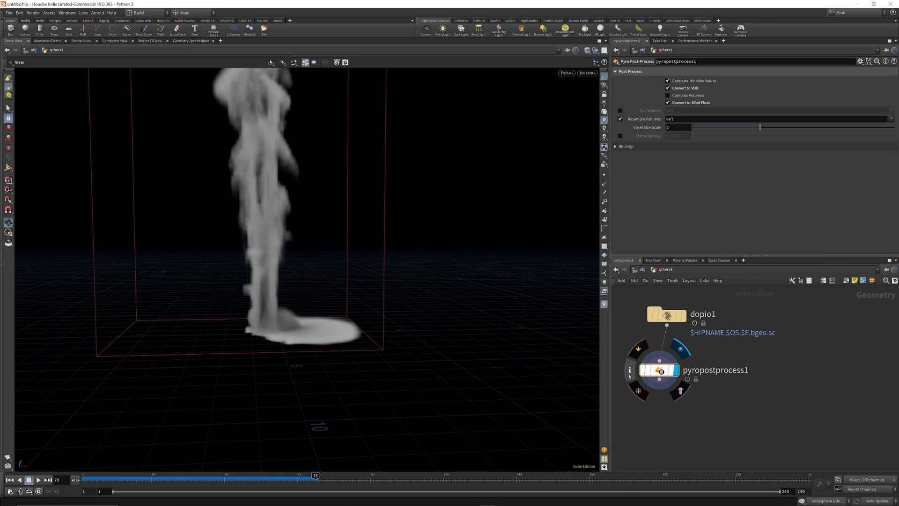
{"action": "left_click", "coordinate": [633, 372]}
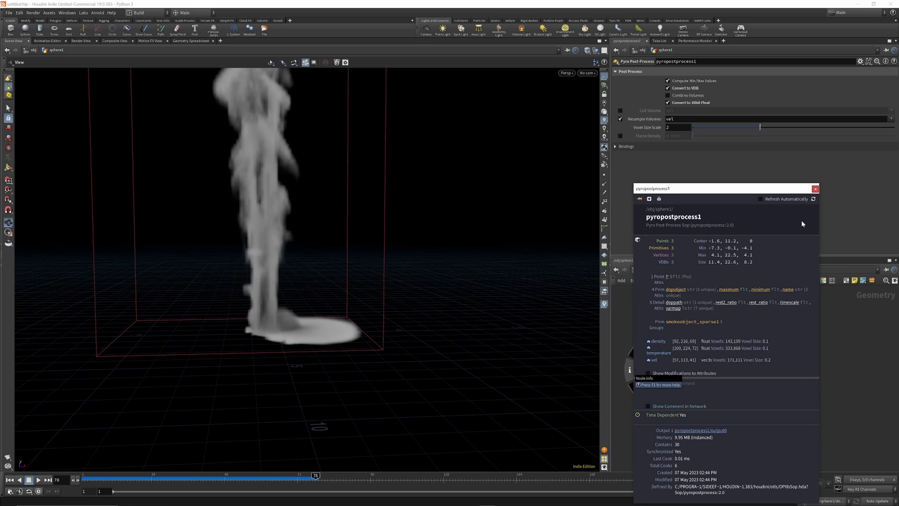
{"action": "left_click", "coordinate": [815, 188]}
Add a Pyro Bake Volume node below pyropostprocess1, wire it to that node's output and display it.
{"action": "middle_click_drag", "start_coordinate": [681, 444], "coordinate": [677, 379]}
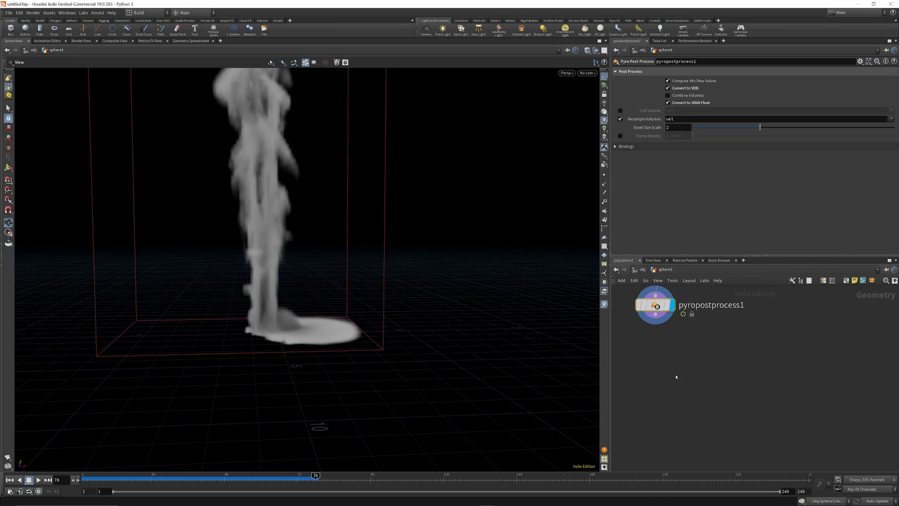
{"action": "key", "text": "Tab"}
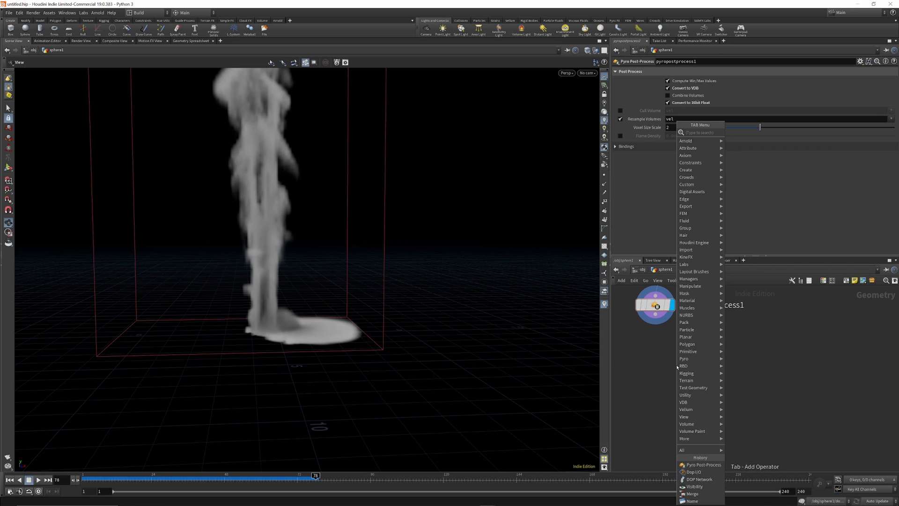
{"action": "type", "text": "p"}
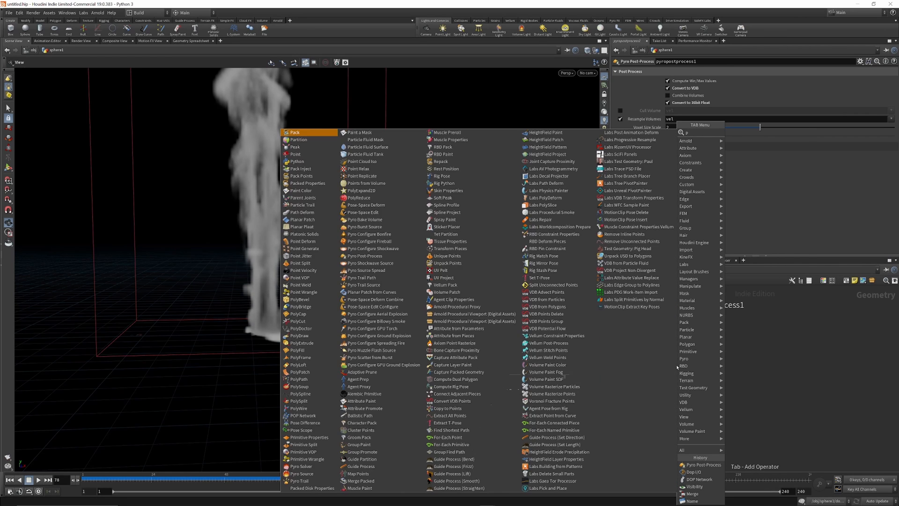
{"action": "type", "text": "yro bake"}
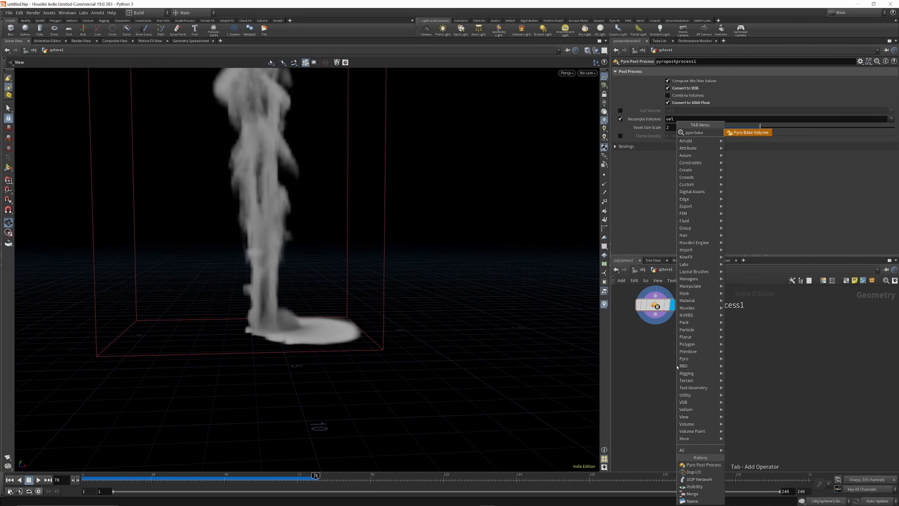
{"action": "key", "text": "Return"}
{"action": "left_click", "coordinate": [648, 370]}
{"action": "left_click_drag", "start_coordinate": [656, 315], "coordinate": [656, 366]}
{"action": "key", "text": "r"}
{"action": "left_click", "coordinate": [656, 366]}
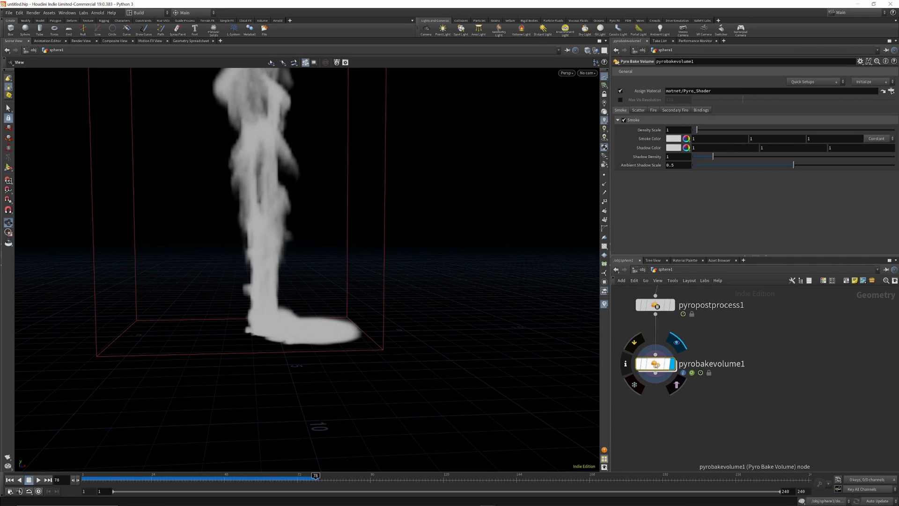
Enable Fire on pyrobakevolume1 and view the whole shaded column in the viewport.
{"action": "left_click", "coordinate": [639, 111]}
{"action": "left_click", "coordinate": [652, 110]}
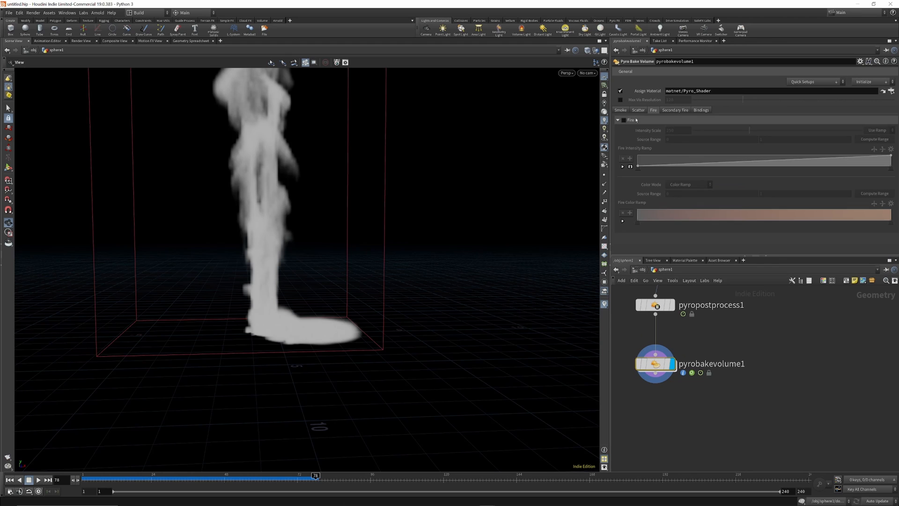
{"action": "left_click", "coordinate": [624, 119]}
{"action": "left_click_drag", "start_coordinate": [384, 206], "coordinate": [436, 214]}
{"action": "right_click_drag", "start_coordinate": [328, 249], "coordinate": [277, 236]}
{"action": "left_click_drag", "start_coordinate": [277, 237], "coordinate": [345, 232]}
{"action": "left_click_drag", "start_coordinate": [328, 160], "coordinate": [269, 279]}
{"action": "right_click_drag", "start_coordinate": [268, 279], "coordinate": [264, 282]}
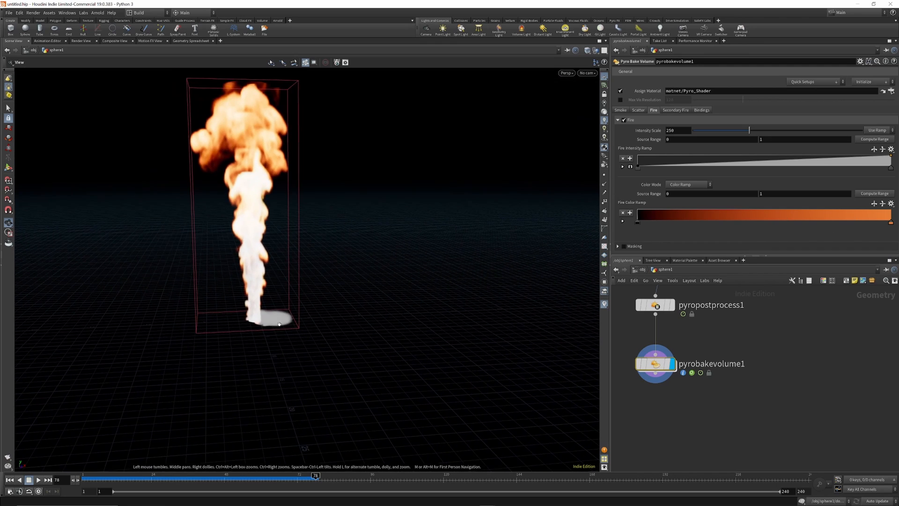
Replay the baked fire and smoke from the first frame to about frame 88 and examine the column.
{"action": "left_click", "coordinate": [10, 480]}
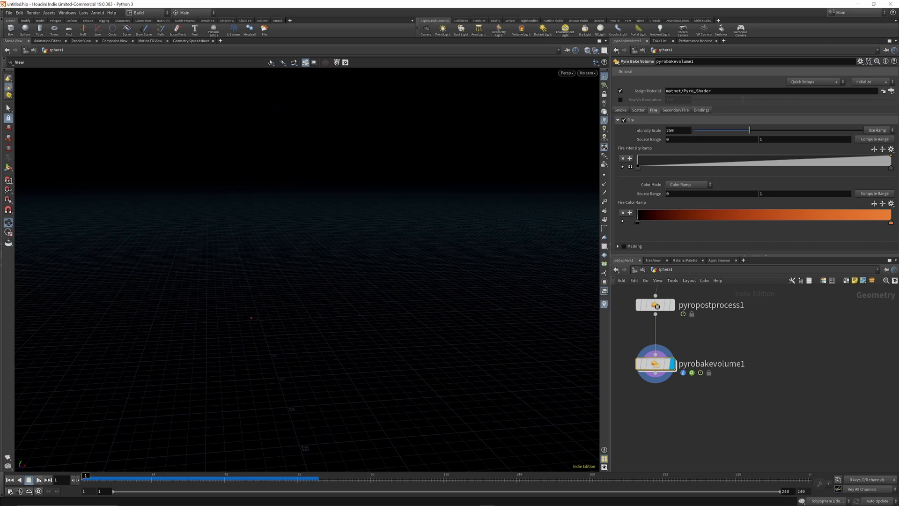
{"action": "left_click", "coordinate": [39, 480]}
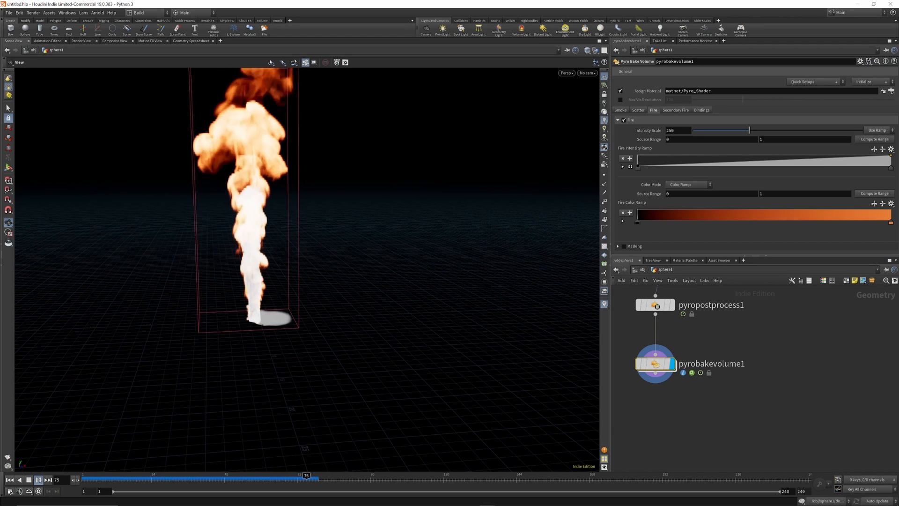
{"action": "left_click", "coordinate": [40, 480]}
{"action": "left_click_drag", "start_coordinate": [311, 199], "coordinate": [310, 231]}
{"action": "scroll", "coordinate": [280, 323], "scroll_direction": "up", "scroll_amount": 3}
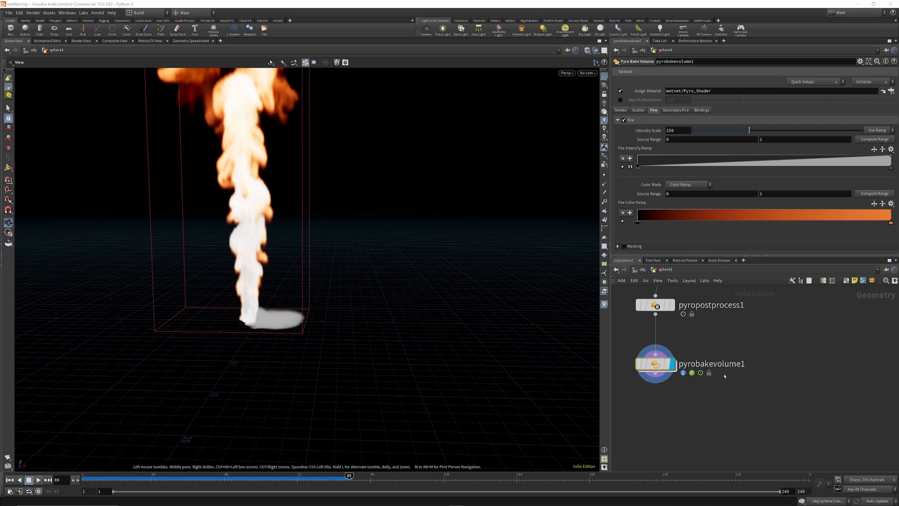
Inspect the solver network and unshaded smoke inside dopnet1, and return to the sphere1 network to review the node chain.
{"action": "scroll", "coordinate": [714, 379], "scroll_direction": "down", "scroll_amount": 6}
{"action": "scroll", "coordinate": [703, 317], "scroll_direction": "up", "scroll_amount": 7}
{"action": "left_click_drag", "start_coordinate": [302, 233], "coordinate": [277, 221]}
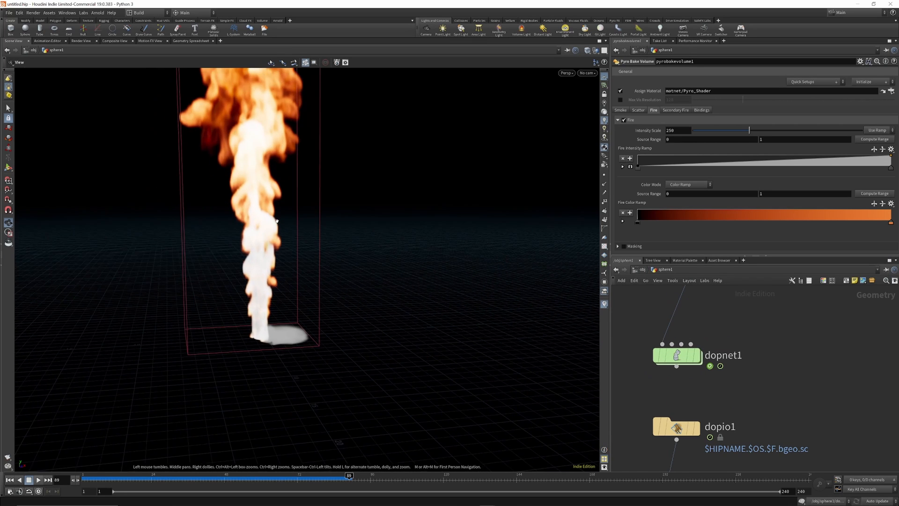
{"action": "double_click", "coordinate": [678, 356]}
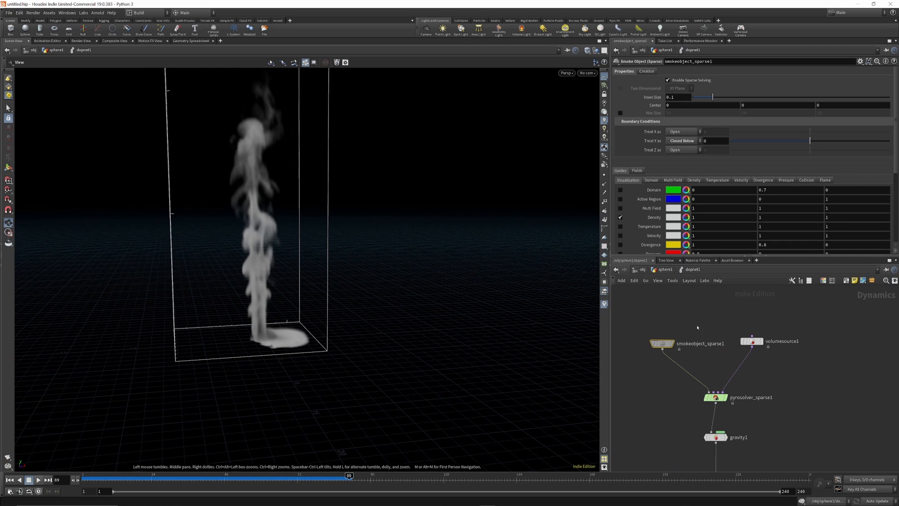
{"action": "left_click", "coordinate": [665, 269]}
{"action": "left_click_drag", "start_coordinate": [302, 263], "coordinate": [350, 281]}
{"action": "scroll", "coordinate": [725, 360], "scroll_direction": "down", "scroll_amount": 3}
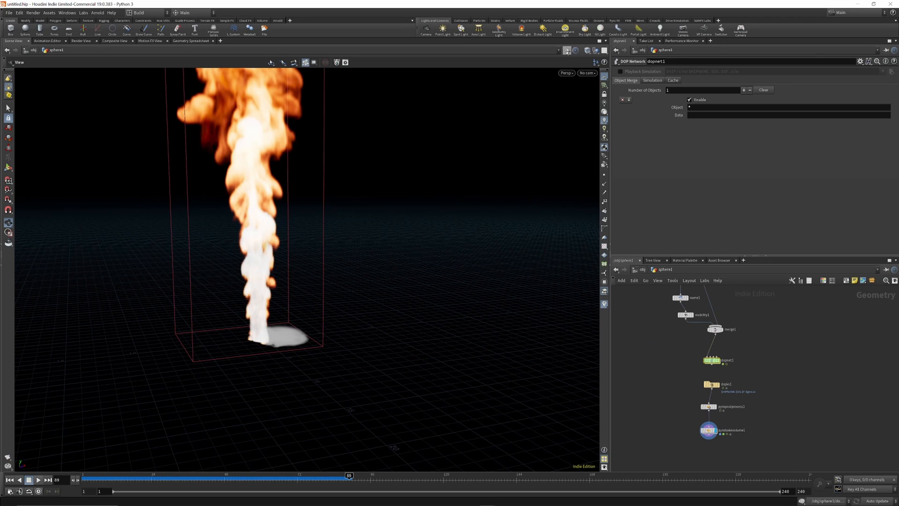
{"action": "scroll", "coordinate": [717, 359], "scroll_direction": "up", "scroll_amount": 2}
{"action": "scroll", "coordinate": [703, 365], "scroll_direction": "up", "scroll_amount": 2}
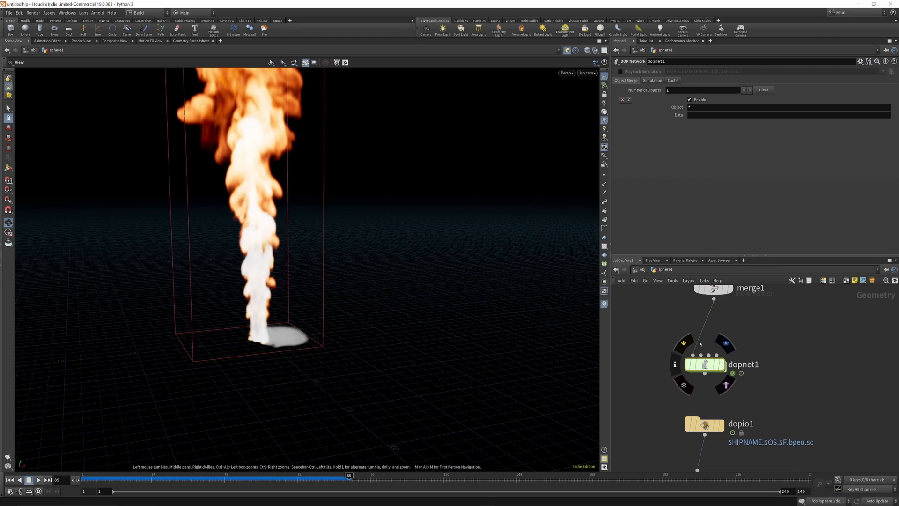
Enter dopnet1 and add a Gas Turbulence node to the right of the volumesource1 and pyrosolver_sparse1 nodes.
{"action": "scroll", "coordinate": [700, 342], "scroll_direction": "down", "scroll_amount": 4}
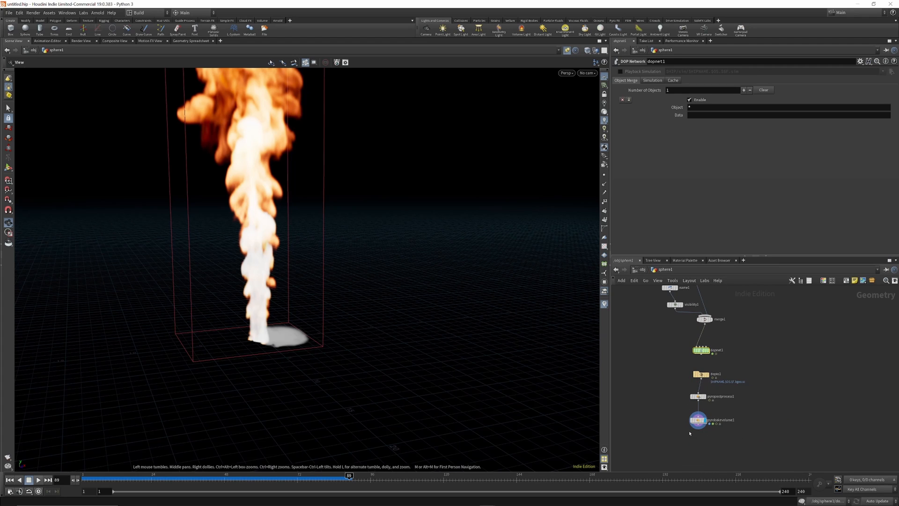
{"action": "scroll", "coordinate": [701, 356], "scroll_direction": "up", "scroll_amount": 2}
{"action": "double_click", "coordinate": [702, 369]}
{"action": "scroll", "coordinate": [669, 357], "scroll_direction": "down", "scroll_amount": 4}
{"action": "right_click_drag", "start_coordinate": [387, 370], "coordinate": [359, 361]}
{"action": "middle_click_drag", "start_coordinate": [299, 161], "coordinate": [305, 185]}
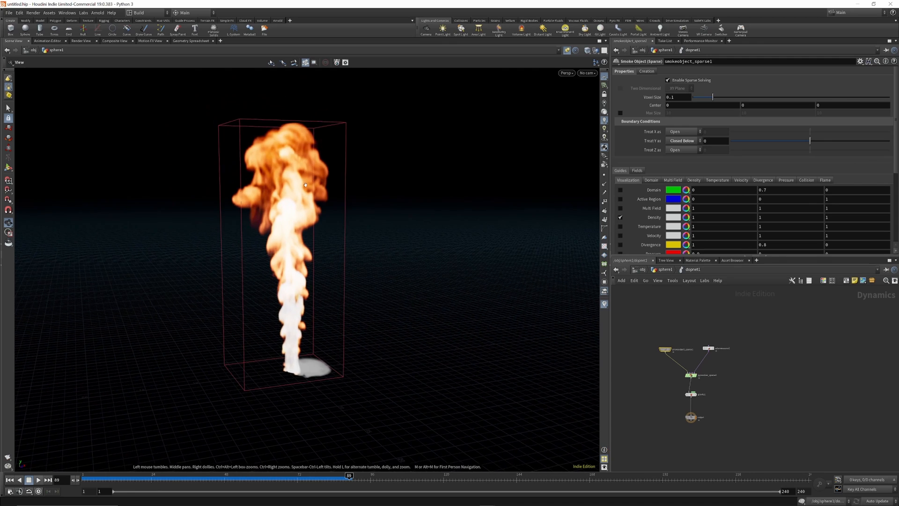
{"action": "scroll", "coordinate": [305, 184], "scroll_direction": "up", "scroll_amount": 1}
{"action": "scroll", "coordinate": [696, 370], "scroll_direction": "up", "scroll_amount": 5}
{"action": "key", "text": "Tab"}
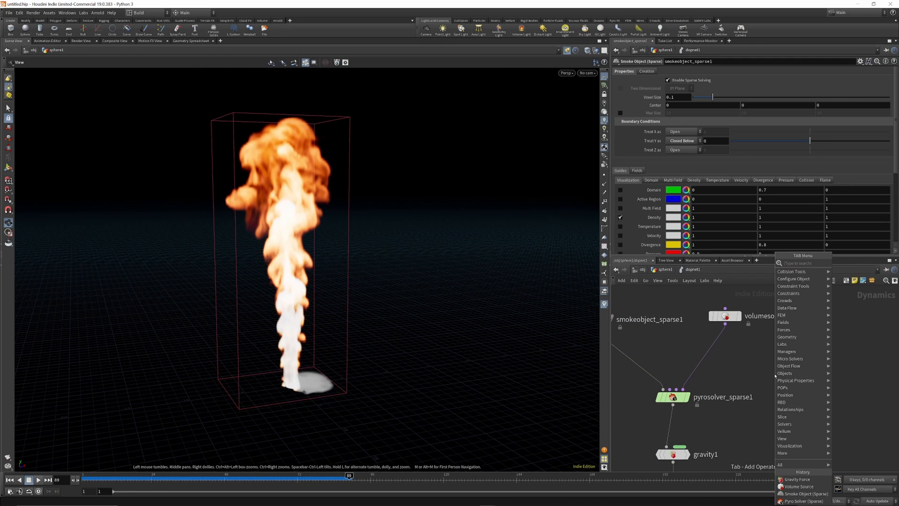
{"action": "type", "text": "turb"}
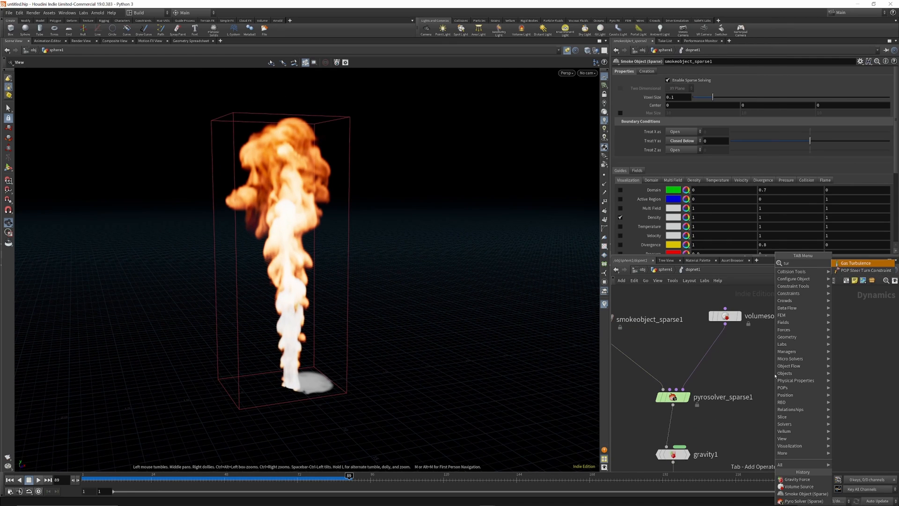
{"action": "left_click", "coordinate": [869, 265]}
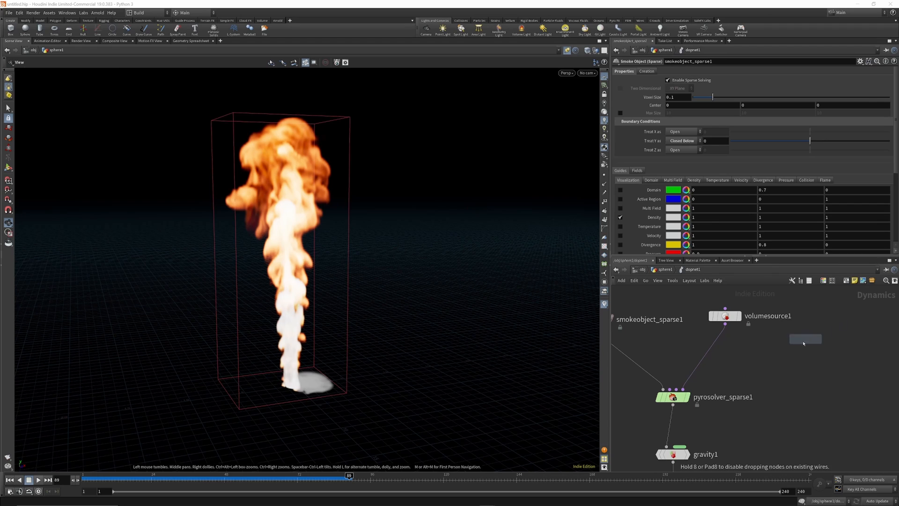
{"action": "left_click", "coordinate": [795, 346]}
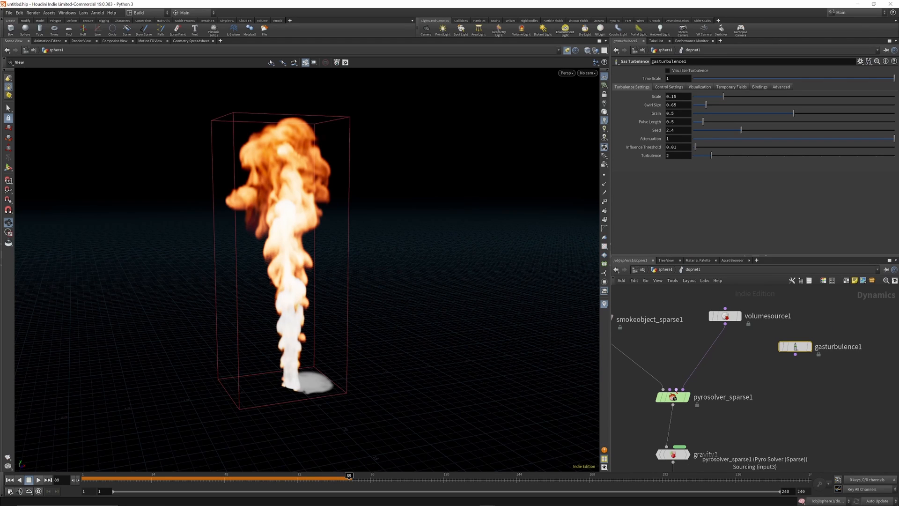
Move the volumesource1 connection to pyrosolver_sparse1's Sourcing input and wire gasturbulence1 into the solver's last input.
{"action": "left_click", "coordinate": [677, 390]}
{"action": "left_click", "coordinate": [677, 389]}
{"action": "left_click", "coordinate": [795, 355]}
{"action": "left_click", "coordinate": [683, 390]}
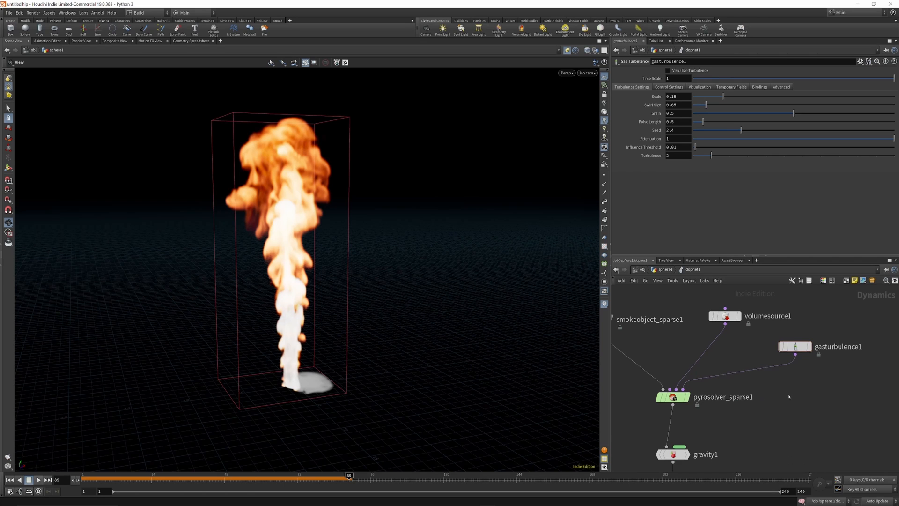
{"action": "mouse_move", "coordinate": [796, 346]}
{"action": "left_mouse_down"}
{"action": "mouse_move", "coordinate": [819, 349]}
{"action": "mouse_move", "coordinate": [806, 352]}
{"action": "left_mouse_up"}
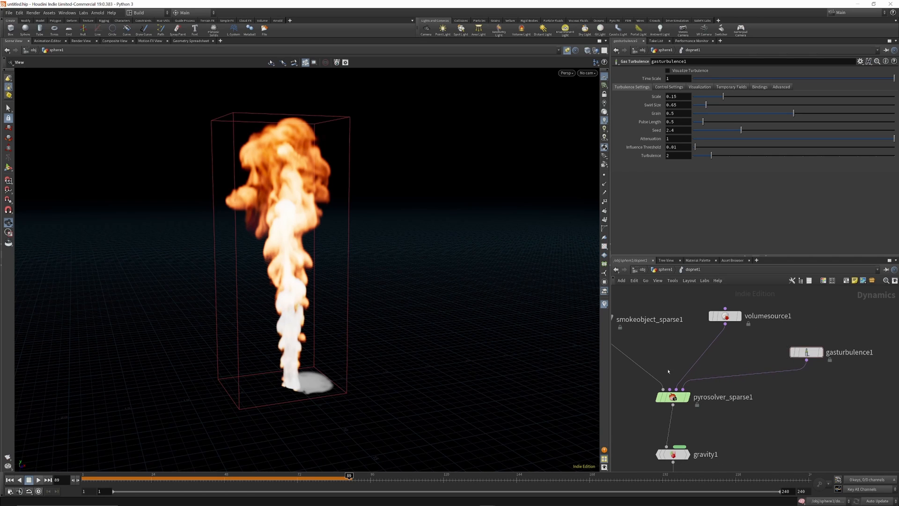
Set the turbulence Scale of gasturbulence1 to 4.
{"action": "scroll", "coordinate": [706, 387], "scroll_direction": "up", "scroll_amount": 1}
{"action": "scroll", "coordinate": [704, 368], "scroll_direction": "down", "scroll_amount": 5}
{"action": "scroll", "coordinate": [726, 353], "scroll_direction": "up", "scroll_amount": 4}
{"action": "left_click", "coordinate": [723, 351]}
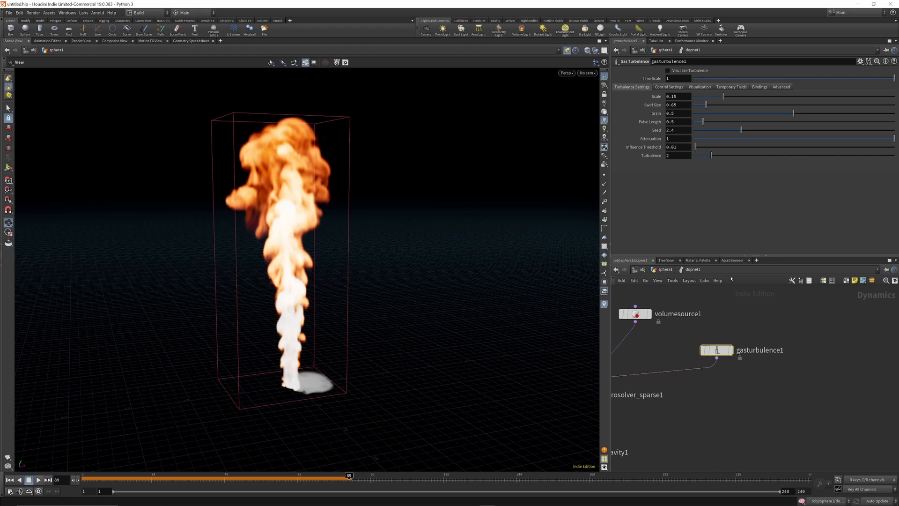
{"action": "double_click", "coordinate": [679, 96]}
{"action": "type", "text": "4"}
{"action": "key", "text": "Return"}
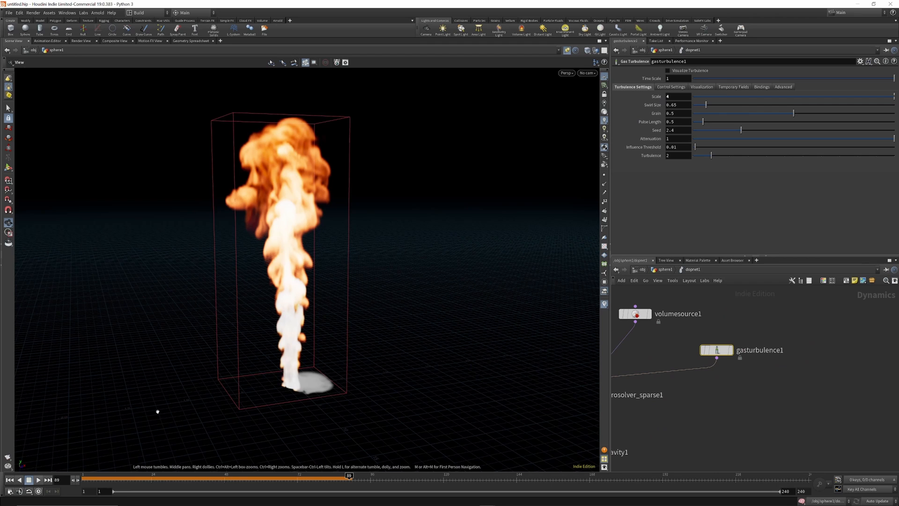
Replay the simulation from the first frame several times and examine how the turbulence affects the fire column.
{"action": "left_click", "coordinate": [9, 479]}
{"action": "left_click", "coordinate": [39, 480]}
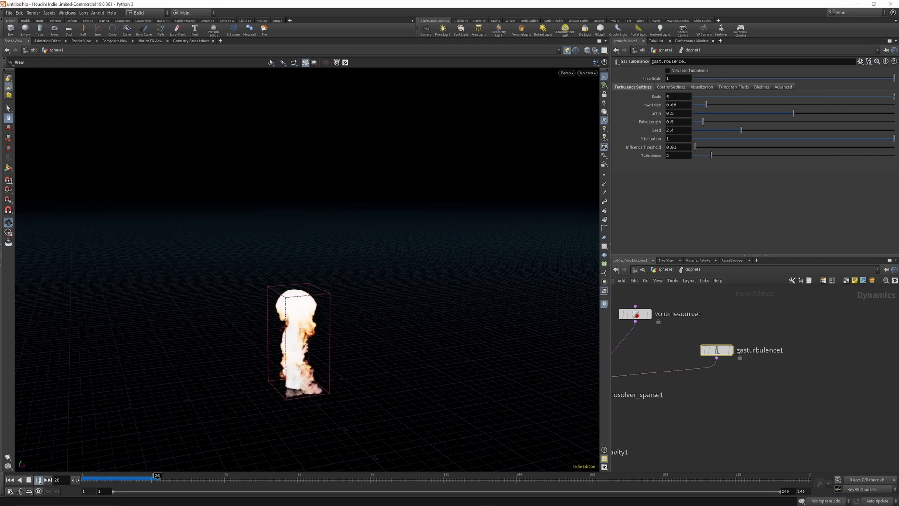
{"action": "left_click_drag", "start_coordinate": [338, 381], "coordinate": [304, 365]}
{"action": "right_click_drag", "start_coordinate": [304, 364], "coordinate": [100, 455]}
{"action": "left_click", "coordinate": [9, 479]}
{"action": "left_click", "coordinate": [38, 480]}
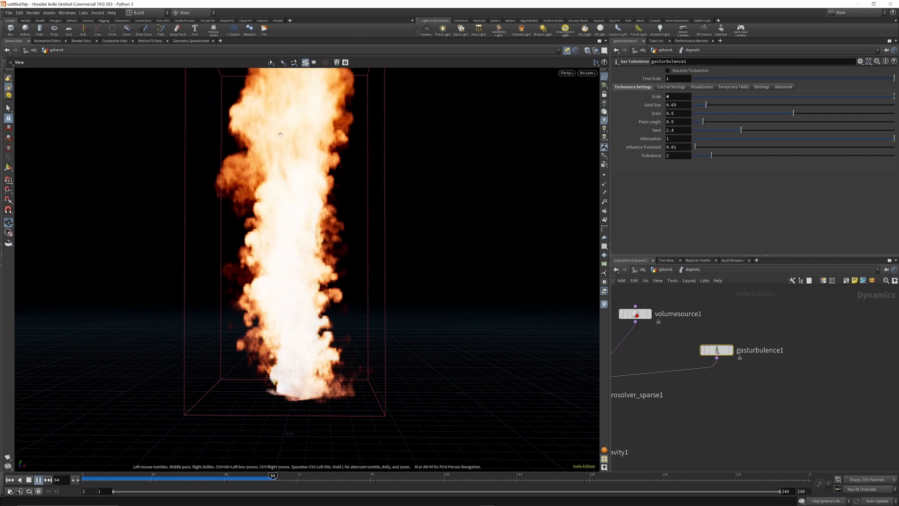
{"action": "left_click", "coordinate": [29, 479]}
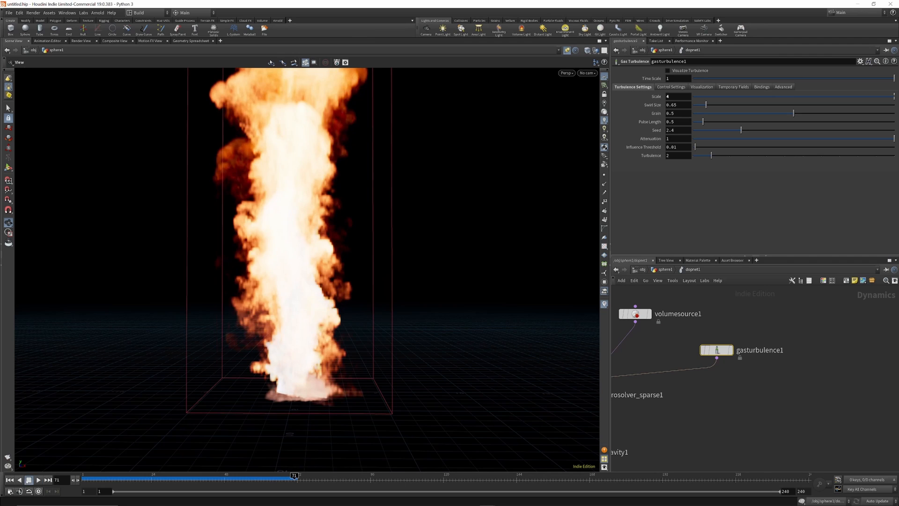
{"action": "left_click", "coordinate": [9, 480]}
{"action": "left_click", "coordinate": [39, 480]}
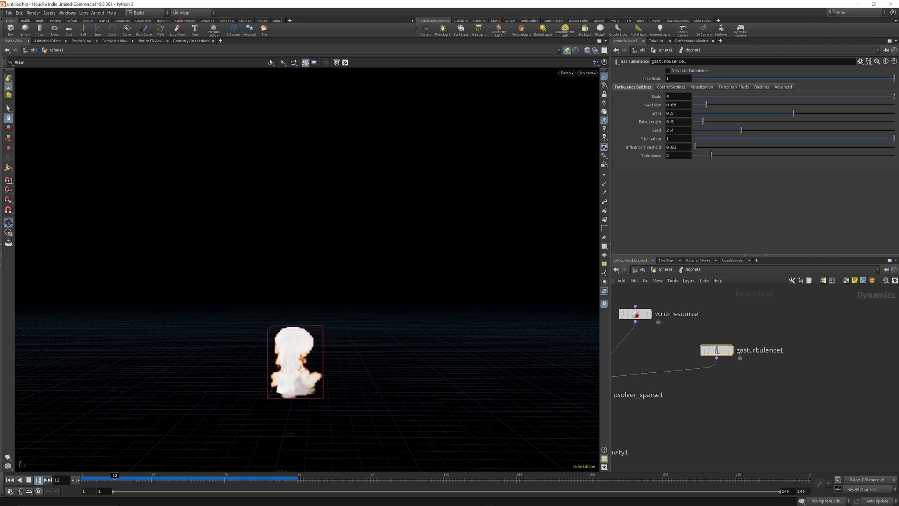
{"action": "scroll", "coordinate": [747, 336], "scroll_direction": "down", "scroll_amount": 2}
{"action": "scroll", "coordinate": [747, 336], "scroll_direction": "up", "scroll_amount": 2}
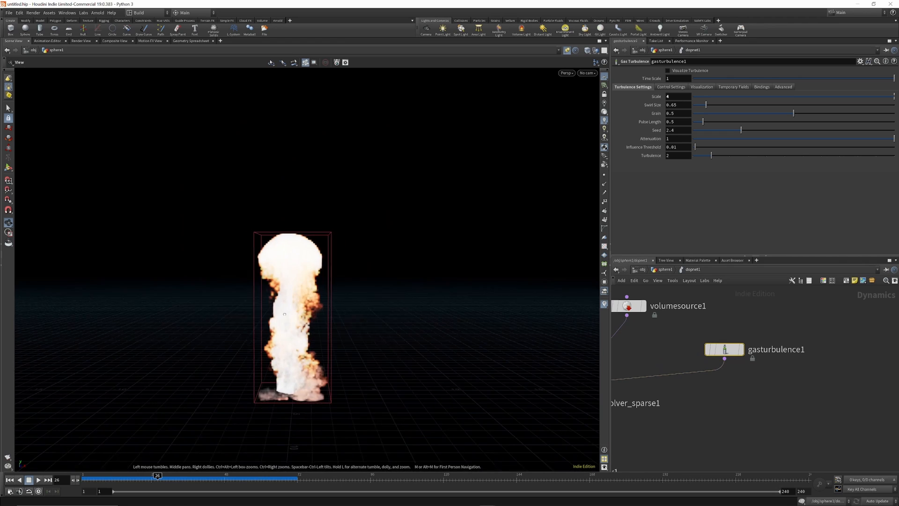
Show gasturbulence1's field bindings and replay the simulation to about frame 49, examining the smoke at the column's base.
{"action": "left_click", "coordinate": [763, 88]}
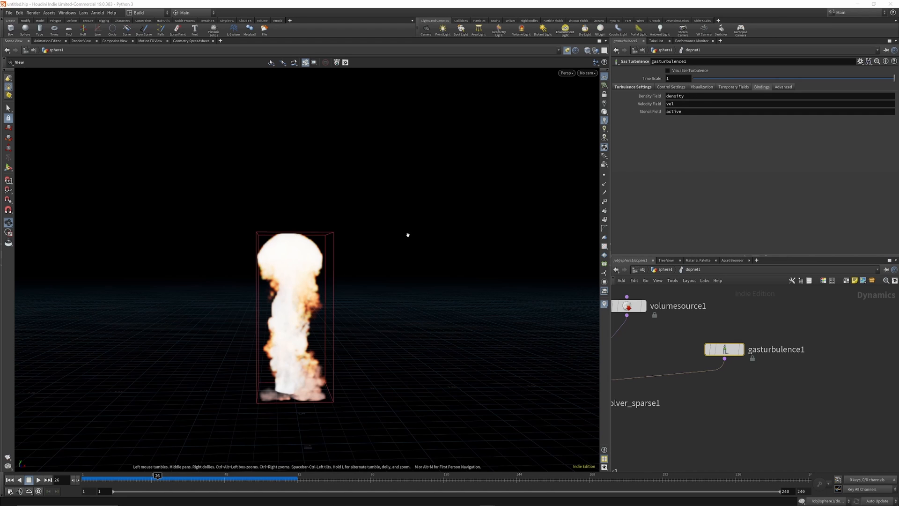
{"action": "scroll", "coordinate": [307, 380], "scroll_direction": "up", "scroll_amount": 3}
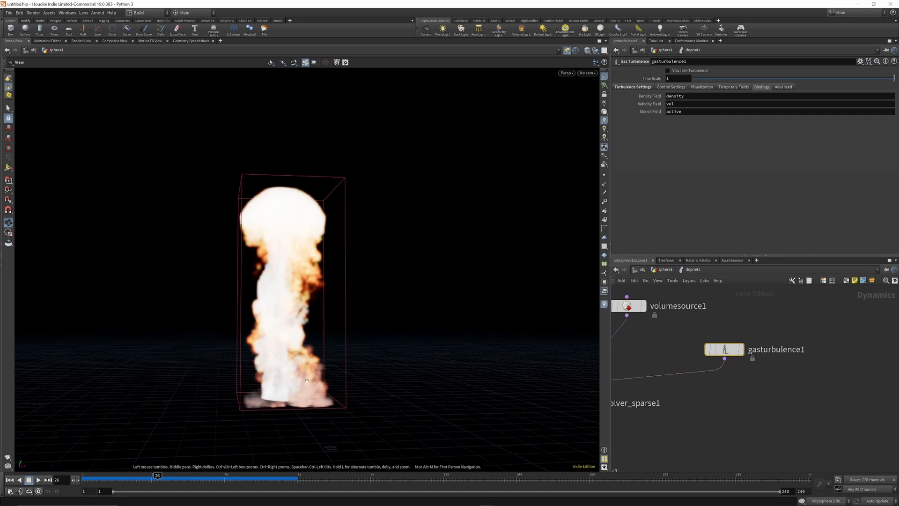
{"action": "scroll", "coordinate": [307, 380], "scroll_direction": "up", "scroll_amount": 5}
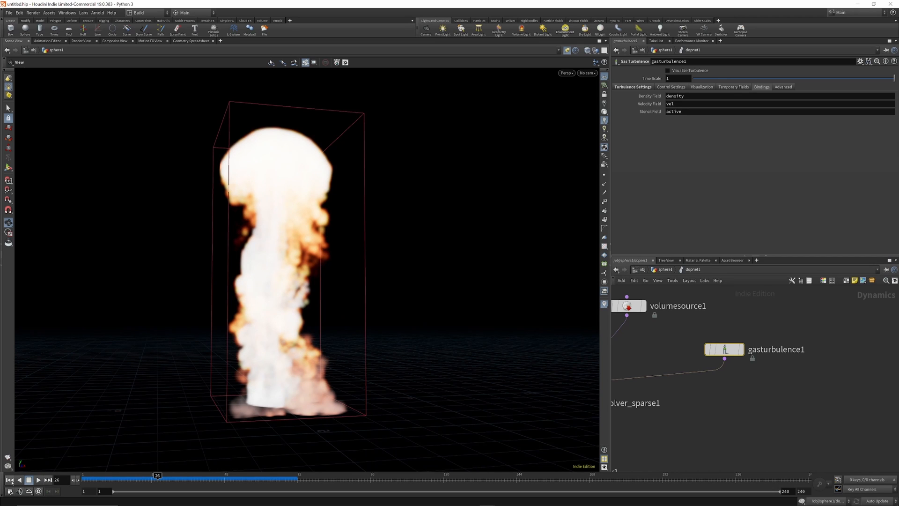
{"action": "left_click", "coordinate": [9, 480]}
{"action": "left_click", "coordinate": [38, 479]}
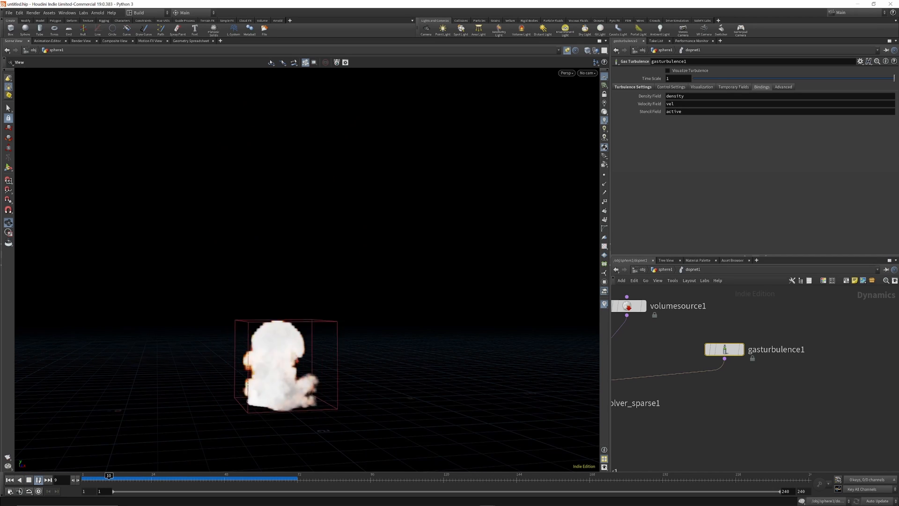
{"action": "left_click", "coordinate": [39, 480]}
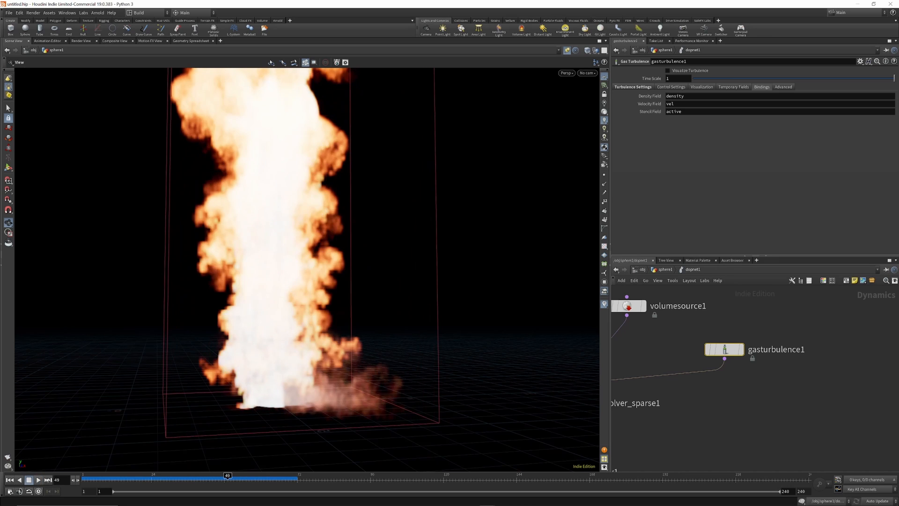
{"action": "left_click_drag", "start_coordinate": [377, 229], "coordinate": [315, 280]}
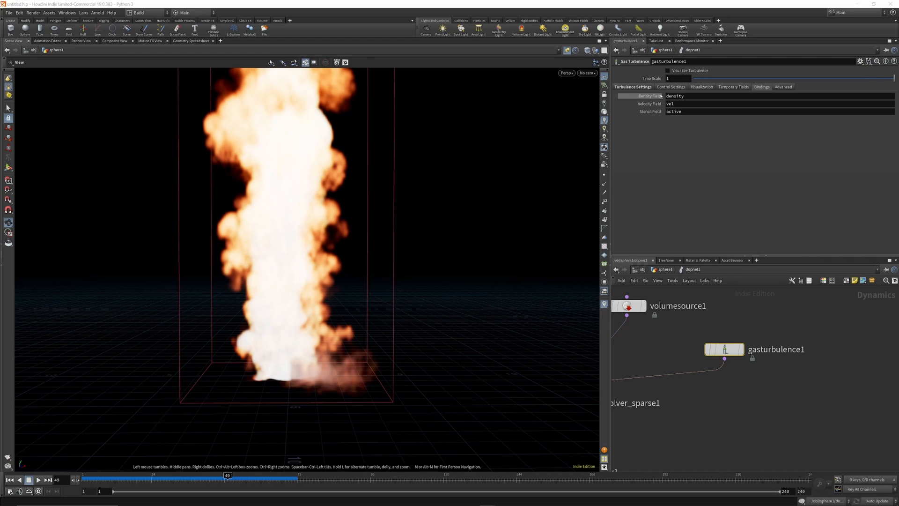
Set the Density Field binding of gasturbulence1 to temperature.
{"action": "left_click_drag", "start_coordinate": [695, 96], "coordinate": [642, 96]}
{"action": "type", "text": "tempe"}
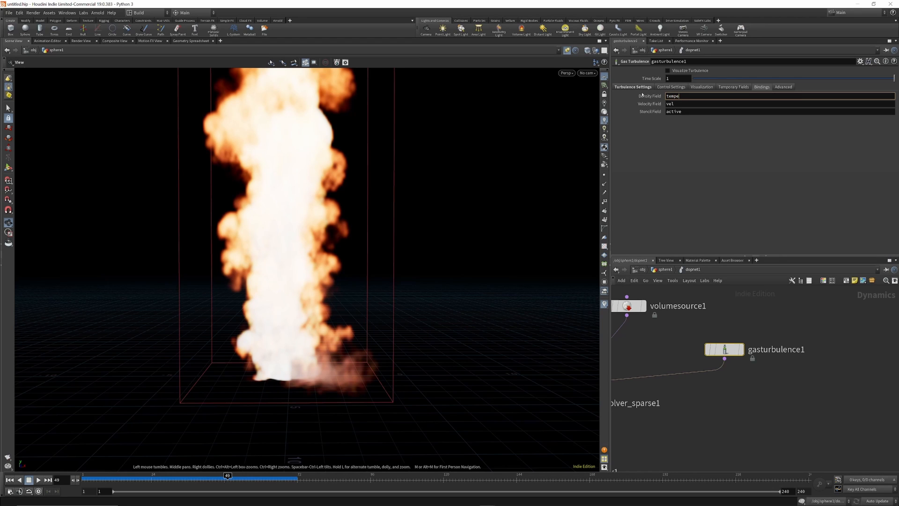
{"action": "type", "text": "rature"}
{"action": "key", "text": "Return"}
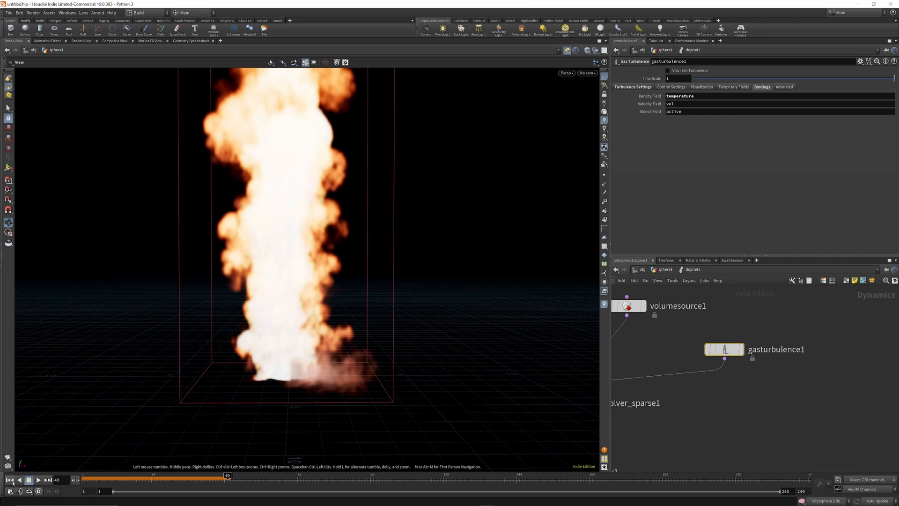
Replay the simulation from the first frame to about frame 56 and compare the turbulence on the fire and the cold smoke.
{"action": "left_click", "coordinate": [10, 480]}
{"action": "left_click", "coordinate": [39, 480]}
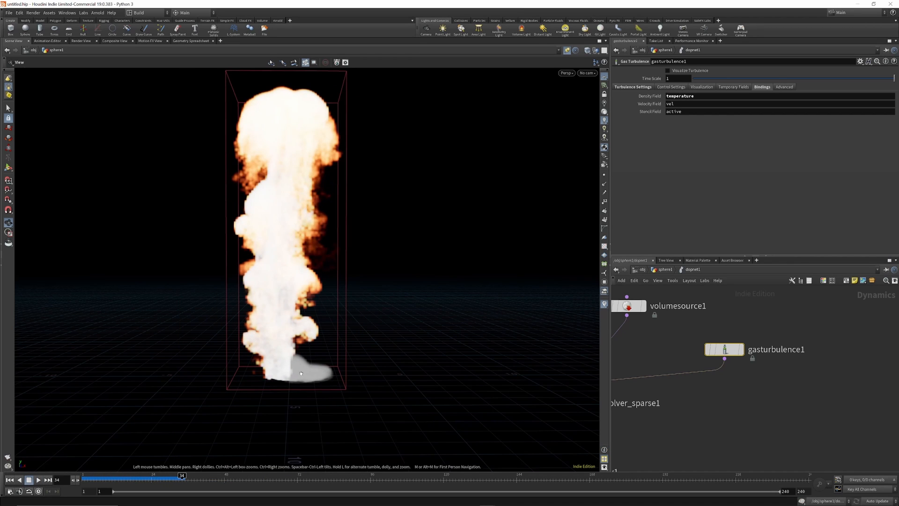
{"action": "scroll", "coordinate": [293, 390], "scroll_direction": "up", "scroll_amount": 2}
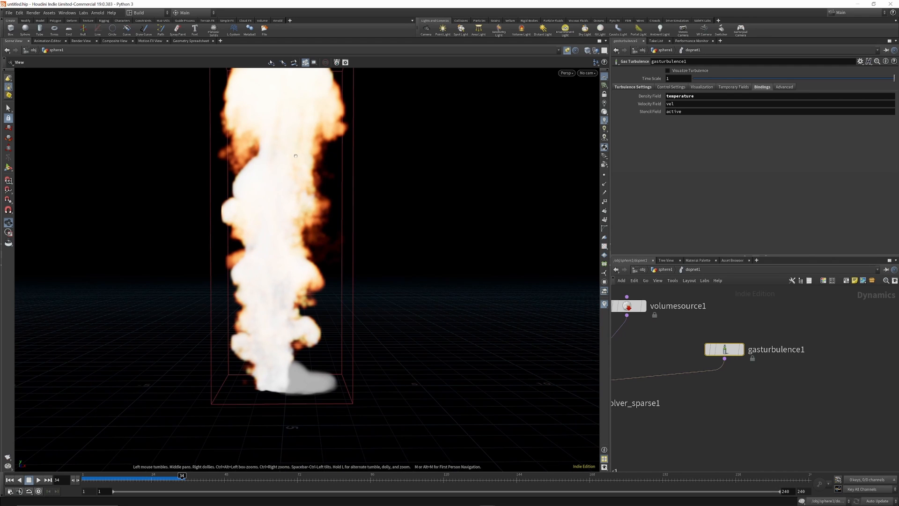
{"action": "left_click", "coordinate": [9, 479]}
{"action": "left_click", "coordinate": [38, 480]}
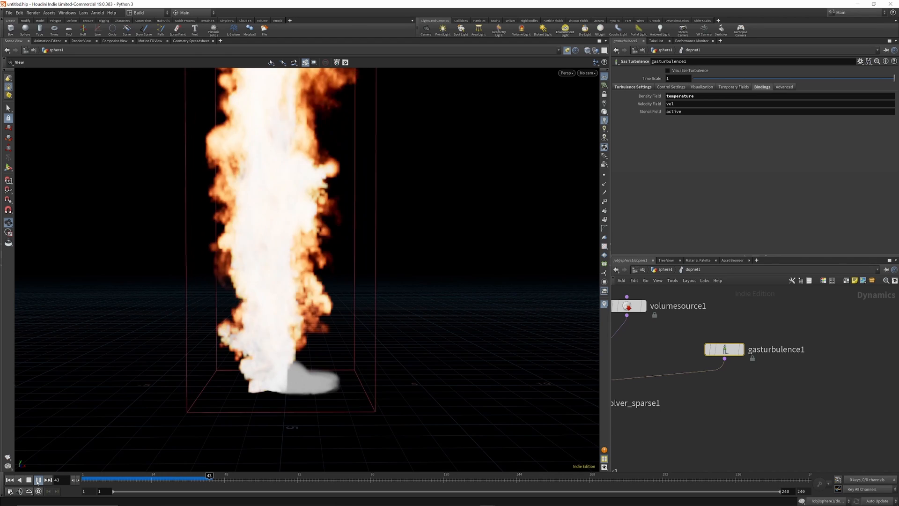
{"action": "left_click", "coordinate": [38, 480]}
Enable the Control Field option in gasturbulence1's control settings.
{"action": "left_click", "coordinate": [670, 87]}
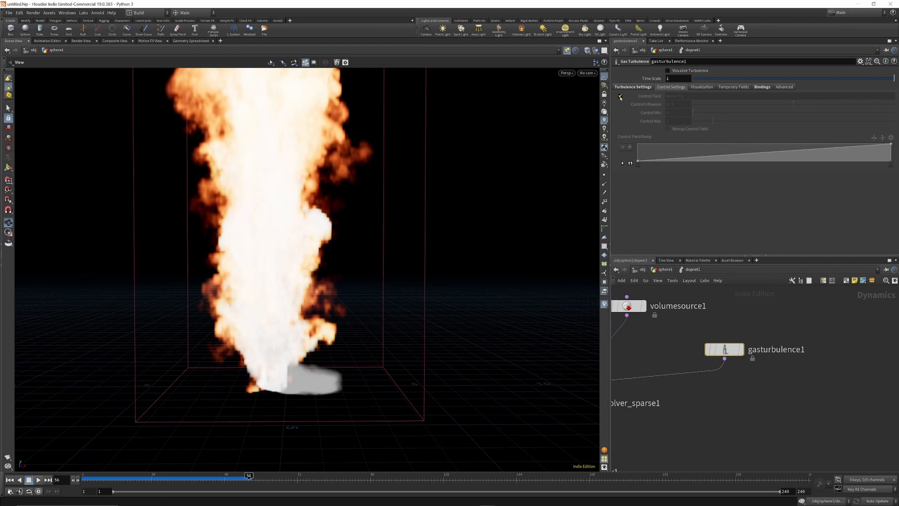
{"action": "left_click", "coordinate": [620, 97]}
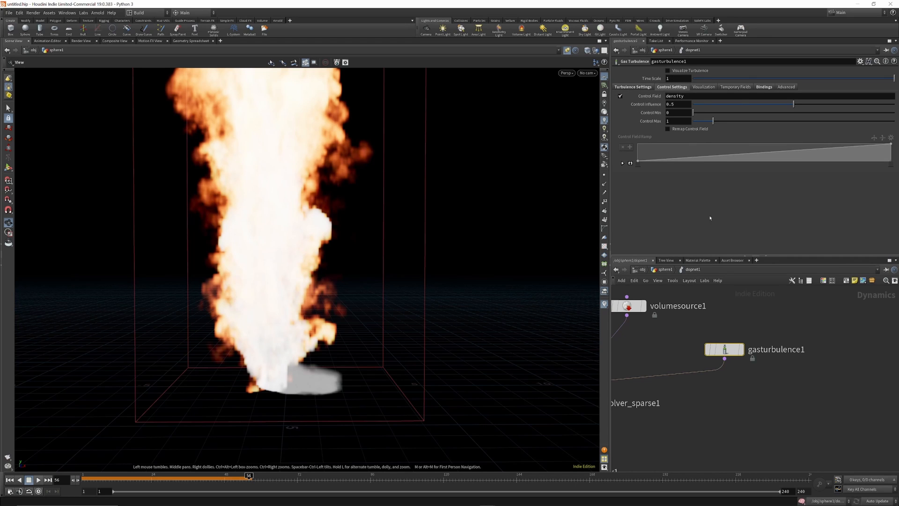
{"action": "scroll", "coordinate": [692, 293], "scroll_direction": "down", "scroll_amount": 2}
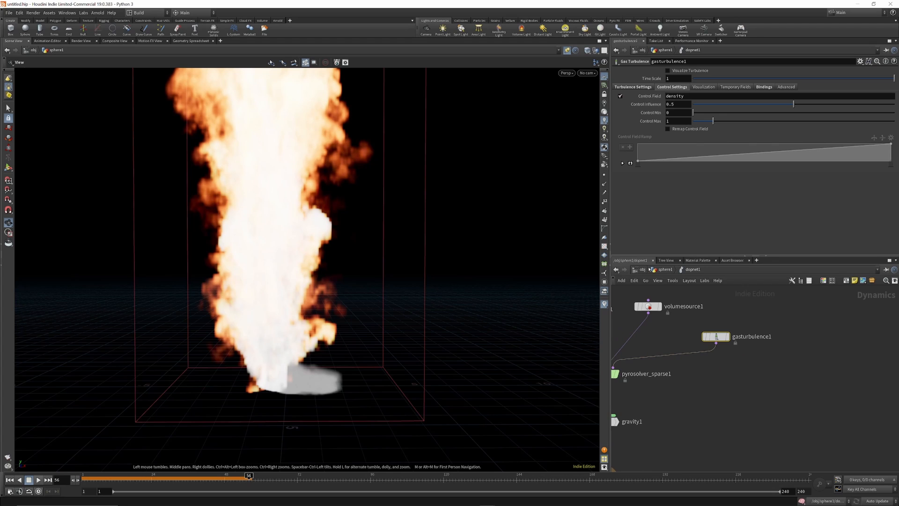
Display volumevop1 in the sphere1 network to examine its masked volume, and return to gasturbulence1 inside dopnet1.
{"action": "left_click", "coordinate": [660, 272]}
{"action": "scroll", "coordinate": [710, 399], "scroll_direction": "down", "scroll_amount": 5}
{"action": "scroll", "coordinate": [698, 326], "scroll_direction": "up", "scroll_amount": 6}
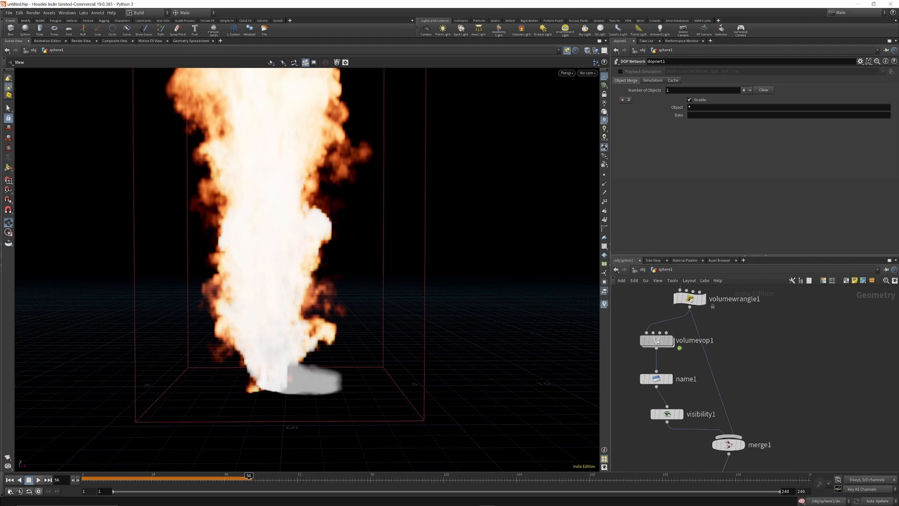
{"action": "left_click", "coordinate": [669, 341]}
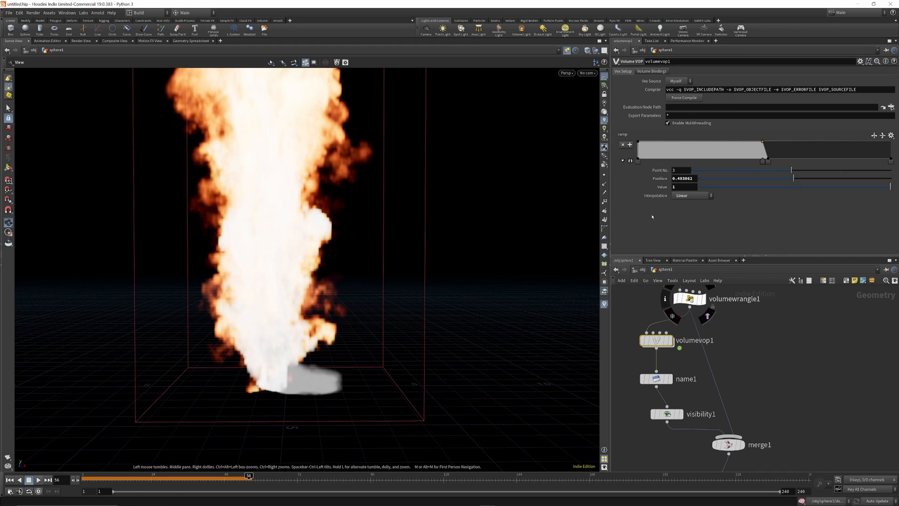
{"action": "left_click", "coordinate": [671, 340]}
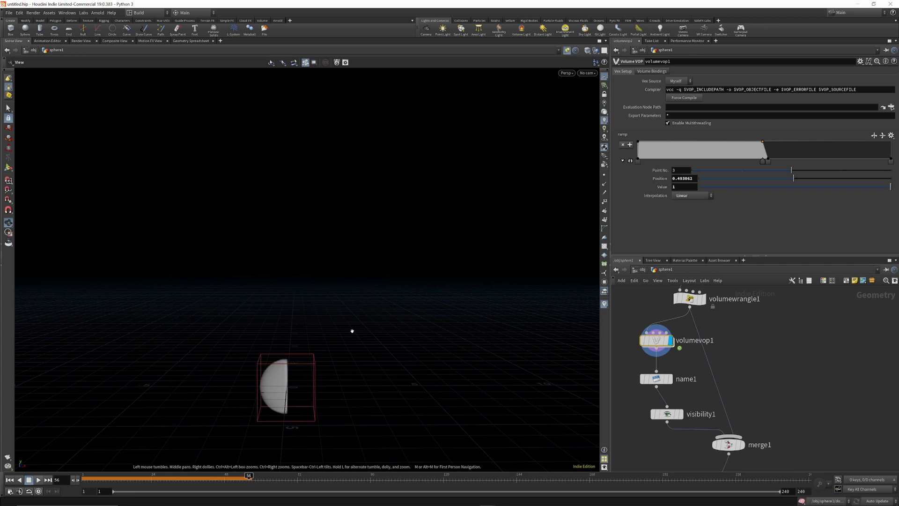
{"action": "scroll", "coordinate": [262, 412], "scroll_direction": "up", "scroll_amount": 5}
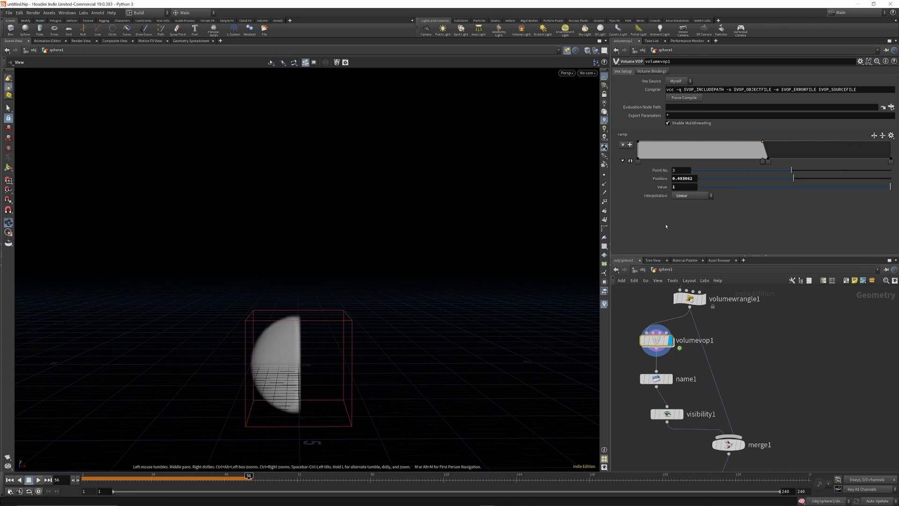
{"action": "scroll", "coordinate": [681, 338], "scroll_direction": "down", "scroll_amount": 7}
{"action": "scroll", "coordinate": [696, 416], "scroll_direction": "up", "scroll_amount": 4}
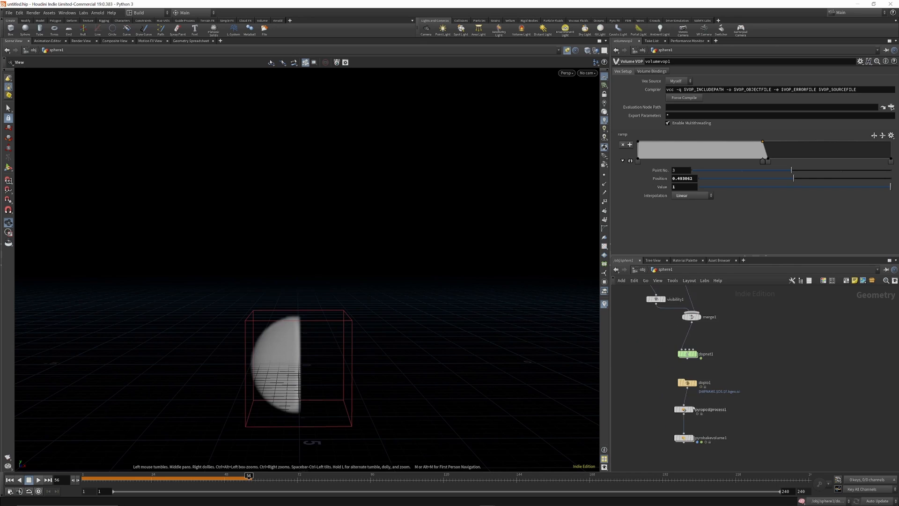
{"action": "scroll", "coordinate": [688, 385], "scroll_direction": "up", "scroll_amount": 3}
{"action": "double_click", "coordinate": [683, 321]}
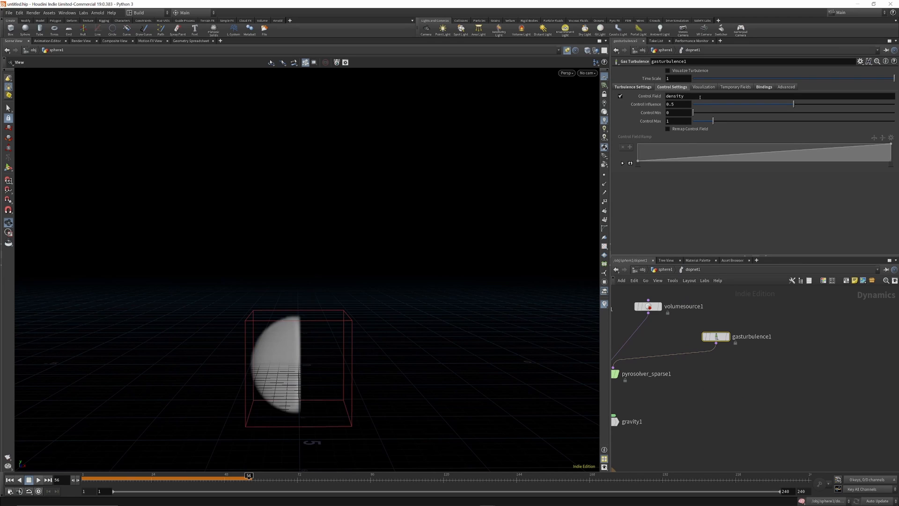
Enable Remap Control Field on gasturbulence1 and shape its ramp to stay at 0 until about halfway and rise sharply to 1.
{"action": "left_click", "coordinate": [765, 88]}
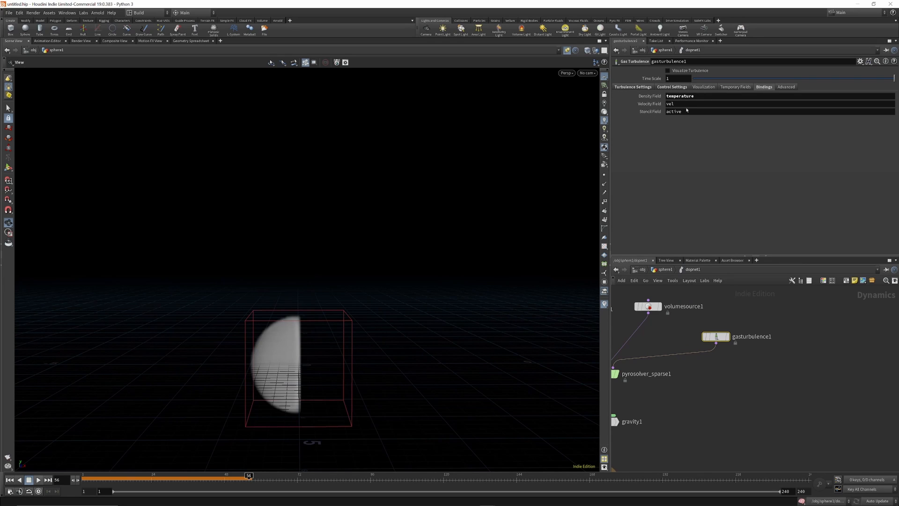
{"action": "left_click", "coordinate": [672, 88]}
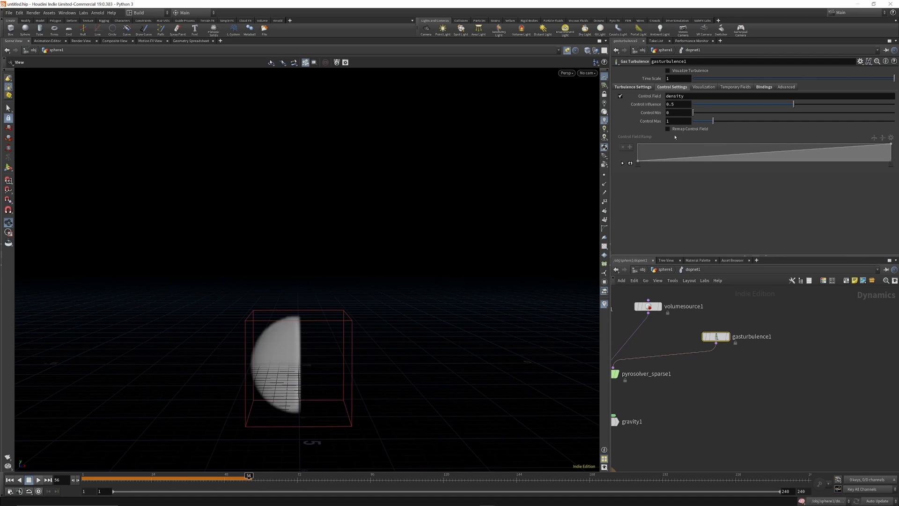
{"action": "left_click", "coordinate": [669, 129]}
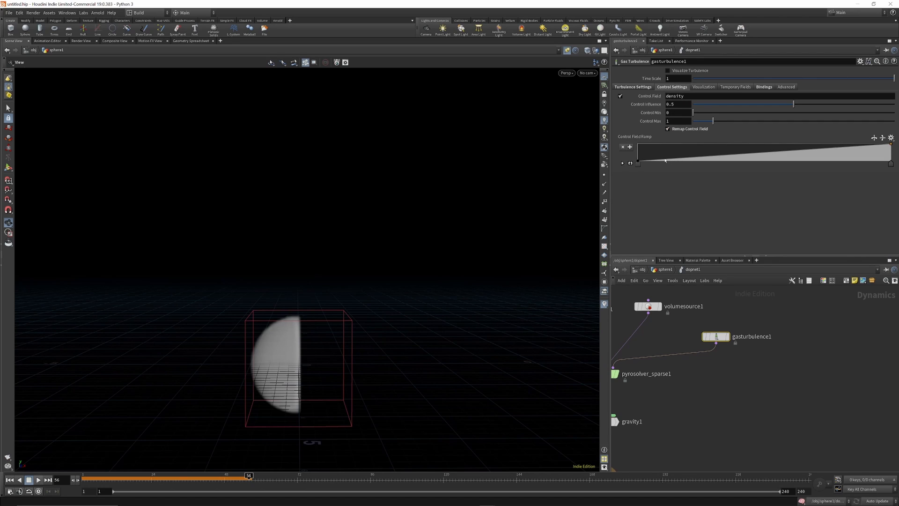
{"action": "left_click_drag", "start_coordinate": [758, 155], "coordinate": [768, 163]}
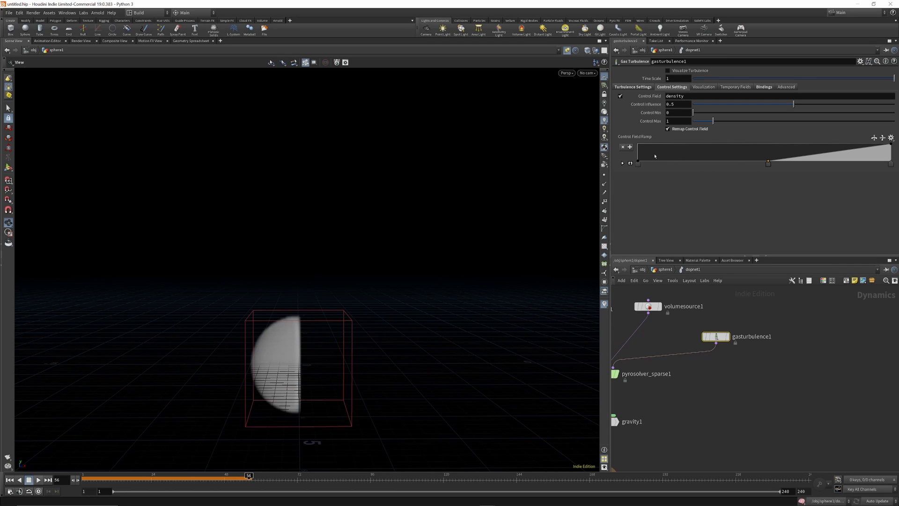
{"action": "left_click_drag", "start_coordinate": [793, 161], "coordinate": [778, 144]}
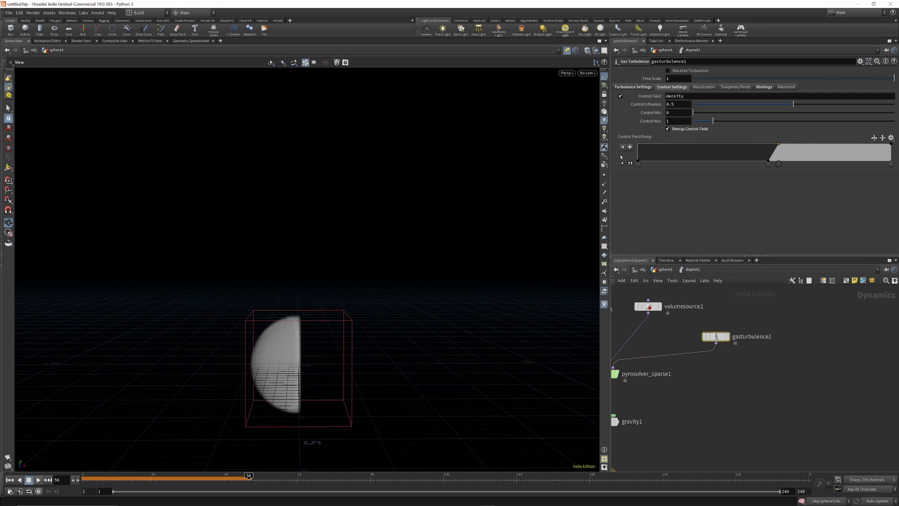
Return to the sphere1 network and replay the simulation from the first frame to about frame 112, examining the fire and the cold smoke.
{"action": "left_click", "coordinate": [10, 480]}
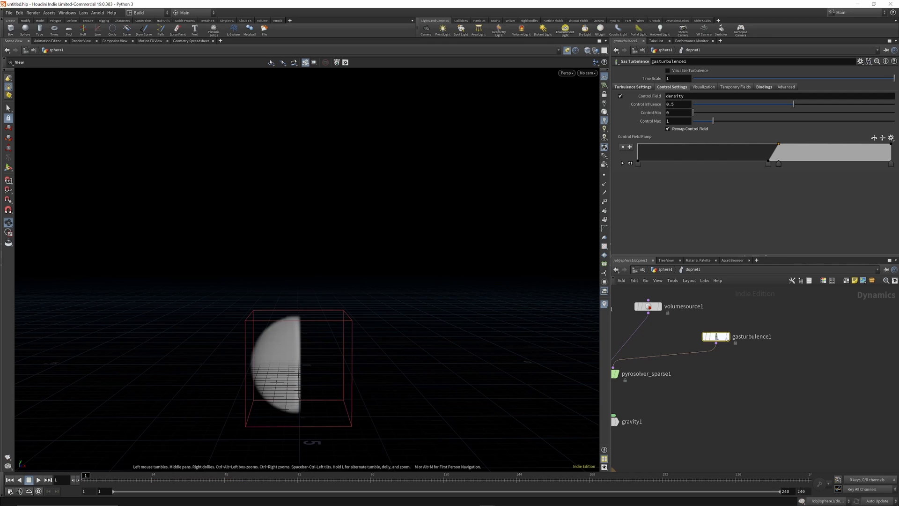
{"action": "scroll", "coordinate": [722, 333], "scroll_direction": "down", "scroll_amount": 5}
{"action": "scroll", "coordinate": [696, 373], "scroll_direction": "up", "scroll_amount": 4}
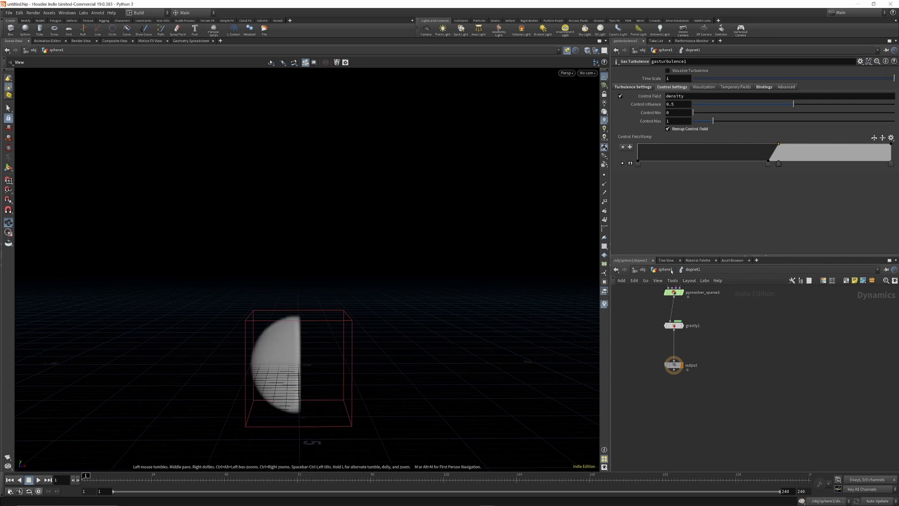
{"action": "left_click", "coordinate": [672, 271]}
{"action": "scroll", "coordinate": [695, 381], "scroll_direction": "up", "scroll_amount": 2}
{"action": "left_click", "coordinate": [686, 375]}
{"action": "scroll", "coordinate": [688, 382], "scroll_direction": "down", "scroll_amount": 6}
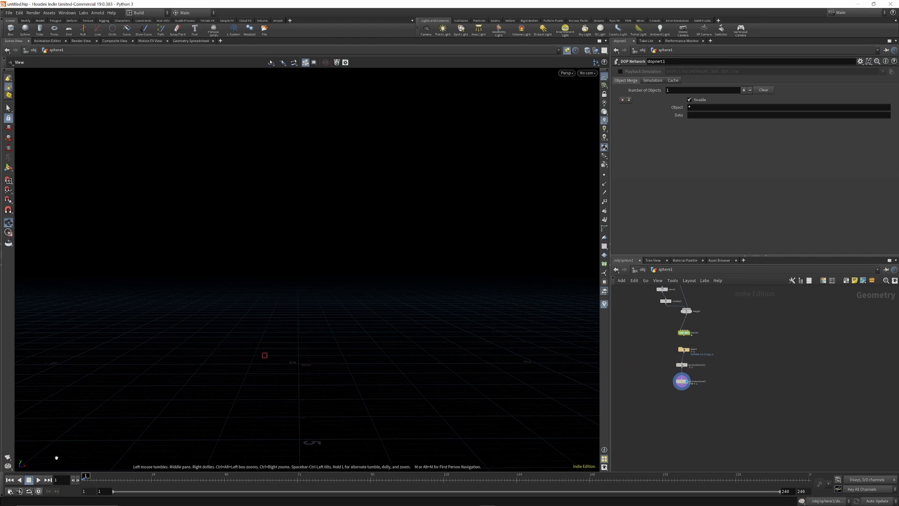
{"action": "left_click", "coordinate": [38, 479]}
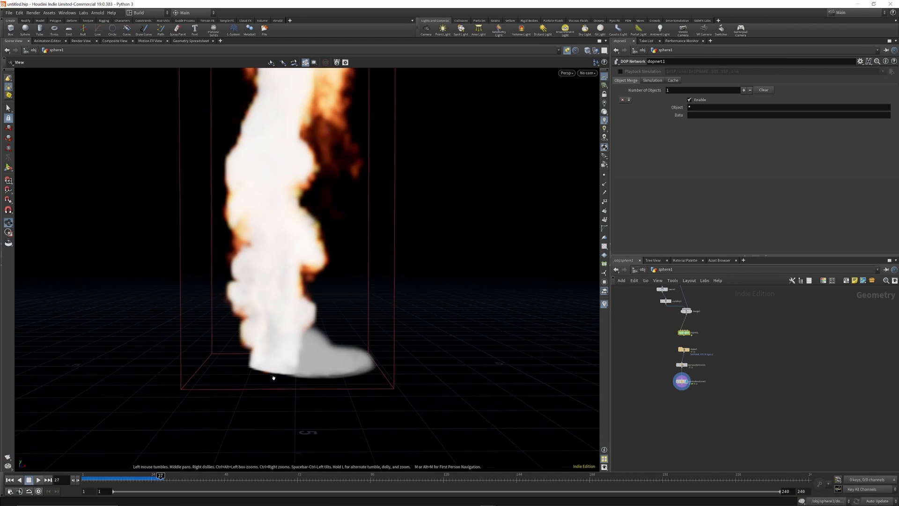
{"action": "right_click_drag", "start_coordinate": [270, 383], "coordinate": [257, 392]}
{"action": "left_click", "coordinate": [39, 480]}
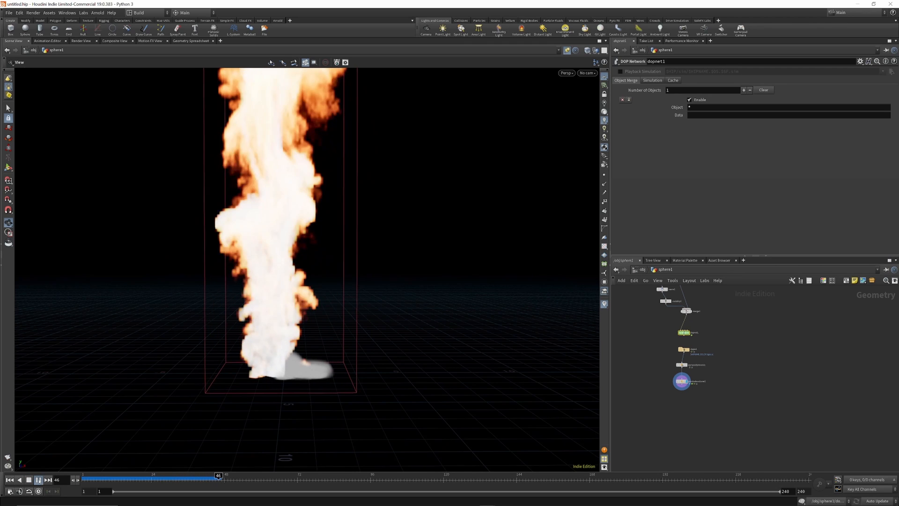
{"action": "scroll", "coordinate": [251, 443], "scroll_direction": "down", "scroll_amount": 4}
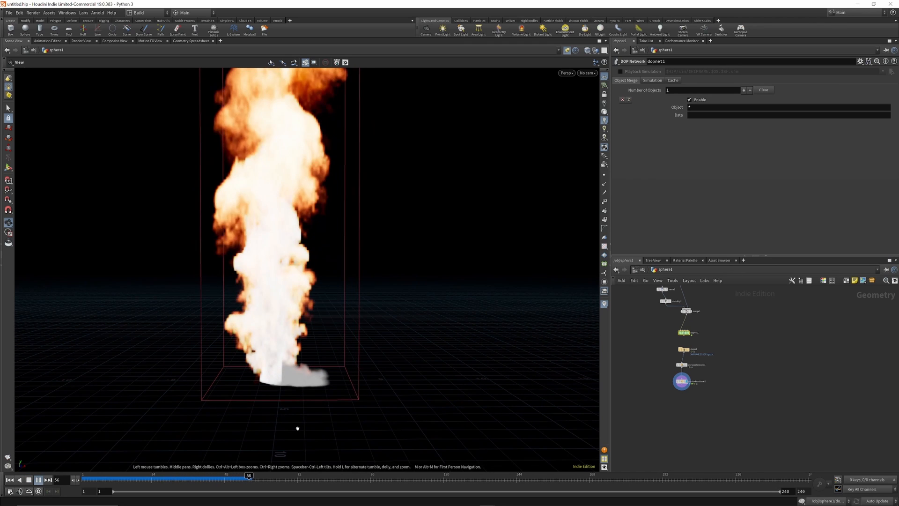
{"action": "scroll", "coordinate": [299, 421], "scroll_direction": "down", "scroll_amount": 5}
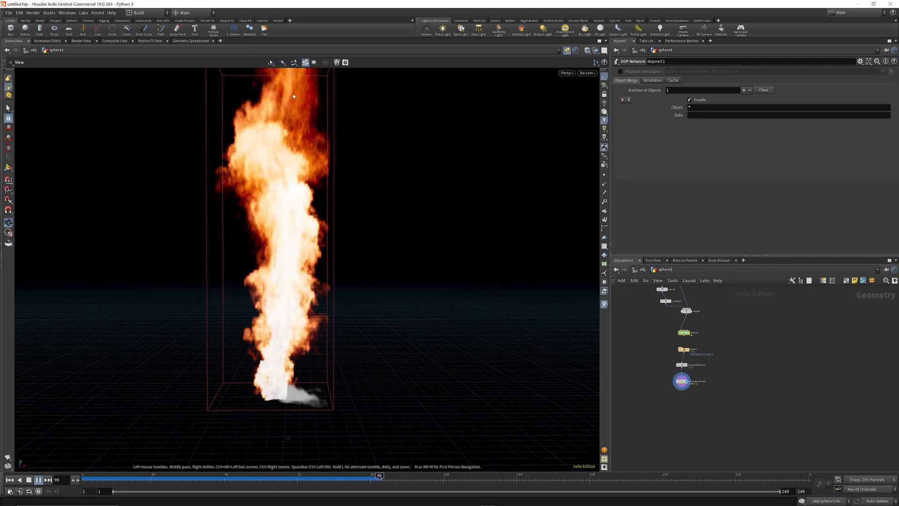
{"action": "scroll", "coordinate": [676, 377], "scroll_direction": "up", "scroll_amount": 3}
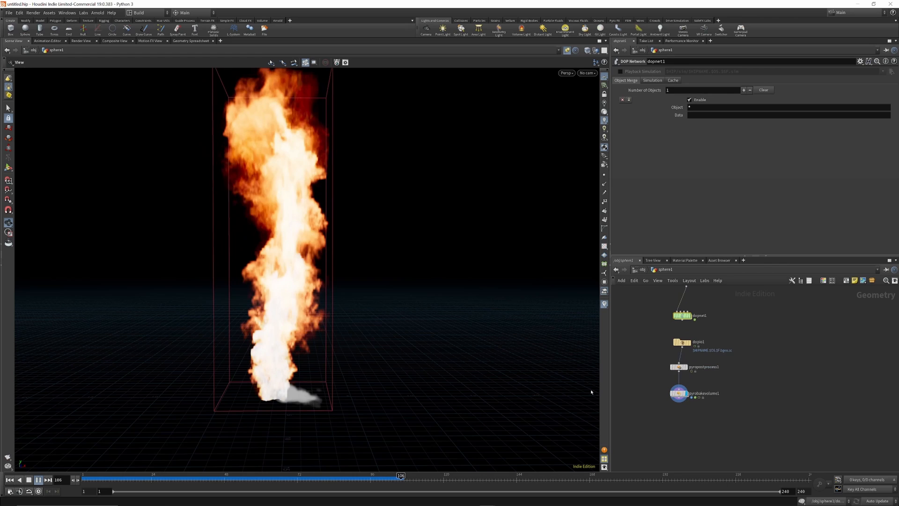
{"action": "left_click", "coordinate": [39, 480]}
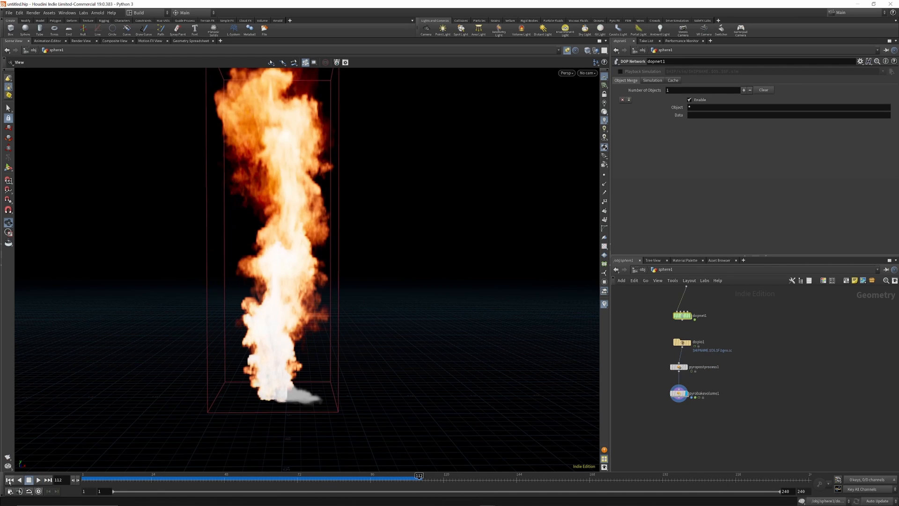
Rewind to the first frame, go back into dopnet1 and reverse the control field ramp of gasturbulence1.
{"action": "left_click", "coordinate": [10, 479]}
{"action": "double_click", "coordinate": [682, 315]}
{"action": "scroll", "coordinate": [690, 400], "scroll_direction": "down", "scroll_amount": 3}
{"action": "scroll", "coordinate": [686, 347], "scroll_direction": "up", "scroll_amount": 4}
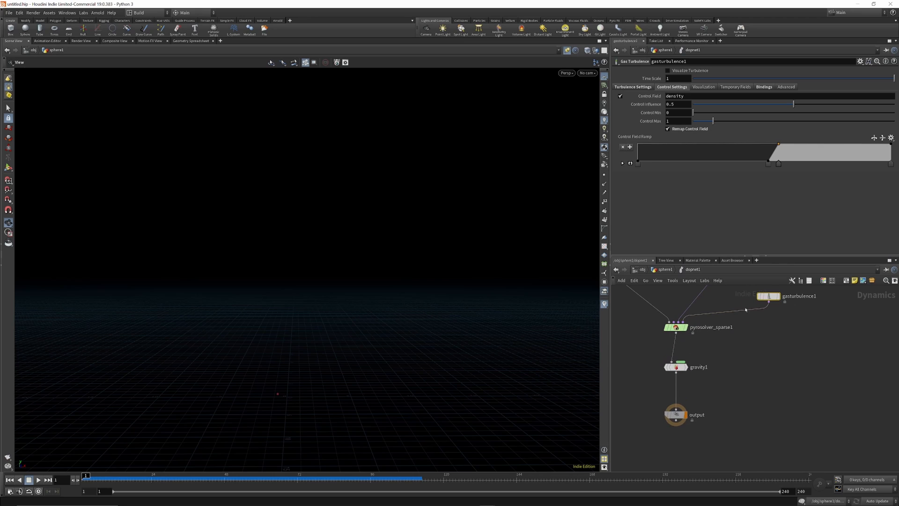
{"action": "left_click", "coordinate": [874, 137]}
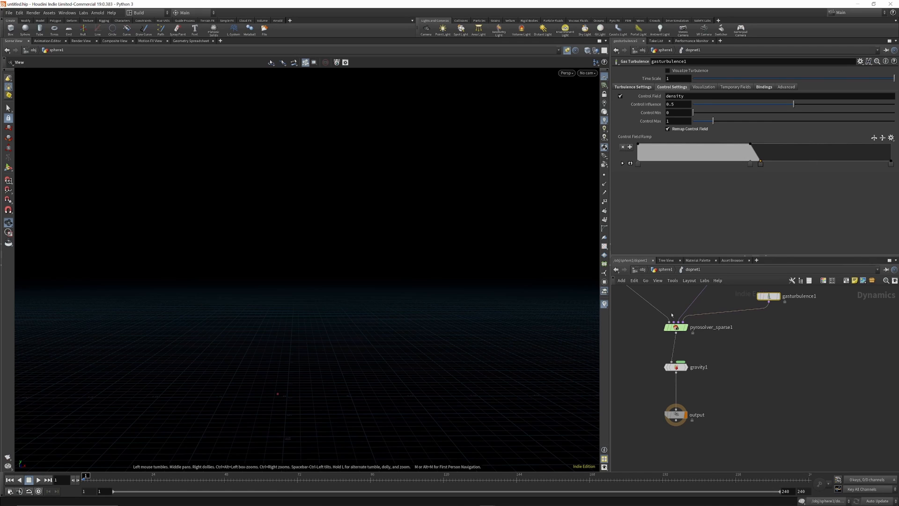
Replay the simulation in sphere1 to about frame 55 to examine the effect of the reversed ramp, and go back into dopnet1.
{"action": "left_click", "coordinate": [665, 270]}
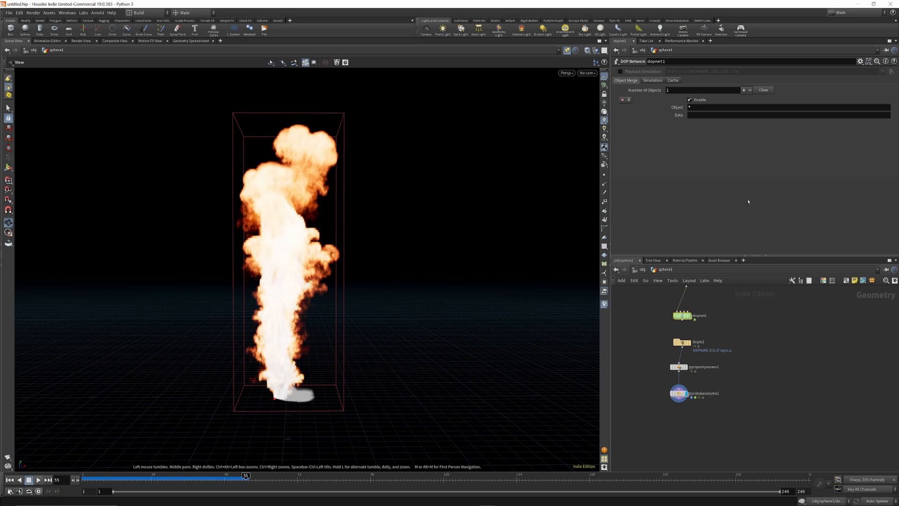
{"action": "scroll", "coordinate": [686, 323], "scroll_direction": "up", "scroll_amount": 2}
{"action": "double_click", "coordinate": [681, 316]}
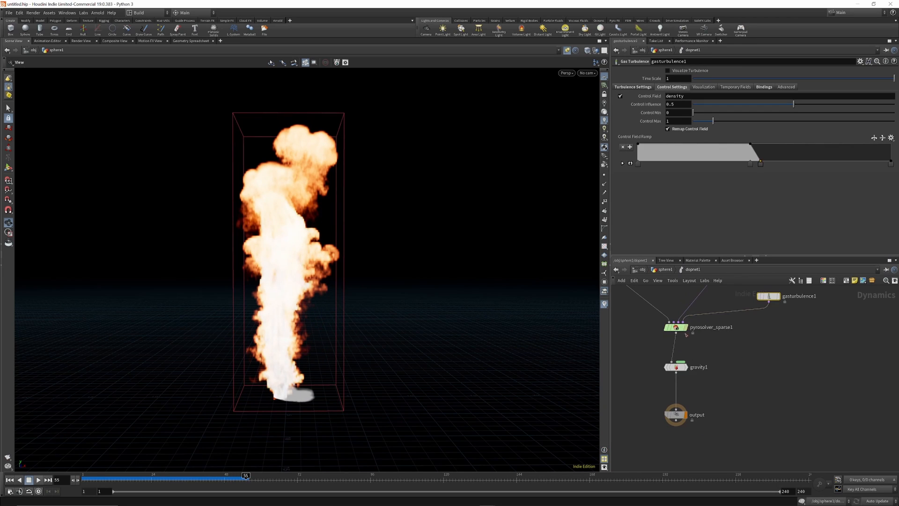
Set gasturbulence1's Control Influence to 1 and replay the simulation from the first frame to about frame 76.
{"action": "scroll", "coordinate": [710, 393], "scroll_direction": "down", "scroll_amount": 4}
{"action": "scroll", "coordinate": [750, 341], "scroll_direction": "up", "scroll_amount": 7}
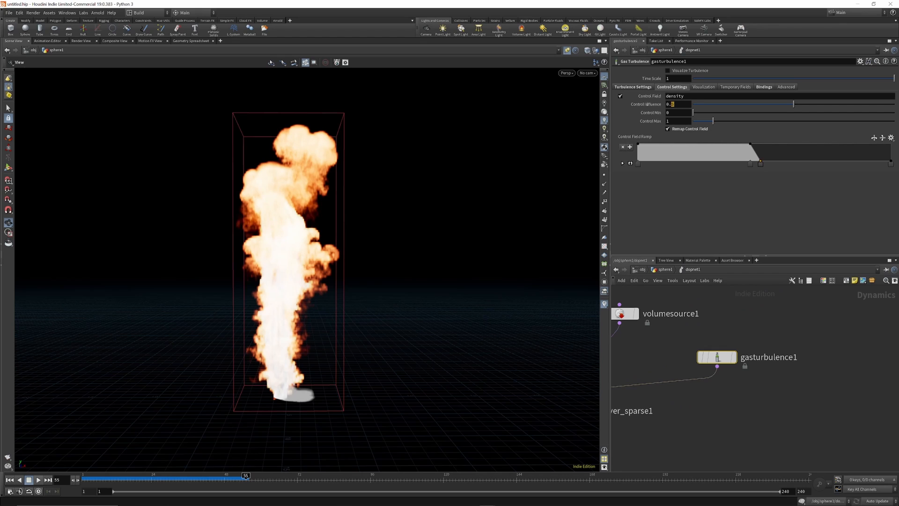
{"action": "mouse_move", "coordinate": [623, 106]}
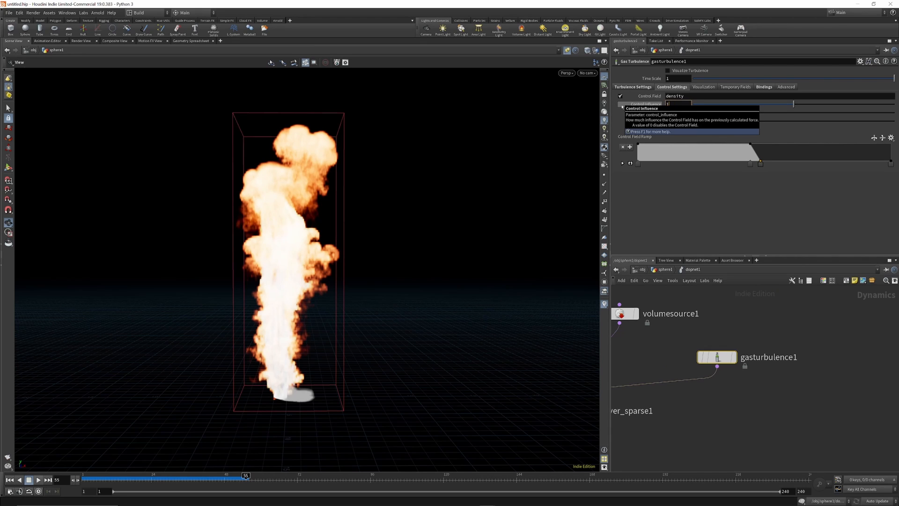
{"action": "left_click", "coordinate": [10, 480]}
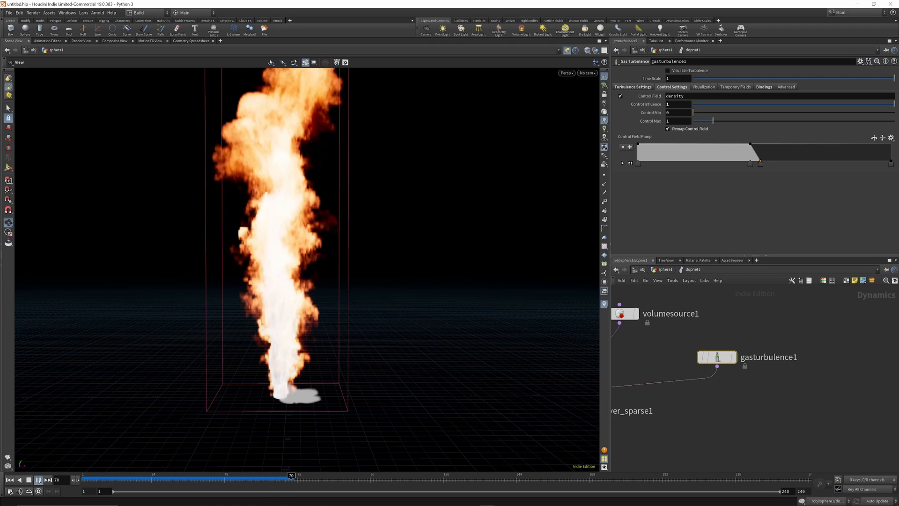
{"action": "left_click", "coordinate": [40, 481]}
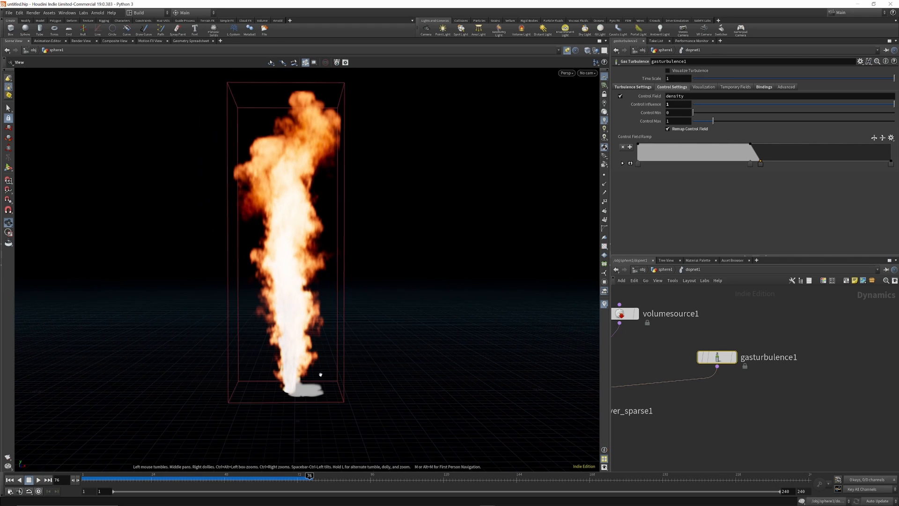
Reverse gasturbulence1's control field ramp again and replay the simulation to about frame 79.
{"action": "left_click", "coordinate": [9, 480]}
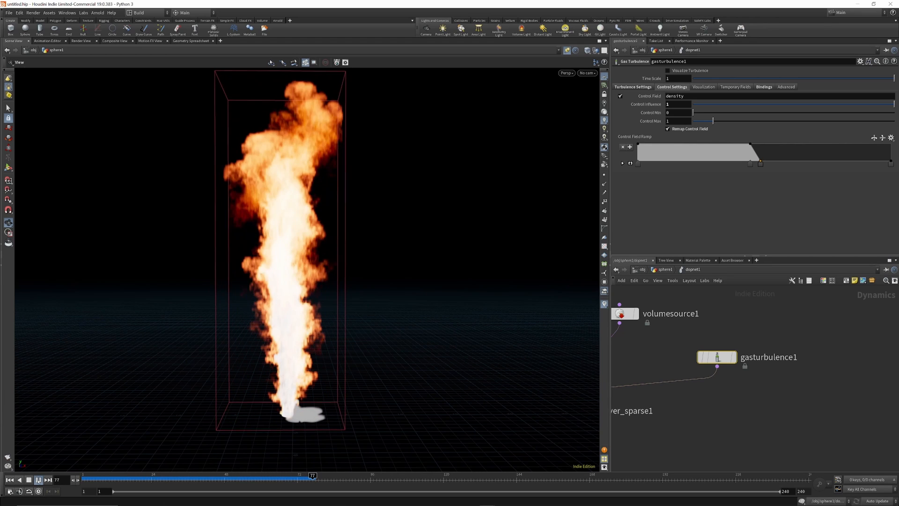
{"action": "left_click", "coordinate": [874, 138]}
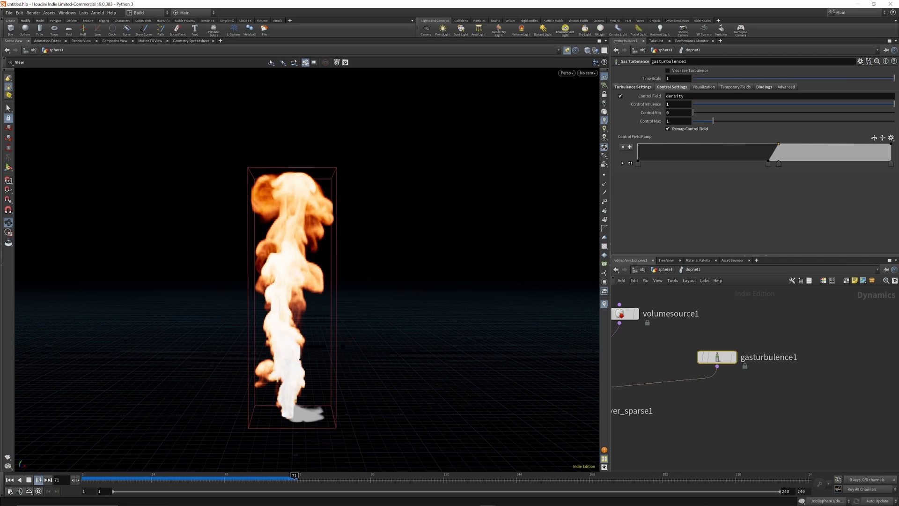
{"action": "left_click", "coordinate": [40, 480]}
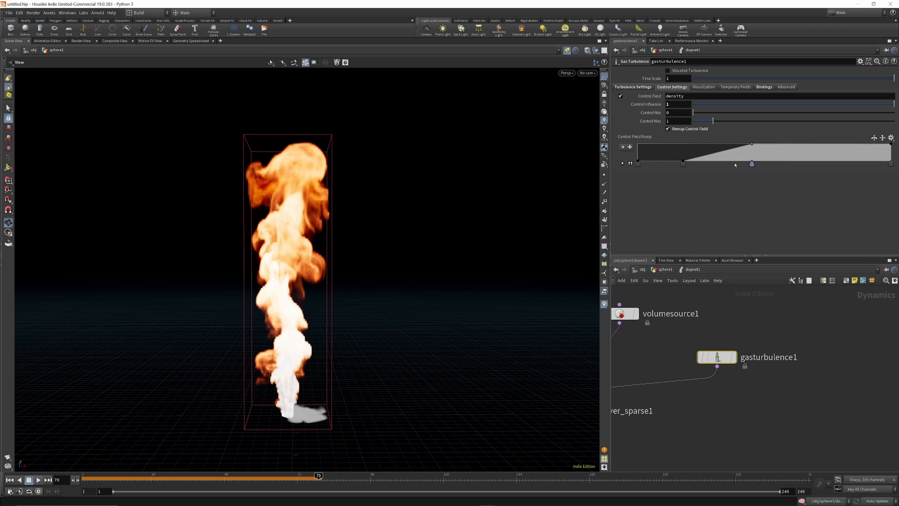
Move the sharp rise of gasturbulence1's control field ramp to about one fifth of its range, and show the node's field bindings.
{"action": "left_click_drag", "start_coordinate": [751, 163], "coordinate": [687, 163]}
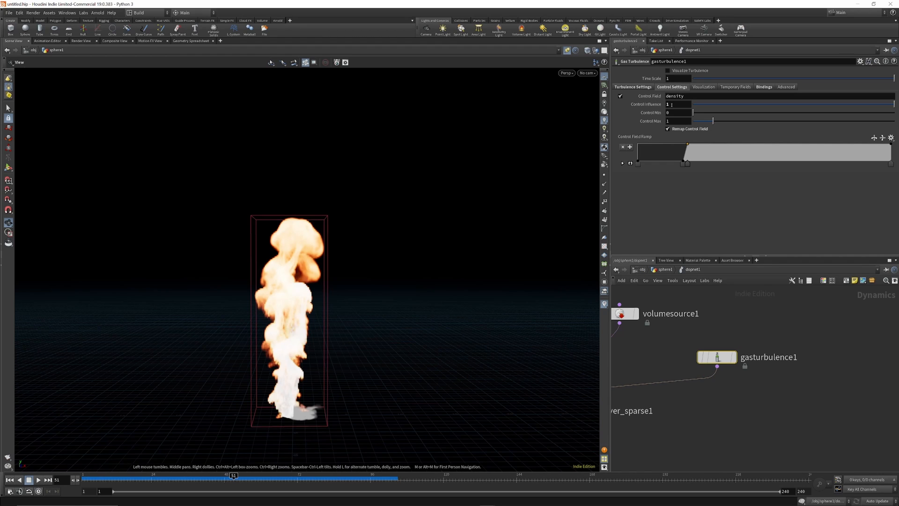
{"action": "left_click", "coordinate": [763, 87]}
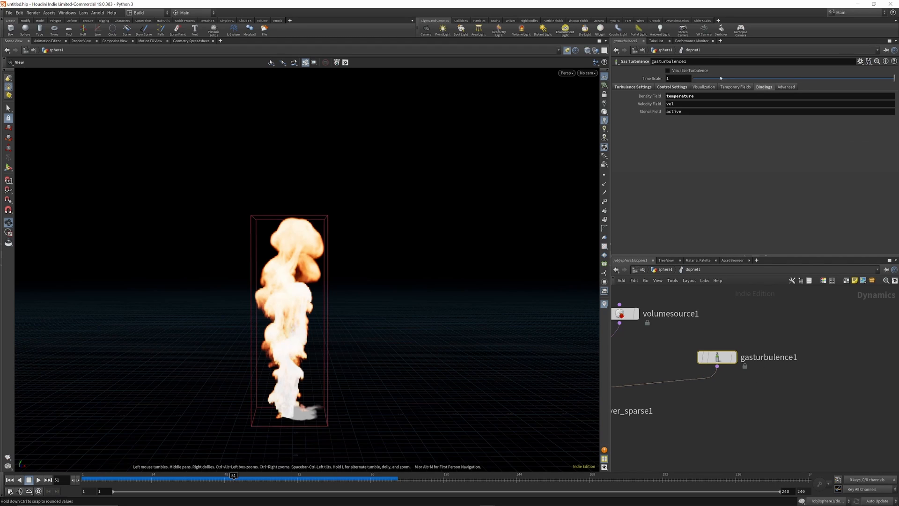
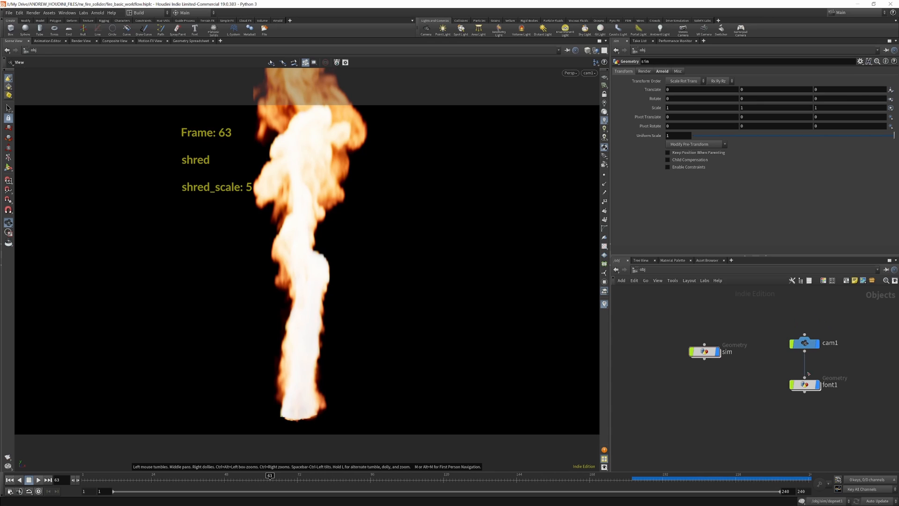
Go inside the font1 object and replace the text of the font node named none with "test".
{"action": "left_click", "coordinate": [808, 388]}
{"action": "double_click", "coordinate": [808, 388]}
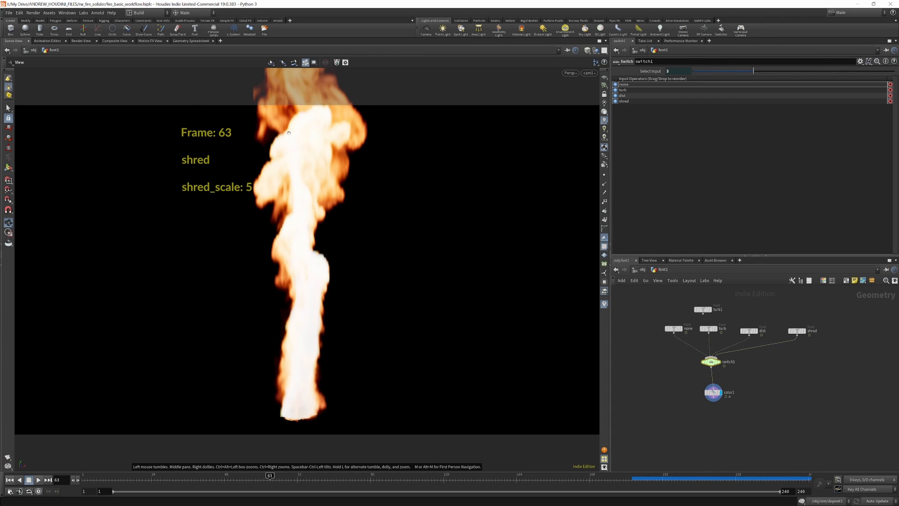
{"action": "left_click", "coordinate": [674, 329]}
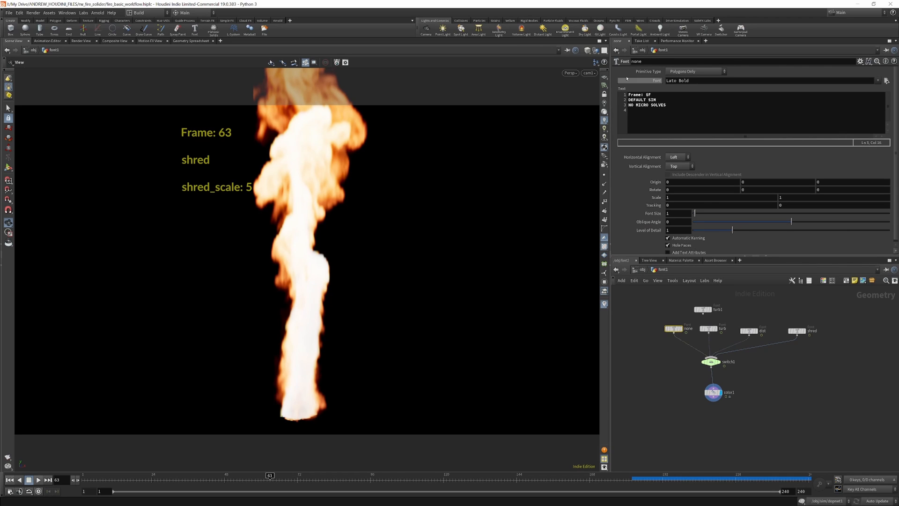
{"action": "key", "text": "ctrl+a"}
{"action": "type", "text": "te"}
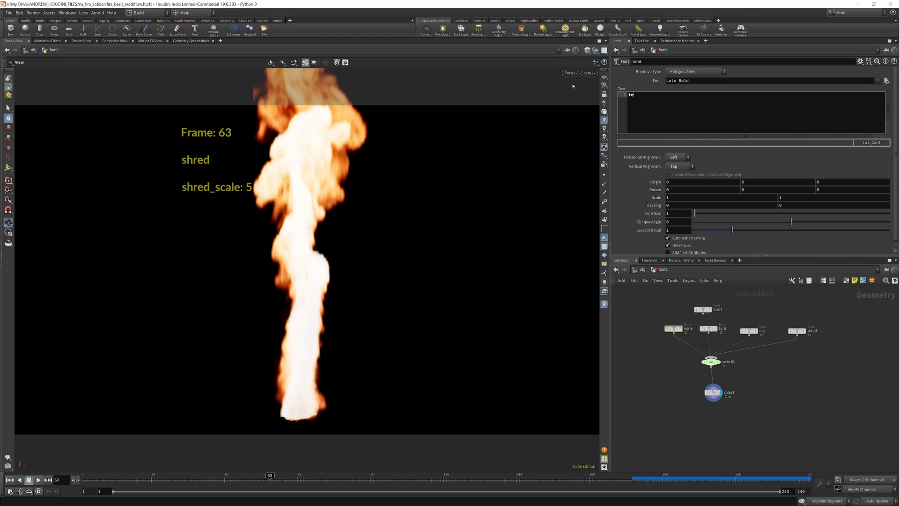
{"action": "left_click", "coordinate": [653, 342]}
Set switch1's Select Input to 0, and inspect its channel reference expression and the text expressions of the turb font node.
{"action": "left_click", "coordinate": [710, 361]}
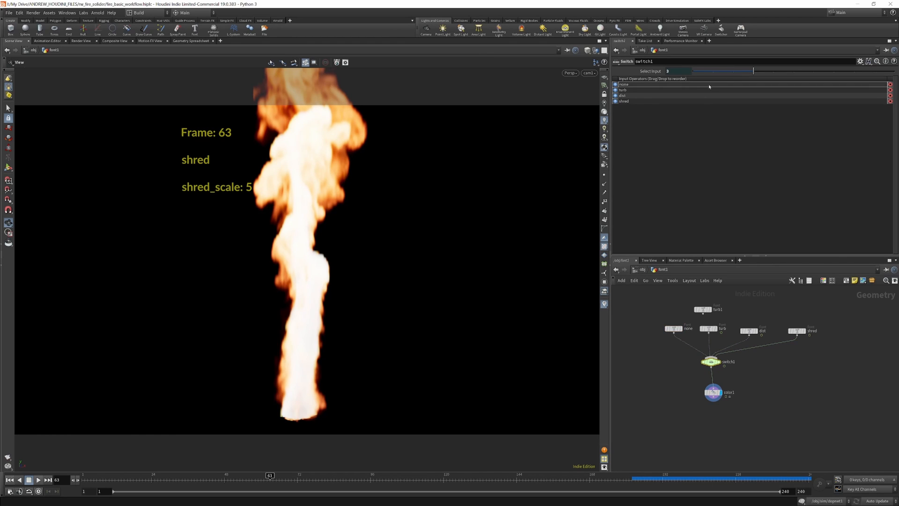
{"action": "left_click_drag", "start_coordinate": [696, 74], "coordinate": [695, 74]}
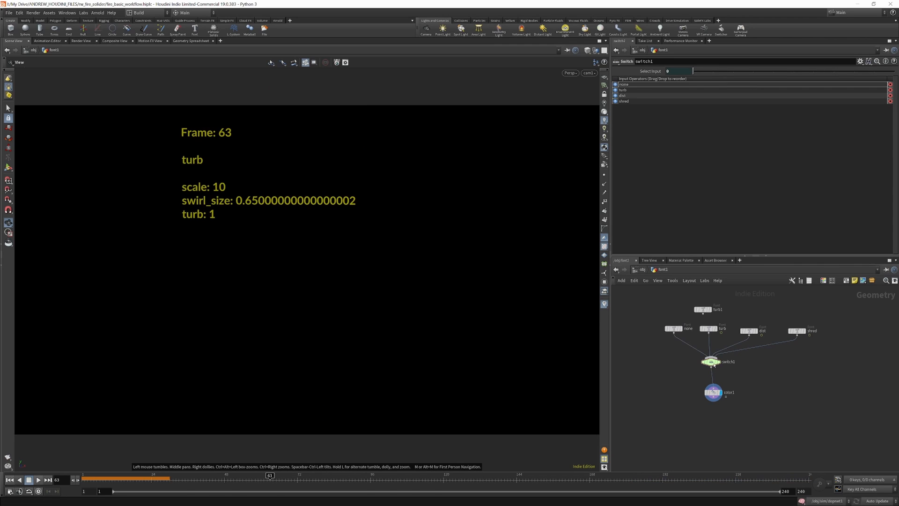
{"action": "left_click", "coordinate": [644, 74]}
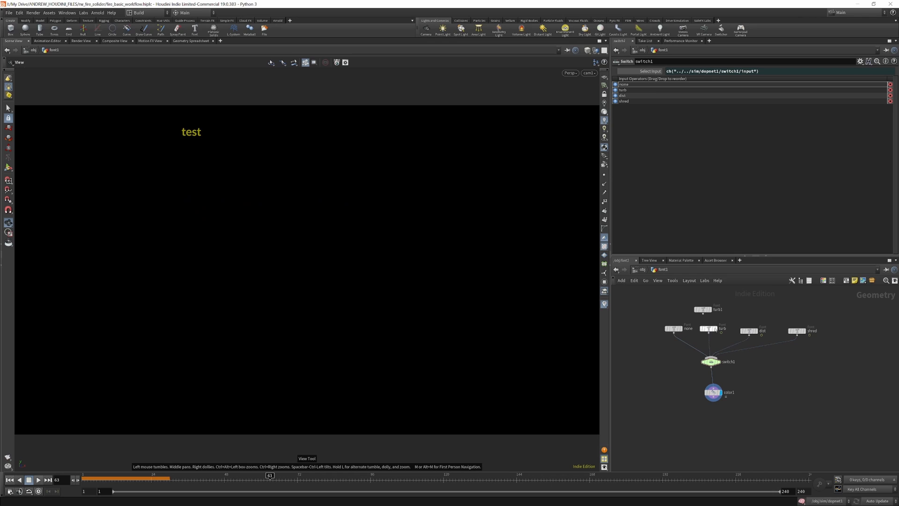
{"action": "left_click", "coordinate": [709, 329]}
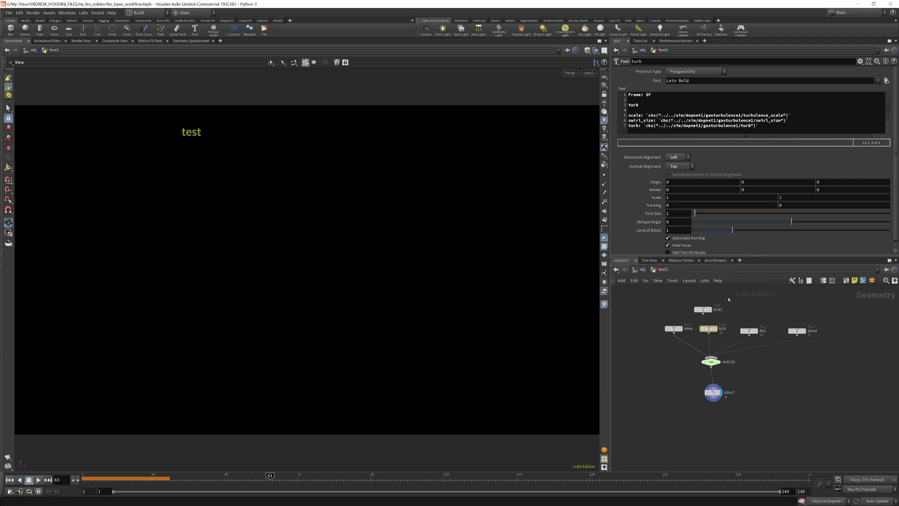
Copy the Select Input parameter of the switch1 node in the sim object's dopnet1.
{"action": "left_click", "coordinate": [642, 269]}
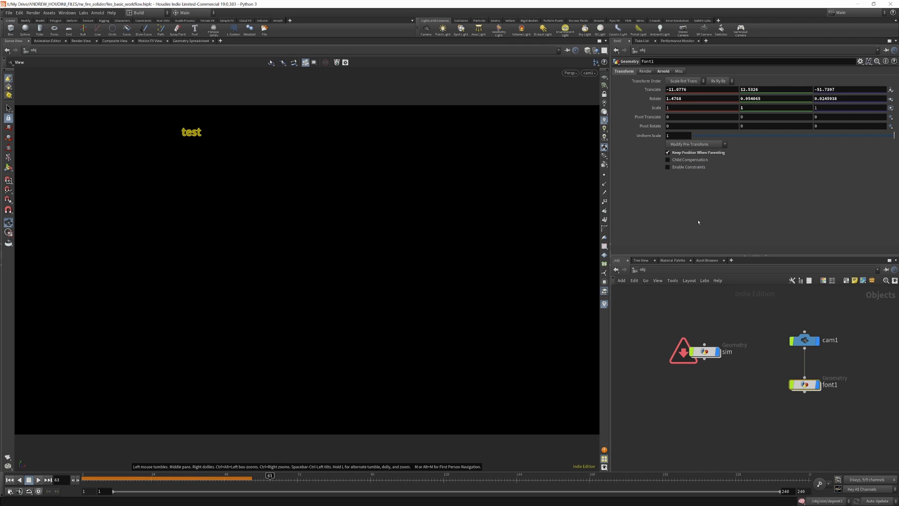
{"action": "left_click", "coordinate": [589, 73]}
{"action": "left_click", "coordinate": [602, 104]}
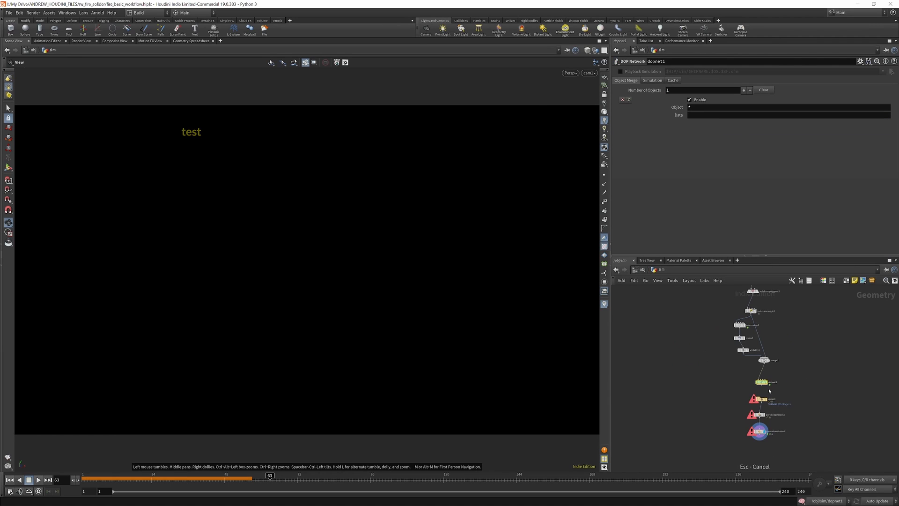
{"action": "double_click", "coordinate": [762, 382]}
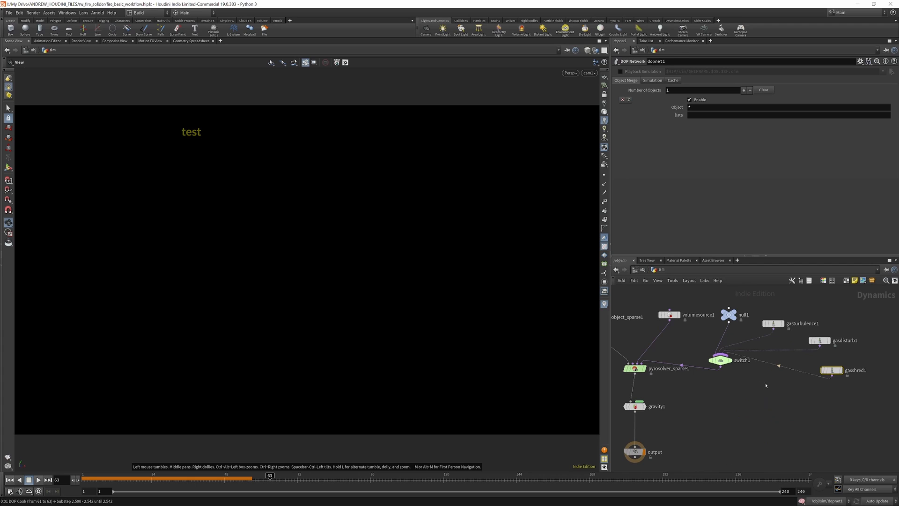
{"action": "left_click", "coordinate": [721, 361]}
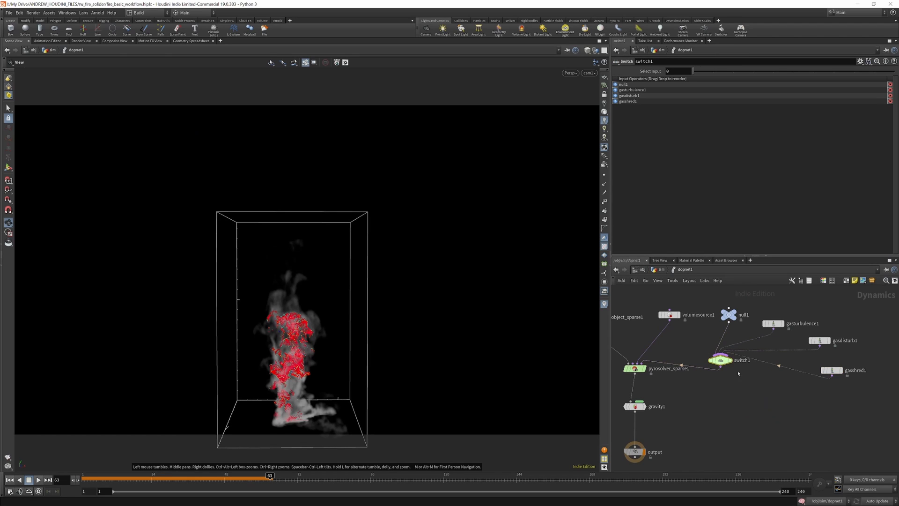
{"action": "mouse_move", "coordinate": [723, 360]}
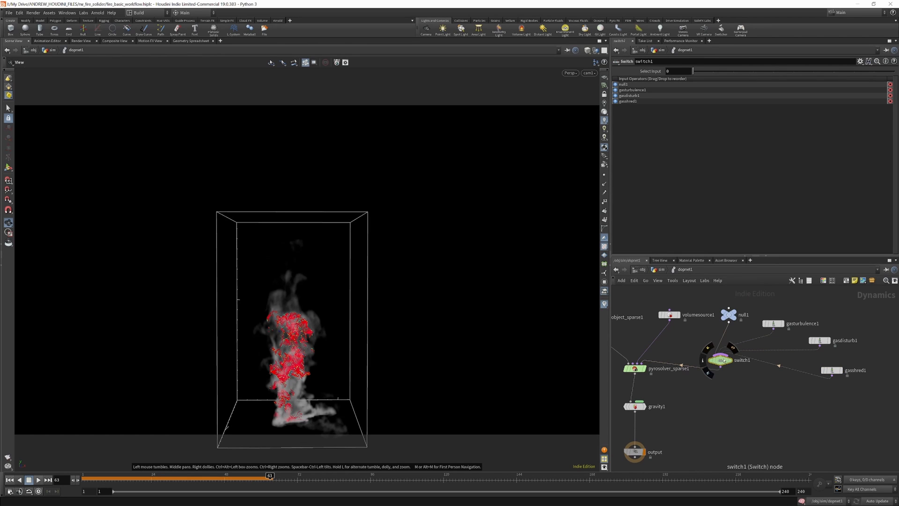
{"action": "left_click_drag", "start_coordinate": [718, 360], "coordinate": [722, 369]}
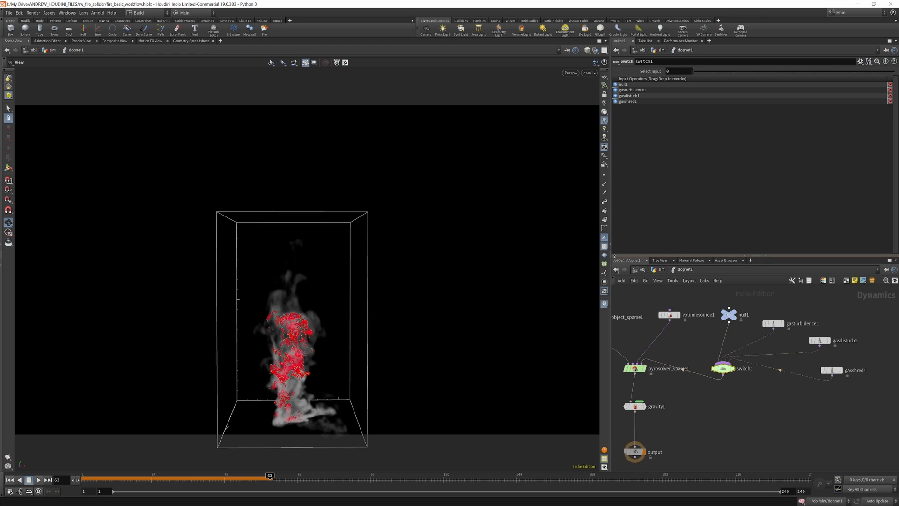
{"action": "right_click", "coordinate": [654, 71]}
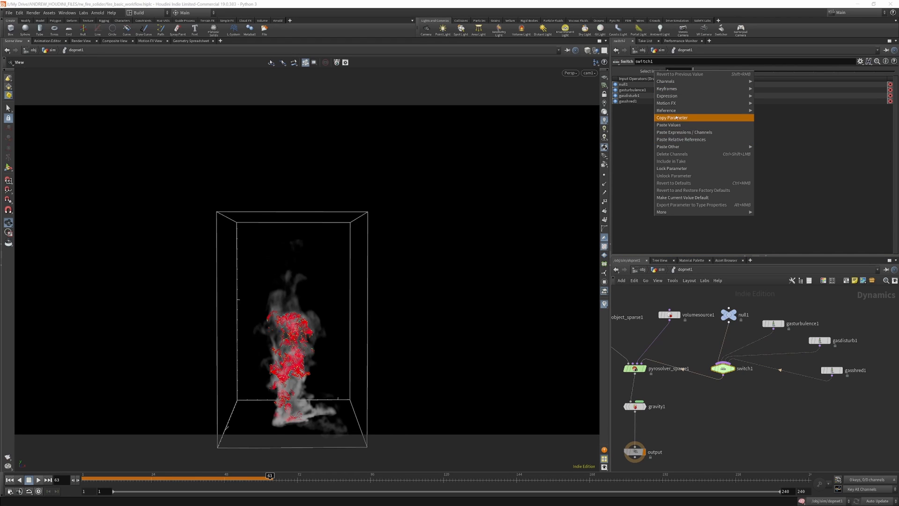
{"action": "left_click", "coordinate": [669, 125]}
Paste the copied parameter as a relative reference into Select Input of the switch1 node inside font1.
{"action": "left_click", "coordinate": [660, 270]}
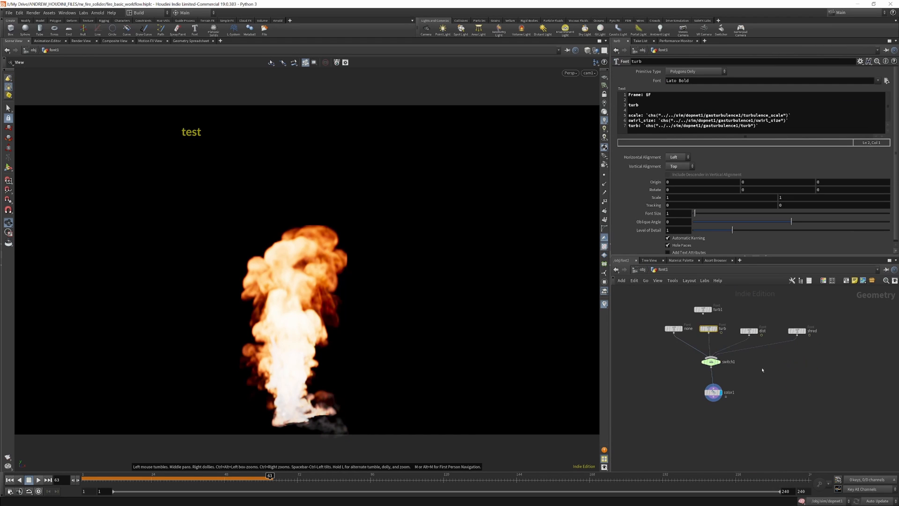
{"action": "left_click", "coordinate": [711, 361]}
{"action": "right_click", "coordinate": [644, 72]}
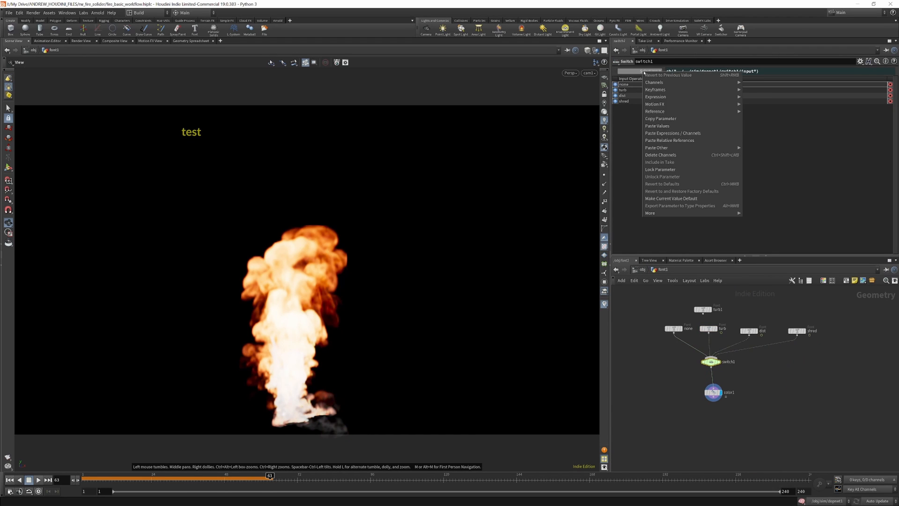
{"action": "left_click", "coordinate": [681, 141]}
{"action": "left_click", "coordinate": [652, 71]}
Copy the Scale parameter of gasturbulence1 in the sim object's dopnet1.
{"action": "mouse_move", "coordinate": [684, 329]}
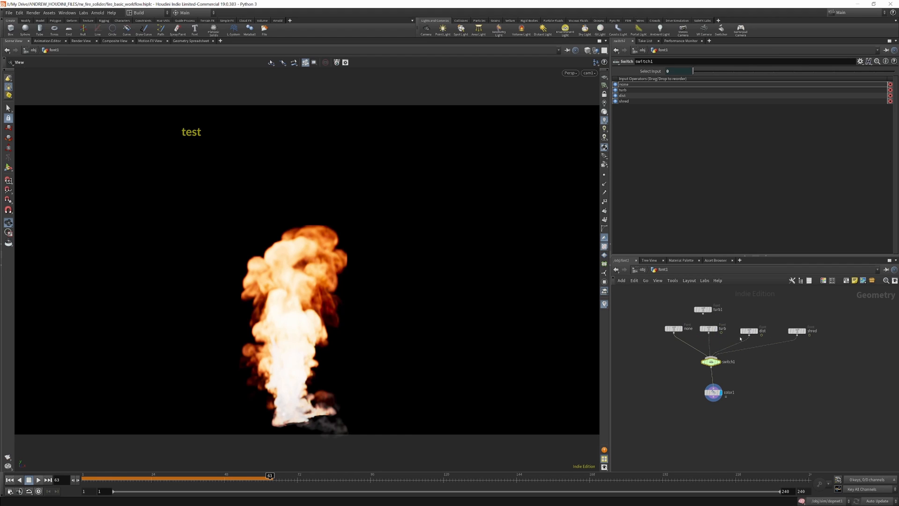
{"action": "left_click", "coordinate": [797, 331]}
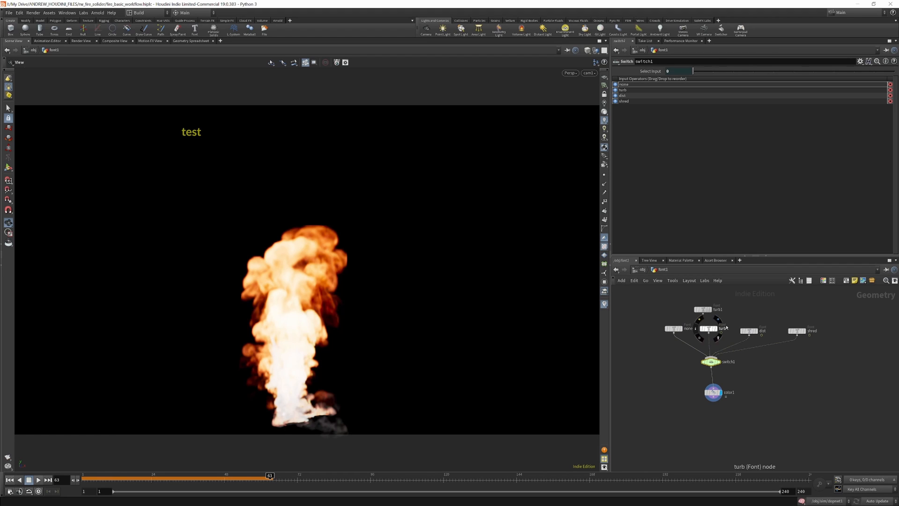
{"action": "left_click", "coordinate": [708, 328]}
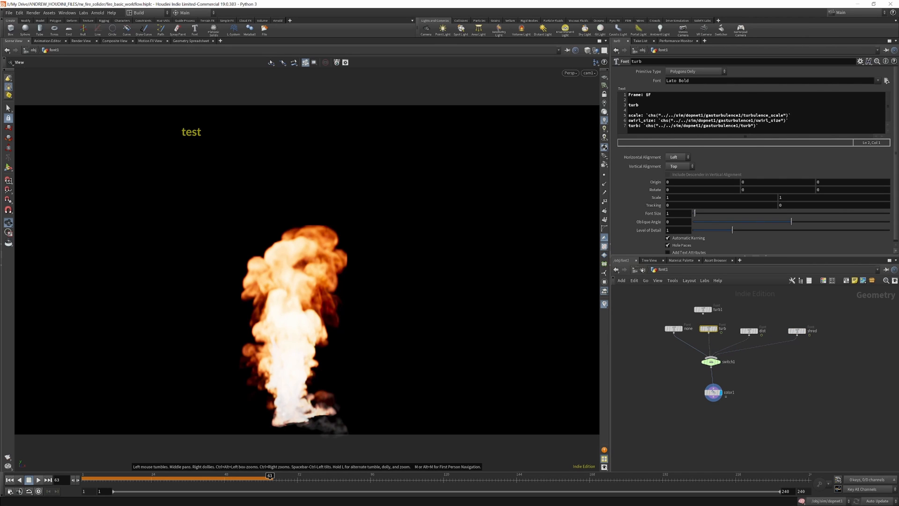
{"action": "left_click", "coordinate": [643, 270]}
{"action": "double_click", "coordinate": [705, 352]}
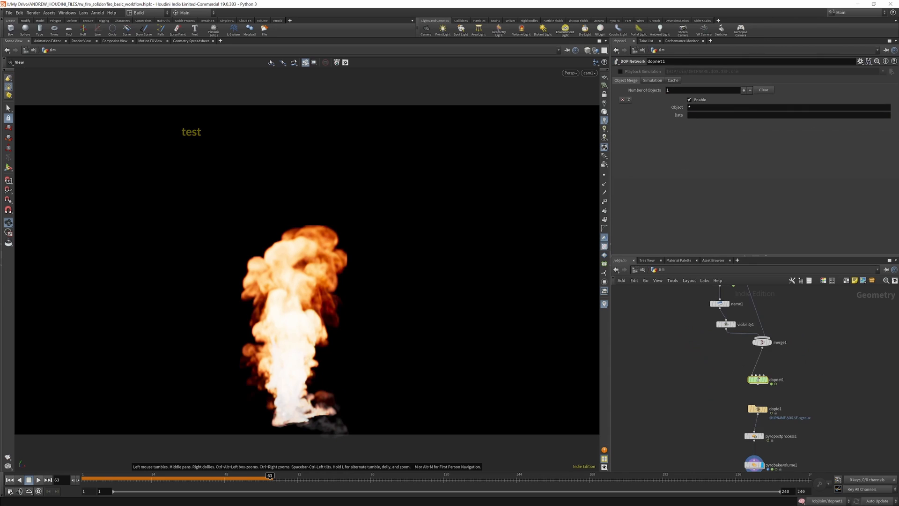
{"action": "double_click", "coordinate": [755, 378]}
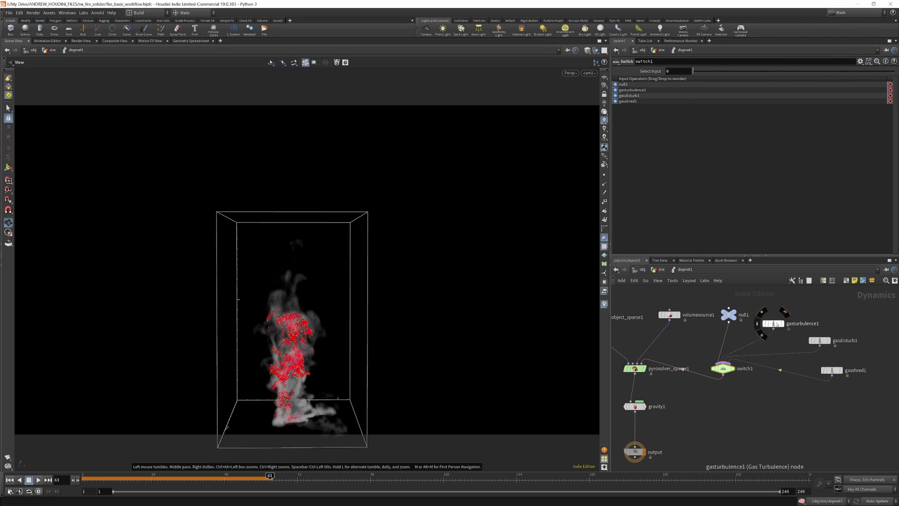
{"action": "left_click", "coordinate": [773, 324]}
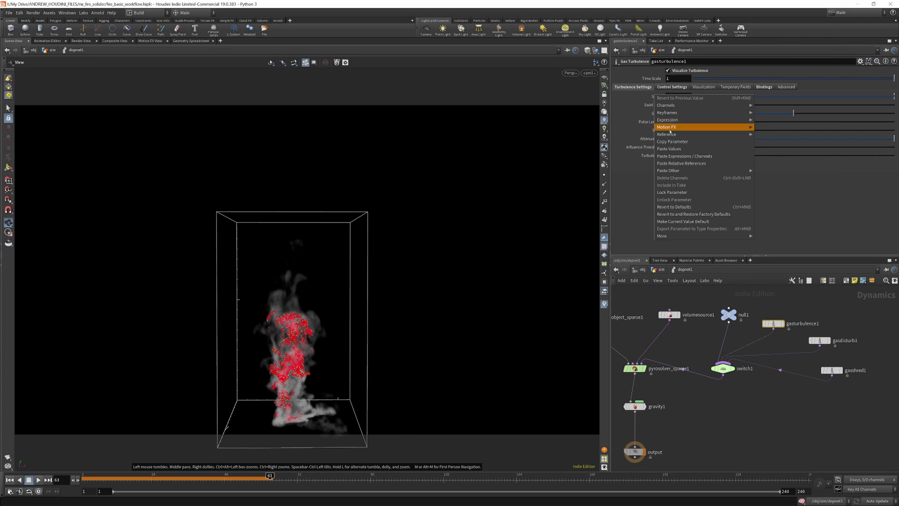
Paste the copied Scale parameter as a relative reference into the text of the turb1 font node inside font1.
{"action": "left_click", "coordinate": [662, 271]}
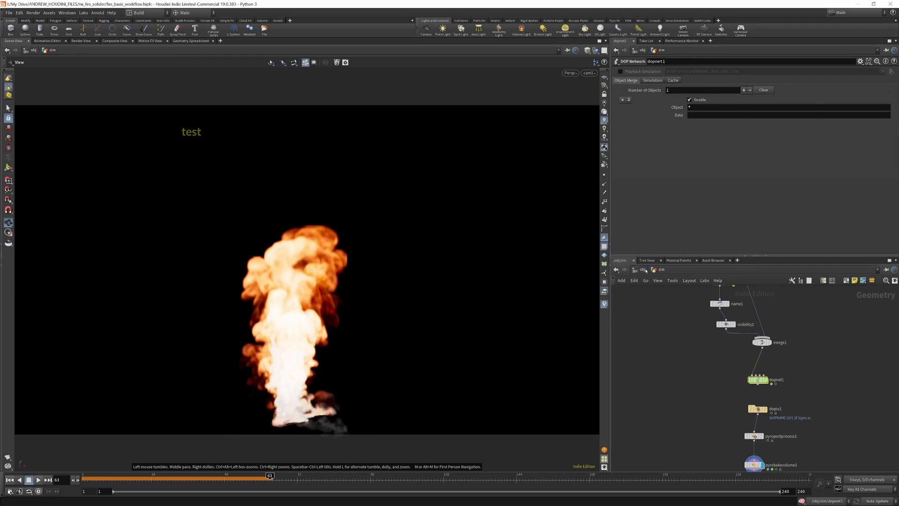
{"action": "left_click", "coordinate": [642, 270]}
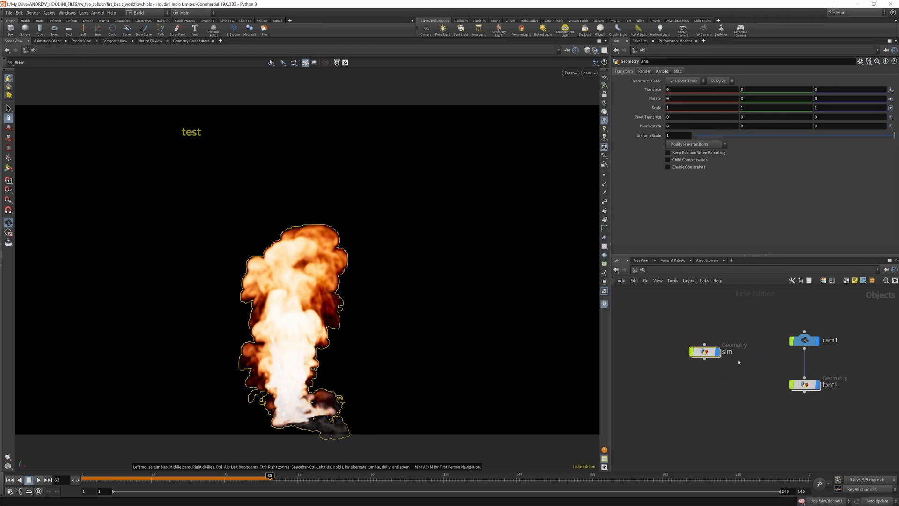
{"action": "double_click", "coordinate": [805, 384]}
{"action": "left_click", "coordinate": [702, 309]}
{"action": "left_click_drag", "start_coordinate": [703, 311], "coordinate": [706, 305]}
{"action": "right_click", "coordinate": [653, 104]}
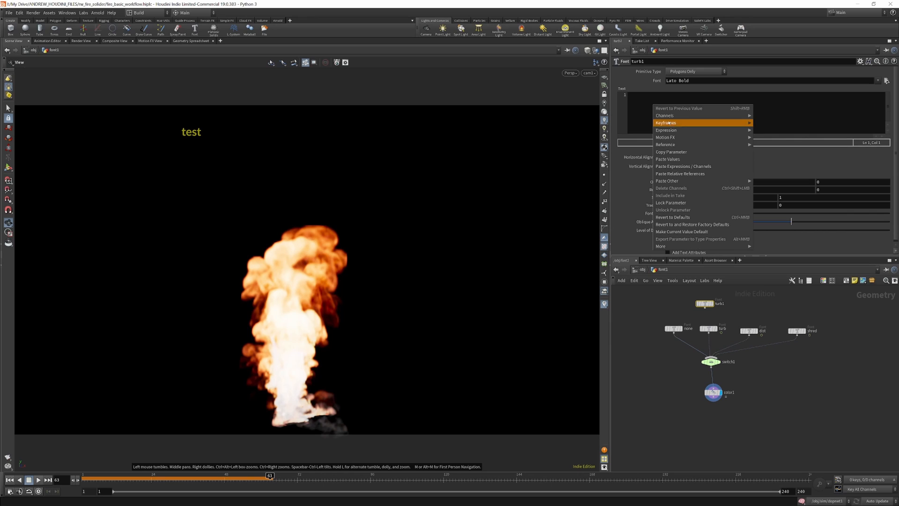
{"action": "left_click", "coordinate": [701, 173]}
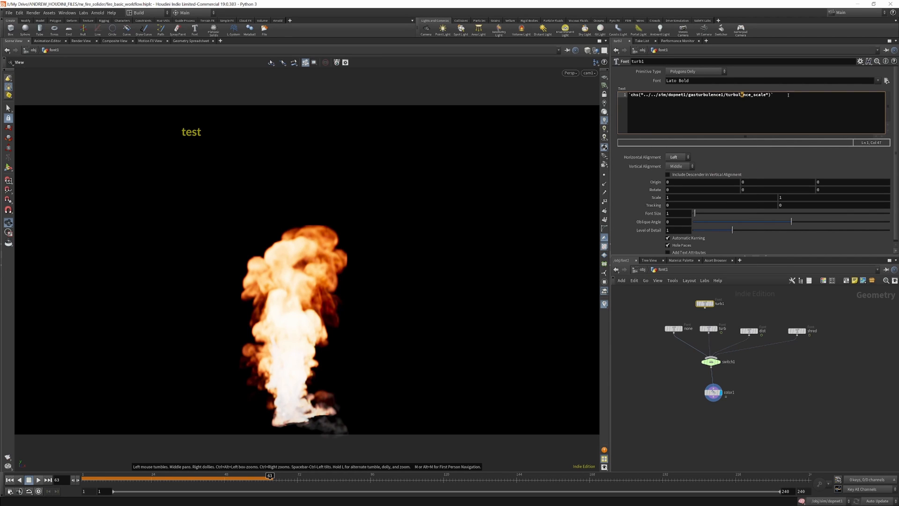
Compare the reference expression in turb1's text with the scale line in the turb font node's text.
{"action": "triple_click", "coordinate": [742, 94]}
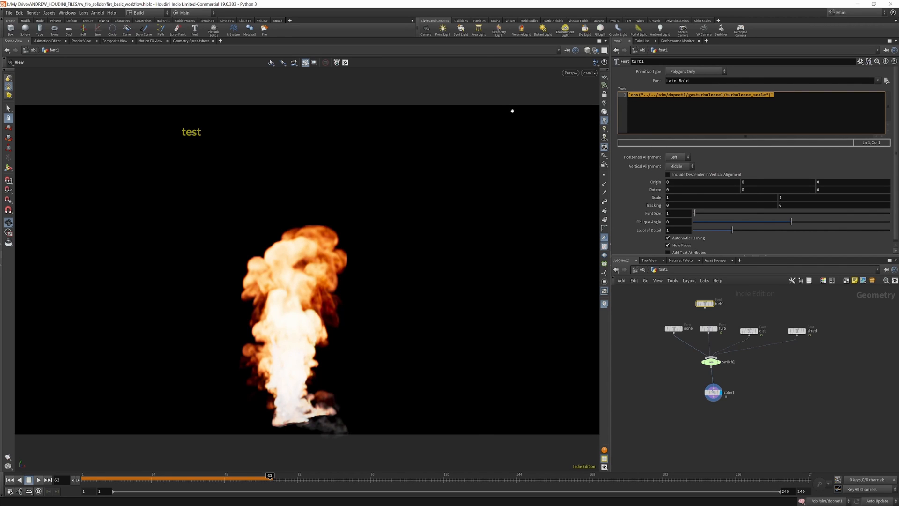
{"action": "scroll", "coordinate": [727, 329], "scroll_direction": "up", "scroll_amount": 2}
{"action": "scroll", "coordinate": [727, 329], "scroll_direction": "down", "scroll_amount": 2}
{"action": "scroll", "coordinate": [726, 330], "scroll_direction": "up", "scroll_amount": 2}
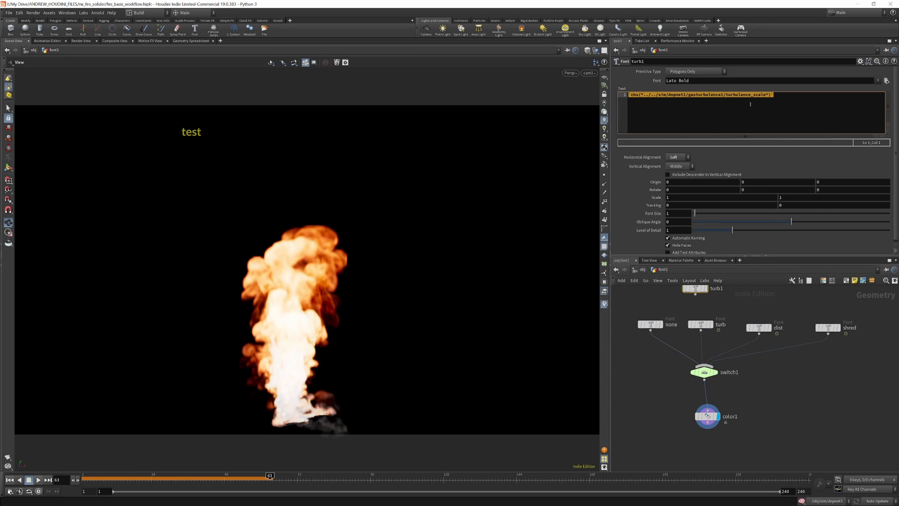
{"action": "left_click", "coordinate": [700, 324]}
{"action": "left_click_drag", "start_coordinate": [646, 115], "coordinate": [796, 119]}
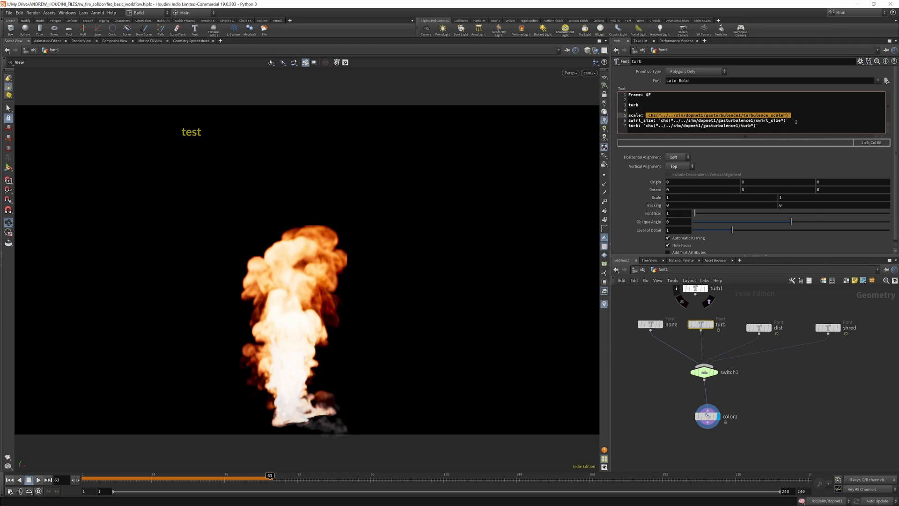
{"action": "left_click", "coordinate": [798, 420]}
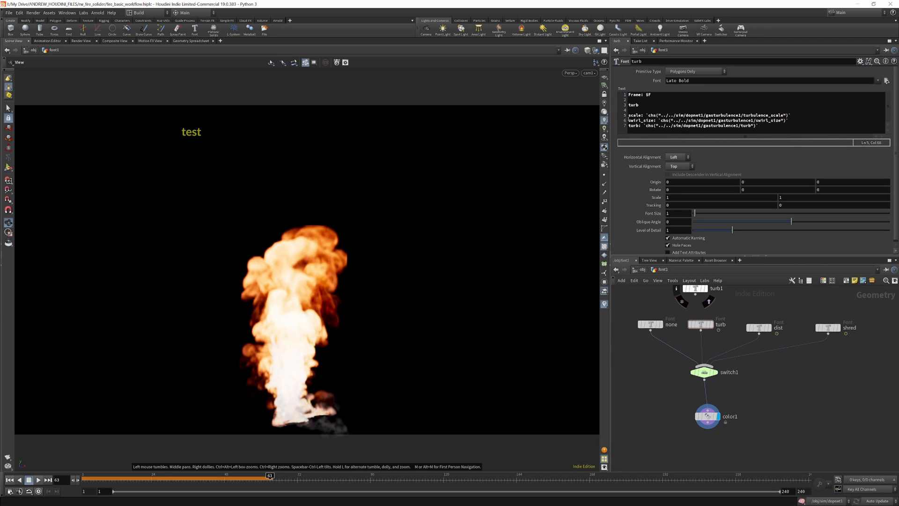
Return to the sim object's dopnet1 and toggle gasturbulence1's Visualize Turbulence option off and back on.
{"action": "scroll", "coordinate": [740, 340], "scroll_direction": "down", "scroll_amount": 3}
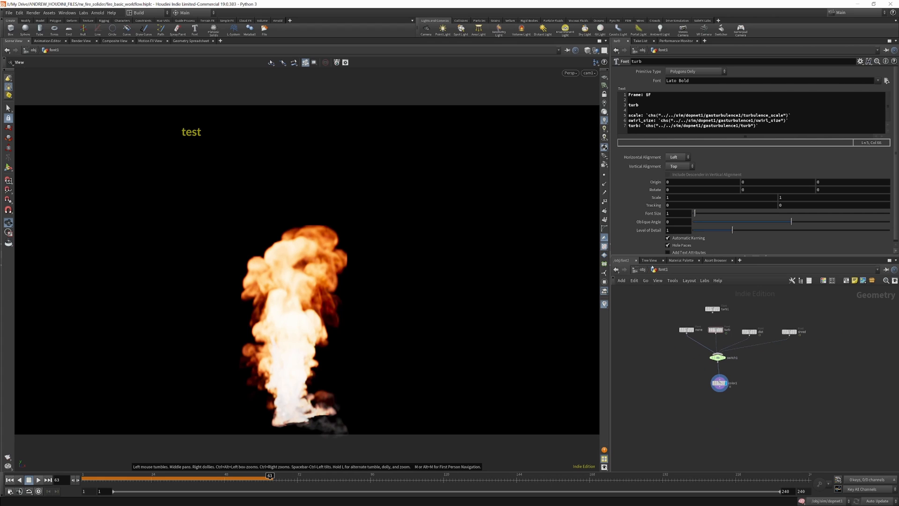
{"action": "key", "text": "u"}
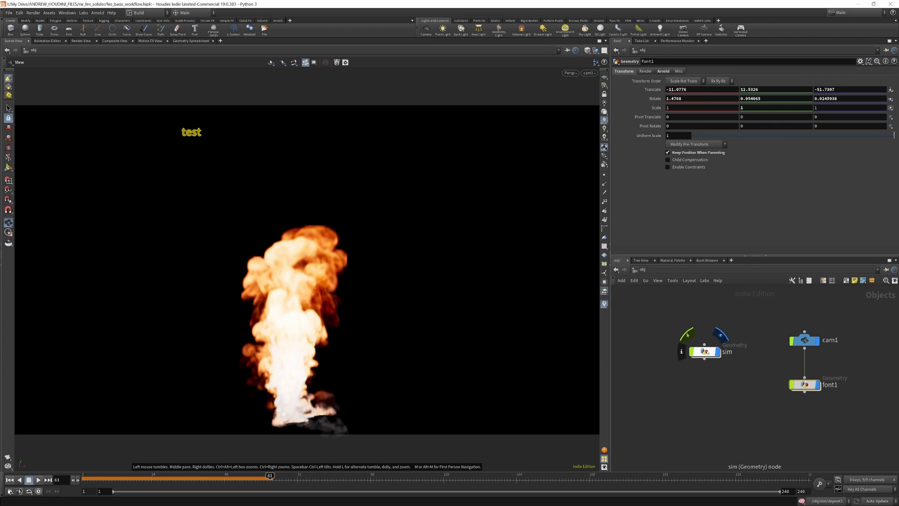
{"action": "double_click", "coordinate": [706, 352]}
{"action": "double_click", "coordinate": [758, 380]}
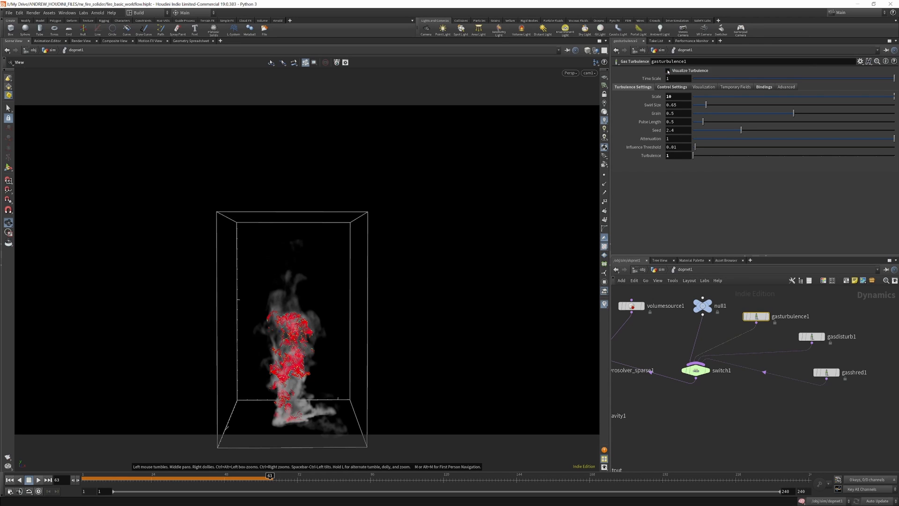
{"action": "left_click", "coordinate": [668, 71]}
{"action": "left_click", "coordinate": [668, 71]}
{"action": "scroll", "coordinate": [842, 362], "scroll_direction": "down", "scroll_amount": 3}
{"action": "scroll", "coordinate": [744, 366], "scroll_direction": "up", "scroll_amount": 2}
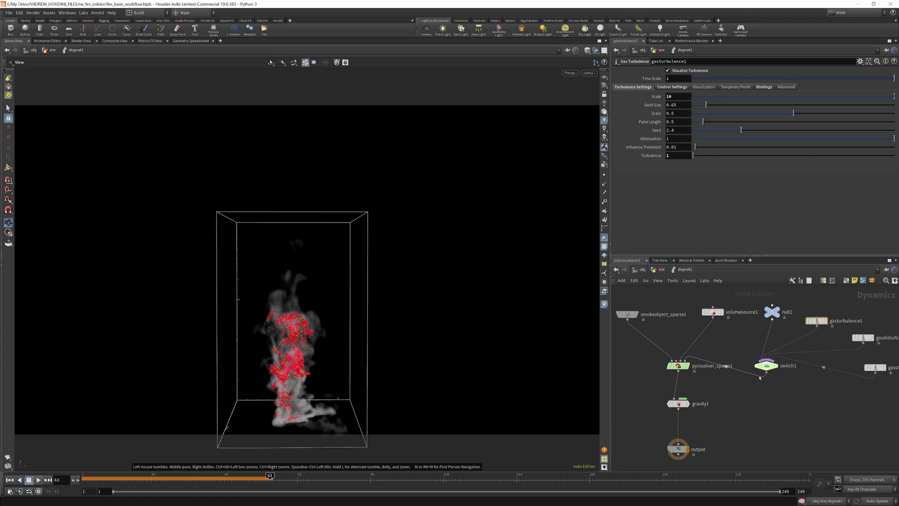
Replay the simulation to about frame 50, and connect gasturbulence1's output directly to pyrosolver_sparse1, replacing switch1.
{"action": "left_click", "coordinate": [9, 480]}
{"action": "left_click", "coordinate": [38, 480]}
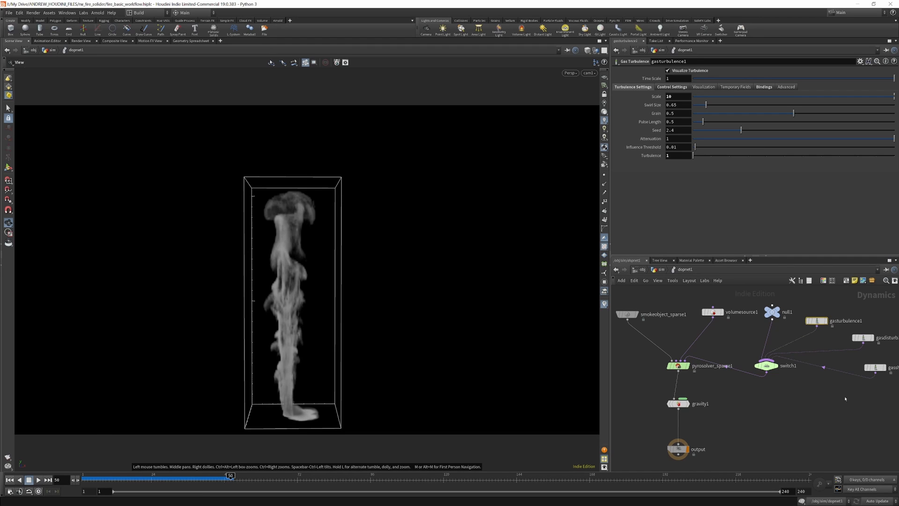
{"action": "left_click_drag", "start_coordinate": [818, 329], "coordinate": [685, 360]}
{"action": "left_click", "coordinate": [745, 385]}
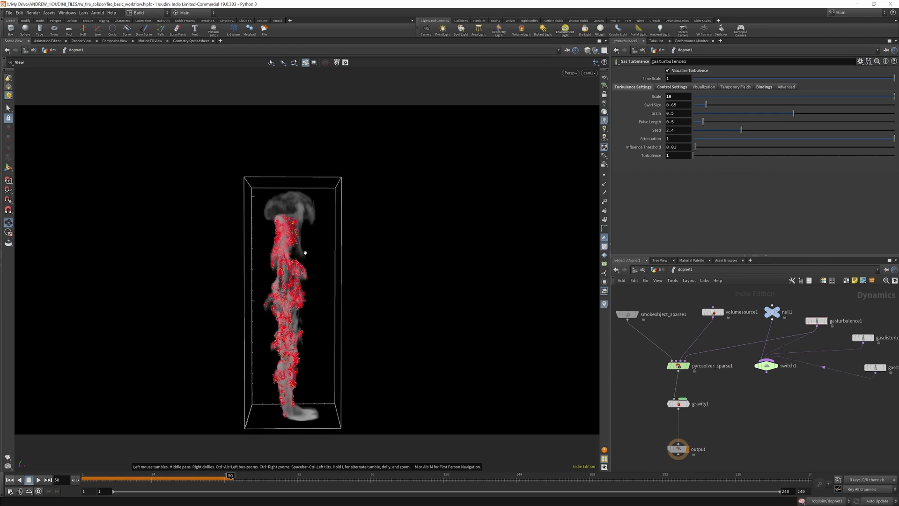
Briefly show gasdisturb1's visualization settings, and set gasturbulence1's Turbulence to 5.
{"action": "scroll", "coordinate": [775, 318], "scroll_direction": "down", "scroll_amount": 2}
{"action": "scroll", "coordinate": [839, 341], "scroll_direction": "up", "scroll_amount": 2}
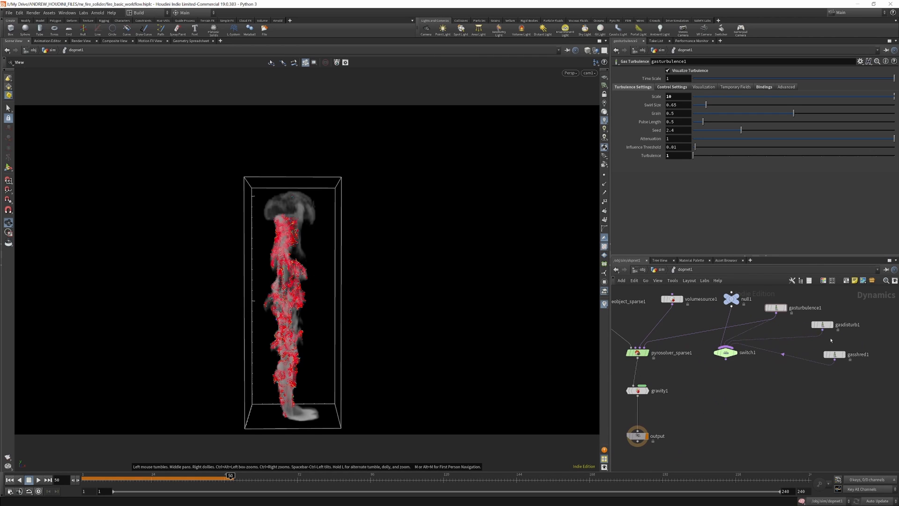
{"action": "left_click", "coordinate": [827, 325]}
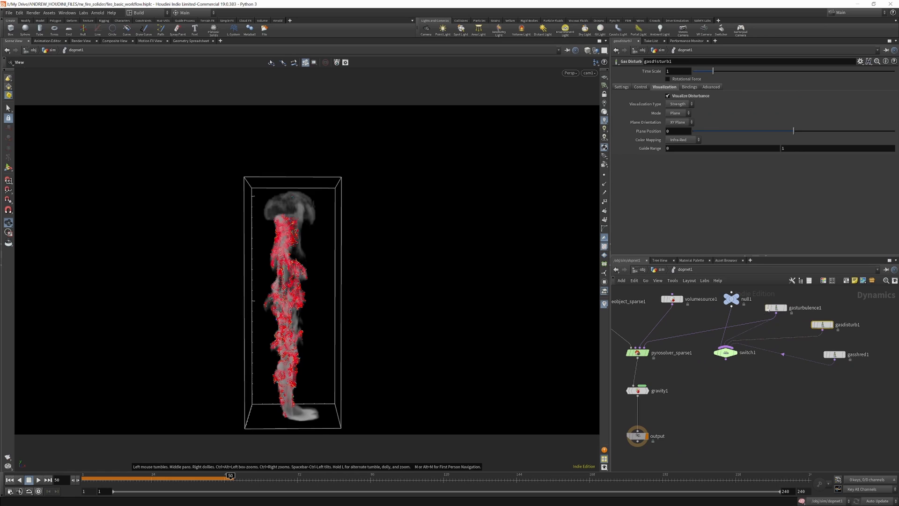
{"action": "left_click", "coordinate": [769, 309]}
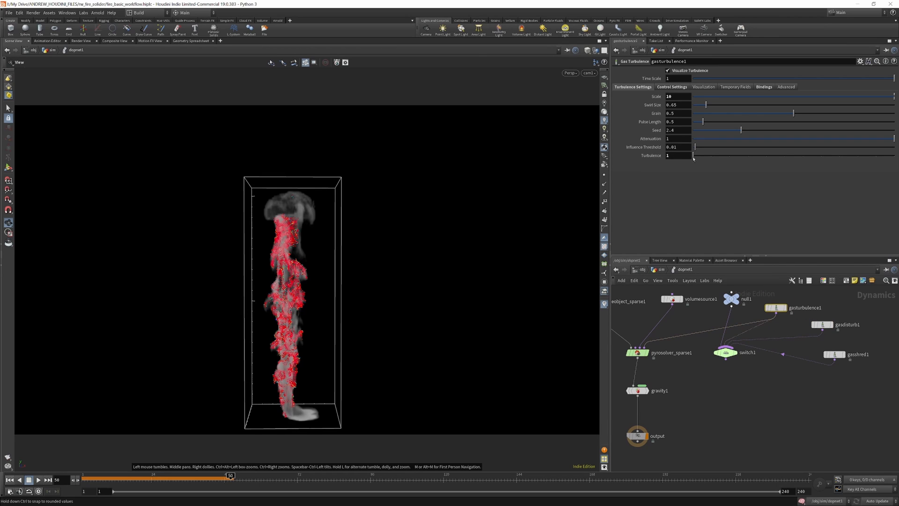
{"action": "mouse_move", "coordinate": [777, 308]}
{"action": "left_click_drag", "start_coordinate": [757, 156], "coordinate": [766, 155]}
Run the simulation from the first frame to about frame 42, and restart its playback from the beginning.
{"action": "left_click", "coordinate": [10, 480]}
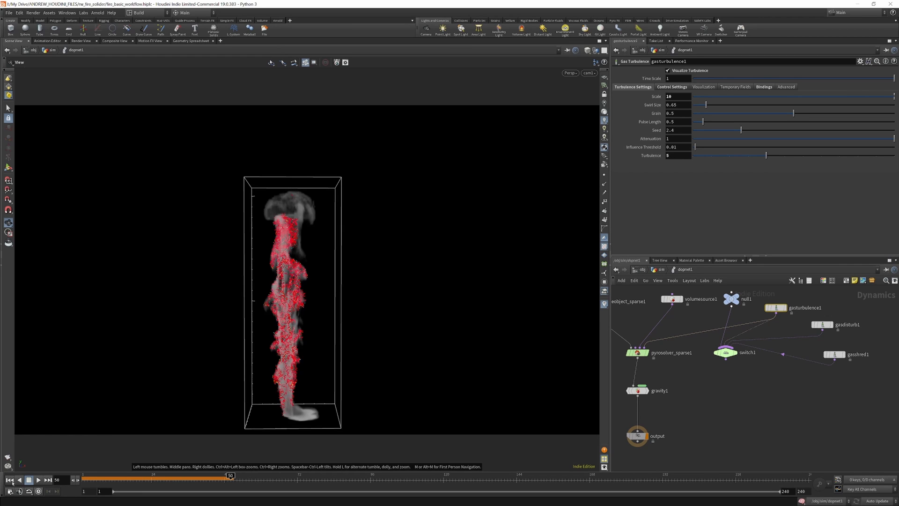
{"action": "left_click", "coordinate": [39, 480]}
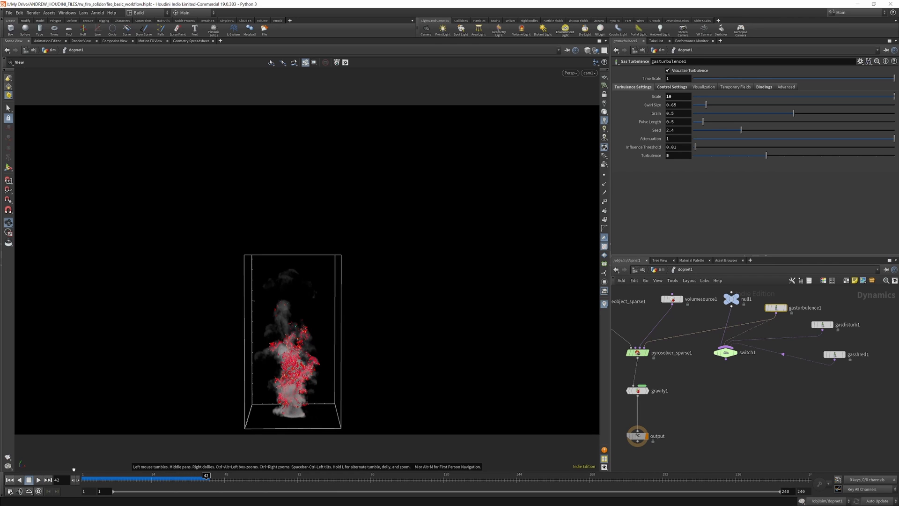
{"action": "left_click", "coordinate": [10, 480]}
{"action": "left_click", "coordinate": [39, 480]}
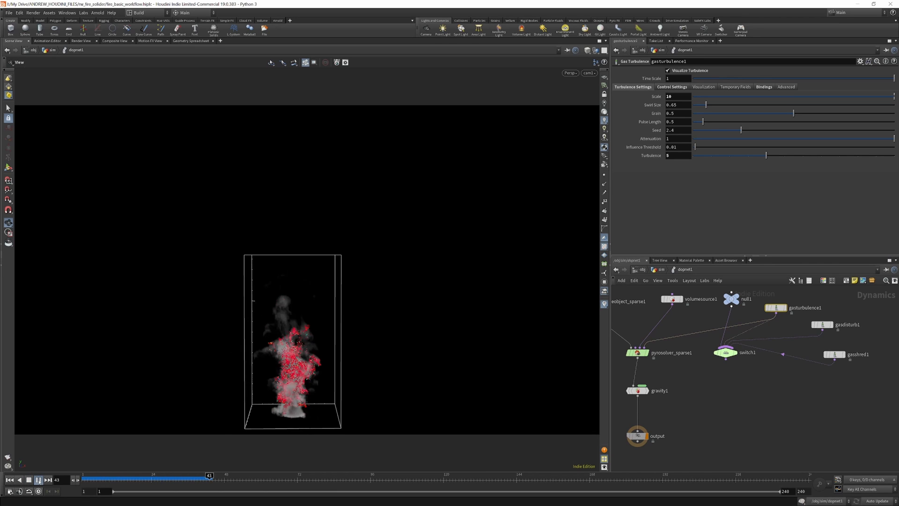
Stop the simulation at frame 51, set gasturbulence1's Turbulence to 1, and try a lower Scale before restoring it to 10.
{"action": "left_click", "coordinate": [39, 481]}
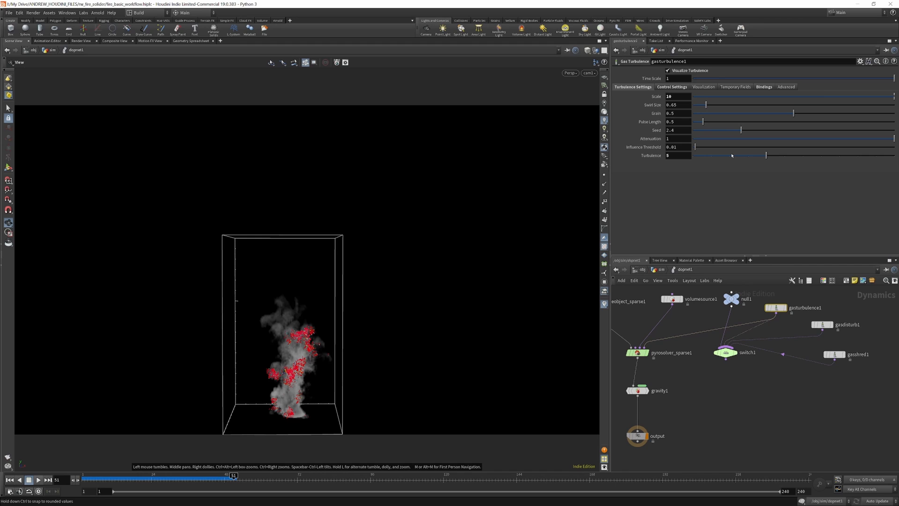
{"action": "left_click", "coordinate": [717, 155]}
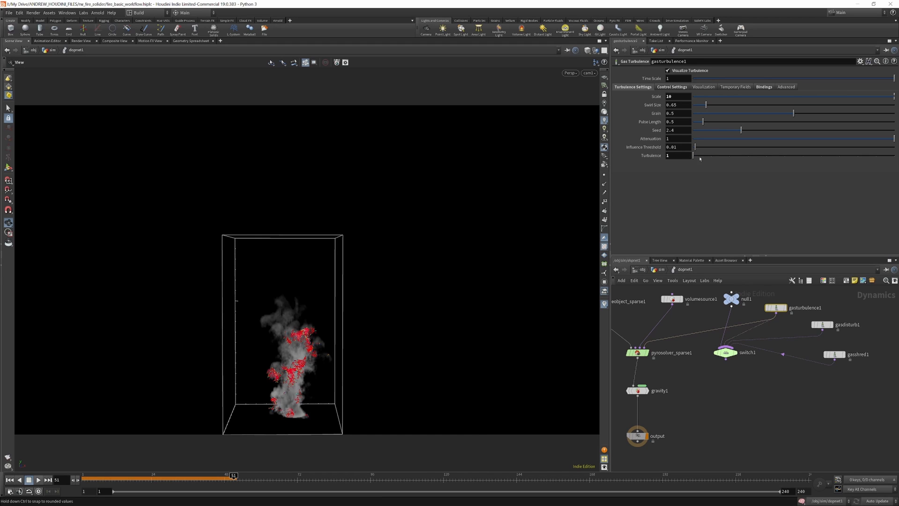
{"action": "left_click_drag", "start_coordinate": [742, 160], "coordinate": [686, 166]}
{"action": "left_click_drag", "start_coordinate": [739, 96], "coordinate": [781, 100]}
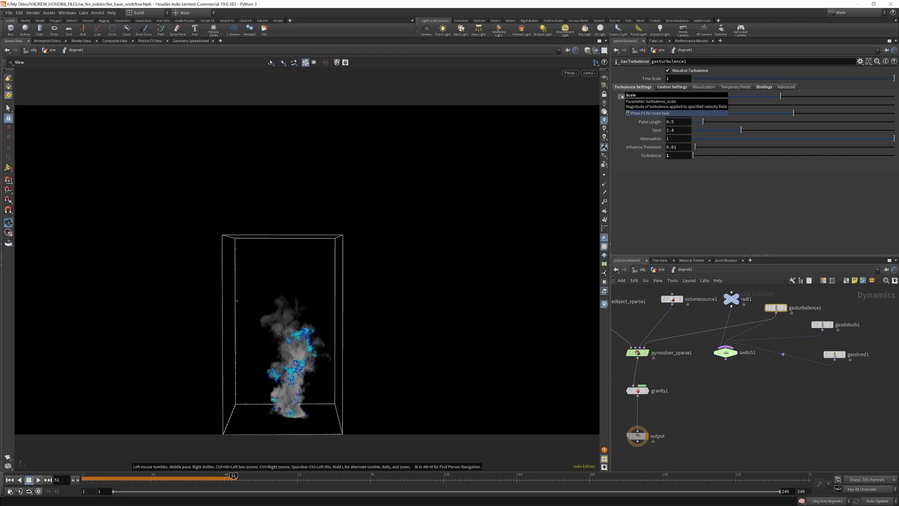
{"action": "middle_click", "coordinate": [622, 96], "text": "ctrl"}
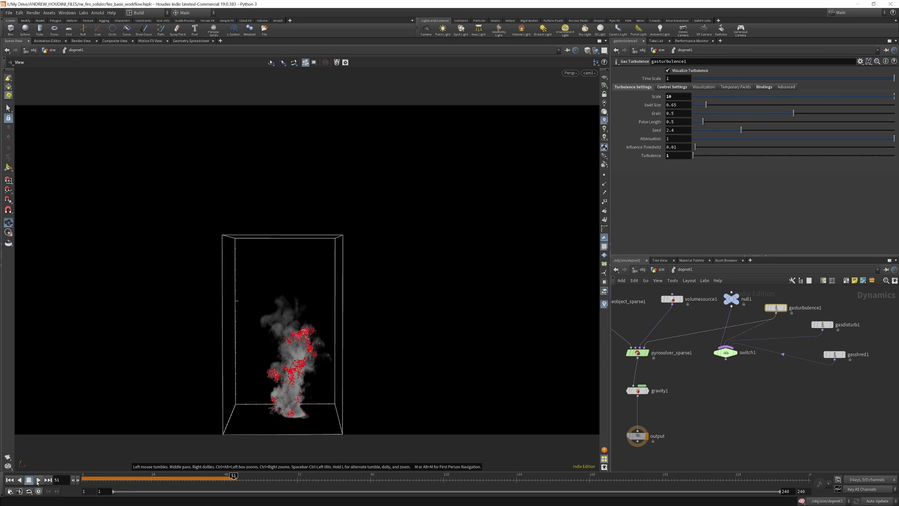
Run the simulation from the first frame and stop it at about frame 41.
{"action": "left_click", "coordinate": [9, 480]}
{"action": "left_click", "coordinate": [39, 481]}
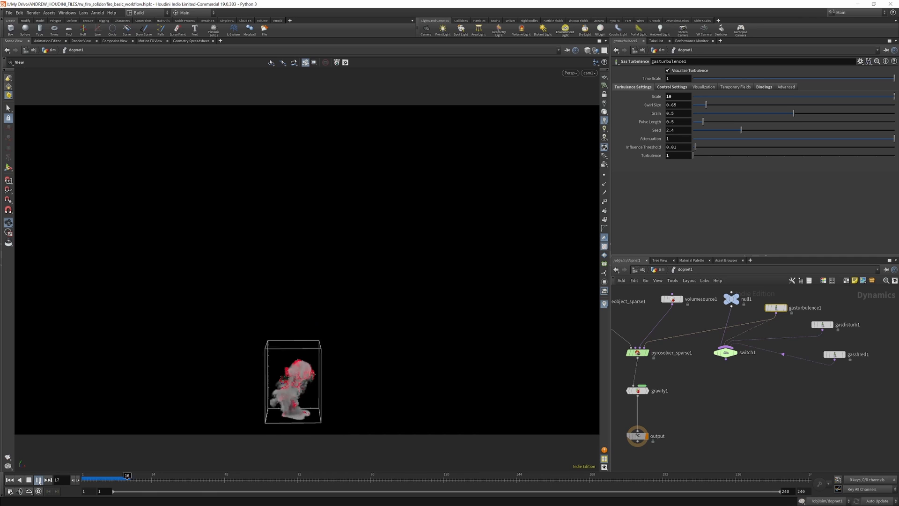
{"action": "left_click", "coordinate": [39, 480]}
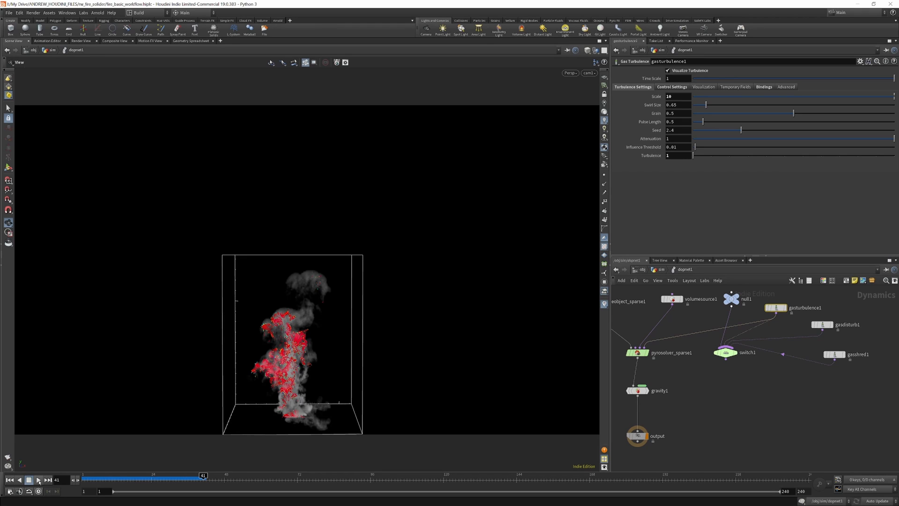
Look through the list of available micro solvers and review the solver nodes already in the network.
{"action": "scroll", "coordinate": [800, 404], "scroll_direction": "down", "scroll_amount": 3}
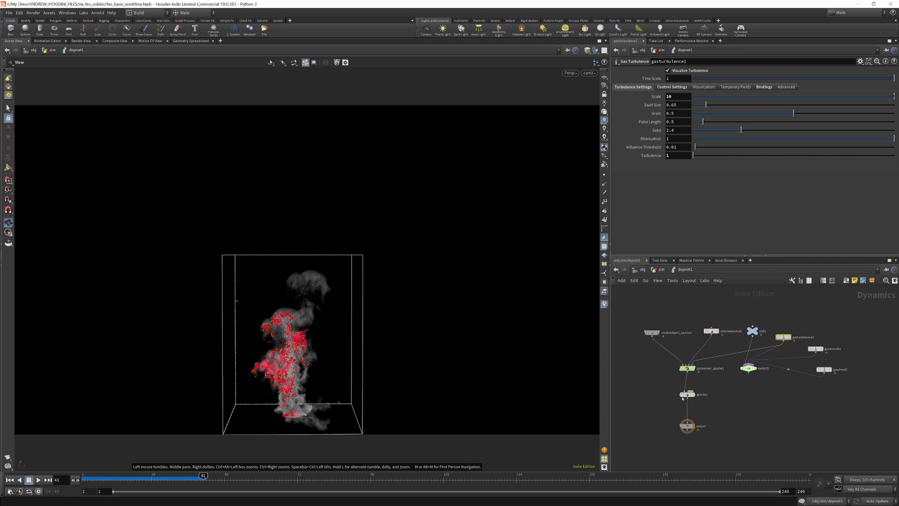
{"action": "key", "text": "Tab"}
{"action": "mouse_move", "coordinate": [768, 361]}
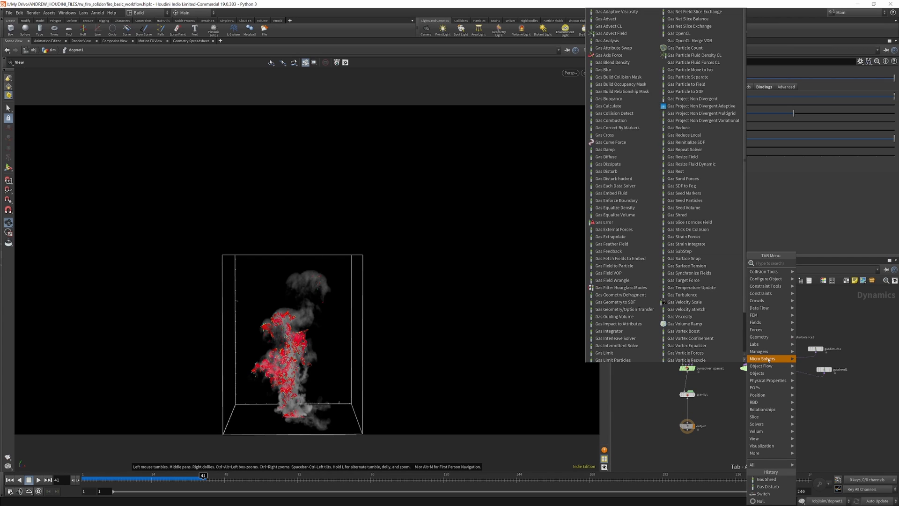
{"action": "scroll", "coordinate": [683, 201], "scroll_direction": "down", "scroll_amount": 1}
{"action": "scroll", "coordinate": [683, 202], "scroll_direction": "down", "scroll_amount": 5}
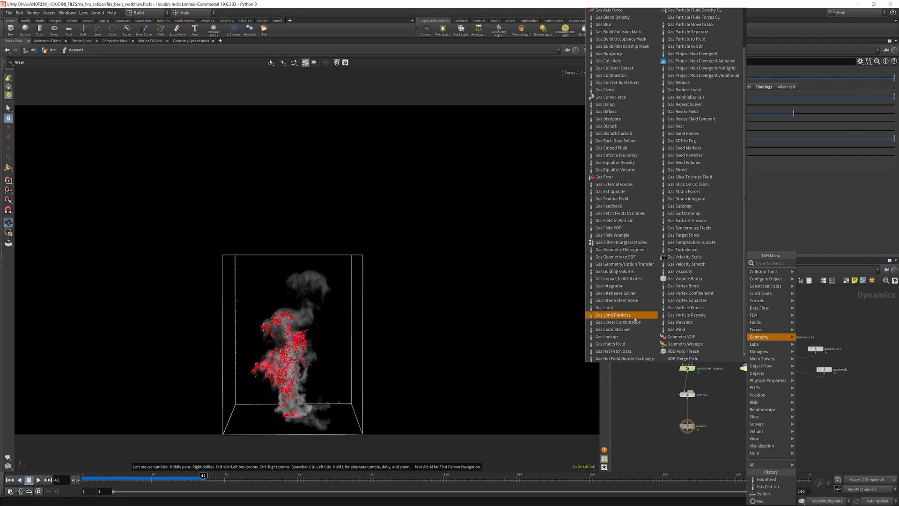
{"action": "scroll", "coordinate": [618, 161], "scroll_direction": "up", "scroll_amount": 6}
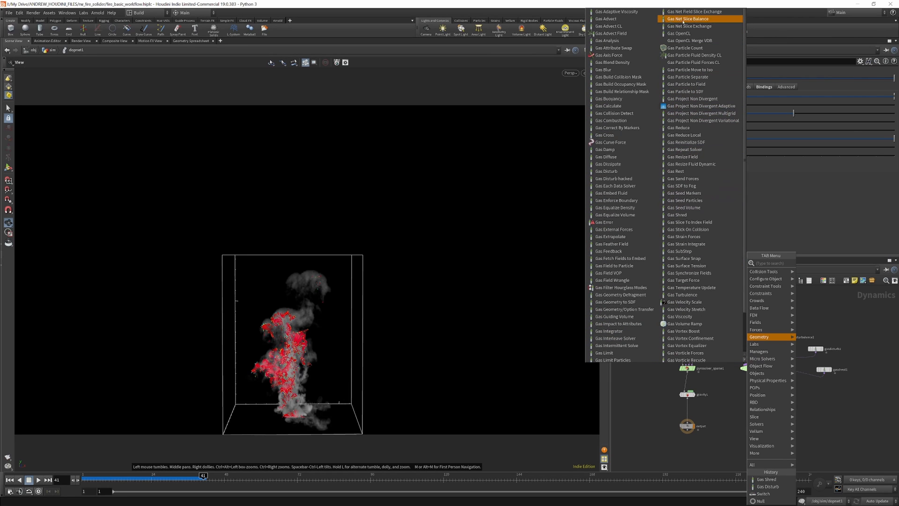
{"action": "scroll", "coordinate": [690, 320], "scroll_direction": "down", "scroll_amount": 6}
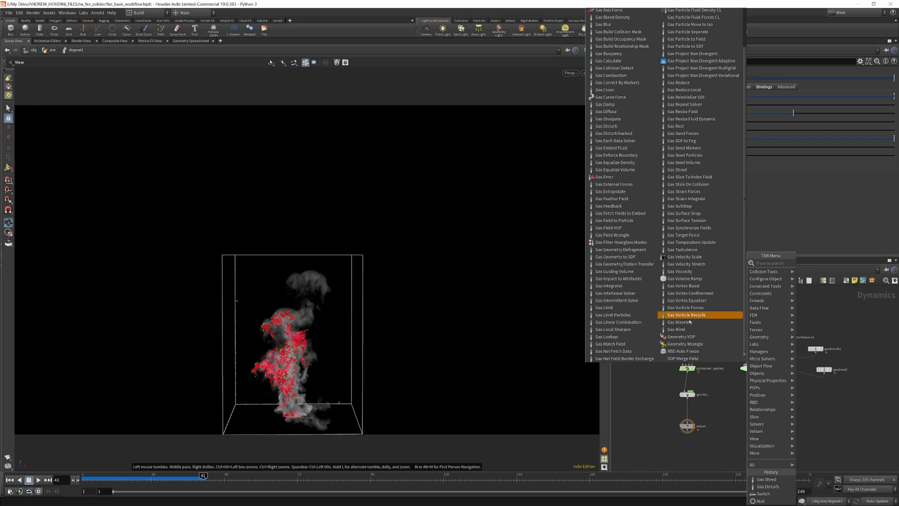
{"action": "left_click", "coordinate": [729, 395]}
{"action": "scroll", "coordinate": [807, 345], "scroll_direction": "up", "scroll_amount": 4}
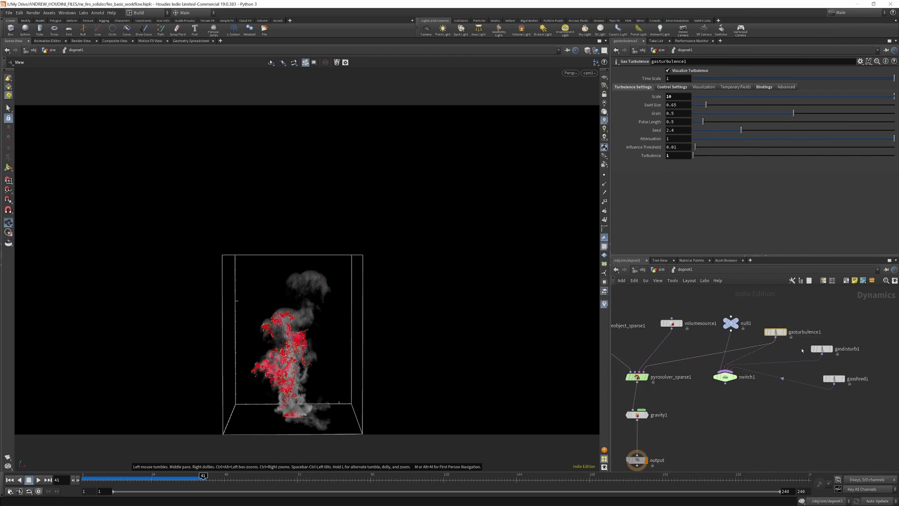
{"action": "scroll", "coordinate": [749, 322], "scroll_direction": "down", "scroll_amount": 4}
{"action": "scroll", "coordinate": [763, 328], "scroll_direction": "up", "scroll_amount": 4}
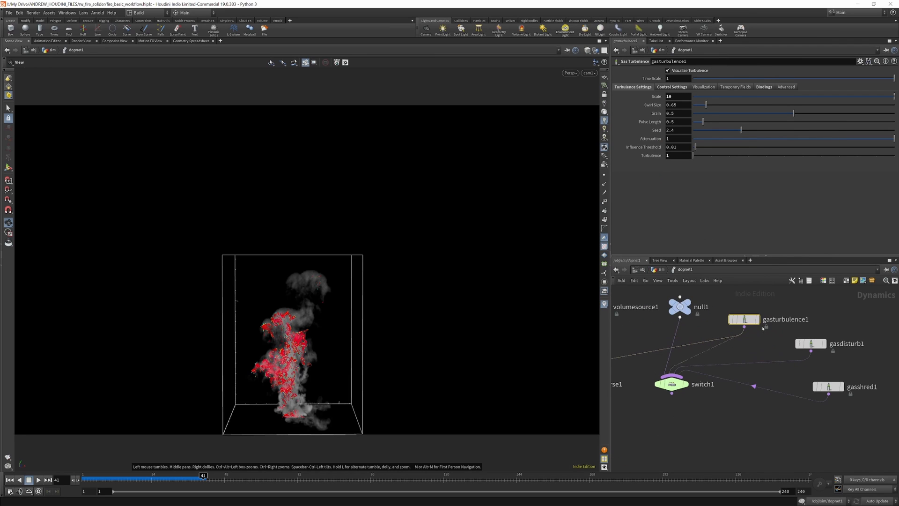
{"action": "scroll", "coordinate": [822, 340], "scroll_direction": "down", "scroll_amount": 4}
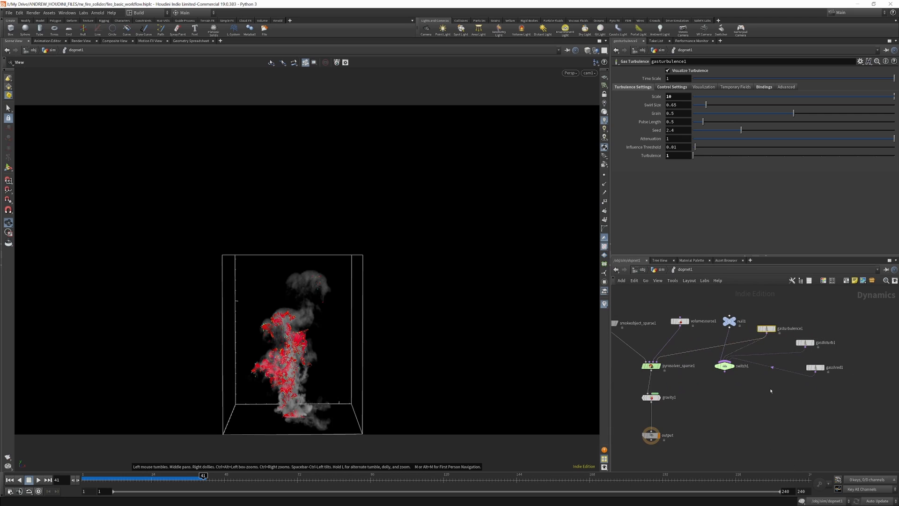
Add a Gas Vortex Confinement node and place it below gasshred1, unconnected.
{"action": "key", "text": "Tab"}
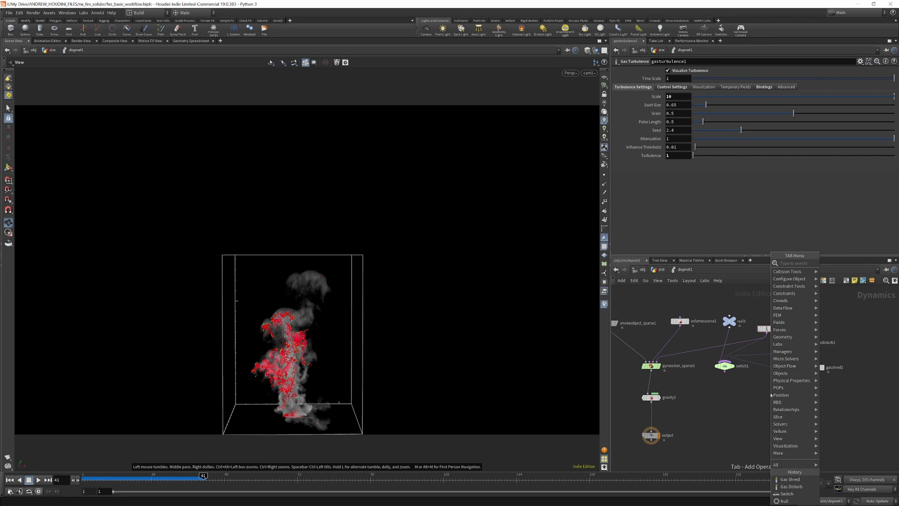
{"action": "type", "text": "VOR"}
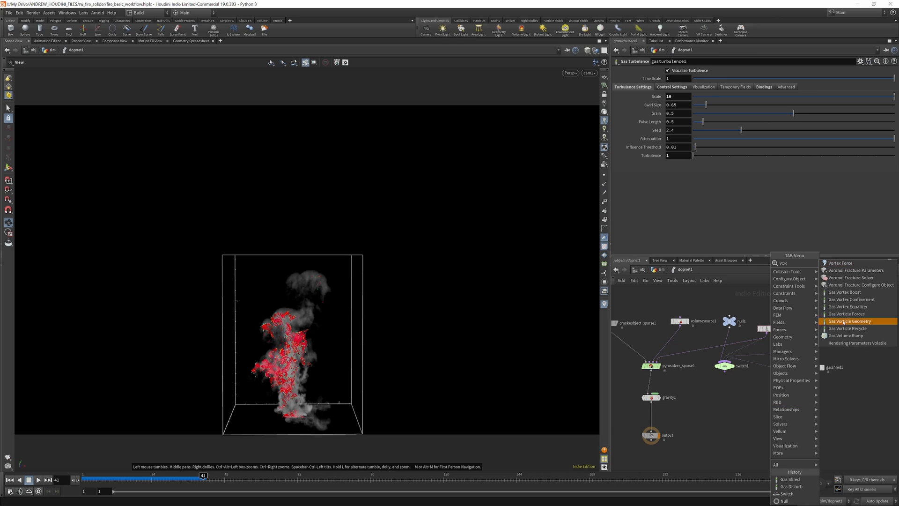
{"action": "left_click", "coordinate": [859, 300]}
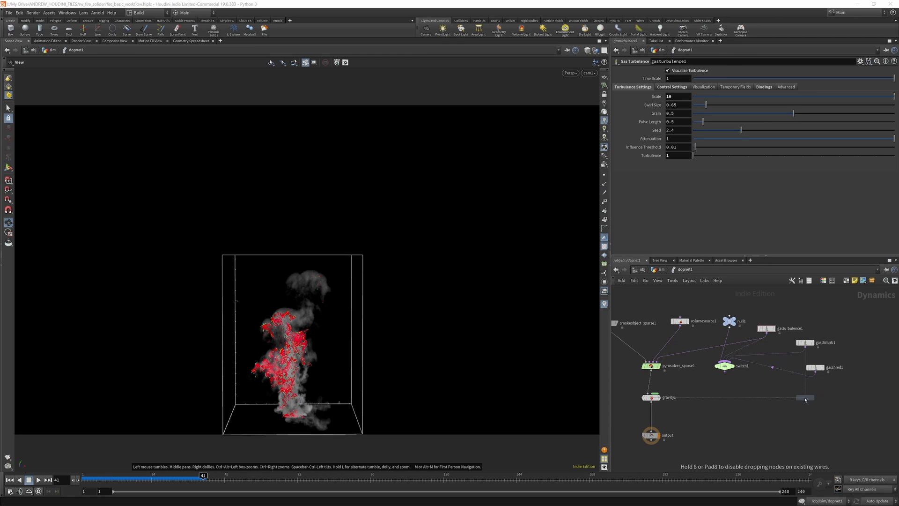
{"action": "left_click", "coordinate": [811, 400]}
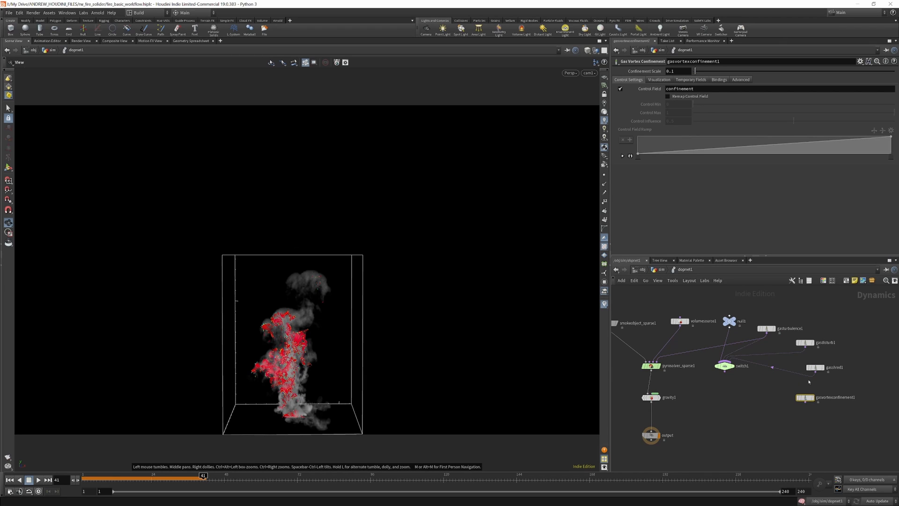
{"action": "left_click_drag", "start_coordinate": [807, 399], "coordinate": [816, 400]}
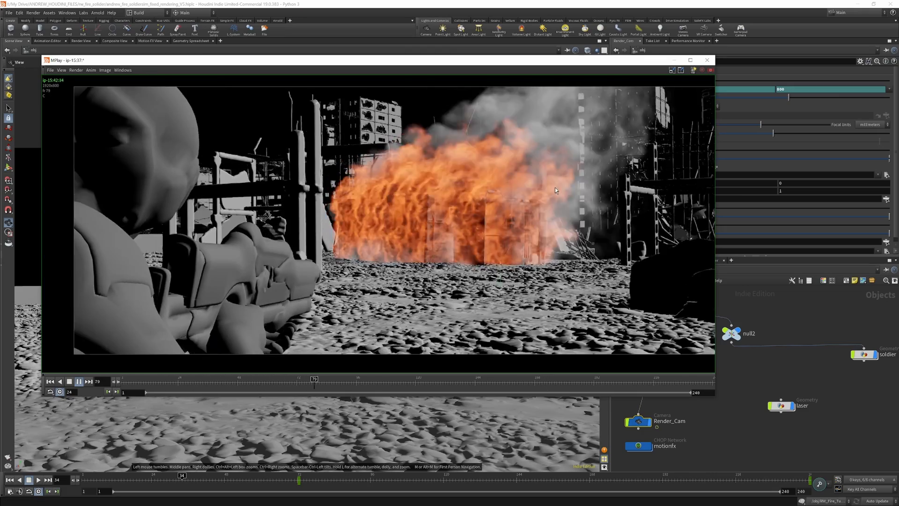
Close the MPlay flipbook and enter the RW_Fire_Tutorial geometry object's network.
{"action": "left_click", "coordinate": [707, 60]}
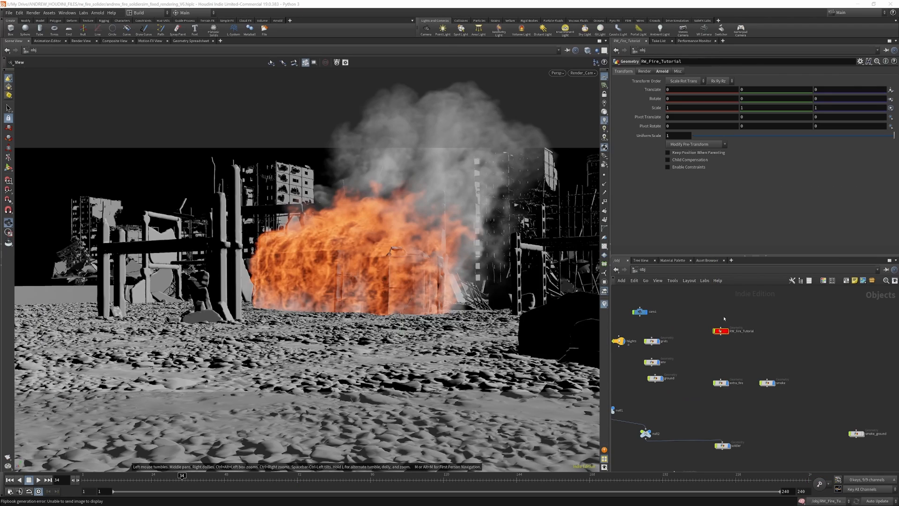
{"action": "scroll", "coordinate": [724, 319], "scroll_direction": "up", "scroll_amount": 5}
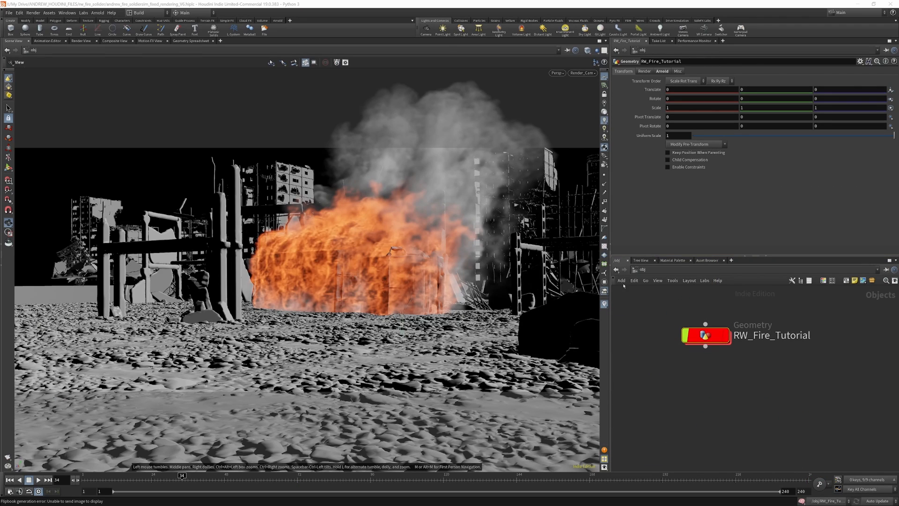
{"action": "mouse_move", "coordinate": [707, 336]}
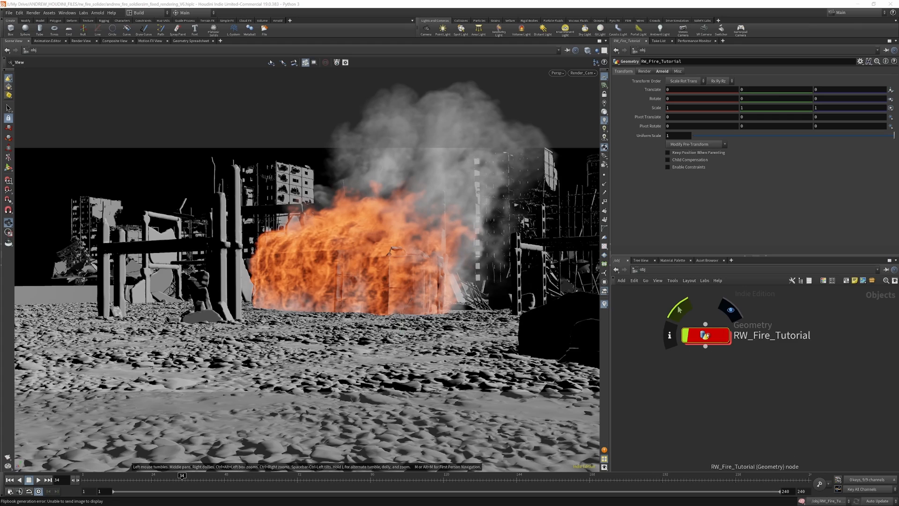
{"action": "double_click", "coordinate": [708, 336]}
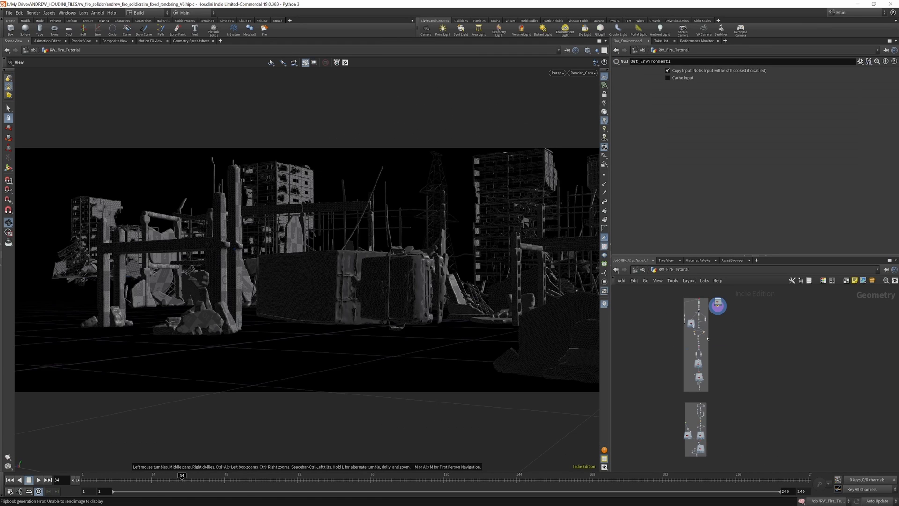
Examine the RW_Fire_Tutorial network, from the Out_Environment1 node to the start of the truck import chain.
{"action": "scroll", "coordinate": [707, 315], "scroll_direction": "up", "scroll_amount": 8}
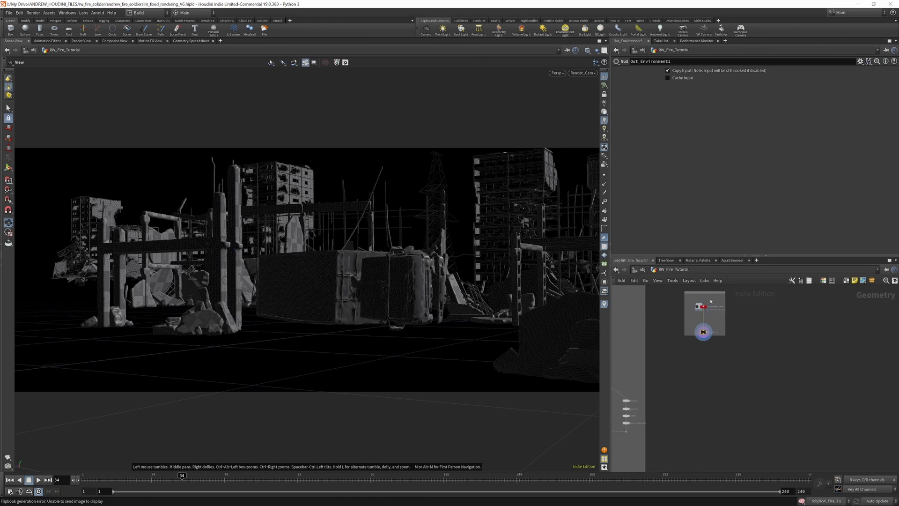
{"action": "mouse_move", "coordinate": [705, 314]}
{"action": "scroll", "coordinate": [705, 314], "scroll_direction": "down", "scroll_amount": 5}
{"action": "scroll", "coordinate": [696, 397], "scroll_direction": "up", "scroll_amount": 5}
{"action": "mouse_move", "coordinate": [696, 397]}
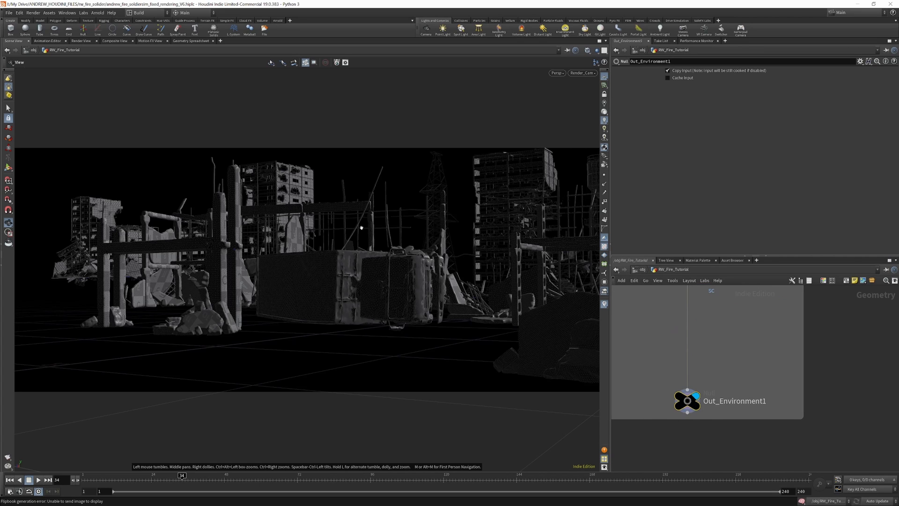
{"action": "scroll", "coordinate": [694, 336], "scroll_direction": "down", "scroll_amount": 6}
{"action": "scroll", "coordinate": [695, 336], "scroll_direction": "up", "scroll_amount": 8}
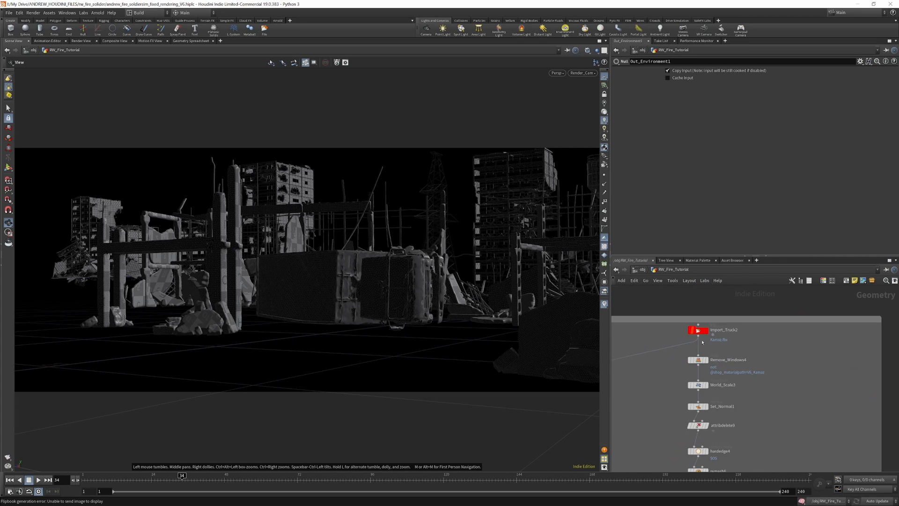
Display the Import_Truck2 node, show its file settings, and view the whole truck model.
{"action": "left_click", "coordinate": [706, 324]}
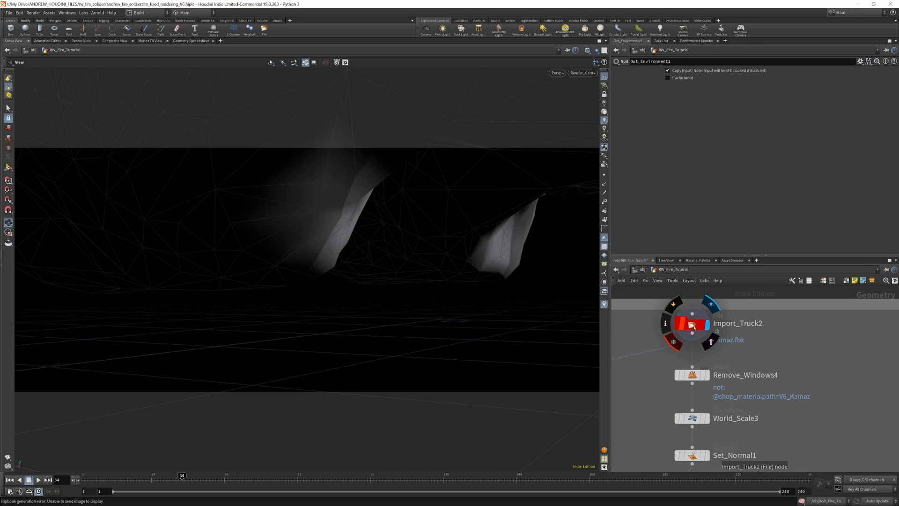
{"action": "left_click", "coordinate": [694, 327]}
{"action": "left_click_drag", "start_coordinate": [312, 285], "coordinate": [264, 349]}
{"action": "scroll", "coordinate": [264, 349], "scroll_direction": "down", "scroll_amount": 5}
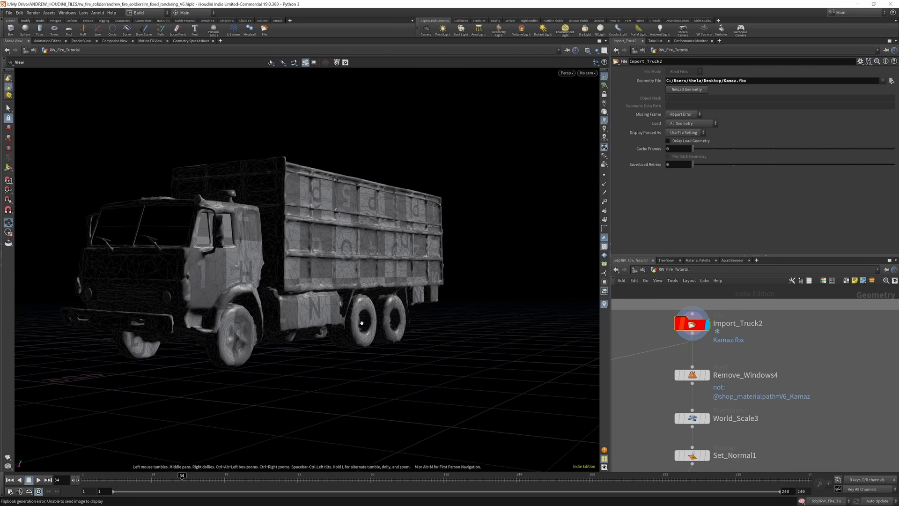
Display the World_Scale3 node's result and look at the truck through Render_Cam.
{"action": "scroll", "coordinate": [709, 323], "scroll_direction": "down", "scroll_amount": 3}
{"action": "scroll", "coordinate": [698, 364], "scroll_direction": "up", "scroll_amount": 3}
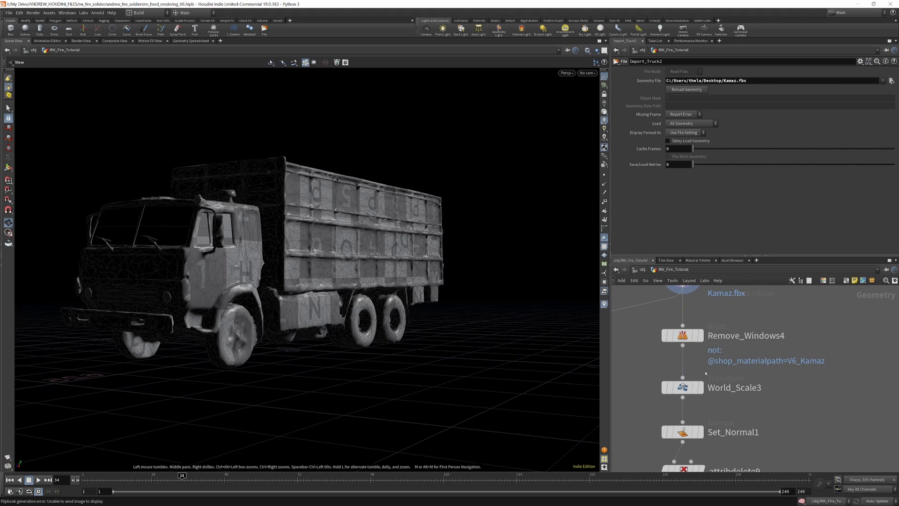
{"action": "left_click", "coordinate": [702, 366]}
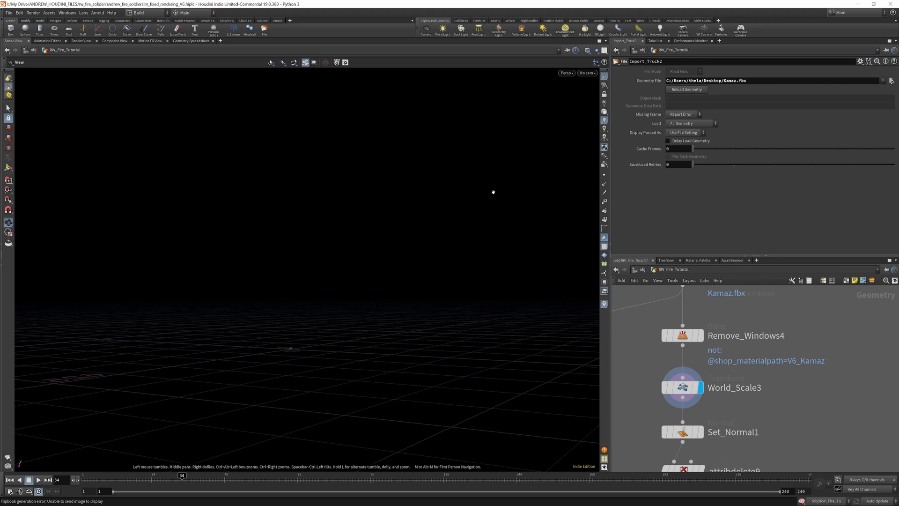
{"action": "left_click", "coordinate": [591, 73]}
{"action": "left_click", "coordinate": [604, 106]}
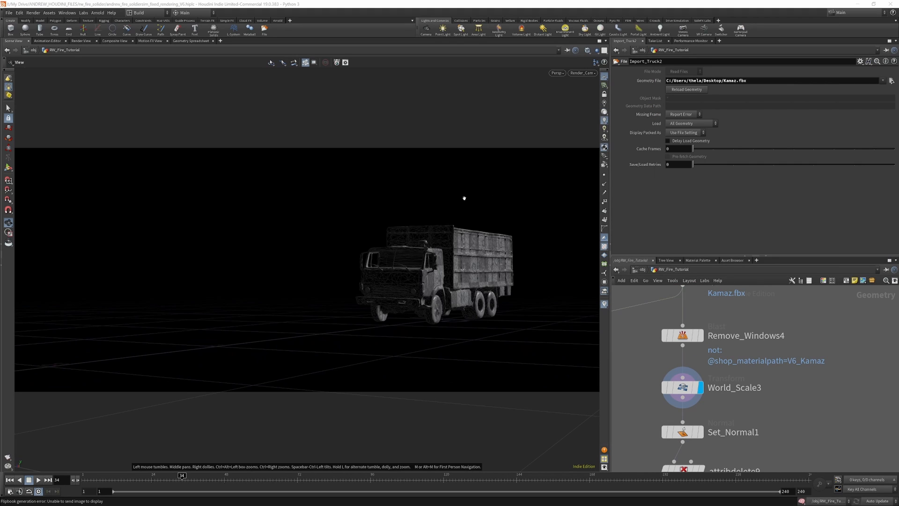
Show Remove_Windows4's settings and toggle its bypass on and off twice to compare the truck with and without windows.
{"action": "left_click", "coordinate": [702, 338]}
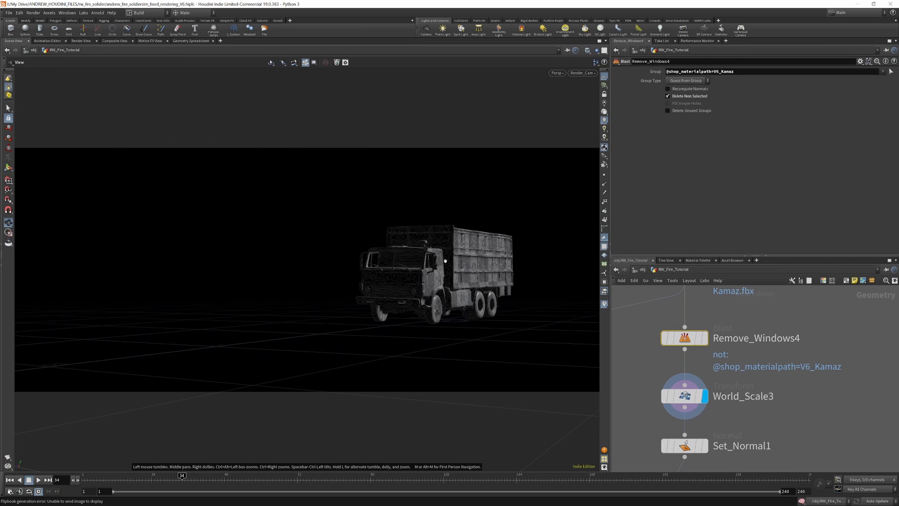
{"action": "left_click_drag", "start_coordinate": [445, 261], "coordinate": [418, 260]}
{"action": "mouse_move", "coordinate": [679, 337]}
{"action": "left_click", "coordinate": [663, 315]}
{"action": "left_click", "coordinate": [663, 315]}
{"action": "left_click", "coordinate": [663, 314]}
{"action": "left_click", "coordinate": [663, 314]}
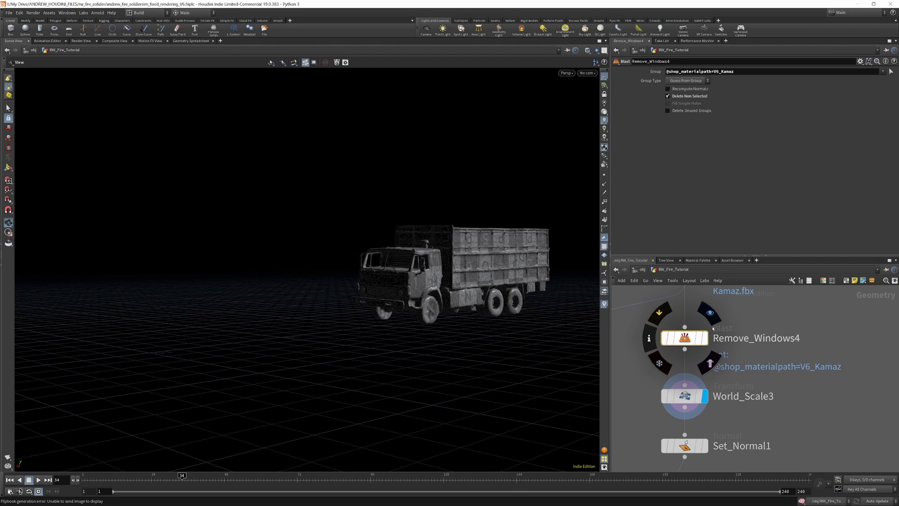
Show Set_Normal1's settings and display its result in the viewport.
{"action": "scroll", "coordinate": [712, 332], "scroll_direction": "down", "scroll_amount": 5}
{"action": "scroll", "coordinate": [713, 384], "scroll_direction": "up", "scroll_amount": 5}
{"action": "left_click", "coordinate": [685, 355]}
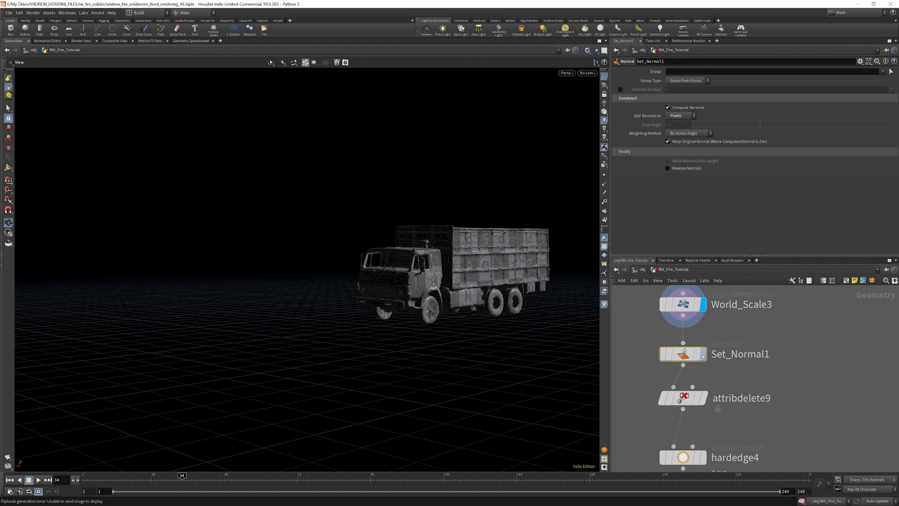
{"action": "left_click", "coordinate": [704, 355]}
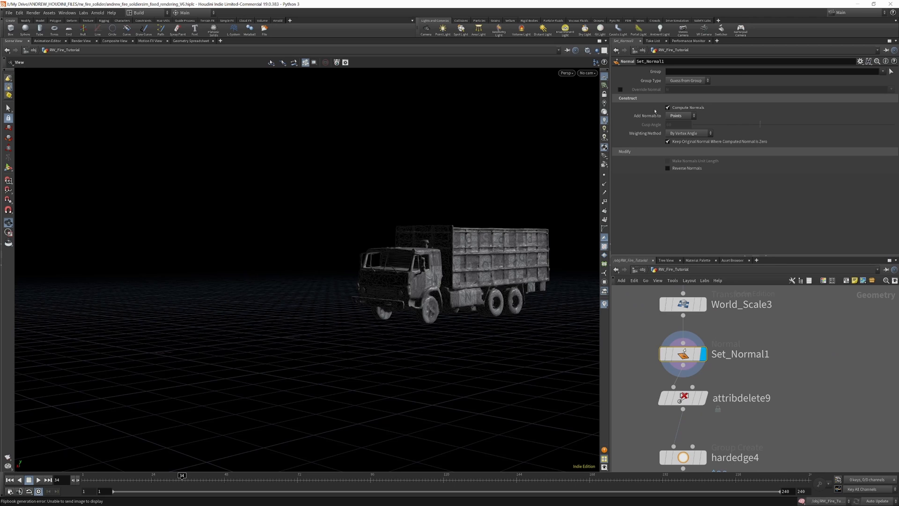
Display the attribdelete9 node's result in the viewport and show its attribute deletion settings.
{"action": "scroll", "coordinate": [708, 300], "scroll_direction": "down", "scroll_amount": 4}
{"action": "scroll", "coordinate": [709, 355], "scroll_direction": "up", "scroll_amount": 4}
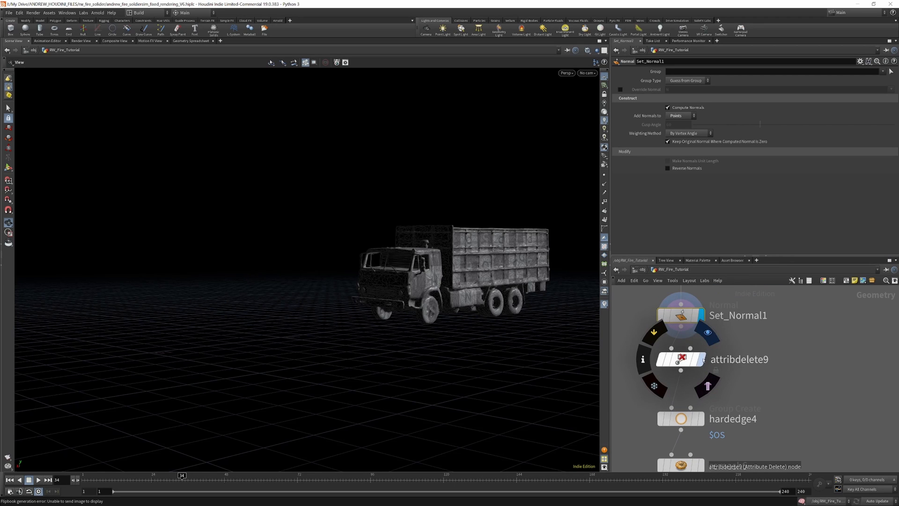
{"action": "left_click", "coordinate": [707, 334]}
{"action": "left_click", "coordinate": [682, 360]}
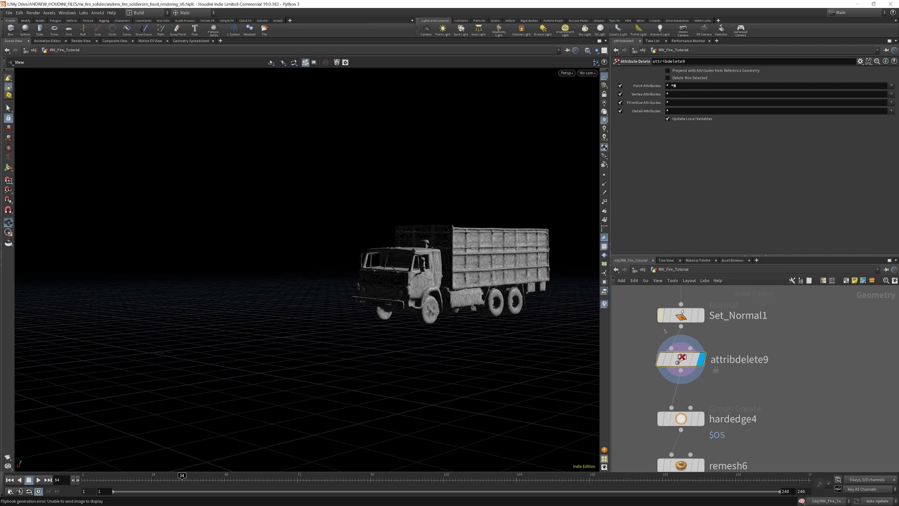
{"action": "left_click_drag", "start_coordinate": [682, 359], "coordinate": [682, 364]}
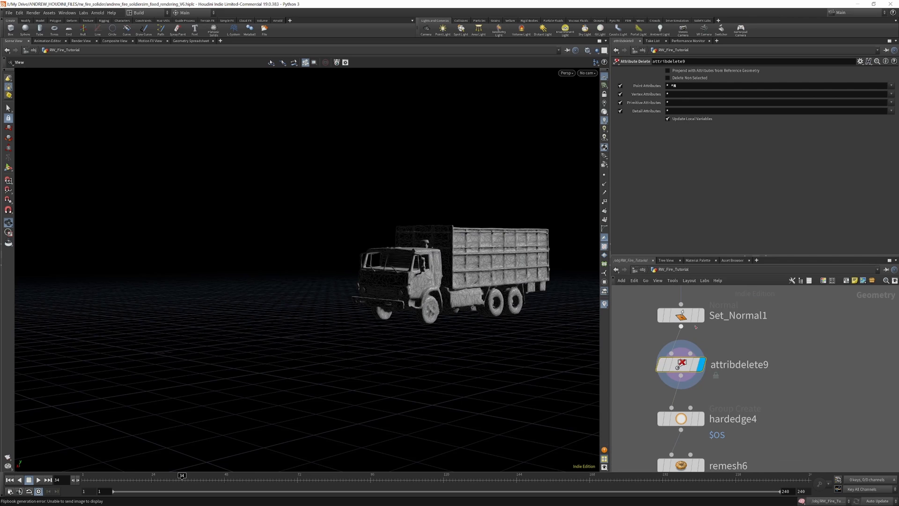
Compare the geometry attributes before and after the deletion by viewing the node info of Set_Normal1 and attribdelete9.
{"action": "left_click", "coordinate": [701, 316]}
{"action": "left_click", "coordinate": [646, 315]}
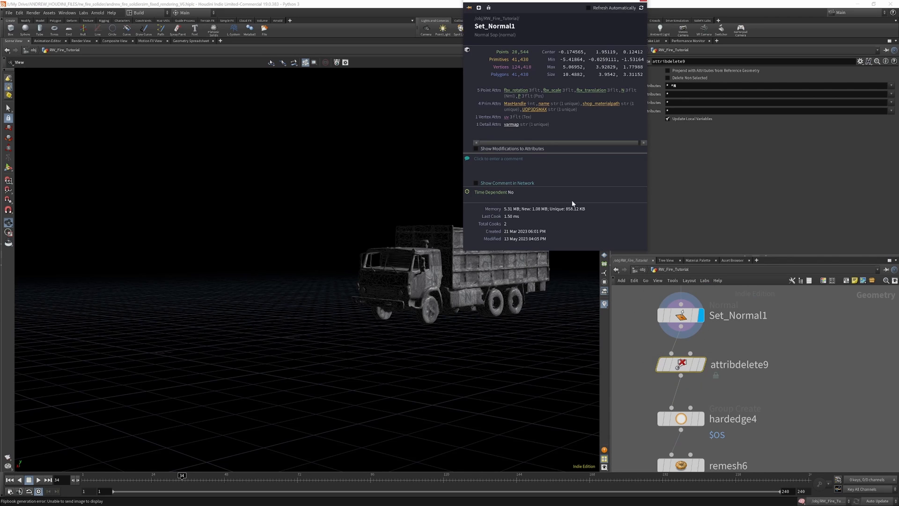
{"action": "left_click", "coordinate": [702, 364]}
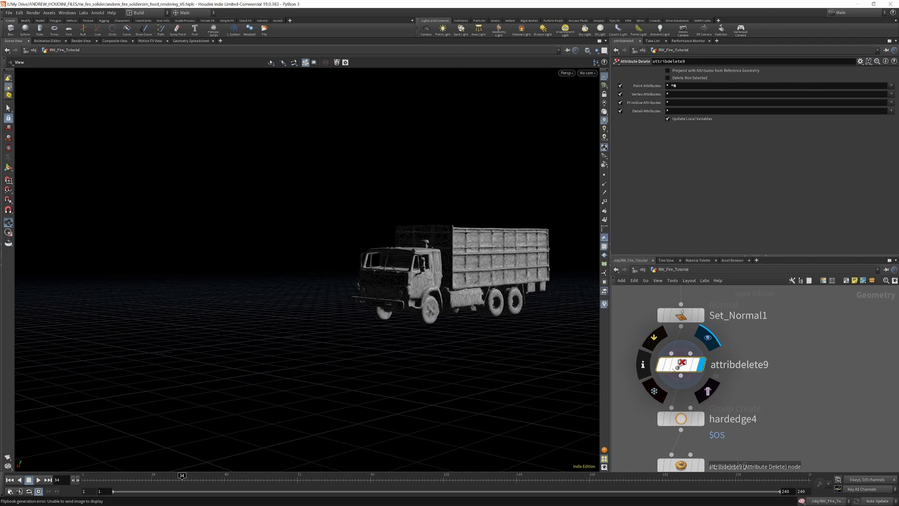
{"action": "left_click", "coordinate": [645, 366]}
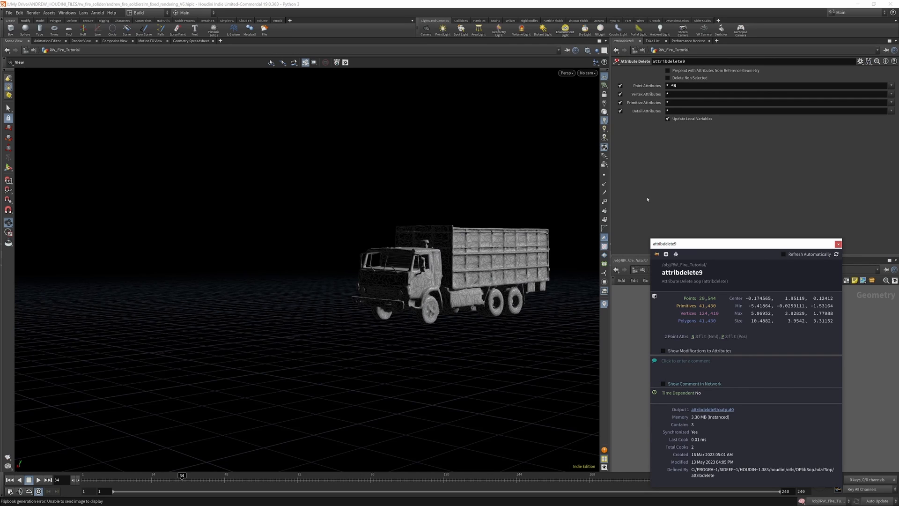
{"action": "left_click", "coordinate": [645, 338]}
Display hardedge4's edge group and settings, try a slightly higher Min Edge Angle, and set it back to 20.
{"action": "scroll", "coordinate": [731, 329], "scroll_direction": "down", "scroll_amount": 3}
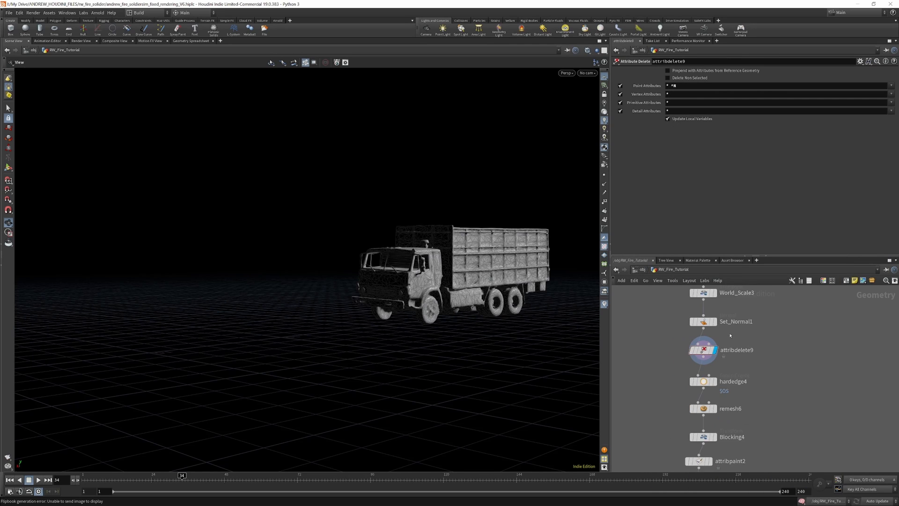
{"action": "scroll", "coordinate": [724, 385], "scroll_direction": "up", "scroll_amount": 3}
{"action": "left_click", "coordinate": [707, 378]}
{"action": "left_click", "coordinate": [692, 381]}
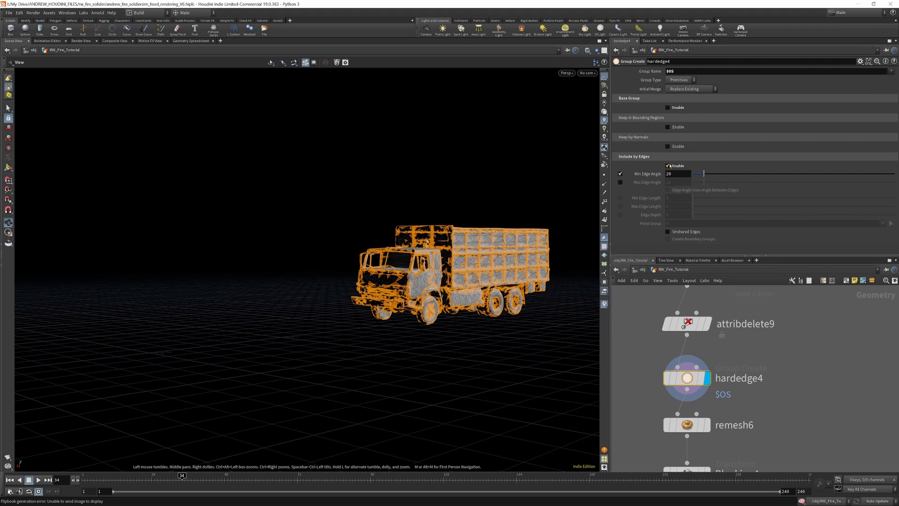
{"action": "mouse_move", "coordinate": [706, 174]}
{"action": "left_mouse_down"}
{"action": "mouse_move", "coordinate": [748, 174]}
{"action": "mouse_move", "coordinate": [706, 182]}
{"action": "left_mouse_up"}
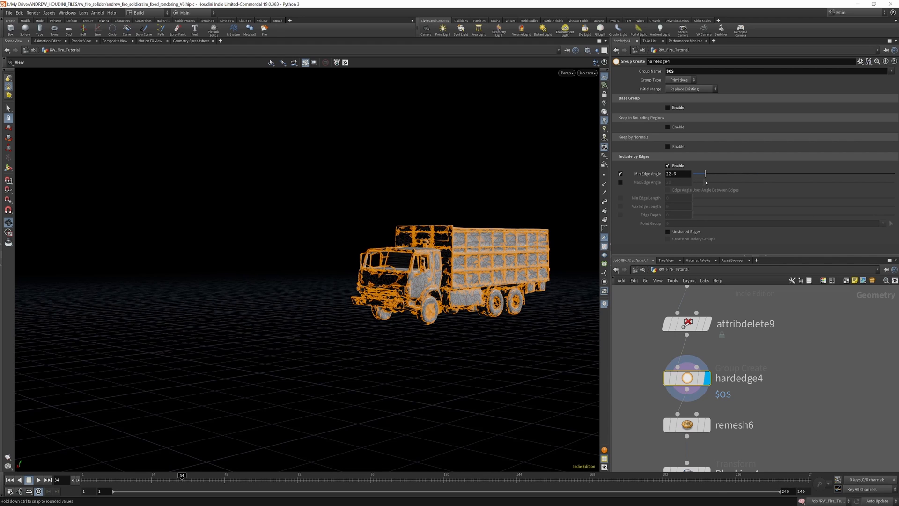
{"action": "type", "text": "2"}
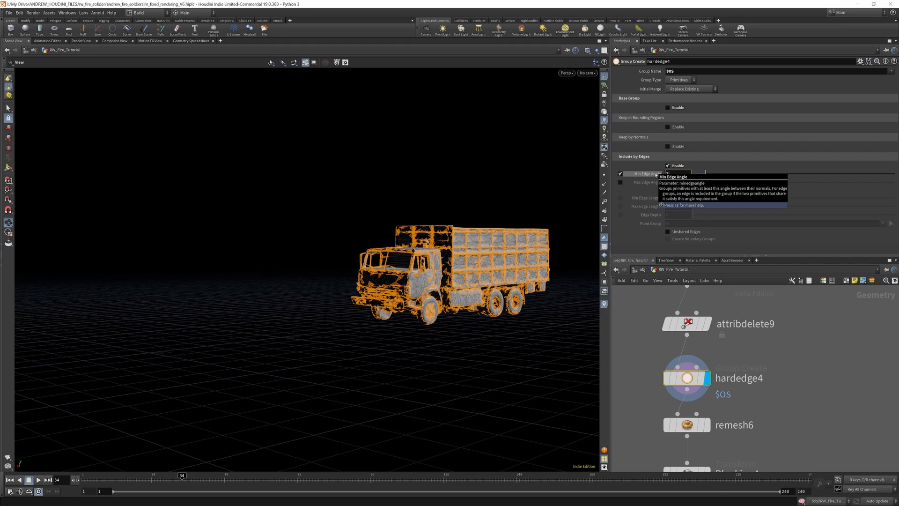
Display the remesh6 node's result with its settings and clear its Hard Edges Group.
{"action": "scroll", "coordinate": [716, 312], "scroll_direction": "down", "scroll_amount": 4}
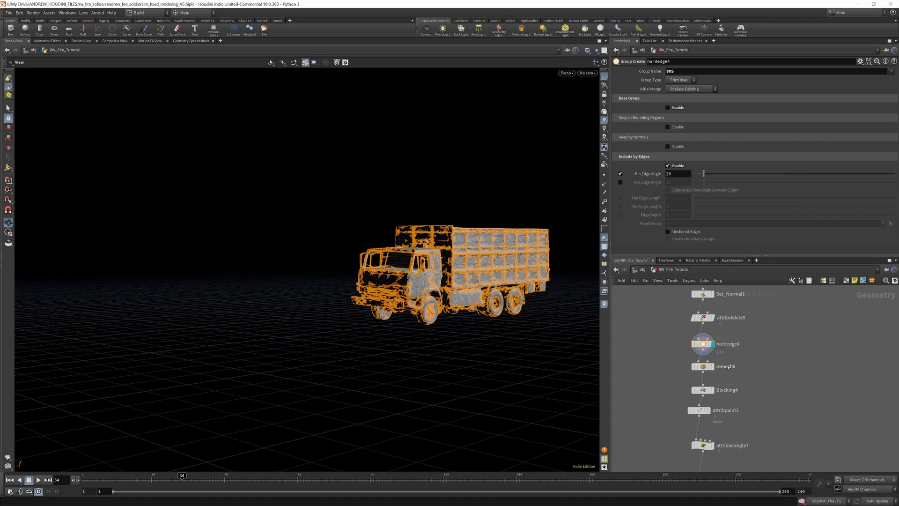
{"action": "scroll", "coordinate": [724, 368], "scroll_direction": "up", "scroll_amount": 4}
{"action": "left_click", "coordinate": [683, 368]}
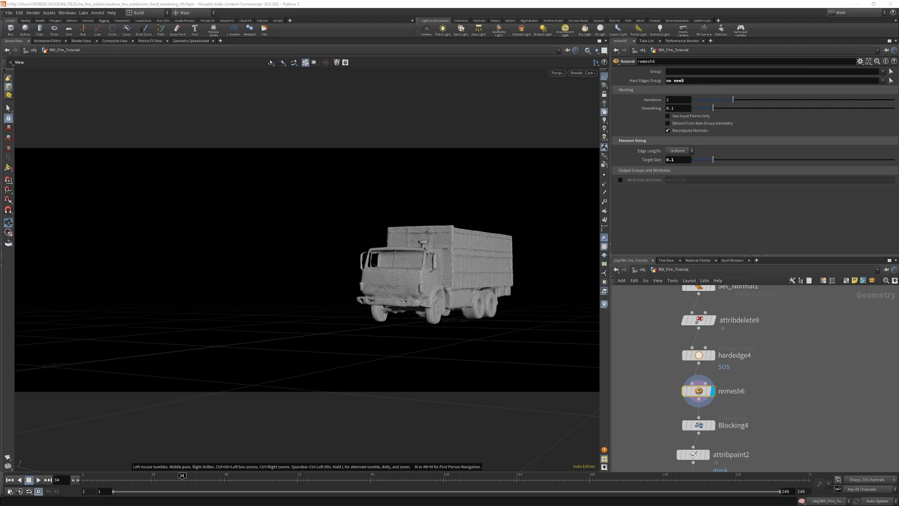
{"action": "left_click_drag", "start_coordinate": [692, 81], "coordinate": [629, 77]}
{"action": "key", "text": "BackSpace"}
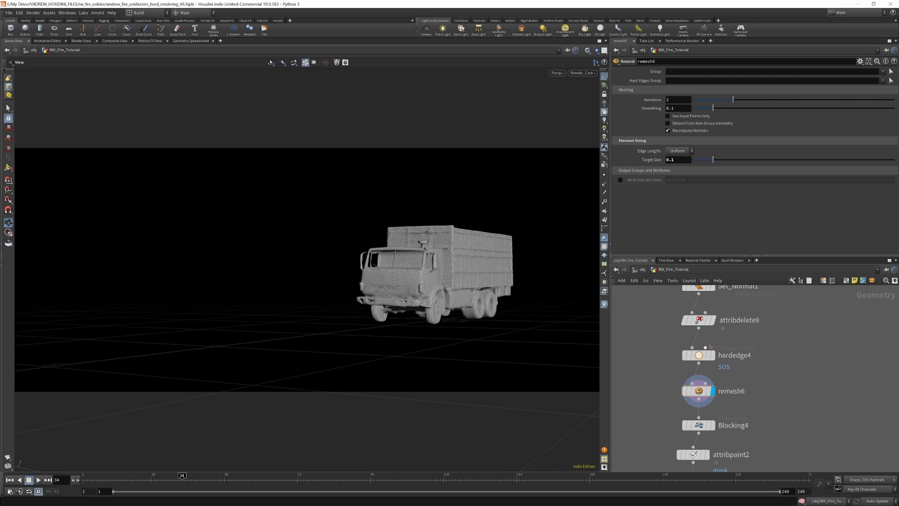
Display the Blocking4 transform node's result and open its parameters.
{"action": "scroll", "coordinate": [711, 347], "scroll_direction": "down", "scroll_amount": 4}
{"action": "scroll", "coordinate": [715, 370], "scroll_direction": "up", "scroll_amount": 6}
{"action": "scroll", "coordinate": [742, 365], "scroll_direction": "down", "scroll_amount": 4}
{"action": "scroll", "coordinate": [724, 376], "scroll_direction": "up", "scroll_amount": 4}
{"action": "left_click_drag", "start_coordinate": [725, 377], "coordinate": [725, 369]}
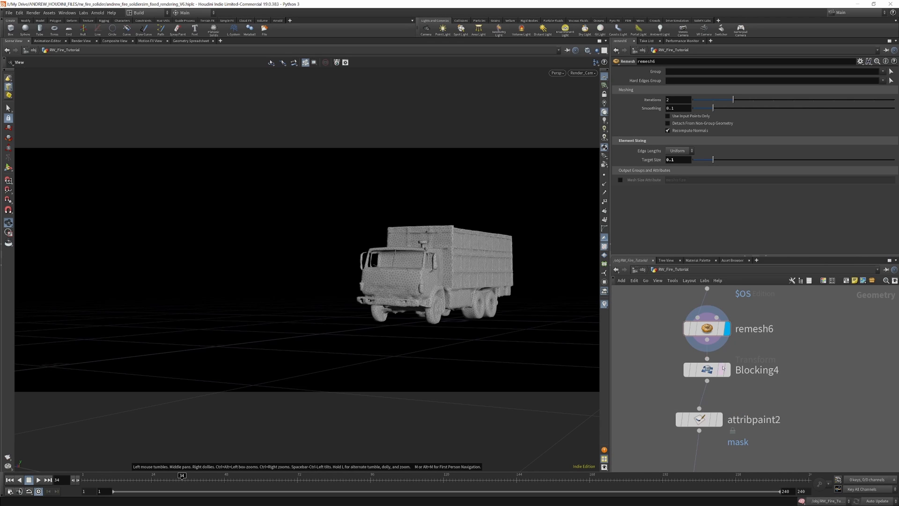
{"action": "left_click", "coordinate": [726, 369]}
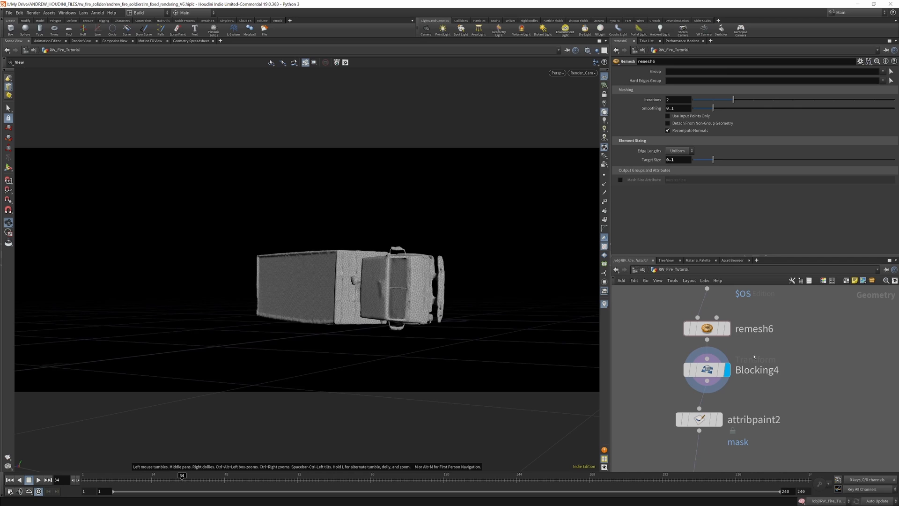
{"action": "scroll", "coordinate": [754, 359], "scroll_direction": "down", "scroll_amount": 2}
{"action": "left_click", "coordinate": [715, 351]}
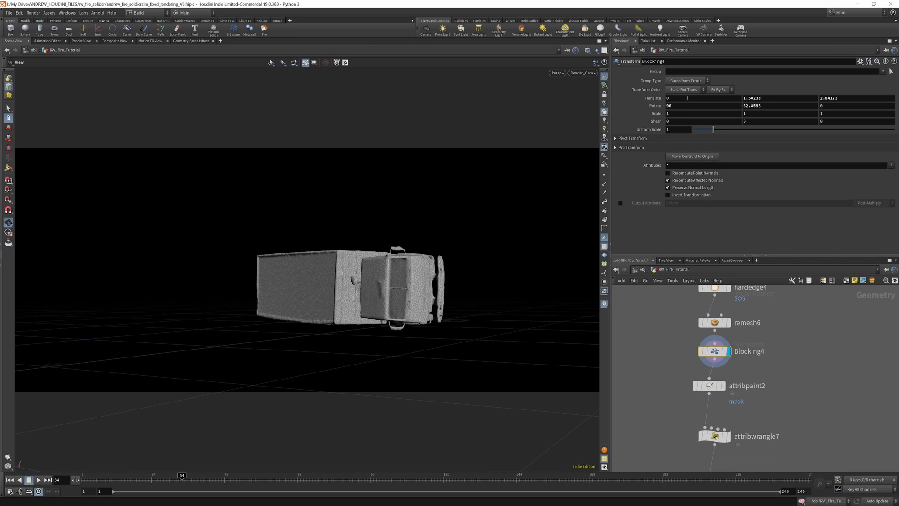
Display attribpaint2, open its brush settings and view the painted mask on the truck with the Attribute Paint tool.
{"action": "scroll", "coordinate": [755, 379], "scroll_direction": "up", "scroll_amount": 2}
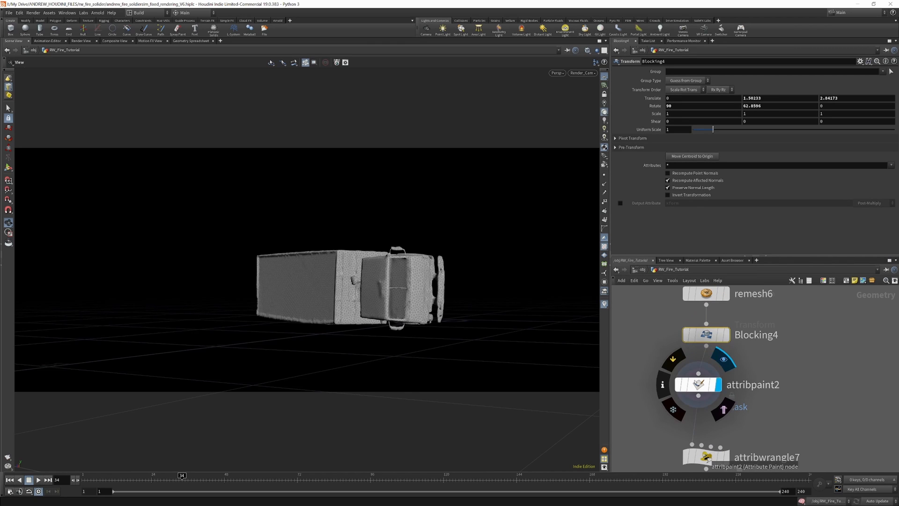
{"action": "left_click", "coordinate": [701, 385]}
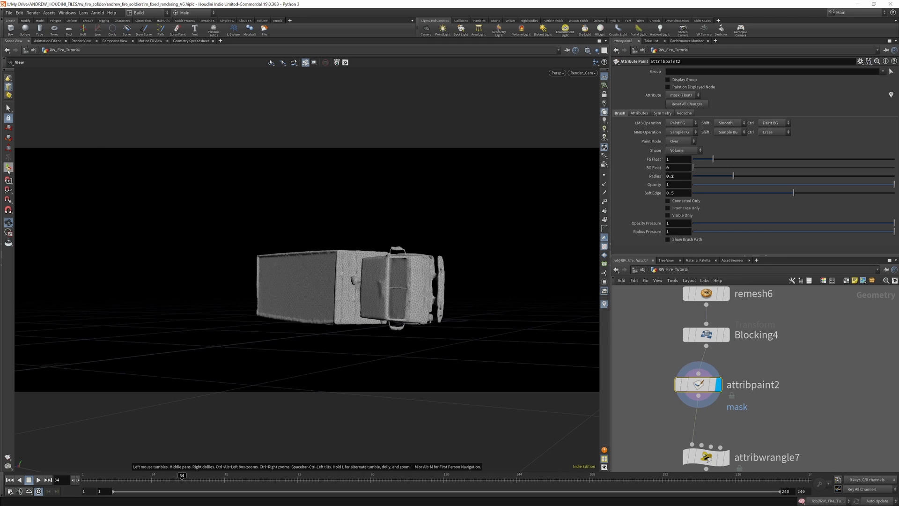
{"action": "key", "text": "Return"}
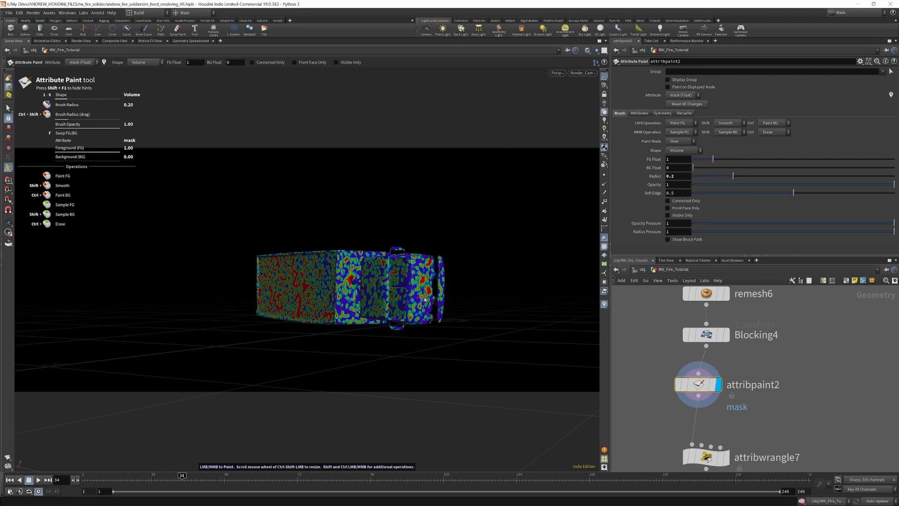
Display the attribwrangle7 node below the mask paint and examine its VEX expression and node information.
{"action": "scroll", "coordinate": [726, 361], "scroll_direction": "down", "scroll_amount": 3}
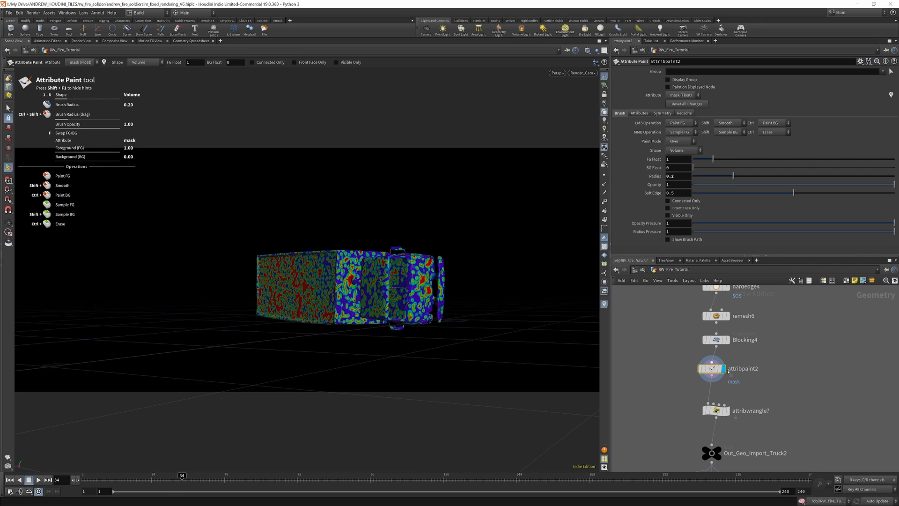
{"action": "scroll", "coordinate": [780, 392], "scroll_direction": "down", "scroll_amount": 3}
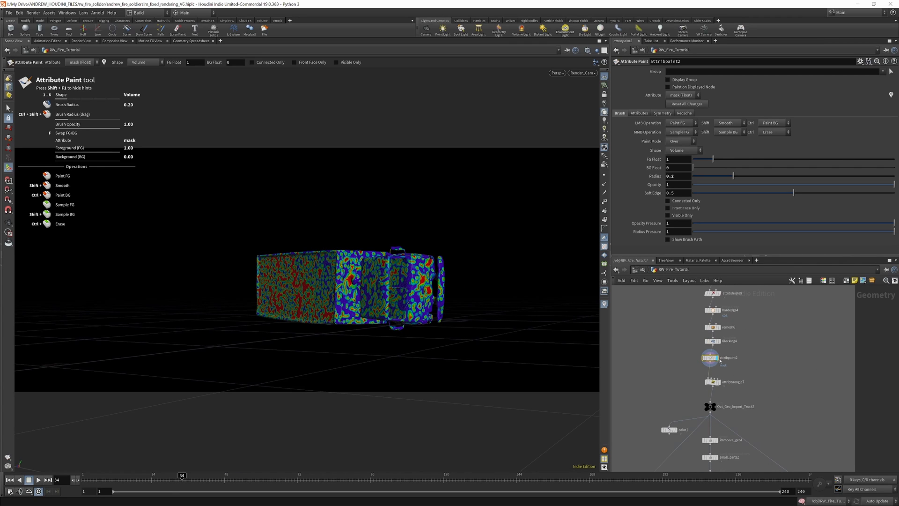
{"action": "left_click", "coordinate": [713, 382]}
{"action": "scroll", "coordinate": [713, 382], "scroll_direction": "up", "scroll_amount": 5}
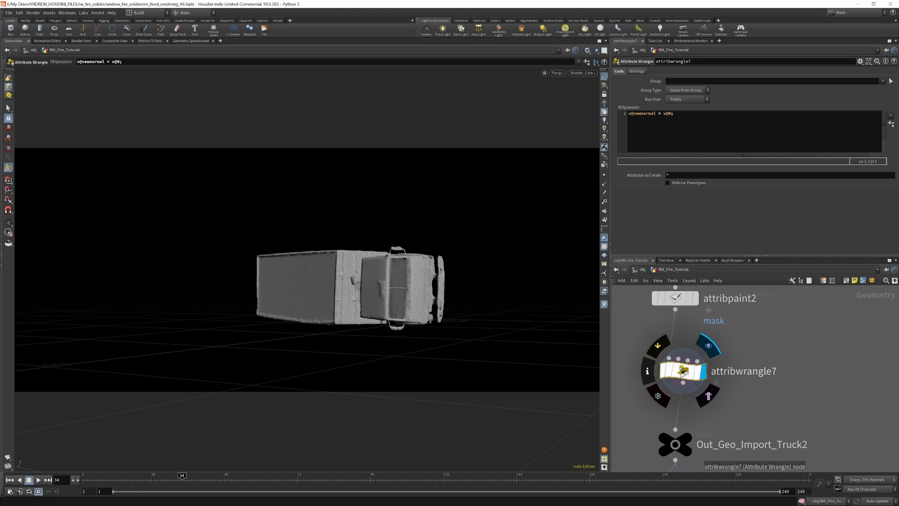
{"action": "left_click", "coordinate": [648, 370]}
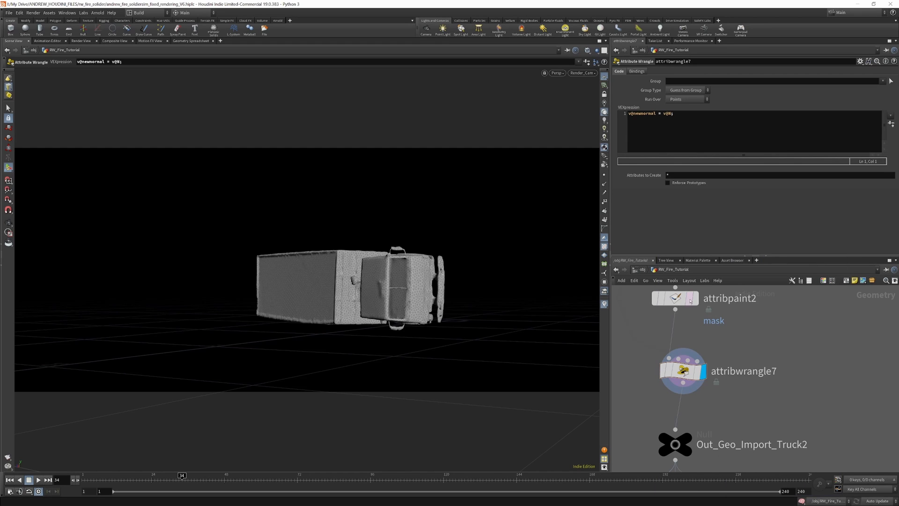
Compare the attribpaint2 and attribwrangle7 results by switching the display between them, and check each node's information.
{"action": "left_click", "coordinate": [690, 300]}
{"action": "left_click", "coordinate": [639, 299]}
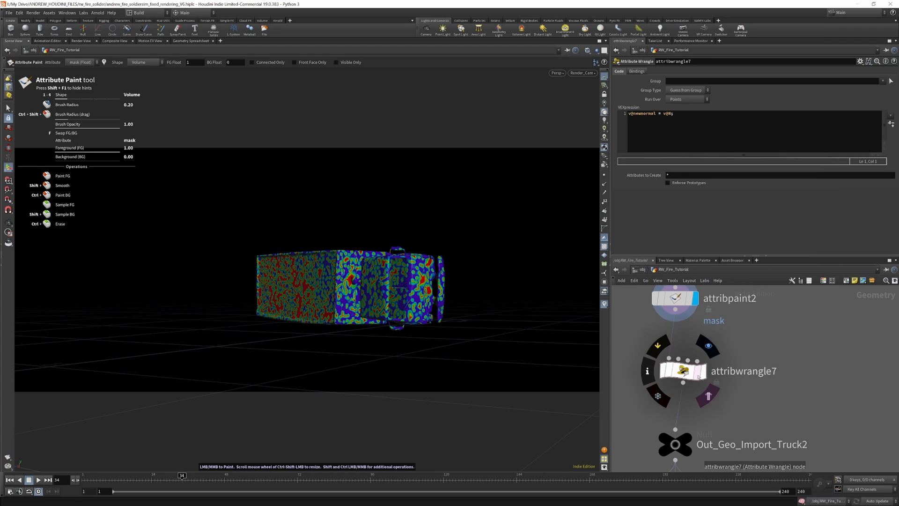
{"action": "left_click", "coordinate": [701, 375]}
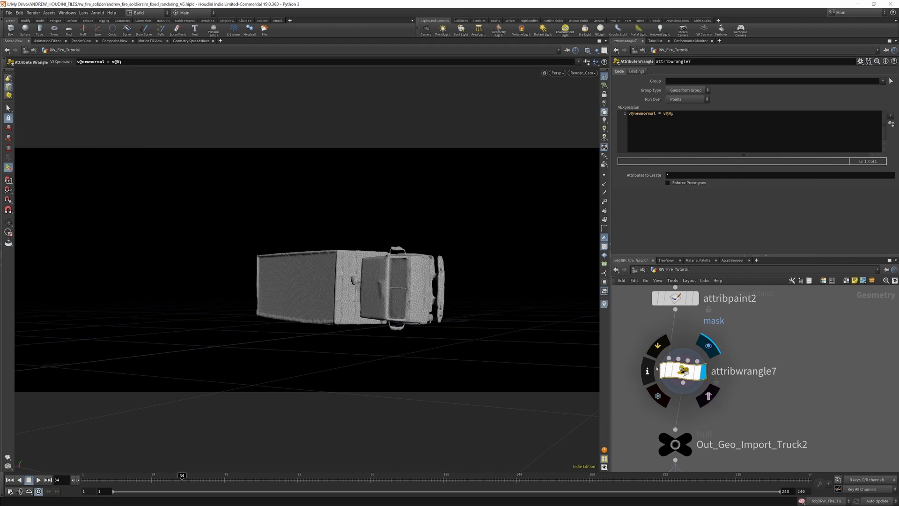
{"action": "left_click", "coordinate": [654, 367]}
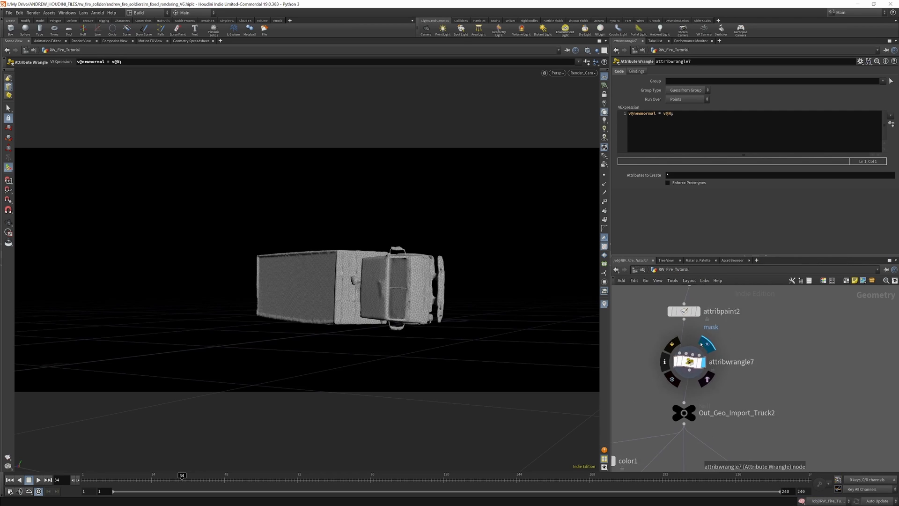
Display the Remoeve_geo1 delete node below Out_Geo_Import_Truck2 and open its normal-based deletion parameters.
{"action": "scroll", "coordinate": [703, 344], "scroll_direction": "down", "scroll_amount": 6}
{"action": "middle_click_drag", "start_coordinate": [693, 399], "coordinate": [697, 363]}
{"action": "scroll", "coordinate": [697, 364], "scroll_direction": "up", "scroll_amount": 5}
{"action": "left_click", "coordinate": [700, 350]}
{"action": "left_click", "coordinate": [686, 348]}
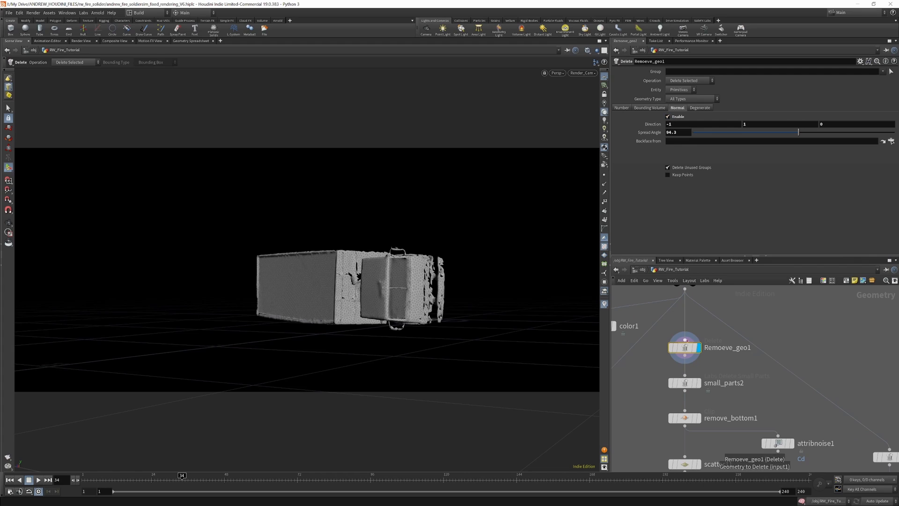
{"action": "left_click_drag", "start_coordinate": [687, 348], "coordinate": [688, 345]}
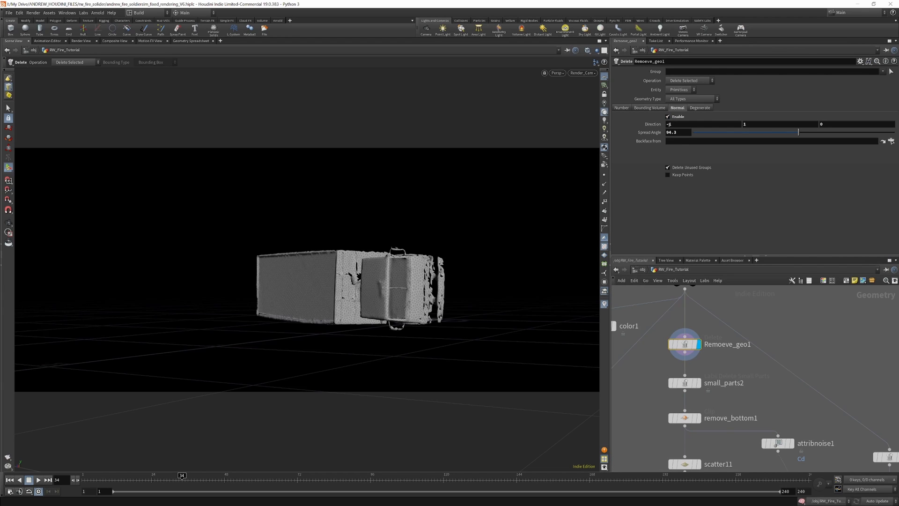
Leave the render camera view and inspect the trimmed truck geometry from above.
{"action": "right_click", "coordinate": [9, 222]}
{"action": "left_click", "coordinate": [401, 246]}
{"action": "key", "text": "Escape"}
{"action": "left_click", "coordinate": [468, 136]}
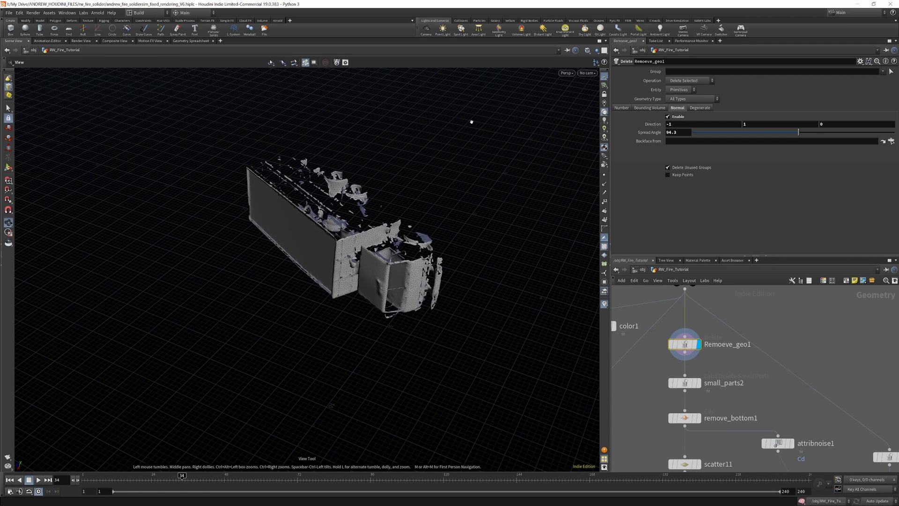
Open the small_parts2 node's parameters and display the truck with its small fragments deleted.
{"action": "scroll", "coordinate": [655, 338], "scroll_direction": "down", "scroll_amount": 5}
{"action": "scroll", "coordinate": [656, 338], "scroll_direction": "up", "scroll_amount": 6}
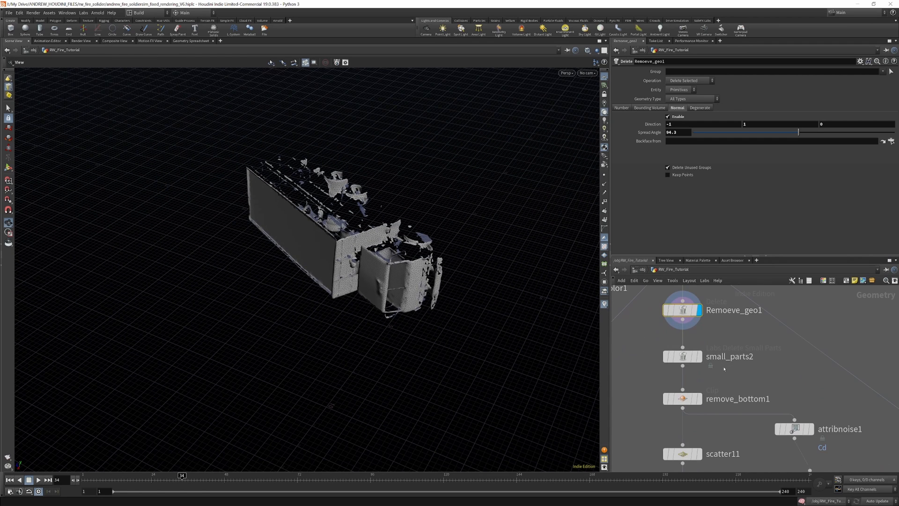
{"action": "left_click", "coordinate": [682, 356]}
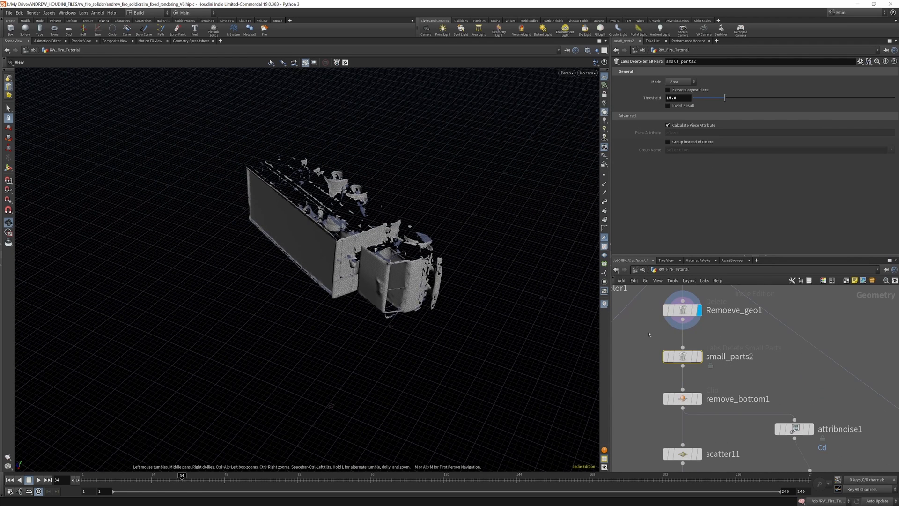
{"action": "left_click", "coordinate": [707, 356]}
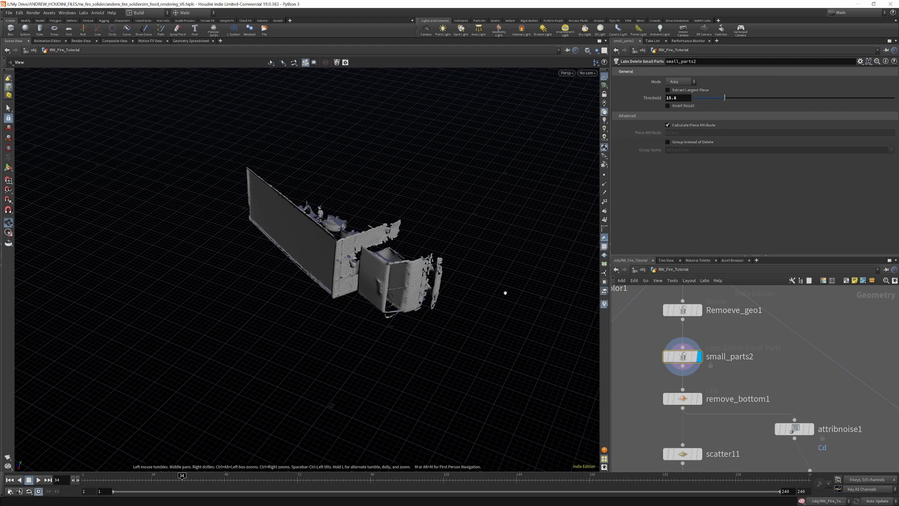
{"action": "mouse_move", "coordinate": [724, 97]}
{"action": "left_mouse_down"}
{"action": "mouse_move", "coordinate": [703, 101]}
{"action": "mouse_move", "coordinate": [752, 102]}
{"action": "mouse_move", "coordinate": [730, 107]}
{"action": "left_mouse_up"}
Open the remove_bottom1 clip node's parameters and display its result, viewing the truck from the side.
{"action": "scroll", "coordinate": [717, 323], "scroll_direction": "down", "scroll_amount": 3}
{"action": "scroll", "coordinate": [707, 365], "scroll_direction": "up", "scroll_amount": 3}
{"action": "left_click", "coordinate": [691, 363]}
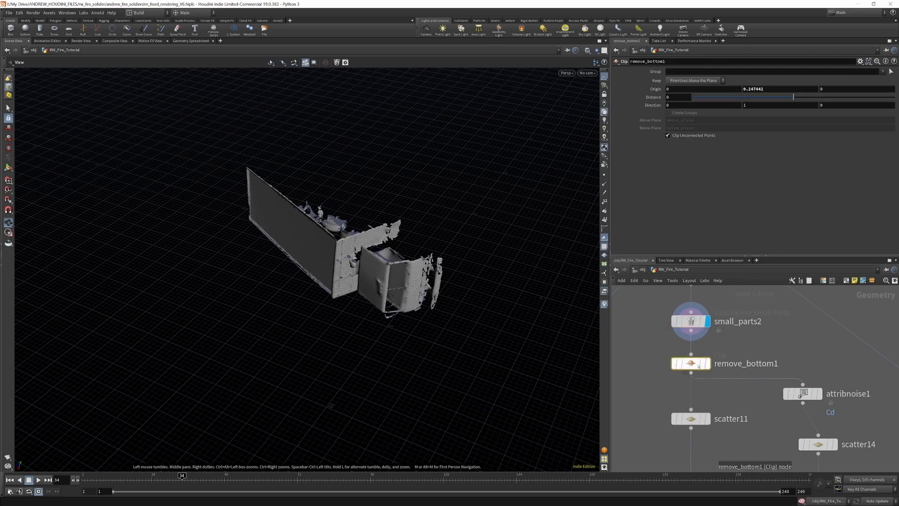
{"action": "left_click_drag", "start_coordinate": [467, 264], "coordinate": [395, 210]}
{"action": "left_click", "coordinate": [707, 363]}
{"action": "scroll", "coordinate": [735, 372], "scroll_direction": "down", "scroll_amount": 5}
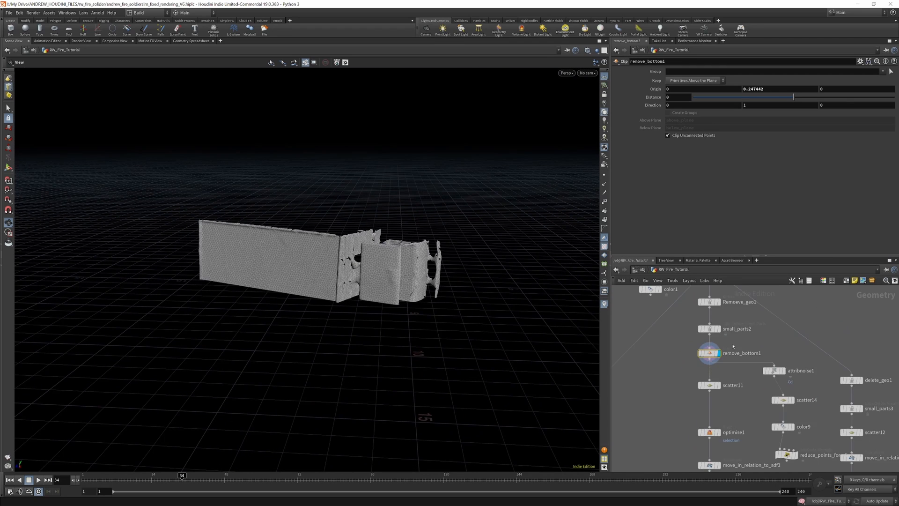
Display the scatter11 points on the truck and open the node's scatter parameters.
{"action": "scroll", "coordinate": [735, 372], "scroll_direction": "up", "scroll_amount": 4}
{"action": "scroll", "coordinate": [733, 327], "scroll_direction": "down", "scroll_amount": 2}
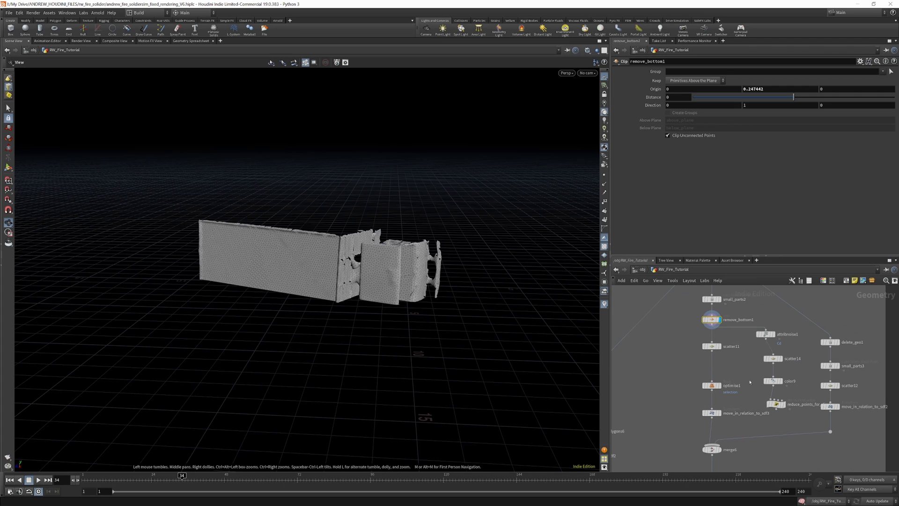
{"action": "scroll", "coordinate": [716, 350], "scroll_direction": "up", "scroll_amount": 3}
{"action": "left_click", "coordinate": [722, 344]}
{"action": "left_click", "coordinate": [708, 344]}
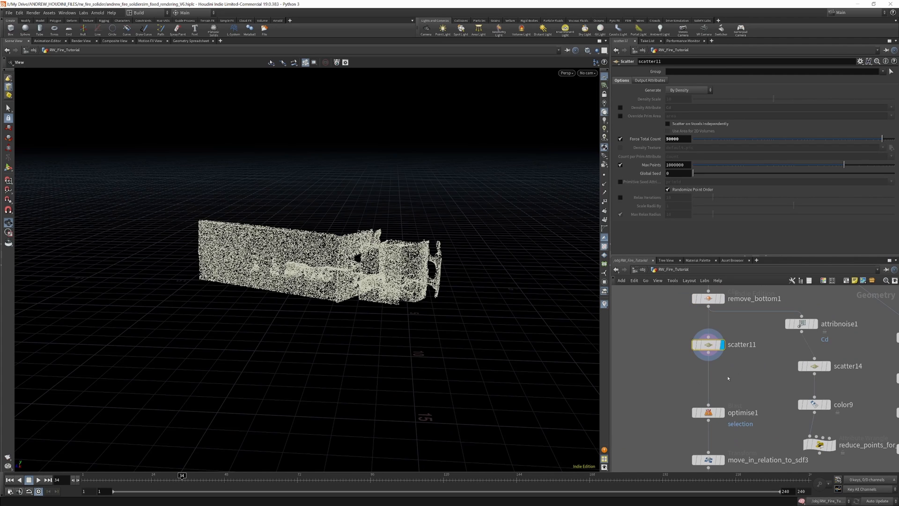
{"action": "left_click_drag", "start_coordinate": [310, 223], "coordinate": [344, 218]}
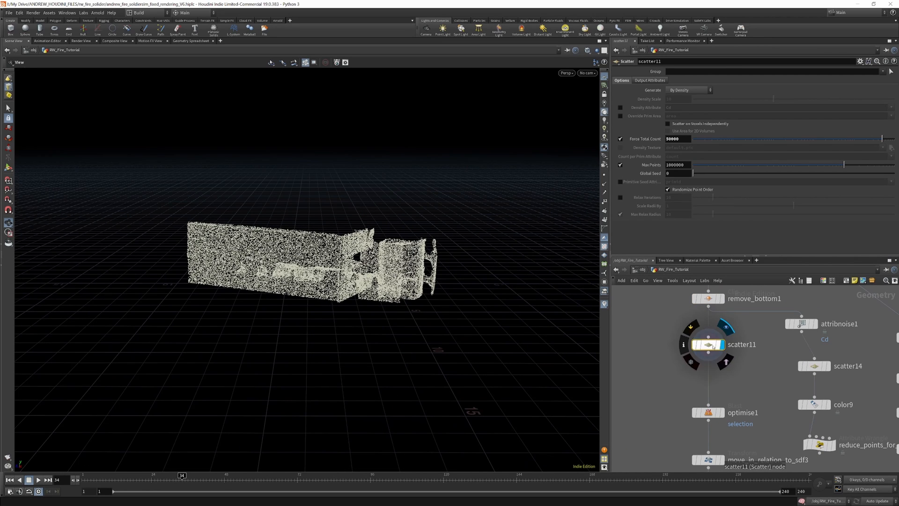
Display the optimise1 blast node's result and open its point group settings.
{"action": "scroll", "coordinate": [698, 370], "scroll_direction": "up", "scroll_amount": 2}
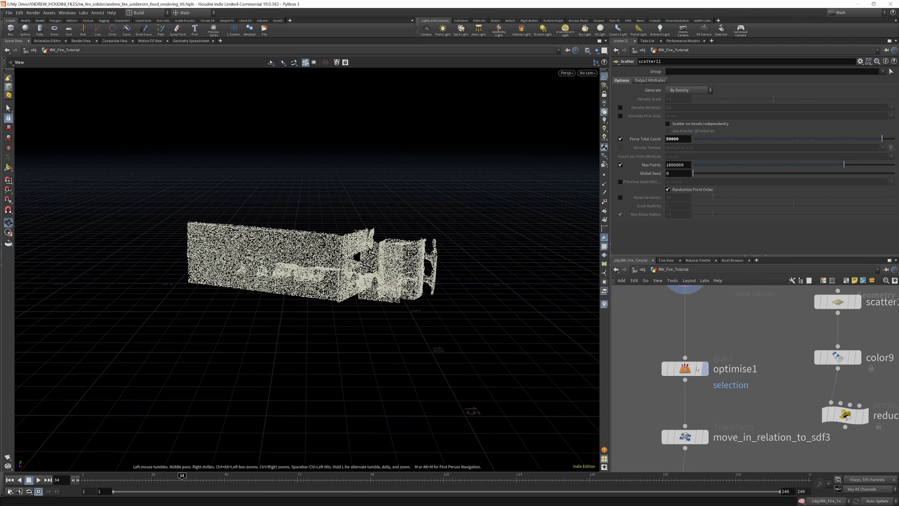
{"action": "scroll", "coordinate": [702, 348], "scroll_direction": "up", "scroll_amount": 3}
{"action": "left_click", "coordinate": [702, 349]}
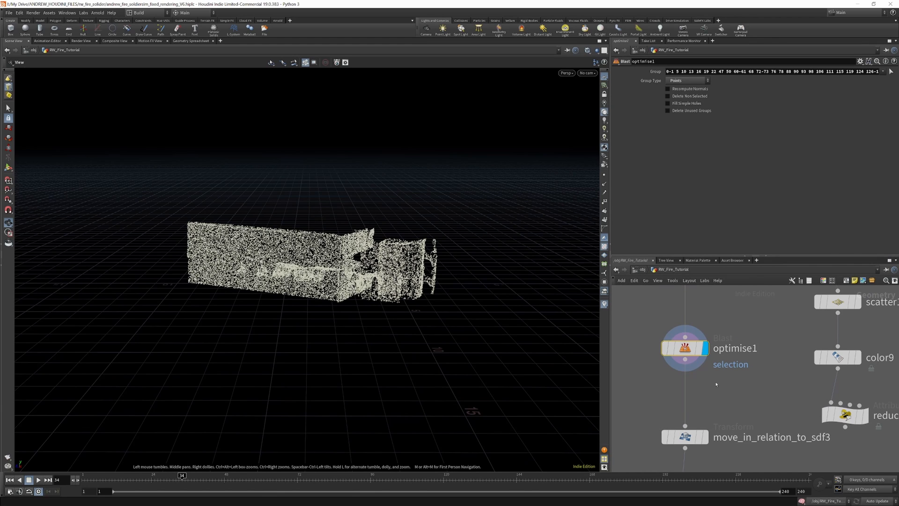
{"action": "scroll", "coordinate": [710, 377], "scroll_direction": "down", "scroll_amount": 4}
{"action": "scroll", "coordinate": [712, 384], "scroll_direction": "up", "scroll_amount": 2}
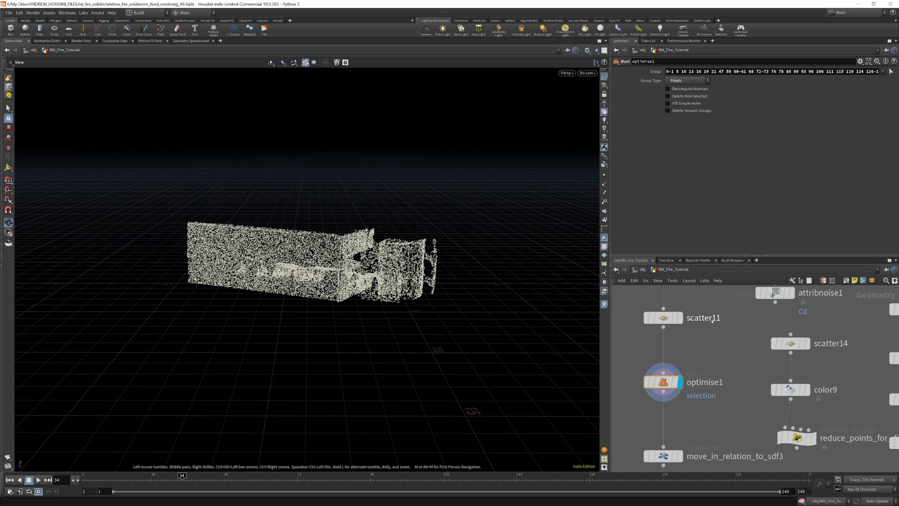
Display the attribnoise1 colour noise on the truck and open the node's noise parameters.
{"action": "scroll", "coordinate": [707, 331], "scroll_direction": "down", "scroll_amount": 4}
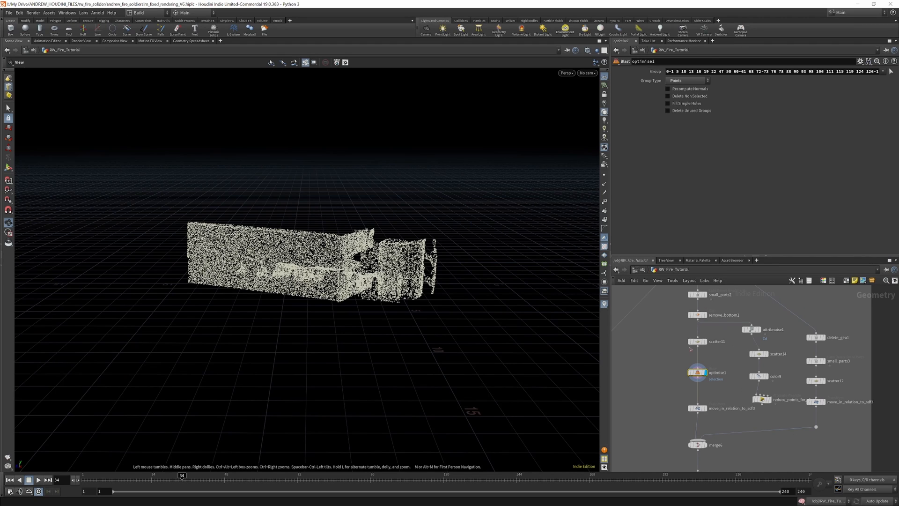
{"action": "scroll", "coordinate": [766, 326], "scroll_direction": "up", "scroll_amount": 5}
{"action": "left_click", "coordinate": [756, 334]}
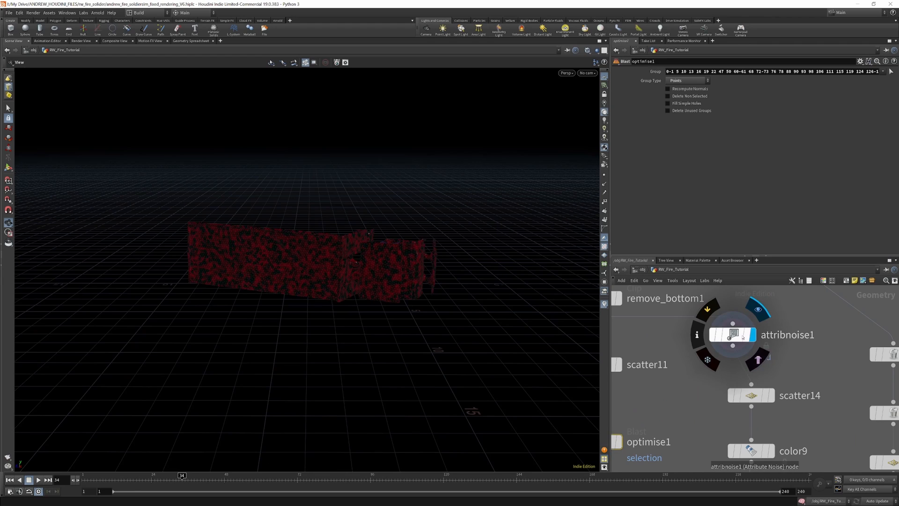
{"action": "scroll", "coordinate": [747, 337], "scroll_direction": "down", "scroll_amount": 2}
{"action": "left_click", "coordinate": [746, 337]}
{"action": "scroll", "coordinate": [773, 356], "scroll_direction": "down", "scroll_amount": 2}
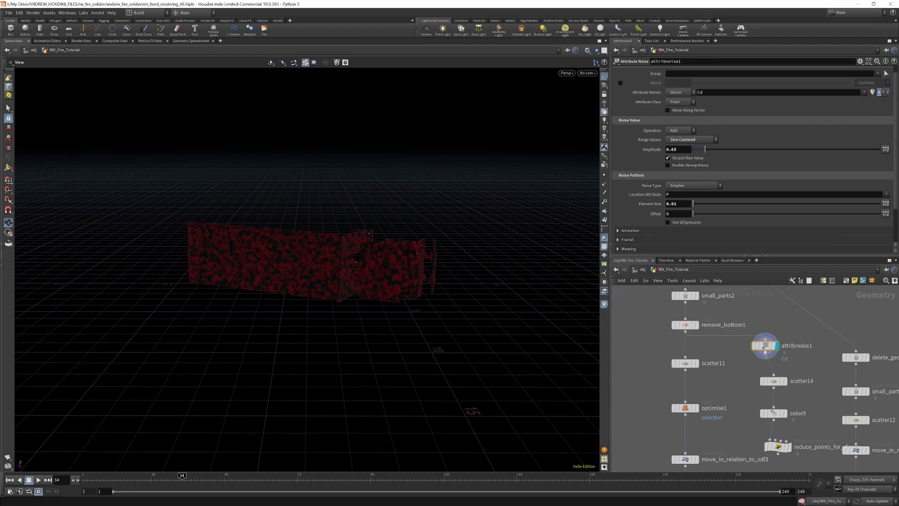
Bypass attribnoise1 and re-enable it to compare the truck with and without the noise.
{"action": "scroll", "coordinate": [785, 352], "scroll_direction": "up", "scroll_amount": 2}
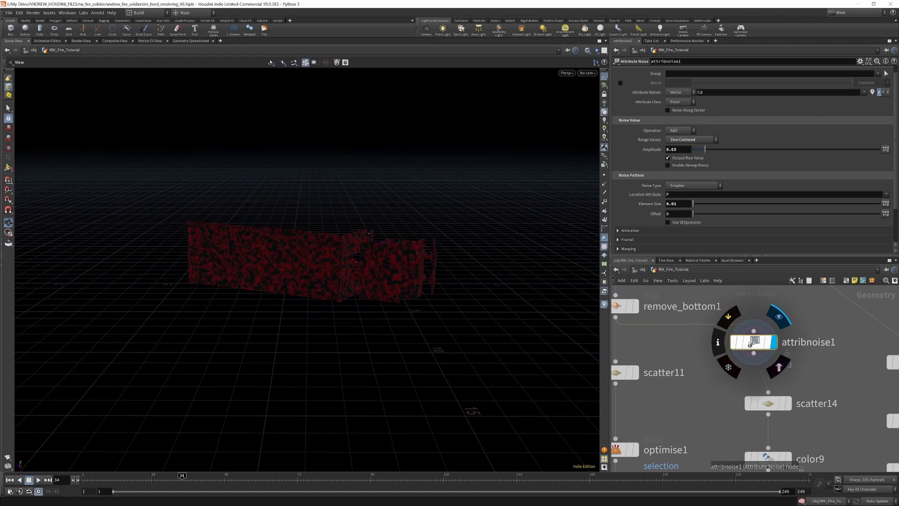
{"action": "left_click", "coordinate": [729, 313]}
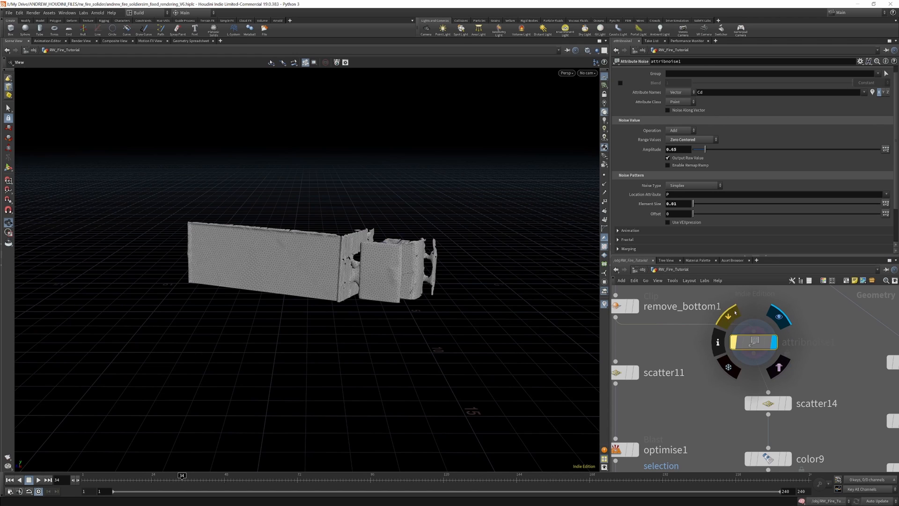
{"action": "left_click", "coordinate": [728, 313]}
Display the scatter14 points, check the node's density attribute settings, and return to attribnoise1's parameters.
{"action": "scroll", "coordinate": [749, 328], "scroll_direction": "down", "scroll_amount": 2}
{"action": "scroll", "coordinate": [749, 355], "scroll_direction": "up", "scroll_amount": 2}
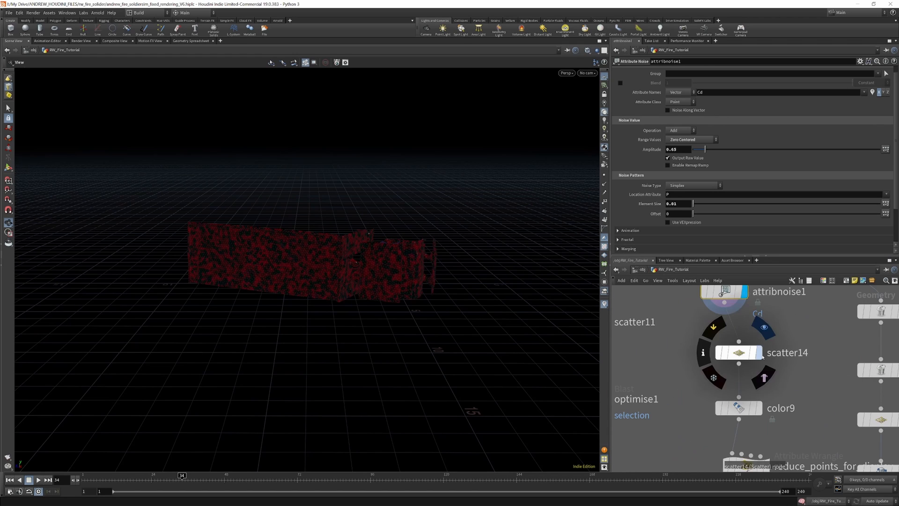
{"action": "left_click", "coordinate": [745, 355]}
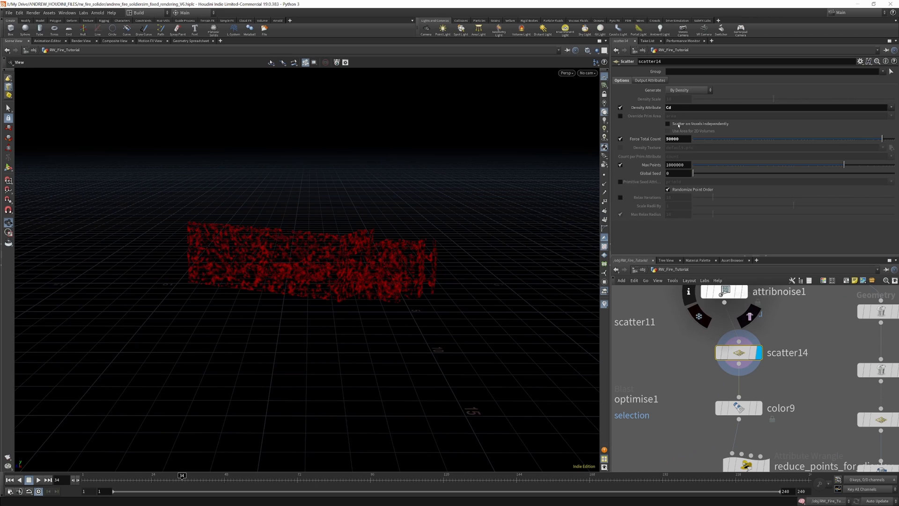
{"action": "key", "text": "Up"}
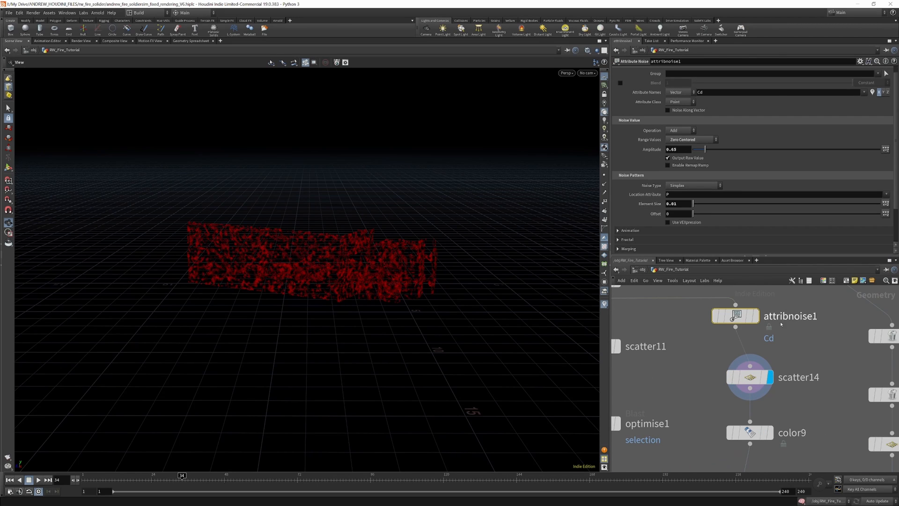
Display the color9 node's result and inspect the scattered truck points from the side.
{"action": "scroll", "coordinate": [764, 283], "scroll_direction": "down", "scroll_amount": 2}
{"action": "scroll", "coordinate": [744, 370], "scroll_direction": "up", "scroll_amount": 2}
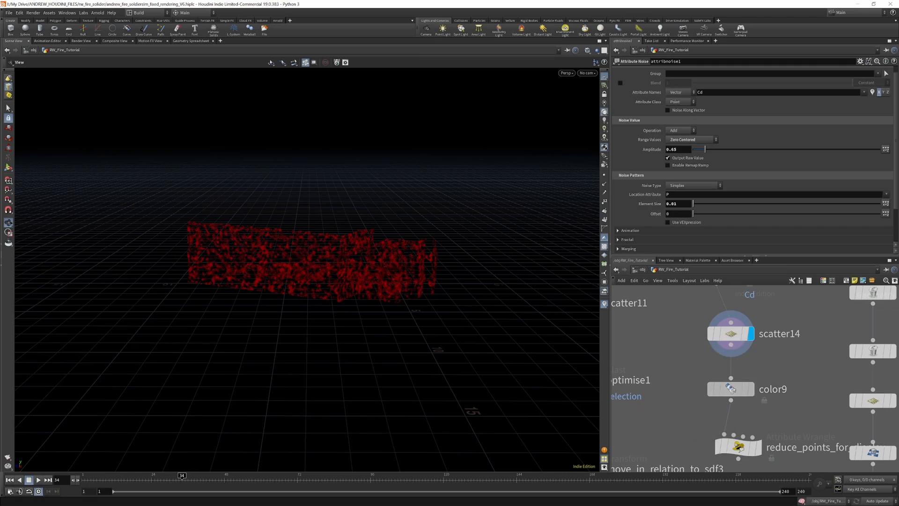
{"action": "left_click", "coordinate": [732, 389]}
{"action": "key", "text": "r"}
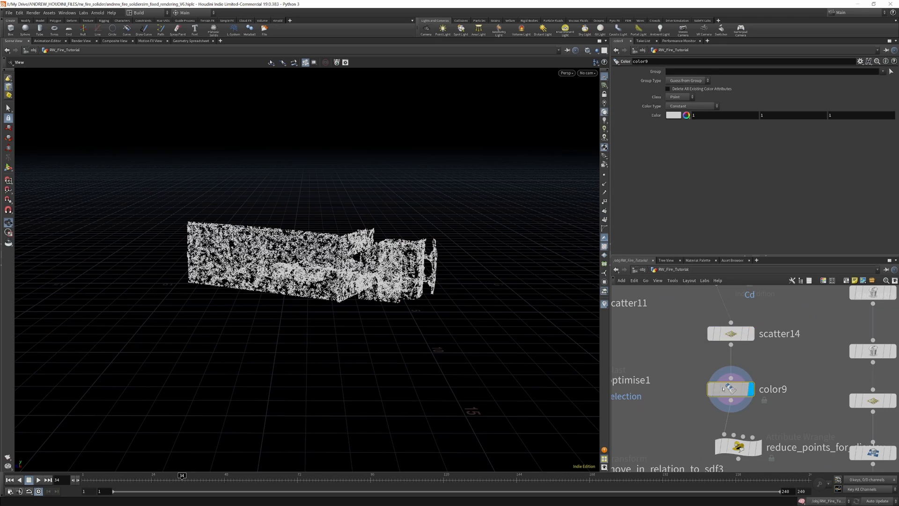
{"action": "left_click_drag", "start_coordinate": [262, 263], "coordinate": [321, 263]}
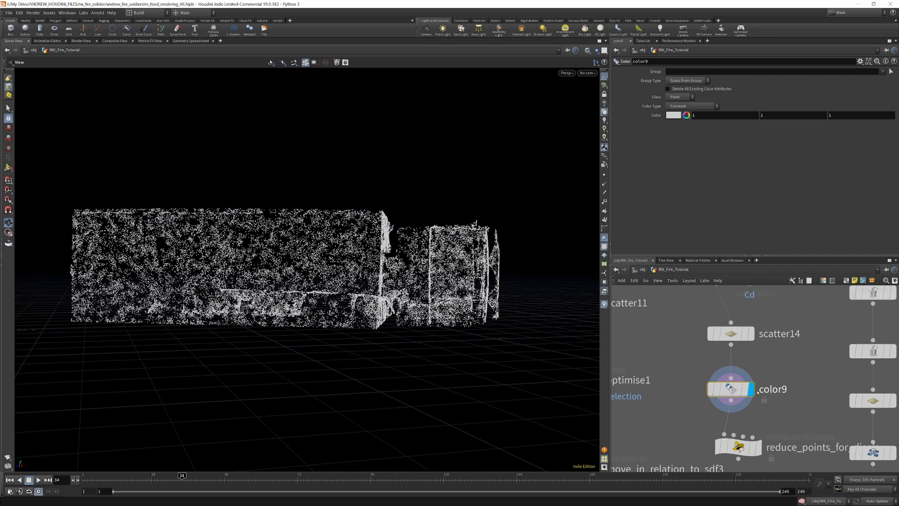
Display the reduce_points_for_display wrangle, try low and high point thresholds, and leave its Threshold at 0.519.
{"action": "scroll", "coordinate": [745, 394], "scroll_direction": "down", "scroll_amount": 5}
{"action": "scroll", "coordinate": [728, 387], "scroll_direction": "up", "scroll_amount": 3}
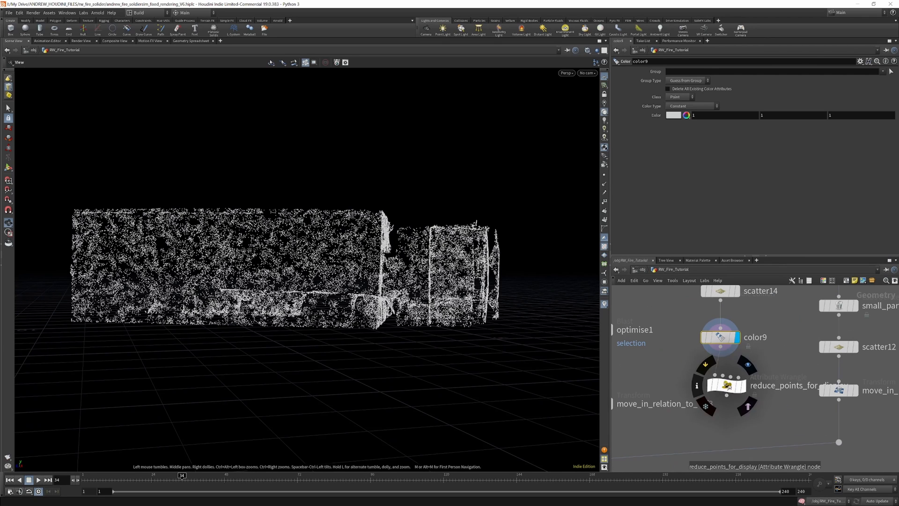
{"action": "left_click", "coordinate": [727, 386]}
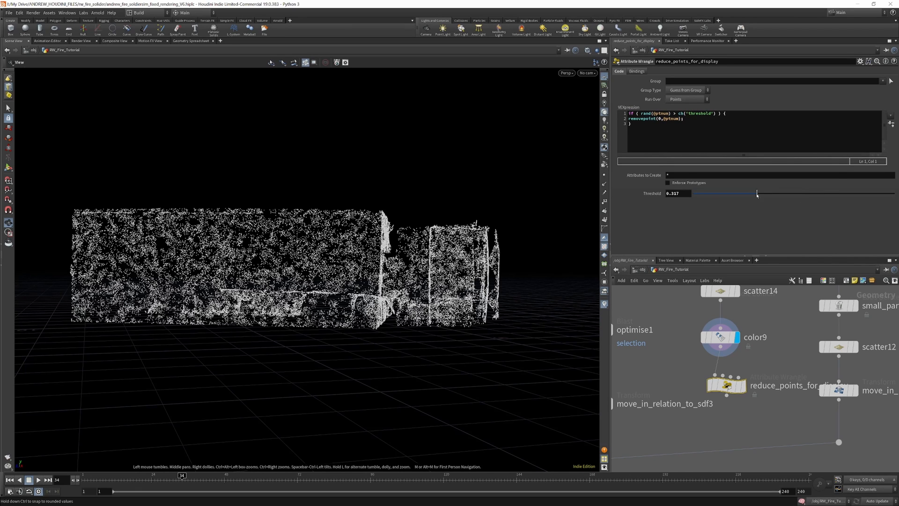
{"action": "left_click_drag", "start_coordinate": [760, 196], "coordinate": [755, 194]}
{"action": "mouse_move", "coordinate": [766, 195]}
{"action": "left_mouse_down"}
{"action": "mouse_move", "coordinate": [796, 195]}
{"action": "mouse_move", "coordinate": [753, 195]}
{"action": "left_mouse_up"}
{"action": "left_click_drag", "start_coordinate": [801, 197], "coordinate": [680, 200]}
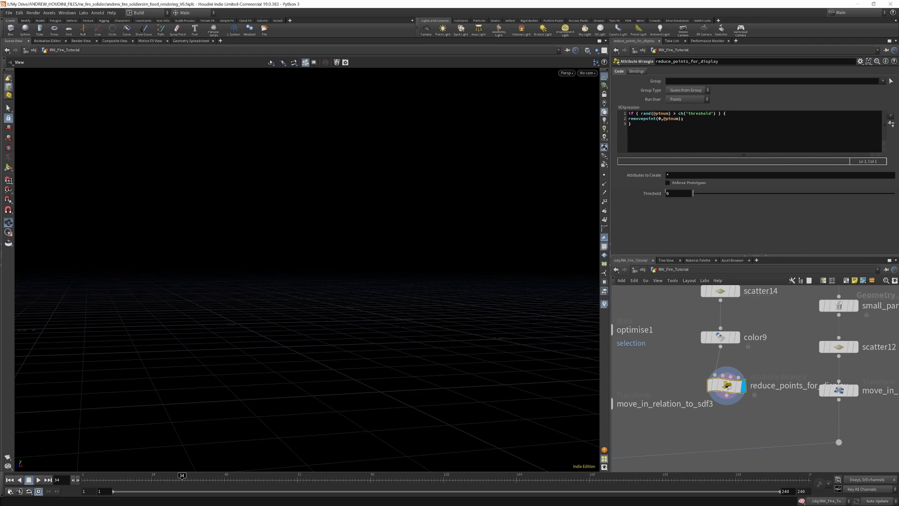
{"action": "left_click_drag", "start_coordinate": [687, 195], "coordinate": [789, 196]}
{"action": "left_click", "coordinate": [697, 386]}
{"action": "mouse_move", "coordinate": [789, 193]}
{"action": "left_mouse_down"}
{"action": "mouse_move", "coordinate": [748, 194]}
{"action": "mouse_move", "coordinate": [797, 193]}
{"action": "left_mouse_up"}
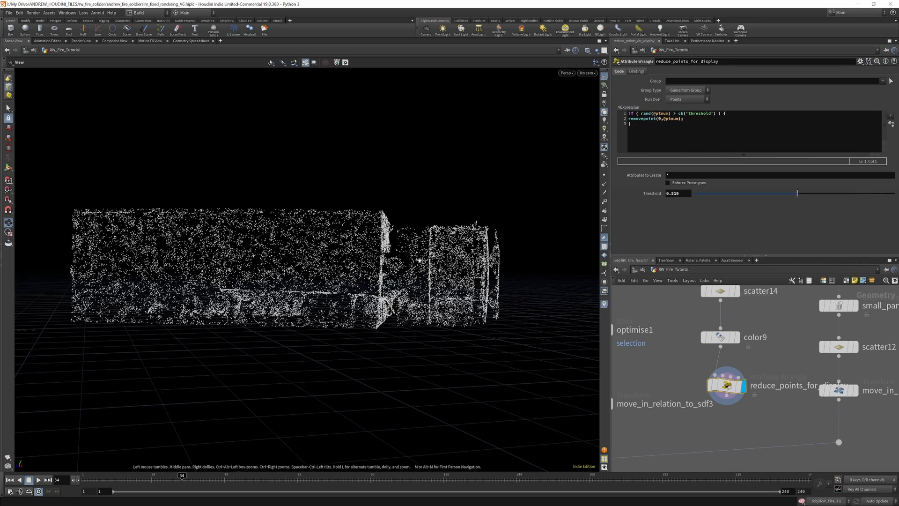
Lower scatter14's Force Total Count and reposition the reduce_points_for_display node below color9.
{"action": "left_click_drag", "start_coordinate": [410, 235], "coordinate": [397, 240]}
{"action": "scroll", "coordinate": [749, 378], "scroll_direction": "down", "scroll_amount": 2}
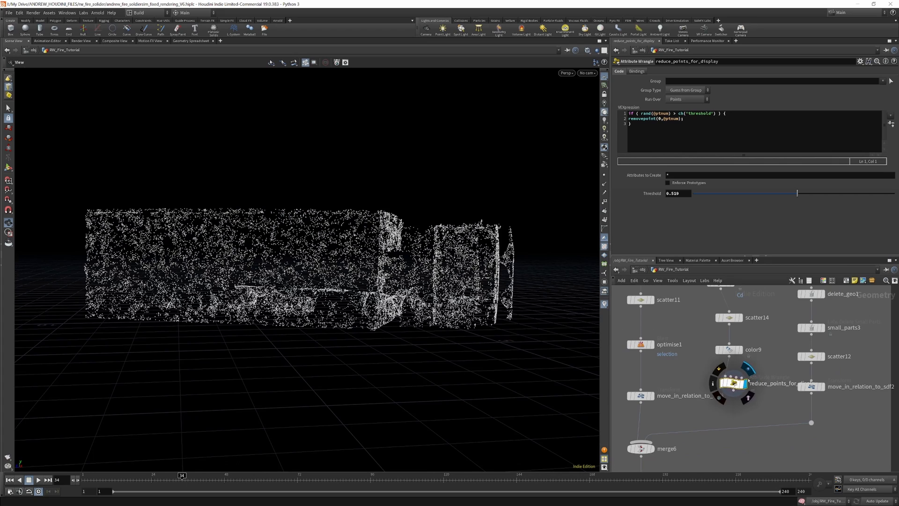
{"action": "left_click", "coordinate": [730, 319]}
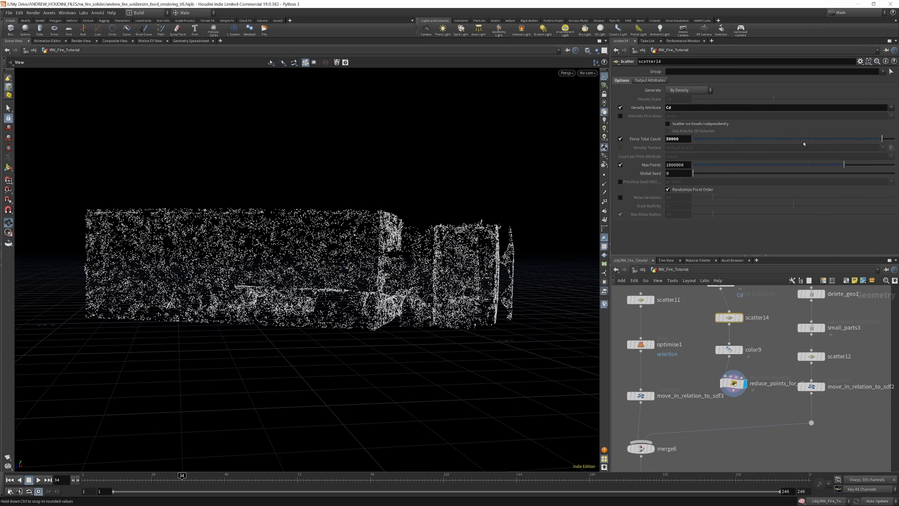
{"action": "mouse_move", "coordinate": [872, 140]}
{"action": "left_mouse_down"}
{"action": "mouse_move", "coordinate": [892, 146]}
{"action": "mouse_move", "coordinate": [820, 139]}
{"action": "mouse_move", "coordinate": [858, 141]}
{"action": "left_mouse_up"}
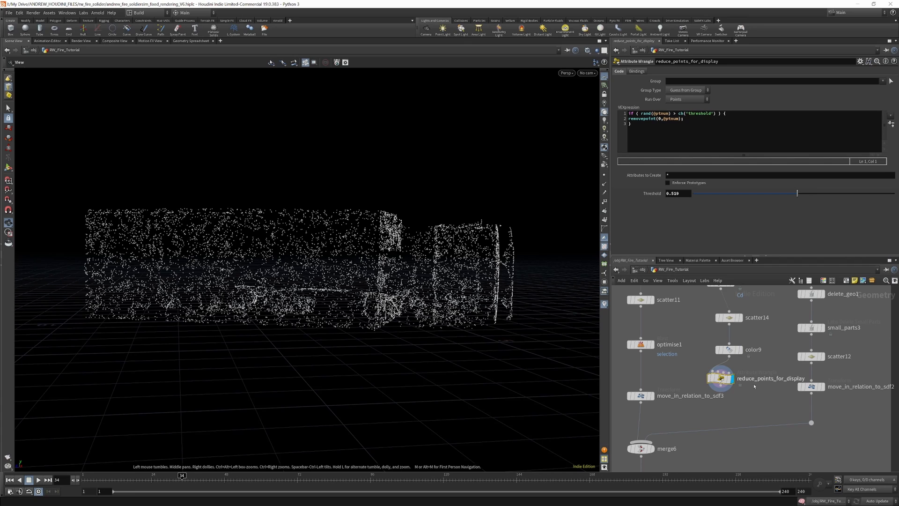
{"action": "left_click_drag", "start_coordinate": [716, 367], "coordinate": [721, 375]}
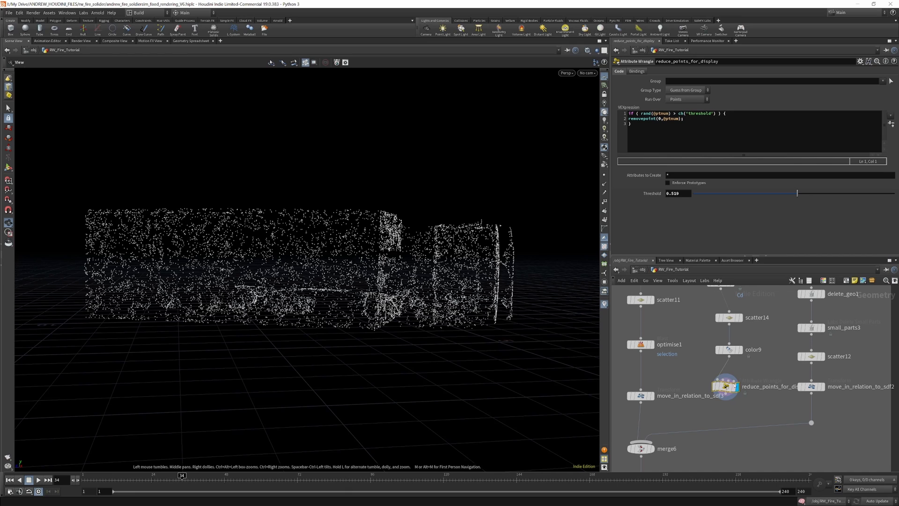
{"action": "scroll", "coordinate": [736, 353], "scroll_direction": "down", "scroll_amount": 4}
{"action": "scroll", "coordinate": [777, 336], "scroll_direction": "up", "scroll_amount": 3}
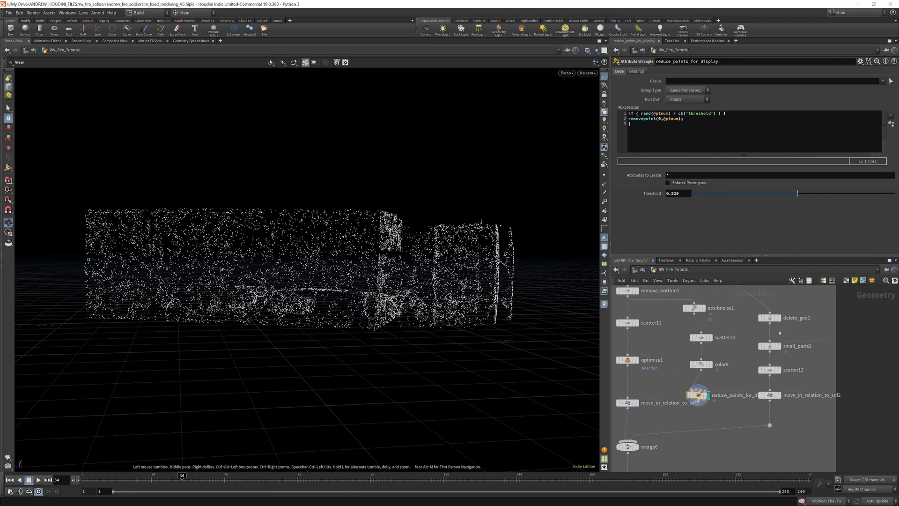
Display the delete_geo1 node's result and compare it with the Remove_geo1 geometry in the main chain.
{"action": "scroll", "coordinate": [780, 332], "scroll_direction": "down", "scroll_amount": 3}
{"action": "scroll", "coordinate": [780, 334], "scroll_direction": "up", "scroll_amount": 2}
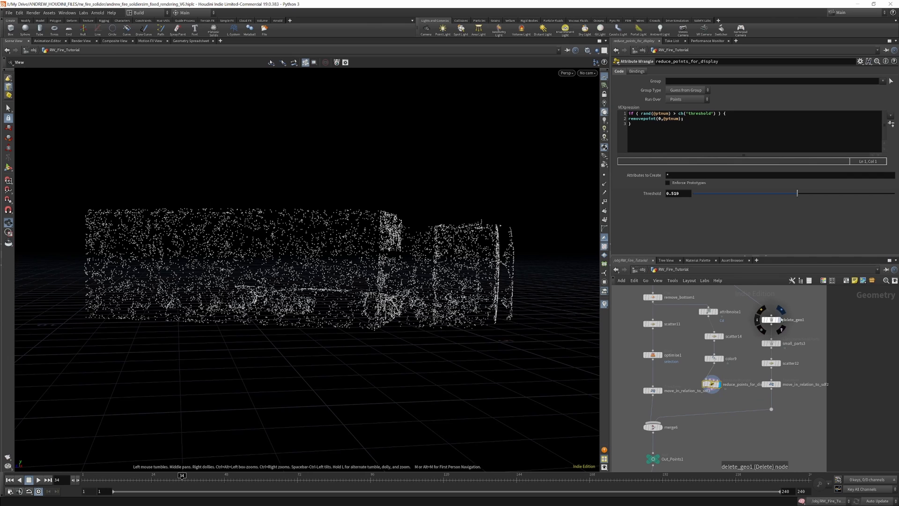
{"action": "left_click", "coordinate": [782, 320]}
{"action": "left_click", "coordinate": [772, 321]}
{"action": "scroll", "coordinate": [721, 356], "scroll_direction": "down", "scroll_amount": 5}
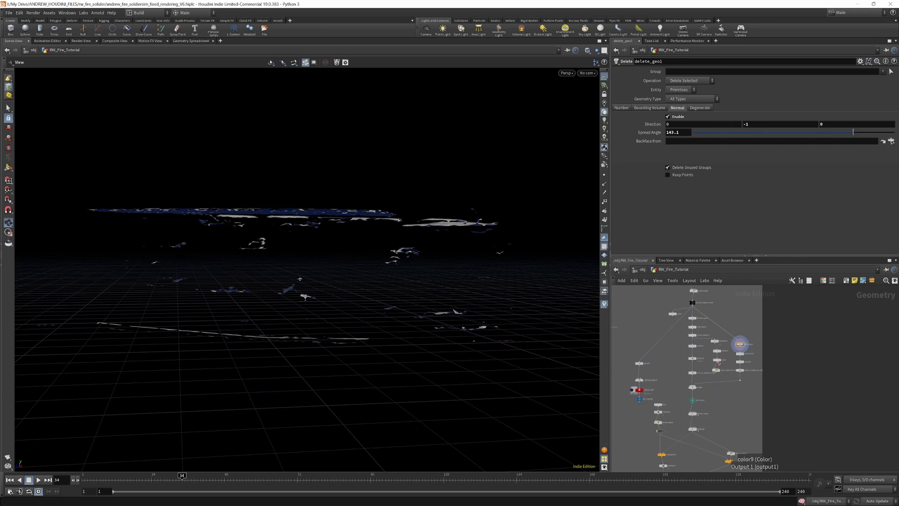
{"action": "scroll", "coordinate": [710, 334], "scroll_direction": "up", "scroll_amount": 4}
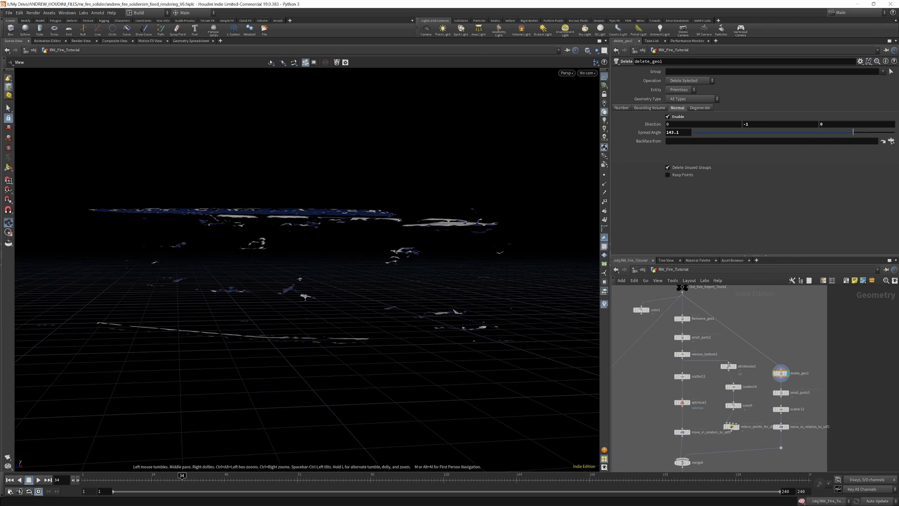
{"action": "left_click", "coordinate": [688, 319]}
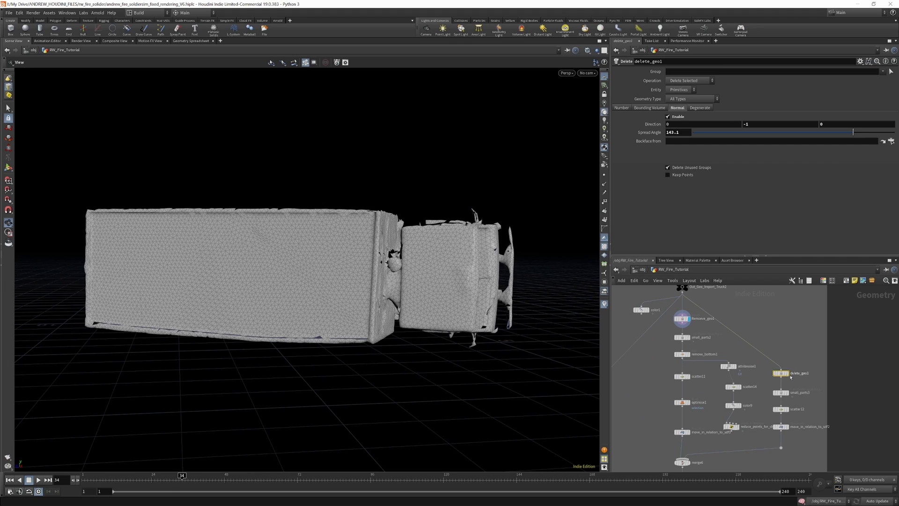
{"action": "left_click", "coordinate": [788, 374]}
{"action": "scroll", "coordinate": [779, 327], "scroll_direction": "down", "scroll_amount": 3}
{"action": "scroll", "coordinate": [787, 363], "scroll_direction": "up", "scroll_amount": 5}
Display the small_parts3 cleanup of the roof geometry and the points that scatter12 places on it.
{"action": "left_click", "coordinate": [770, 344]}
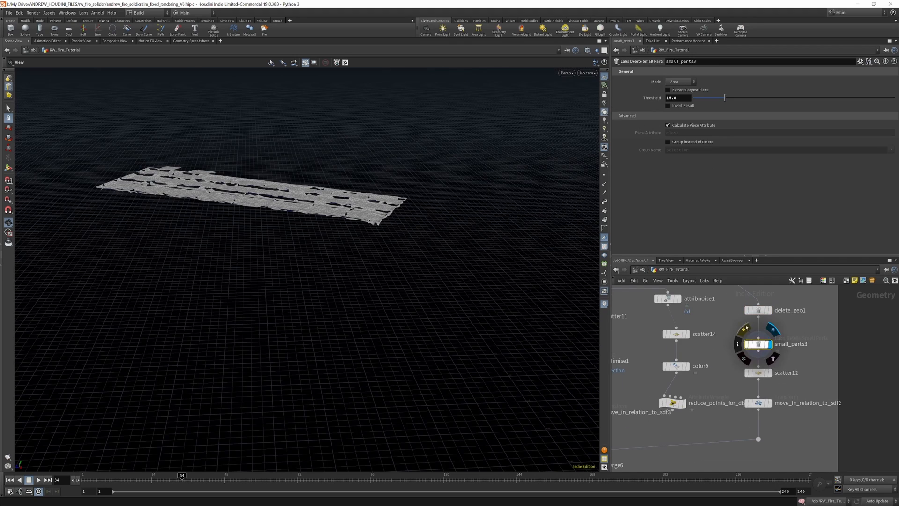
{"action": "left_click", "coordinate": [770, 373]}
{"action": "left_click", "coordinate": [762, 373]}
{"action": "left_click_drag", "start_coordinate": [438, 225], "coordinate": [444, 255]}
{"action": "scroll", "coordinate": [797, 324], "scroll_direction": "down", "scroll_amount": 4}
{"action": "scroll", "coordinate": [790, 367], "scroll_direction": "up", "scroll_amount": 5}
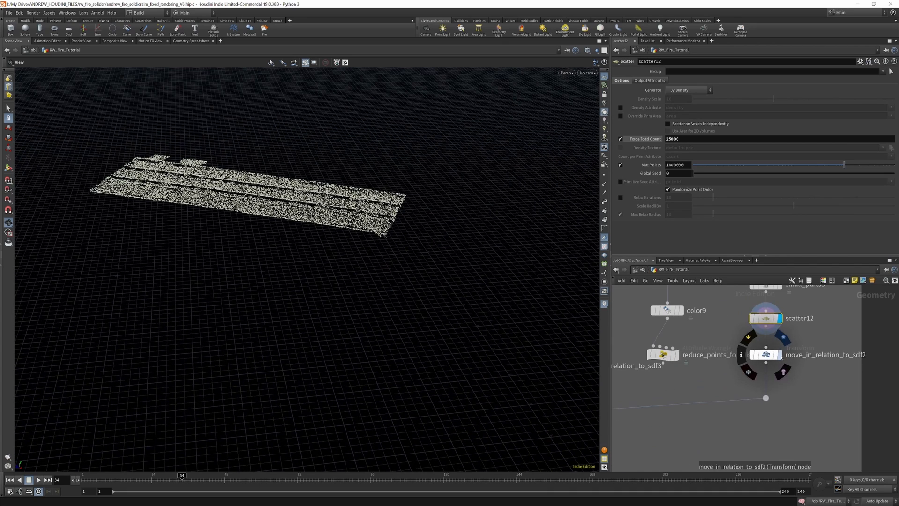
Display the results of the move_in_relation_to_sdf2 and move_in_relation_to_sdf3 transform nodes.
{"action": "left_click", "coordinate": [779, 354]}
{"action": "scroll", "coordinate": [792, 319], "scroll_direction": "down", "scroll_amount": 4}
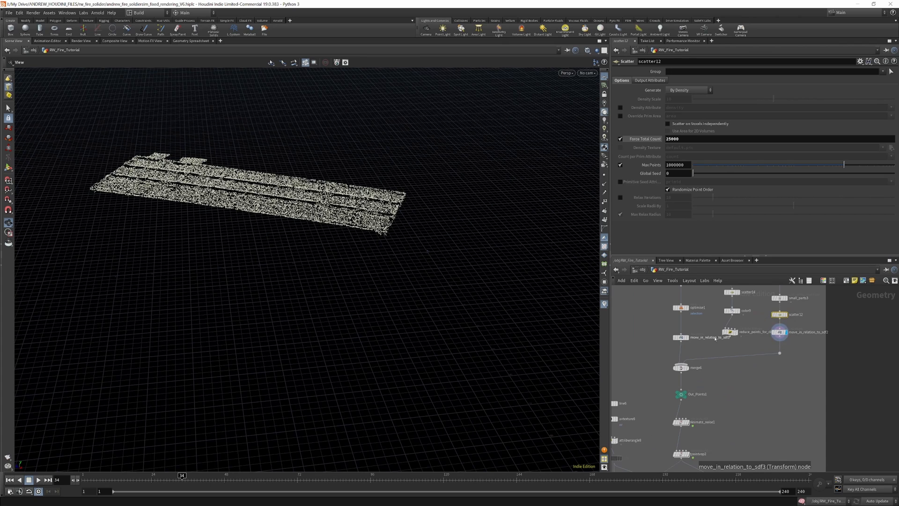
{"action": "scroll", "coordinate": [708, 337], "scroll_direction": "up", "scroll_amount": 4}
{"action": "middle_click_drag", "start_coordinate": [664, 340], "coordinate": [706, 356]}
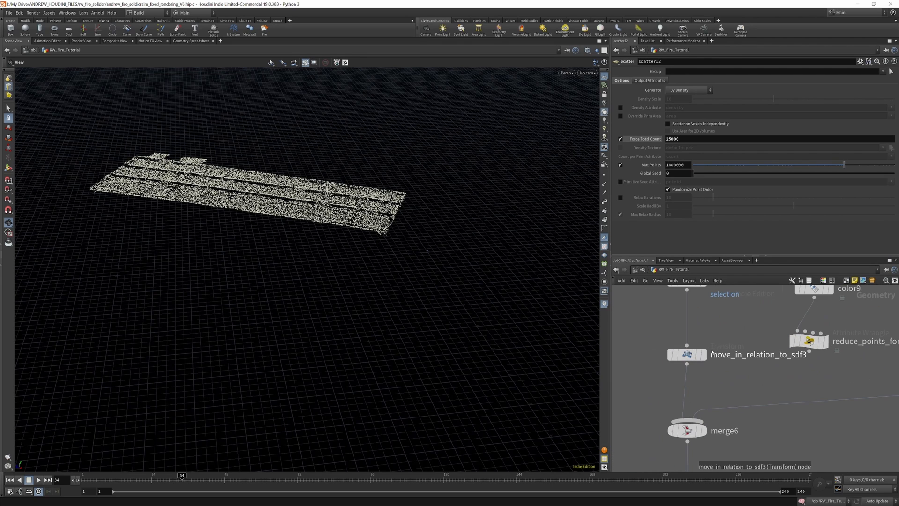
{"action": "left_click", "coordinate": [706, 355]}
{"action": "scroll", "coordinate": [700, 379], "scroll_direction": "down", "scroll_amount": 3}
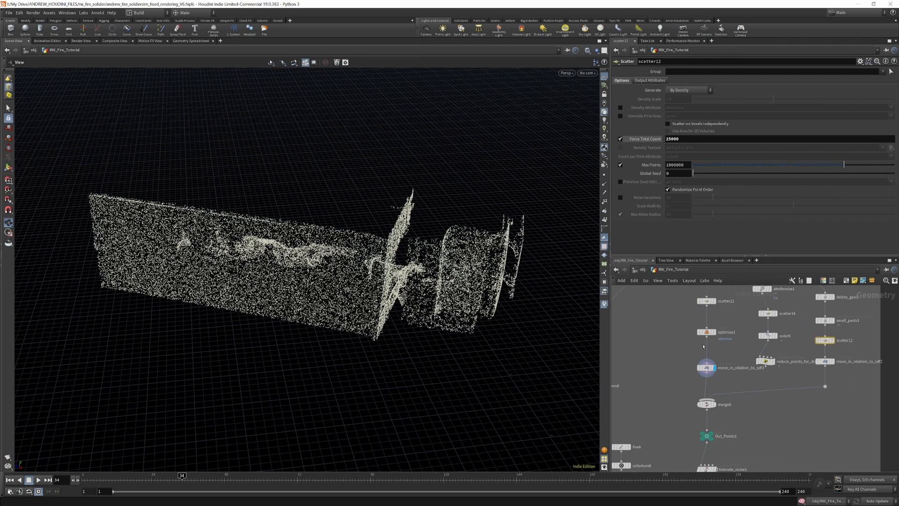
Check the translate values of move_in_relation_to_sdf3 and compare its points with the optimise1 result.
{"action": "scroll", "coordinate": [712, 403], "scroll_direction": "up", "scroll_amount": 2}
{"action": "left_click", "coordinate": [704, 418]}
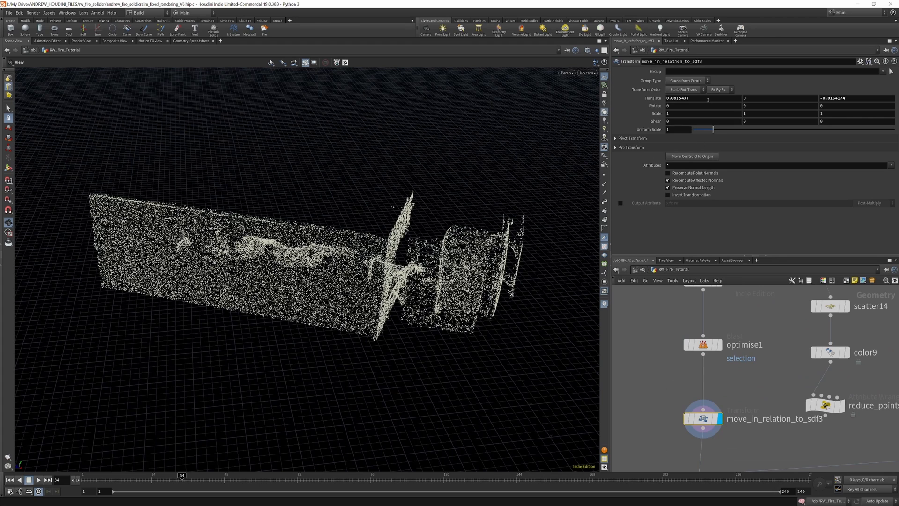
{"action": "left_click", "coordinate": [721, 345]}
{"action": "left_click", "coordinate": [721, 419]}
{"action": "scroll", "coordinate": [753, 352], "scroll_direction": "down", "scroll_amount": 3}
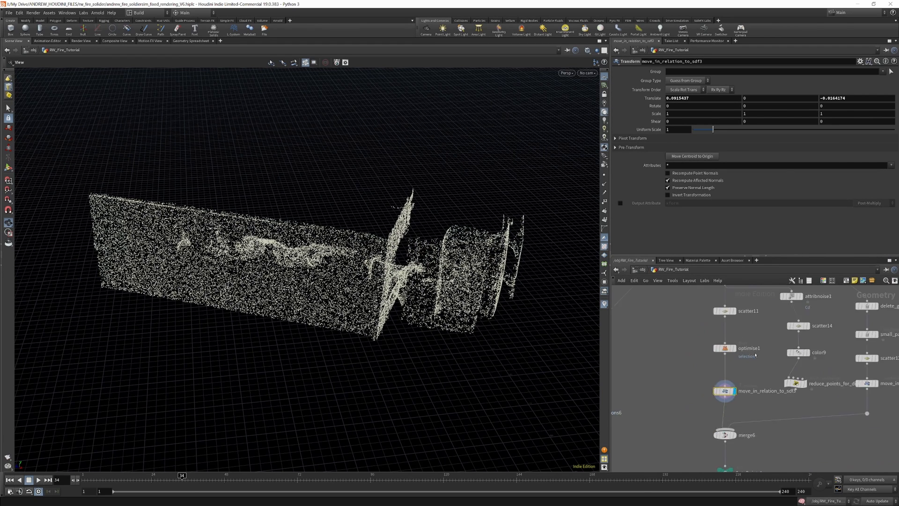
Display the combined side and roof points at merge6 and at the Out_Points1 null.
{"action": "scroll", "coordinate": [749, 406], "scroll_direction": "up", "scroll_amount": 3}
{"action": "left_click", "coordinate": [728, 412]}
{"action": "left_click_drag", "start_coordinate": [403, 281], "coordinate": [382, 246]}
{"action": "scroll", "coordinate": [759, 331], "scroll_direction": "down", "scroll_amount": 4}
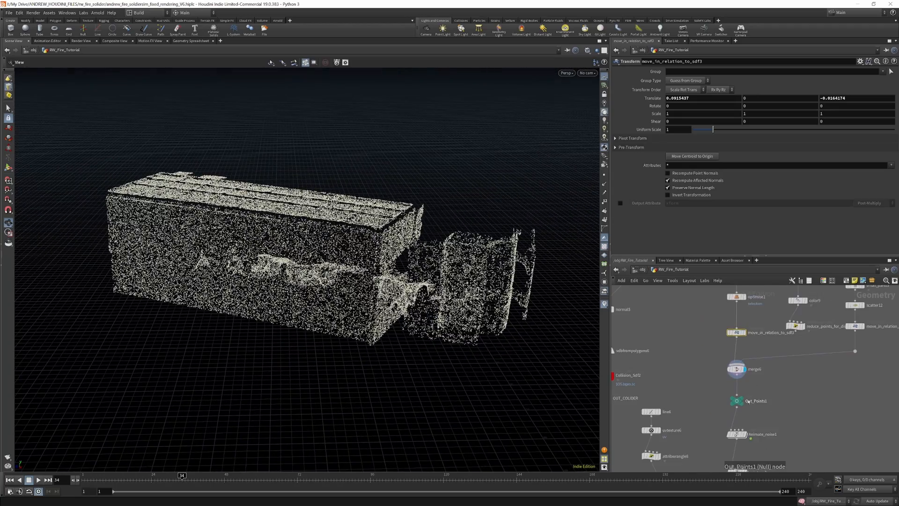
{"action": "scroll", "coordinate": [748, 401], "scroll_direction": "up", "scroll_amount": 2}
{"action": "mouse_move", "coordinate": [744, 398]}
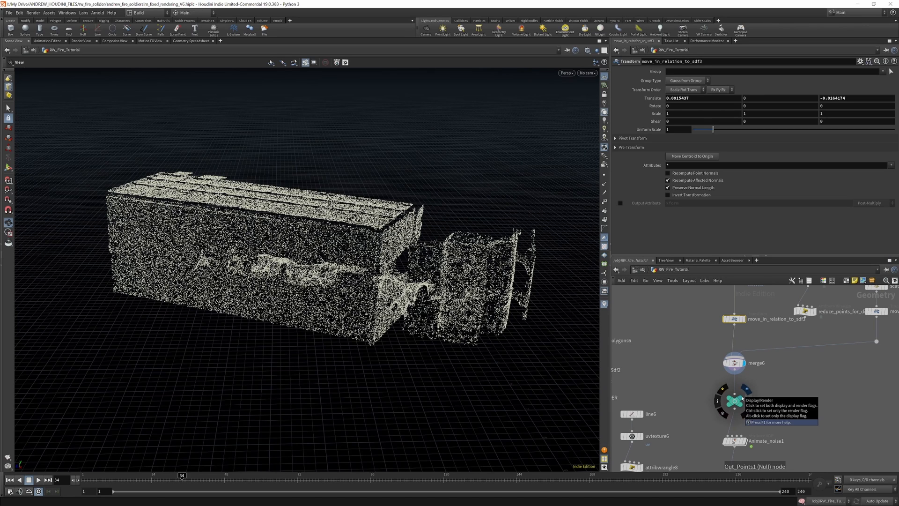
{"action": "left_click", "coordinate": [747, 391]}
Open the Animate_noise1 node's parameters and display the lines copied onto the points by copytopoints9.
{"action": "scroll", "coordinate": [739, 346], "scroll_direction": "down", "scroll_amount": 5}
{"action": "scroll", "coordinate": [740, 358], "scroll_direction": "up", "scroll_amount": 7}
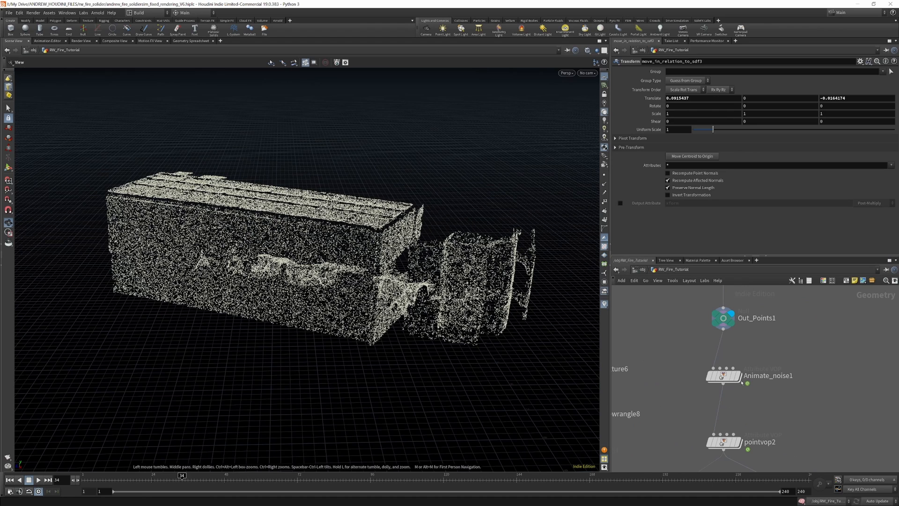
{"action": "left_click", "coordinate": [723, 376]}
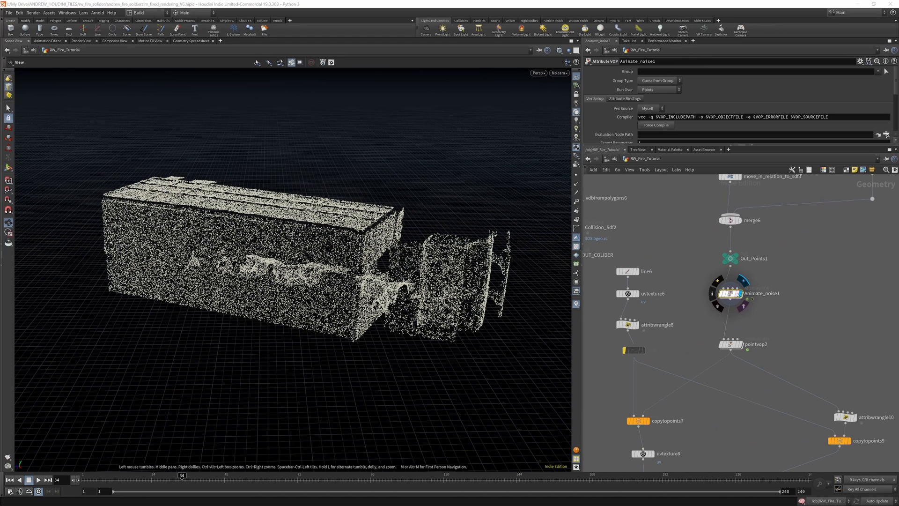
{"action": "left_click", "coordinate": [851, 428]}
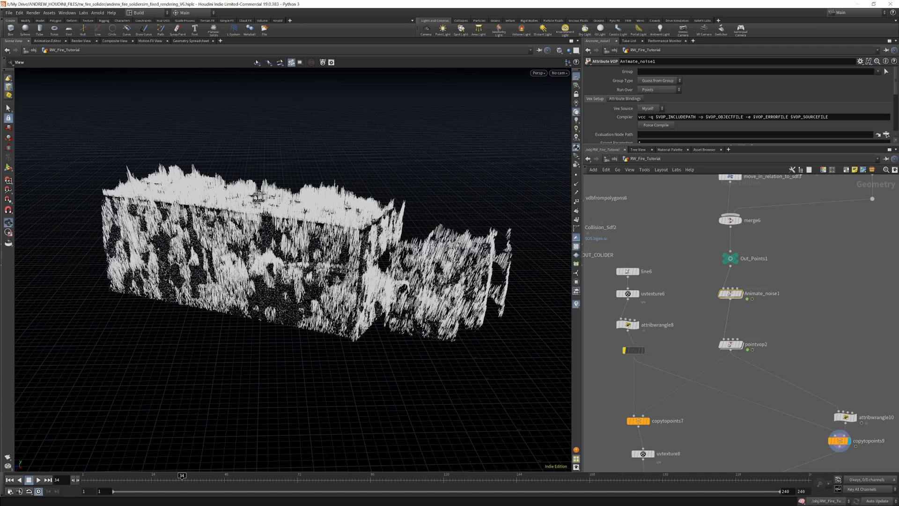
Display the line6 and uvtexture6 nodes in turn and review their line and UV settings.
{"action": "scroll", "coordinate": [614, 272], "scroll_direction": "up", "scroll_amount": 4}
{"action": "scroll", "coordinate": [646, 238], "scroll_direction": "down", "scroll_amount": 5}
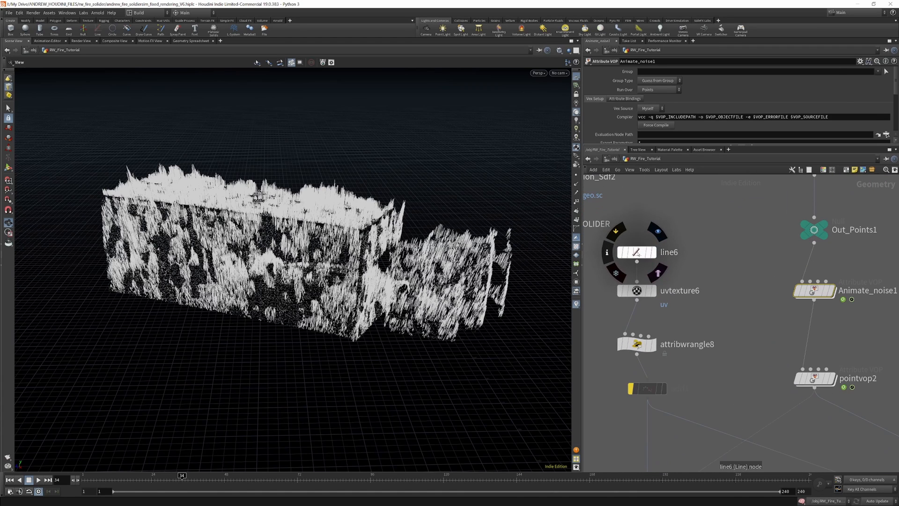
{"action": "left_click", "coordinate": [636, 253]}
{"action": "left_click", "coordinate": [654, 252]}
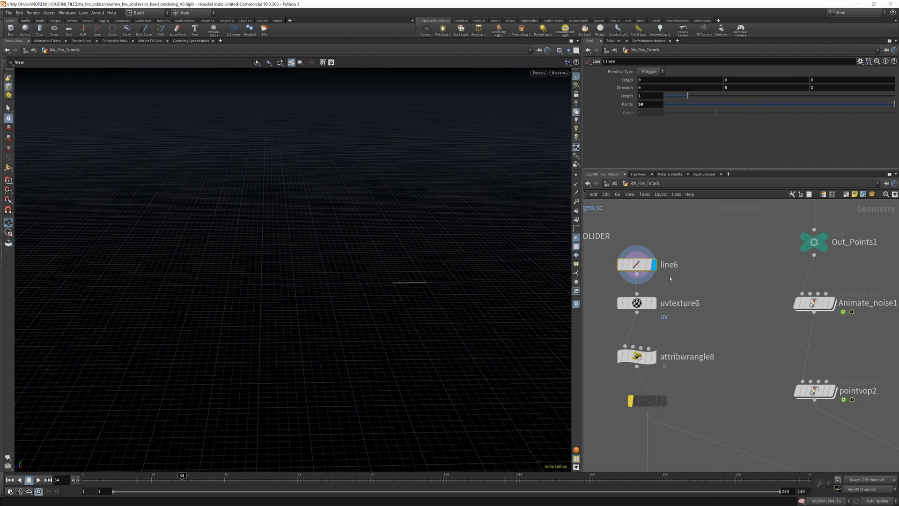
{"action": "left_click", "coordinate": [654, 302]}
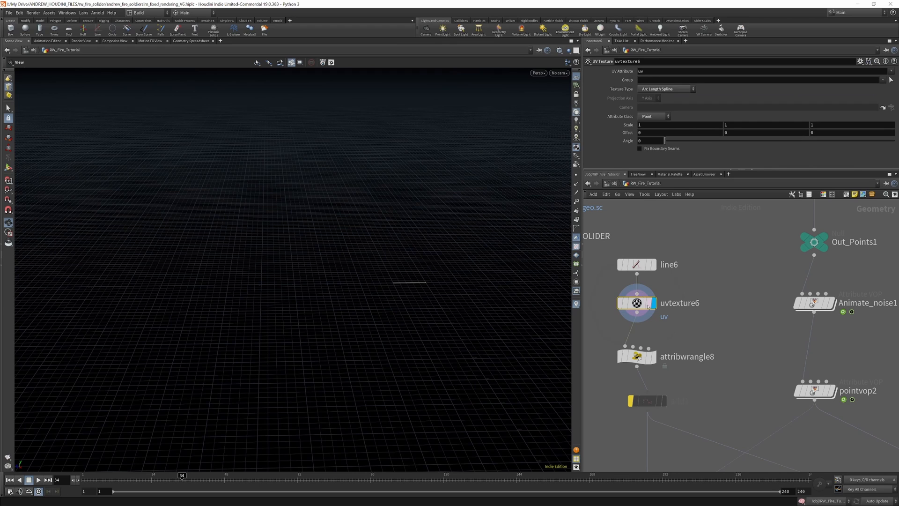
{"action": "left_click", "coordinate": [601, 298]}
Display attribwrangle8, review its VEX expression, and check the node's point attributes in its info window.
{"action": "scroll", "coordinate": [633, 327], "scroll_direction": "up", "scroll_amount": 3}
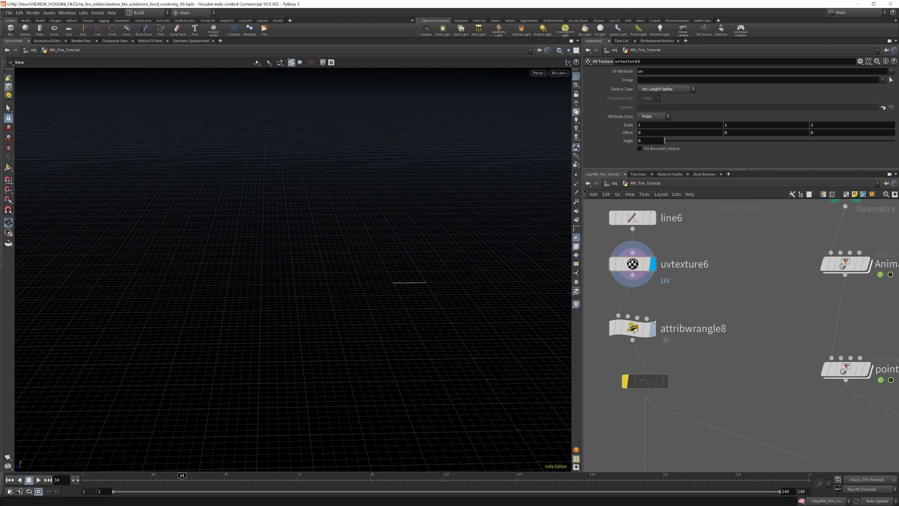
{"action": "left_click", "coordinate": [642, 330]}
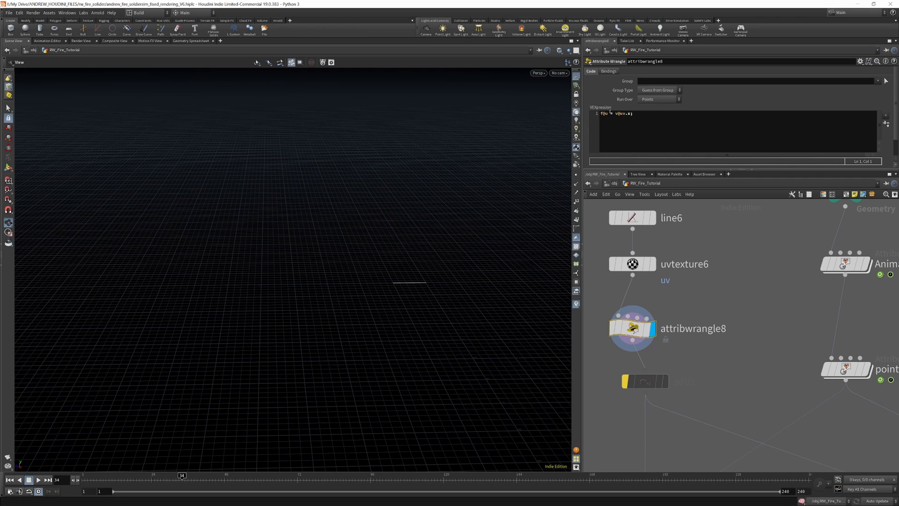
{"action": "left_click", "coordinate": [597, 328]}
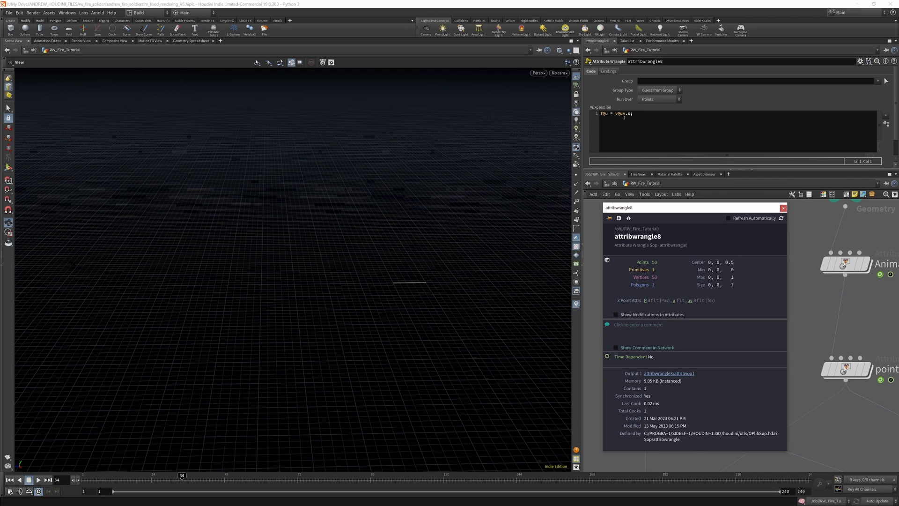
{"action": "left_click", "coordinate": [783, 209]}
{"action": "scroll", "coordinate": [703, 273], "scroll_direction": "down", "scroll_amount": 5}
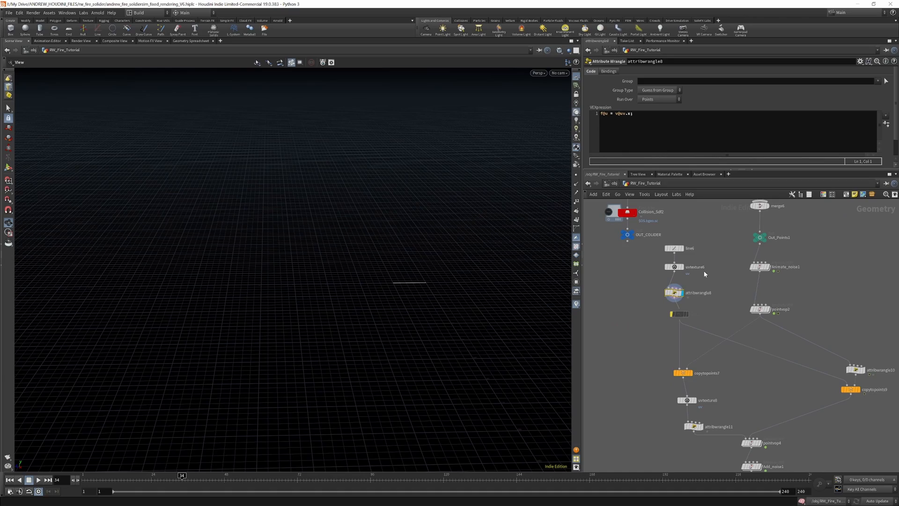
Display the lines copied by copytopoints9 on the truck and enlarge the parameter area to review its target attribute settings.
{"action": "scroll", "coordinate": [825, 360], "scroll_direction": "up", "scroll_amount": 3}
{"action": "scroll", "coordinate": [793, 363], "scroll_direction": "up", "scroll_amount": 2}
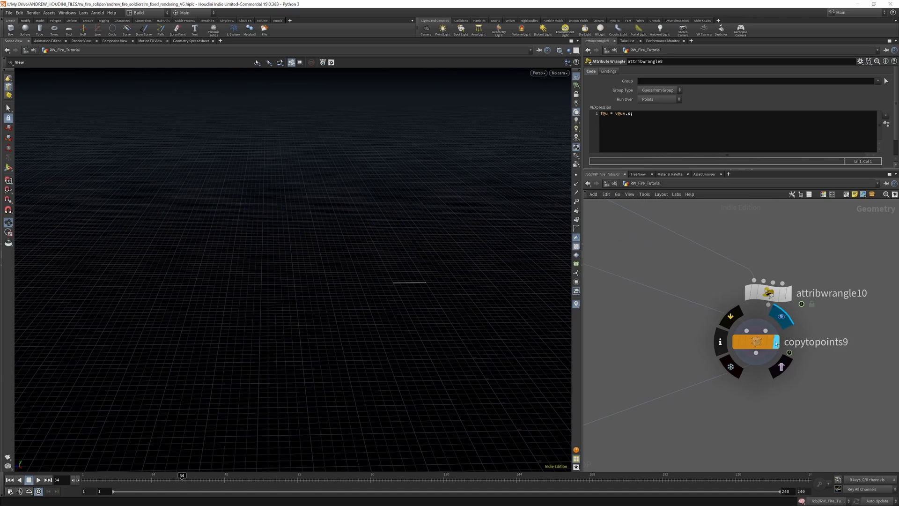
{"action": "left_click", "coordinate": [776, 342]}
{"action": "left_click", "coordinate": [760, 344]}
{"action": "left_click_drag", "start_coordinate": [281, 281], "coordinate": [262, 253]}
{"action": "left_click_drag", "start_coordinate": [328, 248], "coordinate": [309, 213]}
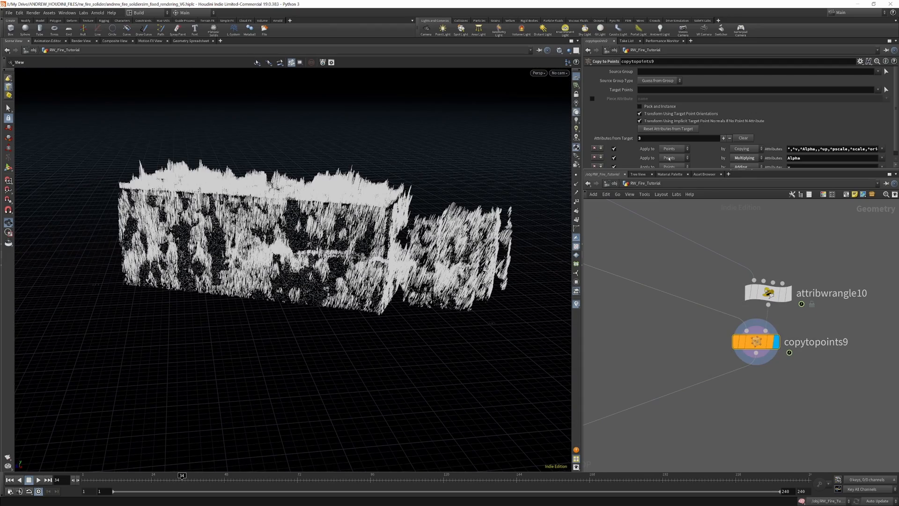
{"action": "left_click_drag", "start_coordinate": [670, 170], "coordinate": [670, 243]}
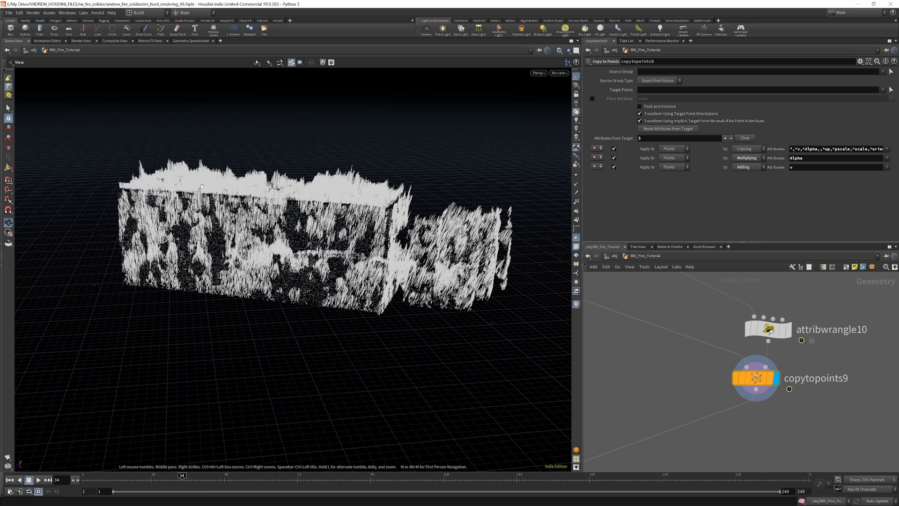
Review attribwrangle10's normal expression, and open Animate_noise1's parameters in an enlarged parameter area.
{"action": "scroll", "coordinate": [637, 332], "scroll_direction": "down", "scroll_amount": 5}
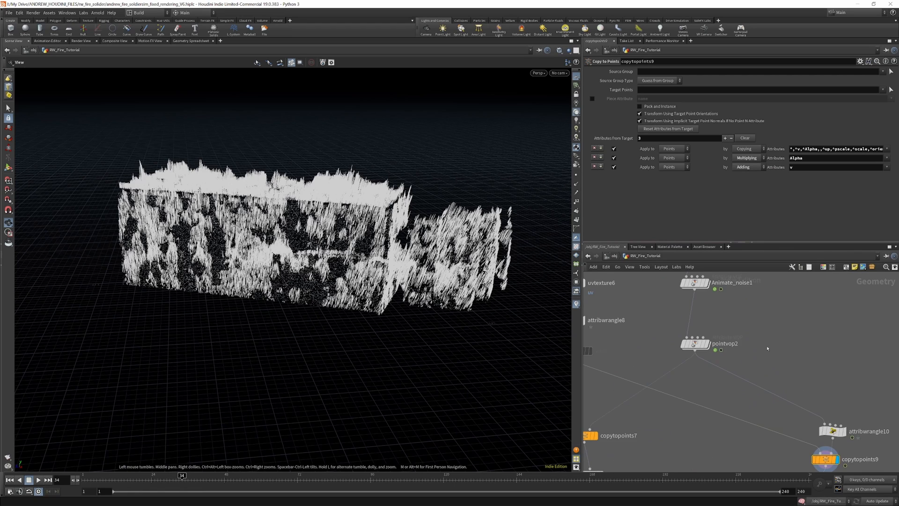
{"action": "left_click_drag", "start_coordinate": [806, 397], "coordinate": [758, 367]}
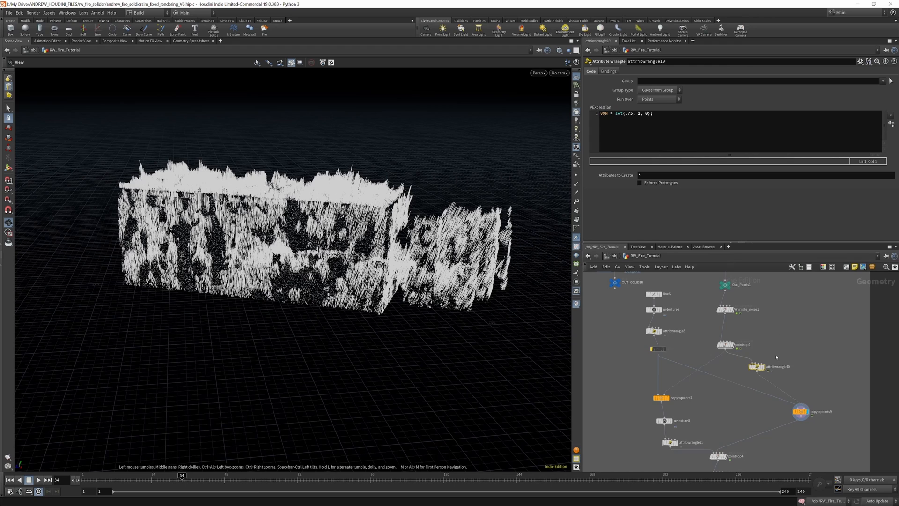
{"action": "scroll", "coordinate": [719, 306], "scroll_direction": "up", "scroll_amount": 3}
{"action": "left_click", "coordinate": [734, 313]}
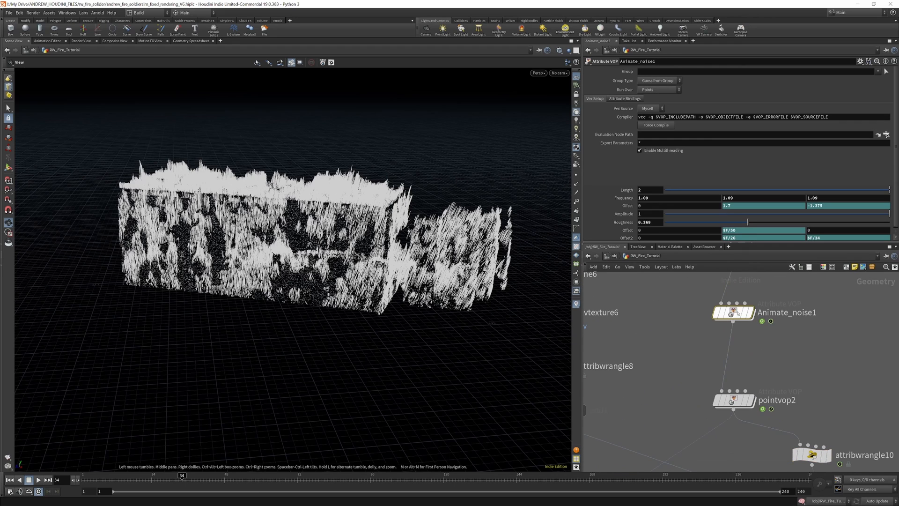
{"action": "left_click_drag", "start_coordinate": [765, 242], "coordinate": [765, 300]}
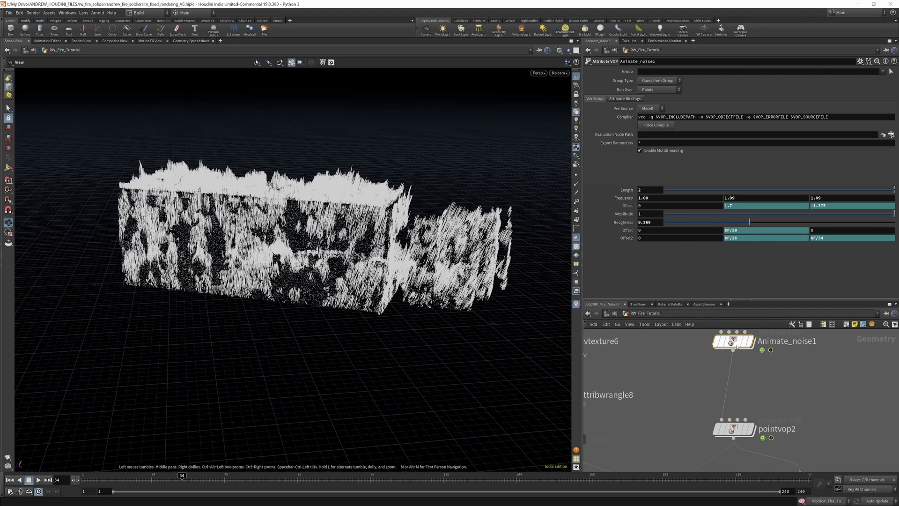
Display the points at Animate_noise1, and switch the display back to the lines copied by copytopoints9.
{"action": "left_click", "coordinate": [755, 363]}
{"action": "middle_click_drag", "start_coordinate": [736, 330], "coordinate": [747, 355]}
{"action": "mouse_move", "coordinate": [747, 354]}
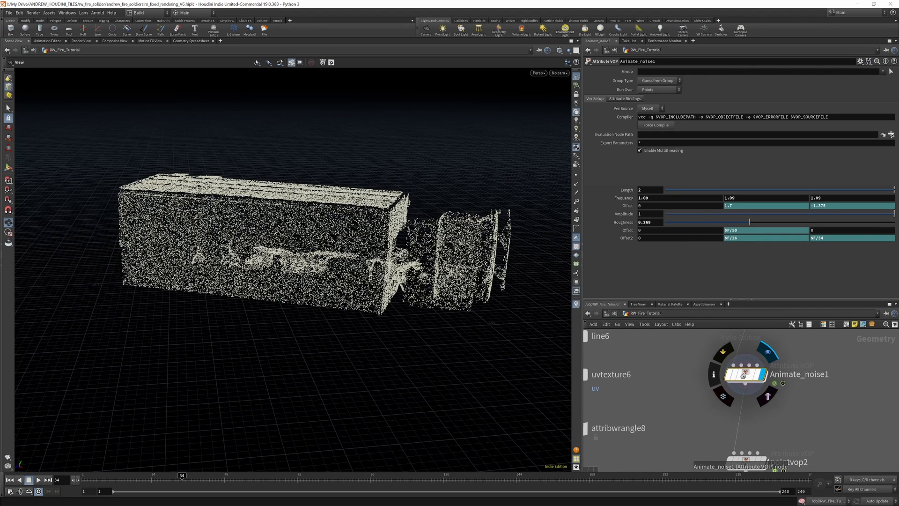
{"action": "scroll", "coordinate": [747, 355], "scroll_direction": "down", "scroll_amount": 3}
{"action": "left_click", "coordinate": [734, 355]}
{"action": "scroll", "coordinate": [801, 364], "scroll_direction": "up", "scroll_amount": 2}
{"action": "left_click", "coordinate": [703, 352]}
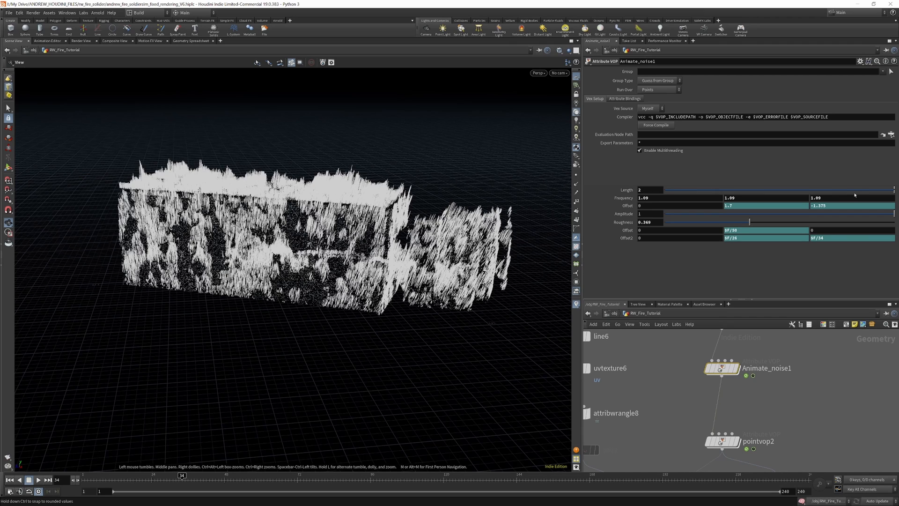
Set Animate_noise1's Frequency to 1.44 on all three axes and reveal the Offset expressions and the full Roughness value.
{"action": "left_click_drag", "start_coordinate": [851, 190], "coordinate": [895, 190]}
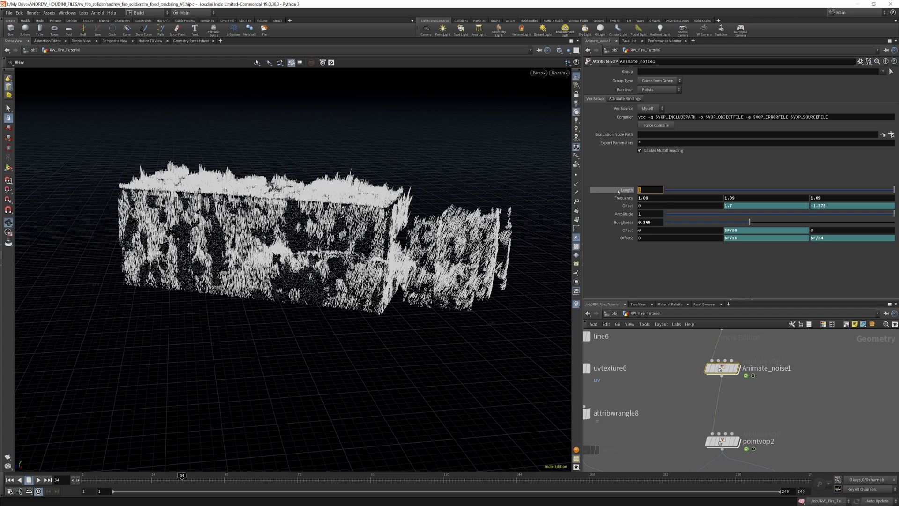
{"action": "key", "text": "Return"}
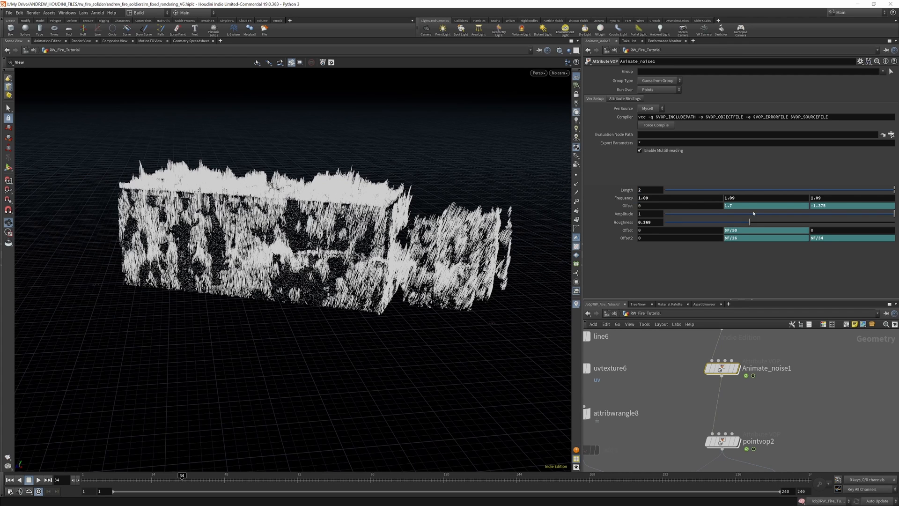
{"action": "middle_click_drag", "start_coordinate": [623, 199], "coordinate": [625, 220]}
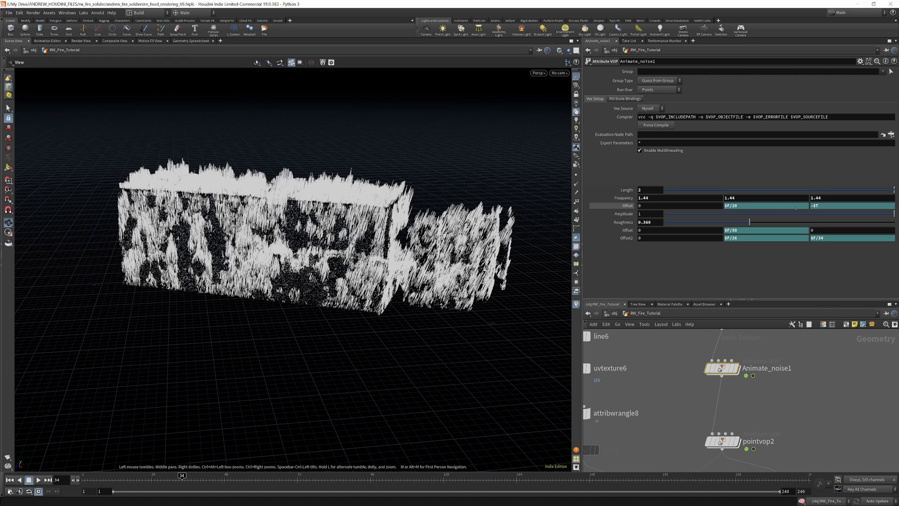
{"action": "left_click", "coordinate": [626, 216]}
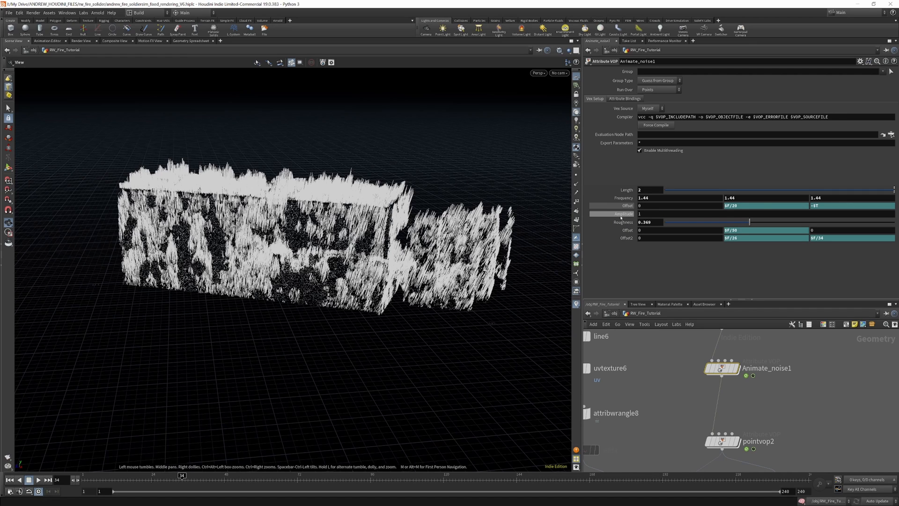
{"action": "left_click", "coordinate": [625, 223]}
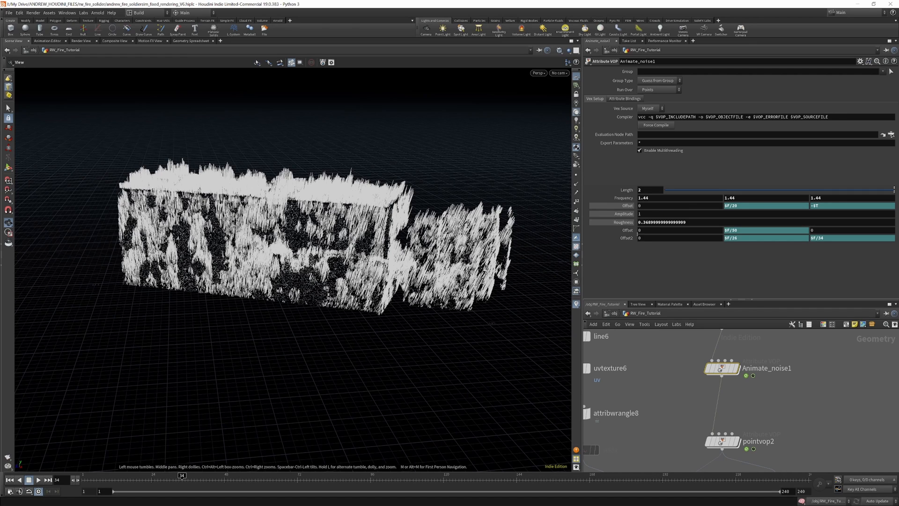
Enter the Animate_noise1 VOP network, review the curlnoise1 settings, and return to the node's promoted parameters.
{"action": "scroll", "coordinate": [730, 384], "scroll_direction": "down", "scroll_amount": 5}
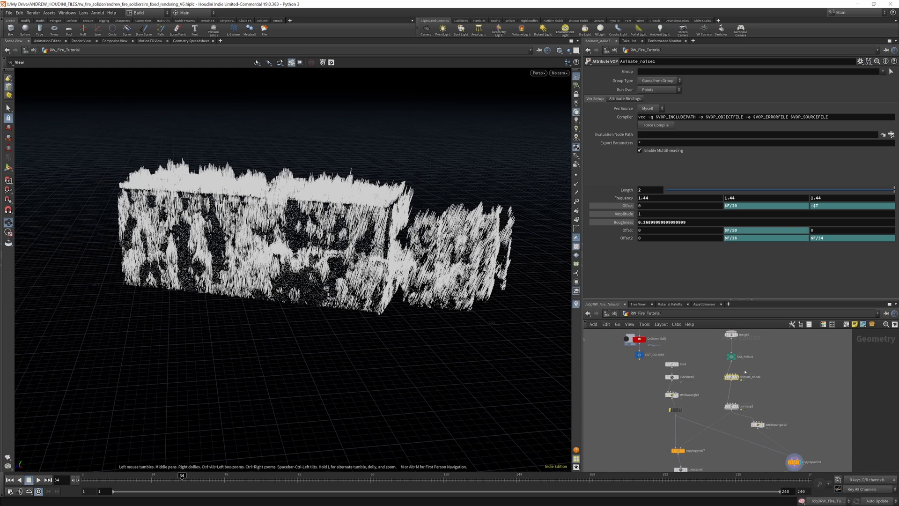
{"action": "scroll", "coordinate": [731, 384], "scroll_direction": "up", "scroll_amount": 4}
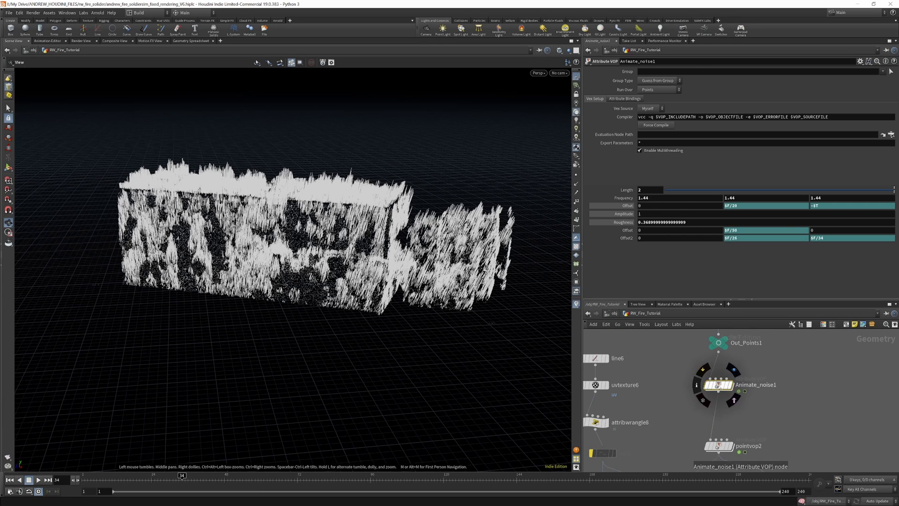
{"action": "double_click", "coordinate": [719, 385]}
{"action": "scroll", "coordinate": [669, 371], "scroll_direction": "up", "scroll_amount": 5}
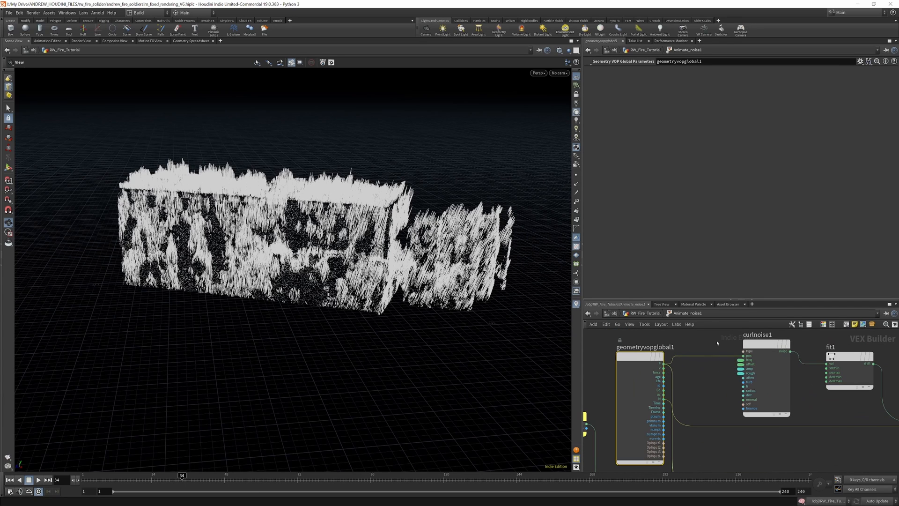
{"action": "left_click", "coordinate": [745, 370]}
{"action": "scroll", "coordinate": [744, 366], "scroll_direction": "down", "scroll_amount": 4}
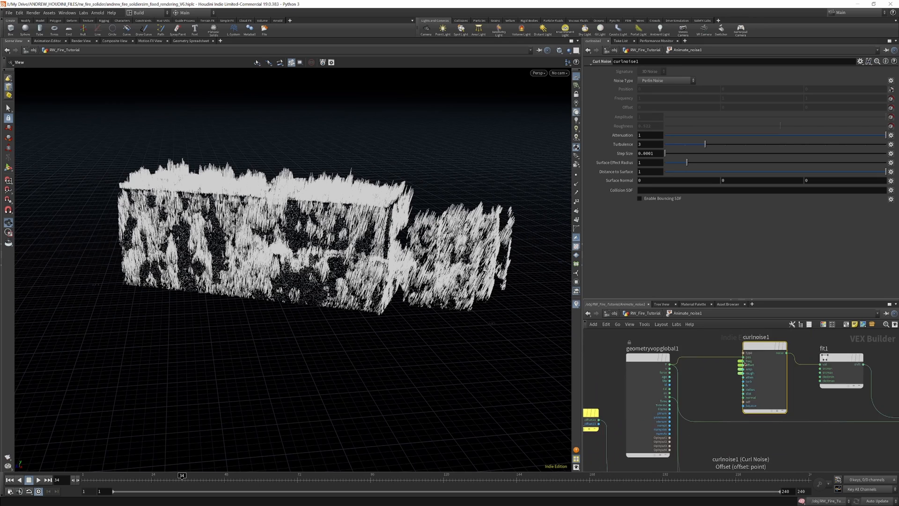
{"action": "scroll", "coordinate": [744, 364], "scroll_direction": "up", "scroll_amount": 5}
{"action": "middle_click_drag", "start_coordinate": [744, 364], "coordinate": [699, 365]}
{"action": "scroll", "coordinate": [706, 367], "scroll_direction": "down", "scroll_amount": 2}
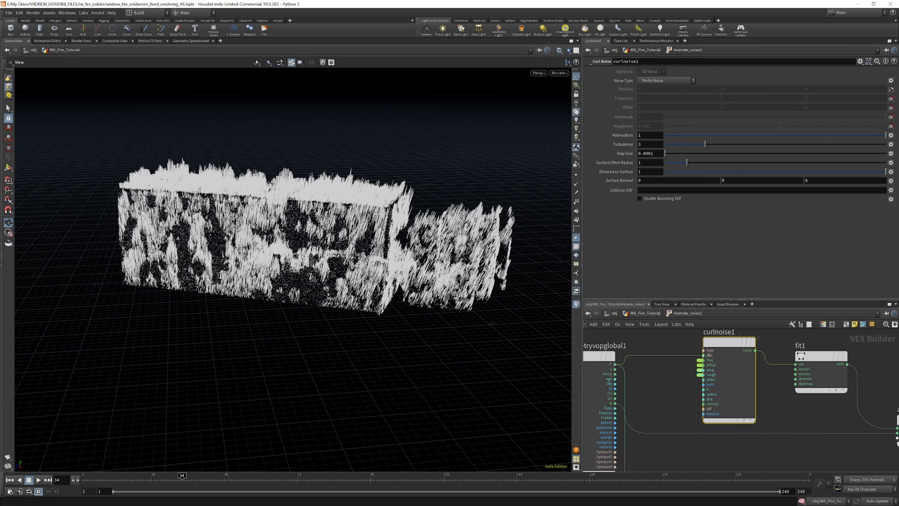
{"action": "left_click", "coordinate": [650, 314]}
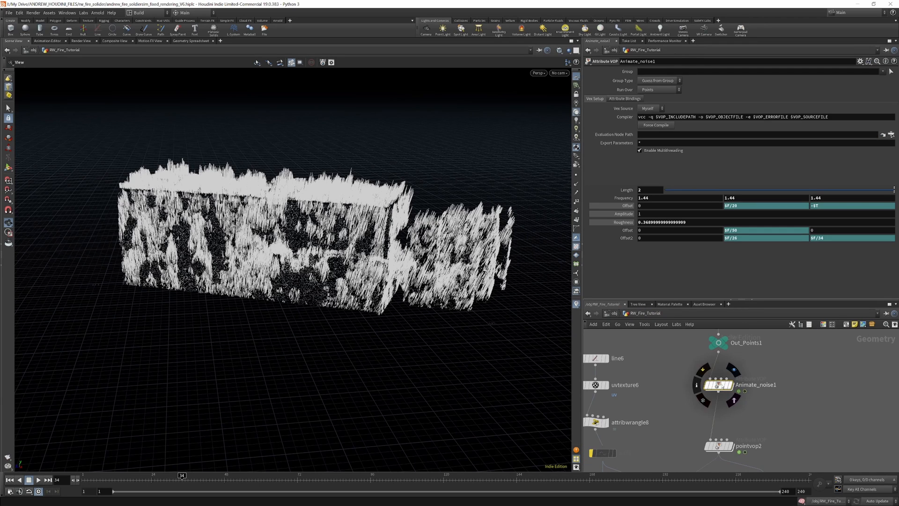
Reopen the Animate_noise1 VOP network and examine fit1's source and destination ranges after the curl noise.
{"action": "double_click", "coordinate": [719, 384]}
{"action": "scroll", "coordinate": [732, 352], "scroll_direction": "down", "scroll_amount": 3}
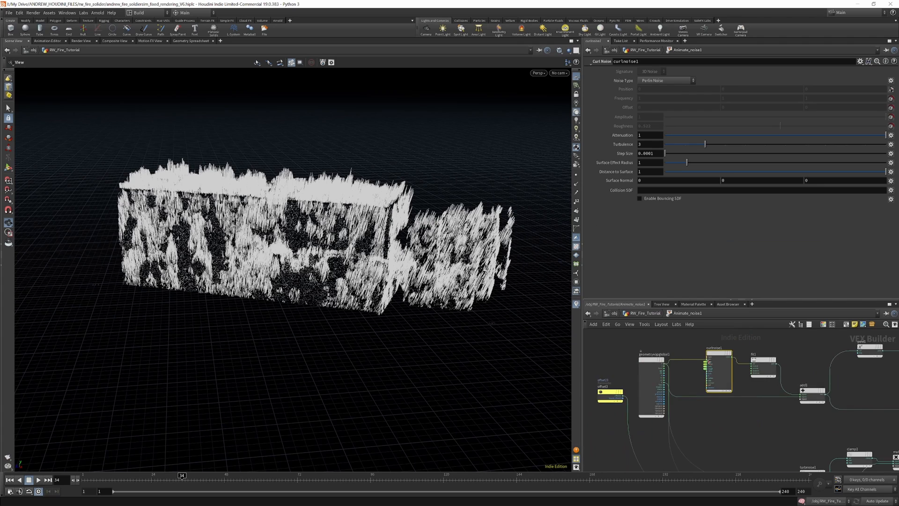
{"action": "scroll", "coordinate": [732, 353], "scroll_direction": "up", "scroll_amount": 4}
{"action": "scroll", "coordinate": [717, 344], "scroll_direction": "down", "scroll_amount": 3}
{"action": "scroll", "coordinate": [705, 337], "scroll_direction": "up", "scroll_amount": 4}
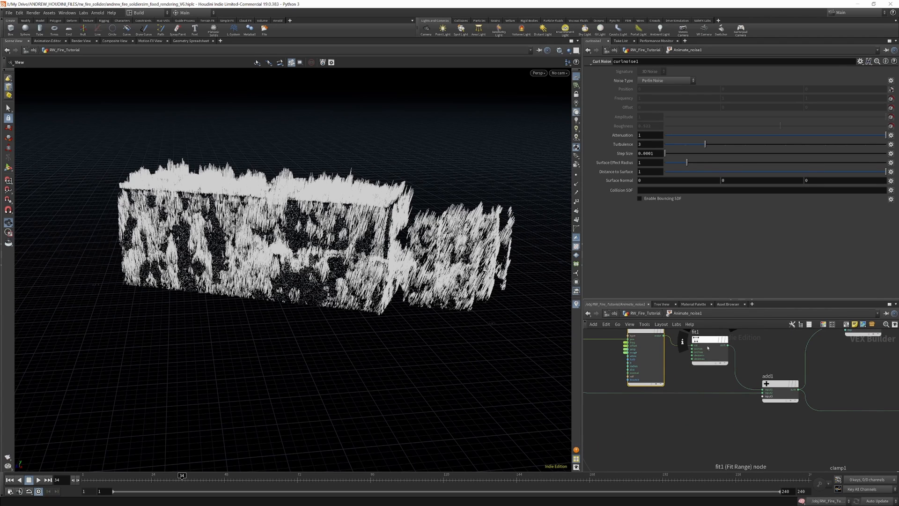
{"action": "left_click", "coordinate": [714, 339]}
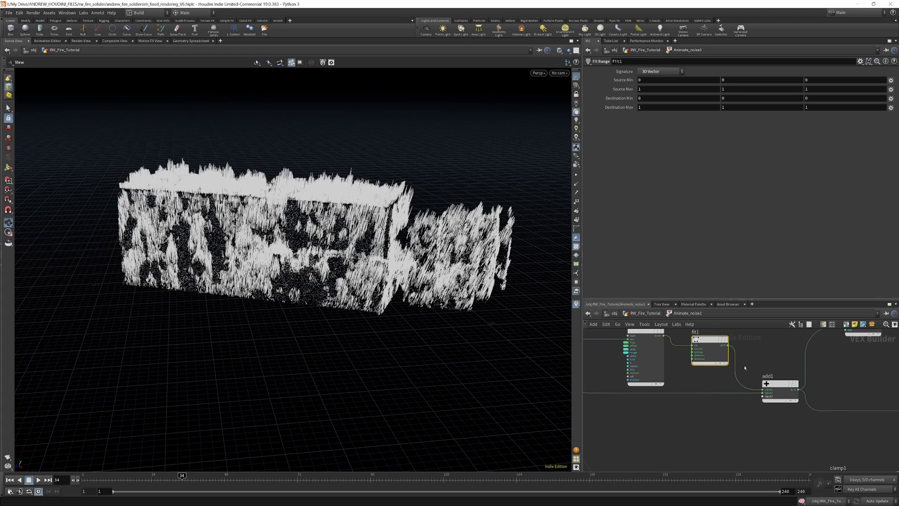
{"action": "scroll", "coordinate": [757, 369], "scroll_direction": "down", "scroll_amount": 3}
{"action": "scroll", "coordinate": [730, 370], "scroll_direction": "up", "scroll_amount": 3}
{"action": "scroll", "coordinate": [703, 370], "scroll_direction": "down", "scroll_amount": 3}
{"action": "scroll", "coordinate": [674, 370], "scroll_direction": "up", "scroll_amount": 3}
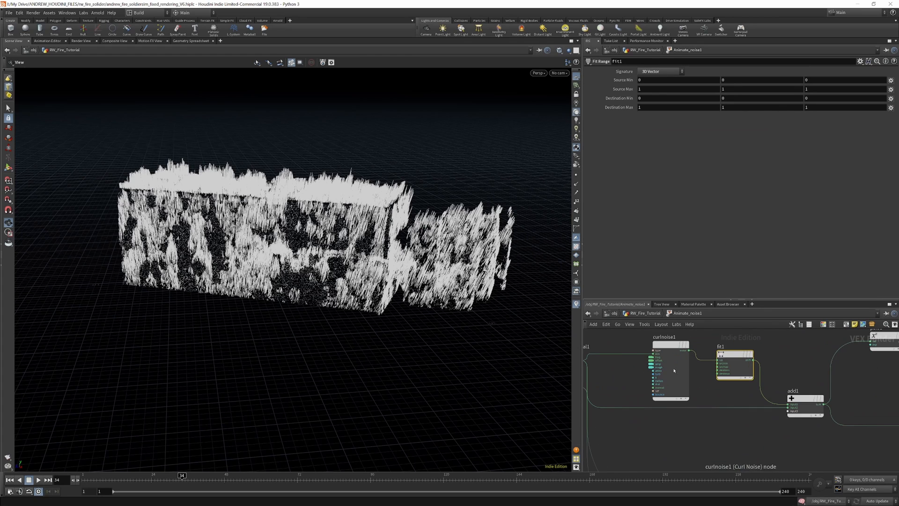
Select the pow1 node after add1 and review its signature and exponent.
{"action": "scroll", "coordinate": [768, 401], "scroll_direction": "down", "scroll_amount": 5}
{"action": "scroll", "coordinate": [797, 364], "scroll_direction": "up", "scroll_amount": 6}
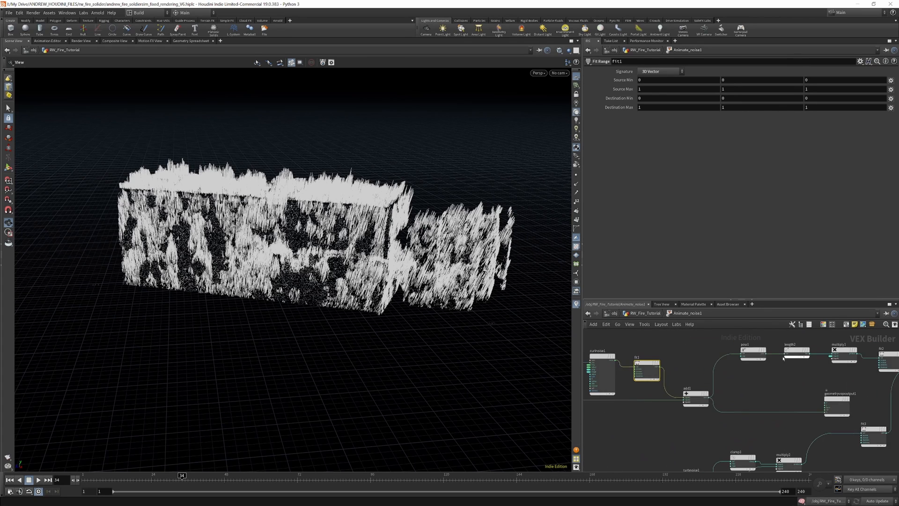
{"action": "left_click_drag", "start_coordinate": [726, 348], "coordinate": [717, 348]}
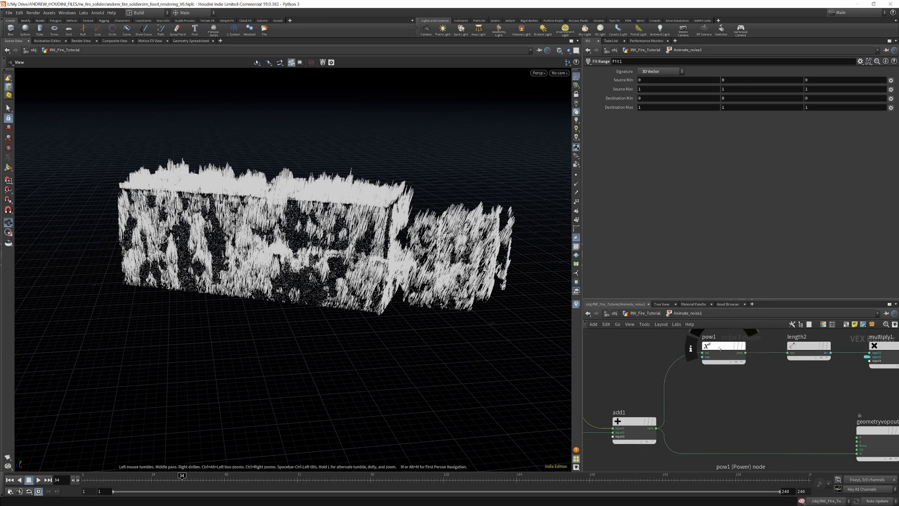
{"action": "left_click", "coordinate": [721, 348]}
{"action": "scroll", "coordinate": [728, 374], "scroll_direction": "down", "scroll_amount": 4}
{"action": "scroll", "coordinate": [728, 374], "scroll_direction": "up", "scroll_amount": 6}
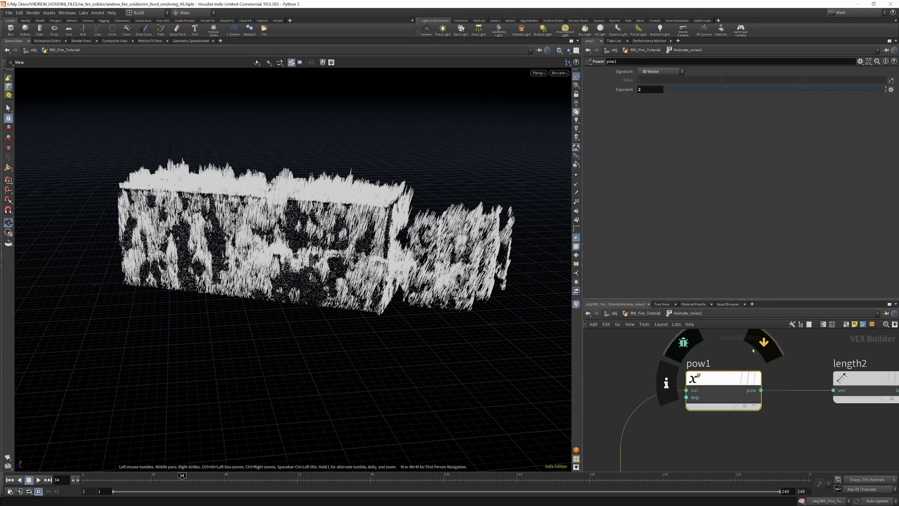
Toggle the bypass on pow1 repeatedly to compare the line lengths on the truck up close, leaving the node active.
{"action": "left_click", "coordinate": [761, 345]}
{"action": "left_click", "coordinate": [761, 345]}
{"action": "left_click", "coordinate": [761, 346]}
{"action": "left_click_drag", "start_coordinate": [283, 218], "coordinate": [316, 193]}
{"action": "scroll", "coordinate": [316, 192], "scroll_direction": "up", "scroll_amount": 3}
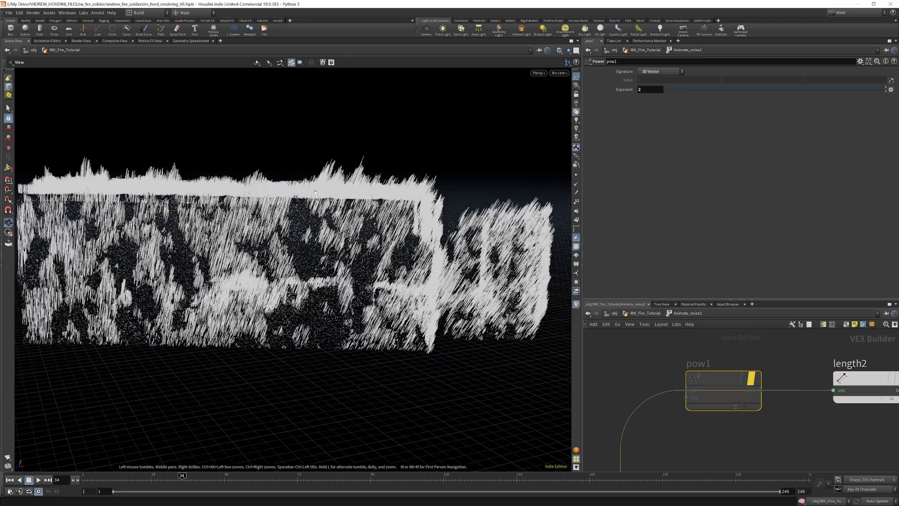
{"action": "scroll", "coordinate": [315, 192], "scroll_direction": "up", "scroll_amount": 8}
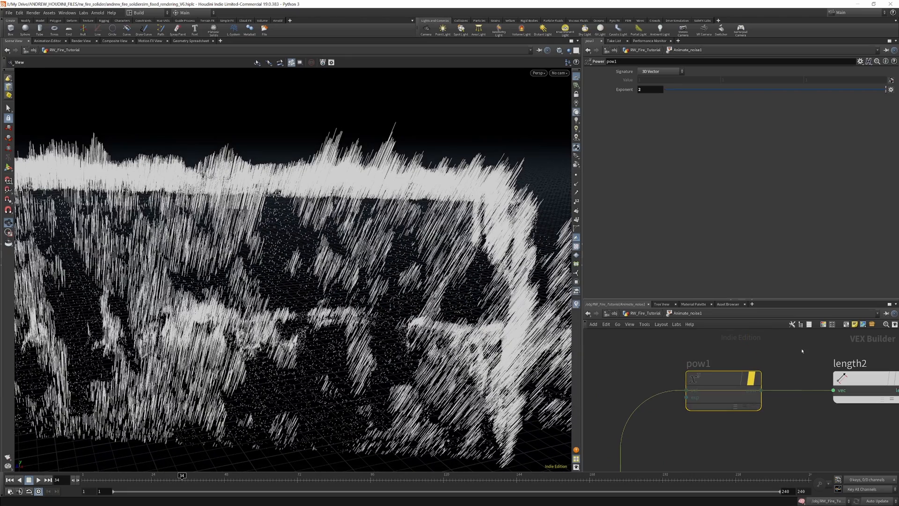
{"action": "scroll", "coordinate": [802, 350], "scroll_direction": "down", "scroll_amount": 3}
{"action": "scroll", "coordinate": [749, 361], "scroll_direction": "up", "scroll_amount": 3}
{"action": "left_click", "coordinate": [734, 358]}
{"action": "left_click", "coordinate": [734, 358]}
{"action": "left_click", "coordinate": [734, 358]}
{"action": "left_click", "coordinate": [734, 357]}
{"action": "left_click", "coordinate": [734, 357]}
{"action": "left_click", "coordinate": [734, 357]}
{"action": "left_click", "coordinate": [734, 358]}
{"action": "left_click", "coordinate": [733, 357]}
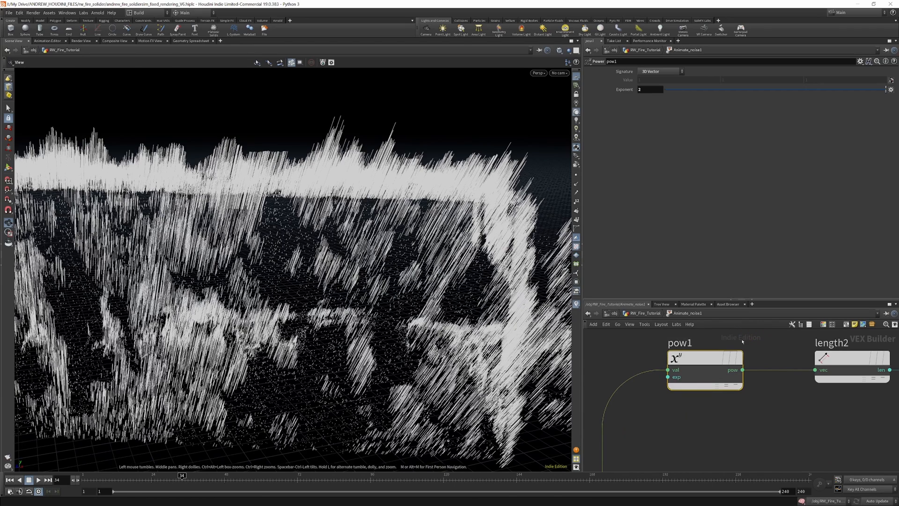
Follow the chain from pow1 through length2 and review the inputs of multiply1.
{"action": "scroll", "coordinate": [703, 381], "scroll_direction": "down", "scroll_amount": 6}
{"action": "middle_click_drag", "start_coordinate": [764, 377], "coordinate": [734, 372]}
{"action": "scroll", "coordinate": [734, 372], "scroll_direction": "up", "scroll_amount": 3}
{"action": "scroll", "coordinate": [697, 366], "scroll_direction": "down", "scroll_amount": 3}
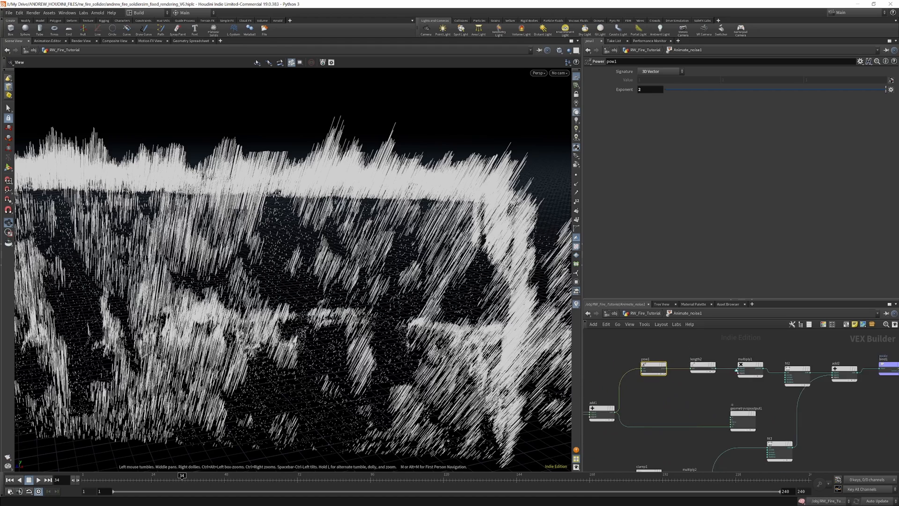
{"action": "scroll", "coordinate": [734, 371], "scroll_direction": "up", "scroll_amount": 3}
{"action": "left_click", "coordinate": [734, 371]}
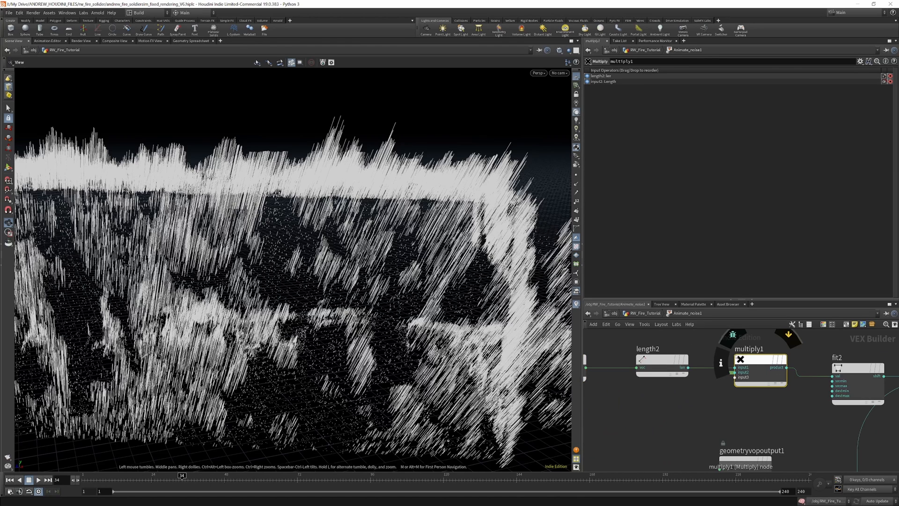
Check the promoted Length parameter on Animate_noise1, and reopen its VOP network to view fit2, add2 and bind1.
{"action": "scroll", "coordinate": [740, 368], "scroll_direction": "down", "scroll_amount": 3}
{"action": "left_click", "coordinate": [645, 313]}
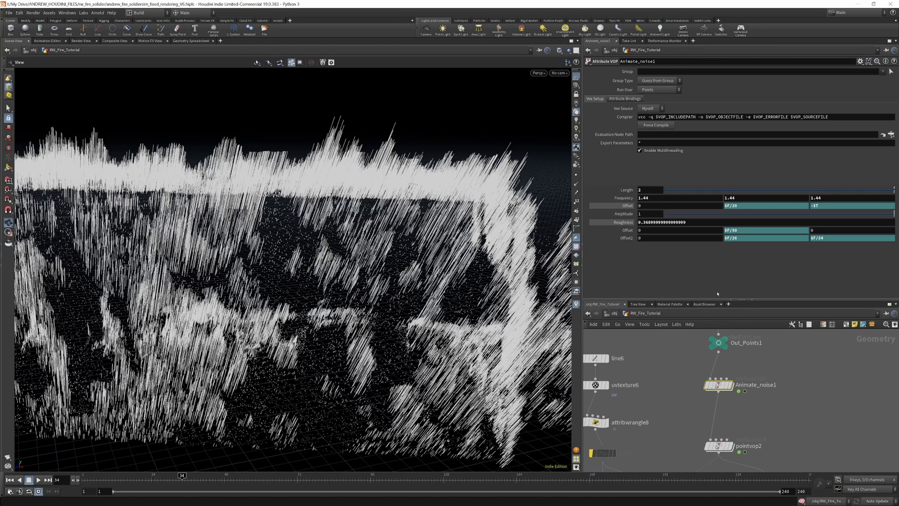
{"action": "double_click", "coordinate": [720, 383]}
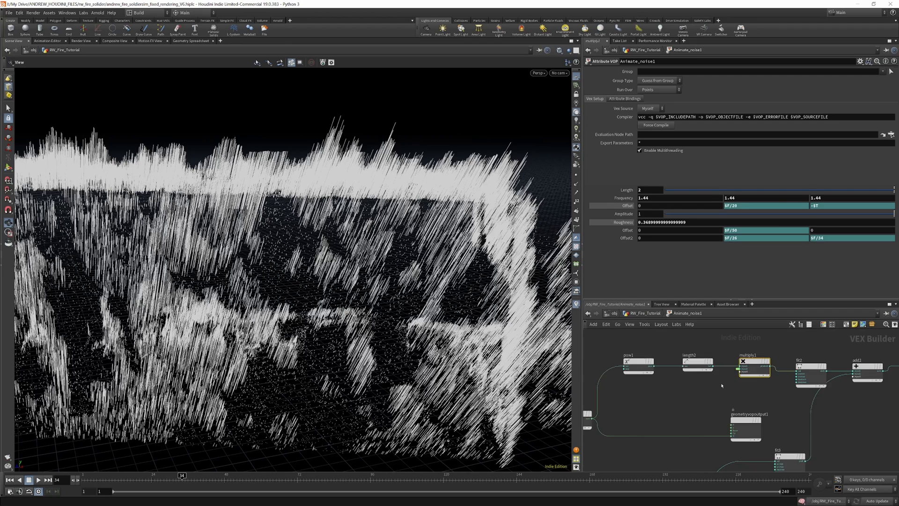
{"action": "scroll", "coordinate": [751, 368], "scroll_direction": "down", "scroll_amount": 3}
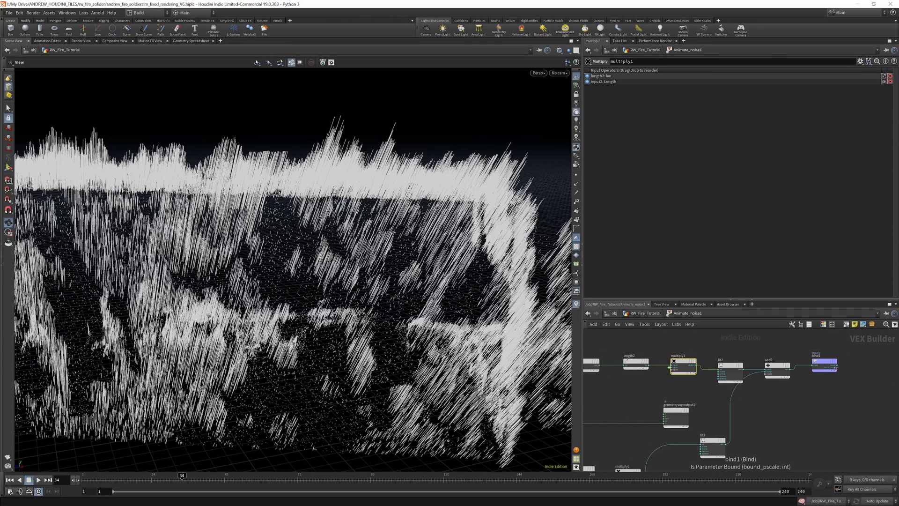
Examine the end of the VOP chain from multiply1 through fit2 and add2 to bind1, alongside the complete network.
{"action": "scroll", "coordinate": [827, 367], "scroll_direction": "up", "scroll_amount": 6}
{"action": "scroll", "coordinate": [803, 363], "scroll_direction": "down", "scroll_amount": 4}
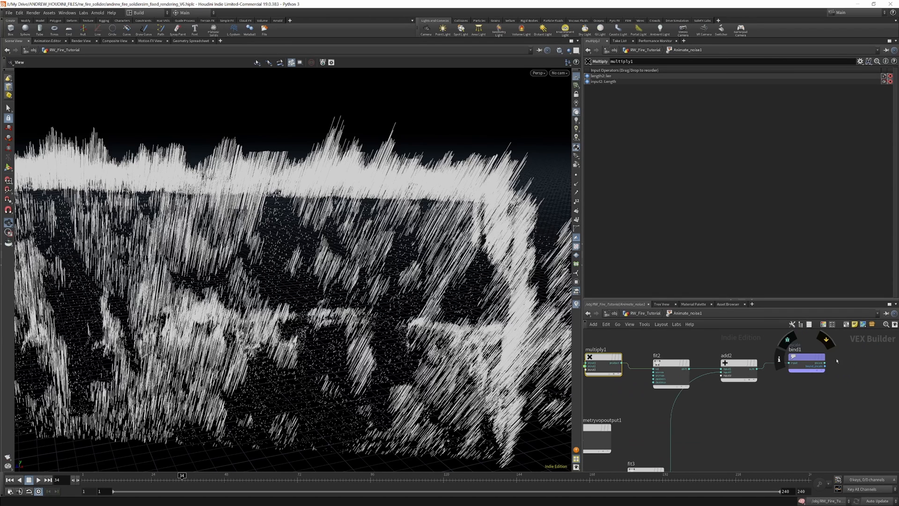
{"action": "scroll", "coordinate": [792, 358], "scroll_direction": "down", "scroll_amount": 4}
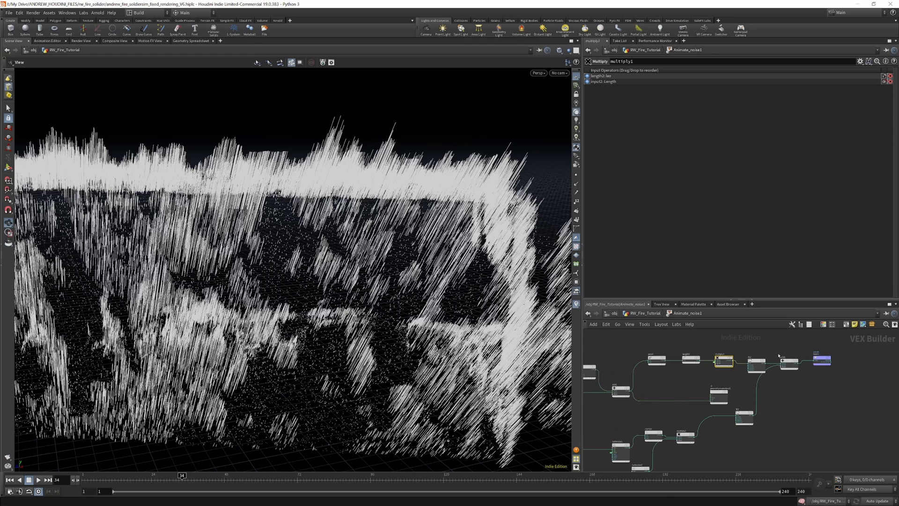
{"action": "scroll", "coordinate": [764, 359], "scroll_direction": "down", "scroll_amount": 4}
{"action": "scroll", "coordinate": [648, 363], "scroll_direction": "up", "scroll_amount": 7}
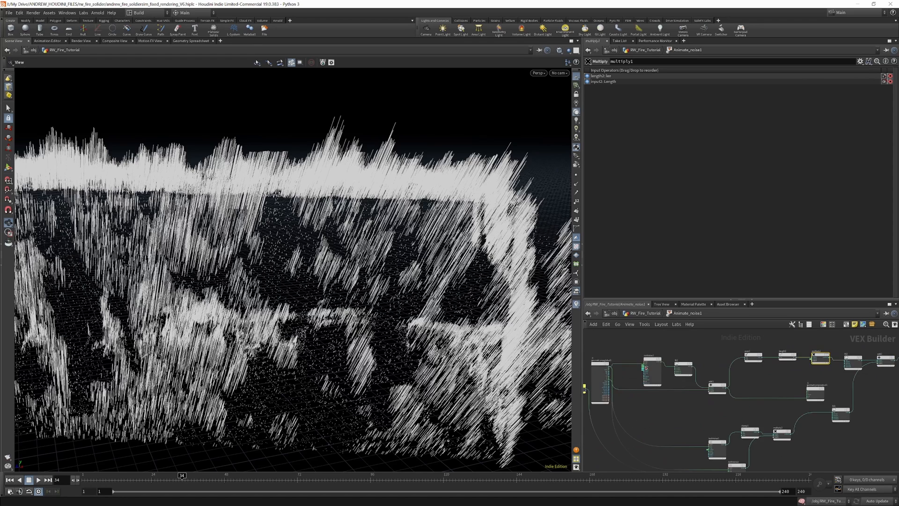
{"action": "scroll", "coordinate": [672, 355], "scroll_direction": "down", "scroll_amount": 5}
Select geometryvopoutput1 and check the connection into its N input.
{"action": "left_click", "coordinate": [756, 366]}
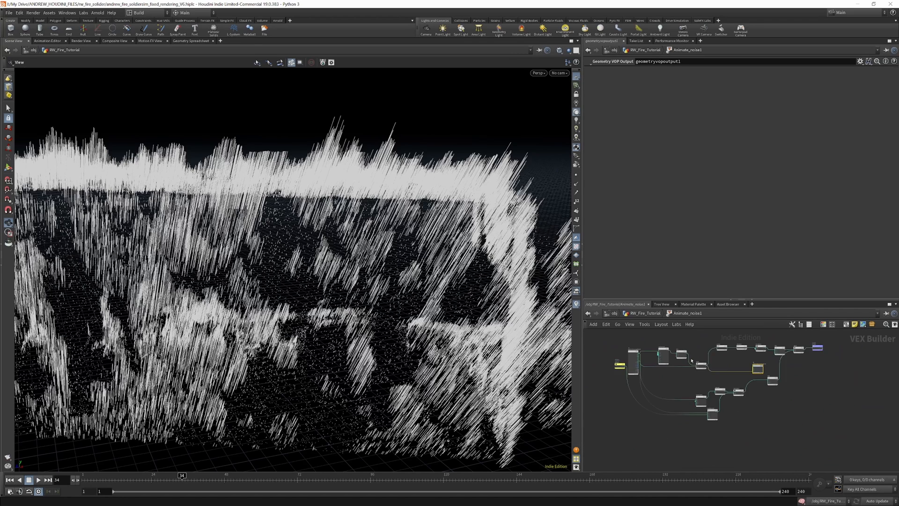
{"action": "scroll", "coordinate": [695, 370], "scroll_direction": "up", "scroll_amount": 4}
{"action": "scroll", "coordinate": [843, 380], "scroll_direction": "up", "scroll_amount": 4}
{"action": "scroll", "coordinate": [824, 382], "scroll_direction": "down", "scroll_amount": 7}
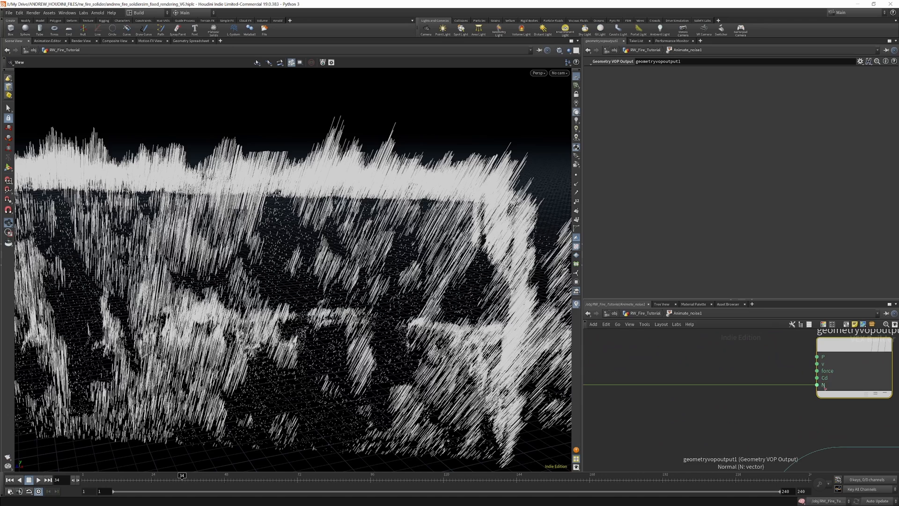
{"action": "scroll", "coordinate": [740, 366], "scroll_direction": "up", "scroll_amount": 2}
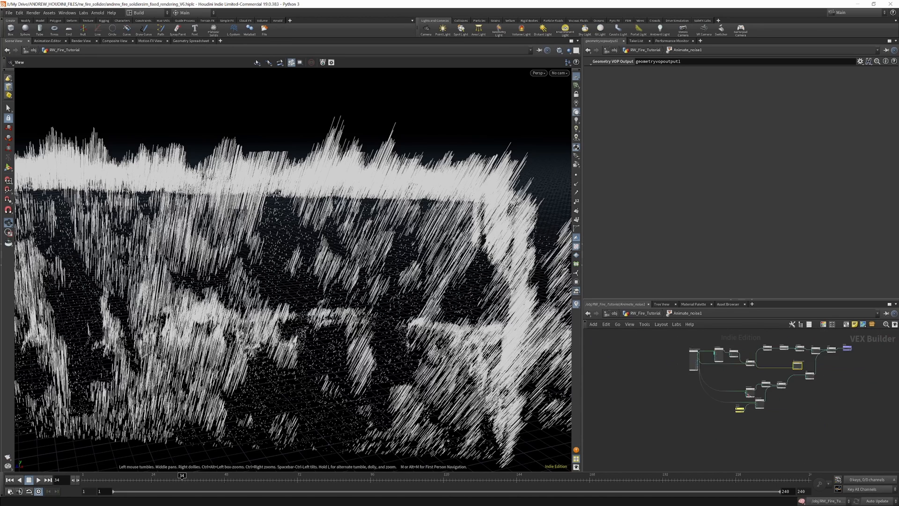
Follow the lower noise branch from geometryvopglobal1 through turbnoise1, clamp1 and multiply2 to fit3.
{"action": "scroll", "coordinate": [772, 402], "scroll_direction": "up", "scroll_amount": 4}
{"action": "scroll", "coordinate": [765, 397], "scroll_direction": "down", "scroll_amount": 4}
{"action": "scroll", "coordinate": [677, 343], "scroll_direction": "up", "scroll_amount": 4}
{"action": "scroll", "coordinate": [682, 341], "scroll_direction": "down", "scroll_amount": 4}
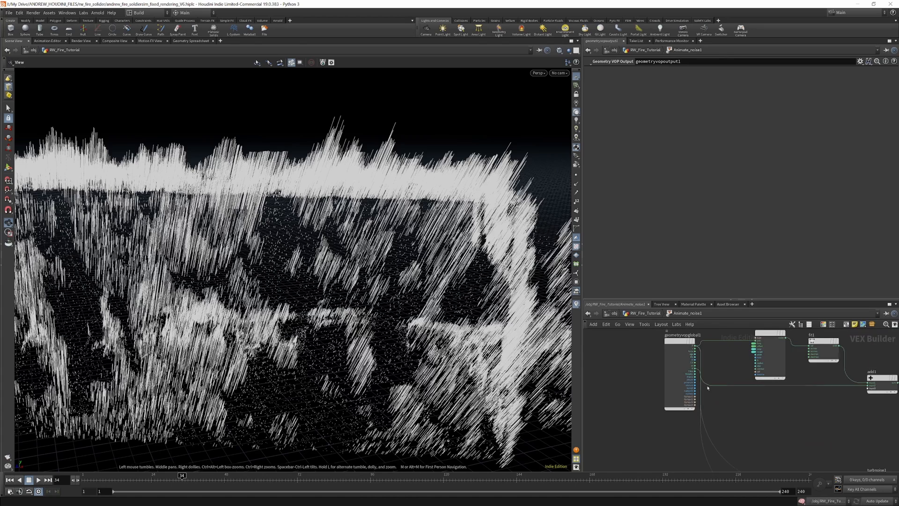
{"action": "scroll", "coordinate": [787, 413], "scroll_direction": "up", "scroll_amount": 5}
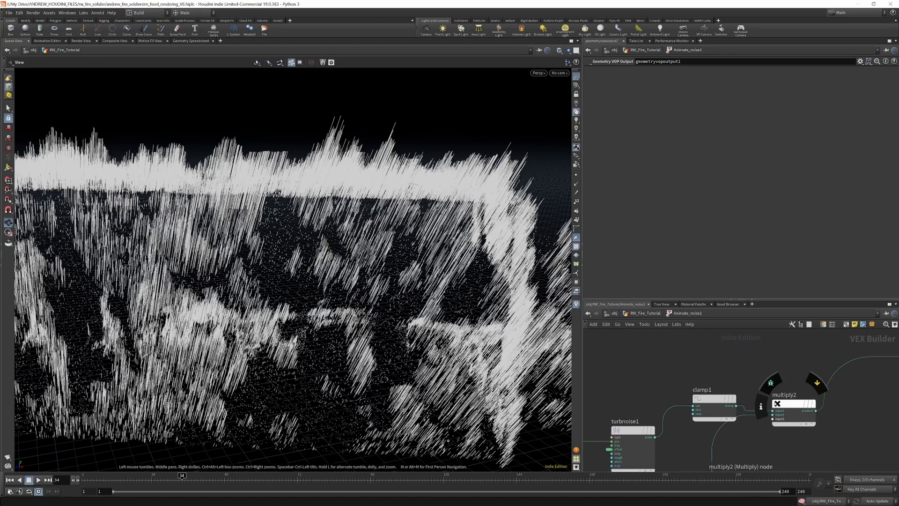
{"action": "scroll", "coordinate": [704, 399], "scroll_direction": "down", "scroll_amount": 4}
{"action": "scroll", "coordinate": [693, 387], "scroll_direction": "up", "scroll_amount": 4}
{"action": "scroll", "coordinate": [765, 375], "scroll_direction": "down", "scroll_amount": 4}
{"action": "scroll", "coordinate": [788, 363], "scroll_direction": "up", "scroll_amount": 4}
{"action": "scroll", "coordinate": [791, 360], "scroll_direction": "down", "scroll_amount": 6}
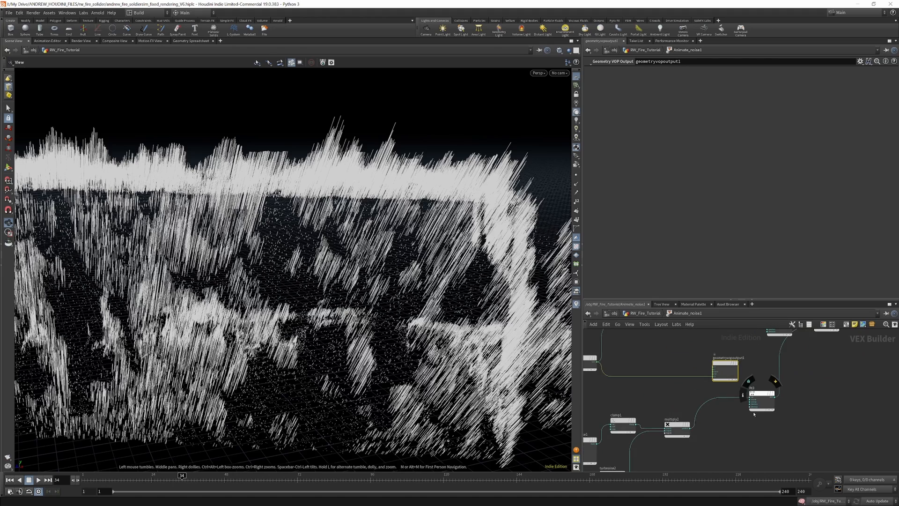
Review how add2 combines the fit2 branch with the lower noise branch before feeding the pscale bind node.
{"action": "scroll", "coordinate": [802, 353], "scroll_direction": "up", "scroll_amount": 6}
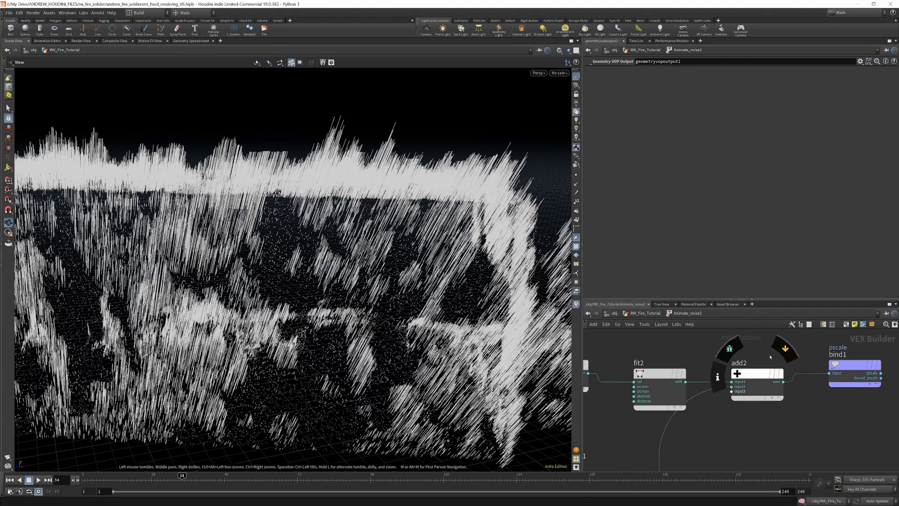
{"action": "scroll", "coordinate": [765, 365], "scroll_direction": "down", "scroll_amount": 3}
{"action": "scroll", "coordinate": [765, 365], "scroll_direction": "up", "scroll_amount": 3}
{"action": "scroll", "coordinate": [762, 365], "scroll_direction": "down", "scroll_amount": 2}
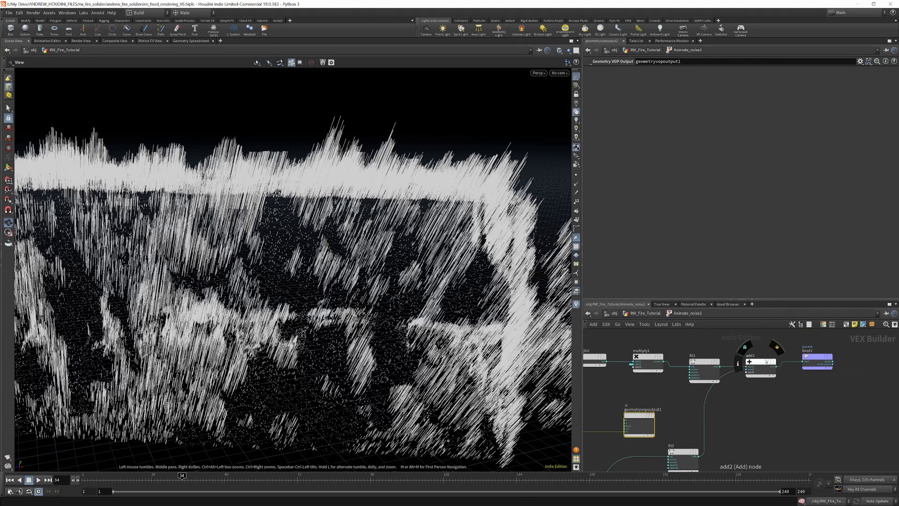
{"action": "scroll", "coordinate": [763, 363], "scroll_direction": "down", "scroll_amount": 3}
{"action": "scroll", "coordinate": [755, 406], "scroll_direction": "down", "scroll_amount": 3}
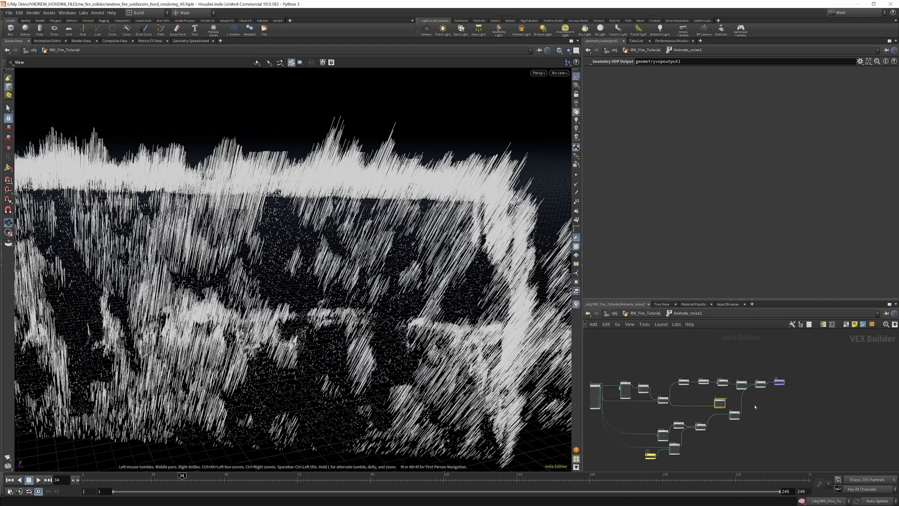
Compare the line lengths with the lower noise branch's nodes bypassed and active, and return to the RW_Fire_Tutorial network.
{"action": "left_click_drag", "start_coordinate": [678, 442], "coordinate": [647, 410]}
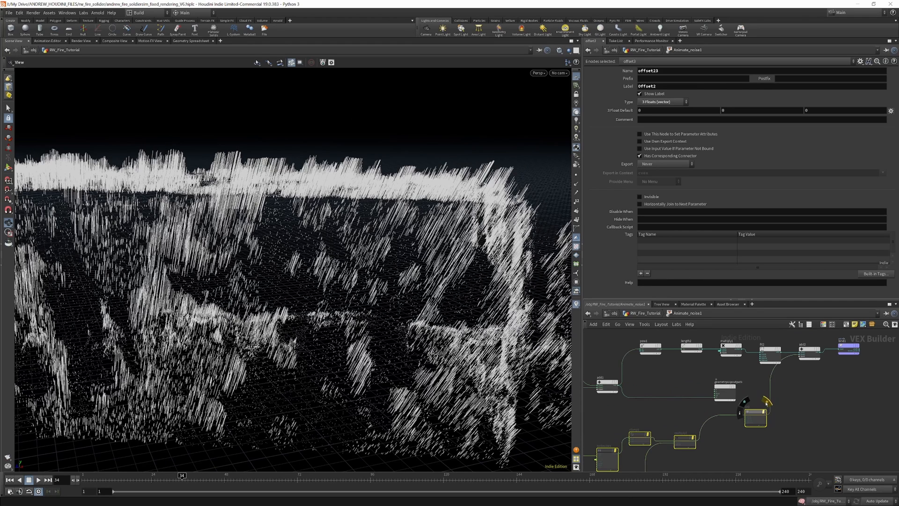
{"action": "scroll", "coordinate": [732, 351], "scroll_direction": "up", "scroll_amount": 2}
{"action": "left_click", "coordinate": [651, 314]}
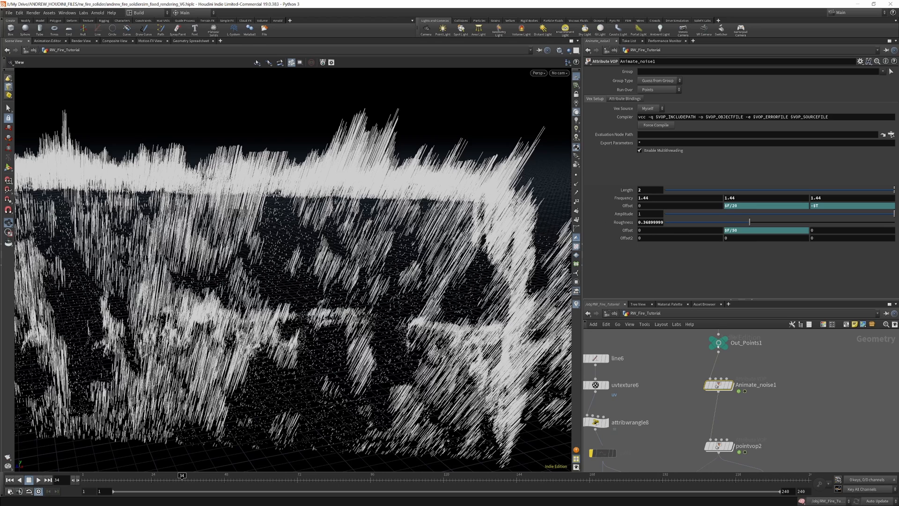
Select pointvop2 below Animate_noise1 and toggle its bypass to compare the lines, leaving it active.
{"action": "middle_click_drag", "start_coordinate": [732, 424], "coordinate": [731, 385]}
{"action": "scroll", "coordinate": [729, 394], "scroll_direction": "up", "scroll_amount": 2}
{"action": "left_click_drag", "start_coordinate": [719, 412], "coordinate": [717, 391]}
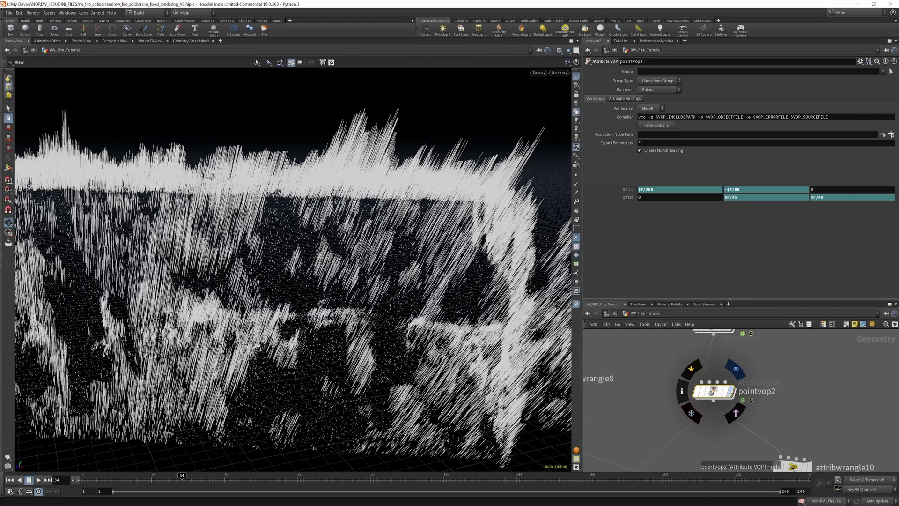
{"action": "left_click", "coordinate": [692, 369]}
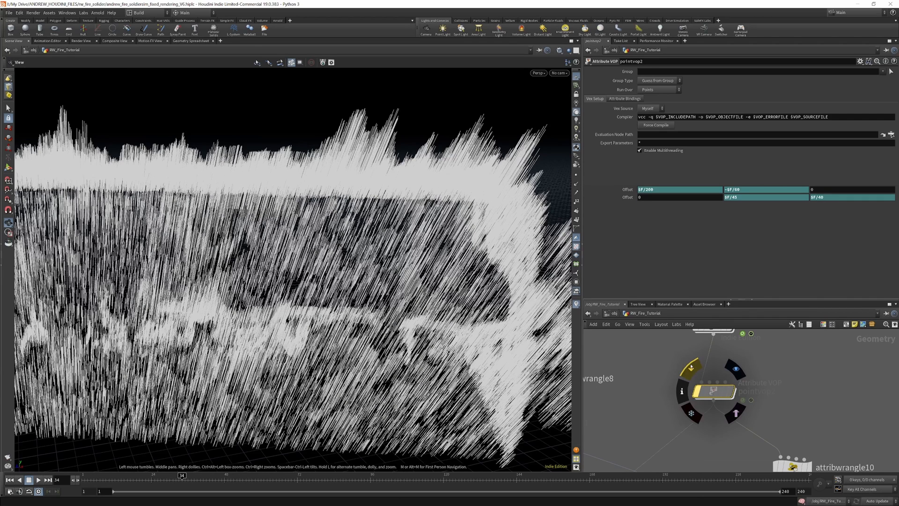
{"action": "left_click", "coordinate": [691, 369]}
Open pointvop2's VOP network and move geometryvopglobal1 and the nearby noise nodes apart to make the connections readable.
{"action": "double_click", "coordinate": [712, 391]}
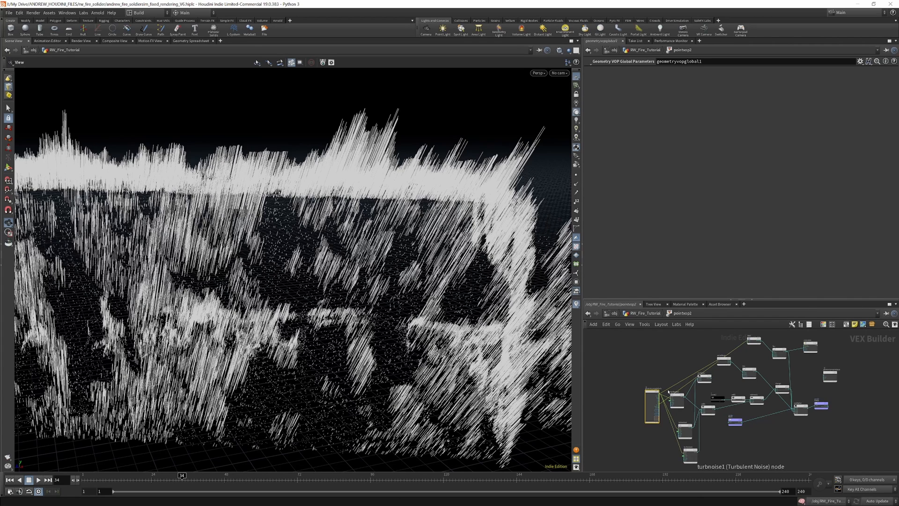
{"action": "scroll", "coordinate": [656, 402], "scroll_direction": "up", "scroll_amount": 3}
{"action": "scroll", "coordinate": [664, 402], "scroll_direction": "up", "scroll_amount": 3}
{"action": "scroll", "coordinate": [705, 383], "scroll_direction": "down", "scroll_amount": 3}
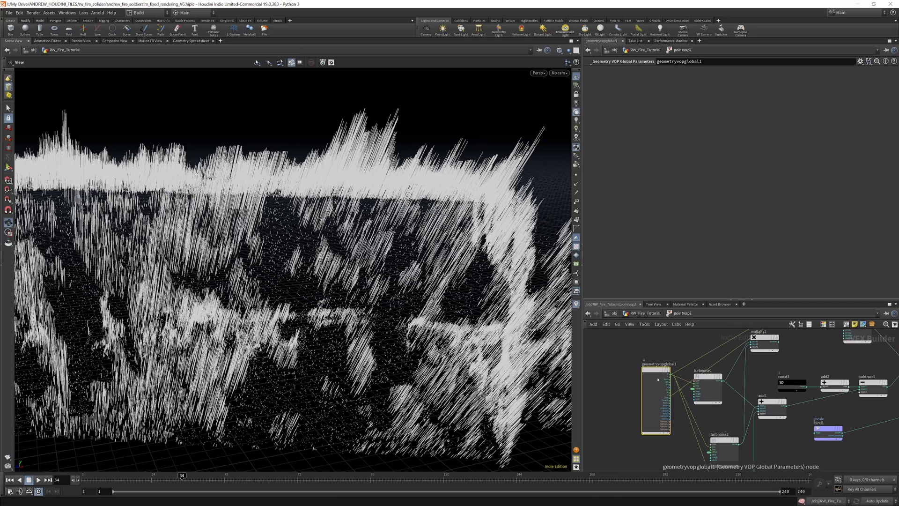
{"action": "left_click_drag", "start_coordinate": [655, 372], "coordinate": [601, 365]}
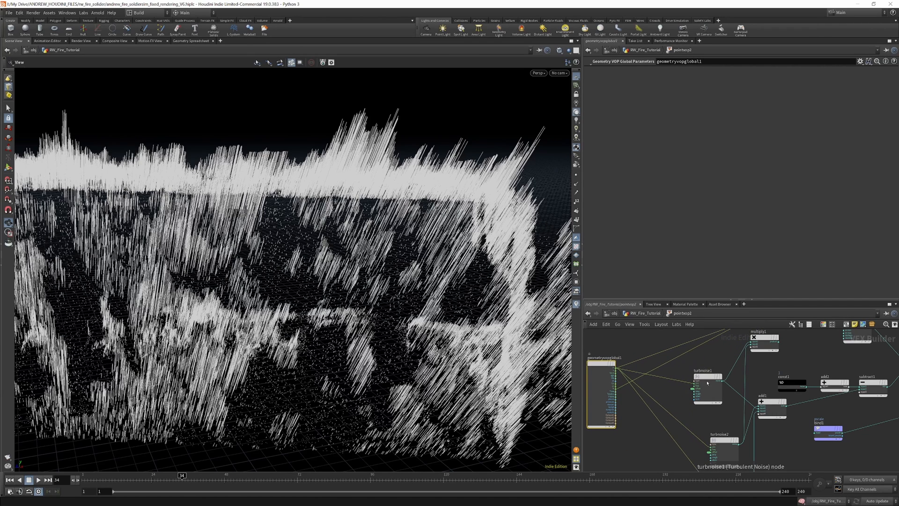
{"action": "left_click_drag", "start_coordinate": [707, 383], "coordinate": [699, 373]}
{"action": "scroll", "coordinate": [707, 417], "scroll_direction": "down", "scroll_amount": 3}
{"action": "left_click_drag", "start_coordinate": [710, 425], "coordinate": [676, 427]}
Examine the noise, multiply1, vectofloat1 and fit1 nodes and the add1 and subtract1 chain leading to clamp1.
{"action": "scroll", "coordinate": [713, 434], "scroll_direction": "up", "scroll_amount": 3}
{"action": "scroll", "coordinate": [677, 427], "scroll_direction": "down", "scroll_amount": 4}
{"action": "scroll", "coordinate": [734, 377], "scroll_direction": "up", "scroll_amount": 4}
{"action": "scroll", "coordinate": [733, 377], "scroll_direction": "up", "scroll_amount": 3}
{"action": "scroll", "coordinate": [705, 398], "scroll_direction": "down", "scroll_amount": 4}
{"action": "scroll", "coordinate": [731, 359], "scroll_direction": "up", "scroll_amount": 5}
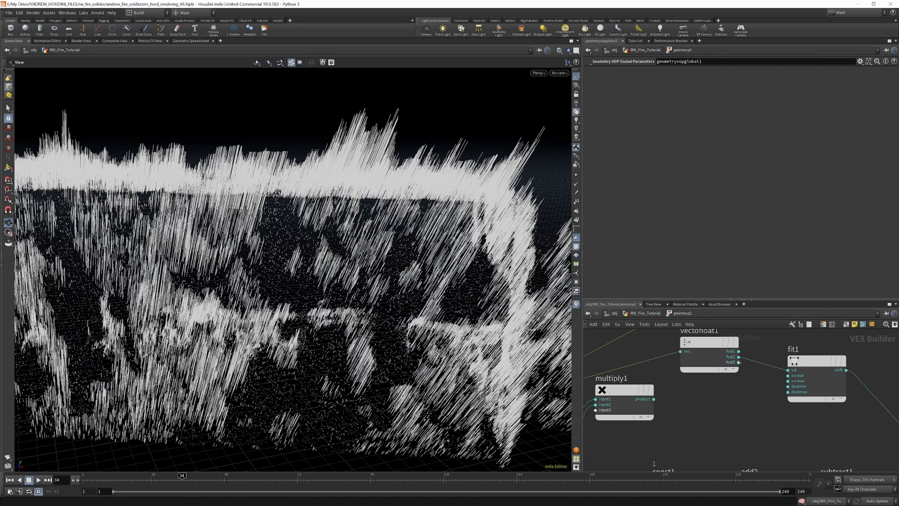
{"action": "scroll", "coordinate": [667, 341], "scroll_direction": "down", "scroll_amount": 6}
{"action": "scroll", "coordinate": [781, 397], "scroll_direction": "up", "scroll_amount": 4}
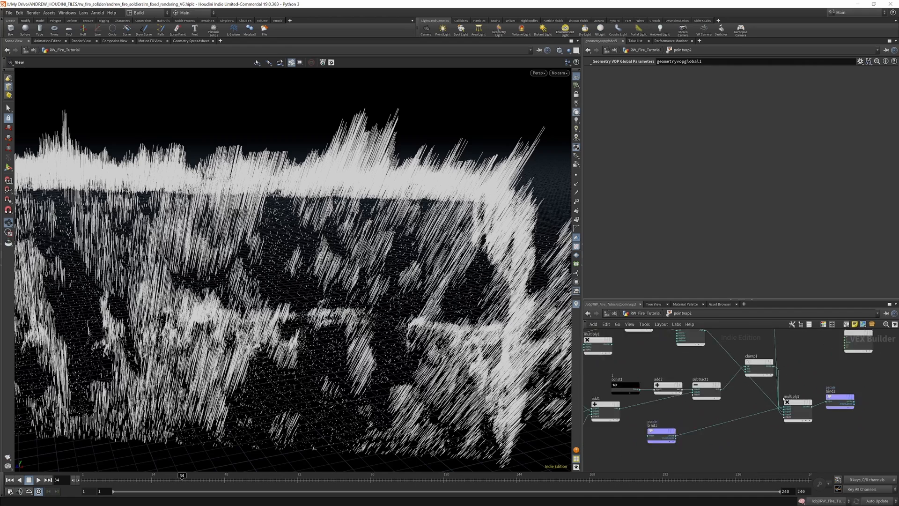
{"action": "scroll", "coordinate": [790, 398], "scroll_direction": "down", "scroll_amount": 2}
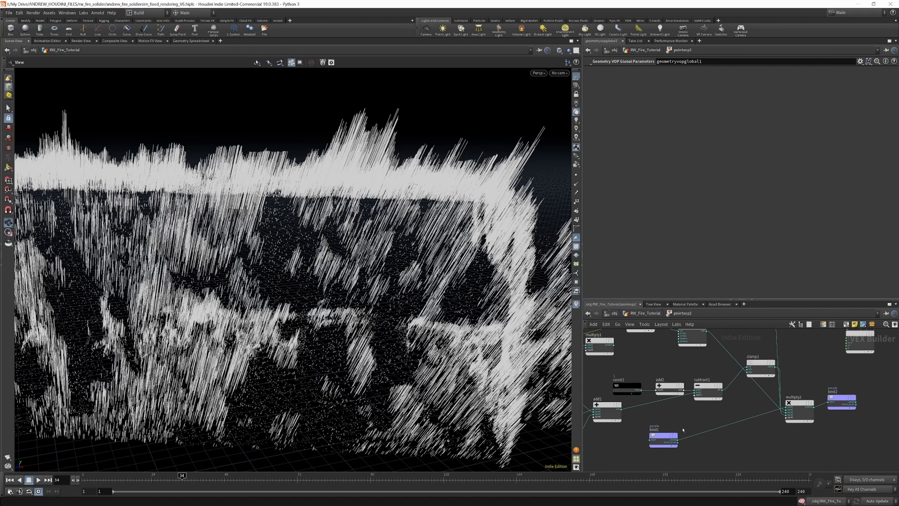
Review how bind1 and multiply2 feed the output bind node, and inspect the dot, fit2 and colormix1 nodes.
{"action": "scroll", "coordinate": [773, 380], "scroll_direction": "down", "scroll_amount": 4}
{"action": "scroll", "coordinate": [813, 422], "scroll_direction": "up", "scroll_amount": 4}
{"action": "scroll", "coordinate": [813, 422], "scroll_direction": "up", "scroll_amount": 2}
{"action": "scroll", "coordinate": [800, 436], "scroll_direction": "down", "scroll_amount": 3}
{"action": "scroll", "coordinate": [788, 356], "scroll_direction": "down", "scroll_amount": 3}
{"action": "scroll", "coordinate": [785, 355], "scroll_direction": "up", "scroll_amount": 7}
{"action": "scroll", "coordinate": [782, 350], "scroll_direction": "down", "scroll_amount": 10}
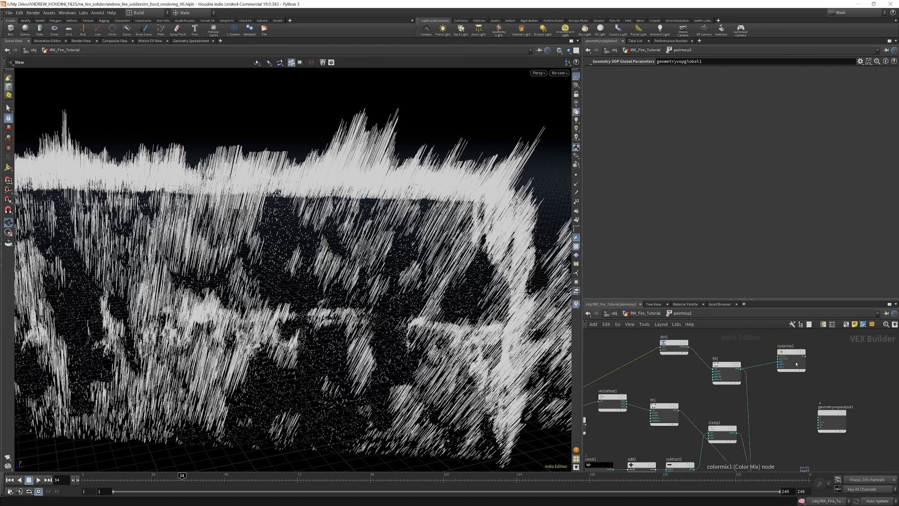
Return to the RW_Fire_Tutorial network and toggle pointvop2's bypass repeatedly to compare the lines from two angles, leaving it active.
{"action": "left_click", "coordinate": [656, 315]}
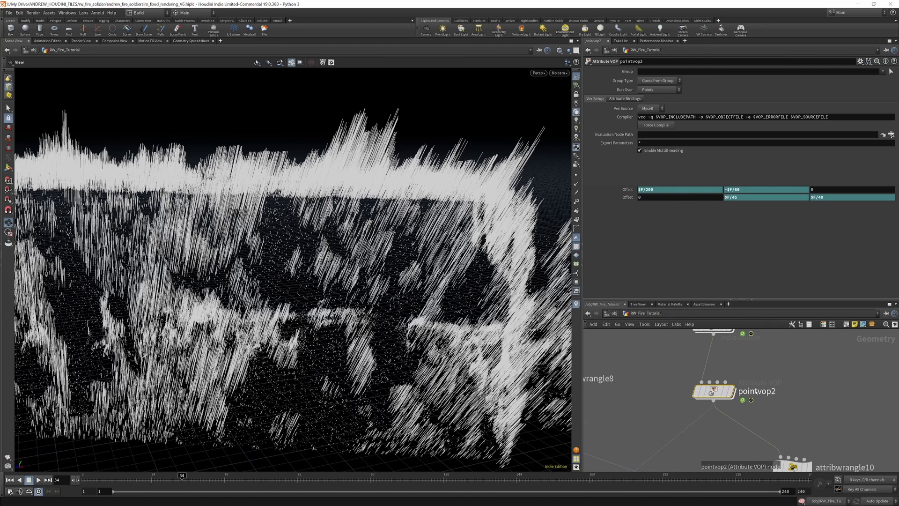
{"action": "left_click", "coordinate": [683, 367]}
{"action": "left_click", "coordinate": [683, 367]}
{"action": "left_click", "coordinate": [683, 367]}
{"action": "left_click", "coordinate": [682, 367]}
{"action": "left_click", "coordinate": [683, 367]}
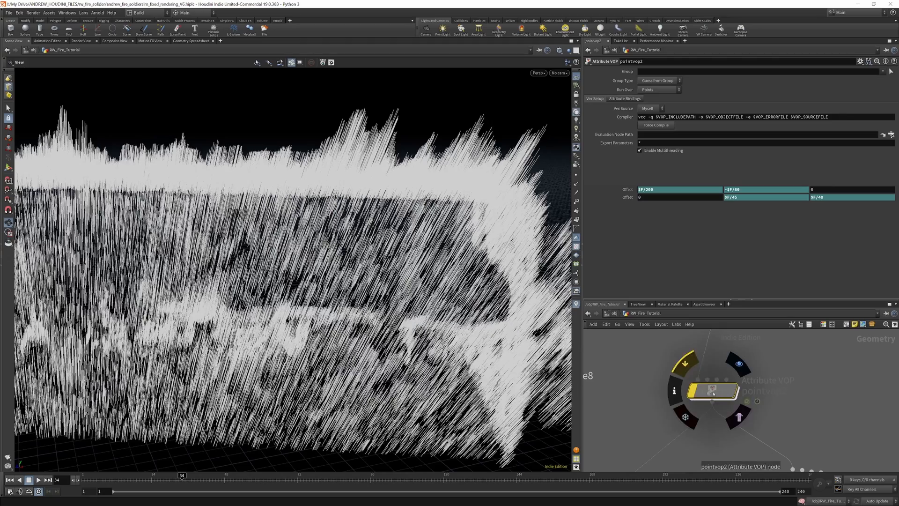
{"action": "left_click", "coordinate": [683, 367]}
{"action": "left_click_drag", "start_coordinate": [412, 234], "coordinate": [333, 254]}
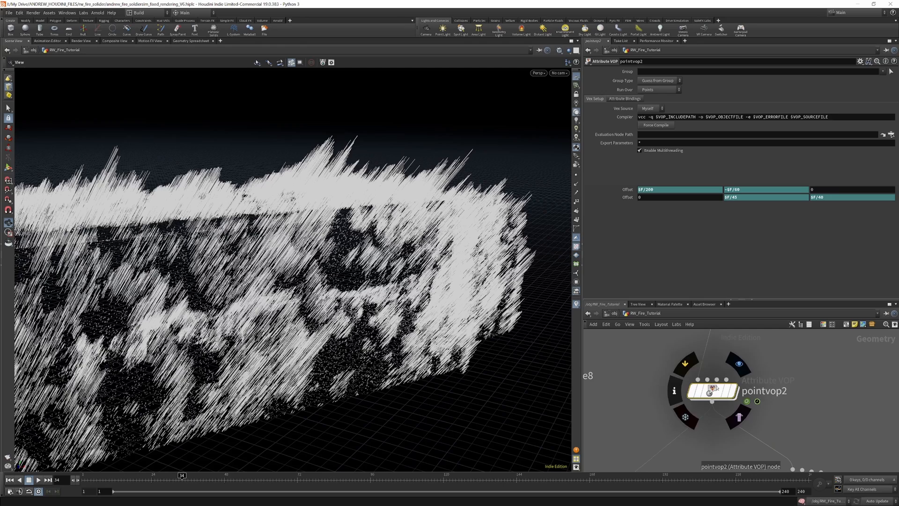
{"action": "left_click", "coordinate": [690, 369]}
{"action": "left_click", "coordinate": [691, 369]}
Select attribwrangle10 and review its VEX normal expression against the direction of the lines on the whole truck.
{"action": "scroll", "coordinate": [716, 389], "scroll_direction": "down", "scroll_amount": 5}
{"action": "scroll", "coordinate": [732, 389], "scroll_direction": "up", "scroll_amount": 5}
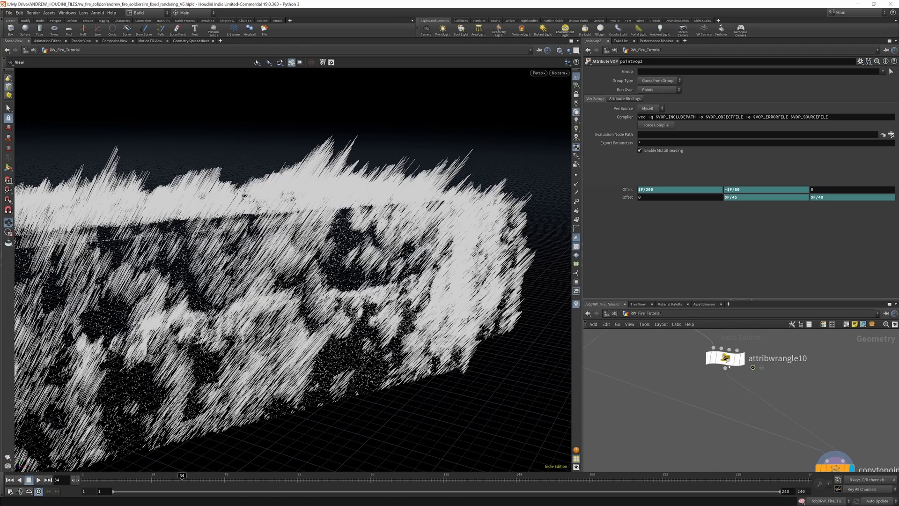
{"action": "left_click", "coordinate": [726, 360]}
{"action": "left_click", "coordinate": [707, 338]}
{"action": "left_click_drag", "start_coordinate": [356, 221], "coordinate": [423, 205]}
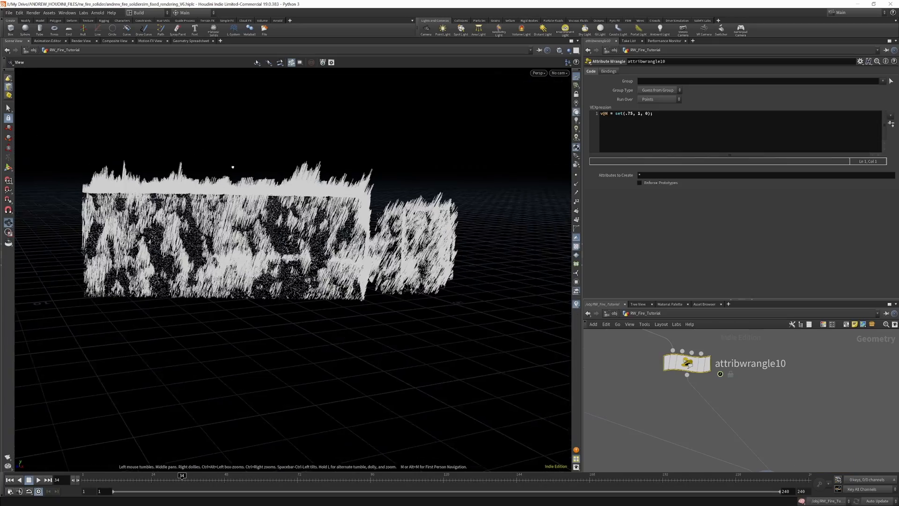
{"action": "left_click_drag", "start_coordinate": [232, 166], "coordinate": [228, 167]}
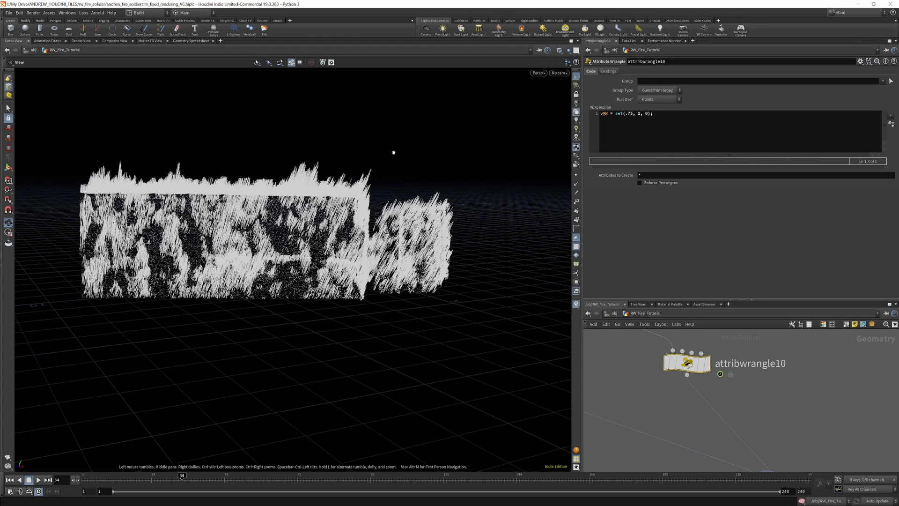
Change attribwrangle10's expression to v@N = set(.75, 1, 1); and inspect the line direction from a higher angle.
{"action": "left_click", "coordinate": [648, 113]}
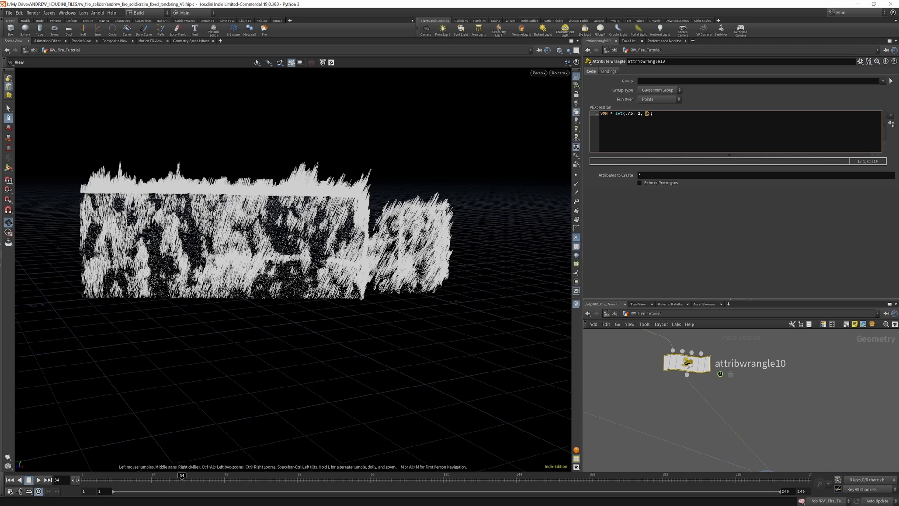
{"action": "key", "text": "Return"}
{"action": "key", "text": "BackSpace"}
{"action": "left_click", "coordinate": [671, 276]}
{"action": "mouse_move", "coordinate": [375, 202]}
{"action": "left_mouse_down"}
{"action": "mouse_move", "coordinate": [358, 216]}
{"action": "mouse_move", "coordinate": [368, 216]}
{"action": "left_mouse_up"}
{"action": "left_click_drag", "start_coordinate": [327, 188], "coordinate": [329, 206]}
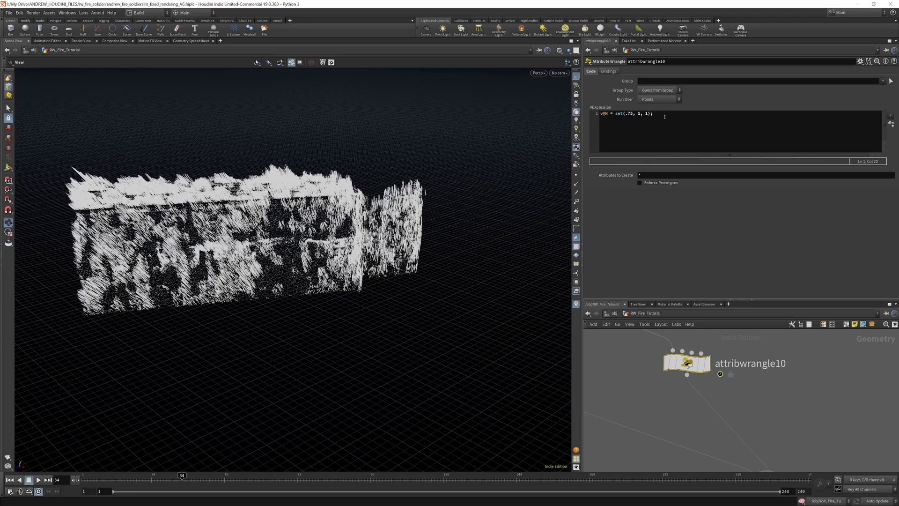
Set the third component of attribwrangle10's normal vector back to 0, and highlight the .75 component.
{"action": "left_click", "coordinate": [647, 114]}
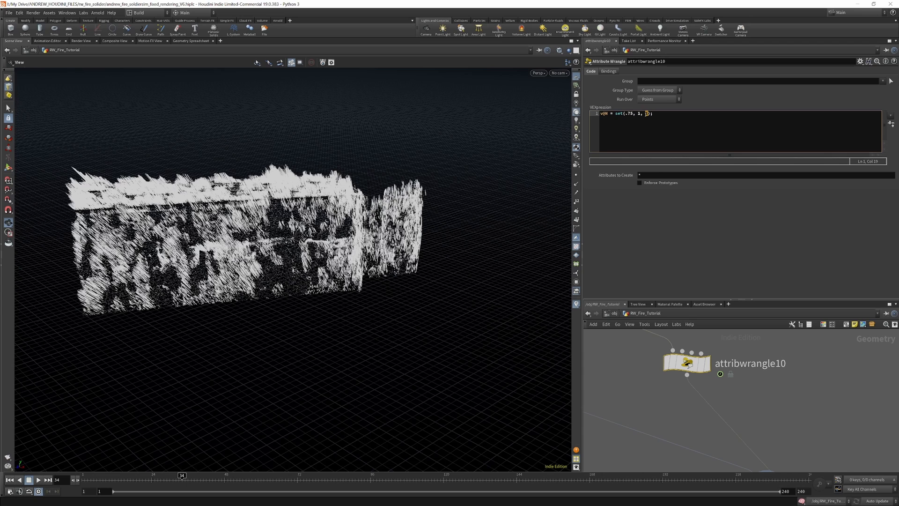
{"action": "left_click", "coordinate": [729, 215]}
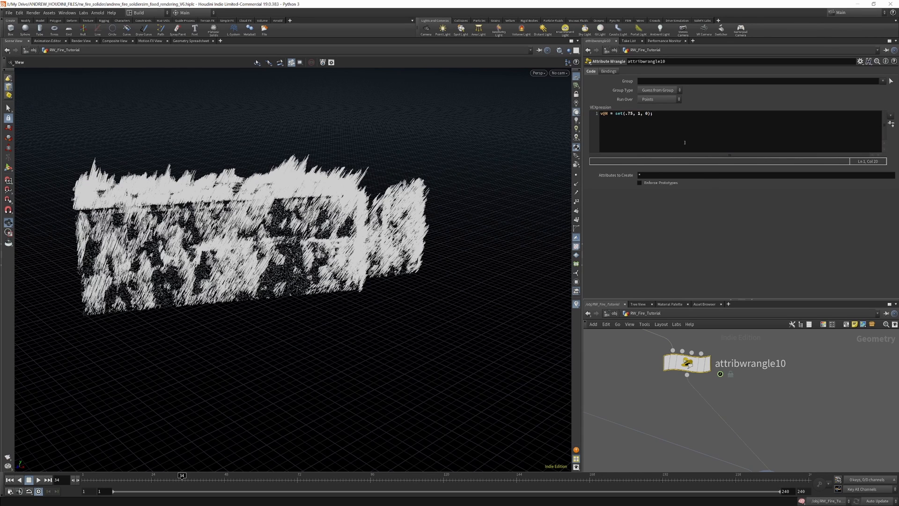
{"action": "left_click_drag", "start_coordinate": [634, 114], "coordinate": [628, 113]}
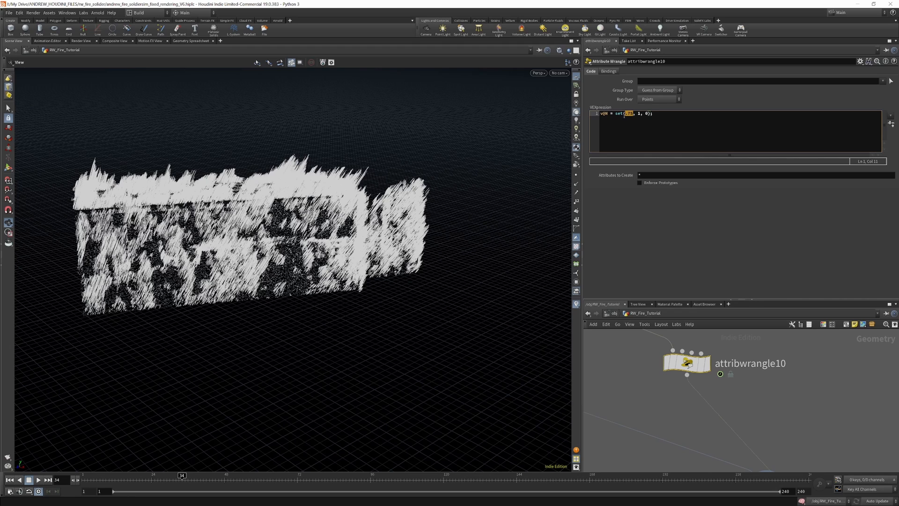
{"action": "scroll", "coordinate": [716, 363], "scroll_direction": "down", "scroll_amount": 3}
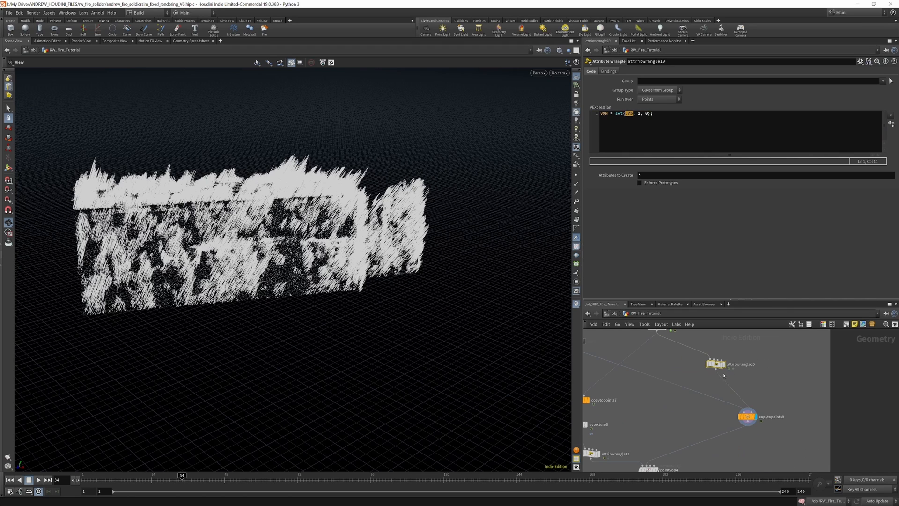
Toggle attribwrangle10's bypass to compare the line direction, leave it active, and inspect the truck from a slightly different angle.
{"action": "left_click", "coordinate": [707, 355]}
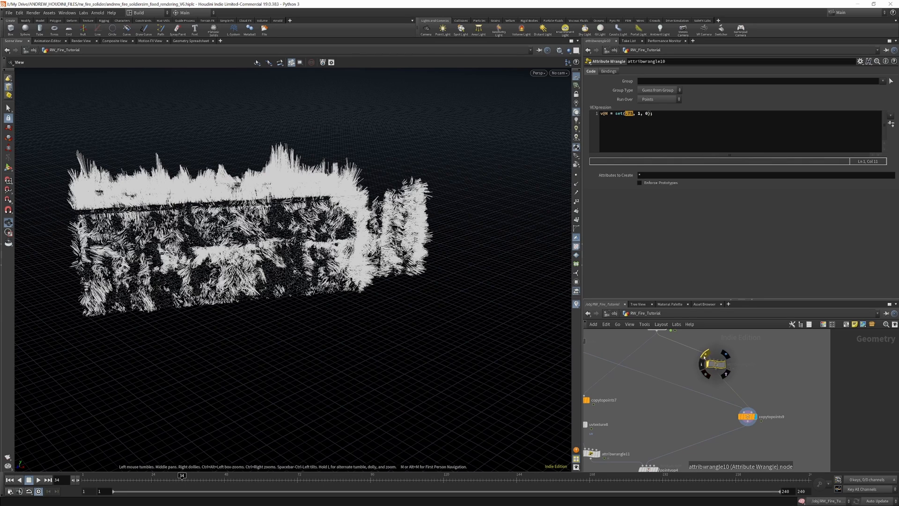
{"action": "left_click", "coordinate": [705, 356]}
{"action": "left_click_drag", "start_coordinate": [375, 192], "coordinate": [370, 168]}
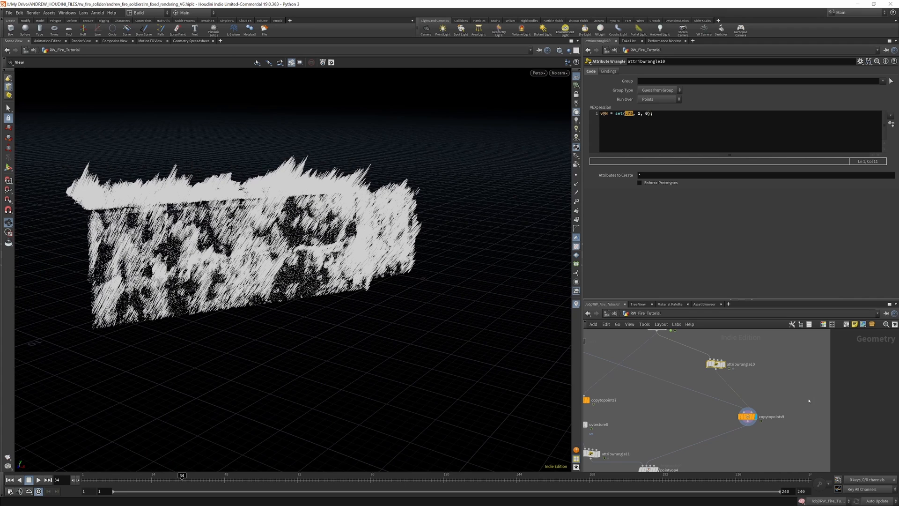
Select pointvop2 together with attribwrangle10 and bypass both nodes.
{"action": "scroll", "coordinate": [783, 387], "scroll_direction": "down", "scroll_amount": 3}
{"action": "scroll", "coordinate": [768, 381], "scroll_direction": "up", "scroll_amount": 3}
{"action": "scroll", "coordinate": [777, 400], "scroll_direction": "down", "scroll_amount": 4}
{"action": "scroll", "coordinate": [746, 375], "scroll_direction": "up", "scroll_amount": 6}
{"action": "scroll", "coordinate": [713, 367], "scroll_direction": "down", "scroll_amount": 5}
{"action": "scroll", "coordinate": [749, 377], "scroll_direction": "up", "scroll_amount": 5}
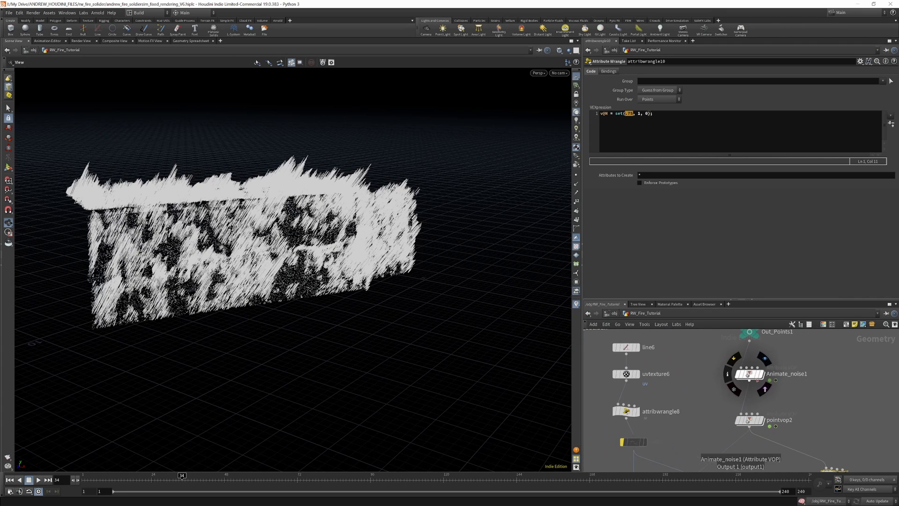
{"action": "scroll", "coordinate": [803, 429], "scroll_direction": "down", "scroll_amount": 5}
{"action": "left_click", "coordinate": [758, 397], "text": "shift"}
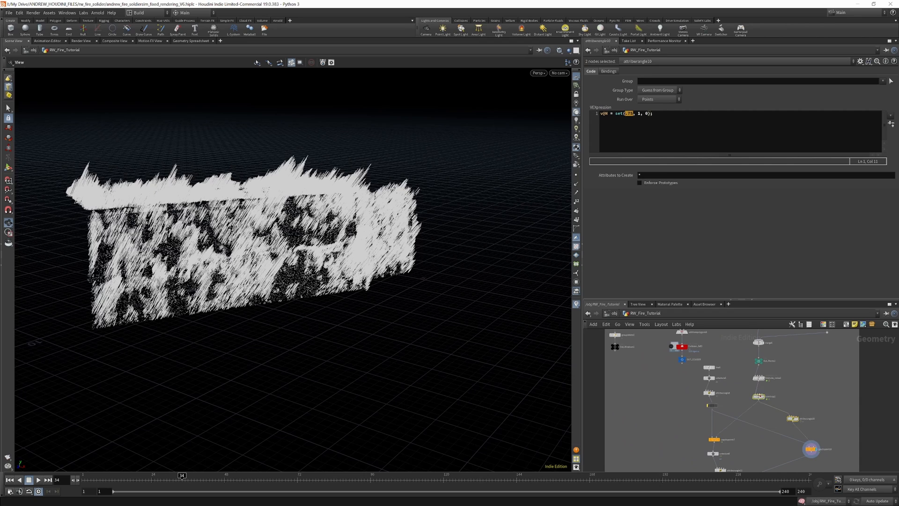
{"action": "left_click", "coordinate": [752, 389]}
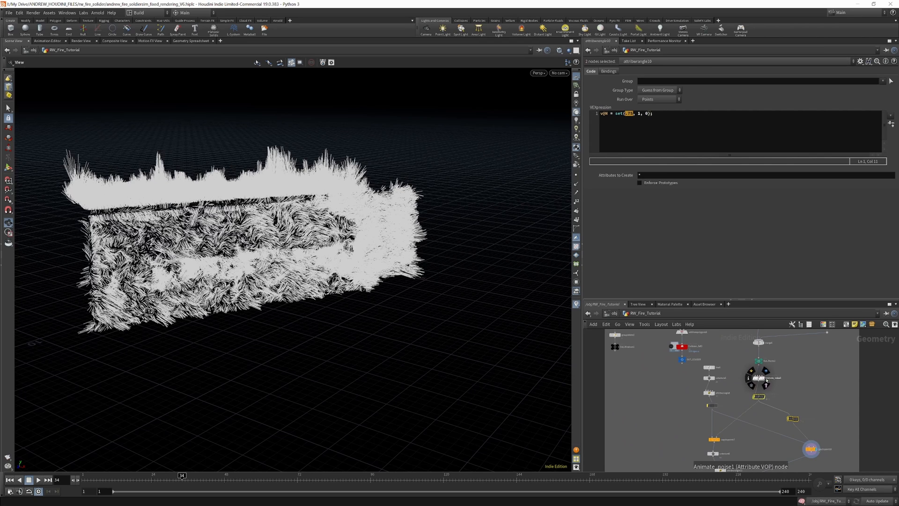
Select Animate_noise1 and toggle its bypass to compare its effect on the lines, leaving it active.
{"action": "scroll", "coordinate": [763, 381], "scroll_direction": "up", "scroll_amount": 5}
{"action": "left_click", "coordinate": [747, 376]}
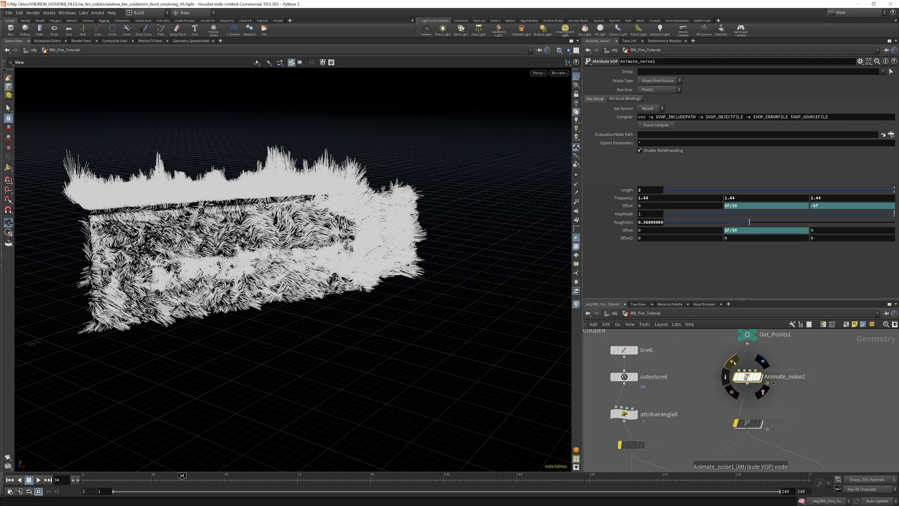
{"action": "left_click", "coordinate": [732, 361]}
{"action": "left_click", "coordinate": [733, 361]}
Select the bypassed pointvop2 node and reactivate it to compare the lines at a lower viewing angle.
{"action": "scroll", "coordinate": [734, 362], "scroll_direction": "down", "scroll_amount": 4}
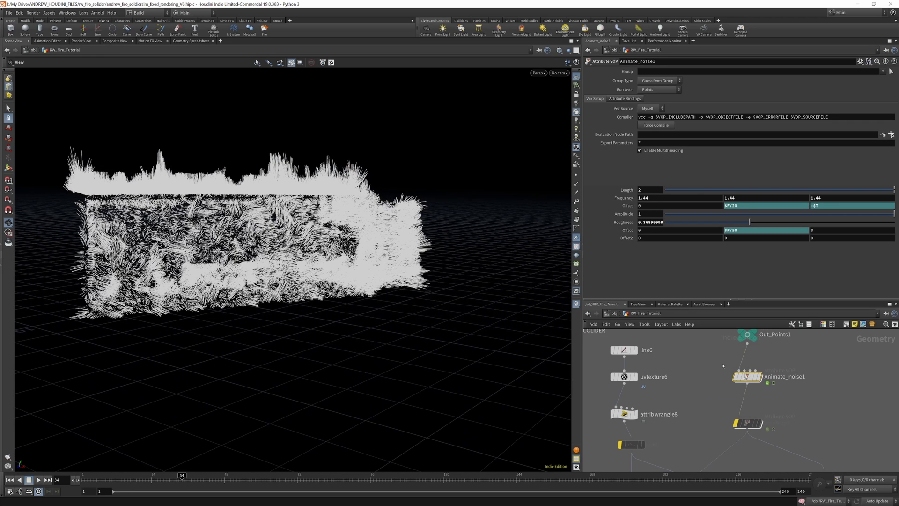
{"action": "scroll", "coordinate": [754, 412], "scroll_direction": "up", "scroll_amount": 3}
{"action": "left_click", "coordinate": [754, 387]}
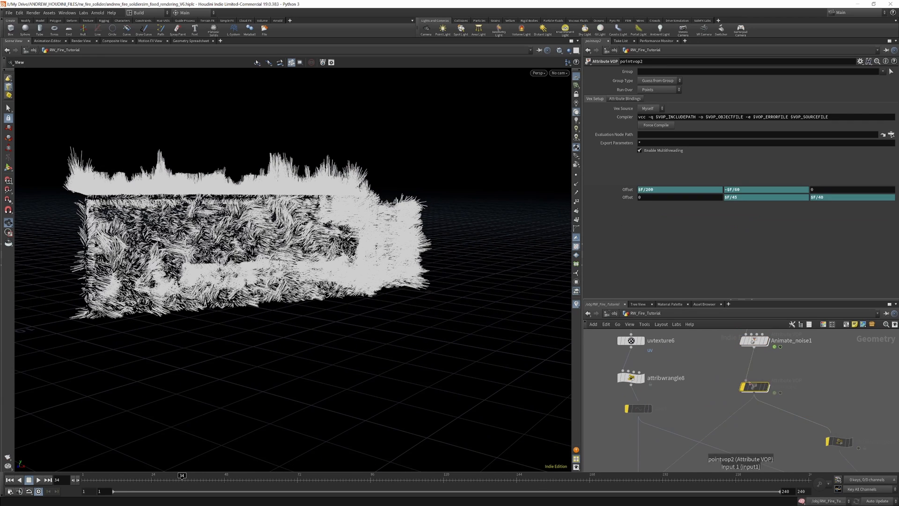
{"action": "left_click", "coordinate": [739, 370]}
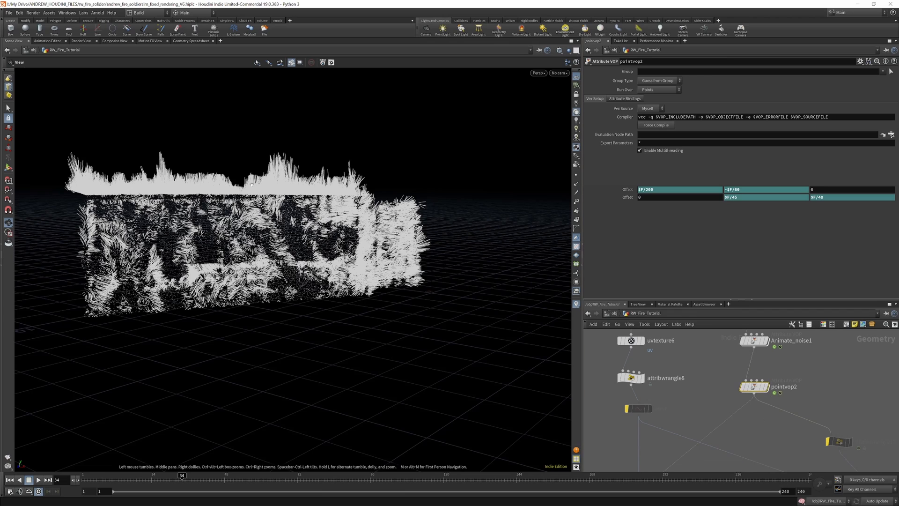
Select the bypassed attribwrangle10 node and reactivate it so its normal direction applies again.
{"action": "scroll", "coordinate": [771, 362], "scroll_direction": "down", "scroll_amount": 3}
{"action": "scroll", "coordinate": [814, 416], "scroll_direction": "up", "scroll_amount": 4}
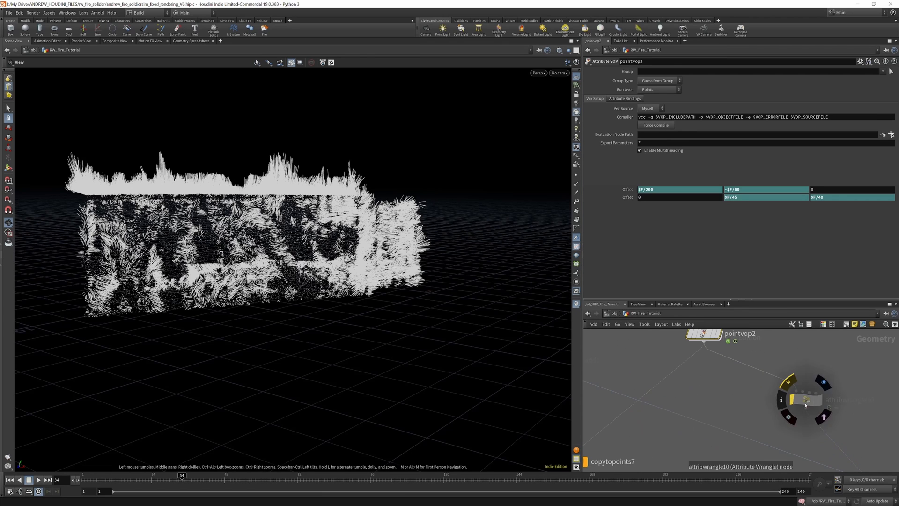
{"action": "left_click", "coordinate": [802, 398]}
{"action": "left_click", "coordinate": [789, 381]}
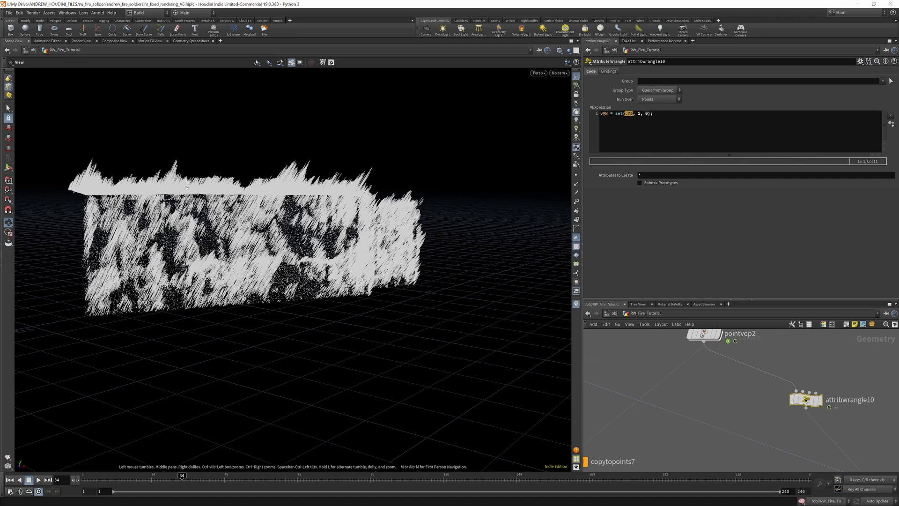
Follow the chain from copytopoints7 to uvtexture8, display uvtexture8's output and review its UV settings.
{"action": "scroll", "coordinate": [704, 376], "scroll_direction": "down", "scroll_amount": 4}
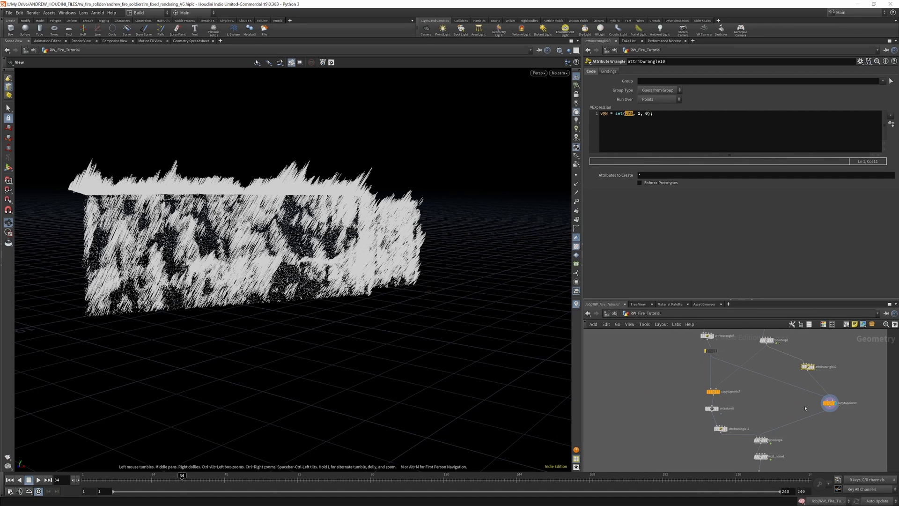
{"action": "scroll", "coordinate": [735, 397], "scroll_direction": "up", "scroll_amount": 3}
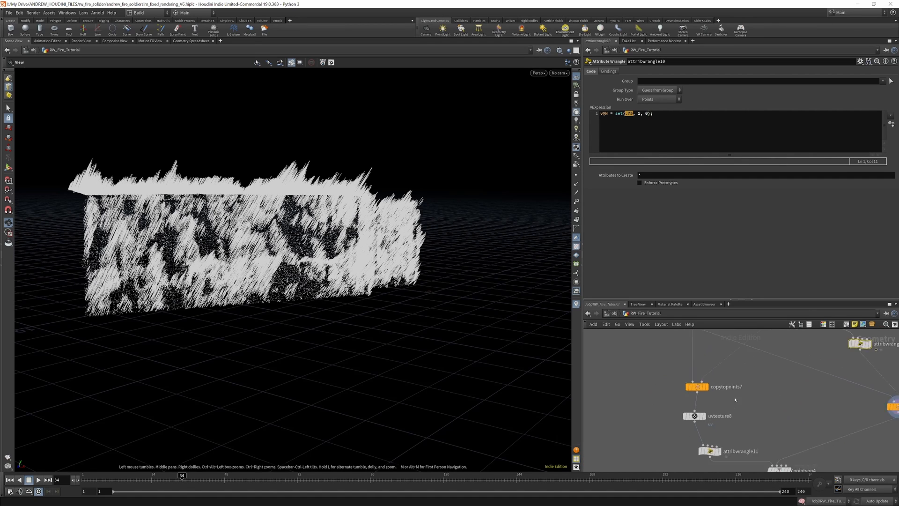
{"action": "left_click", "coordinate": [696, 384]}
{"action": "left_click", "coordinate": [696, 384]}
{"action": "scroll", "coordinate": [697, 384], "scroll_direction": "down", "scroll_amount": 3}
{"action": "scroll", "coordinate": [697, 383], "scroll_direction": "up", "scroll_amount": 4}
{"action": "scroll", "coordinate": [702, 383], "scroll_direction": "down", "scroll_amount": 4}
{"action": "scroll", "coordinate": [707, 393], "scroll_direction": "up", "scroll_amount": 4}
{"action": "left_click", "coordinate": [709, 394]}
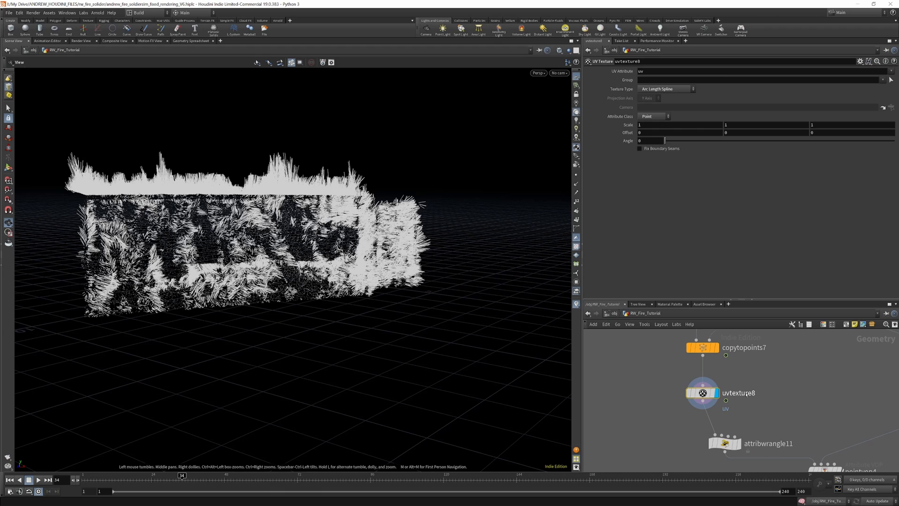
Display attribwrangle11 and select it to review its VEX expression.
{"action": "scroll", "coordinate": [731, 349], "scroll_direction": "down", "scroll_amount": 2}
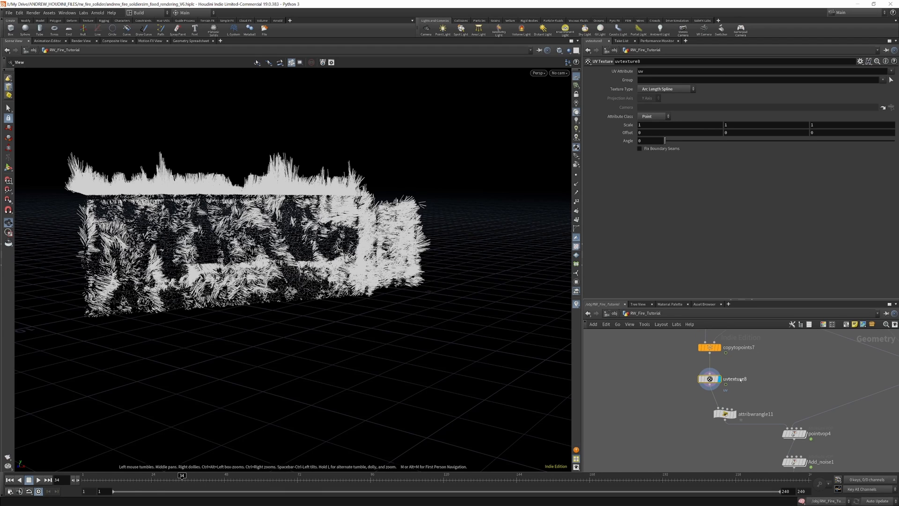
{"action": "scroll", "coordinate": [710, 379], "scroll_direction": "up", "scroll_amount": 1}
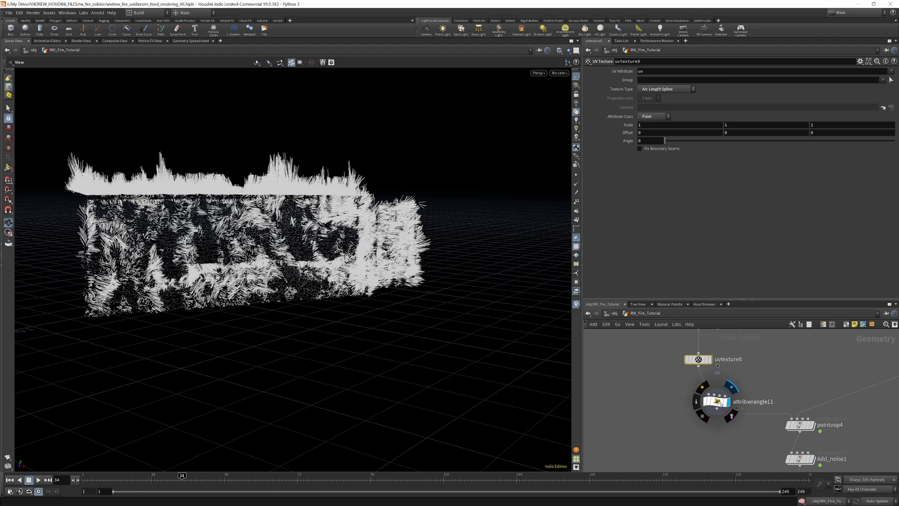
{"action": "left_click", "coordinate": [717, 402]}
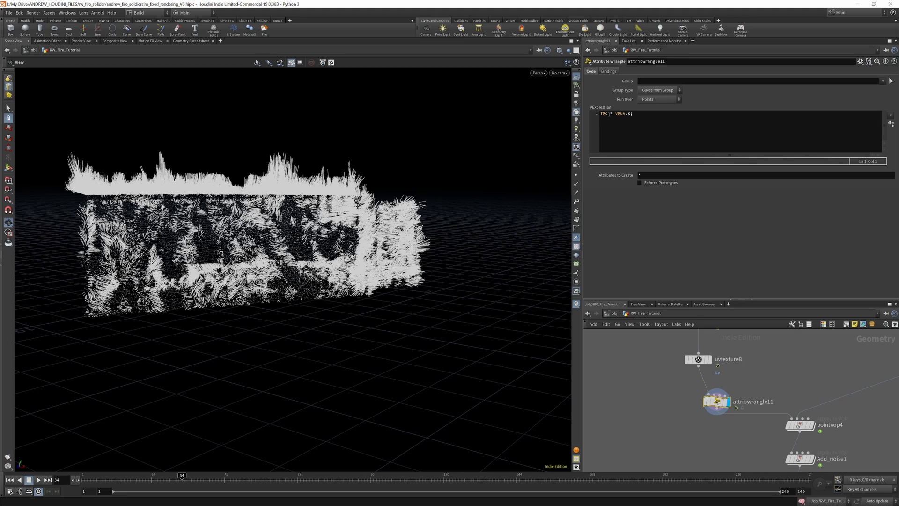
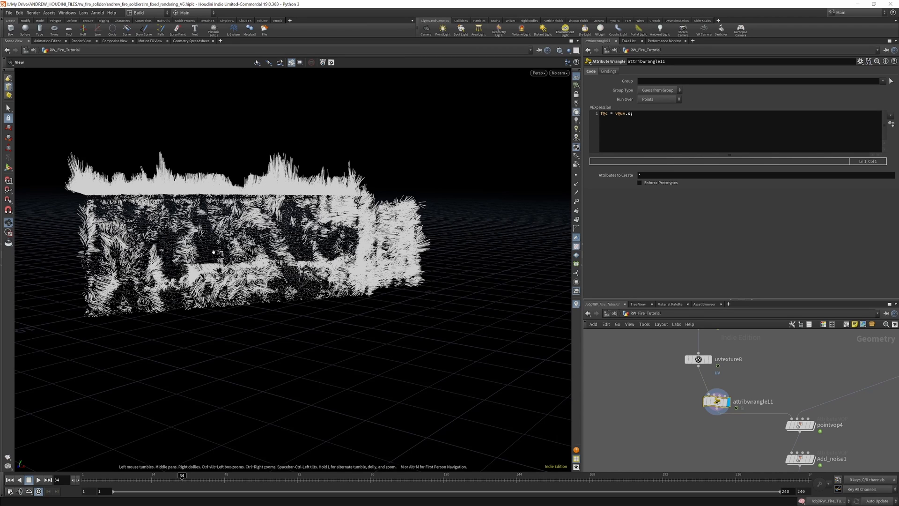
Display pointvop4, select it and toggle its bypass repeatedly to compare the lines, leaving it bypassed.
{"action": "scroll", "coordinate": [731, 360], "scroll_direction": "down", "scroll_amount": 2}
{"action": "mouse_move", "coordinate": [775, 398]}
{"action": "middle_mouse_down"}
{"action": "mouse_move", "coordinate": [762, 384]}
{"action": "mouse_move", "coordinate": [774, 382]}
{"action": "middle_mouse_up"}
{"action": "scroll", "coordinate": [762, 383], "scroll_direction": "up", "scroll_amount": 2}
{"action": "scroll", "coordinate": [774, 382], "scroll_direction": "up", "scroll_amount": 1}
{"action": "scroll", "coordinate": [774, 382], "scroll_direction": "up", "scroll_amount": 1}
{"action": "left_click", "coordinate": [762, 372]}
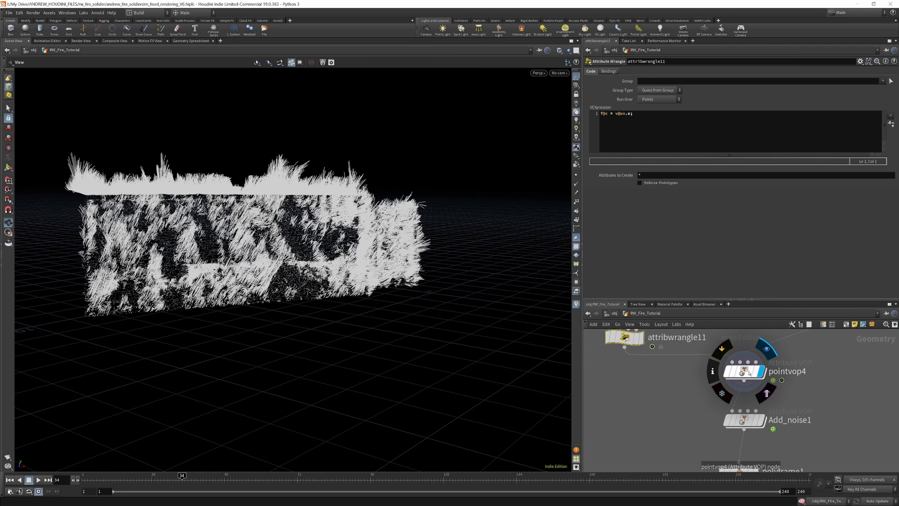
{"action": "left_click", "coordinate": [739, 369]}
{"action": "left_click", "coordinate": [724, 351]}
{"action": "left_click", "coordinate": [724, 351]}
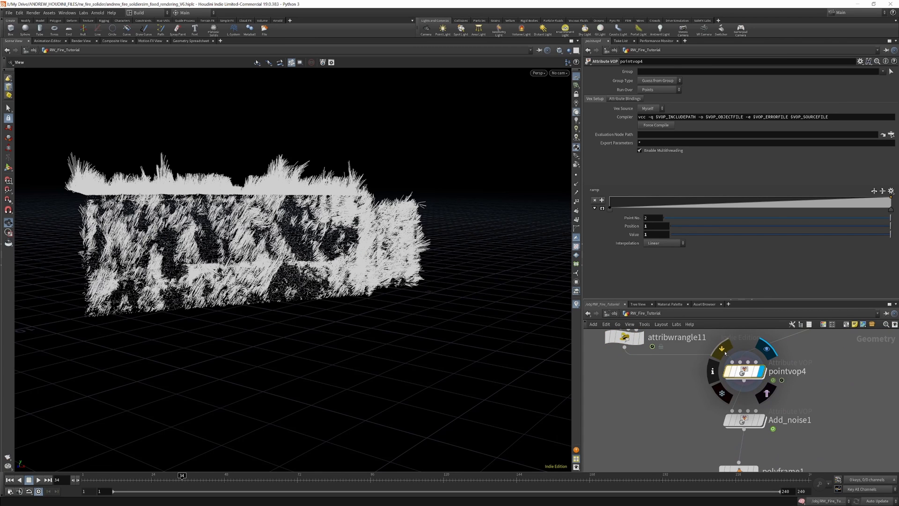
{"action": "left_click", "coordinate": [724, 351]}
{"action": "left_click", "coordinate": [724, 351]}
{"action": "left_click", "coordinate": [724, 351]}
Compare the outputs of copytopoints9 and attribwrangle11, and overlay copytopoints9 as a template on attribwrangle11.
{"action": "scroll", "coordinate": [744, 393], "scroll_direction": "down", "scroll_amount": 3}
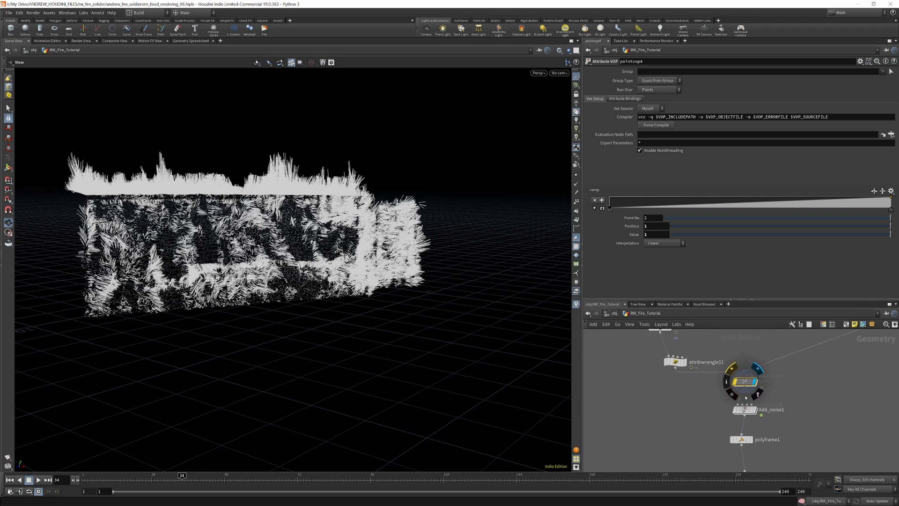
{"action": "middle_click_drag", "start_coordinate": [817, 343], "coordinate": [794, 365]}
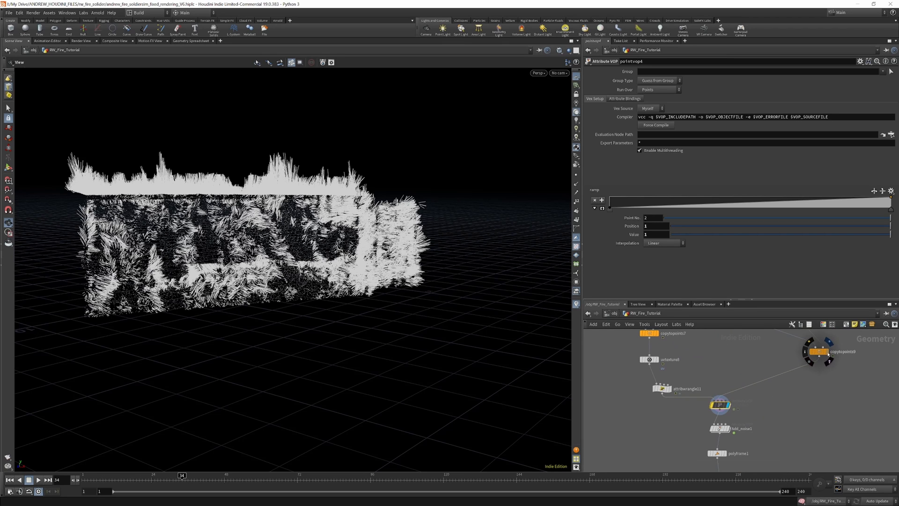
{"action": "left_click", "coordinate": [828, 353]}
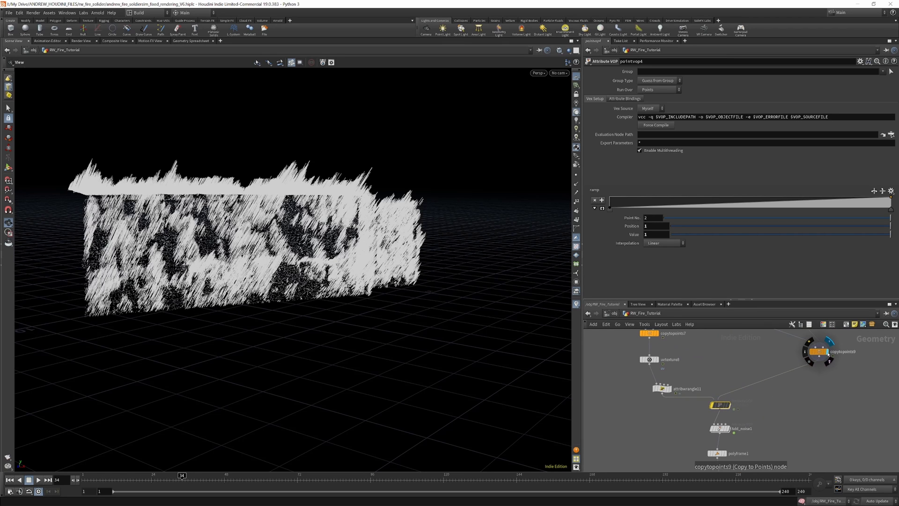
{"action": "left_click", "coordinate": [672, 388]}
{"action": "mouse_move", "coordinate": [670, 390]}
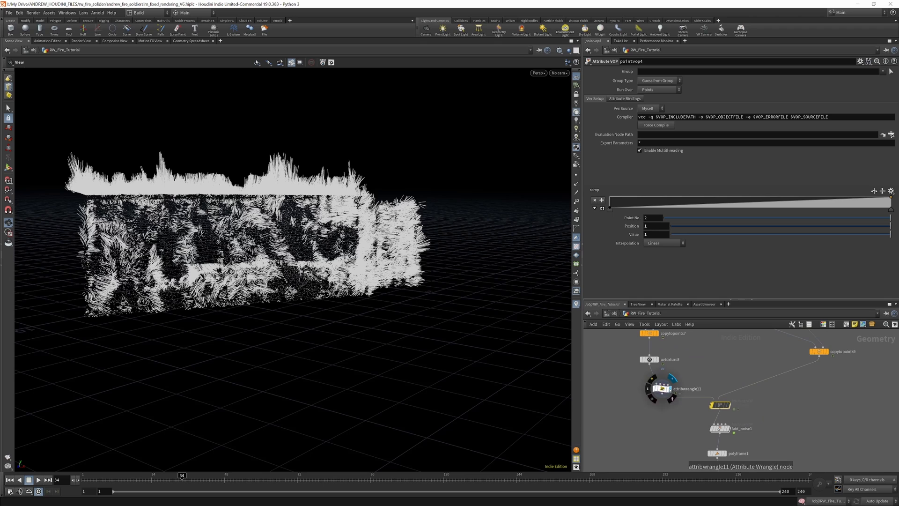
{"action": "left_click", "coordinate": [825, 354]}
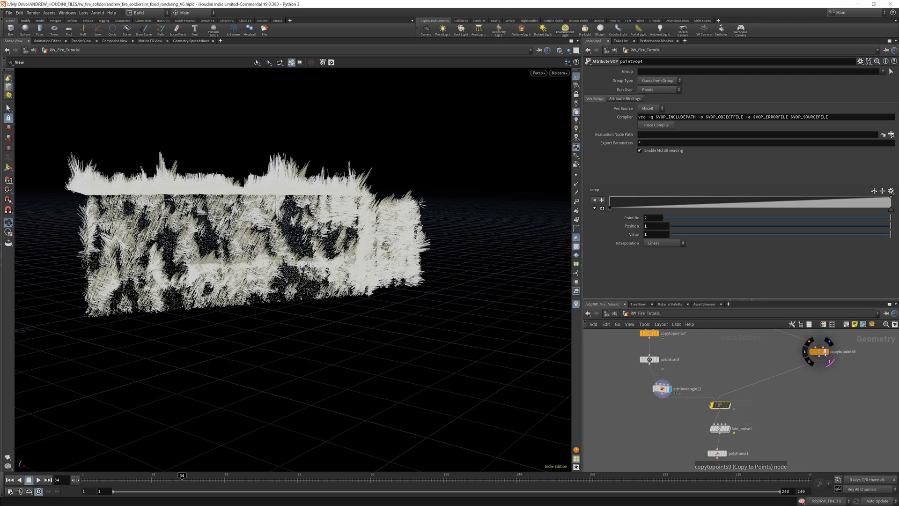
Display pointvop4, reactivate it, and turn off the copytopoints9 template overlay.
{"action": "mouse_move", "coordinate": [730, 406]}
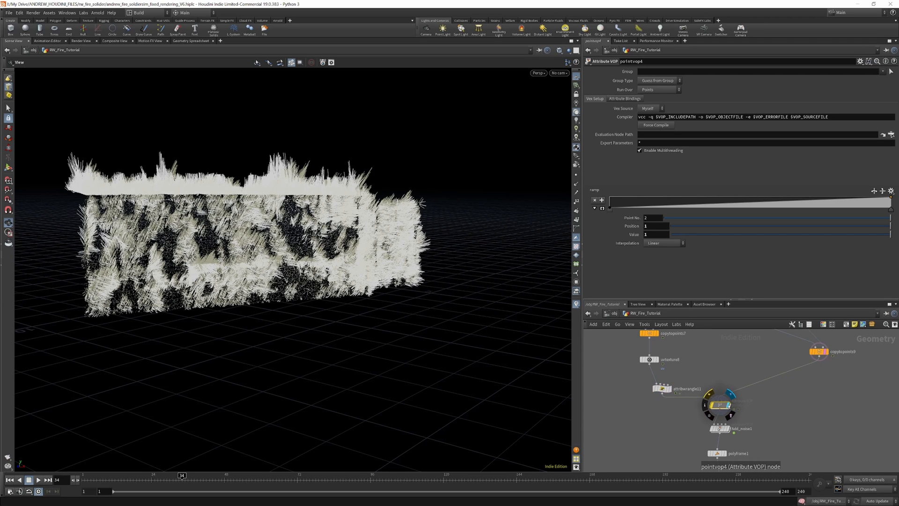
{"action": "left_click", "coordinate": [713, 406]}
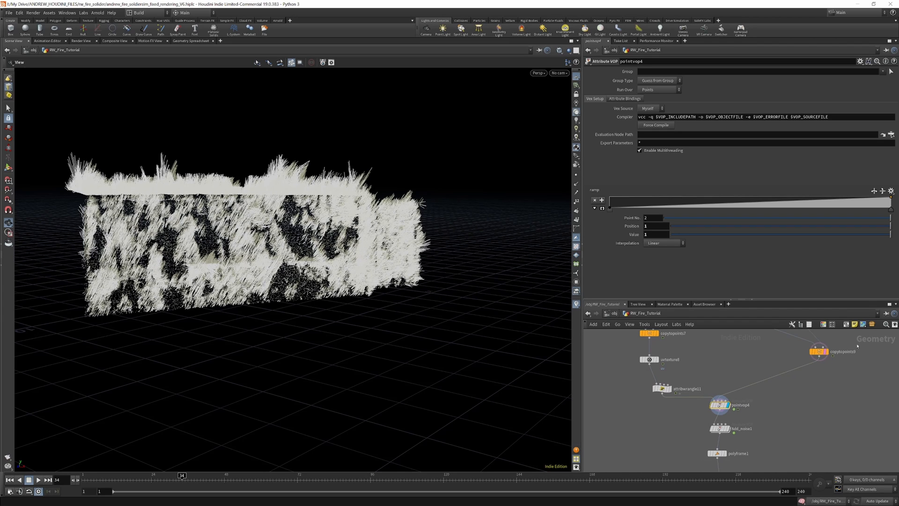
{"action": "mouse_move", "coordinate": [821, 353]}
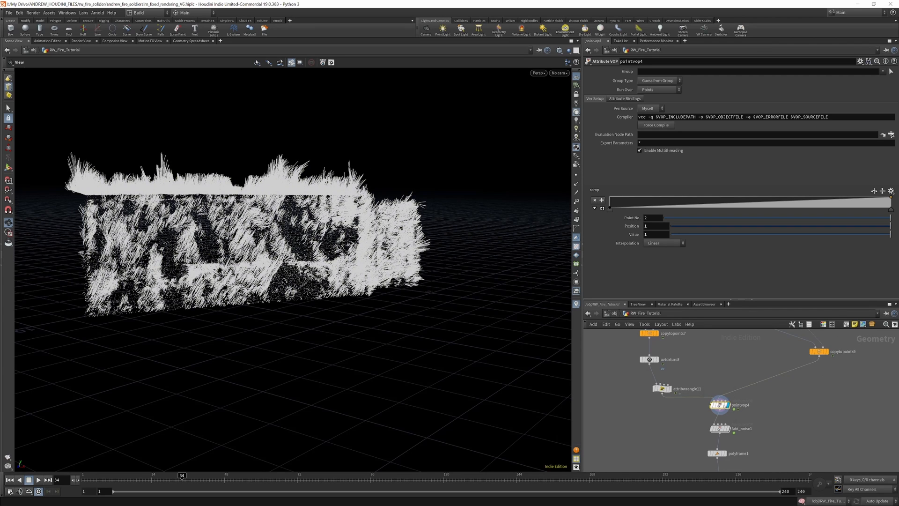
Open pointvop4's VOP network and examine how bind1, importpoint1 and the mask bind2 feed the blend.
{"action": "double_click", "coordinate": [720, 405]}
{"action": "scroll", "coordinate": [742, 389], "scroll_direction": "down", "scroll_amount": 6}
{"action": "scroll", "coordinate": [721, 393], "scroll_direction": "up", "scroll_amount": 9}
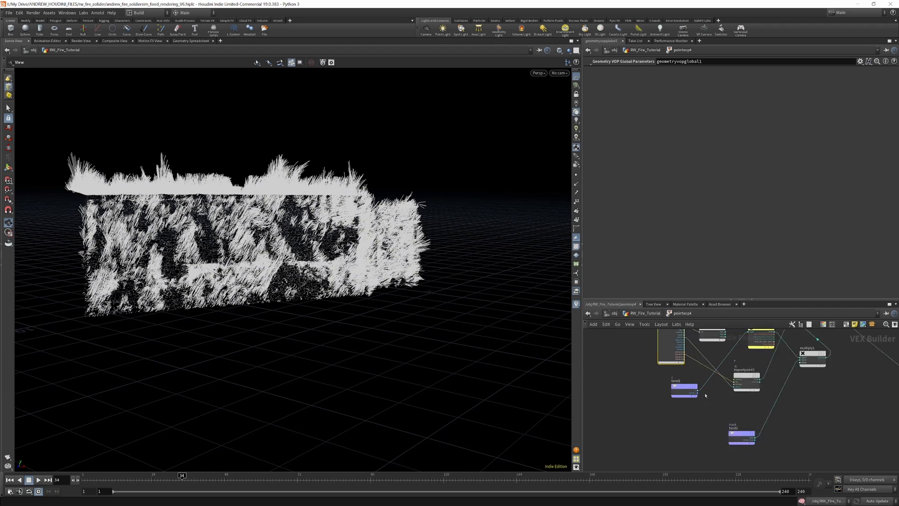
{"action": "left_click_drag", "start_coordinate": [653, 384], "coordinate": [628, 391]}
{"action": "scroll", "coordinate": [655, 391], "scroll_direction": "down", "scroll_amount": 5}
{"action": "scroll", "coordinate": [683, 386], "scroll_direction": "up", "scroll_amount": 3}
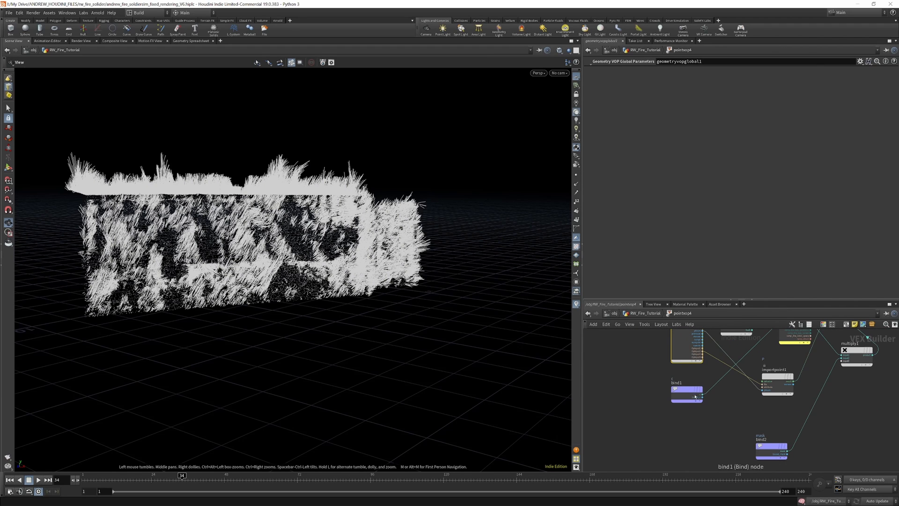
{"action": "scroll", "coordinate": [696, 395], "scroll_direction": "down", "scroll_amount": 3}
{"action": "scroll", "coordinate": [723, 428], "scroll_direction": "up", "scroll_amount": 3}
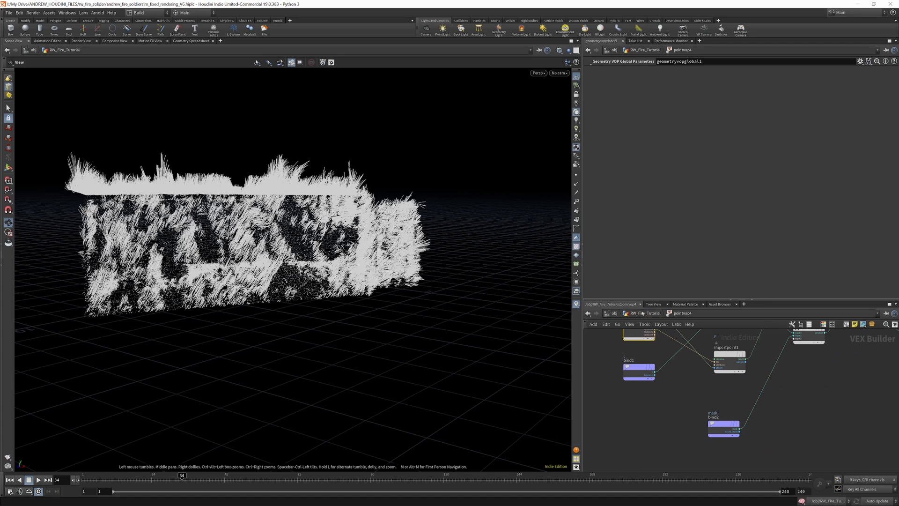
Return to the RW_Fire_Tutorial network, select attribpaint2, display it and activate its paint tool to view the mask.
{"action": "left_click", "coordinate": [642, 313]}
{"action": "scroll", "coordinate": [727, 359], "scroll_direction": "up", "scroll_amount": 5}
{"action": "scroll", "coordinate": [729, 389], "scroll_direction": "down", "scroll_amount": 2}
{"action": "scroll", "coordinate": [730, 416], "scroll_direction": "up", "scroll_amount": 2}
{"action": "scroll", "coordinate": [728, 412], "scroll_direction": "down", "scroll_amount": 2}
{"action": "scroll", "coordinate": [716, 421], "scroll_direction": "up", "scroll_amount": 2}
{"action": "left_click", "coordinate": [709, 434]}
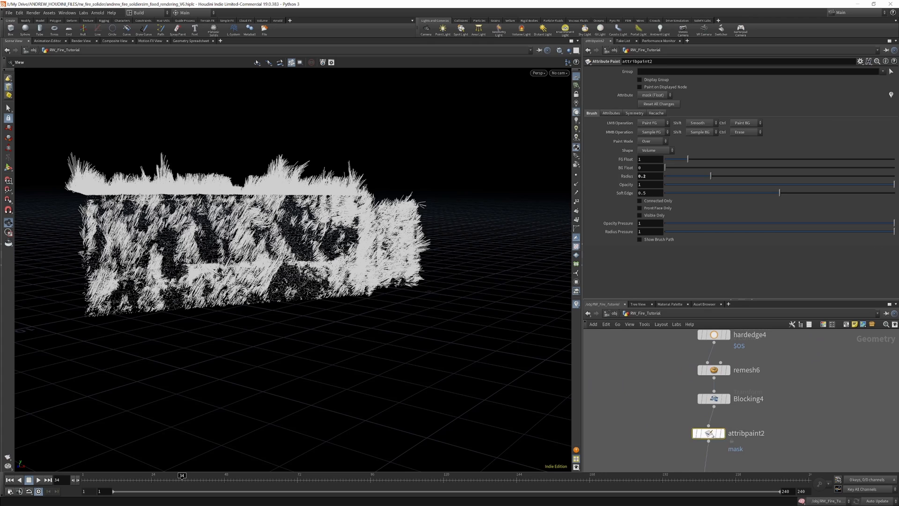
{"action": "left_click", "coordinate": [722, 433]}
{"action": "key", "text": "Return"}
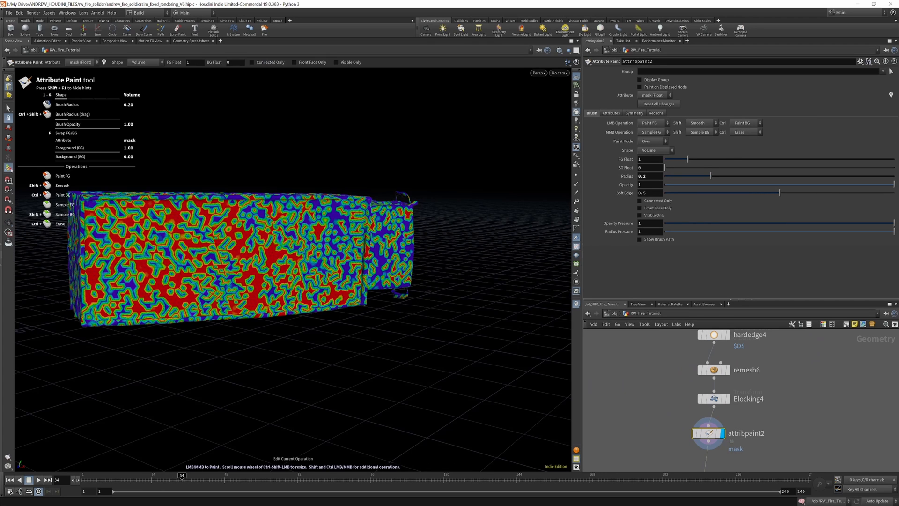
Go back down the node chain and display pointvop4's lines with the mask colours still visualized.
{"action": "scroll", "coordinate": [734, 381], "scroll_direction": "down", "scroll_amount": 8}
{"action": "scroll", "coordinate": [729, 443], "scroll_direction": "up", "scroll_amount": 6}
{"action": "scroll", "coordinate": [739, 386], "scroll_direction": "up", "scroll_amount": 3}
{"action": "scroll", "coordinate": [735, 358], "scroll_direction": "down", "scroll_amount": 7}
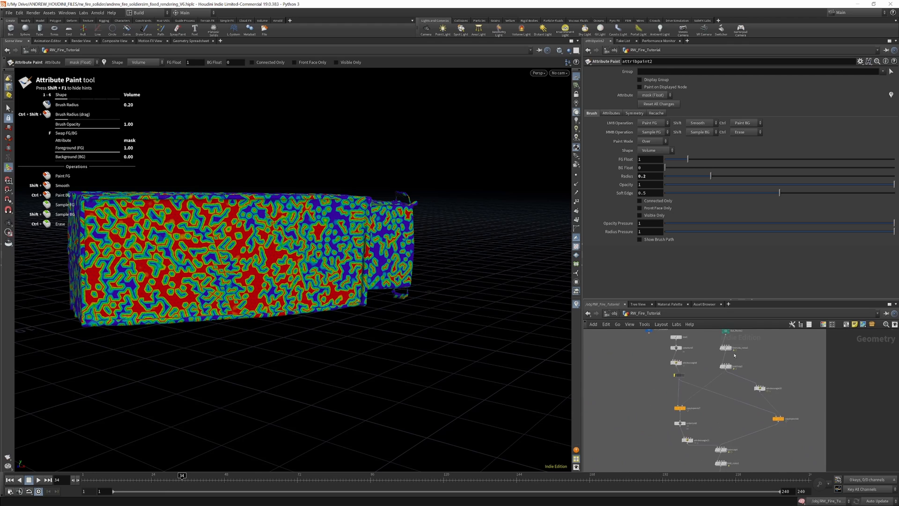
{"action": "scroll", "coordinate": [731, 423], "scroll_direction": "up", "scroll_amount": 8}
{"action": "double_click", "coordinate": [722, 433]}
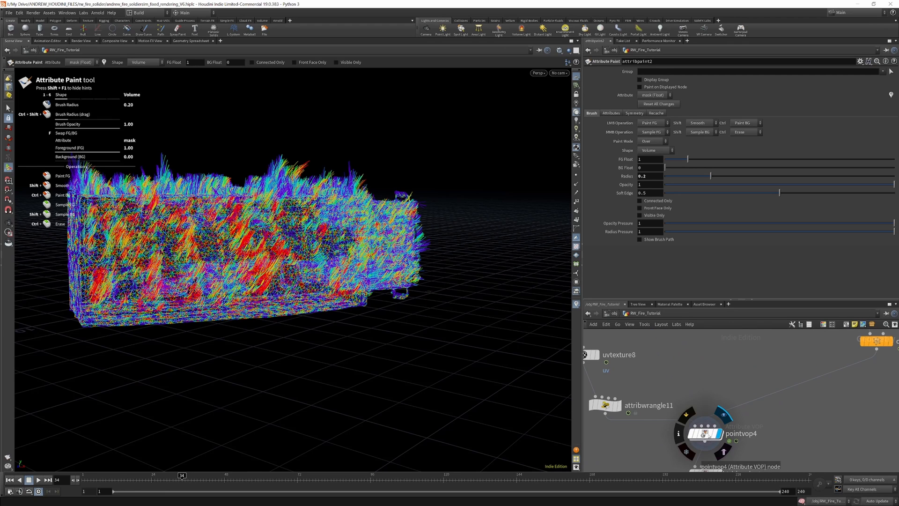
Open pointvop4's VOP network and examine how bind1, ramp1, importpoint1 and bind2 connect to multiply1 and the mix.
{"action": "scroll", "coordinate": [724, 423], "scroll_direction": "down", "scroll_amount": 4}
{"action": "scroll", "coordinate": [736, 389], "scroll_direction": "up", "scroll_amount": 7}
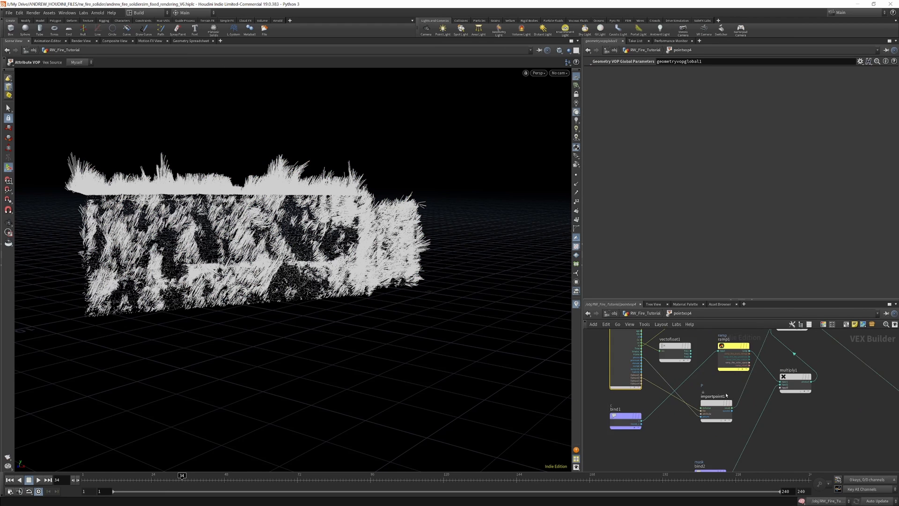
{"action": "scroll", "coordinate": [742, 424], "scroll_direction": "down", "scroll_amount": 4}
{"action": "scroll", "coordinate": [770, 393], "scroll_direction": "down", "scroll_amount": 1}
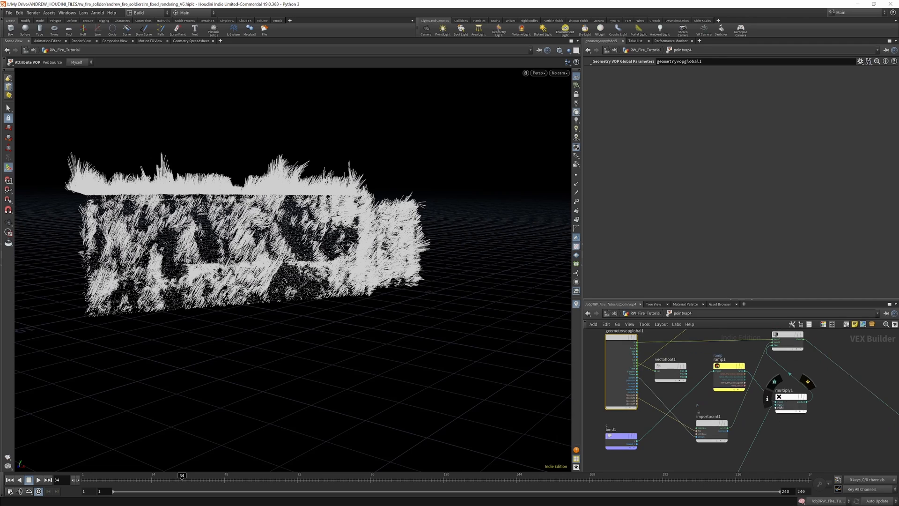
{"action": "scroll", "coordinate": [761, 398], "scroll_direction": "down", "scroll_amount": 3}
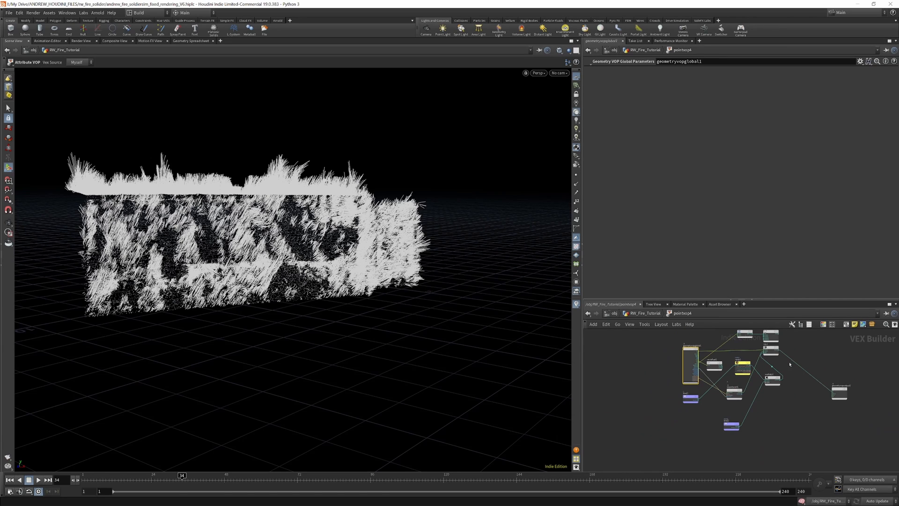
{"action": "scroll", "coordinate": [771, 387], "scroll_direction": "up", "scroll_amount": 2}
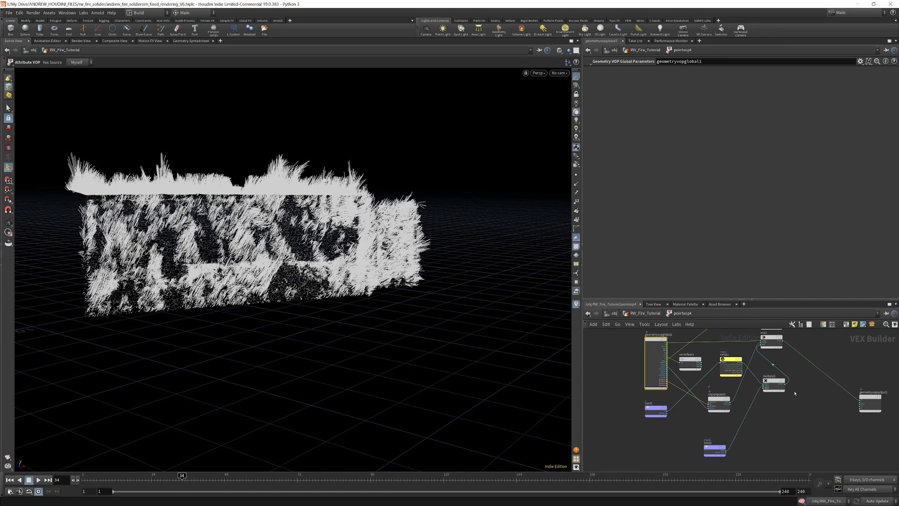
{"action": "scroll", "coordinate": [794, 395], "scroll_direction": "up", "scroll_amount": 3}
{"action": "scroll", "coordinate": [772, 393], "scroll_direction": "down", "scroll_amount": 4}
{"action": "scroll", "coordinate": [751, 391], "scroll_direction": "up", "scroll_amount": 2}
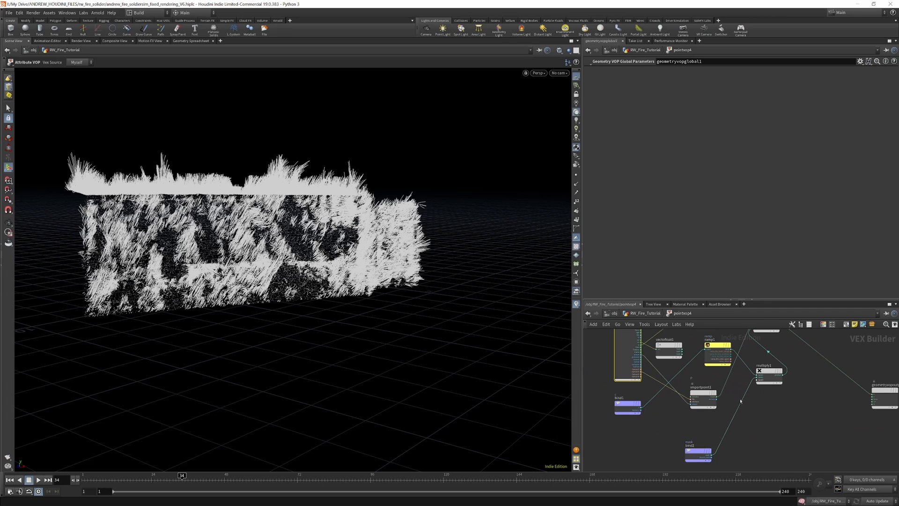
Remove the wire from the mask bind2 to multiply1 to compare the lines, and undo the deletion.
{"action": "left_click", "coordinate": [741, 401]}
{"action": "key", "text": "Delete"}
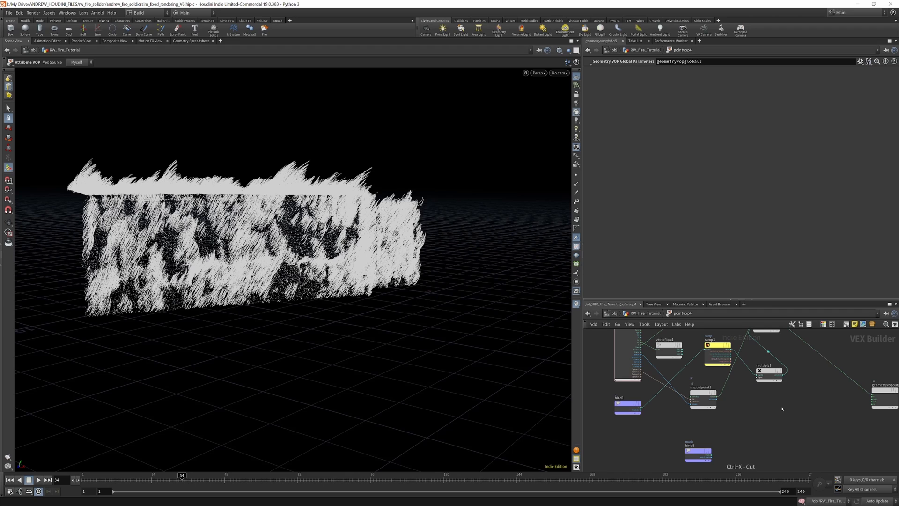
{"action": "key", "text": "ctrl+z"}
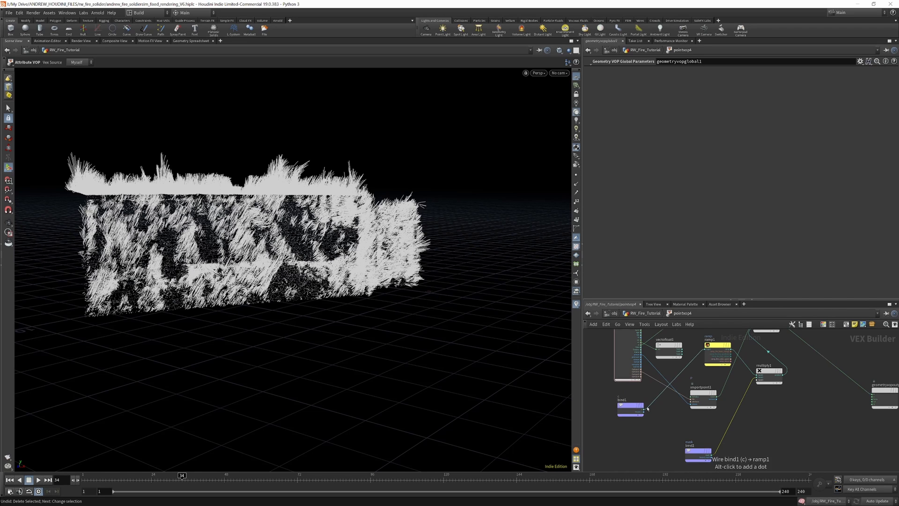
Select ramp1 and examine its settings and its path through multiply1 and the mix to the geometry output.
{"action": "scroll", "coordinate": [656, 401], "scroll_direction": "down", "scroll_amount": 2}
{"action": "scroll", "coordinate": [684, 381], "scroll_direction": "up", "scroll_amount": 4}
{"action": "left_click_drag", "start_coordinate": [710, 353], "coordinate": [701, 355]}
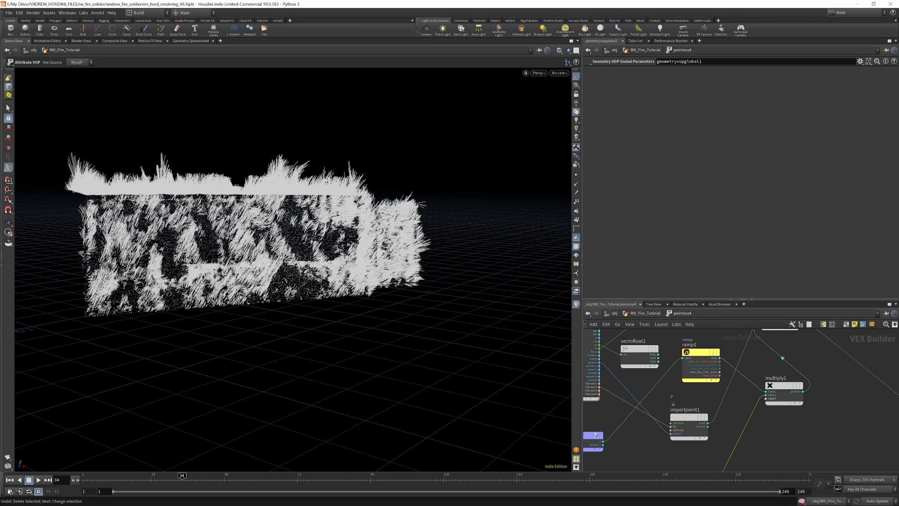
{"action": "scroll", "coordinate": [603, 435], "scroll_direction": "down", "scroll_amount": 3}
{"action": "left_click_drag", "start_coordinate": [599, 434], "coordinate": [600, 435]}
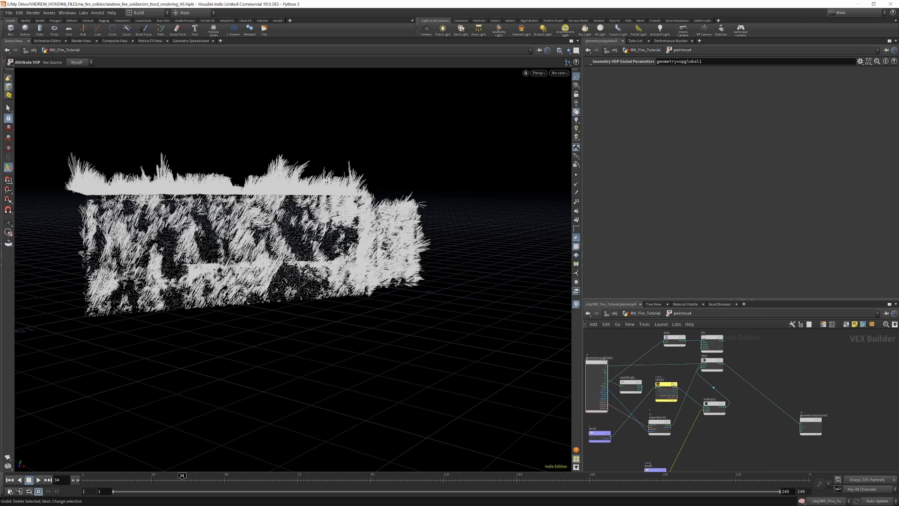
{"action": "left_click", "coordinate": [668, 388]}
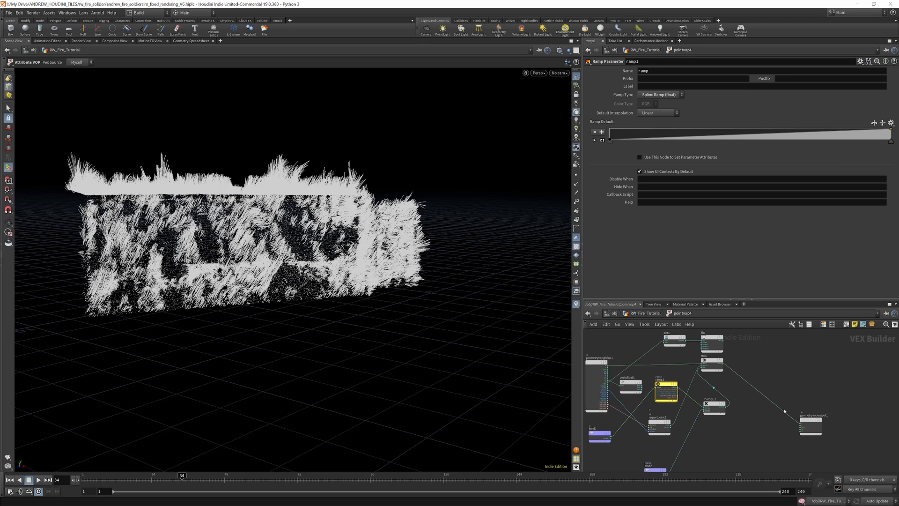
{"action": "scroll", "coordinate": [774, 408], "scroll_direction": "up", "scroll_amount": 2}
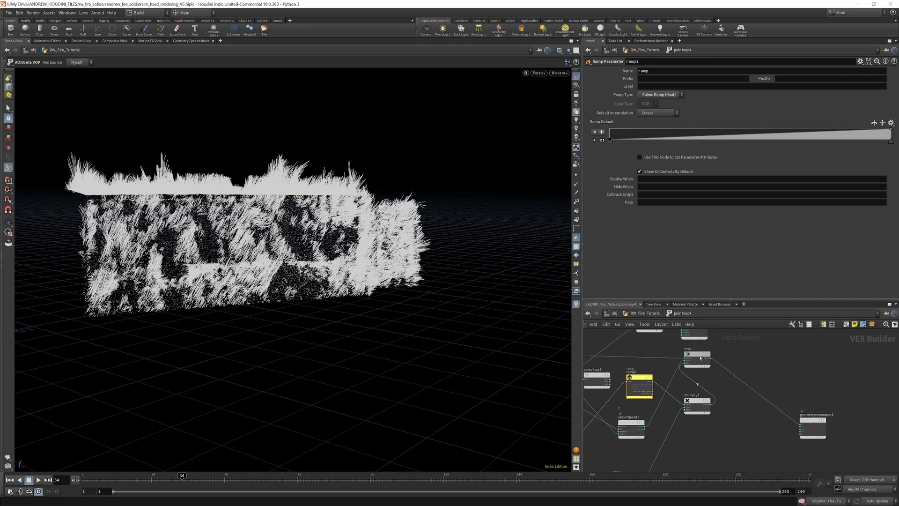
{"action": "scroll", "coordinate": [745, 363], "scroll_direction": "down", "scroll_amount": 3}
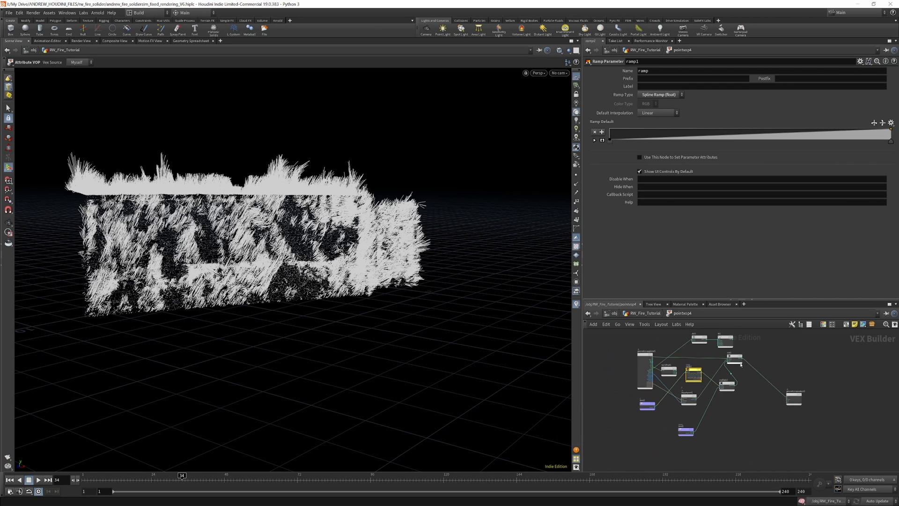
{"action": "scroll", "coordinate": [731, 361], "scroll_direction": "up", "scroll_amount": 2}
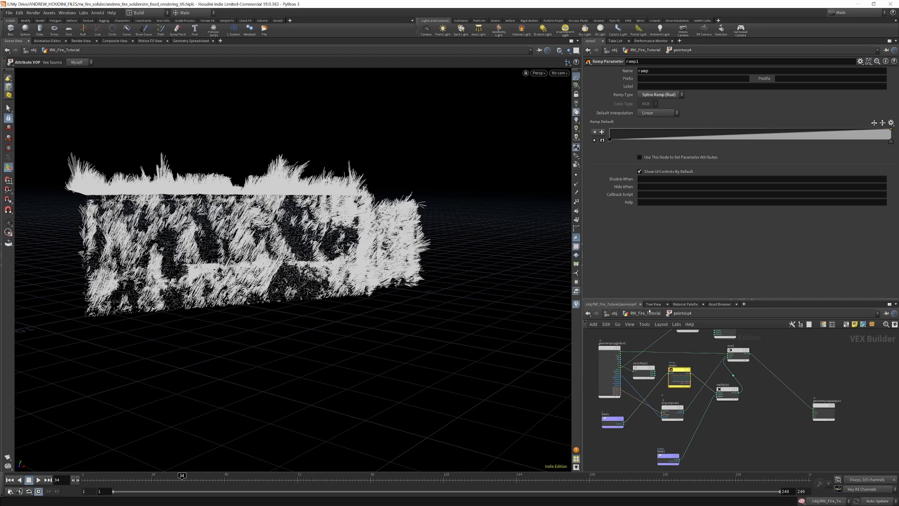
Return to the RW_Fire_Tutorial network, display and select Add_noise1, and scrub to frame 73 to preview its animated offset.
{"action": "left_click", "coordinate": [646, 313]}
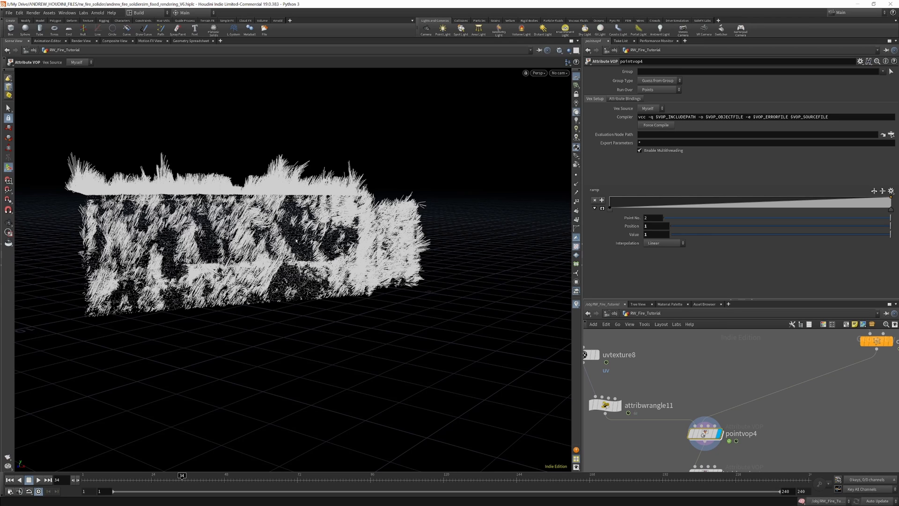
{"action": "scroll", "coordinate": [758, 352], "scroll_direction": "down", "scroll_amount": 10}
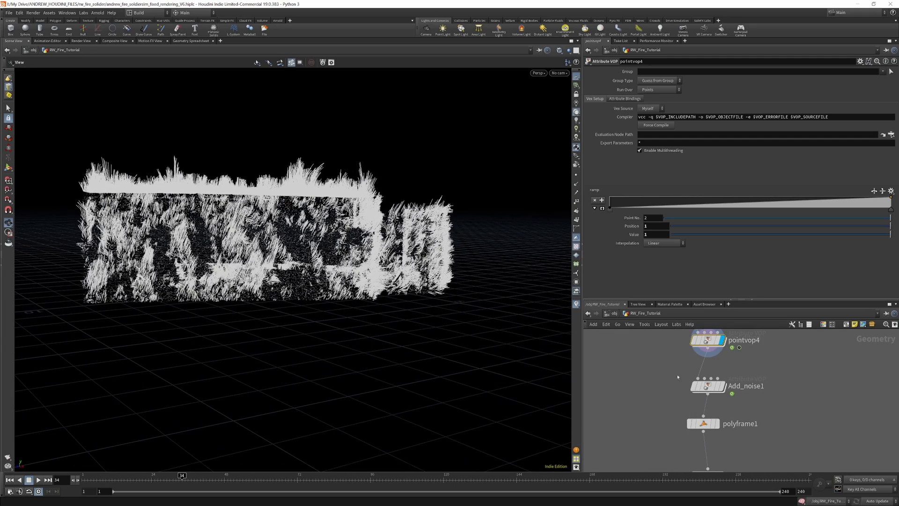
{"action": "scroll", "coordinate": [736, 384], "scroll_direction": "up", "scroll_amount": 2}
{"action": "left_click", "coordinate": [724, 357]}
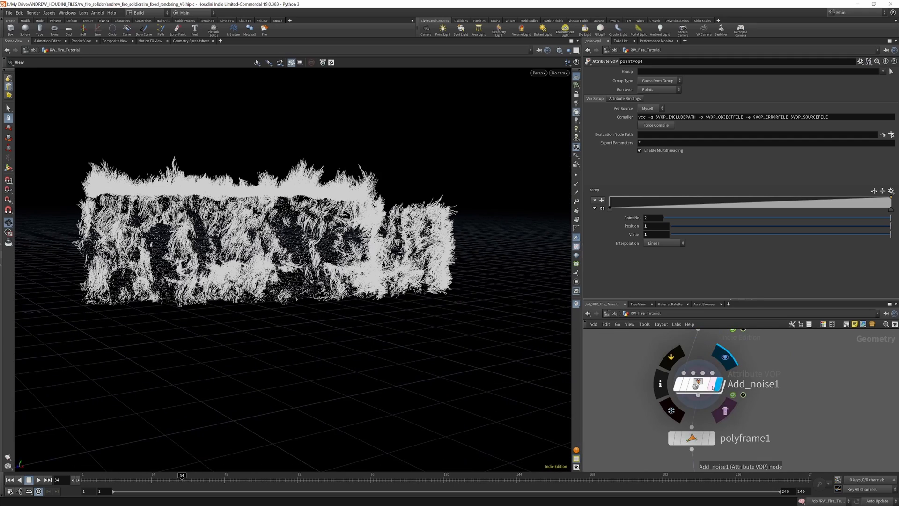
{"action": "left_click", "coordinate": [698, 383]}
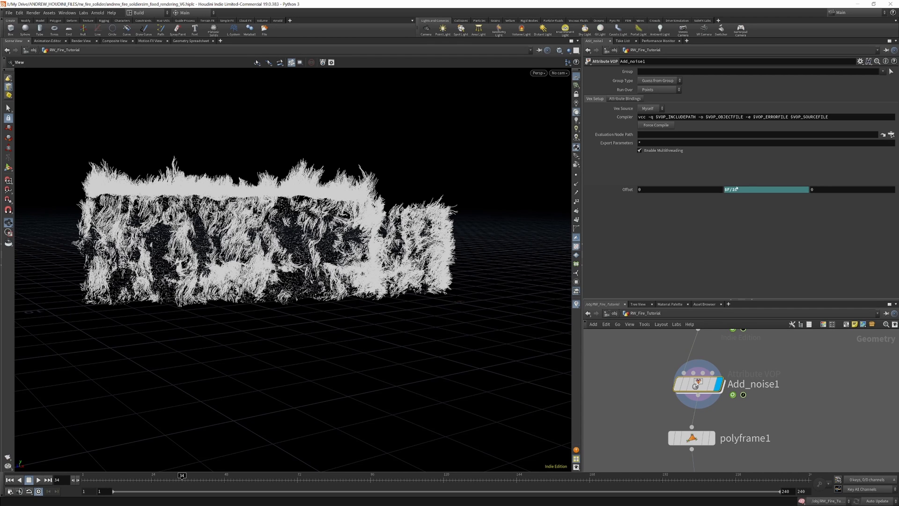
{"action": "left_click_drag", "start_coordinate": [168, 478], "coordinate": [238, 490]}
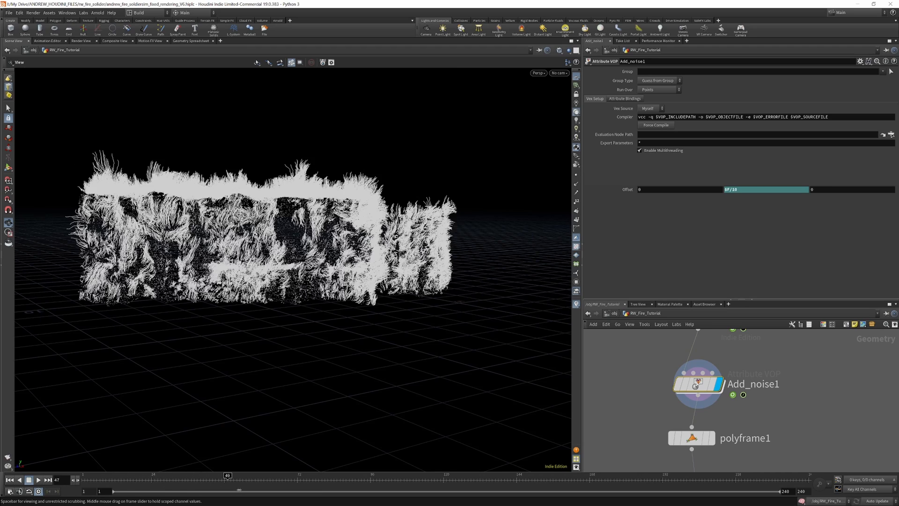
Display and select polyframe1 to view its tangent attribute settings.
{"action": "scroll", "coordinate": [732, 368], "scroll_direction": "down", "scroll_amount": 4}
{"action": "scroll", "coordinate": [723, 422], "scroll_direction": "up", "scroll_amount": 4}
{"action": "left_click", "coordinate": [710, 388]}
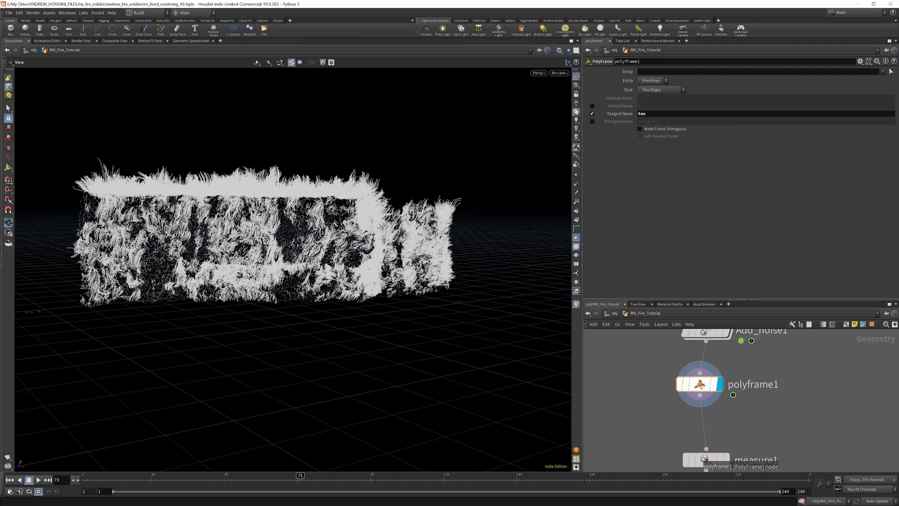
{"action": "left_click_drag", "start_coordinate": [701, 385], "coordinate": [702, 395]}
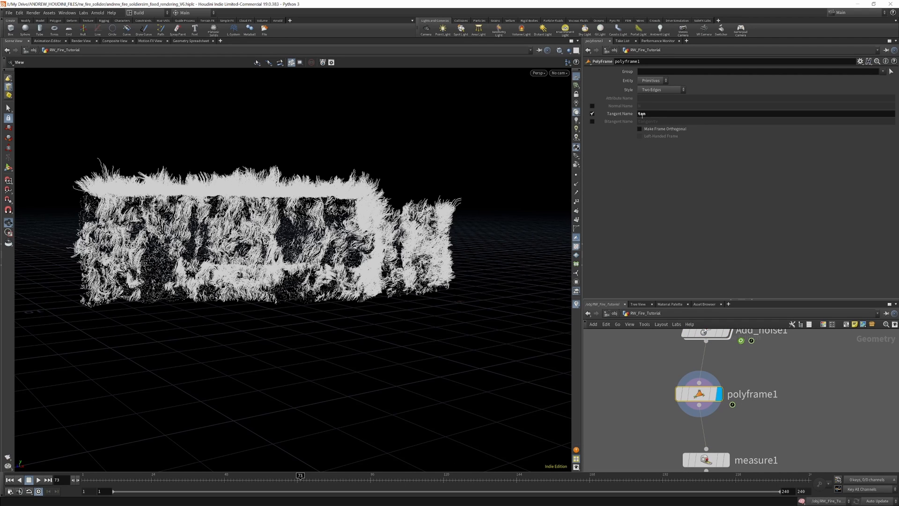
Display and select measure1 and attribpromote1 to inspect how perimeter is measured and promoted from primitives to points.
{"action": "scroll", "coordinate": [751, 381], "scroll_direction": "down", "scroll_amount": 3}
{"action": "scroll", "coordinate": [745, 436], "scroll_direction": "up", "scroll_amount": 3}
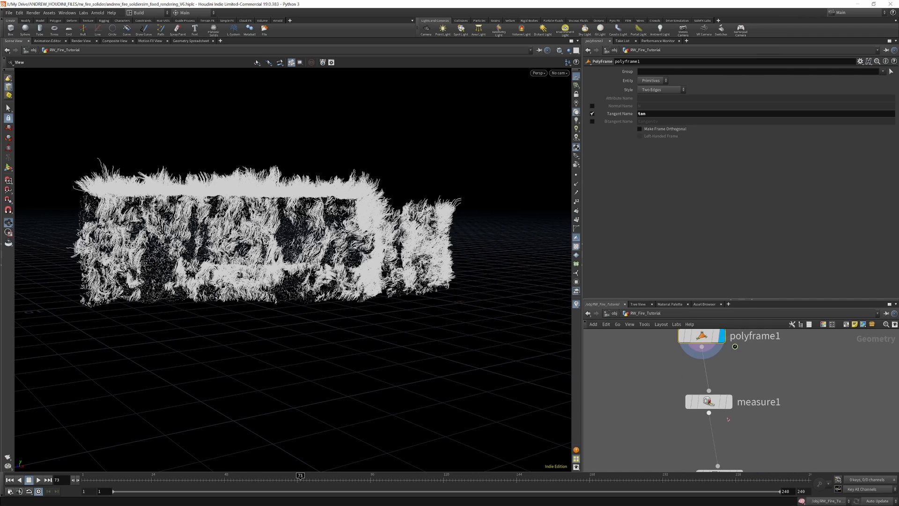
{"action": "left_click", "coordinate": [729, 403]}
{"action": "left_click", "coordinate": [709, 403]}
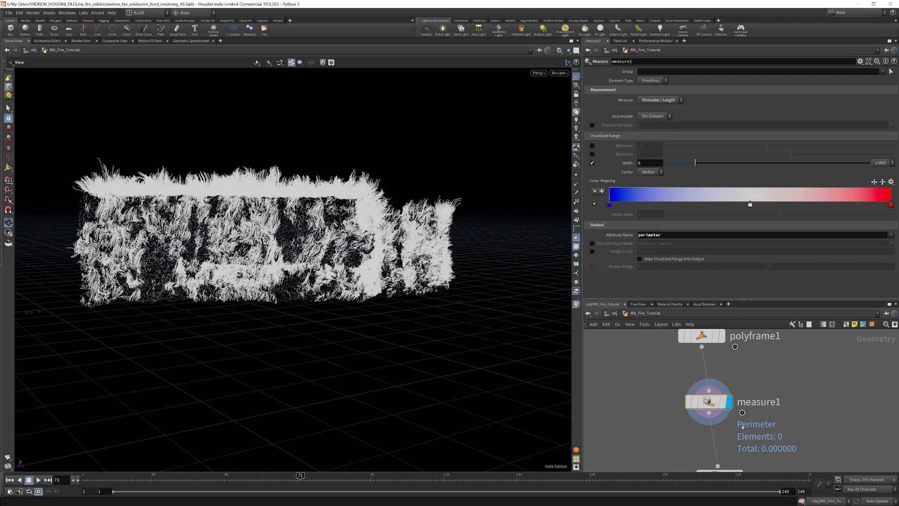
{"action": "scroll", "coordinate": [730, 413], "scroll_direction": "down", "scroll_amount": 2}
{"action": "scroll", "coordinate": [733, 415], "scroll_direction": "up", "scroll_amount": 2}
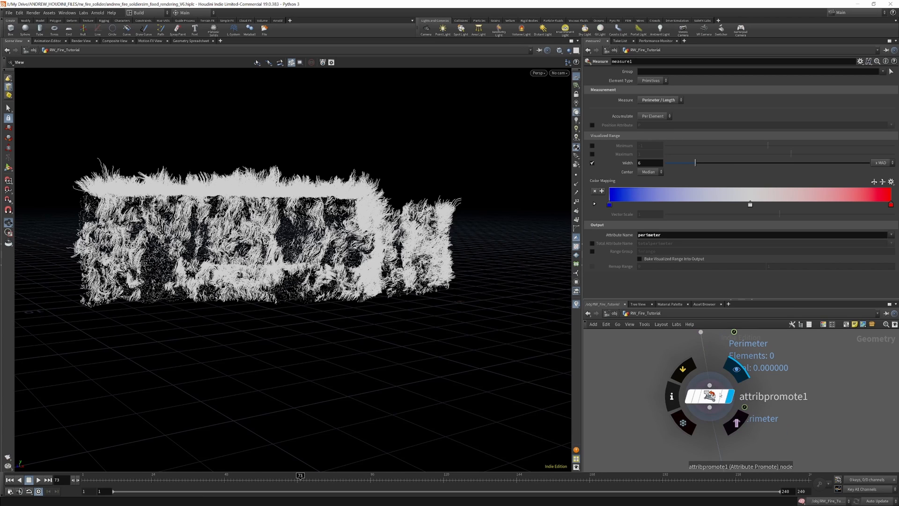
{"action": "left_click", "coordinate": [731, 397]}
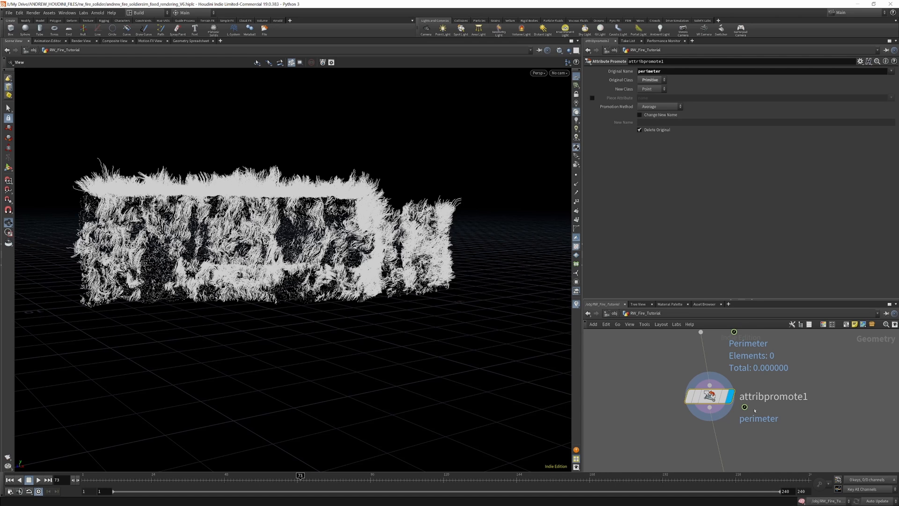
Display and select color6 to view the lines coloured by the perimeter attribute.
{"action": "scroll", "coordinate": [717, 365], "scroll_direction": "down", "scroll_amount": 4}
{"action": "scroll", "coordinate": [725, 407], "scroll_direction": "up", "scroll_amount": 3}
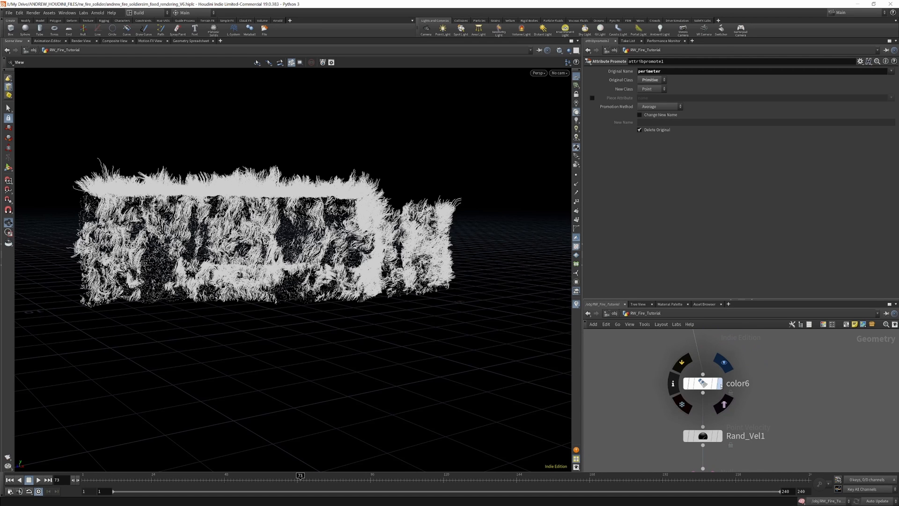
{"action": "left_click", "coordinate": [721, 383]}
{"action": "left_click", "coordinate": [703, 384]}
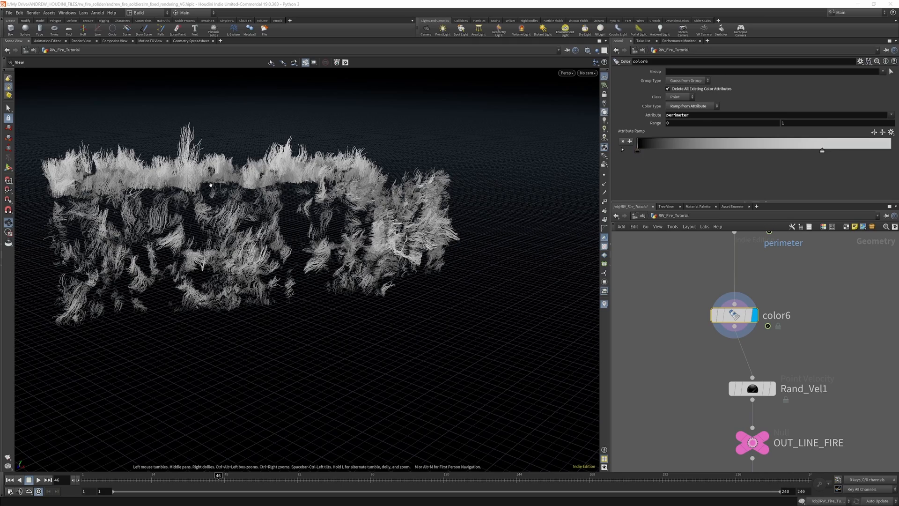
Inspect the coloured lines up close and shift the light marker of color6's attribute ramp slightly toward the black end.
{"action": "scroll", "coordinate": [266, 212], "scroll_direction": "up", "scroll_amount": 10}
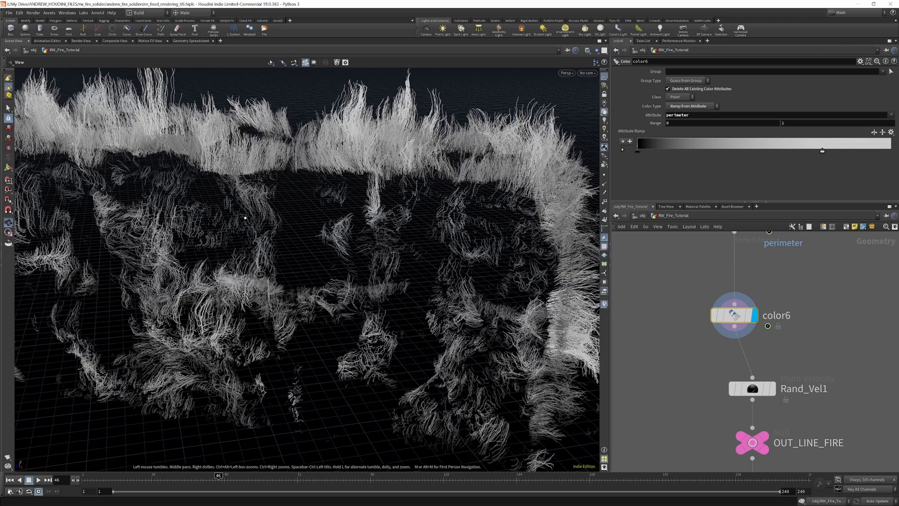
{"action": "left_click_drag", "start_coordinate": [245, 218], "coordinate": [682, 165]}
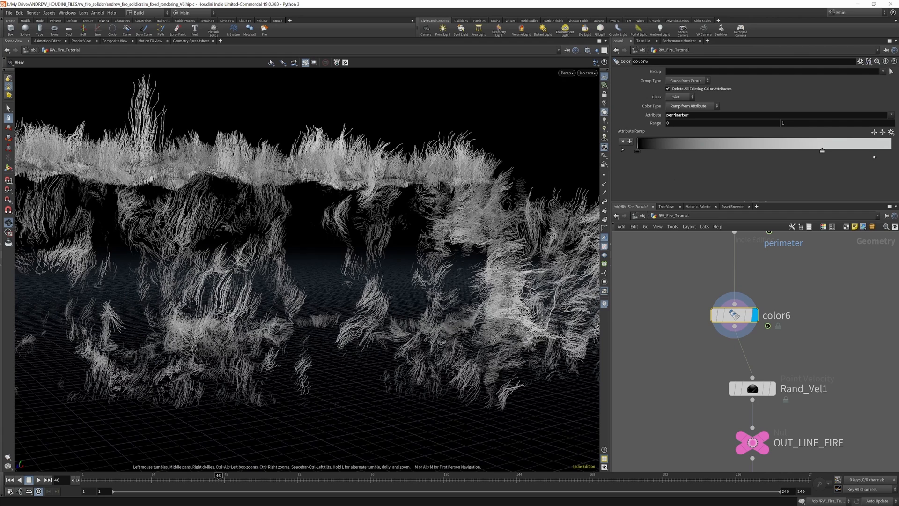
{"action": "mouse_move", "coordinate": [823, 151]}
{"action": "left_mouse_down"}
{"action": "mouse_move", "coordinate": [891, 152]}
{"action": "mouse_move", "coordinate": [809, 152]}
{"action": "left_mouse_up"}
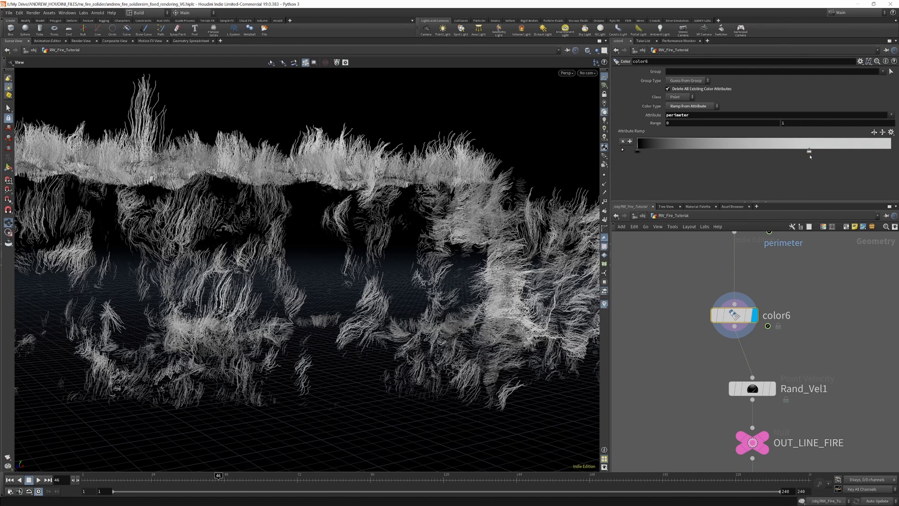
Display and select Rand_Vel1 and turn on point trails to show its curl-noise velocities.
{"action": "scroll", "coordinate": [787, 304], "scroll_direction": "down", "scroll_amount": 3}
{"action": "scroll", "coordinate": [787, 304], "scroll_direction": "up", "scroll_amount": 3}
{"action": "left_click", "coordinate": [745, 339]}
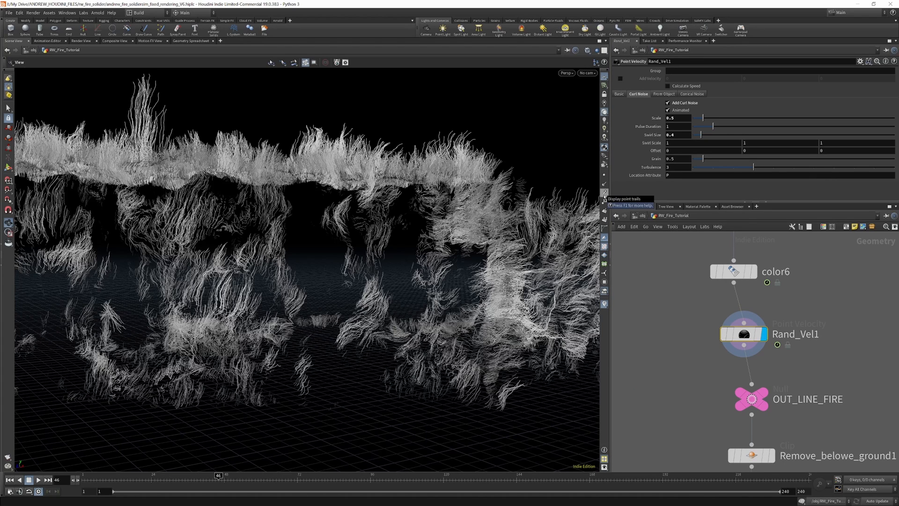
{"action": "left_click", "coordinate": [605, 193]}
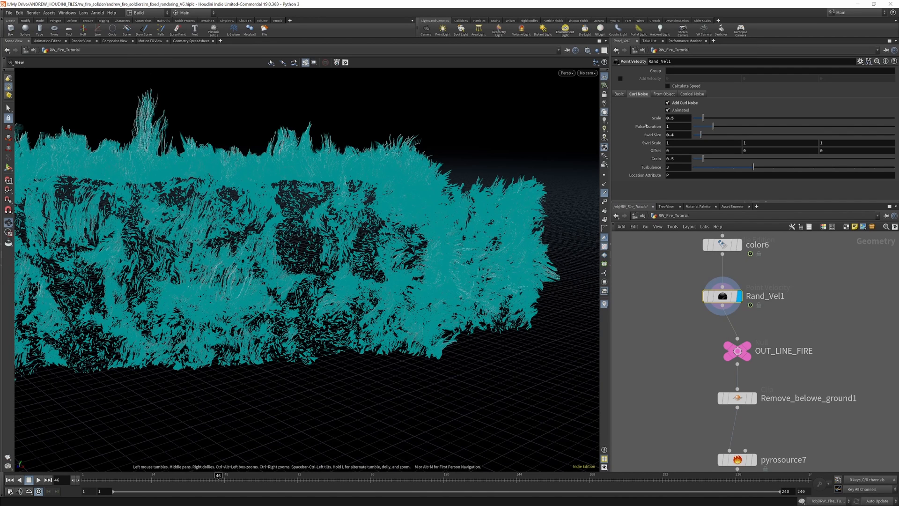
{"action": "left_click_drag", "start_coordinate": [276, 190], "coordinate": [300, 211]}
Select the Remove_belowe_ground1 clip node and display its result.
{"action": "scroll", "coordinate": [266, 166], "scroll_direction": "up", "scroll_amount": 3}
{"action": "left_click", "coordinate": [737, 398]}
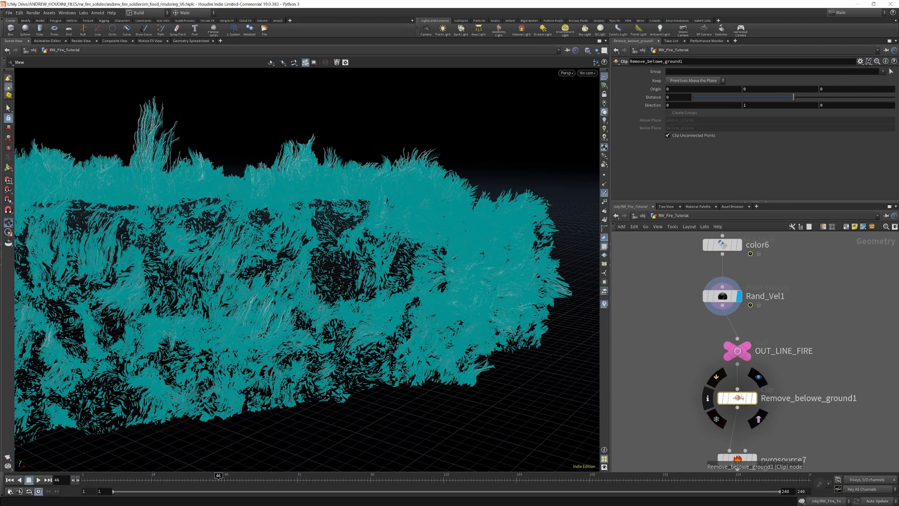
{"action": "left_click", "coordinate": [758, 377]}
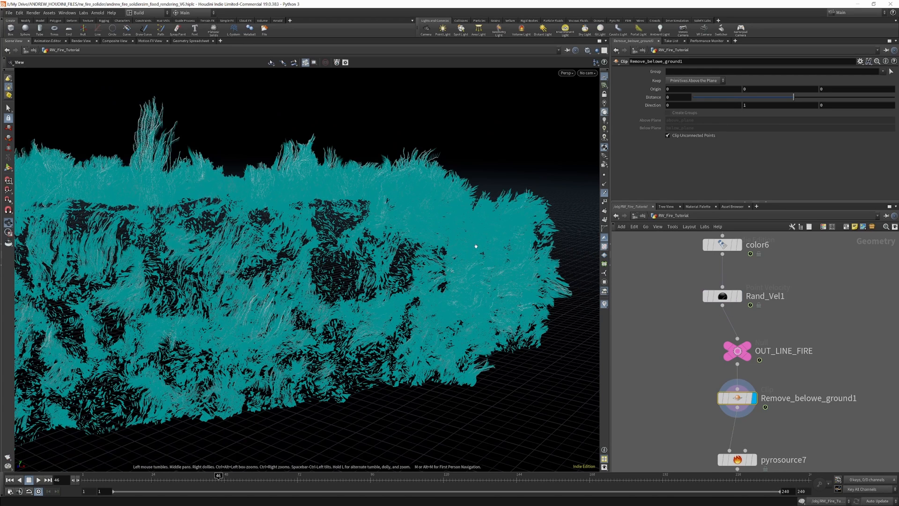
Select pyrosource7 to view its particle separation and burn attribute settings.
{"action": "scroll", "coordinate": [475, 245], "scroll_direction": "down", "scroll_amount": 1}
{"action": "scroll", "coordinate": [754, 291], "scroll_direction": "down", "scroll_amount": 4}
{"action": "scroll", "coordinate": [757, 360], "scroll_direction": "up", "scroll_amount": 5}
{"action": "left_click_drag", "start_coordinate": [729, 378], "coordinate": [730, 370]}
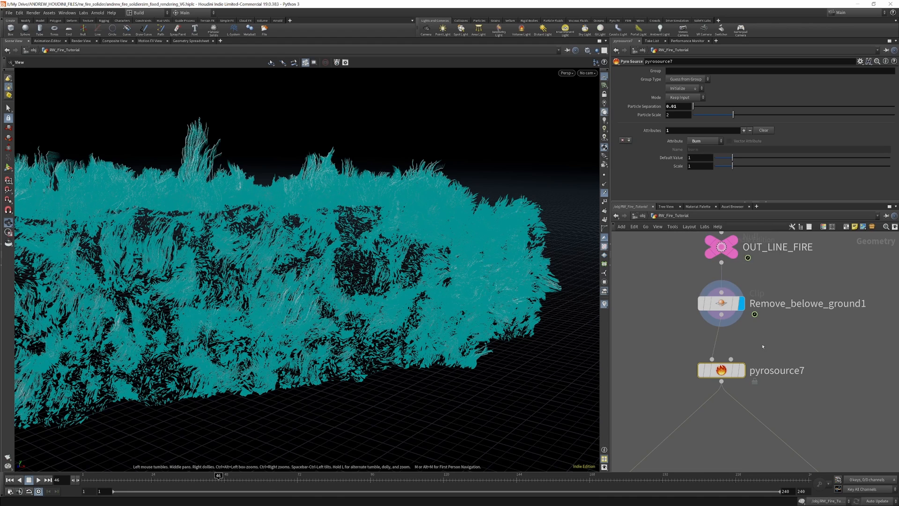
Display and select Noise_V1 and review its velocity component, amplitude and noise pattern settings.
{"action": "scroll", "coordinate": [758, 299], "scroll_direction": "down", "scroll_amount": 6}
{"action": "scroll", "coordinate": [730, 357], "scroll_direction": "up", "scroll_amount": 6}
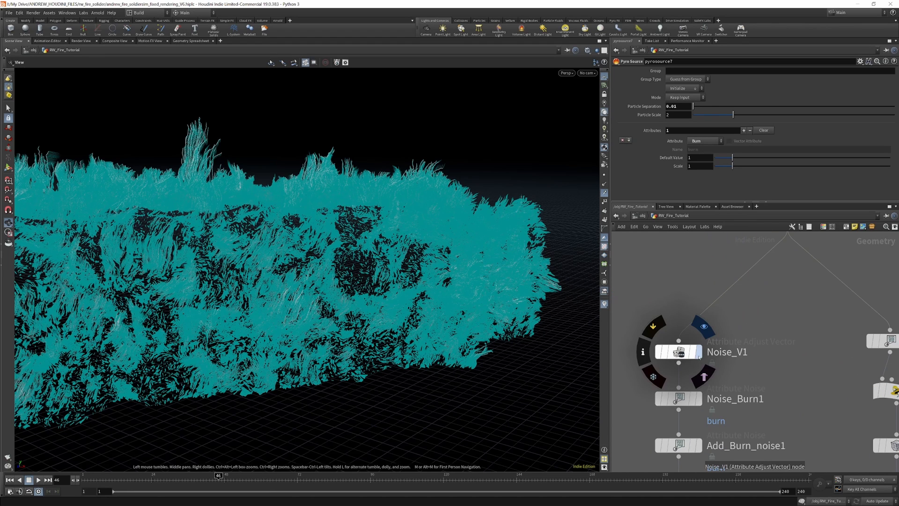
{"action": "left_click", "coordinate": [698, 352]}
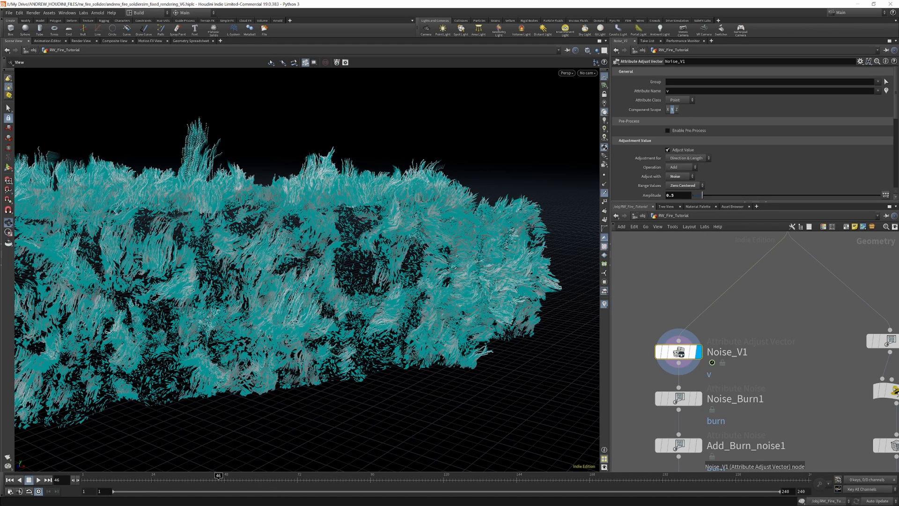
{"action": "left_click_drag", "start_coordinate": [682, 354], "coordinate": [682, 343]}
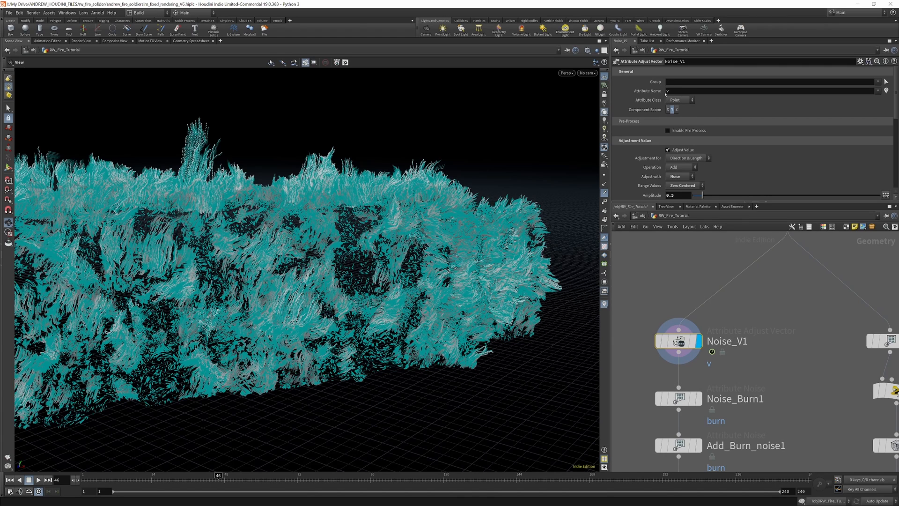
{"action": "left_click", "coordinate": [673, 109]}
{"action": "scroll", "coordinate": [681, 150], "scroll_direction": "down", "scroll_amount": 4}
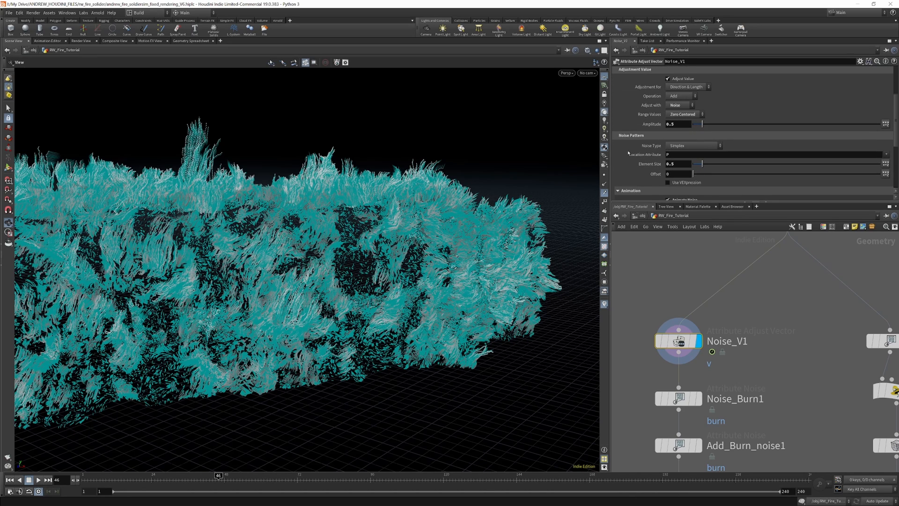
{"action": "scroll", "coordinate": [679, 342], "scroll_direction": "down", "scroll_amount": 3}
{"action": "scroll", "coordinate": [759, 271], "scroll_direction": "up", "scroll_amount": 3}
Bypass and re-enable Noise_V1 to compare the velocity trails with and without its noise.
{"action": "left_click", "coordinate": [761, 269]}
{"action": "left_click", "coordinate": [653, 390]}
{"action": "left_click", "coordinate": [637, 345]}
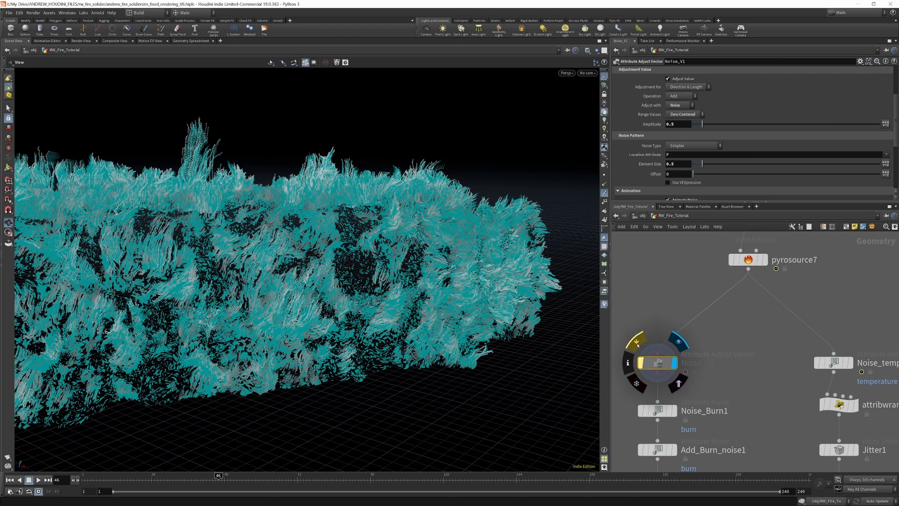
{"action": "left_click", "coordinate": [637, 344]}
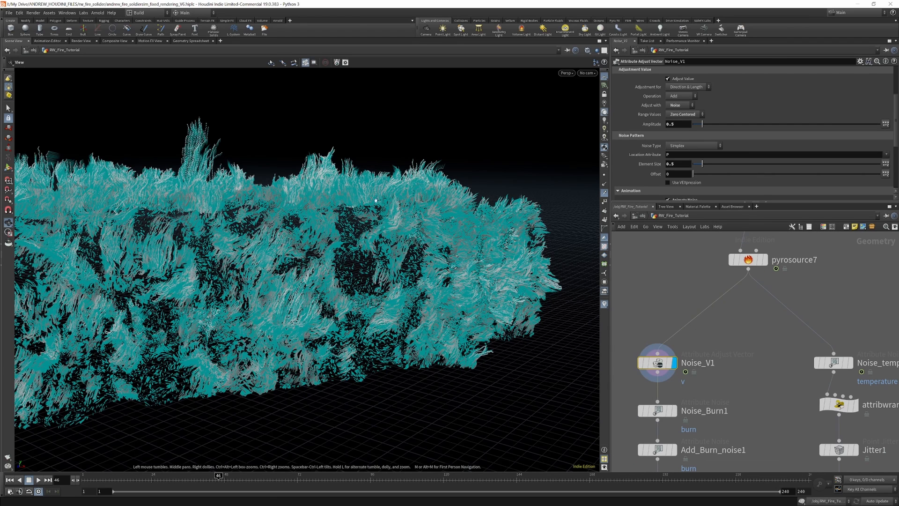
{"action": "left_click_drag", "start_coordinate": [415, 265], "coordinate": [389, 263]}
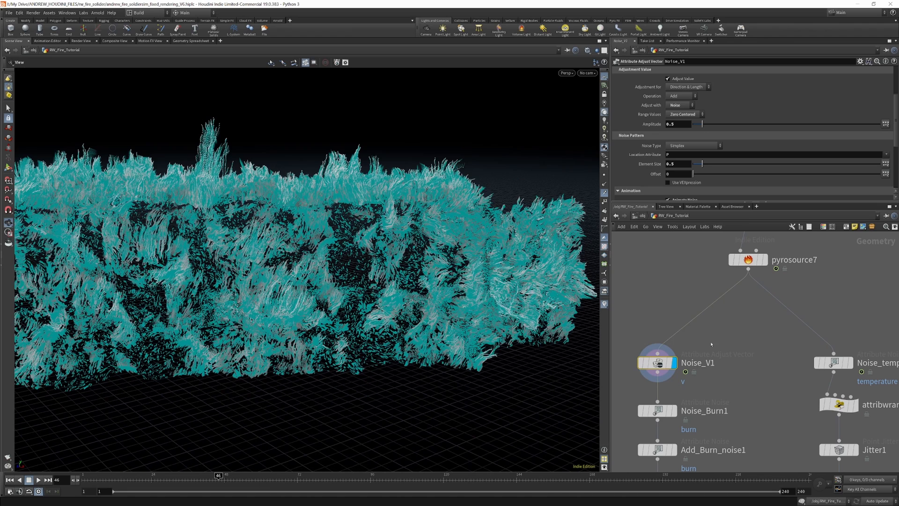
Display and select Noise_Burn1 to view its burn noise operation, value range and remap ramp.
{"action": "scroll", "coordinate": [710, 312], "scroll_direction": "down", "scroll_amount": 3}
{"action": "scroll", "coordinate": [689, 367], "scroll_direction": "up", "scroll_amount": 4}
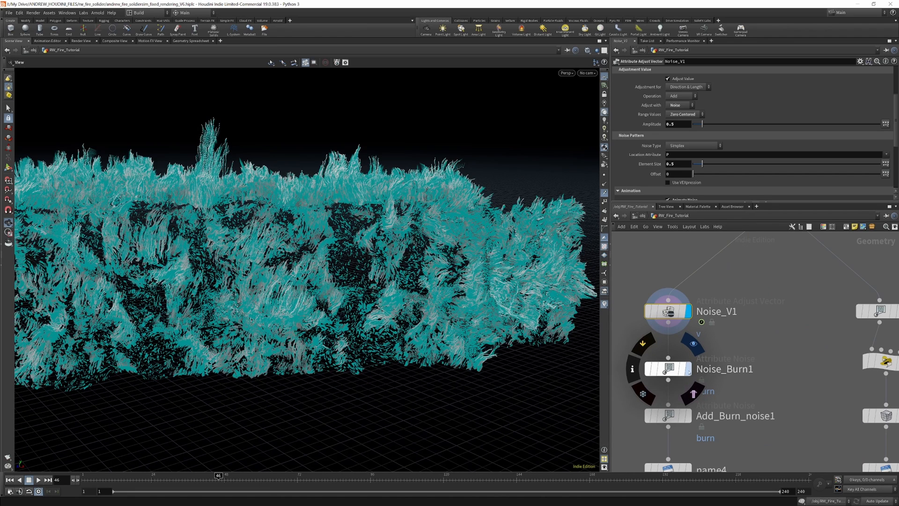
{"action": "left_click", "coordinate": [678, 369]}
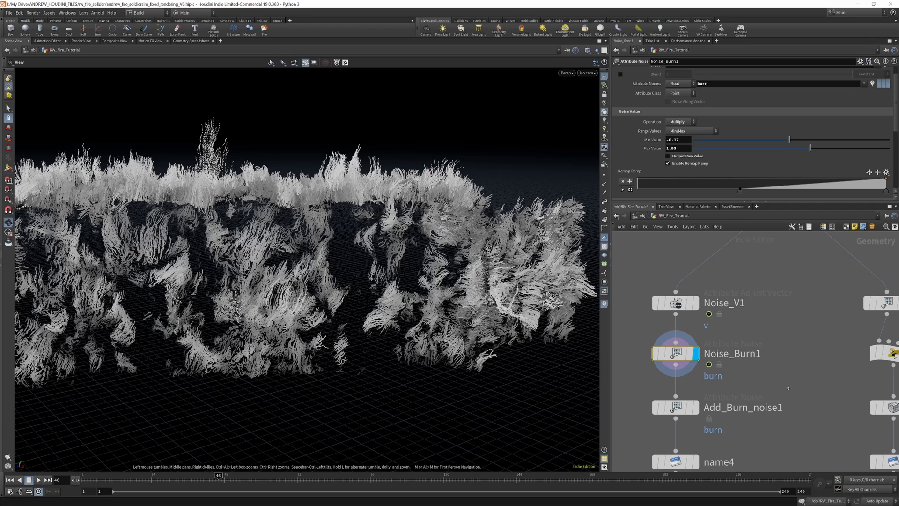
Add a Color node on a side branch from Noise_Burn1's output.
{"action": "key", "text": "Tab"}
{"action": "type", "text": "c"}
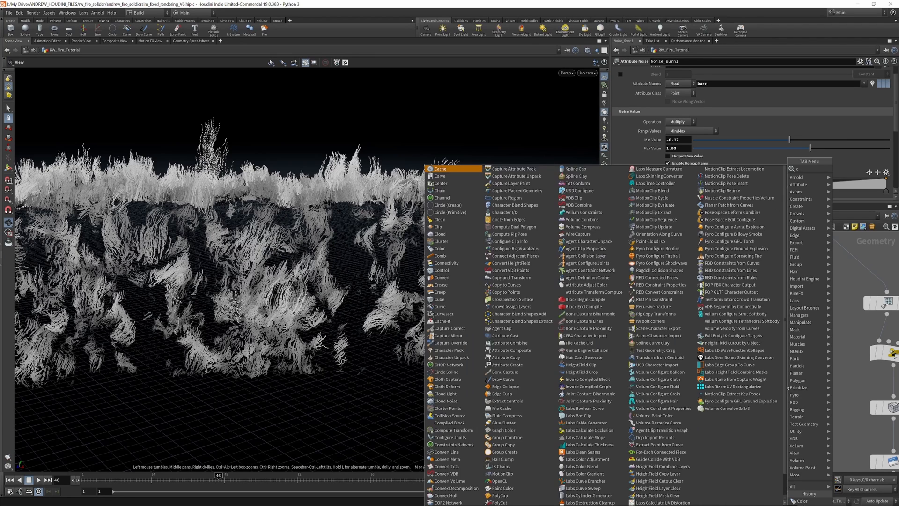
{"action": "type", "text": "olor"}
{"action": "left_click", "coordinate": [844, 170]}
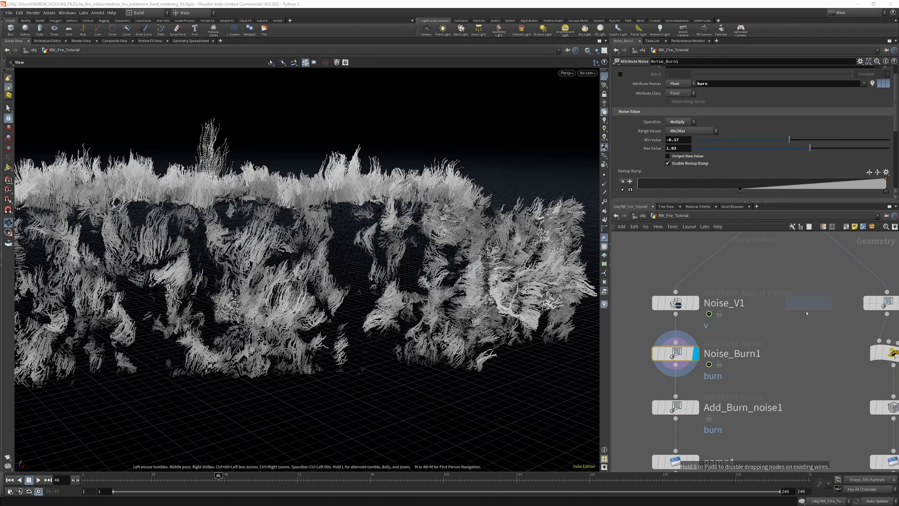
{"action": "left_click", "coordinate": [788, 383]}
Set color10 to Ramp from Attribute using the burn attribute and display it.
{"action": "left_click", "coordinate": [686, 105]}
{"action": "left_click", "coordinate": [685, 125]}
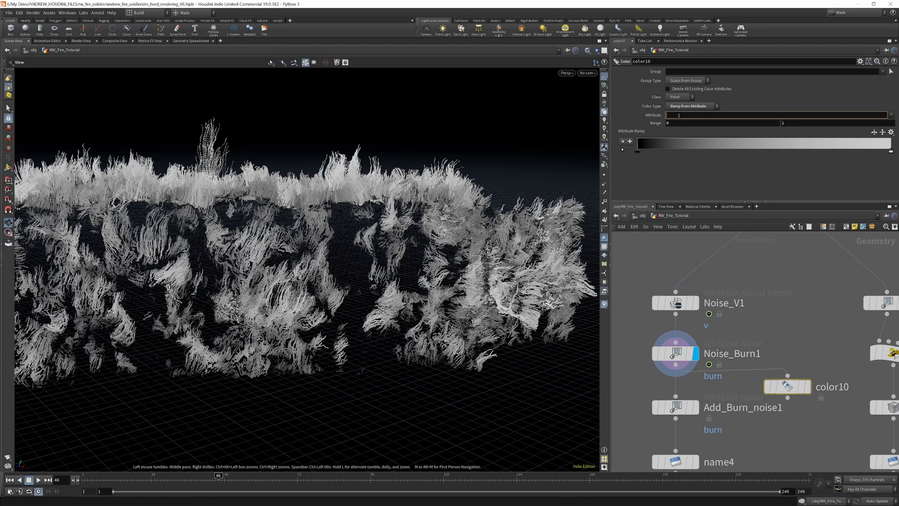
{"action": "key", "text": "Return"}
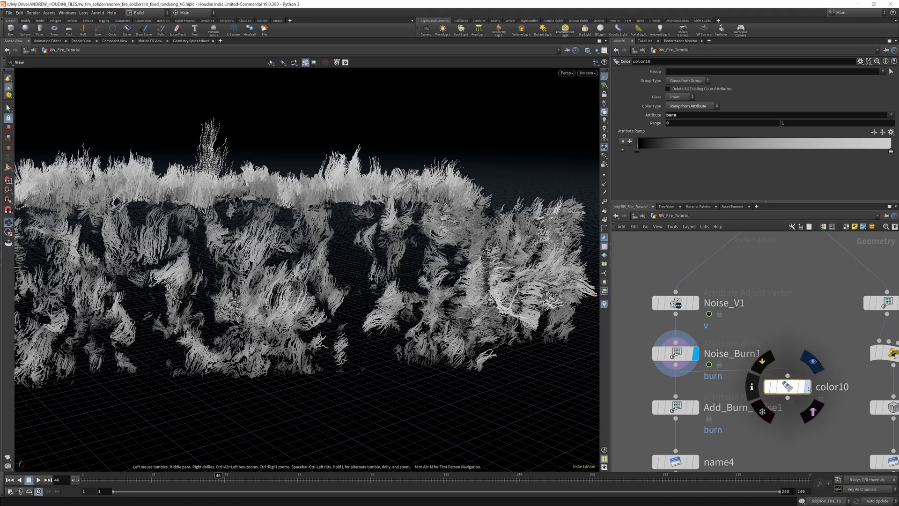
{"action": "left_click", "coordinate": [802, 387]}
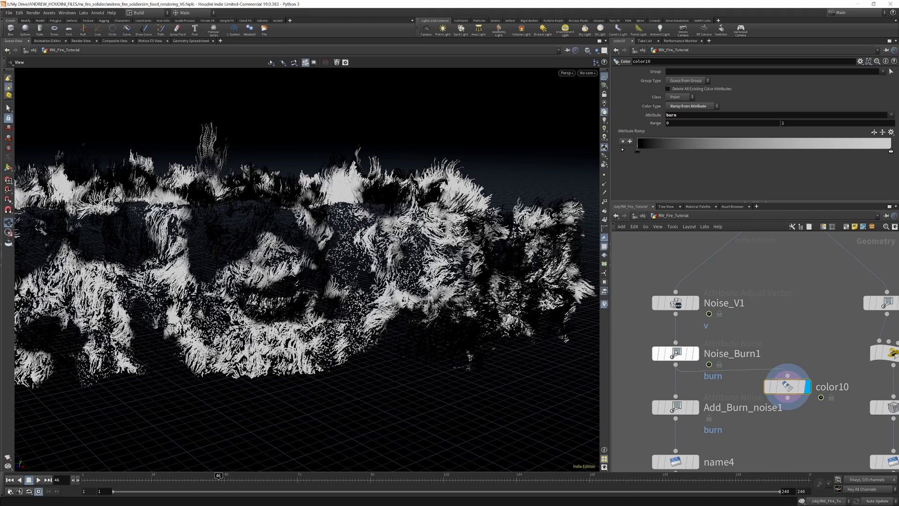
Bypass and re-enable Noise_Burn1 to compare its effect on the burn colouring.
{"action": "left_click", "coordinate": [655, 327]}
{"action": "left_click", "coordinate": [657, 326]}
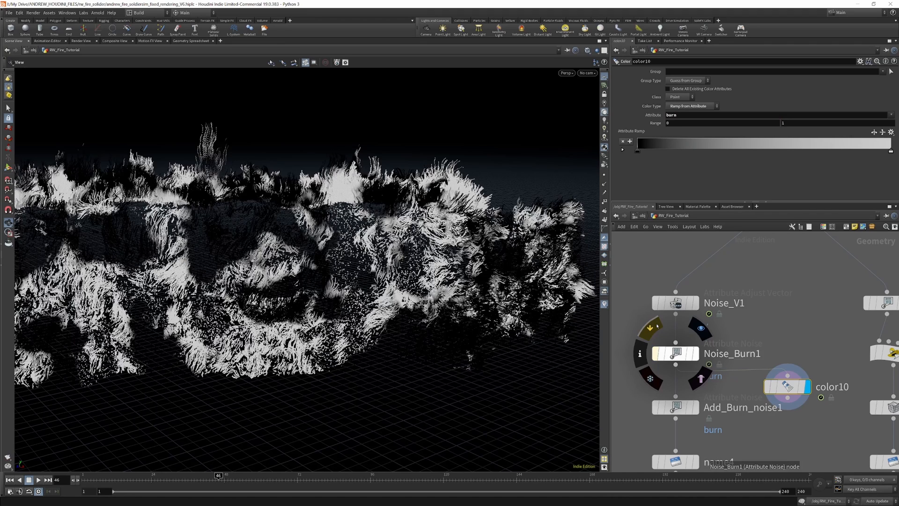
{"action": "left_click", "coordinate": [658, 326]}
{"action": "left_click", "coordinate": [657, 325]}
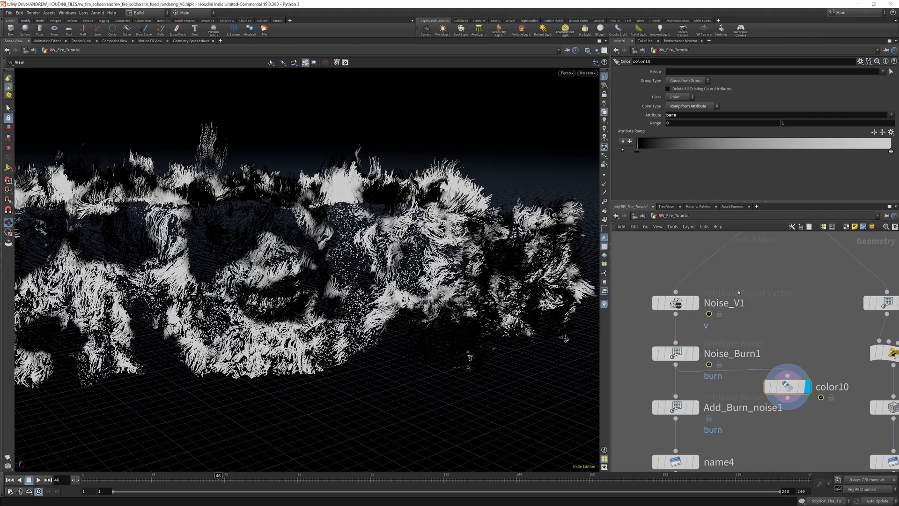
Display and select Add_Burn_noise1 to view its additive burn noise settings.
{"action": "scroll", "coordinate": [722, 376], "scroll_direction": "down", "scroll_amount": 3}
{"action": "scroll", "coordinate": [722, 376], "scroll_direction": "up", "scroll_amount": 3}
{"action": "left_click", "coordinate": [709, 324]}
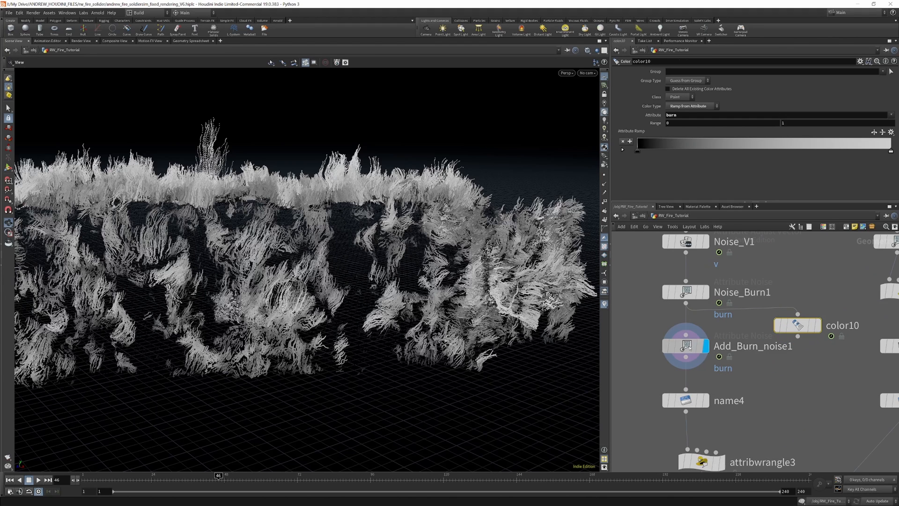
{"action": "left_click", "coordinate": [686, 345]}
Rewire color10 to Add_Burn_noise1's output, move it beside that node and display it.
{"action": "left_click_drag", "start_coordinate": [745, 311], "coordinate": [706, 367]}
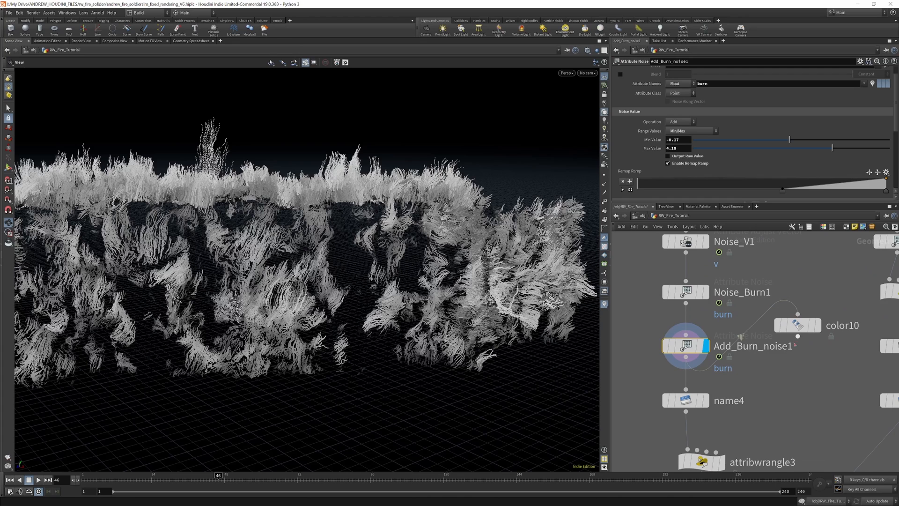
{"action": "left_click_drag", "start_coordinate": [800, 327], "coordinate": [802, 365]}
{"action": "left_click", "coordinate": [820, 364]}
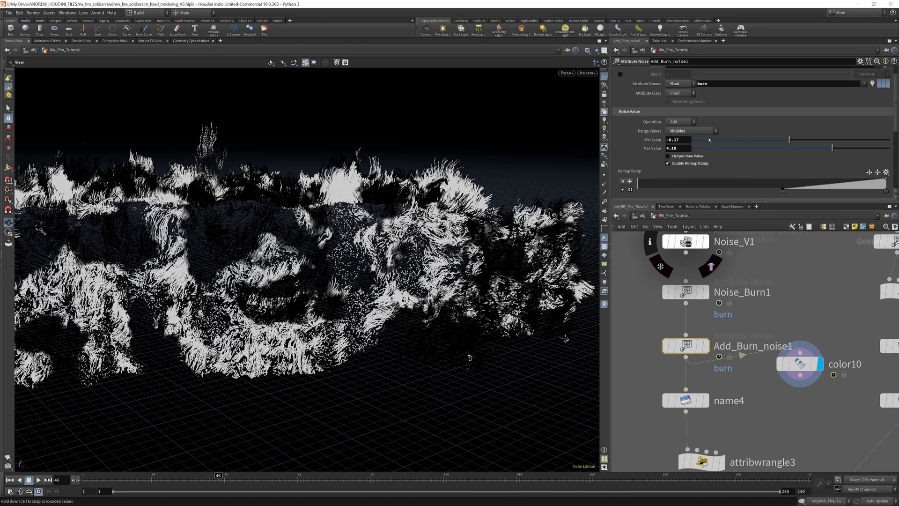
Select name4 to view the source_name point attribute it assigns to the burn branch.
{"action": "scroll", "coordinate": [712, 319], "scroll_direction": "down", "scroll_amount": 2}
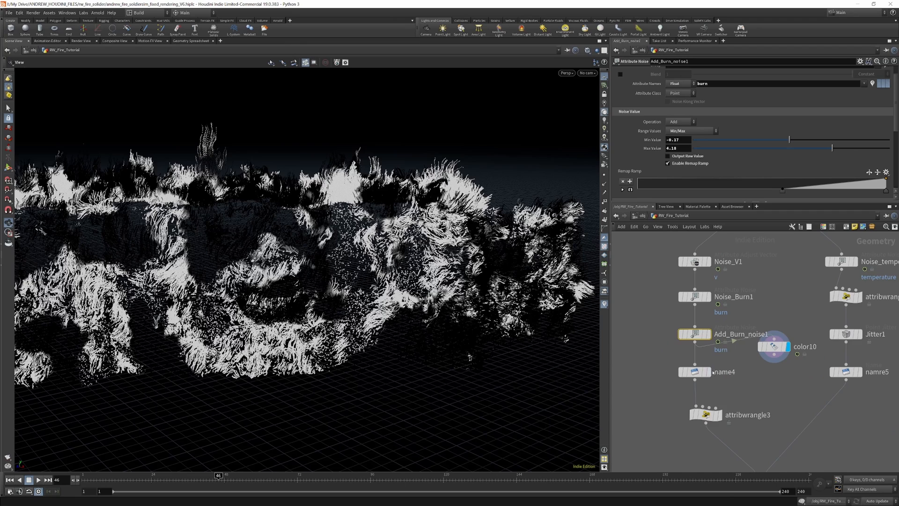
{"action": "scroll", "coordinate": [705, 372], "scroll_direction": "up", "scroll_amount": 2}
{"action": "left_click", "coordinate": [702, 372]}
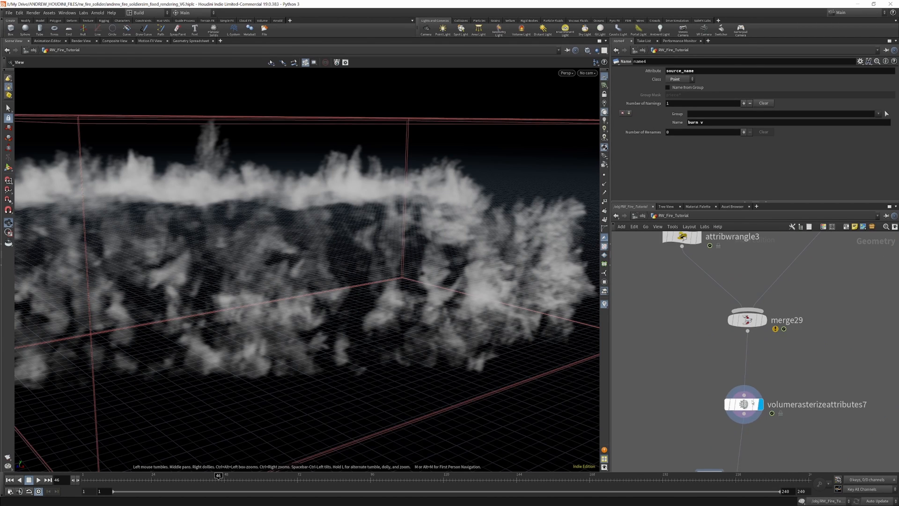
Select volumerasterizeattributes7 and turn its Source Attribute option off and back on, comparing the rasterized volume from several angles.
{"action": "left_click", "coordinate": [748, 405]}
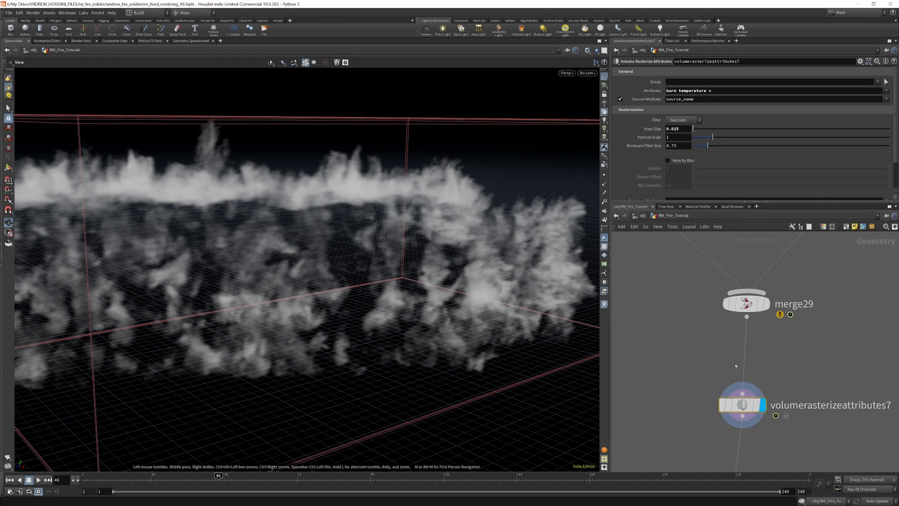
{"action": "left_click", "coordinate": [620, 99]}
{"action": "mouse_move", "coordinate": [416, 228]}
{"action": "left_mouse_down"}
{"action": "mouse_move", "coordinate": [357, 210]}
{"action": "mouse_move", "coordinate": [407, 239]}
{"action": "left_mouse_up"}
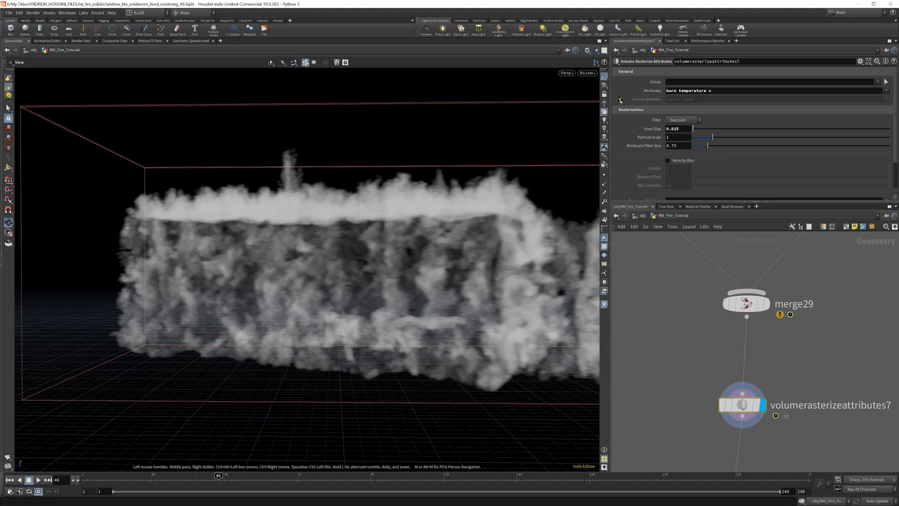
{"action": "left_click", "coordinate": [621, 99]}
{"action": "left_click_drag", "start_coordinate": [359, 241], "coordinate": [395, 262]}
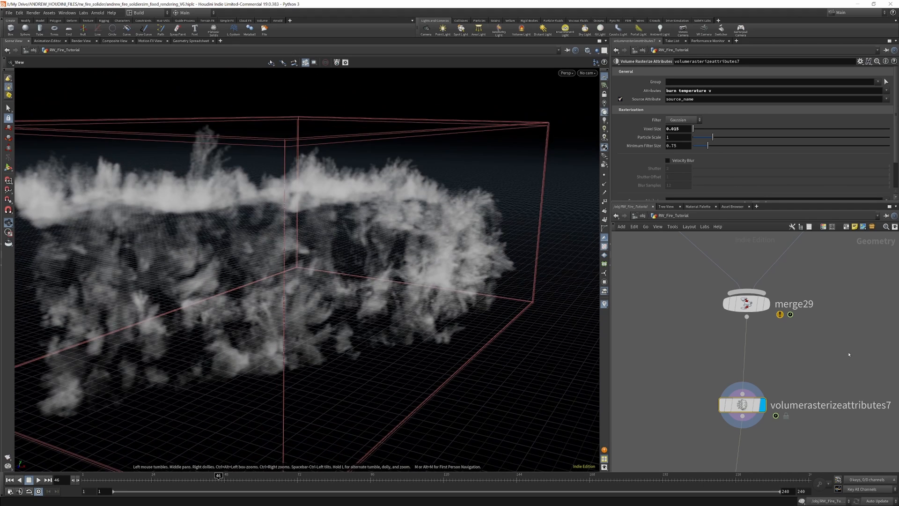
Return to name4 and recheck its source_name attribute and its burn v name entry.
{"action": "scroll", "coordinate": [845, 358], "scroll_direction": "down", "scroll_amount": 4}
{"action": "middle_click_drag", "start_coordinate": [773, 255], "coordinate": [780, 300]}
{"action": "scroll", "coordinate": [780, 300], "scroll_direction": "up", "scroll_amount": 4}
{"action": "left_click", "coordinate": [734, 302]}
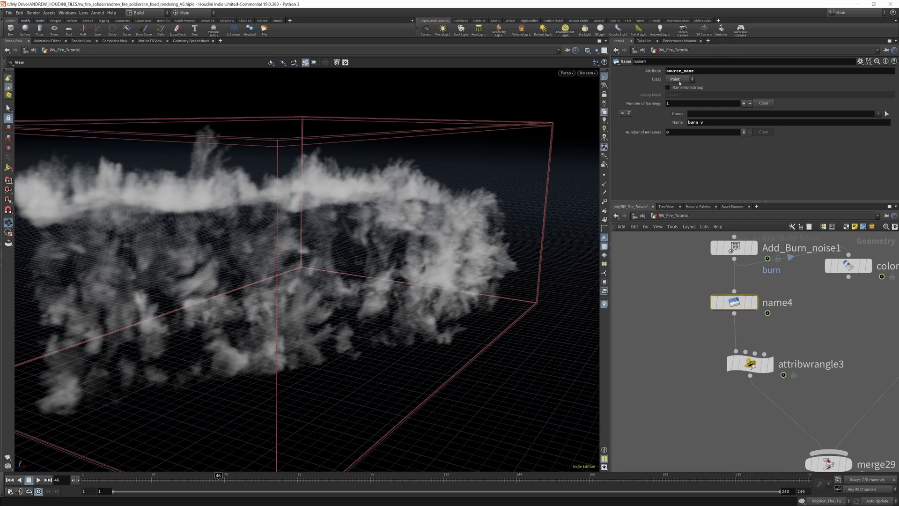
Select attribwrangle3 to read the VEX code that scales burn by colour and a multiplier.
{"action": "scroll", "coordinate": [698, 238], "scroll_direction": "down", "scroll_amount": 4}
{"action": "scroll", "coordinate": [730, 319], "scroll_direction": "up", "scroll_amount": 4}
{"action": "left_click", "coordinate": [728, 302]}
{"action": "scroll", "coordinate": [721, 262], "scroll_direction": "down", "scroll_amount": 2}
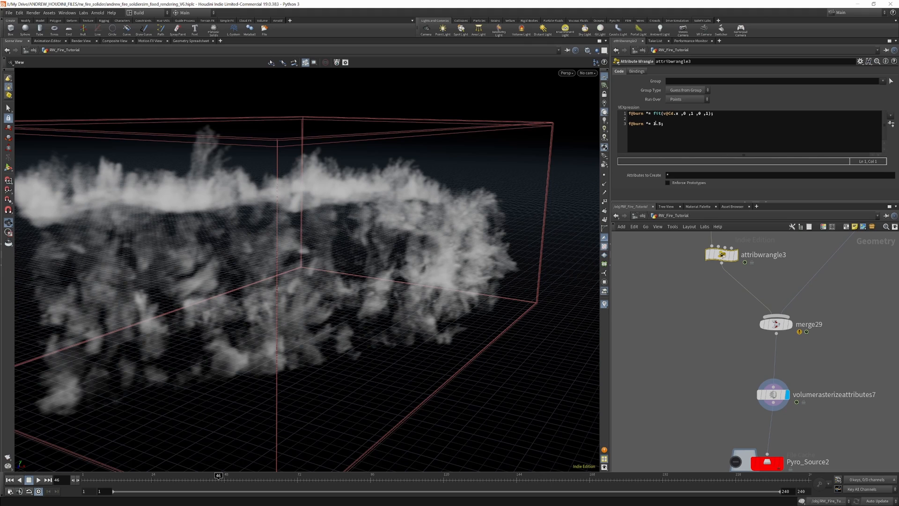
{"action": "mouse_move", "coordinate": [723, 256]}
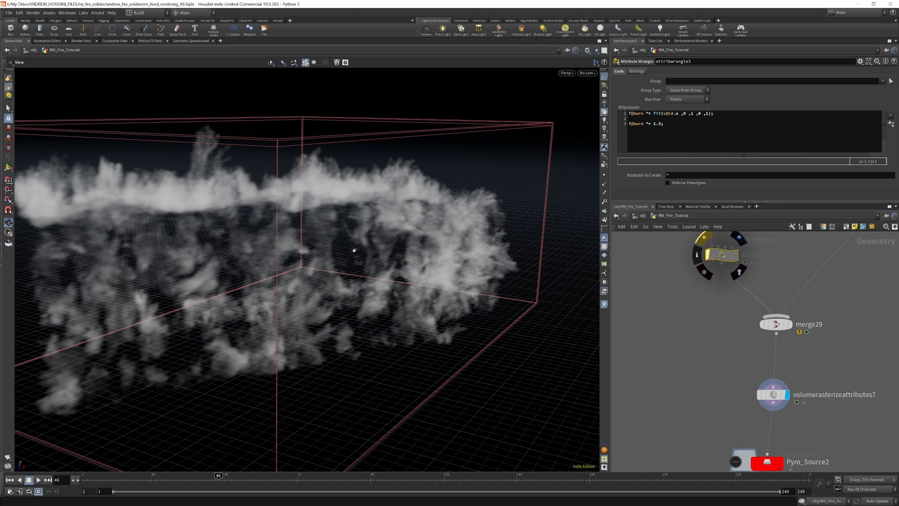
{"action": "mouse_move", "coordinate": [705, 239]}
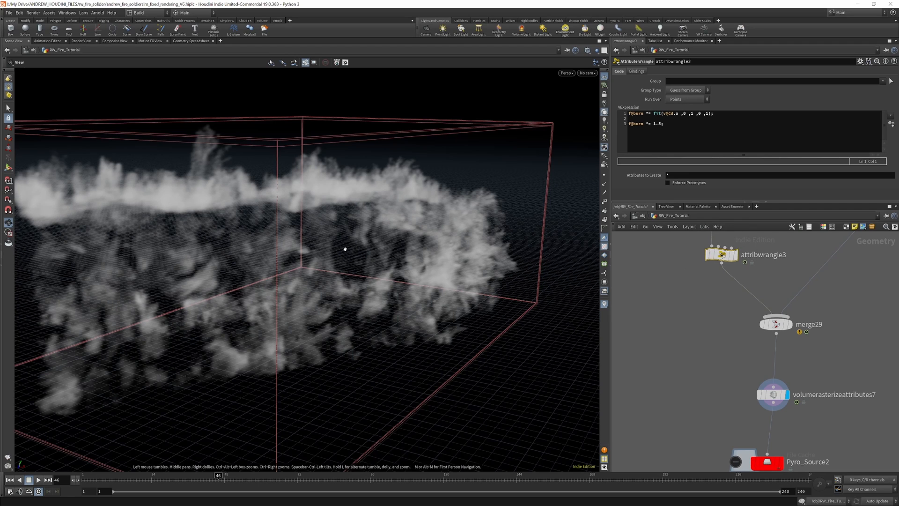
Display and select volumevisualization2 and enlarge the parameter area to show its emission ramps.
{"action": "scroll", "coordinate": [747, 275], "scroll_direction": "down", "scroll_amount": 1}
{"action": "scroll", "coordinate": [787, 394], "scroll_direction": "up", "scroll_amount": 1}
{"action": "middle_click_drag", "start_coordinate": [789, 397], "coordinate": [759, 286]}
{"action": "left_click_drag", "start_coordinate": [766, 344], "coordinate": [779, 327]}
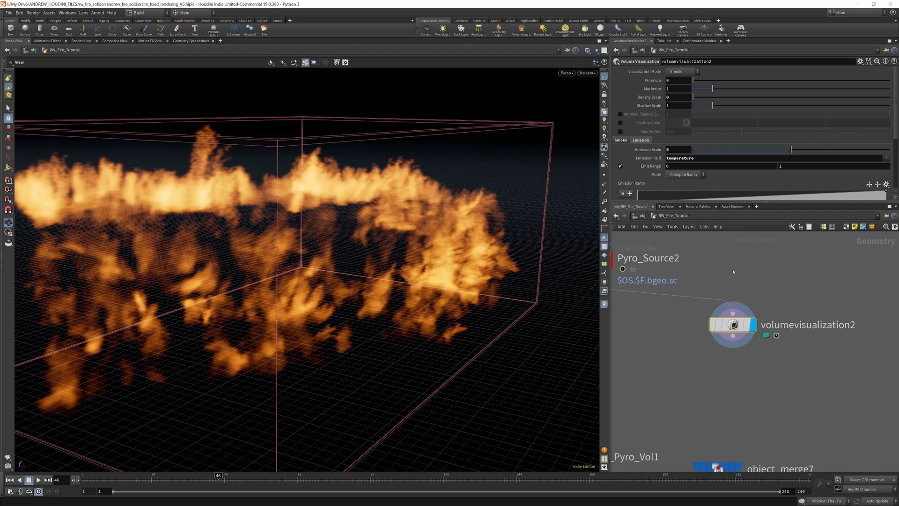
{"action": "left_click_drag", "start_coordinate": [670, 202], "coordinate": [671, 277]}
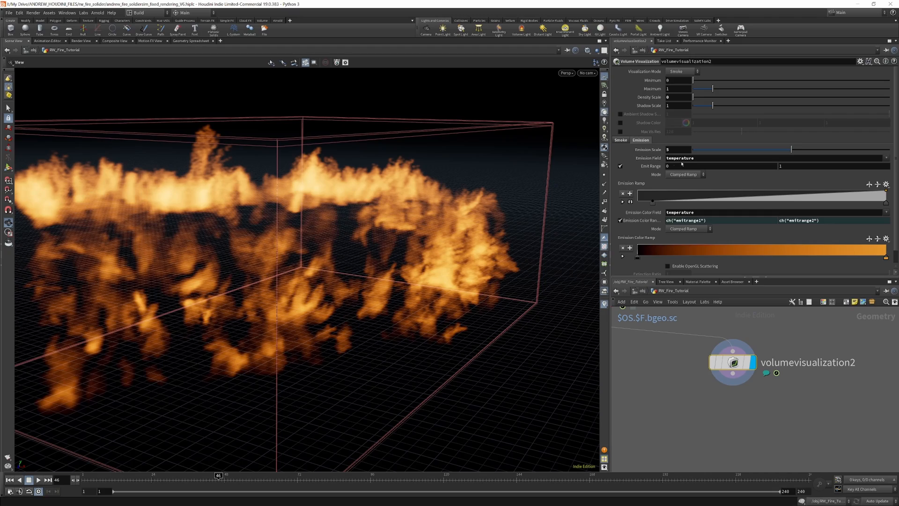
Examine the fire volume from another angle and the network from Pyro_Source2 through Out_Pyro_Vol1 and object_merge7 to Truck_Fire_Sim1.
{"action": "left_click_drag", "start_coordinate": [374, 216], "coordinate": [299, 218]}
{"action": "scroll", "coordinate": [748, 343], "scroll_direction": "down", "scroll_amount": 5}
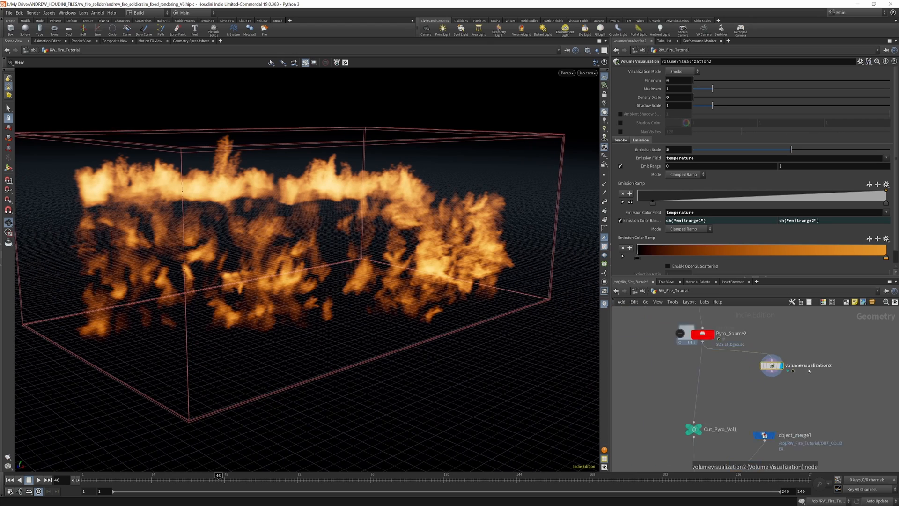
{"action": "scroll", "coordinate": [748, 366], "scroll_direction": "up", "scroll_amount": 4}
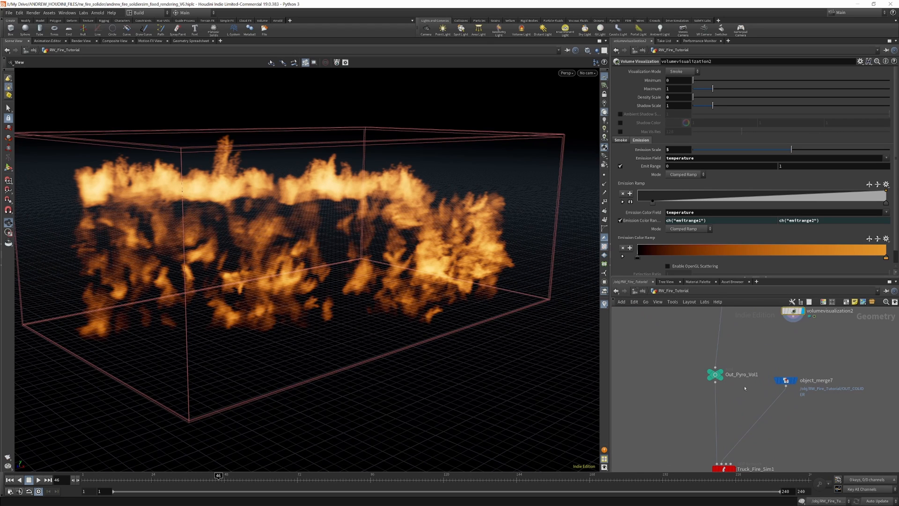
{"action": "scroll", "coordinate": [728, 381], "scroll_direction": "down", "scroll_amount": 3}
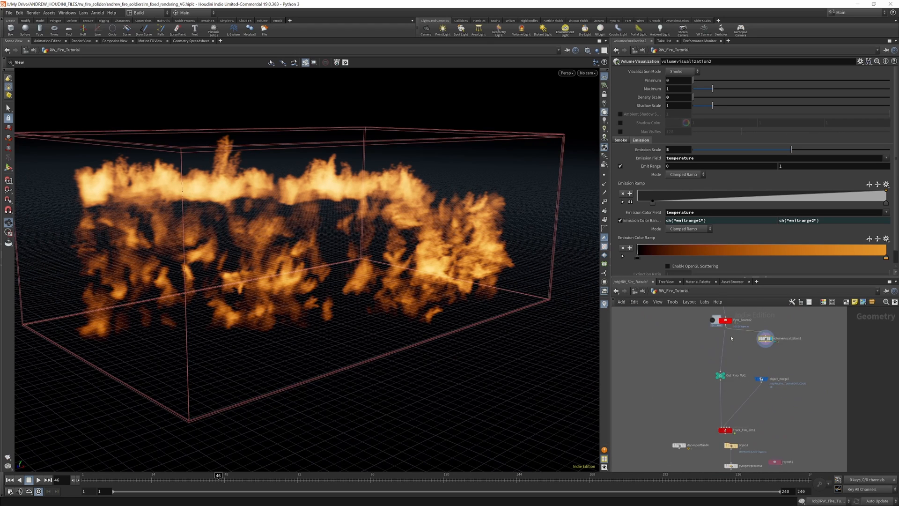
{"action": "scroll", "coordinate": [727, 322], "scroll_direction": "up", "scroll_amount": 4}
{"action": "left_click", "coordinate": [698, 324]}
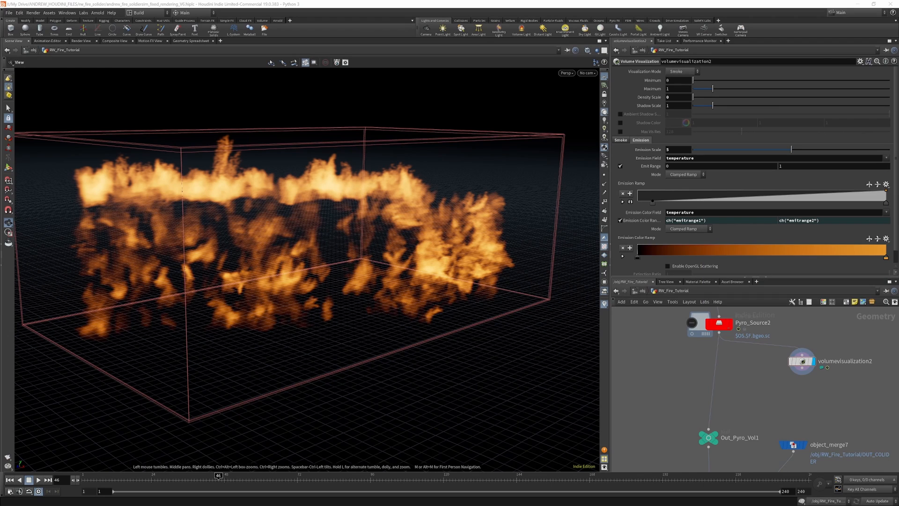
{"action": "scroll", "coordinate": [765, 354], "scroll_direction": "down", "scroll_amount": 6}
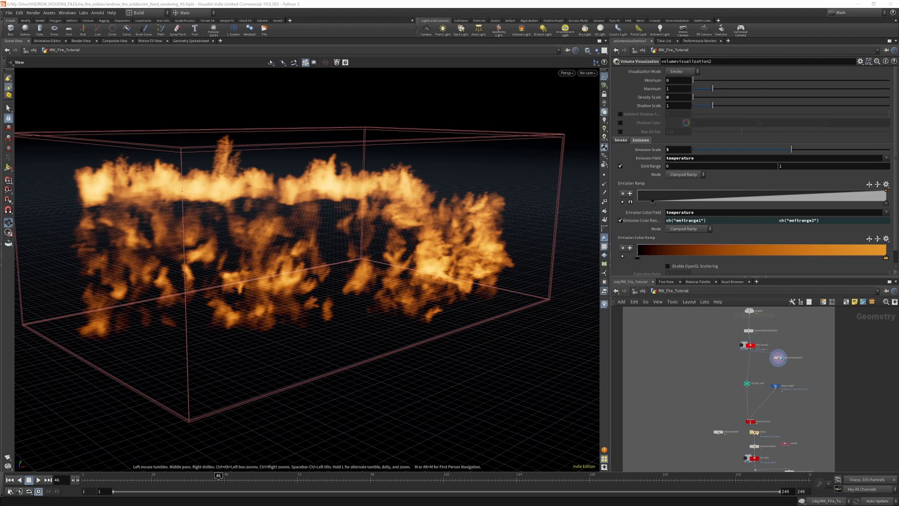
Display object_merge7 to view the truck's collision geometry that feeds Truck_Fire_Sim1.
{"action": "scroll", "coordinate": [755, 426], "scroll_direction": "up", "scroll_amount": 8}
{"action": "mouse_move", "coordinate": [745, 408]}
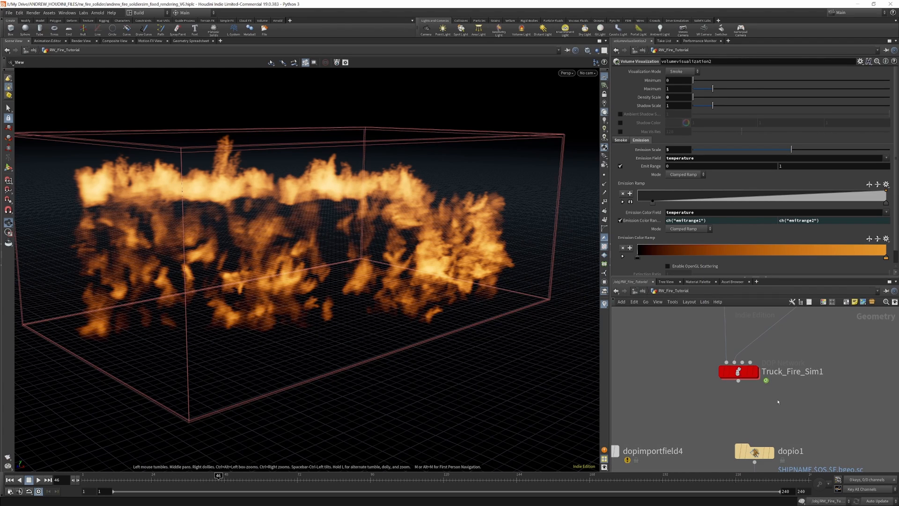
{"action": "scroll", "coordinate": [747, 408], "scroll_direction": "down", "scroll_amount": 5}
{"action": "scroll", "coordinate": [791, 377], "scroll_direction": "up", "scroll_amount": 6}
{"action": "mouse_move", "coordinate": [768, 384]}
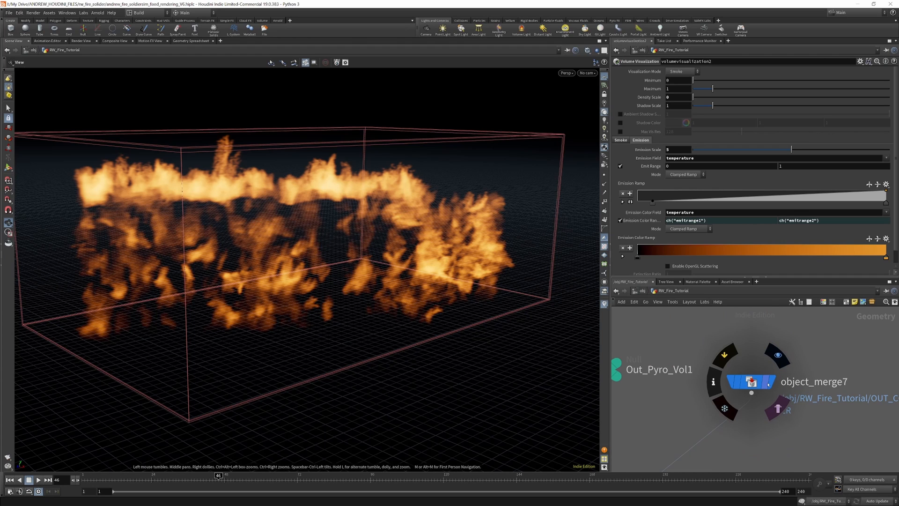
{"action": "left_click", "coordinate": [768, 384]}
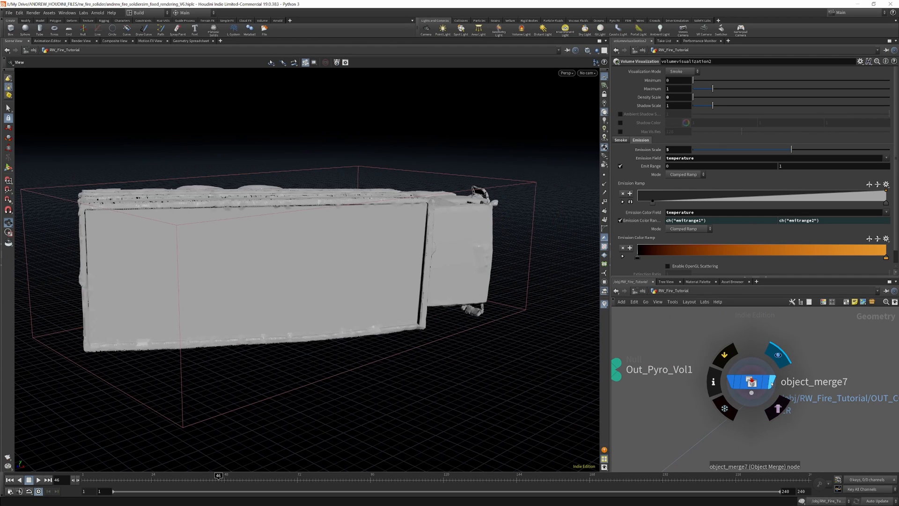
{"action": "scroll", "coordinate": [787, 344], "scroll_direction": "down", "scroll_amount": 3}
{"action": "scroll", "coordinate": [787, 356], "scroll_direction": "down", "scroll_amount": 4}
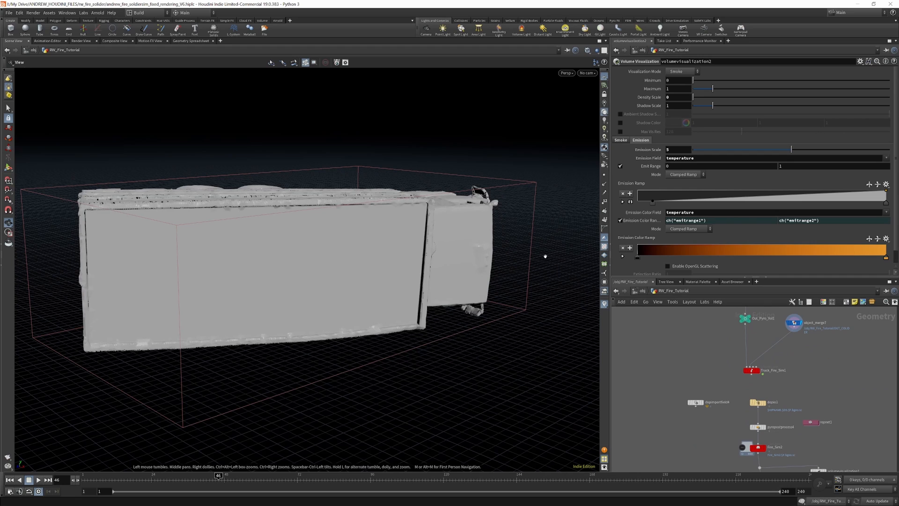
Select the Truck_Fire_Sim1 DOP network and go inside it to see its dynamics nodes.
{"action": "scroll", "coordinate": [752, 374], "scroll_direction": "up", "scroll_amount": 5}
{"action": "mouse_move", "coordinate": [750, 393]}
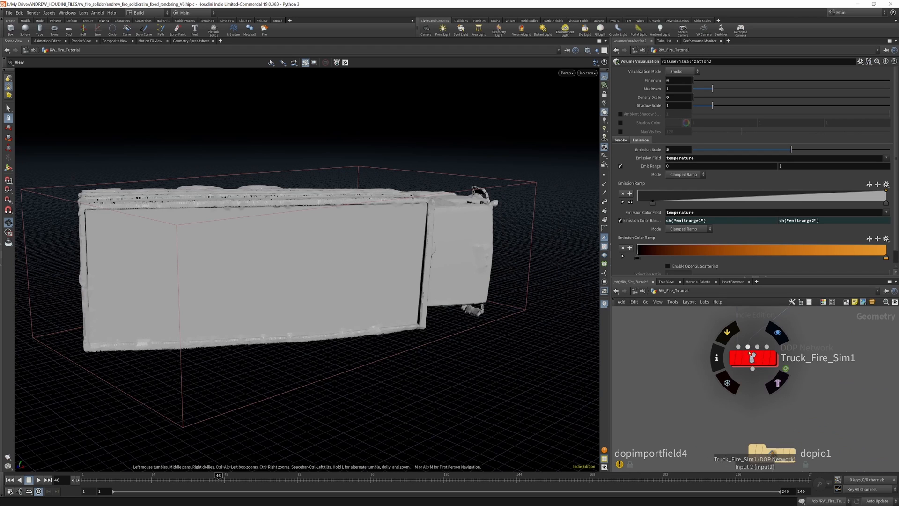
{"action": "scroll", "coordinate": [749, 394], "scroll_direction": "down", "scroll_amount": 3}
{"action": "left_click", "coordinate": [750, 377]}
{"action": "scroll", "coordinate": [744, 382], "scroll_direction": "up", "scroll_amount": 3}
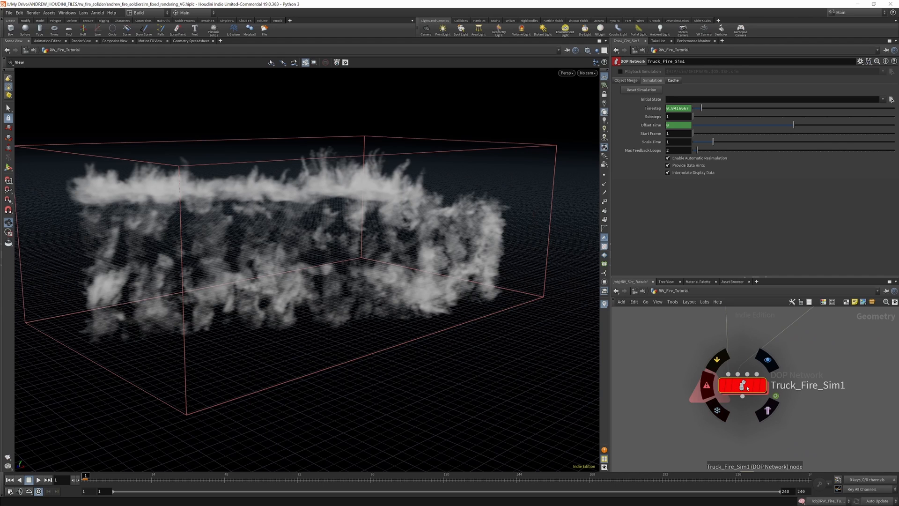
{"action": "double_click", "coordinate": [744, 386]}
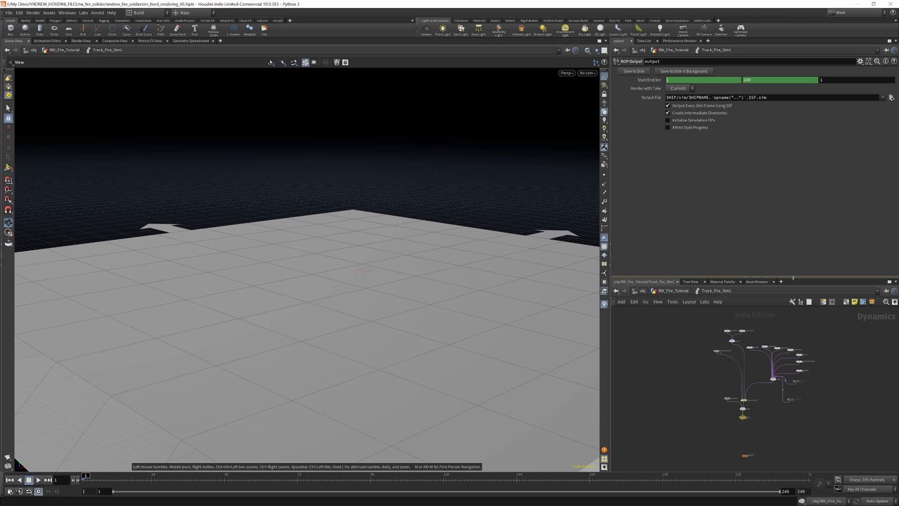
Enlarge the network area and select smokeobject_sparse1 to check its voxel size and boundary conditions.
{"action": "left_click_drag", "start_coordinate": [792, 276], "coordinate": [791, 244]}
{"action": "scroll", "coordinate": [713, 336], "scroll_direction": "up", "scroll_amount": 5}
{"action": "scroll", "coordinate": [754, 314], "scroll_direction": "down", "scroll_amount": 3}
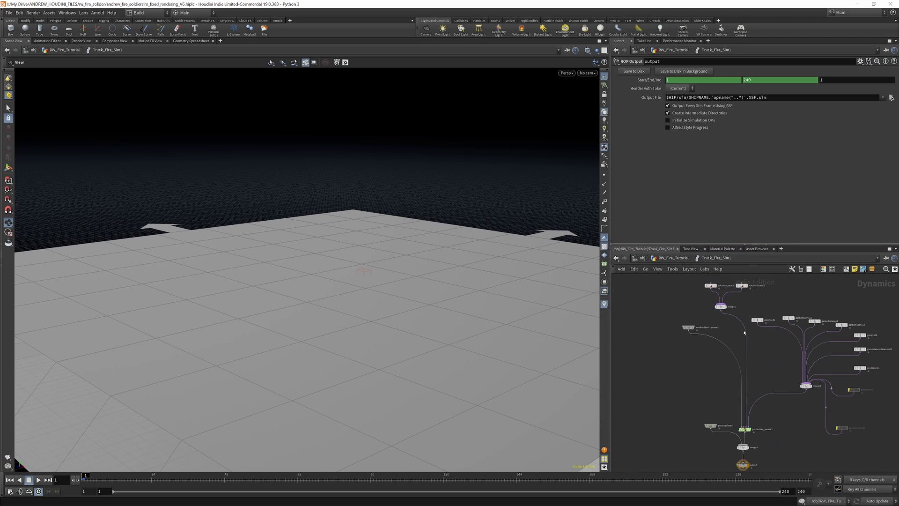
{"action": "scroll", "coordinate": [693, 328], "scroll_direction": "up", "scroll_amount": 5}
{"action": "left_click", "coordinate": [672, 318]}
{"action": "scroll", "coordinate": [705, 331], "scroll_direction": "down", "scroll_amount": 3}
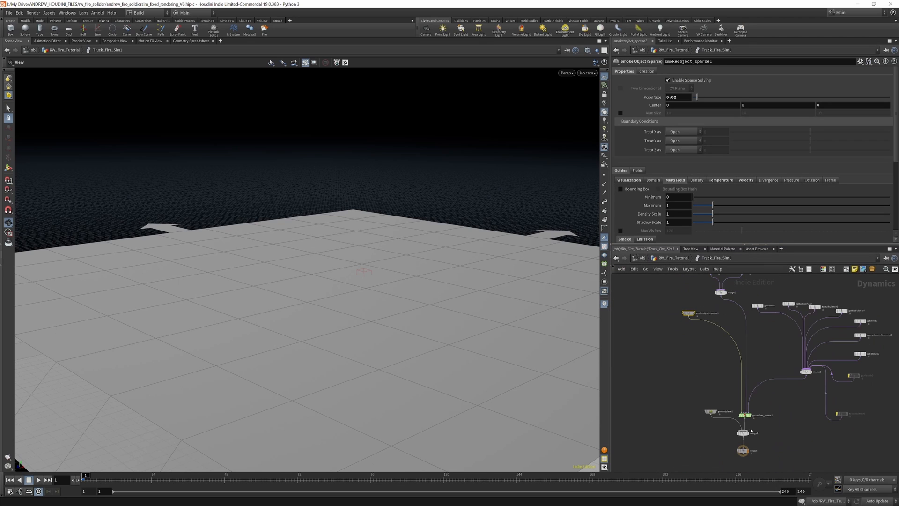
Select pyrosolver_sparse1 and groundplane1 in turn to view their settings.
{"action": "scroll", "coordinate": [723, 407], "scroll_direction": "up", "scroll_amount": 5}
{"action": "left_click", "coordinate": [725, 412]}
{"action": "left_click", "coordinate": [655, 405]}
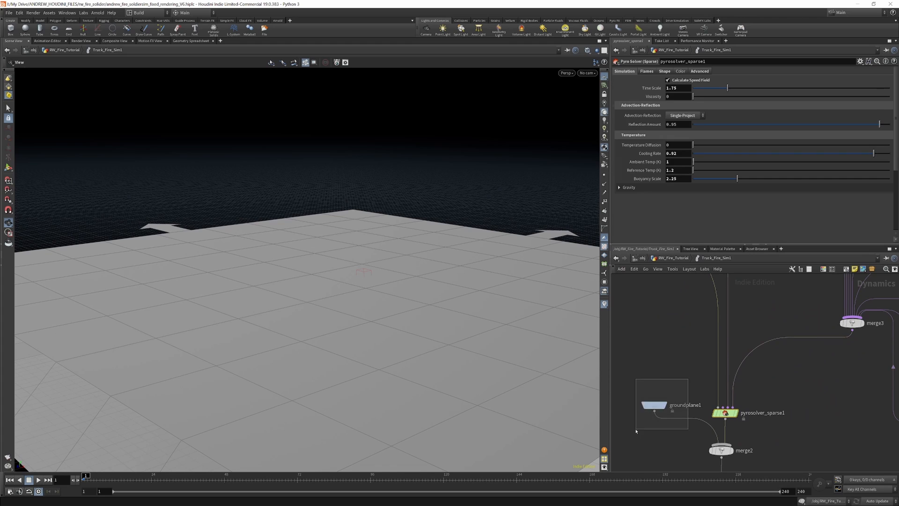
Go to the source nodes feeding merge1 and select volumesource1 to check its Source Fuel setup.
{"action": "scroll", "coordinate": [702, 402], "scroll_direction": "down", "scroll_amount": 3}
{"action": "scroll", "coordinate": [665, 375], "scroll_direction": "up", "scroll_amount": 5}
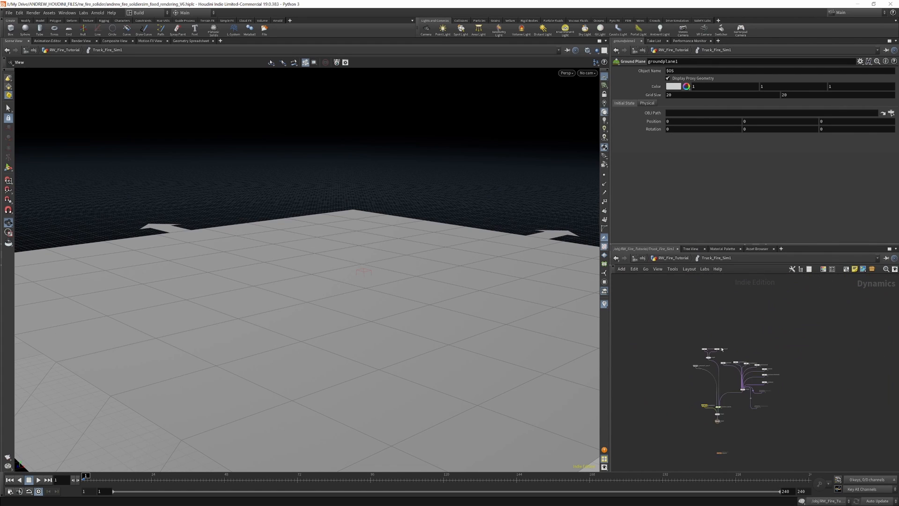
{"action": "left_click", "coordinate": [641, 348]}
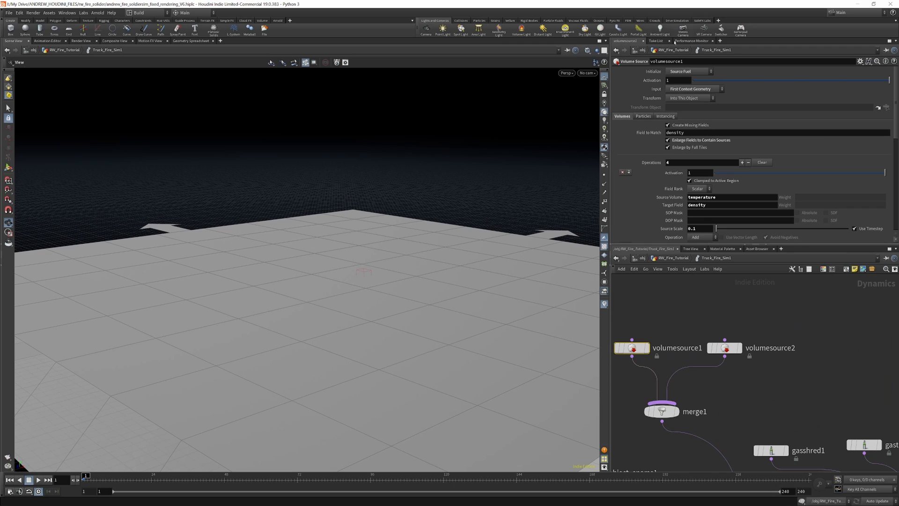
Select volumesource2 and read through its Collision setup with the collision and collisionvel source operations.
{"action": "left_click", "coordinate": [725, 347]}
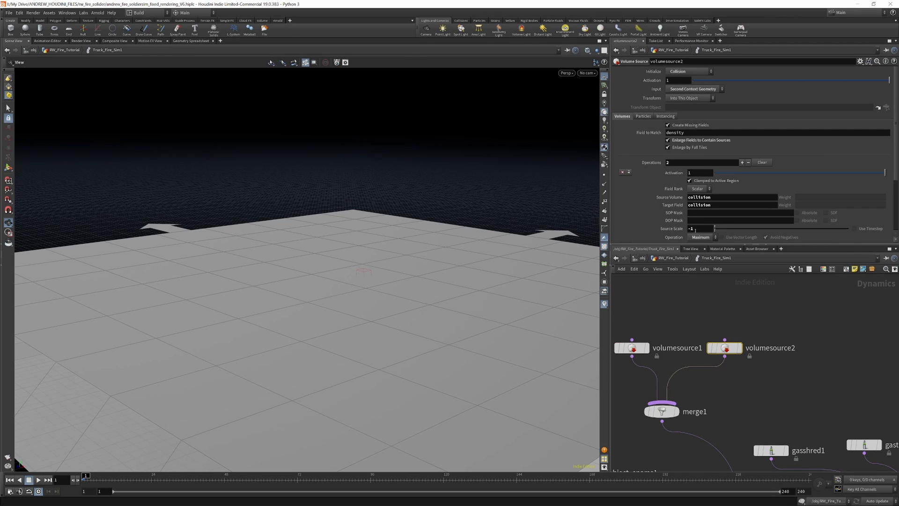
{"action": "scroll", "coordinate": [690, 228], "scroll_direction": "down", "scroll_amount": 5}
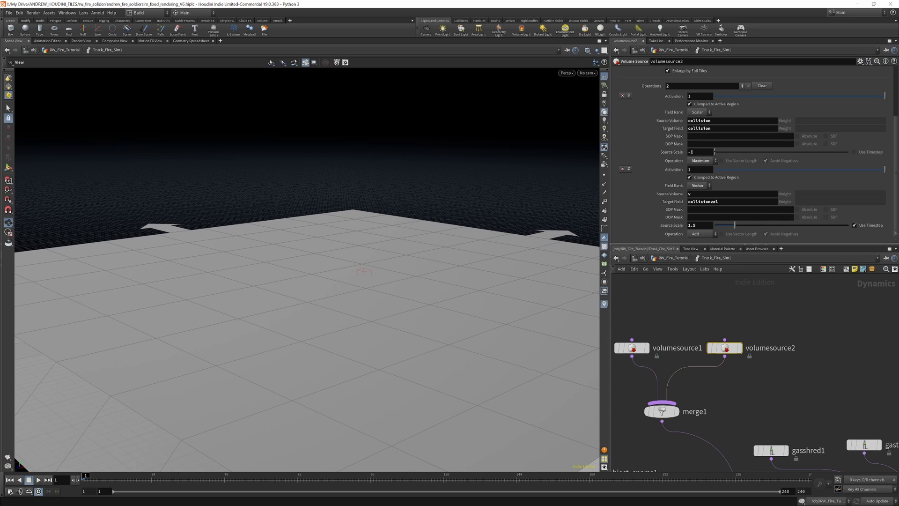
{"action": "scroll", "coordinate": [796, 310], "scroll_direction": "down", "scroll_amount": 2}
{"action": "scroll", "coordinate": [696, 337], "scroll_direction": "up", "scroll_amount": 3}
{"action": "scroll", "coordinate": [717, 120], "scroll_direction": "up", "scroll_amount": 4}
{"action": "scroll", "coordinate": [677, 109], "scroll_direction": "up", "scroll_amount": 1}
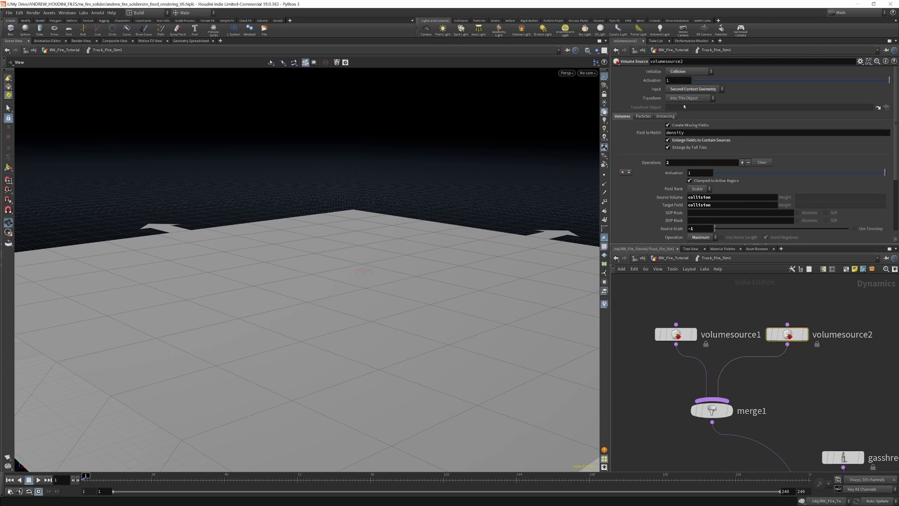
Read through volumesource1's density, flame, temperature and vel operations, and compare them with volumesource2's collision operations.
{"action": "scroll", "coordinate": [745, 280], "scroll_direction": "down", "scroll_amount": 2}
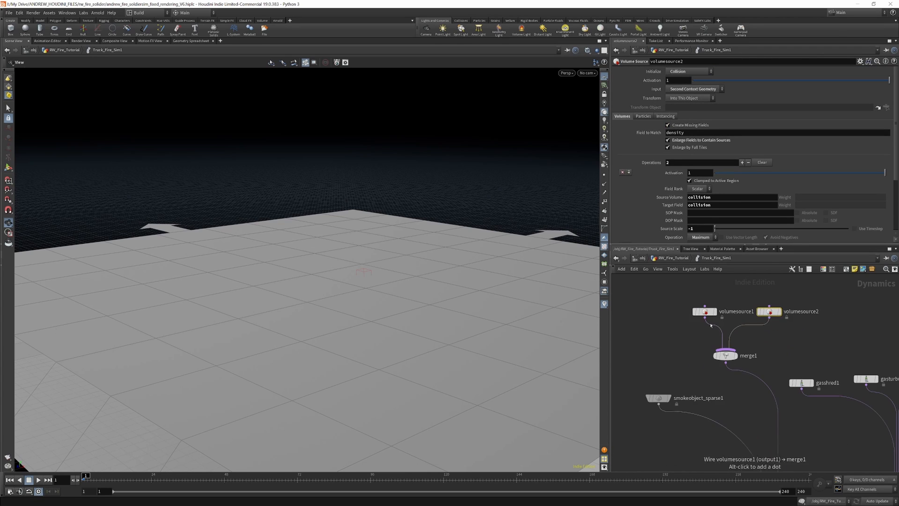
{"action": "scroll", "coordinate": [717, 316], "scroll_direction": "up", "scroll_amount": 4}
{"action": "left_click", "coordinate": [696, 306]}
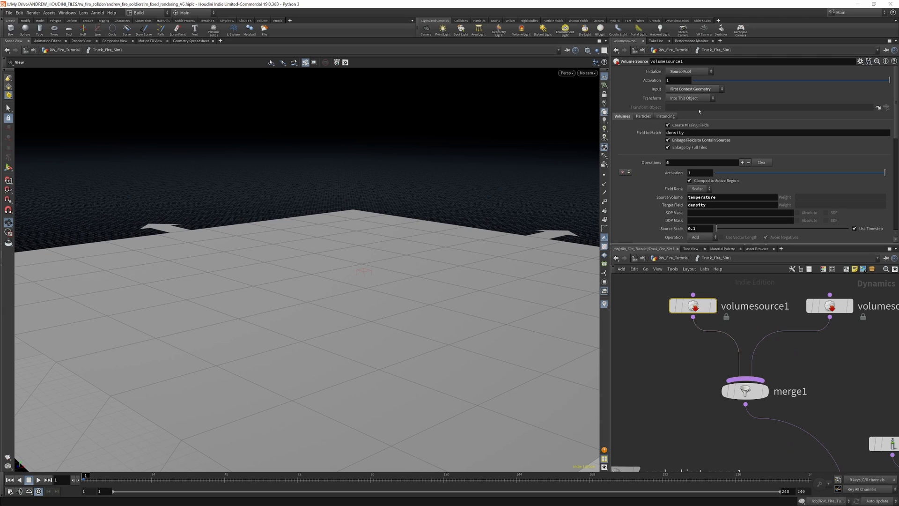
{"action": "scroll", "coordinate": [704, 147], "scroll_direction": "down", "scroll_amount": 3}
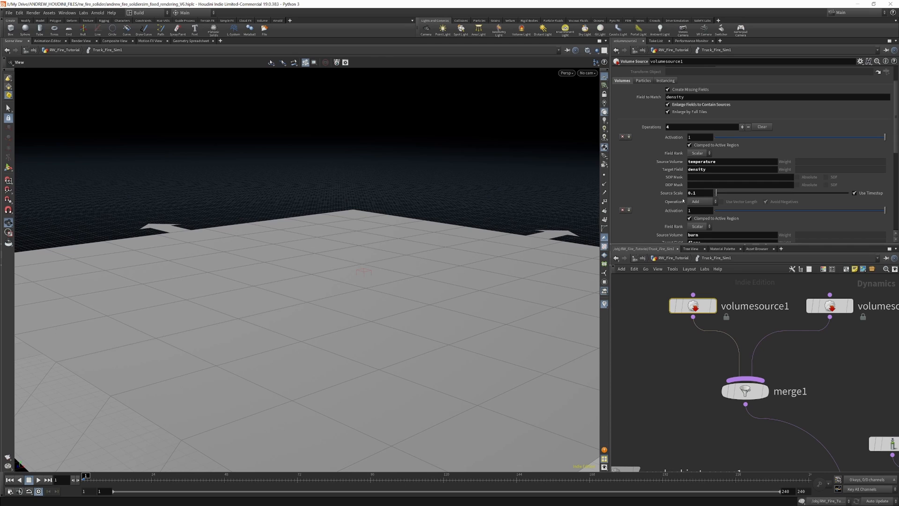
{"action": "scroll", "coordinate": [708, 187], "scroll_direction": "down", "scroll_amount": 3}
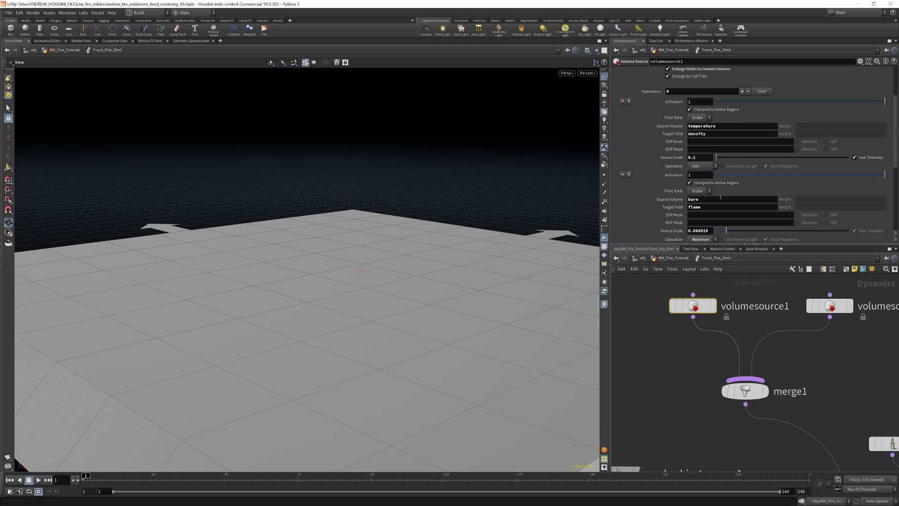
{"action": "scroll", "coordinate": [702, 204], "scroll_direction": "down", "scroll_amount": 2}
{"action": "scroll", "coordinate": [693, 213], "scroll_direction": "down", "scroll_amount": 5}
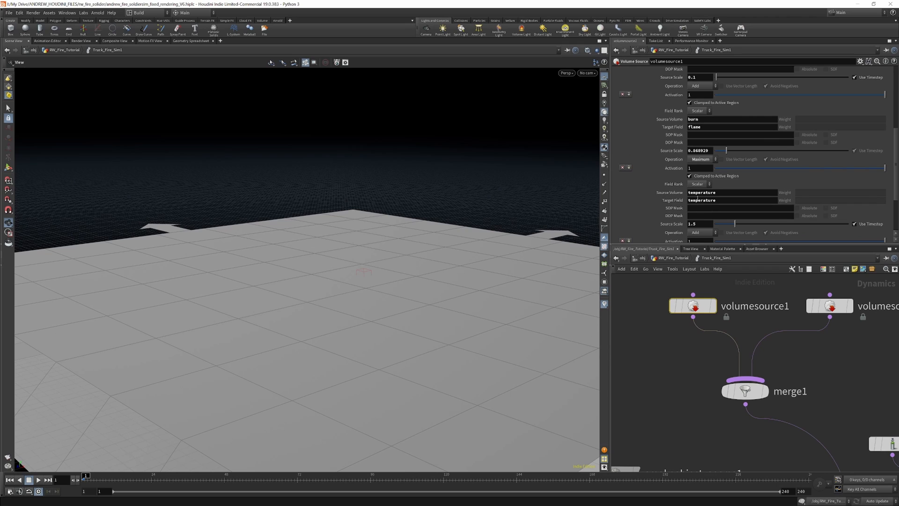
{"action": "scroll", "coordinate": [701, 200], "scroll_direction": "down", "scroll_amount": 2}
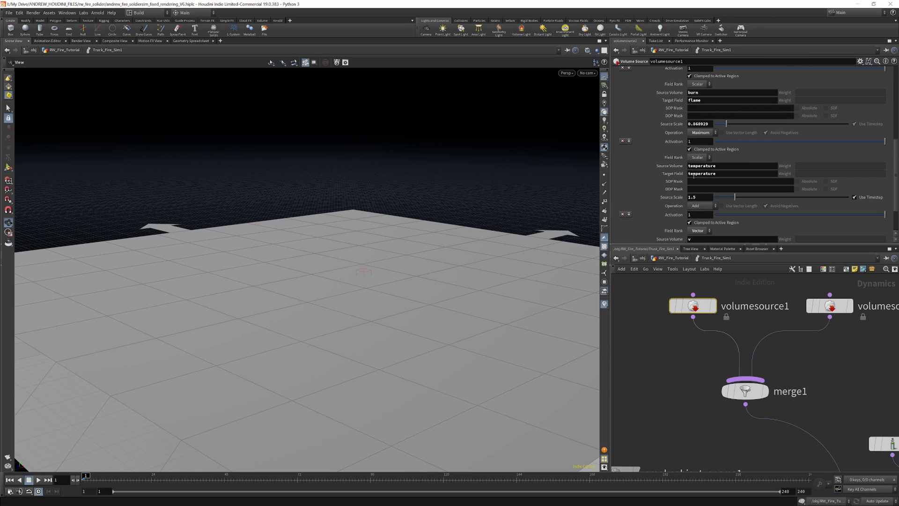
{"action": "scroll", "coordinate": [698, 177], "scroll_direction": "down", "scroll_amount": 3}
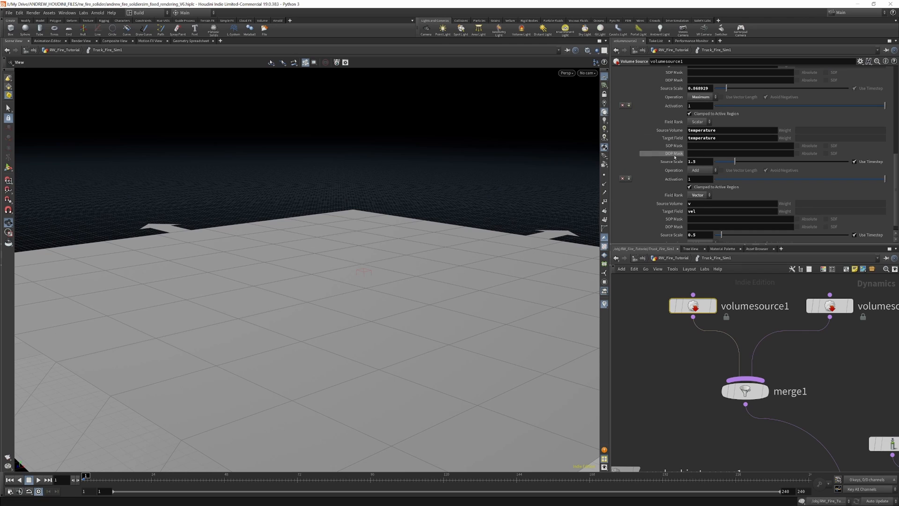
{"action": "scroll", "coordinate": [703, 208], "scroll_direction": "down", "scroll_amount": 1}
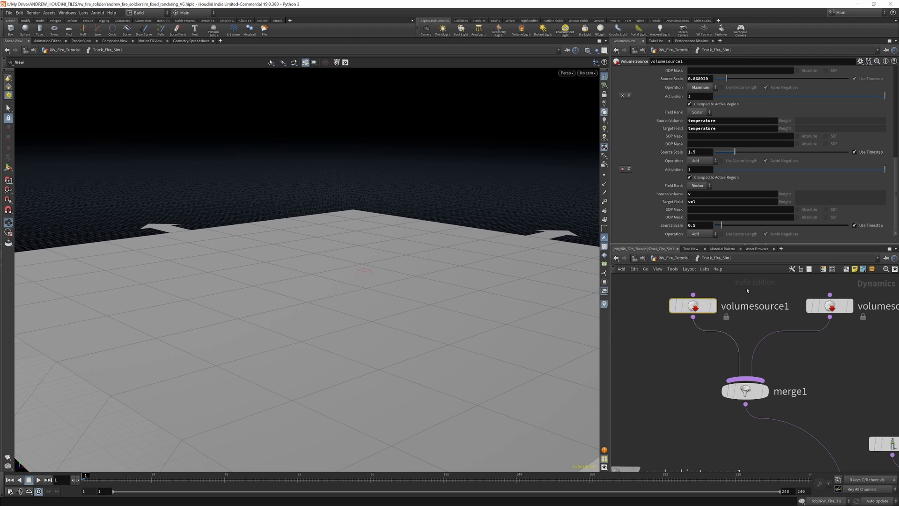
{"action": "scroll", "coordinate": [745, 288], "scroll_direction": "down", "scroll_amount": 3}
{"action": "left_click", "coordinate": [786, 296]}
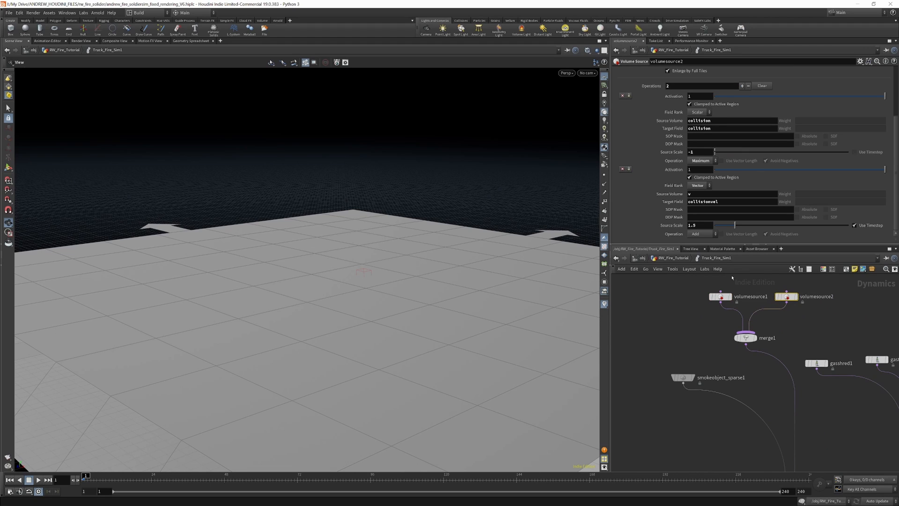
Select pyrosolver_sparse1 and examine its simulation settings for time scale, cooling rate and buoyancy.
{"action": "scroll", "coordinate": [737, 286], "scroll_direction": "down", "scroll_amount": 7}
{"action": "scroll", "coordinate": [746, 340], "scroll_direction": "up", "scroll_amount": 3}
{"action": "scroll", "coordinate": [752, 368], "scroll_direction": "up", "scroll_amount": 3}
{"action": "left_click", "coordinate": [752, 369]}
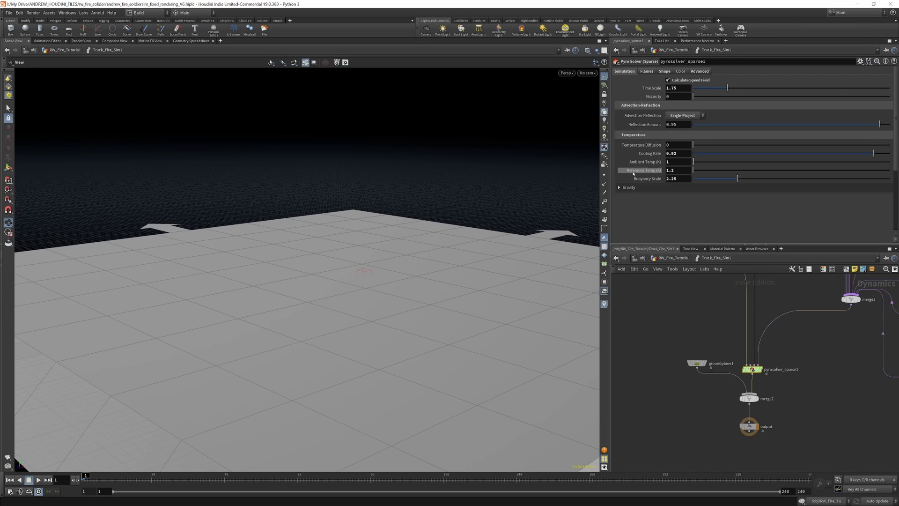
{"action": "left_click", "coordinate": [691, 187]}
Go through the pyro solver's Flames, Shape and Color settings, returning to Shape to check dissipation.
{"action": "left_click", "coordinate": [646, 72]}
{"action": "left_click", "coordinate": [665, 71]}
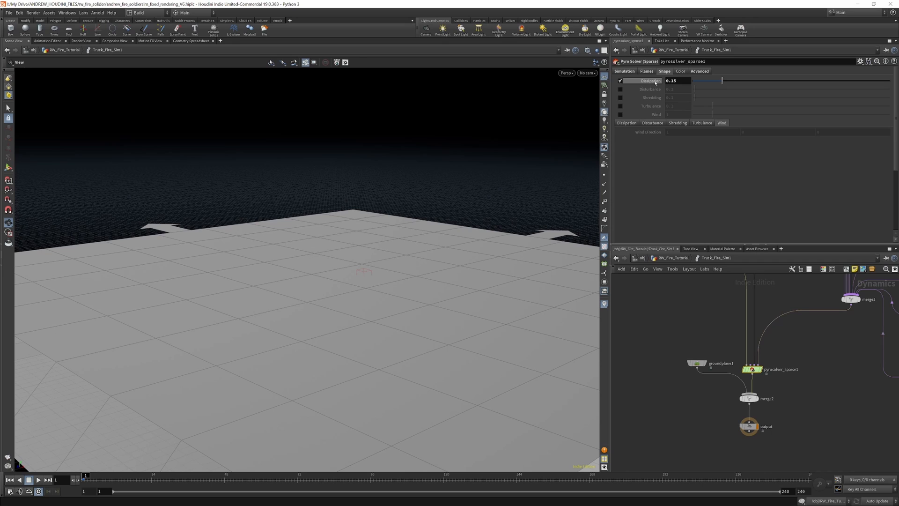
{"action": "left_click", "coordinate": [682, 71]}
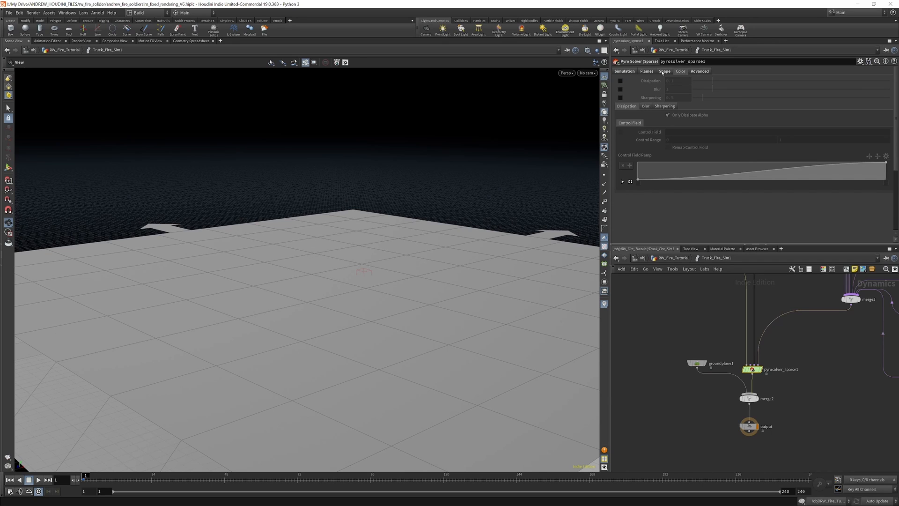
{"action": "left_click", "coordinate": [663, 71]}
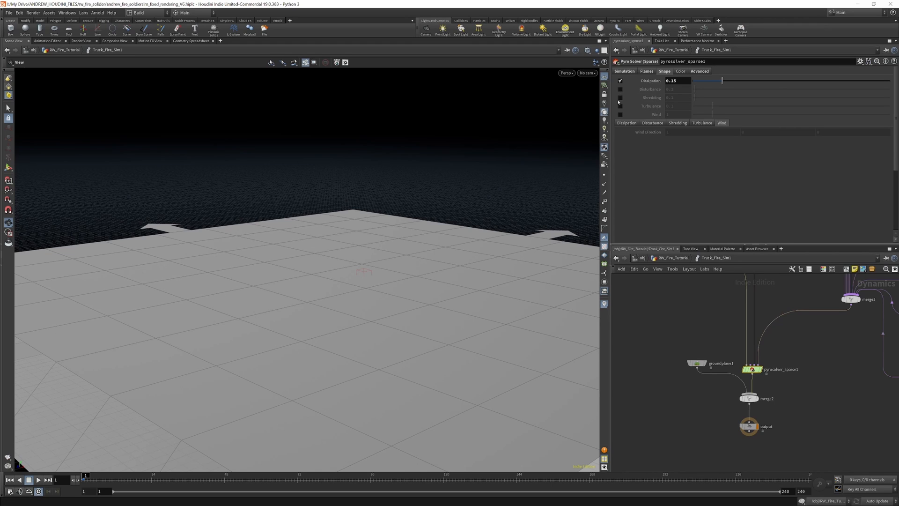
Find the microsolver nodes feeding merge3 and select gasshred1 to check its shred settings.
{"action": "scroll", "coordinate": [706, 330], "scroll_direction": "down", "scroll_amount": 7}
{"action": "scroll", "coordinate": [716, 301], "scroll_direction": "up", "scroll_amount": 7}
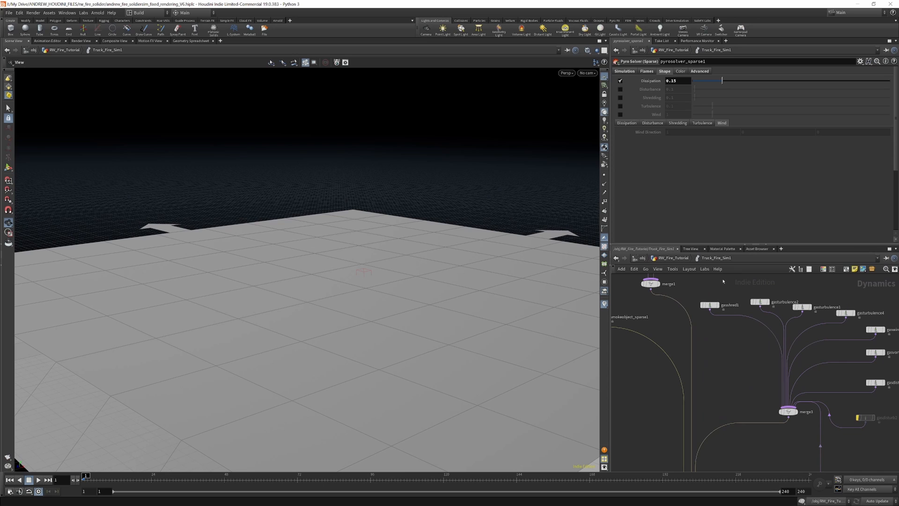
{"action": "scroll", "coordinate": [721, 283], "scroll_direction": "down", "scroll_amount": 4}
{"action": "scroll", "coordinate": [798, 315], "scroll_direction": "up", "scroll_amount": 5}
{"action": "scroll", "coordinate": [809, 364], "scroll_direction": "down", "scroll_amount": 4}
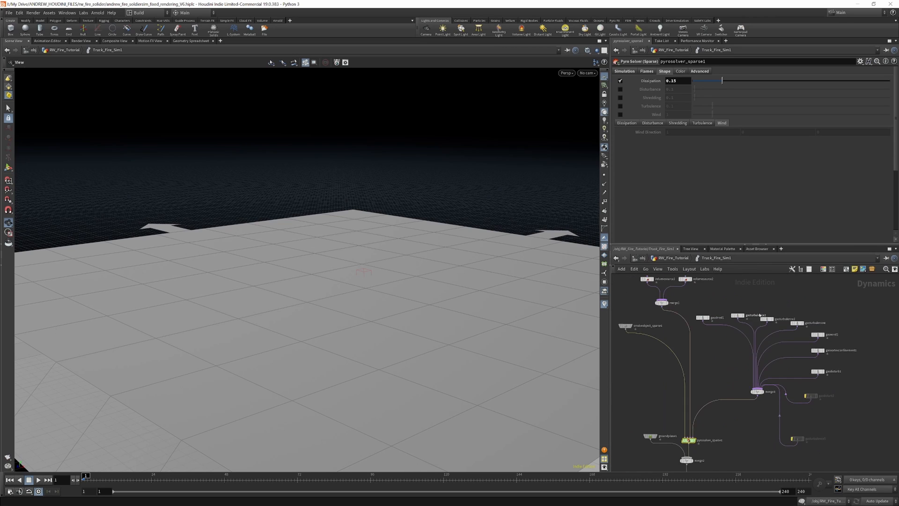
{"action": "scroll", "coordinate": [726, 321], "scroll_direction": "up", "scroll_amount": 5}
{"action": "left_click", "coordinate": [681, 314]}
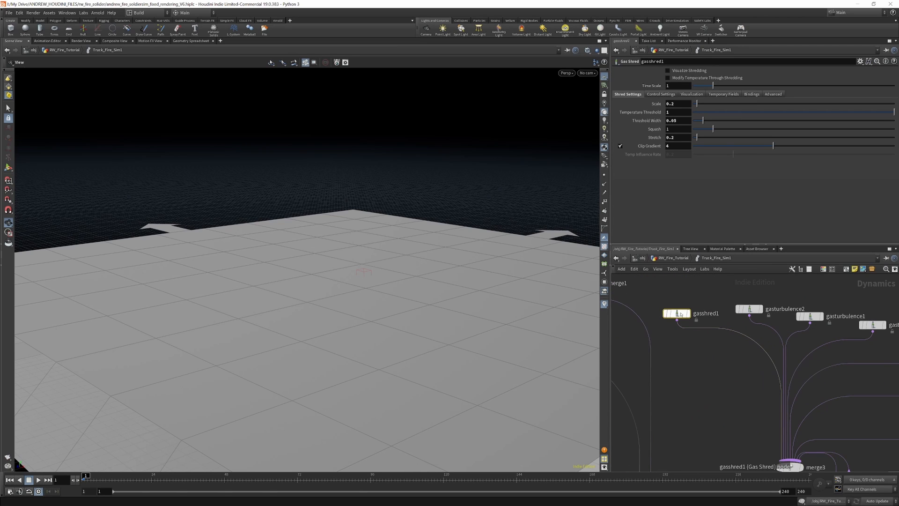
Select gasturbulence2 to check its scale and swirl size.
{"action": "scroll", "coordinate": [702, 311], "scroll_direction": "down", "scroll_amount": 4}
{"action": "scroll", "coordinate": [728, 310], "scroll_direction": "up", "scroll_amount": 5}
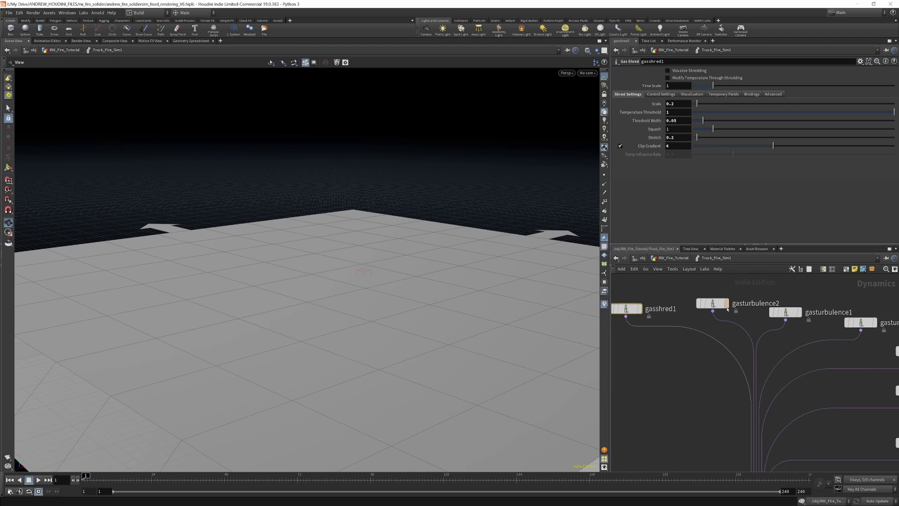
{"action": "left_click", "coordinate": [713, 303]}
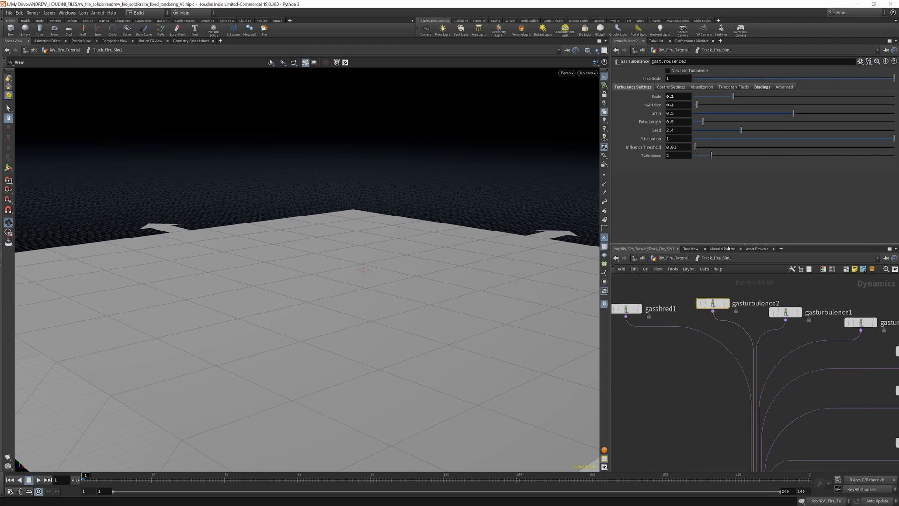
Select gasturbulence1 to check its turbulence settings and open its bindings.
{"action": "scroll", "coordinate": [721, 305], "scroll_direction": "down", "scroll_amount": 4}
{"action": "scroll", "coordinate": [744, 313], "scroll_direction": "up", "scroll_amount": 5}
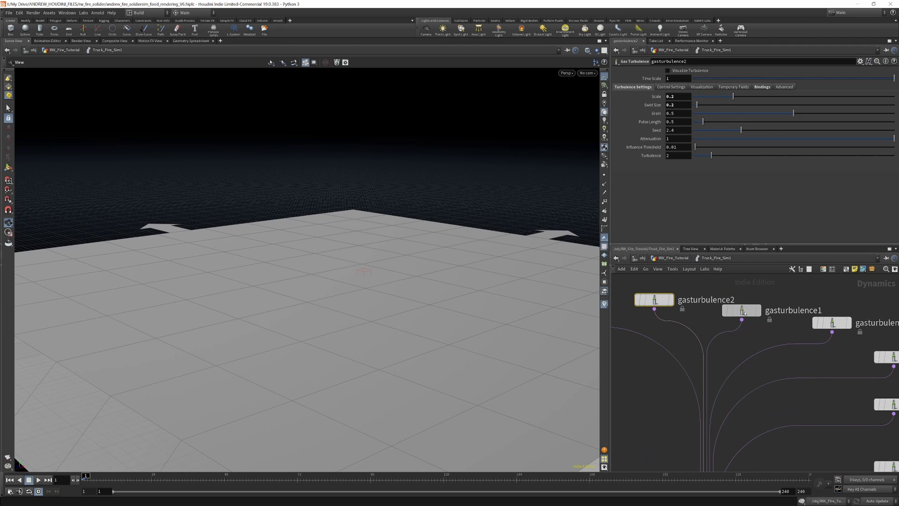
{"action": "left_click", "coordinate": [744, 311]}
{"action": "left_click", "coordinate": [764, 87]}
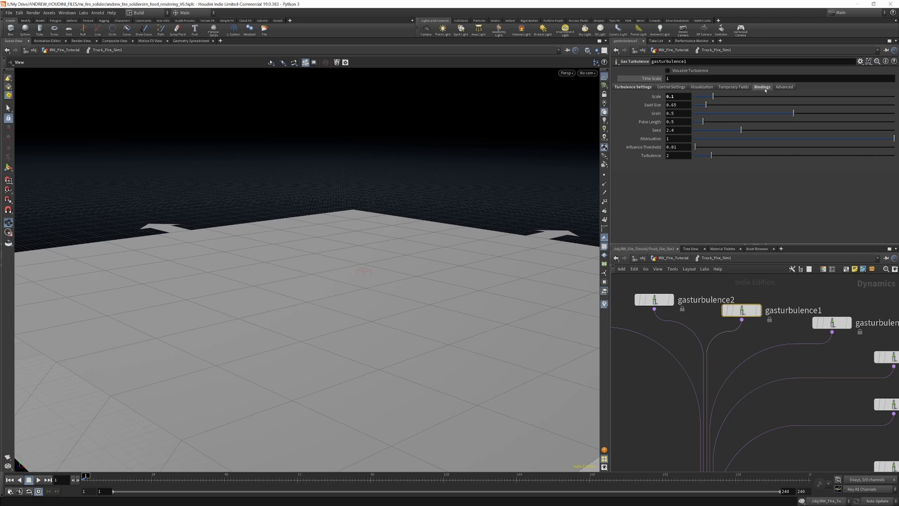
Go through gasturbulence1's temporary fields, visualization and control settings, returning to its turbulence settings.
{"action": "left_click", "coordinate": [737, 87]}
{"action": "left_click", "coordinate": [702, 88]}
{"action": "left_click", "coordinate": [675, 88]}
{"action": "left_click", "coordinate": [644, 87]}
Select gasturbulence2 and go through its bindings, temporary fields, visualization, control, turbulence and advanced settings.
{"action": "scroll", "coordinate": [768, 305], "scroll_direction": "down", "scroll_amount": 5}
{"action": "scroll", "coordinate": [734, 304], "scroll_direction": "up", "scroll_amount": 5}
{"action": "left_click", "coordinate": [732, 304]}
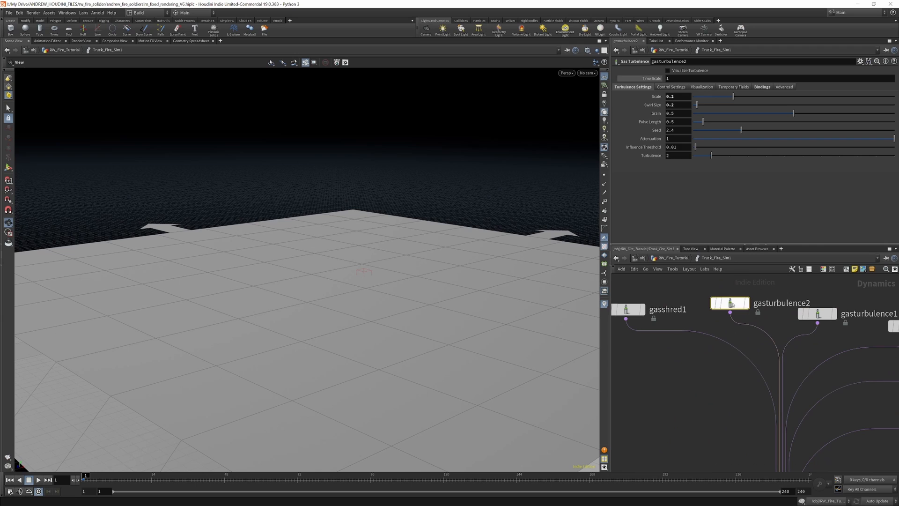
{"action": "left_click", "coordinate": [763, 87]}
{"action": "left_click", "coordinate": [734, 87]}
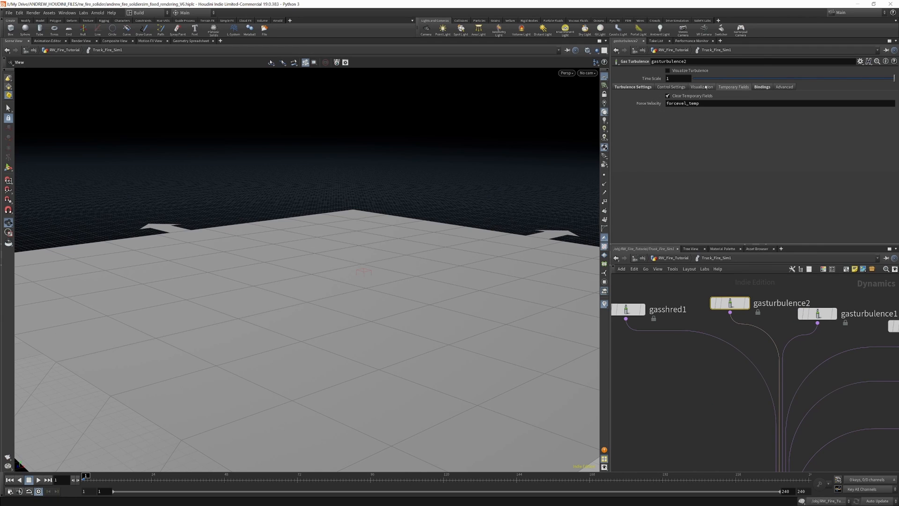
{"action": "left_click", "coordinate": [701, 87]}
{"action": "left_click", "coordinate": [671, 88]}
{"action": "left_click", "coordinate": [618, 87]}
{"action": "left_click", "coordinate": [785, 87]}
Select gasturbulence4 and check its control field, bindings, and turbulence scale and swirl size.
{"action": "scroll", "coordinate": [682, 306], "scroll_direction": "down", "scroll_amount": 4}
{"action": "scroll", "coordinate": [683, 307], "scroll_direction": "up", "scroll_amount": 6}
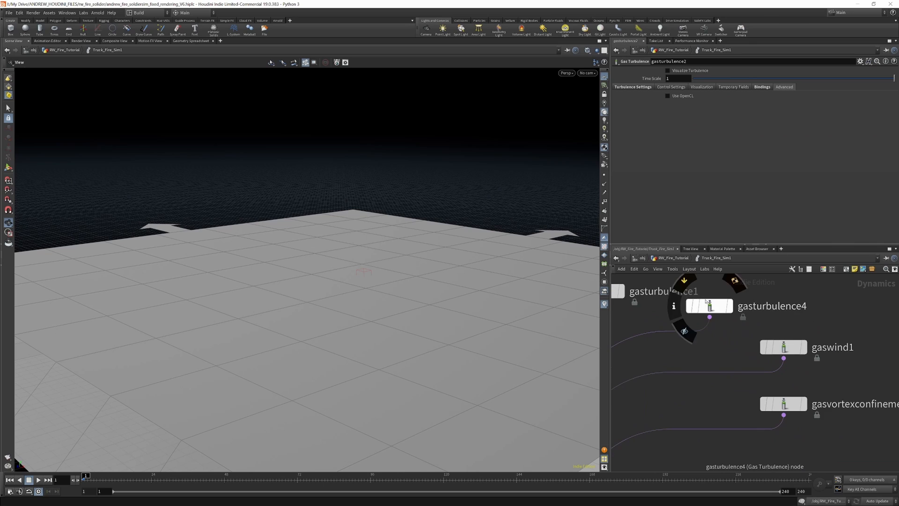
{"action": "left_click", "coordinate": [709, 305]}
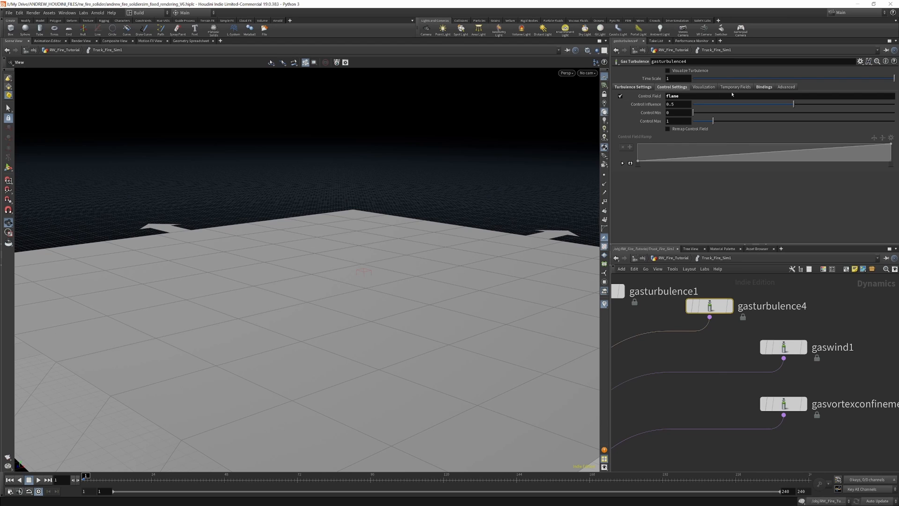
{"action": "left_click", "coordinate": [702, 87]}
{"action": "left_click", "coordinate": [763, 87]}
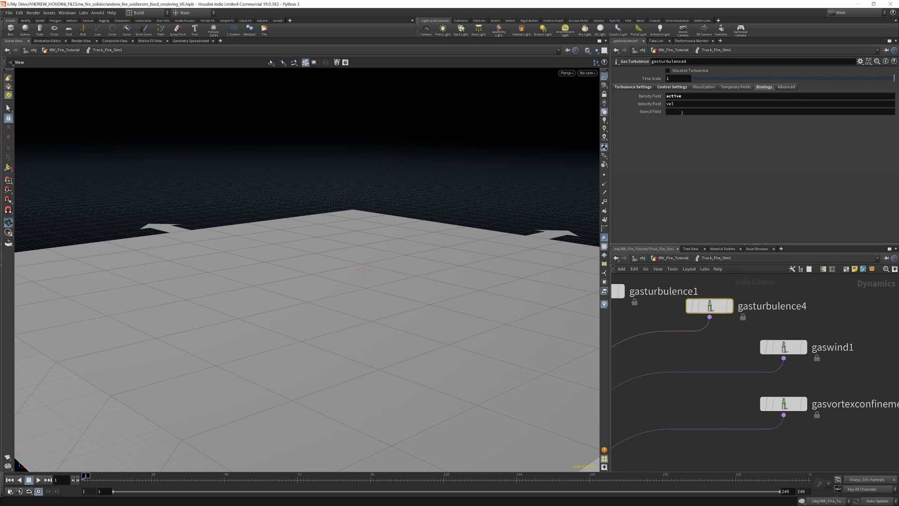
{"action": "left_click", "coordinate": [736, 87]}
{"action": "left_click", "coordinate": [786, 87]}
{"action": "left_click", "coordinate": [672, 87]}
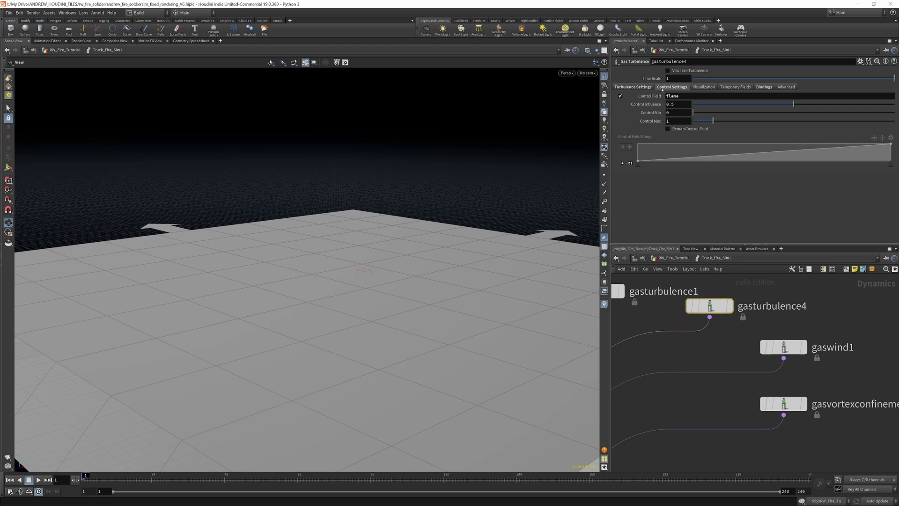
{"action": "left_click", "coordinate": [633, 87]}
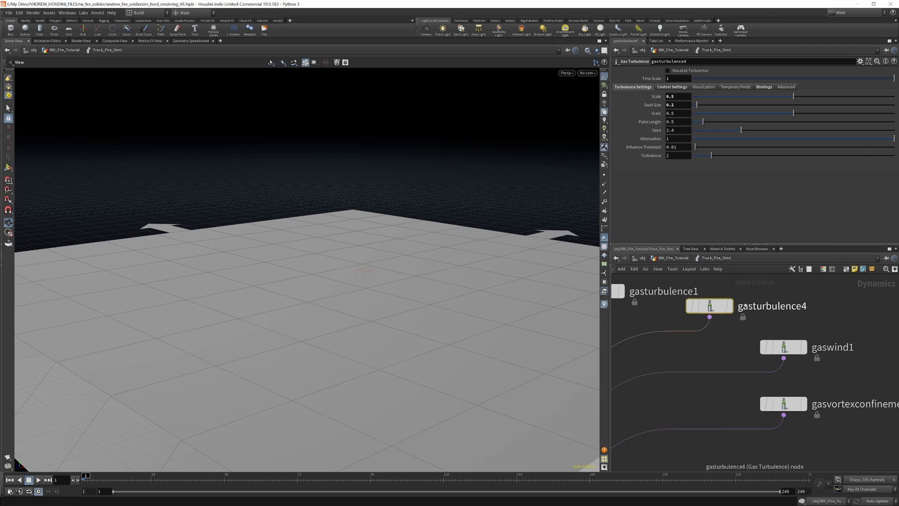
Select gaswind1 to check its wind direction and scale, and gasvortexconfinement1 to check its confinement scale.
{"action": "scroll", "coordinate": [760, 287], "scroll_direction": "down", "scroll_amount": 2}
{"action": "scroll", "coordinate": [796, 389], "scroll_direction": "up", "scroll_amount": 2}
{"action": "left_click", "coordinate": [766, 300]}
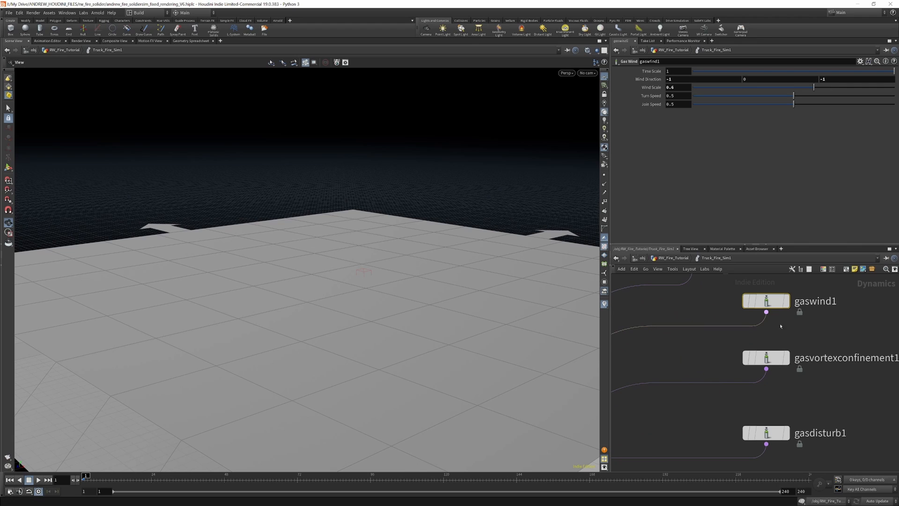
{"action": "scroll", "coordinate": [759, 328], "scroll_direction": "down", "scroll_amount": 2}
{"action": "scroll", "coordinate": [759, 327], "scroll_direction": "up", "scroll_amount": 2}
{"action": "left_click", "coordinate": [760, 332]}
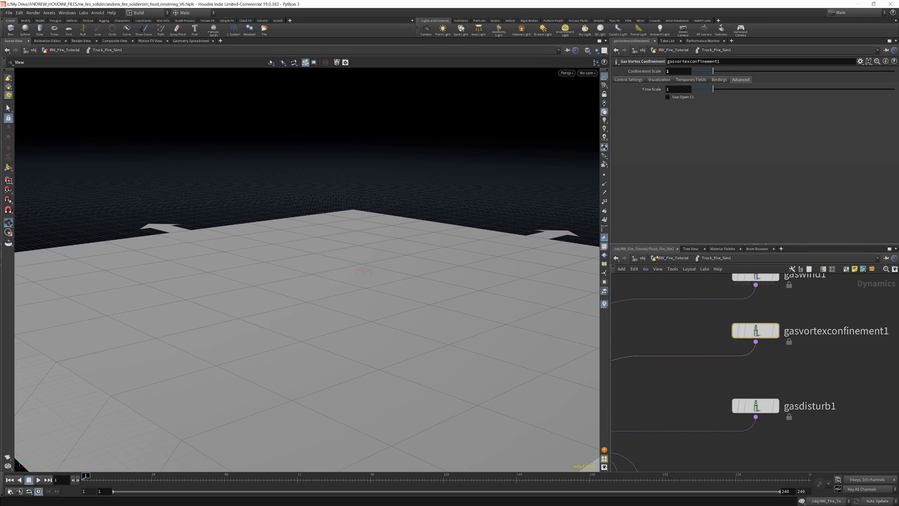
Select gasdisturb1 and check its strength, control field and bindings.
{"action": "scroll", "coordinate": [775, 313], "scroll_direction": "down", "scroll_amount": 1}
{"action": "mouse_move", "coordinate": [778, 309]}
{"action": "scroll", "coordinate": [777, 309], "scroll_direction": "down", "scroll_amount": 2}
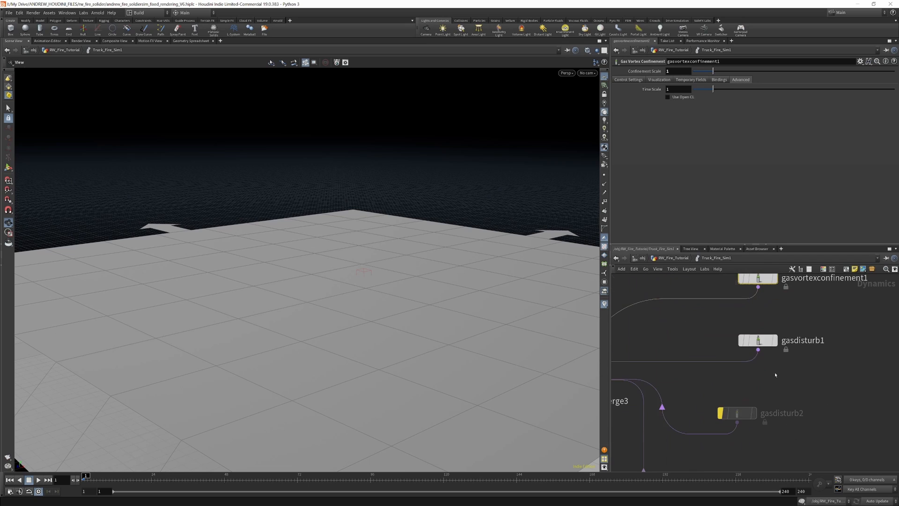
{"action": "left_click", "coordinate": [764, 341]}
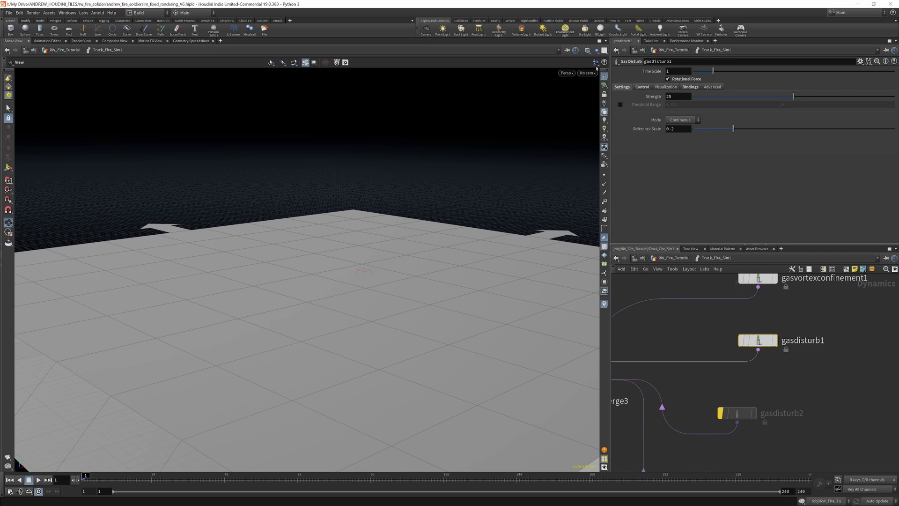
{"action": "left_click", "coordinate": [642, 87]}
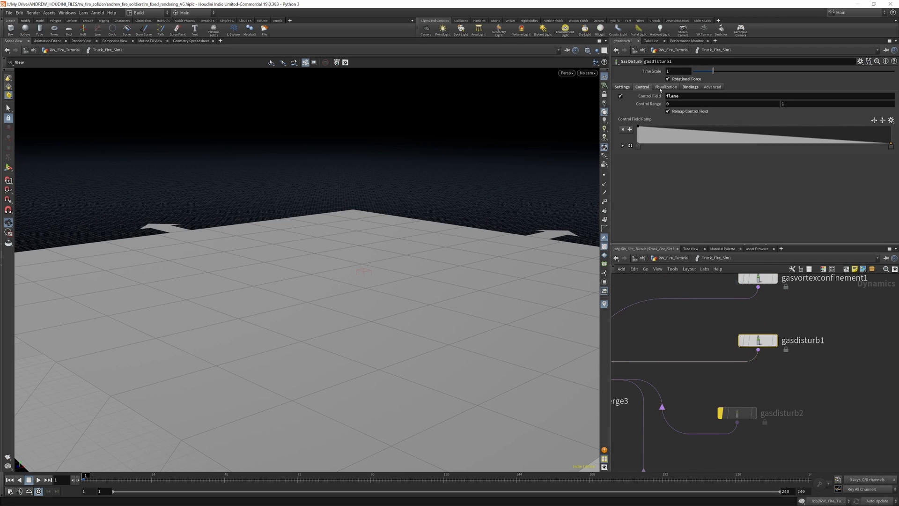
{"action": "left_click", "coordinate": [665, 87]}
{"action": "left_click", "coordinate": [691, 87]}
Return to gasvortexconfinement1 and check its field bindings and control settings.
{"action": "scroll", "coordinate": [782, 327], "scroll_direction": "down", "scroll_amount": 4}
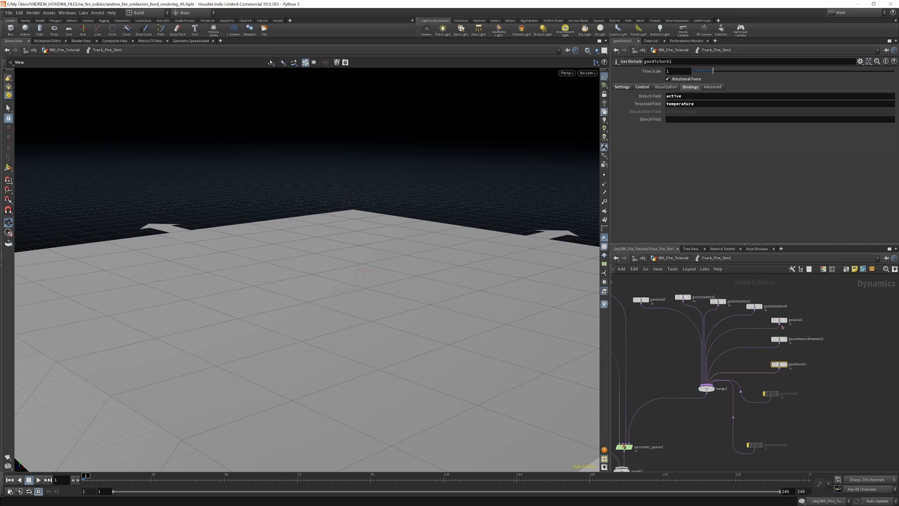
{"action": "scroll", "coordinate": [782, 327], "scroll_direction": "up", "scroll_amount": 3}
{"action": "left_click", "coordinate": [777, 354]}
{"action": "left_click", "coordinate": [634, 82]}
{"action": "left_click", "coordinate": [691, 81]}
{"action": "left_click", "coordinate": [720, 81]}
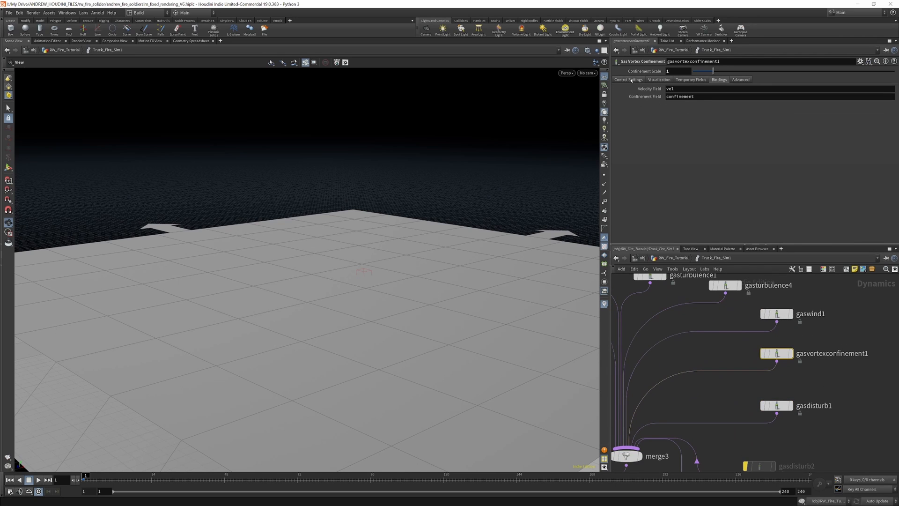
{"action": "left_click", "coordinate": [629, 80]}
Go back up to the RW_Fire_Tutorial network and select dopio1 to check its import settings.
{"action": "scroll", "coordinate": [700, 367], "scroll_direction": "down", "scroll_amount": 5}
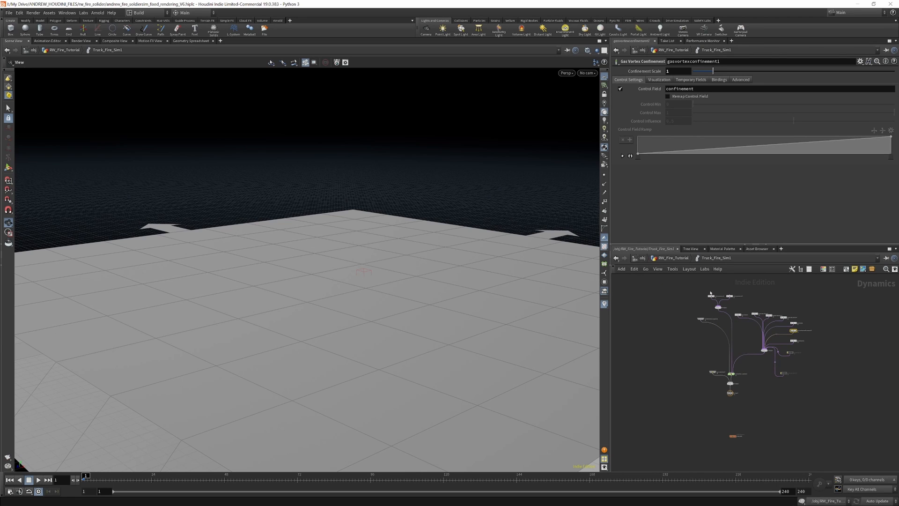
{"action": "left_click", "coordinate": [687, 259]}
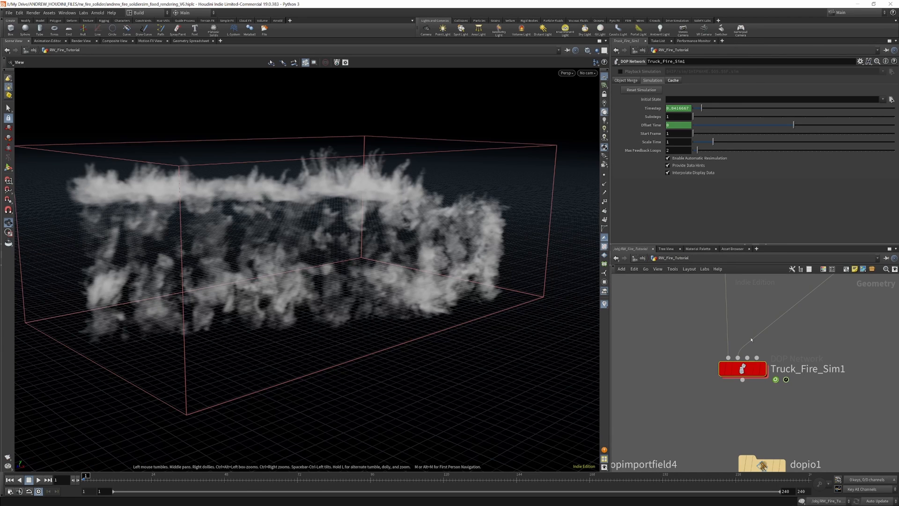
{"action": "scroll", "coordinate": [749, 307], "scroll_direction": "down", "scroll_amount": 4}
{"action": "scroll", "coordinate": [740, 345], "scroll_direction": "up", "scroll_amount": 5}
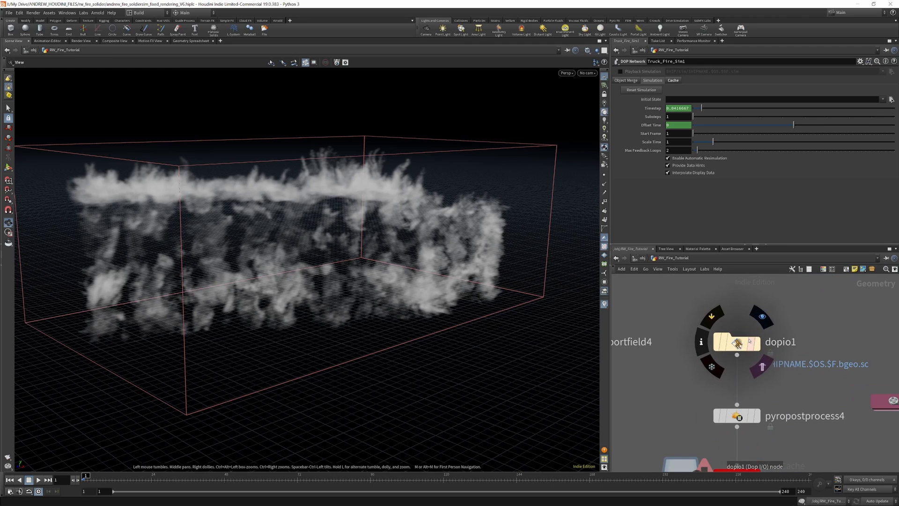
{"action": "left_click", "coordinate": [738, 343]}
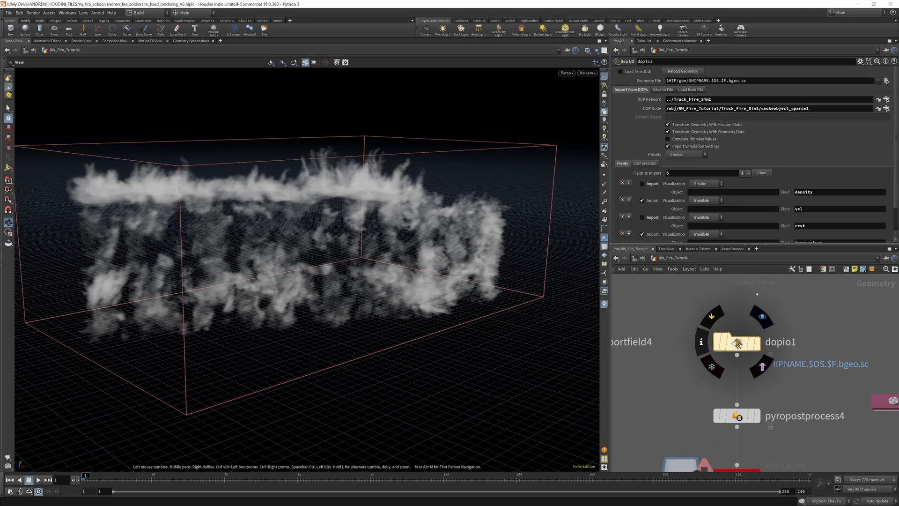
Check dopio1's import presets and remove the density and rest entries from its fields to import.
{"action": "scroll", "coordinate": [683, 141], "scroll_direction": "down", "scroll_amount": 2}
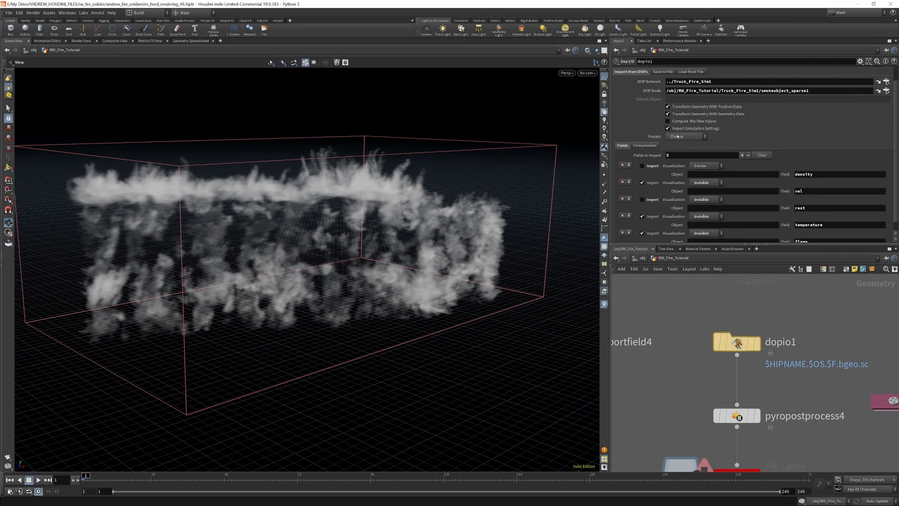
{"action": "scroll", "coordinate": [679, 139], "scroll_direction": "down", "scroll_amount": 1}
{"action": "left_click", "coordinate": [682, 126]}
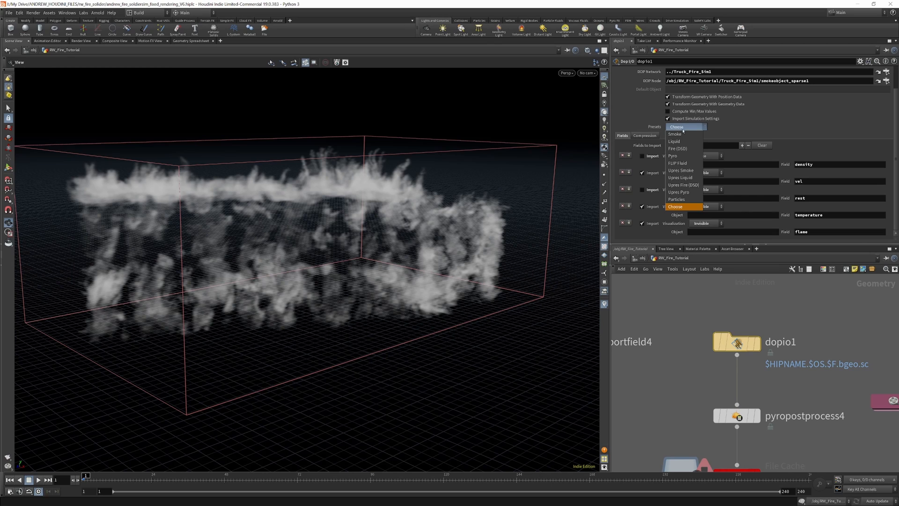
{"action": "left_click", "coordinate": [678, 134]}
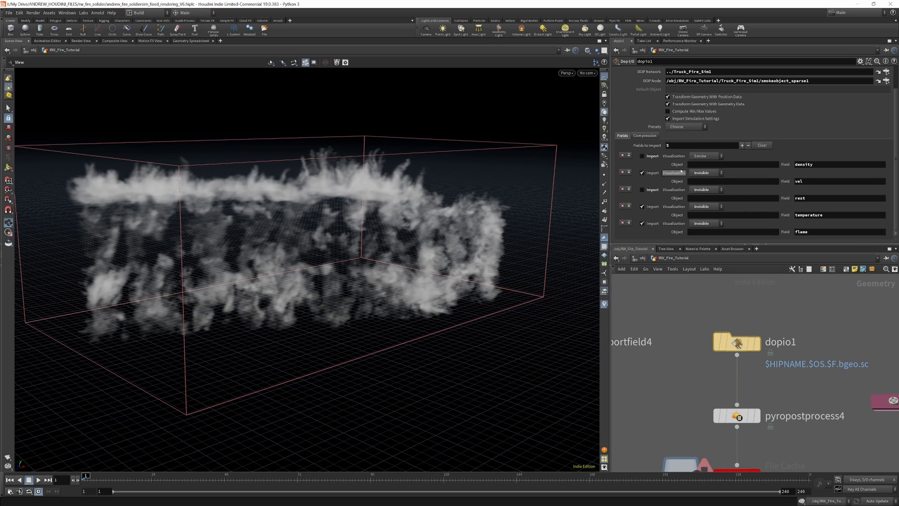
{"action": "left_click", "coordinate": [622, 155]}
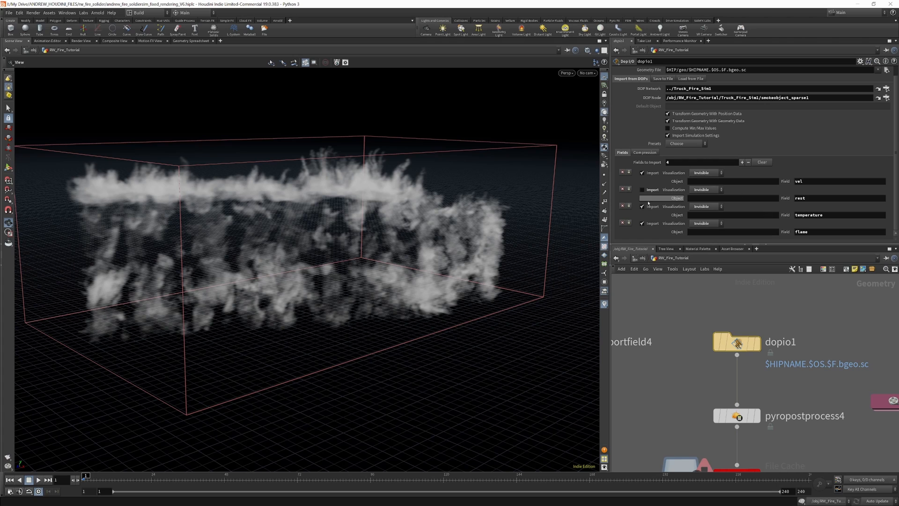
{"action": "left_click", "coordinate": [623, 190]}
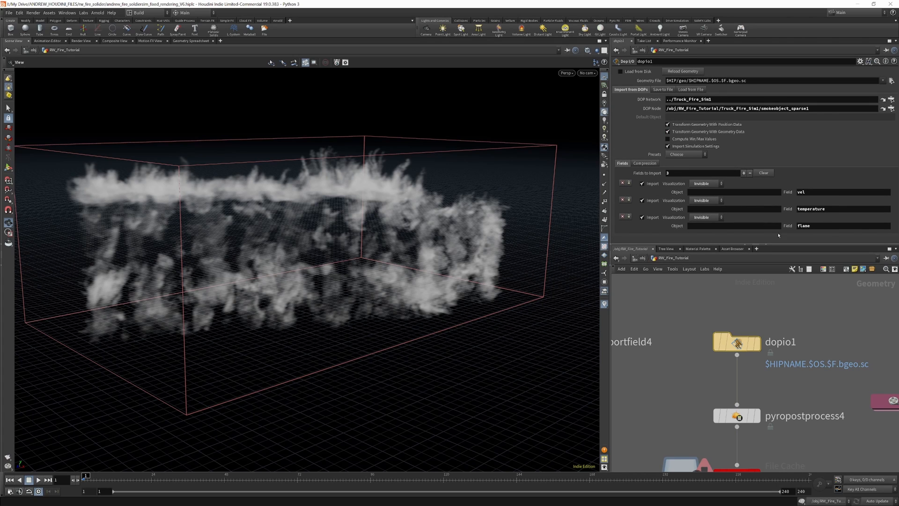
Enter Truck_Fire_Sim1, select smokeobject_sparse1 to check the object that dopio1 imports, and return to RW_Fire_Tutorial.
{"action": "key", "text": "h"}
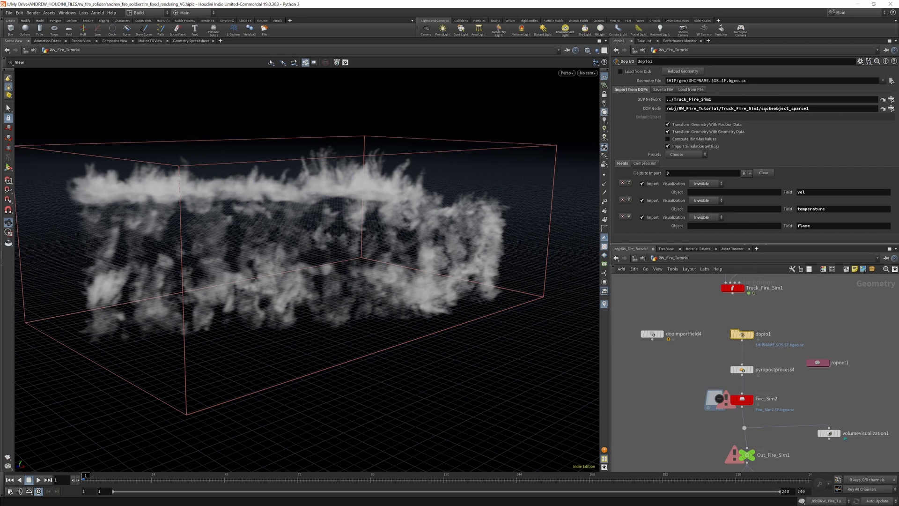
{"action": "double_click", "coordinate": [733, 288]}
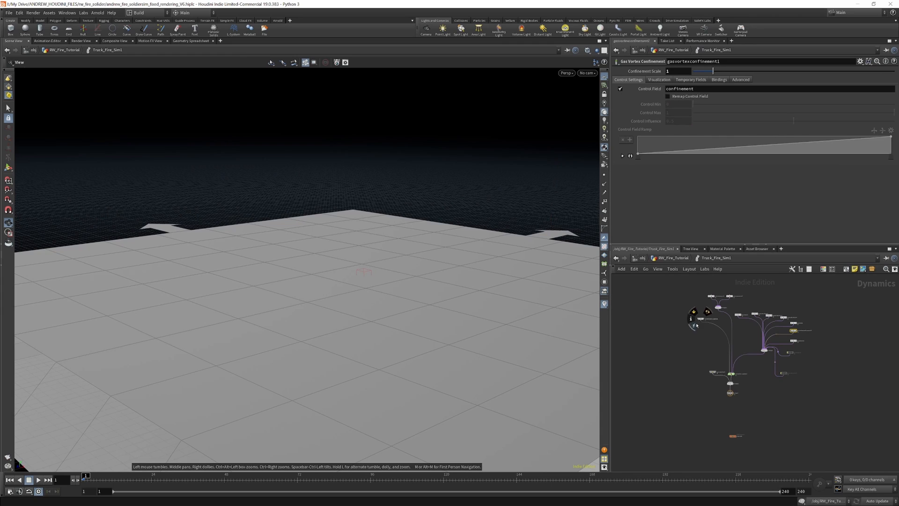
{"action": "scroll", "coordinate": [697, 322], "scroll_direction": "up", "scroll_amount": 8}
{"action": "left_click", "coordinate": [720, 308]}
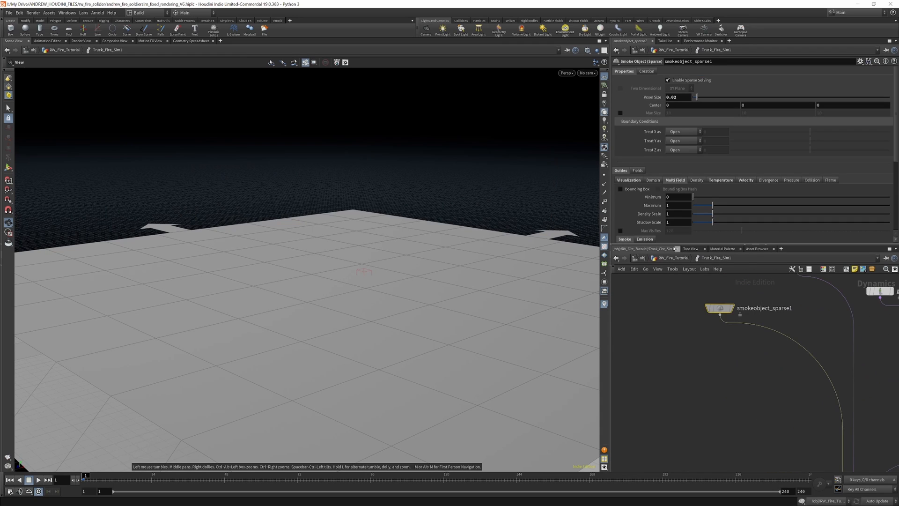
{"action": "left_click", "coordinate": [652, 258]}
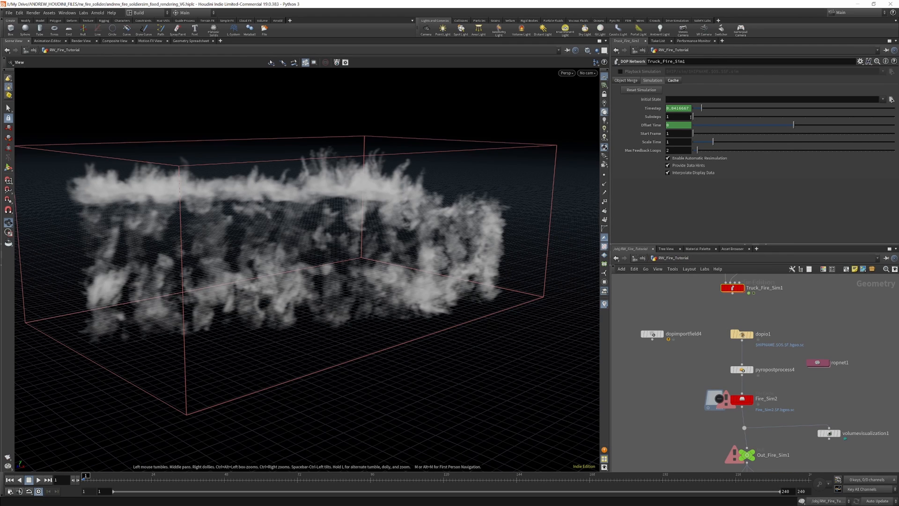
Select dopio1 to recheck its DOP node path, and select pyropostprocess4 to check its post-process settings.
{"action": "left_click", "coordinate": [743, 335]}
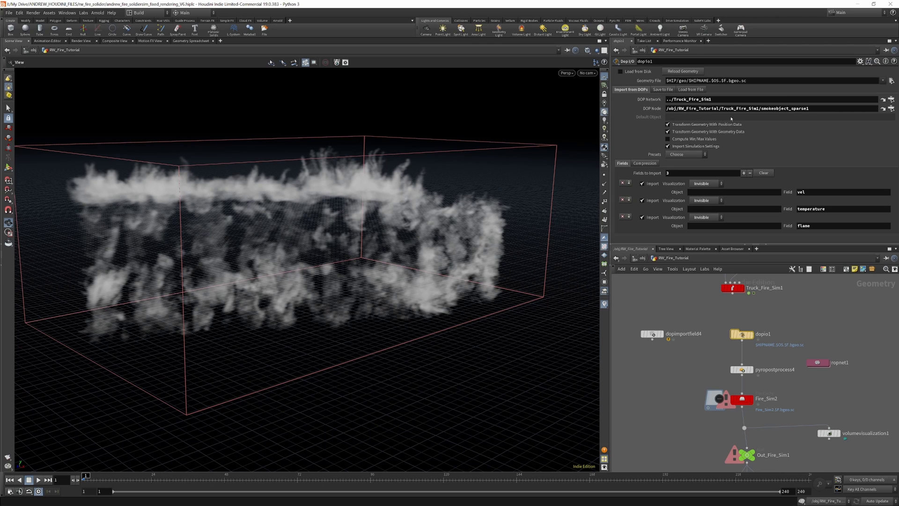
{"action": "scroll", "coordinate": [739, 365], "scroll_direction": "up", "scroll_amount": 5}
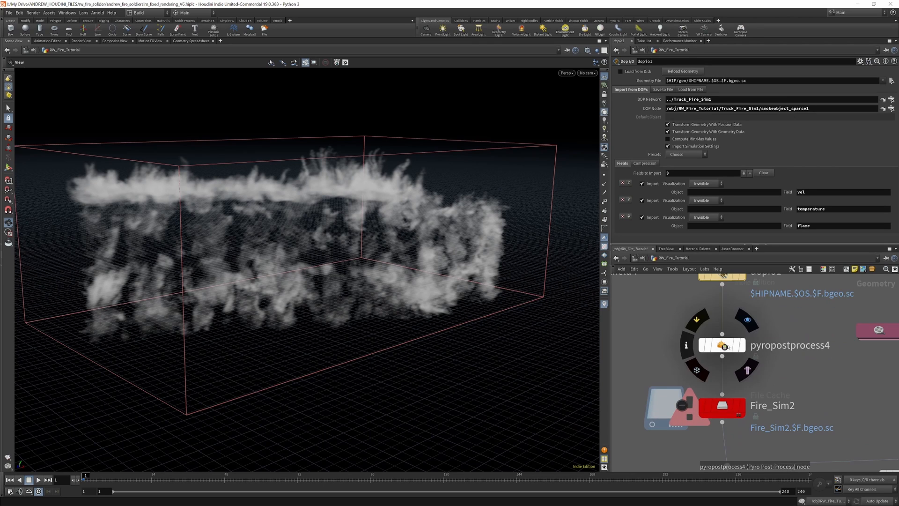
{"action": "left_click", "coordinate": [742, 369]}
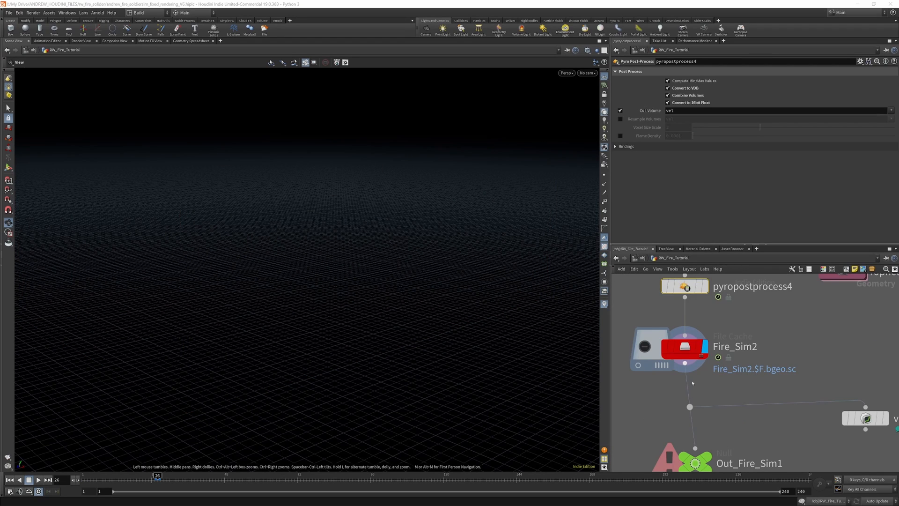
Display the volumevisualization1 node to view the cached fire in the viewport.
{"action": "scroll", "coordinate": [788, 351], "scroll_direction": "down", "scroll_amount": 3}
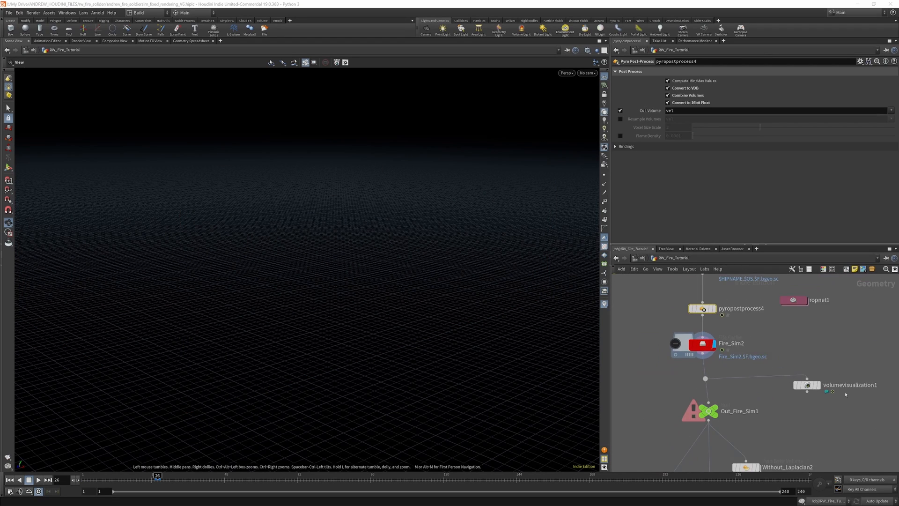
{"action": "scroll", "coordinate": [840, 392], "scroll_direction": "up", "scroll_amount": 3}
{"action": "left_click", "coordinate": [804, 384]}
{"action": "scroll", "coordinate": [791, 362], "scroll_direction": "down", "scroll_amount": 3}
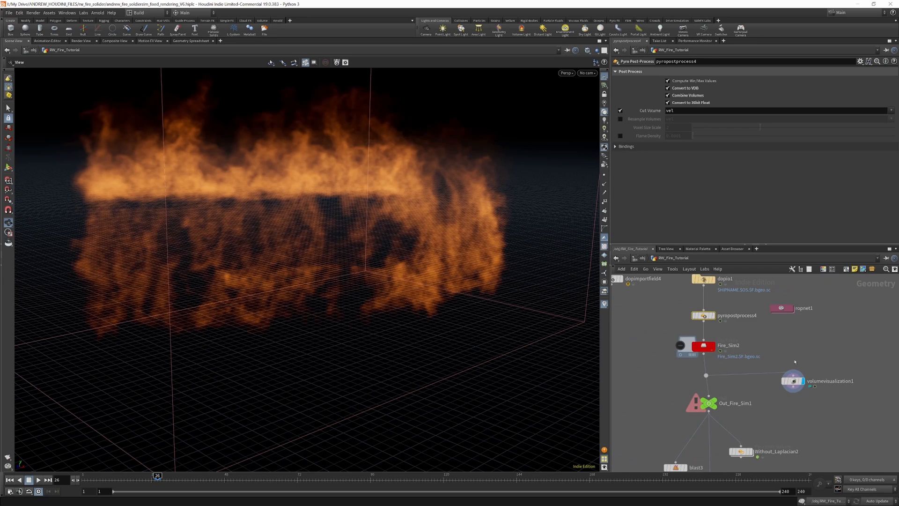
Check the Fire_Sim2 cache's node info and enable Resample Volumes for vel on pyropostprocess4.
{"action": "scroll", "coordinate": [750, 361], "scroll_direction": "up", "scroll_amount": 4}
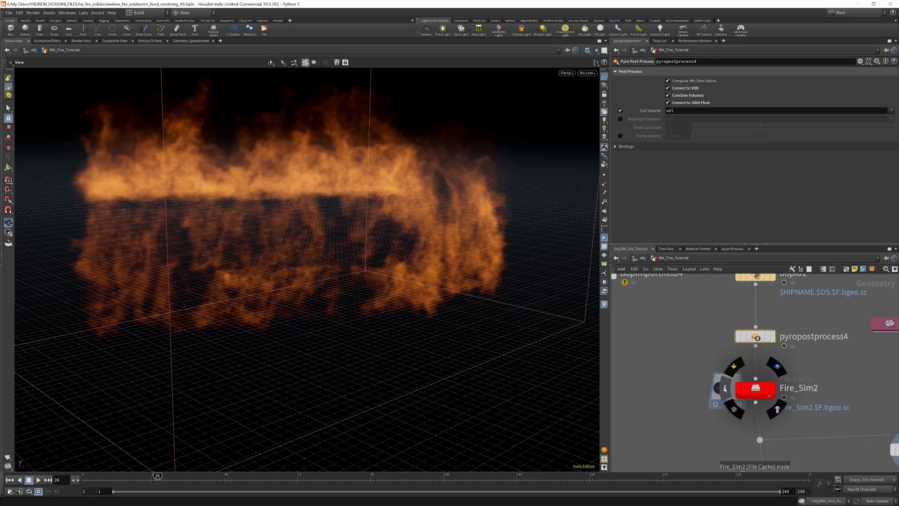
{"action": "left_click", "coordinate": [725, 388]}
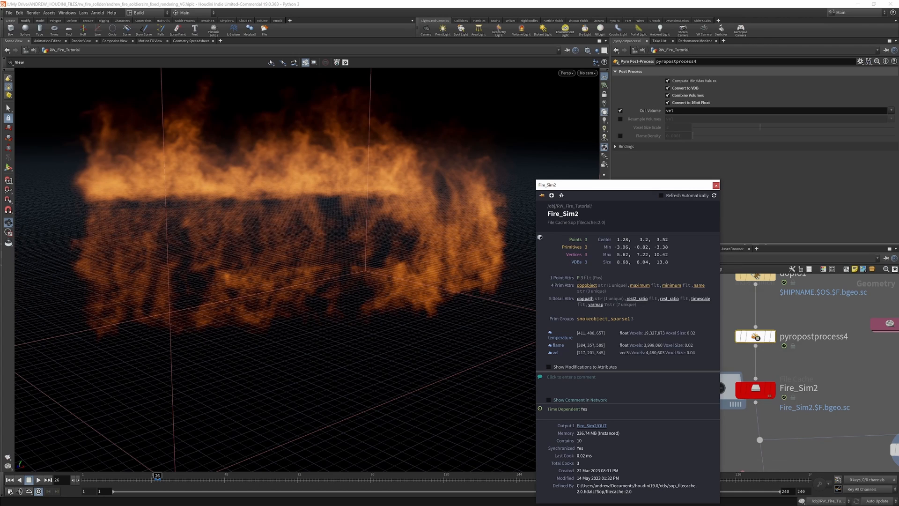
{"action": "left_click", "coordinate": [621, 119]}
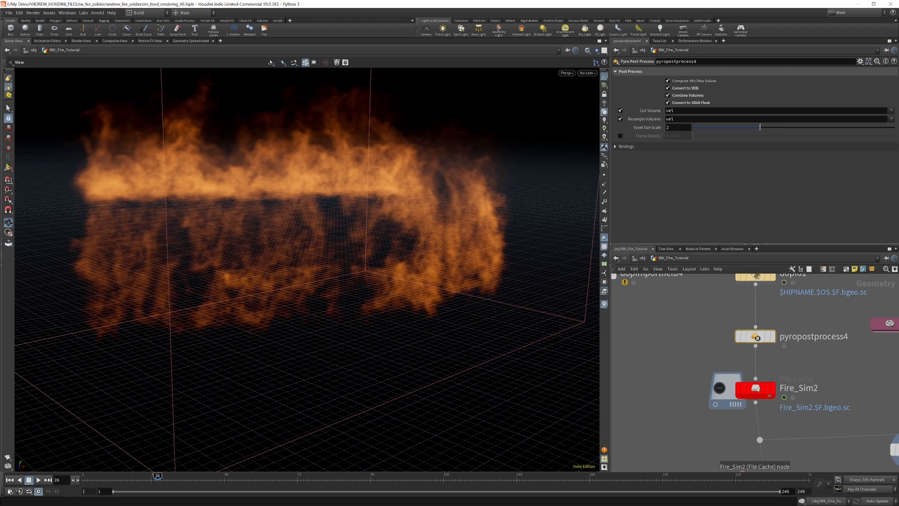
Display the Out_Fire_Sim1 null below the Fire_Sim2 cache in the viewport.
{"action": "scroll", "coordinate": [753, 327], "scroll_direction": "down", "scroll_amount": 5}
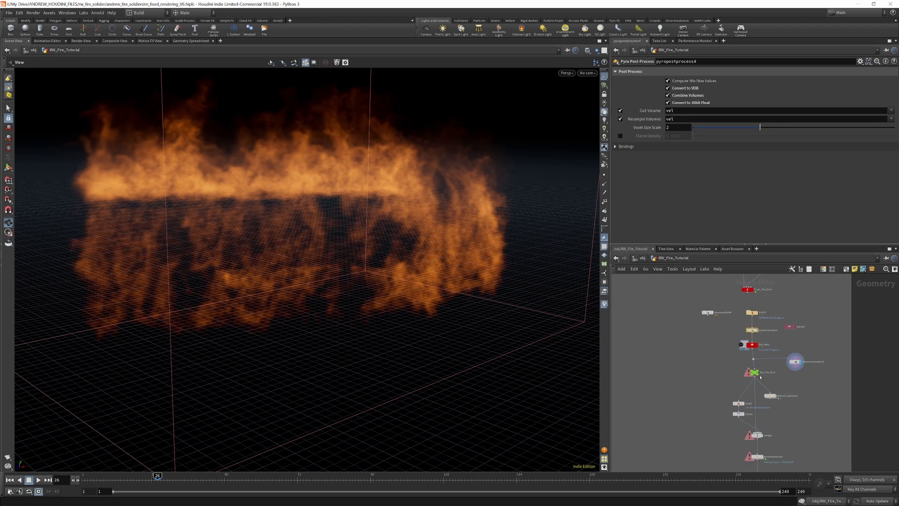
{"action": "scroll", "coordinate": [758, 380], "scroll_direction": "up", "scroll_amount": 3}
{"action": "left_click", "coordinate": [759, 354]}
{"action": "scroll", "coordinate": [746, 334], "scroll_direction": "down", "scroll_amount": 4}
{"action": "scroll", "coordinate": [753, 364], "scroll_direction": "up", "scroll_amount": 4}
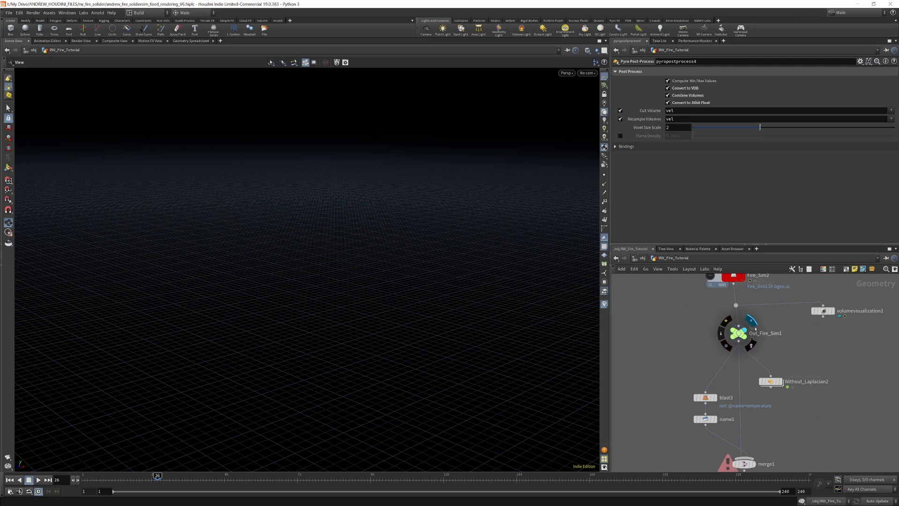
{"action": "left_click_drag", "start_coordinate": [738, 333], "coordinate": [733, 331]}
{"action": "scroll", "coordinate": [754, 330], "scroll_direction": "down", "scroll_amount": 3}
{"action": "scroll", "coordinate": [739, 326], "scroll_direction": "up", "scroll_amount": 3}
Display and select Without_Laplacian2 to check its Pyro Bake Volume settings, staying at the RW_Fire_Tutorial level.
{"action": "scroll", "coordinate": [738, 326], "scroll_direction": "down", "scroll_amount": 1}
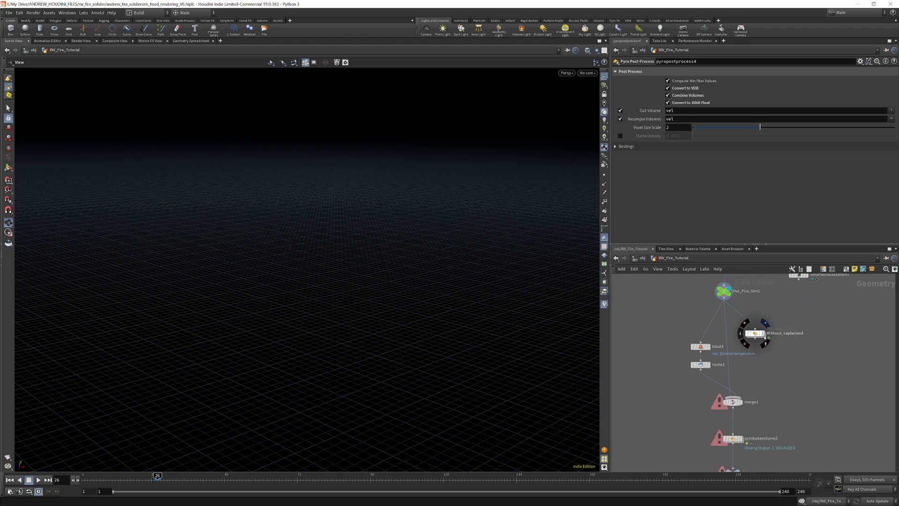
{"action": "left_click", "coordinate": [756, 334]}
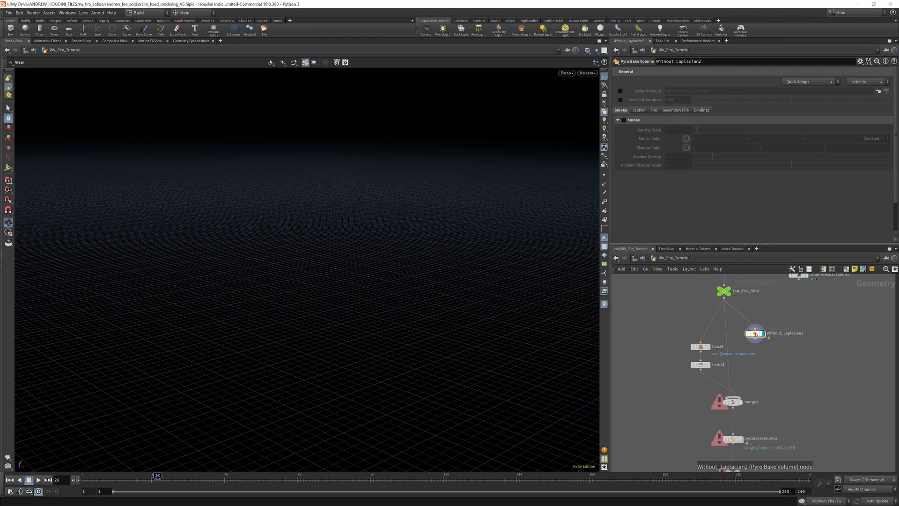
{"action": "double_click", "coordinate": [756, 334]}
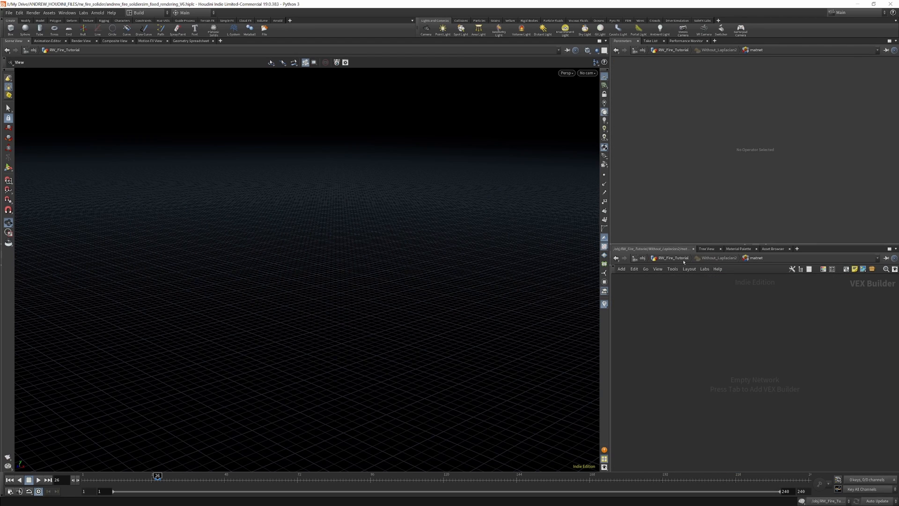
{"action": "left_click", "coordinate": [683, 262]}
{"action": "scroll", "coordinate": [751, 350], "scroll_direction": "down", "scroll_amount": 2}
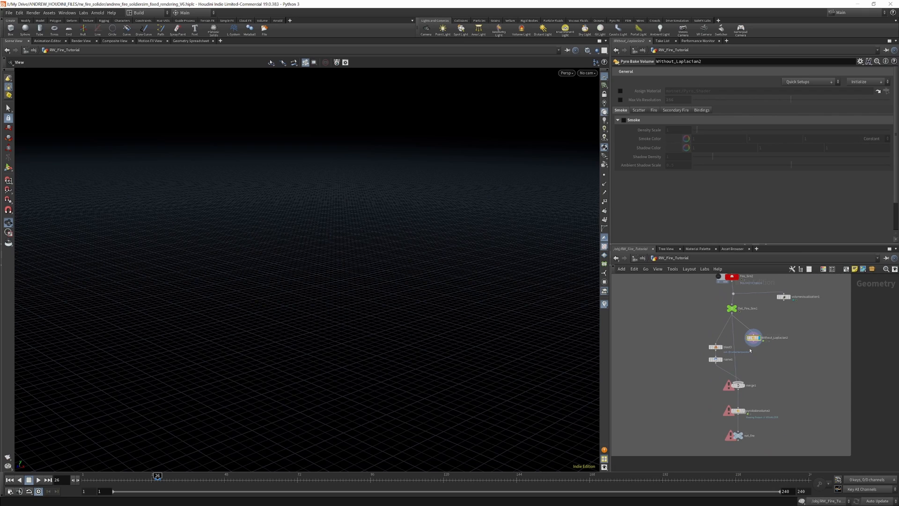
Move volumevisualization1 beside Without_Laplacian2, wire its input to Out_Fire_Sim1, and display it to inspect the fire.
{"action": "left_click_drag", "start_coordinate": [780, 298], "coordinate": [801, 351]}
{"action": "left_click", "coordinate": [766, 322]}
{"action": "left_click_drag", "start_coordinate": [771, 321], "coordinate": [733, 314]}
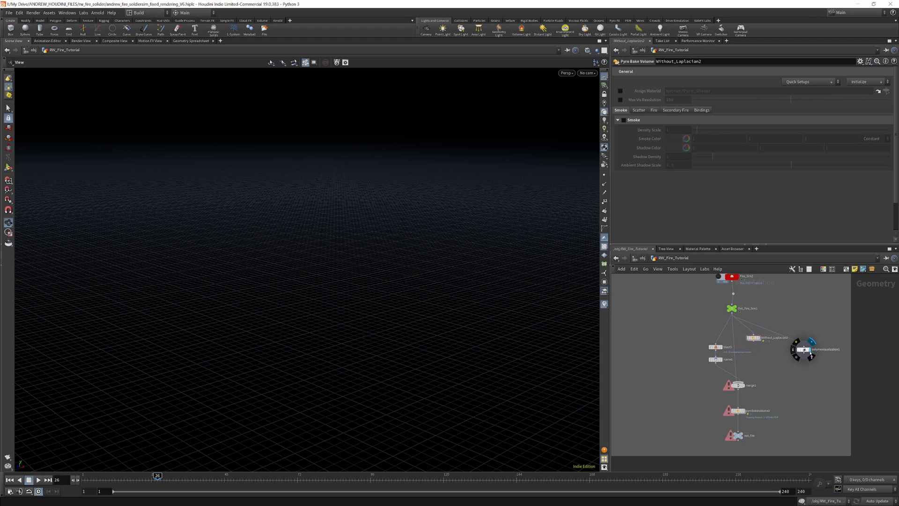
{"action": "left_click", "coordinate": [811, 352]}
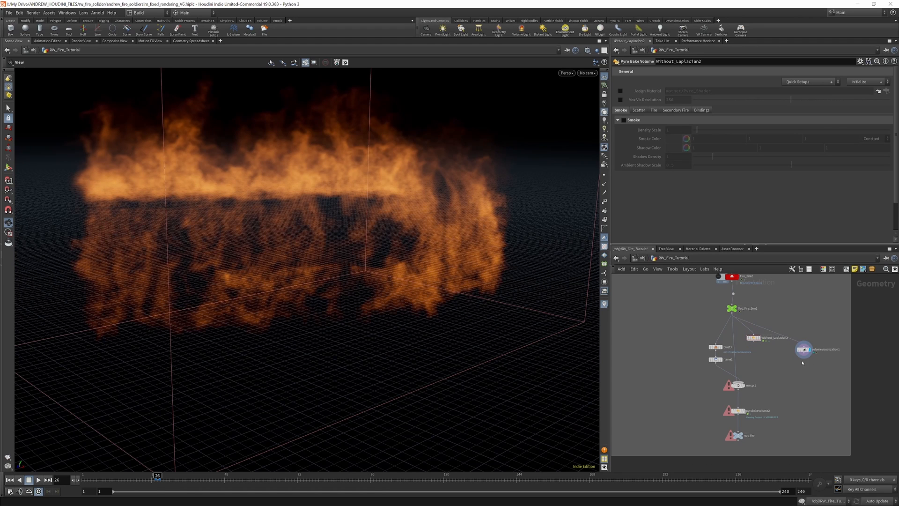
{"action": "scroll", "coordinate": [815, 353], "scroll_direction": "up", "scroll_amount": 4}
{"action": "scroll", "coordinate": [818, 333], "scroll_direction": "down", "scroll_amount": 3}
{"action": "left_click_drag", "start_coordinate": [373, 204], "coordinate": [328, 204]}
{"action": "scroll", "coordinate": [730, 344], "scroll_direction": "up", "scroll_amount": 4}
{"action": "scroll", "coordinate": [747, 361], "scroll_direction": "down", "scroll_amount": 3}
Select and display blast3 to check which volume it isolates.
{"action": "scroll", "coordinate": [696, 345], "scroll_direction": "up", "scroll_amount": 4}
{"action": "left_click_drag", "start_coordinate": [695, 346], "coordinate": [695, 331]}
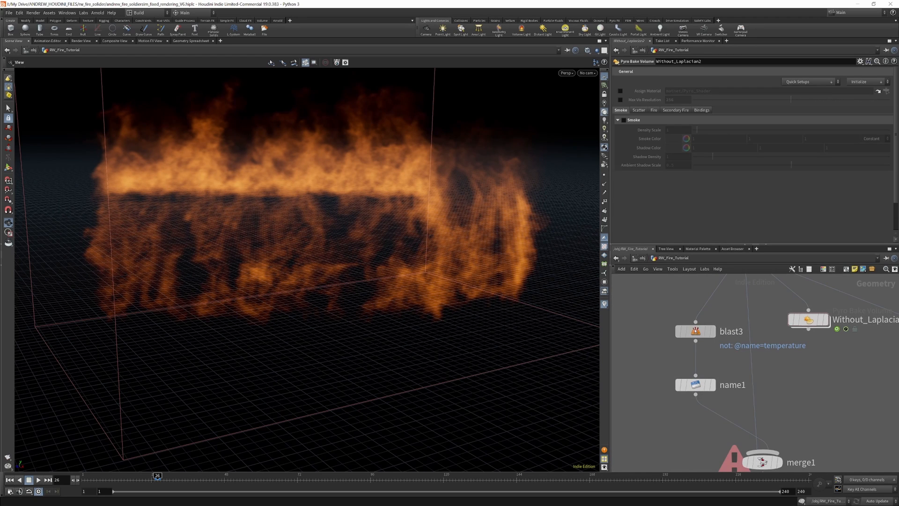
{"action": "left_click", "coordinate": [696, 331]}
{"action": "left_click", "coordinate": [712, 331]}
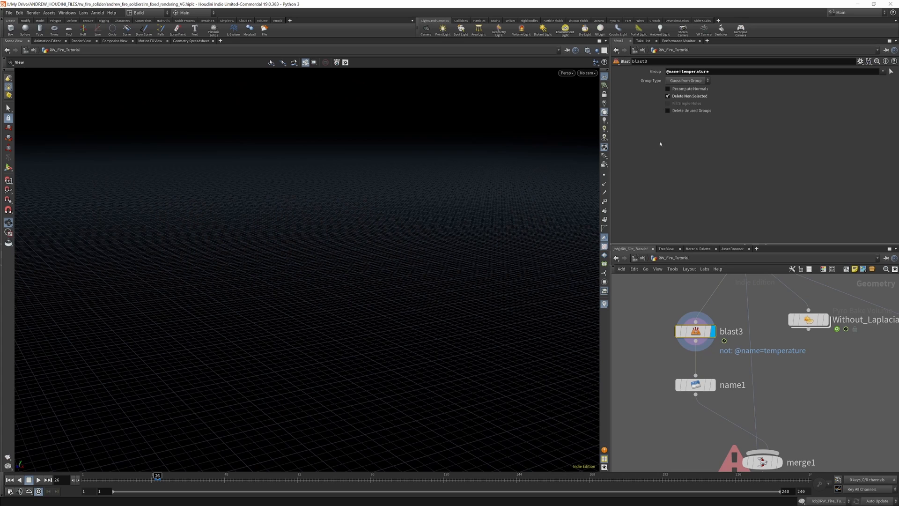
{"action": "scroll", "coordinate": [713, 305], "scroll_direction": "down", "scroll_amount": 2}
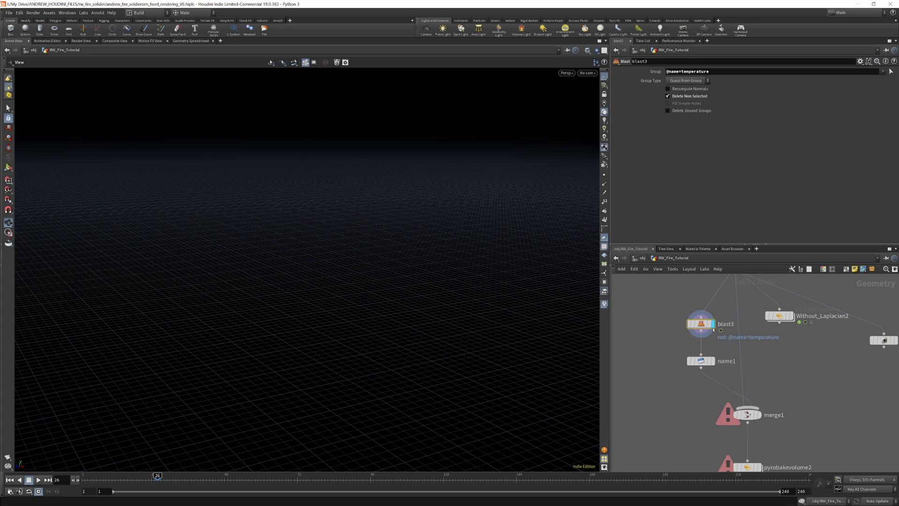
Select and display name1 to check its temperature volume renaming settings.
{"action": "scroll", "coordinate": [700, 364], "scroll_direction": "up", "scroll_amount": 2}
{"action": "left_click", "coordinate": [700, 362]}
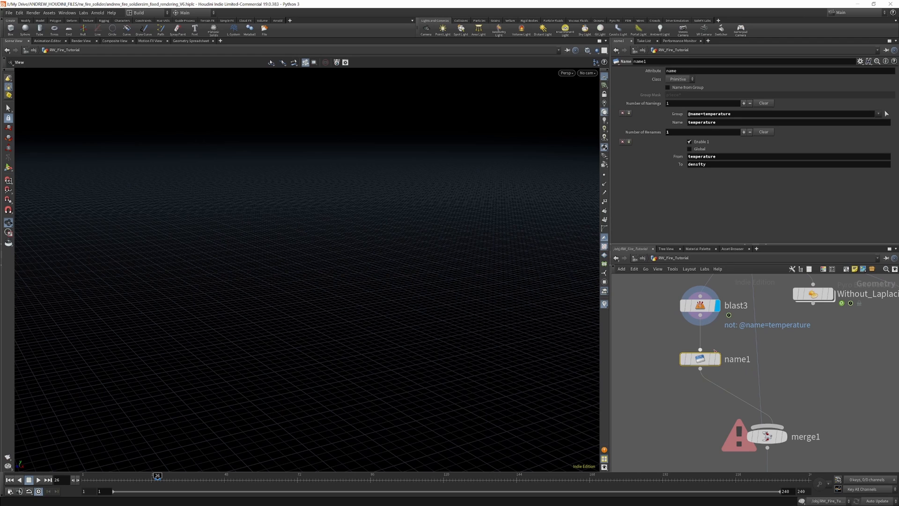
{"action": "left_click", "coordinate": [670, 360]}
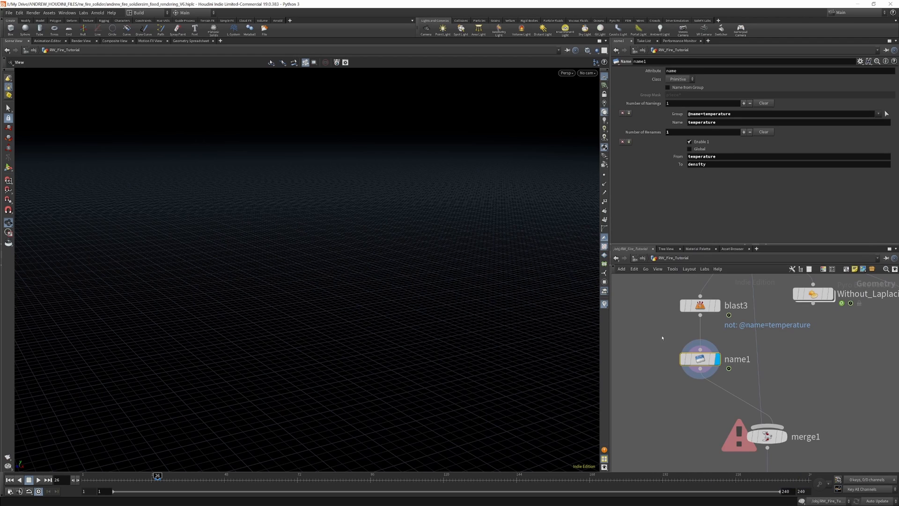
Select and display merge1, and open its node info to check the merged volumes.
{"action": "left_click", "coordinate": [766, 436]}
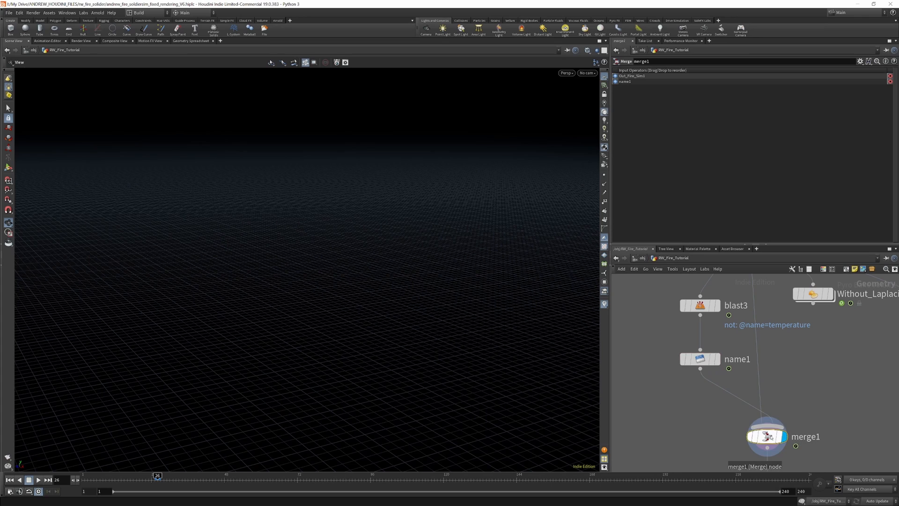
{"action": "scroll", "coordinate": [755, 366], "scroll_direction": "down", "scroll_amount": 3}
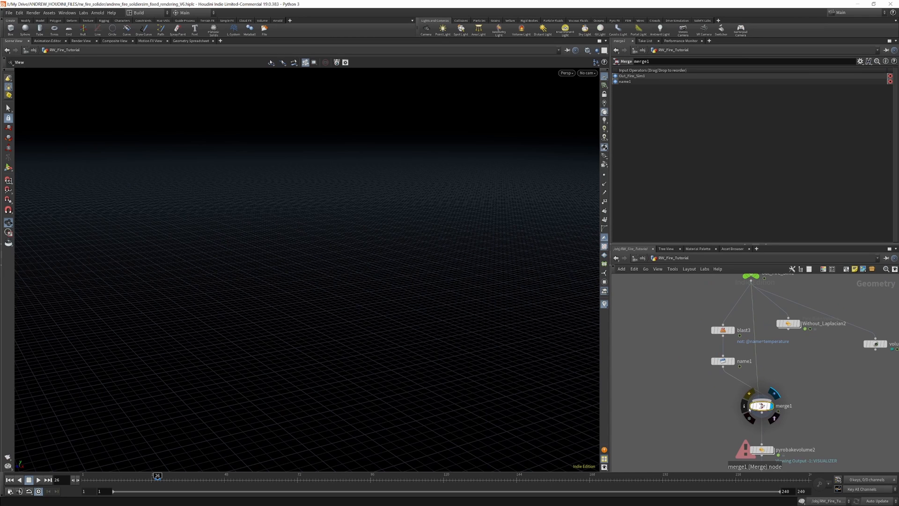
{"action": "left_click", "coordinate": [747, 405]}
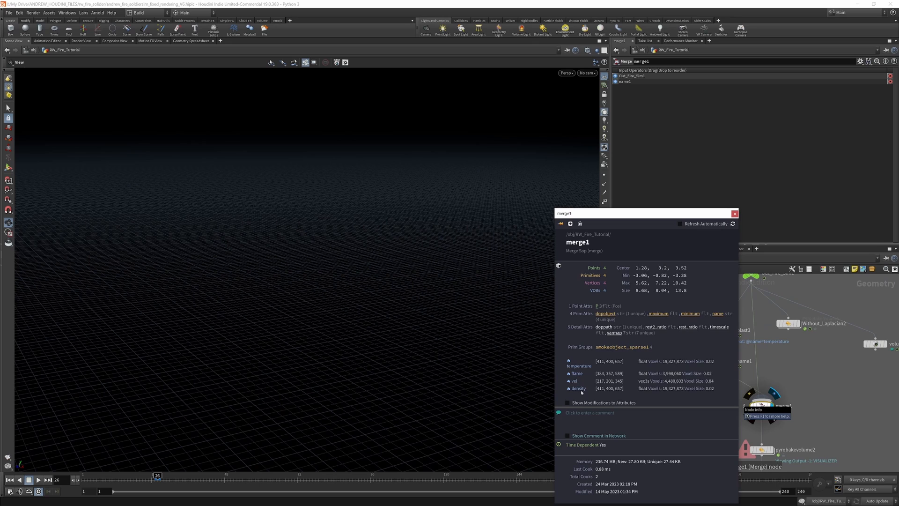
{"action": "scroll", "coordinate": [764, 395], "scroll_direction": "up", "scroll_amount": 5}
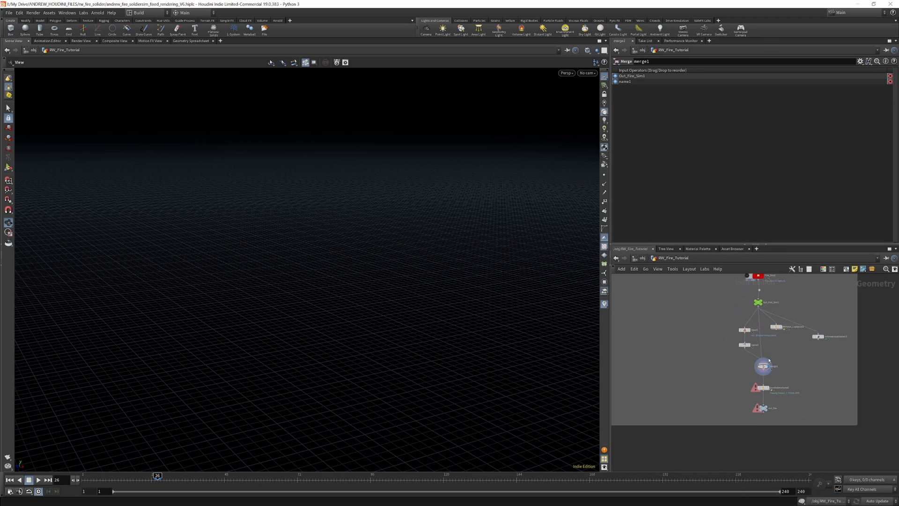
Display and select pyrobakevolume2, and inspect its shaded fire from different angles.
{"action": "mouse_move", "coordinate": [764, 395]}
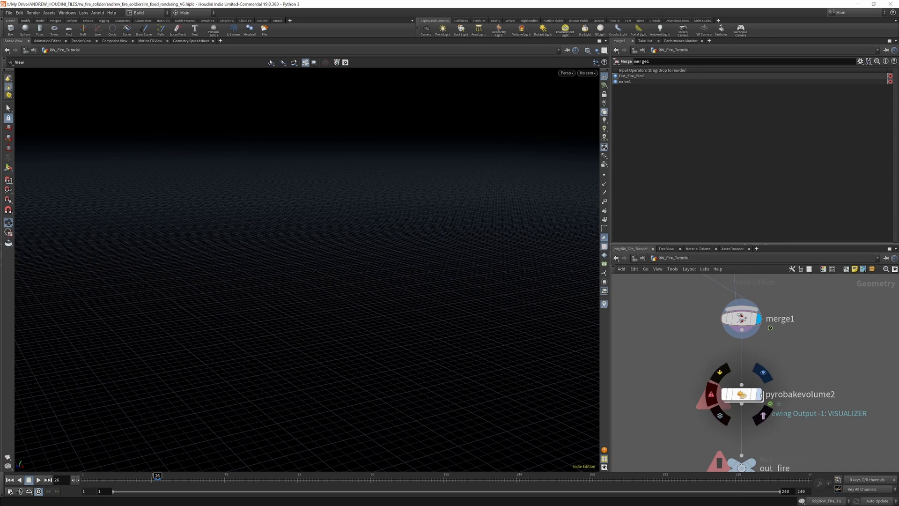
{"action": "key", "text": "r"}
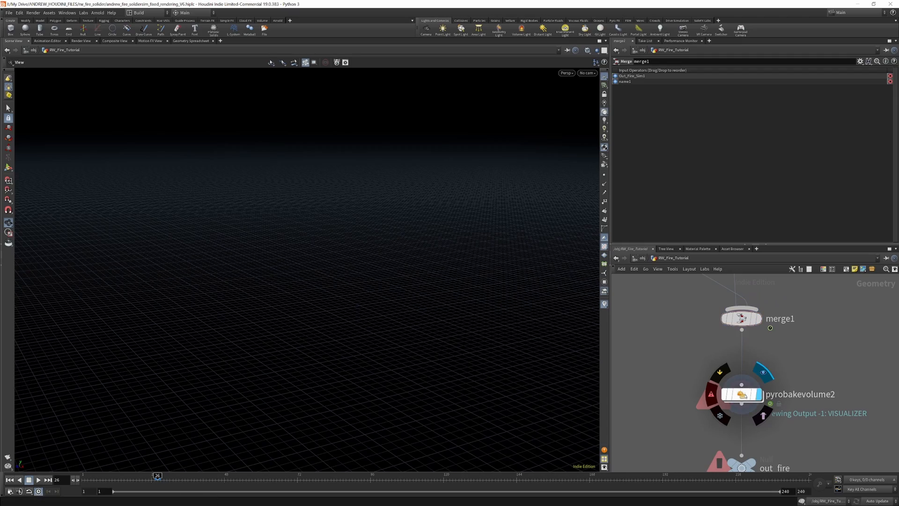
{"action": "left_click", "coordinate": [741, 395]}
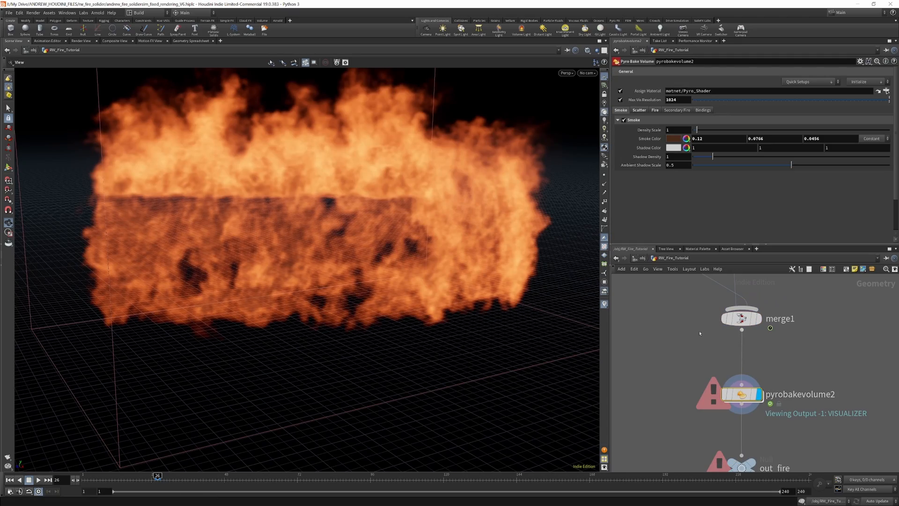
{"action": "left_click_drag", "start_coordinate": [265, 142], "coordinate": [359, 186]}
{"action": "left_click_drag", "start_coordinate": [401, 178], "coordinate": [494, 200]}
{"action": "scroll", "coordinate": [751, 378], "scroll_direction": "down", "scroll_amount": 5}
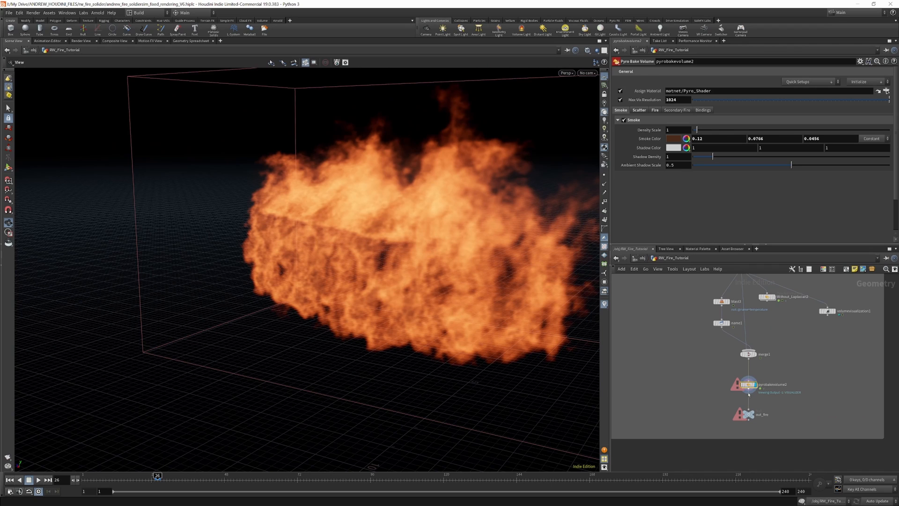
Enter pyrobakevolume2 to check the Pyro_Shader in its material network, and return to RW_Fire_Tutorial.
{"action": "left_click", "coordinate": [836, 313]}
{"action": "scroll", "coordinate": [766, 398], "scroll_direction": "up", "scroll_amount": 3}
{"action": "mouse_move", "coordinate": [749, 377]}
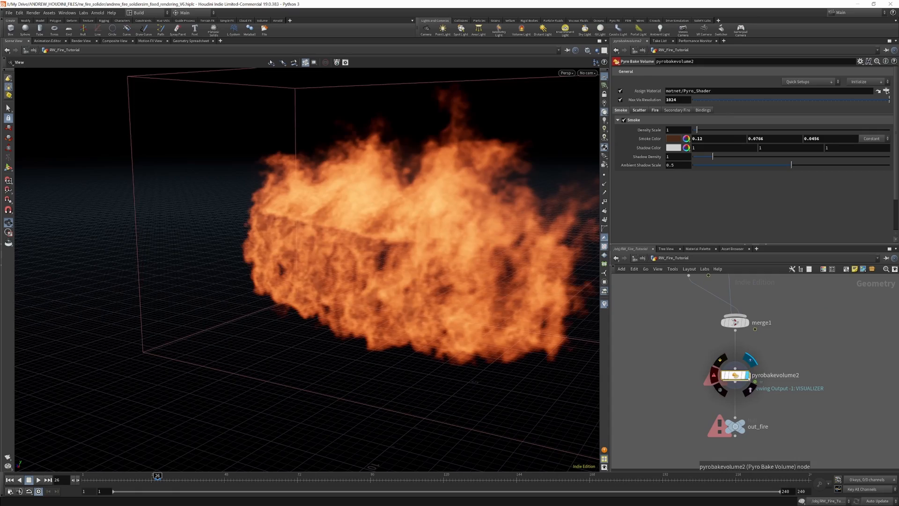
{"action": "left_click_drag", "start_coordinate": [387, 178], "coordinate": [473, 176]}
{"action": "scroll", "coordinate": [474, 175], "scroll_direction": "up", "scroll_amount": 3}
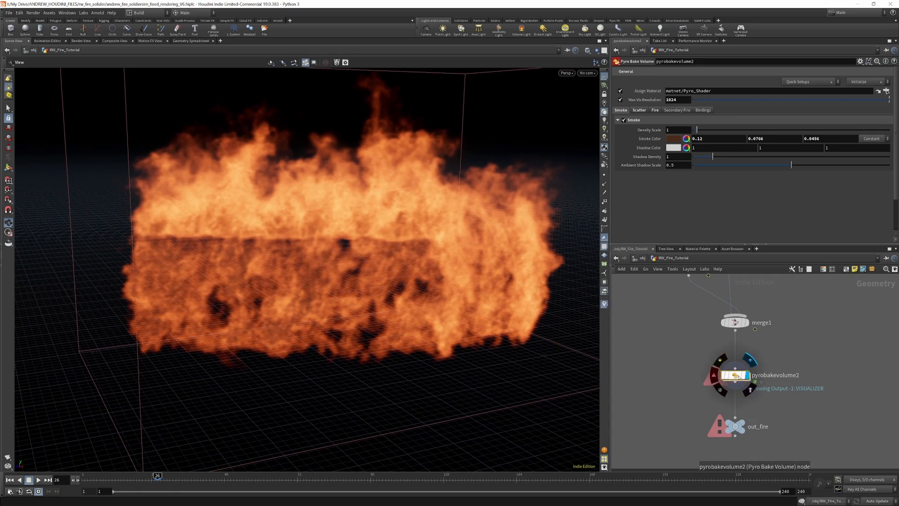
{"action": "double_click", "coordinate": [736, 376]}
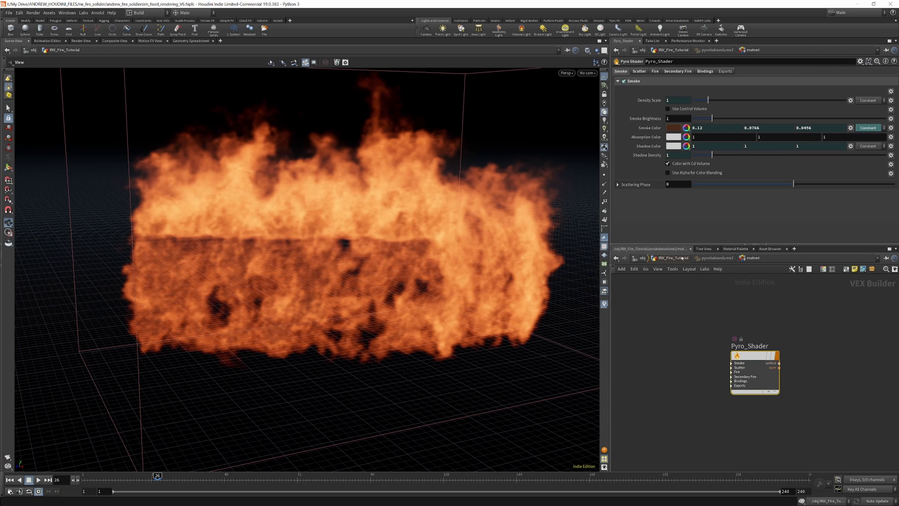
{"action": "left_click", "coordinate": [683, 257]}
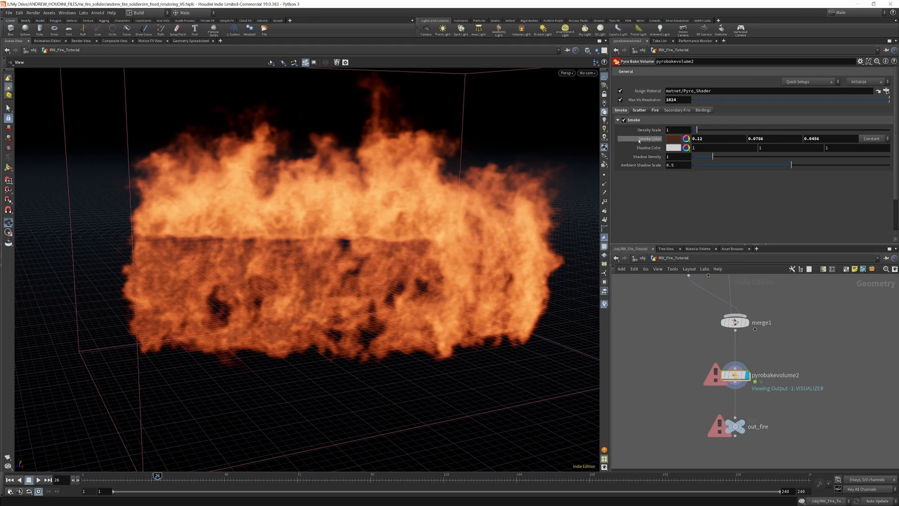
Review the Scatter, Fire, Secondary Fire and Bindings settings of pyrobakevolume2, ending on Fire.
{"action": "left_click", "coordinate": [640, 111]}
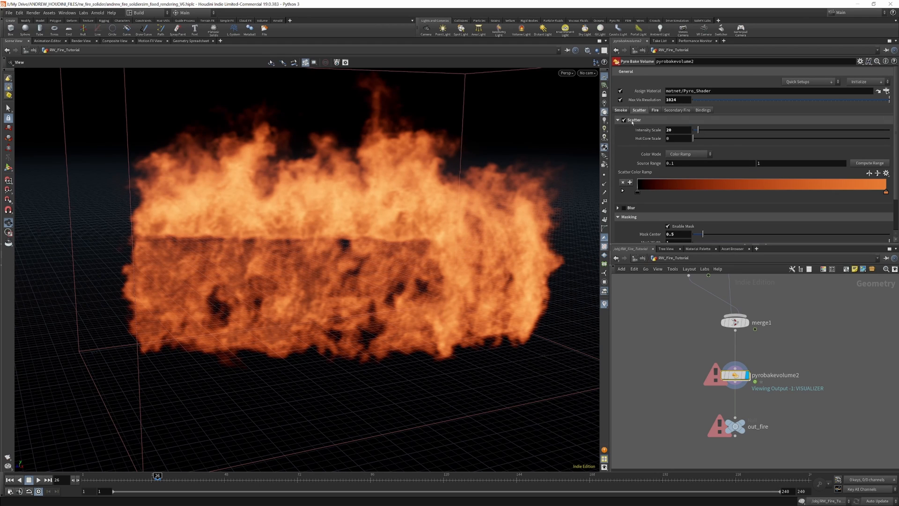
{"action": "scroll", "coordinate": [656, 150], "scroll_direction": "down", "scroll_amount": 1}
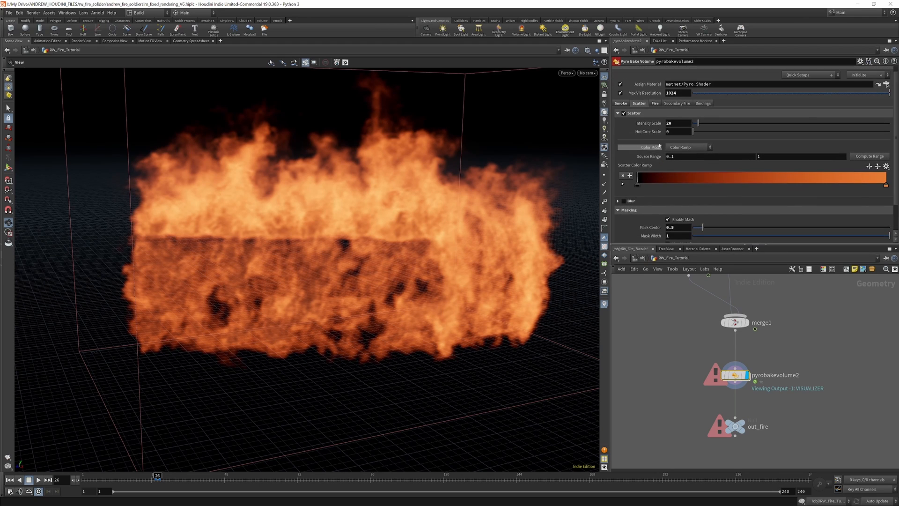
{"action": "left_click", "coordinate": [655, 103]}
{"action": "scroll", "coordinate": [673, 146], "scroll_direction": "down", "scroll_amount": 2}
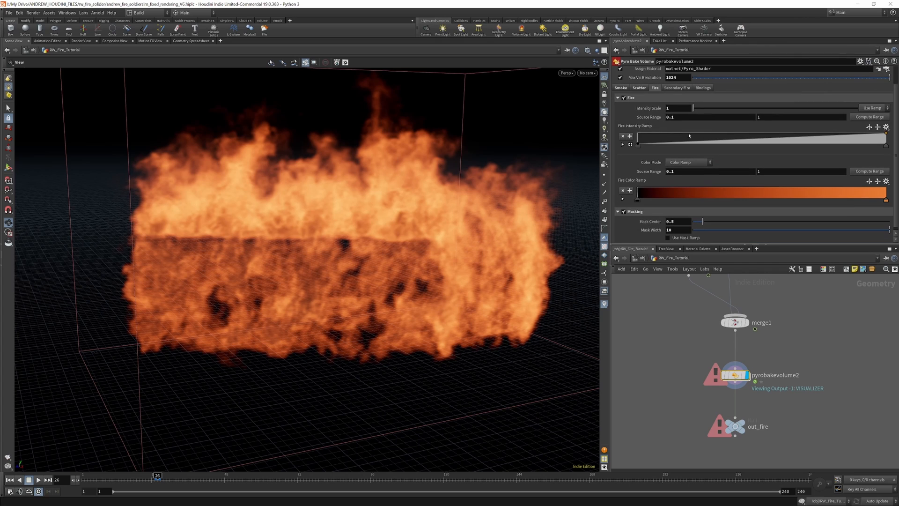
{"action": "left_click", "coordinate": [677, 88]}
{"action": "left_click", "coordinate": [710, 89]}
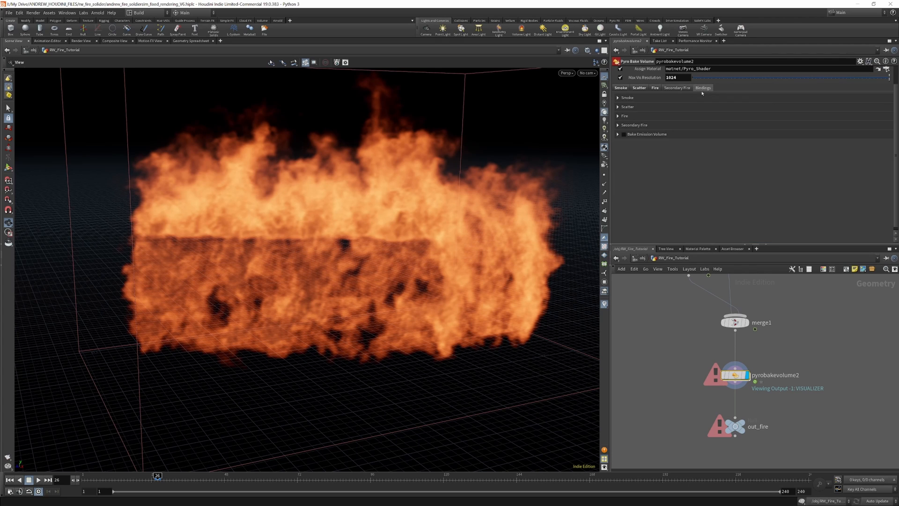
{"action": "left_click", "coordinate": [656, 89]}
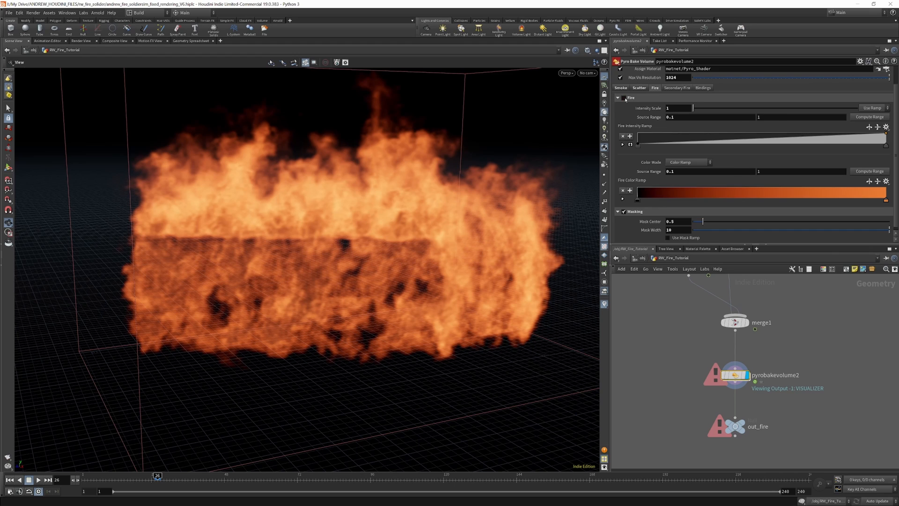
Switch Fire off and back on in pyrobakevolume2, and do the same with Scatter, to compare their effect on the look.
{"action": "left_click", "coordinate": [624, 98]}
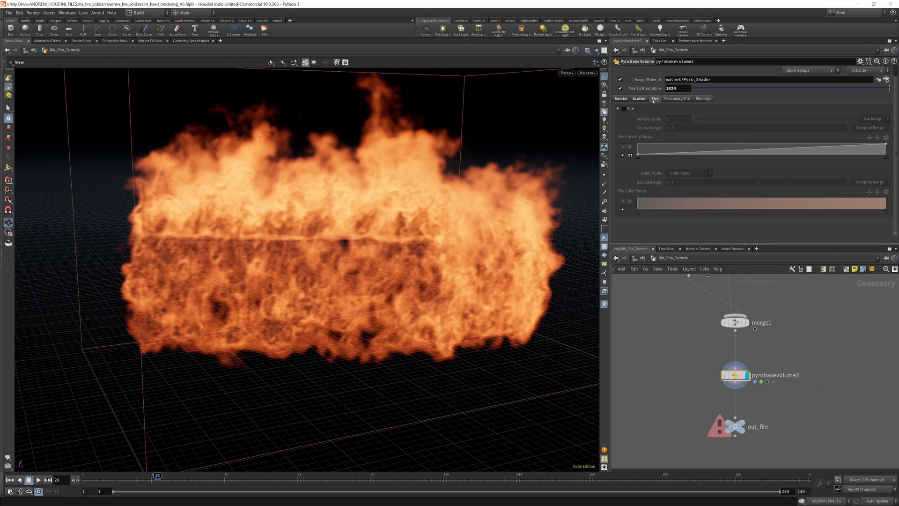
{"action": "left_click", "coordinate": [624, 109]}
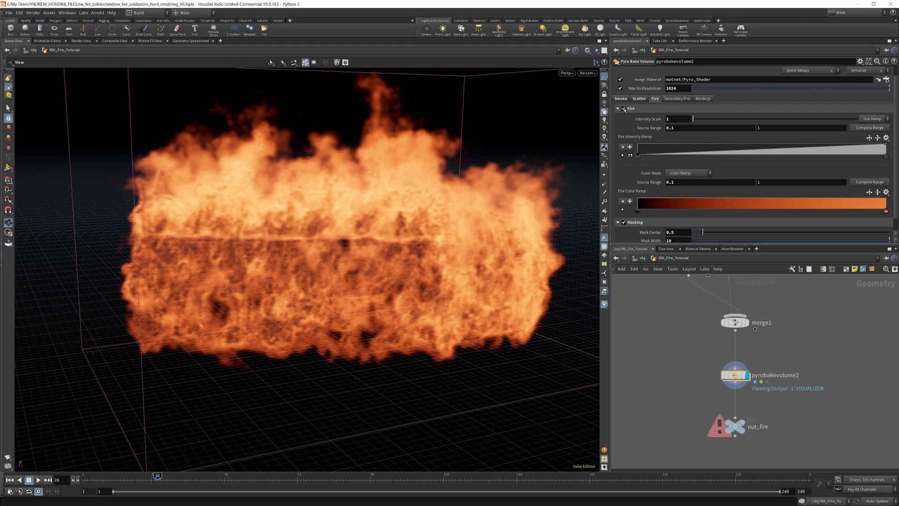
{"action": "left_click", "coordinate": [639, 99]}
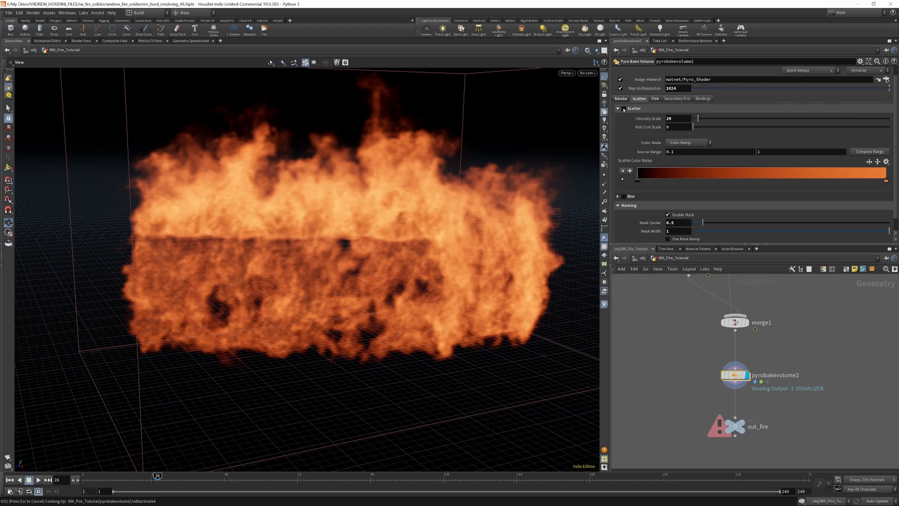
{"action": "left_click", "coordinate": [624, 109]}
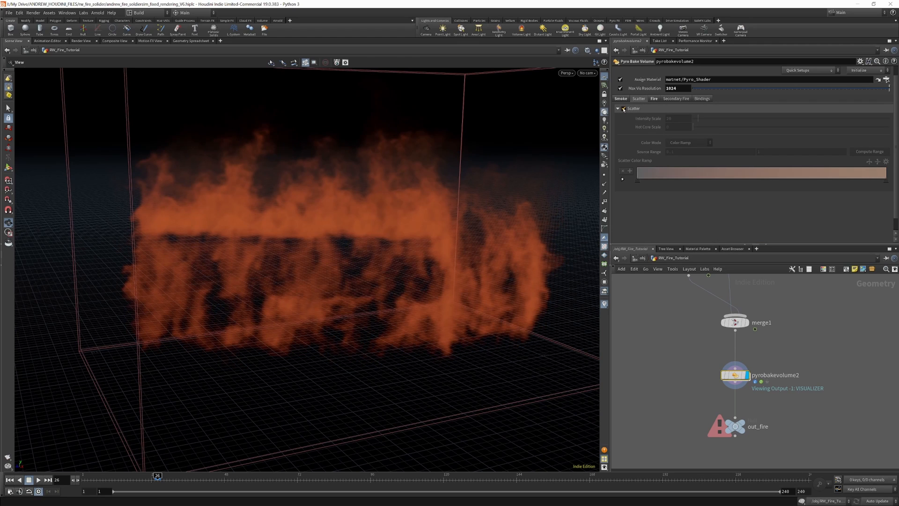
{"action": "left_click", "coordinate": [624, 109]}
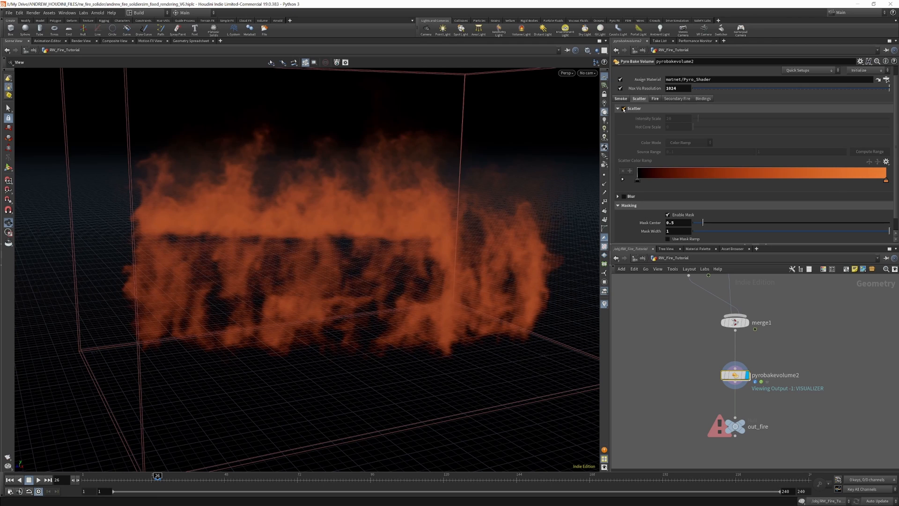
Display circle3 at the start of the separate node network below the fire setup, and inspect the base disc.
{"action": "scroll", "coordinate": [733, 377], "scroll_direction": "down", "scroll_amount": 10}
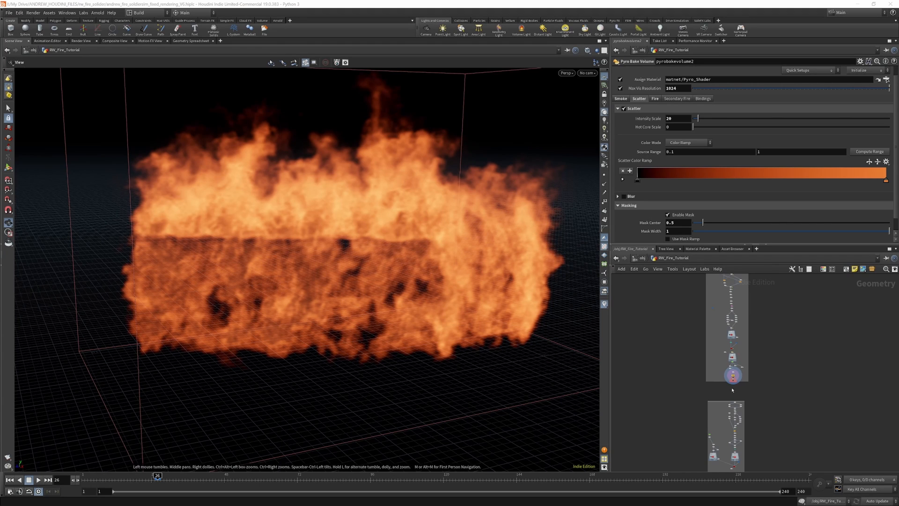
{"action": "scroll", "coordinate": [733, 387], "scroll_direction": "up", "scroll_amount": 10}
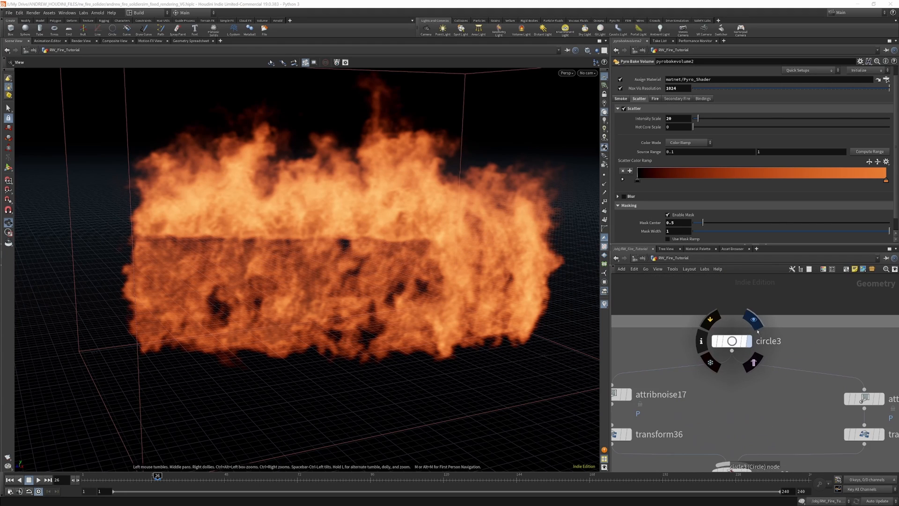
{"action": "left_click", "coordinate": [754, 319]}
{"action": "scroll", "coordinate": [733, 342], "scroll_direction": "down", "scroll_amount": 8}
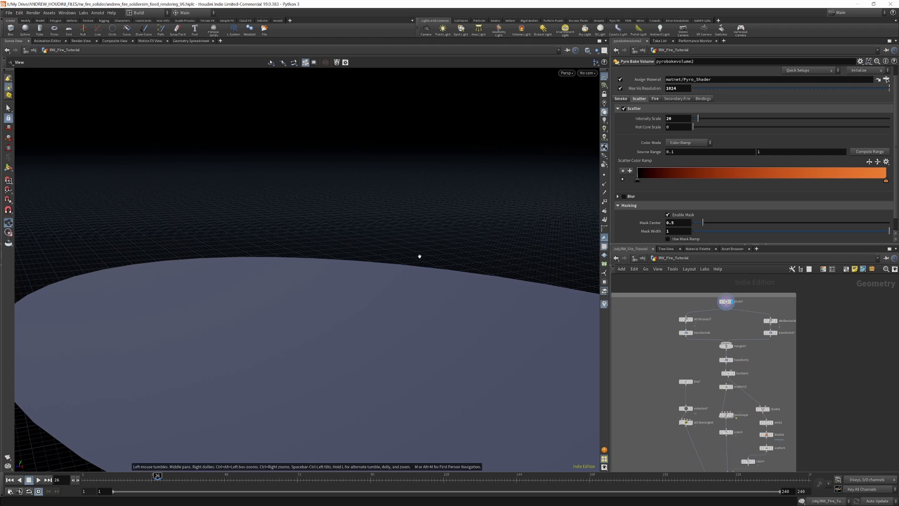
{"action": "left_click_drag", "start_coordinate": [337, 239], "coordinate": [301, 233]}
{"action": "left_click_drag", "start_coordinate": [301, 232], "coordinate": [295, 248]}
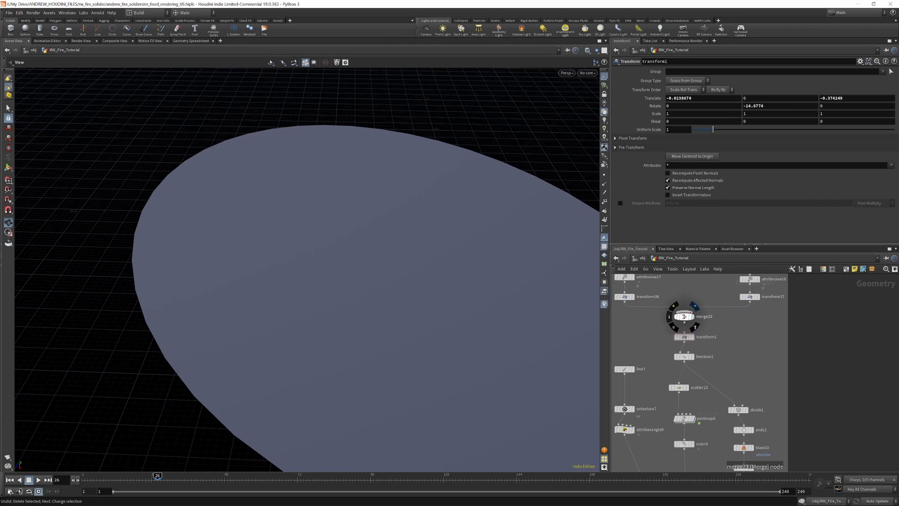
Display attribnoise17 to check the distorted circle outline, and display merge23 to inspect the combined shapes.
{"action": "scroll", "coordinate": [729, 339], "scroll_direction": "down", "scroll_amount": 5}
{"action": "scroll", "coordinate": [692, 316], "scroll_direction": "up", "scroll_amount": 6}
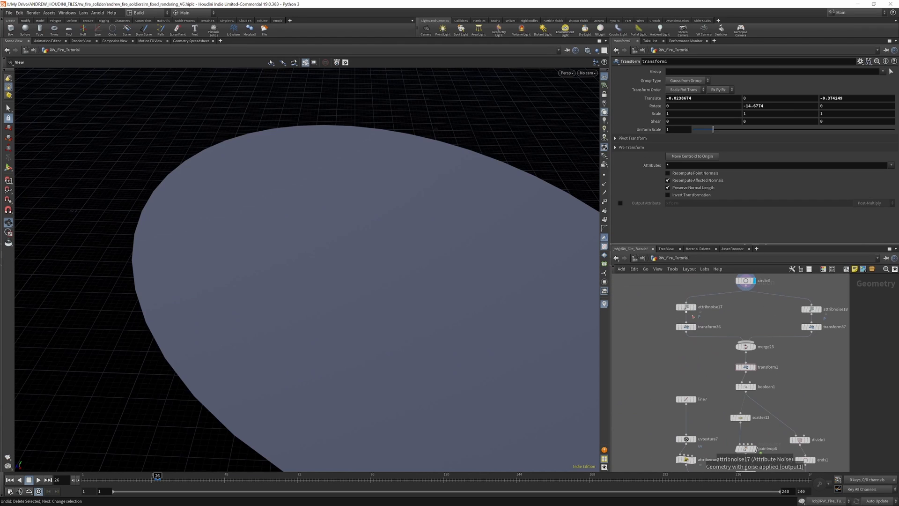
{"action": "left_click", "coordinate": [696, 308]}
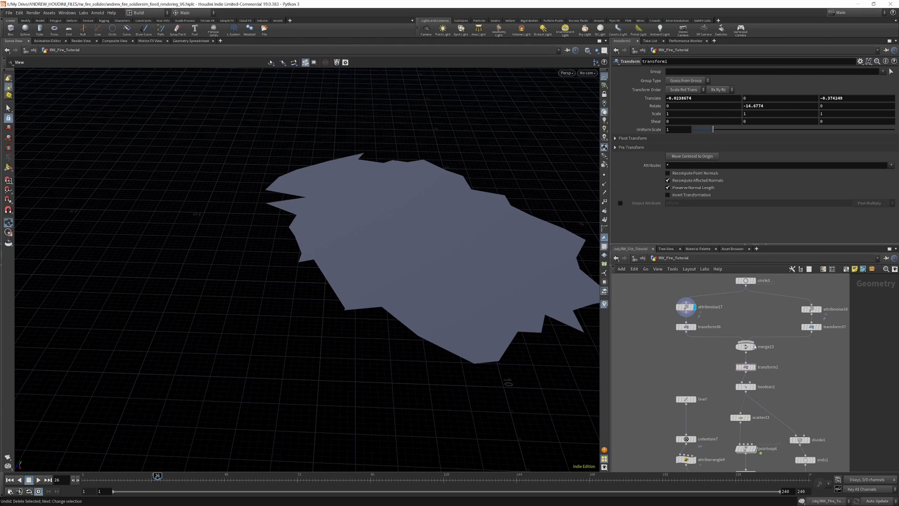
{"action": "left_click", "coordinate": [755, 347]}
{"action": "left_click_drag", "start_coordinate": [351, 273], "coordinate": [369, 260]}
Display transform1 to inspect the merged shapes, and display boolean1 to review the intersected geometry.
{"action": "scroll", "coordinate": [369, 260], "scroll_direction": "down", "scroll_amount": 2}
{"action": "scroll", "coordinate": [768, 374], "scroll_direction": "up", "scroll_amount": 5}
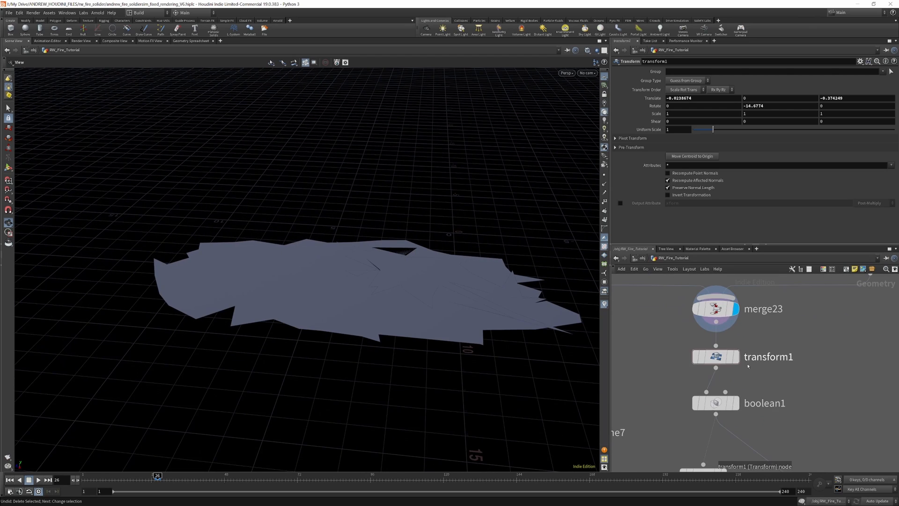
{"action": "left_click", "coordinate": [736, 357]}
{"action": "left_click_drag", "start_coordinate": [363, 239], "coordinate": [384, 253]}
{"action": "scroll", "coordinate": [759, 369], "scroll_direction": "down", "scroll_amount": 4}
{"action": "left_click_drag", "start_coordinate": [446, 251], "coordinate": [469, 328]}
{"action": "left_click", "coordinate": [742, 364]}
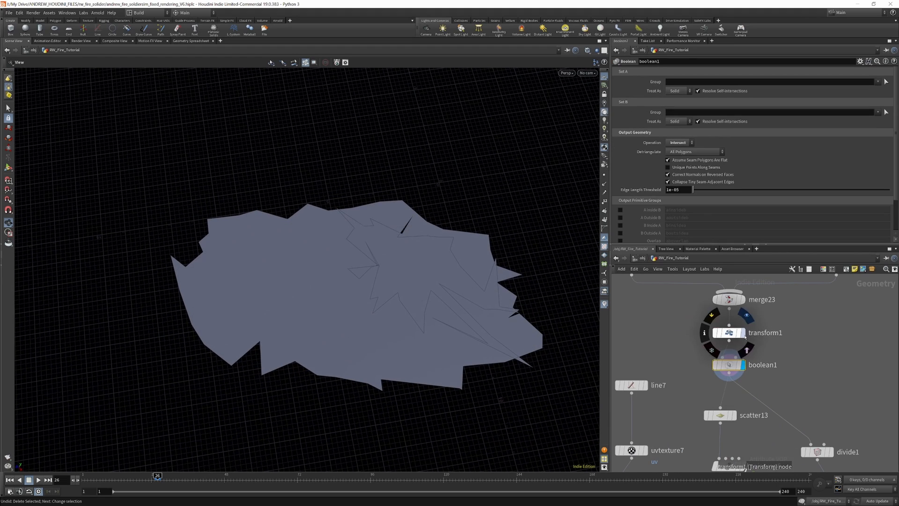
{"action": "scroll", "coordinate": [740, 331], "scroll_direction": "down", "scroll_amount": 3}
{"action": "scroll", "coordinate": [739, 379], "scroll_direction": "up", "scroll_amount": 3}
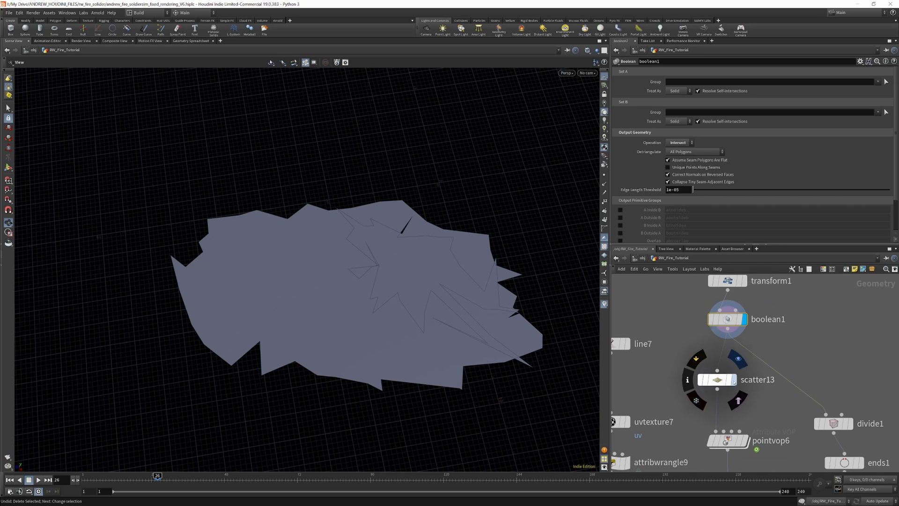
Display the scatter13 points and the divide1 surface in the viewport.
{"action": "left_click", "coordinate": [734, 379]}
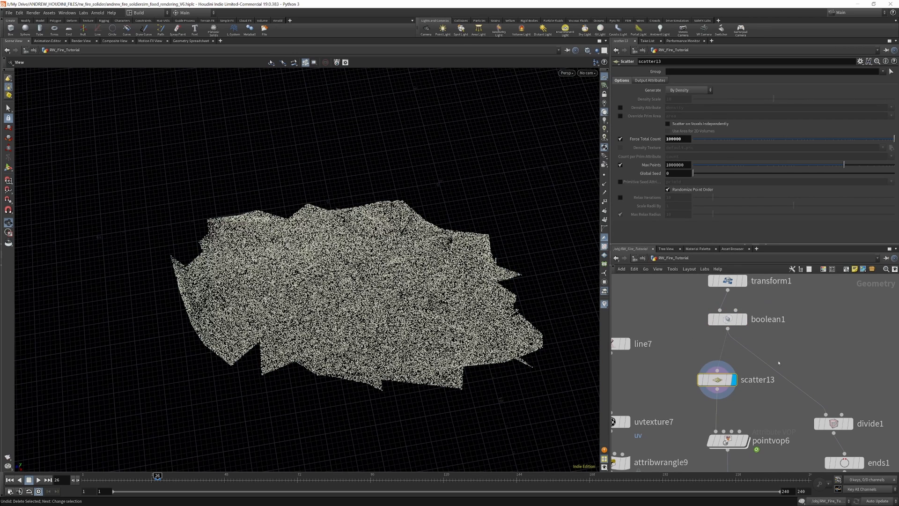
{"action": "left_click", "coordinate": [853, 425]}
{"action": "left_click", "coordinate": [707, 300]}
{"action": "left_click", "coordinate": [707, 300]}
{"action": "scroll", "coordinate": [791, 366], "scroll_direction": "down", "scroll_amount": 5}
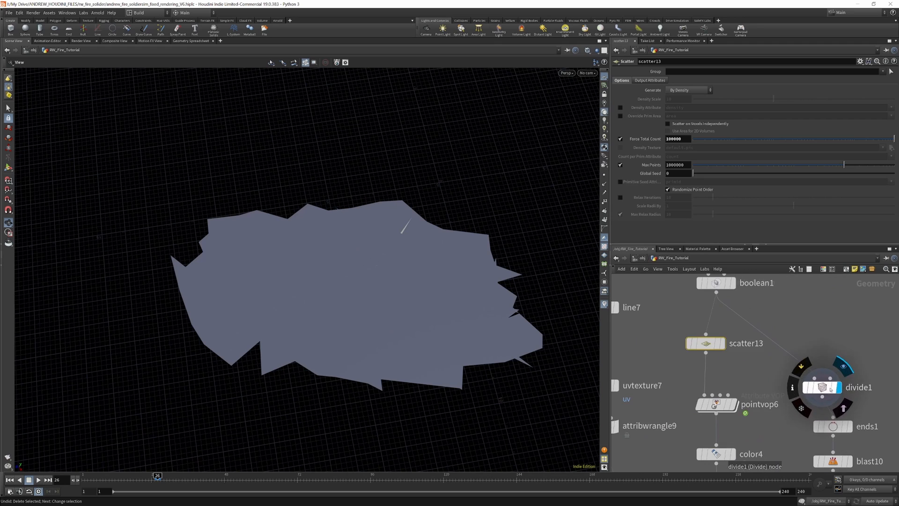
Display the ends1 outline and show the node's parameters.
{"action": "scroll", "coordinate": [792, 361], "scroll_direction": "up", "scroll_amount": 3}
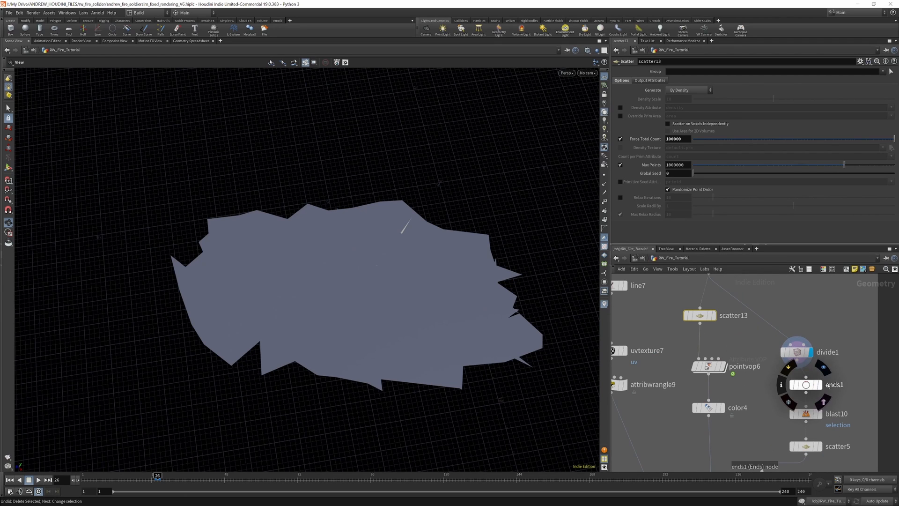
{"action": "left_click", "coordinate": [823, 367]}
{"action": "left_click", "coordinate": [812, 384]}
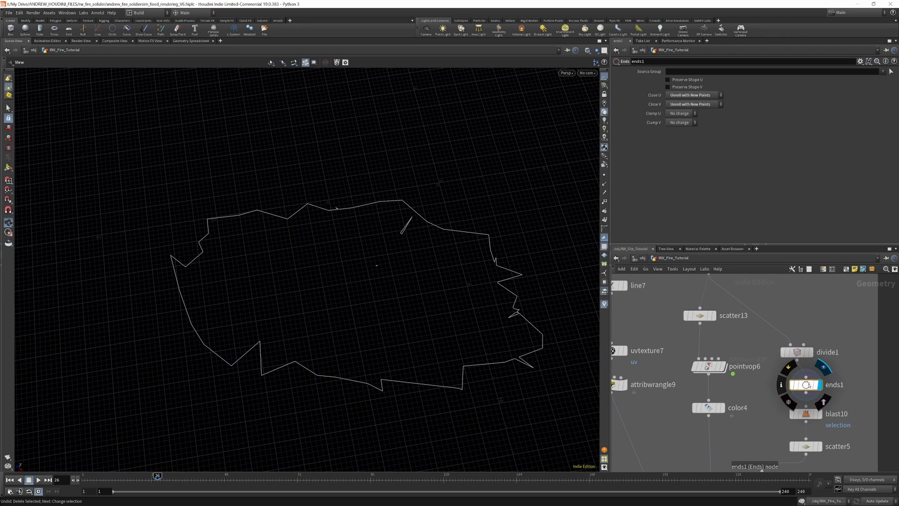
{"action": "left_click_drag", "start_coordinate": [353, 245], "coordinate": [359, 208], "text": "alt"}
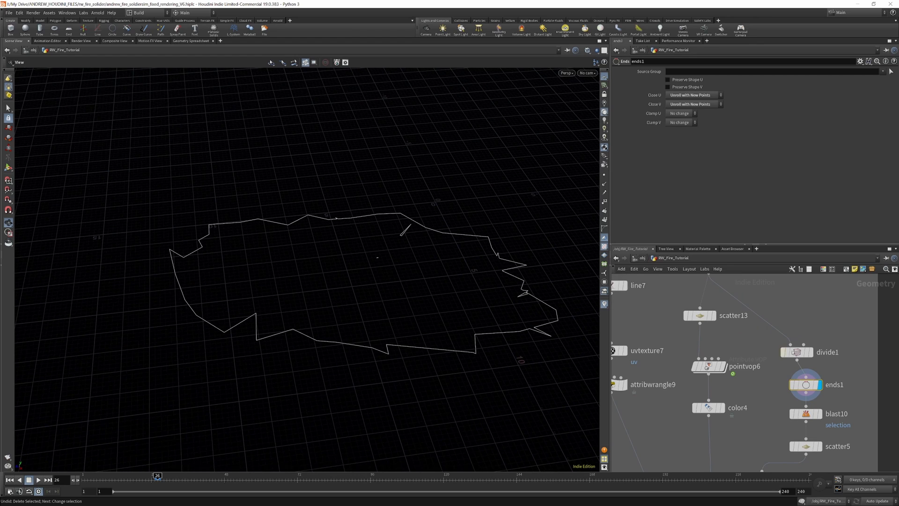
{"action": "scroll", "coordinate": [766, 353], "scroll_direction": "down", "scroll_amount": 3}
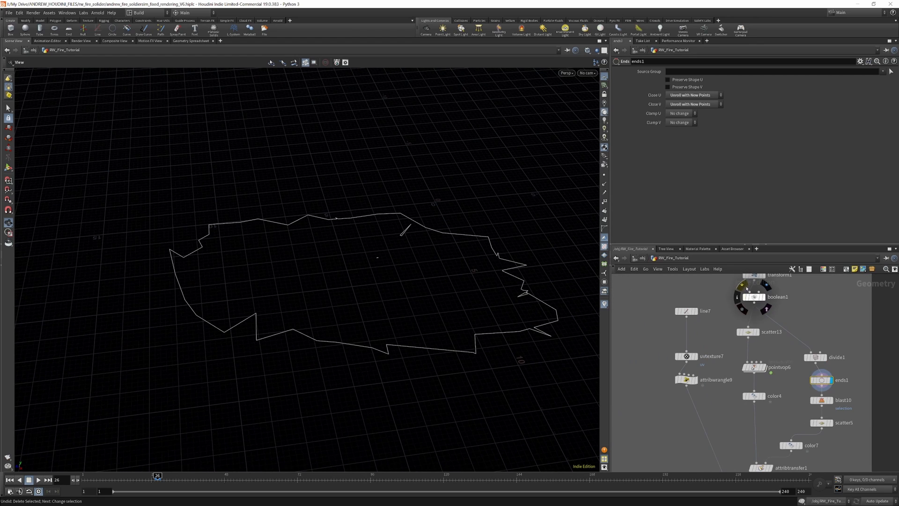
Trace the edge branch by displaying the outputs of blast10, scatter5 and color7 in order.
{"action": "left_click", "coordinate": [743, 285]}
{"action": "left_click", "coordinate": [743, 287]}
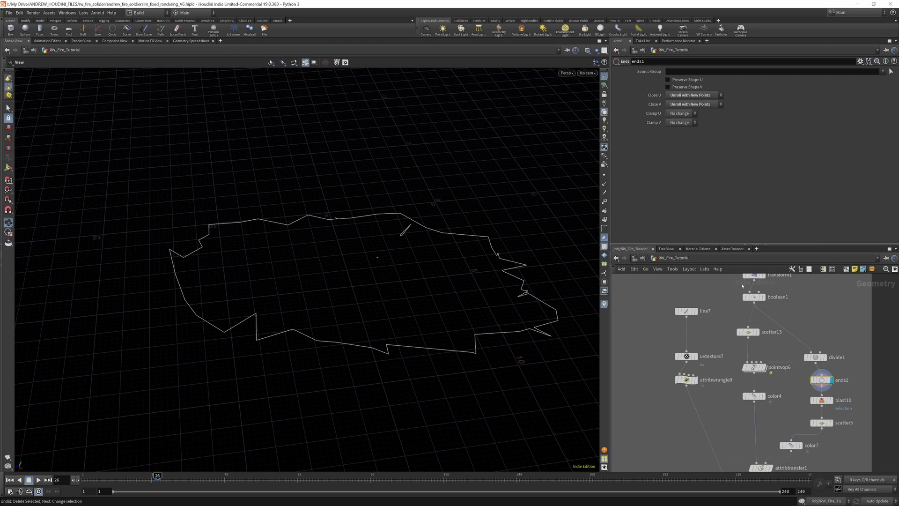
{"action": "scroll", "coordinate": [812, 330], "scroll_direction": "up", "scroll_amount": 4}
{"action": "left_click", "coordinate": [824, 369]}
{"action": "scroll", "coordinate": [791, 389], "scroll_direction": "down", "scroll_amount": 3}
{"action": "scroll", "coordinate": [796, 384], "scroll_direction": "up", "scroll_amount": 4}
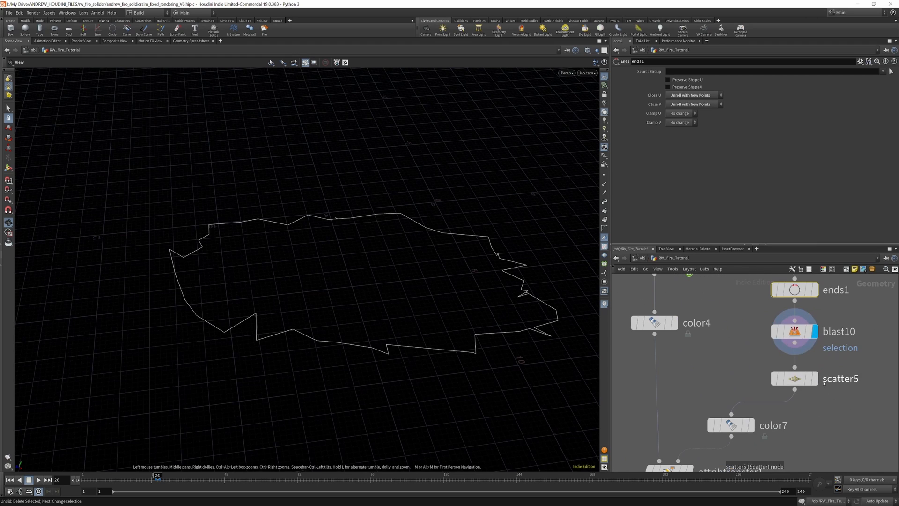
{"action": "left_click", "coordinate": [815, 378]}
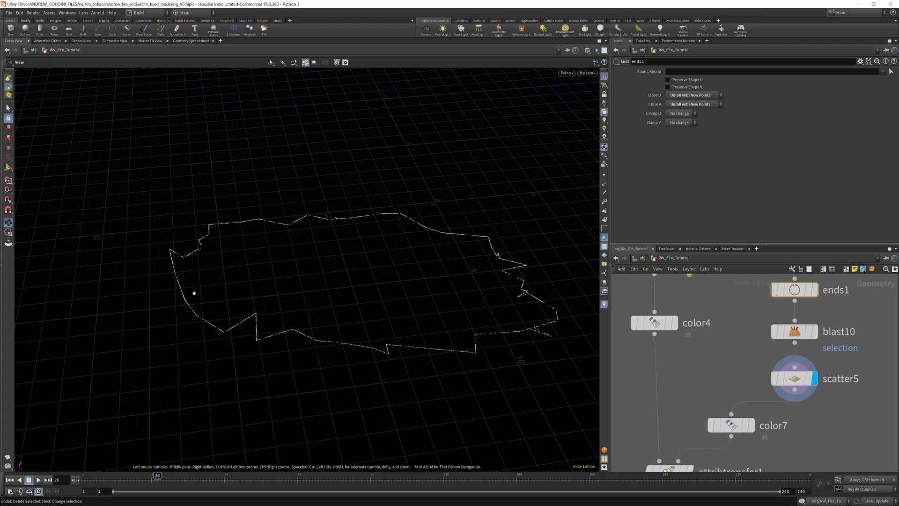
{"action": "left_click", "coordinate": [752, 427]}
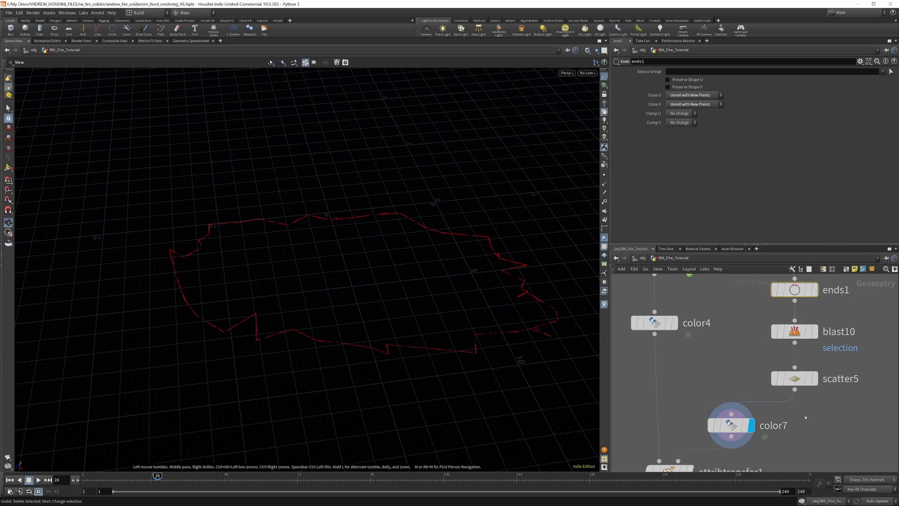
Display the main branch at scatter13 and pointvop6, and open the VEX network inside pointvop6.
{"action": "scroll", "coordinate": [798, 417], "scroll_direction": "down", "scroll_amount": 4}
{"action": "scroll", "coordinate": [740, 376], "scroll_direction": "up", "scroll_amount": 3}
{"action": "scroll", "coordinate": [735, 356], "scroll_direction": "down", "scroll_amount": 3}
{"action": "scroll", "coordinate": [721, 312], "scroll_direction": "up", "scroll_amount": 4}
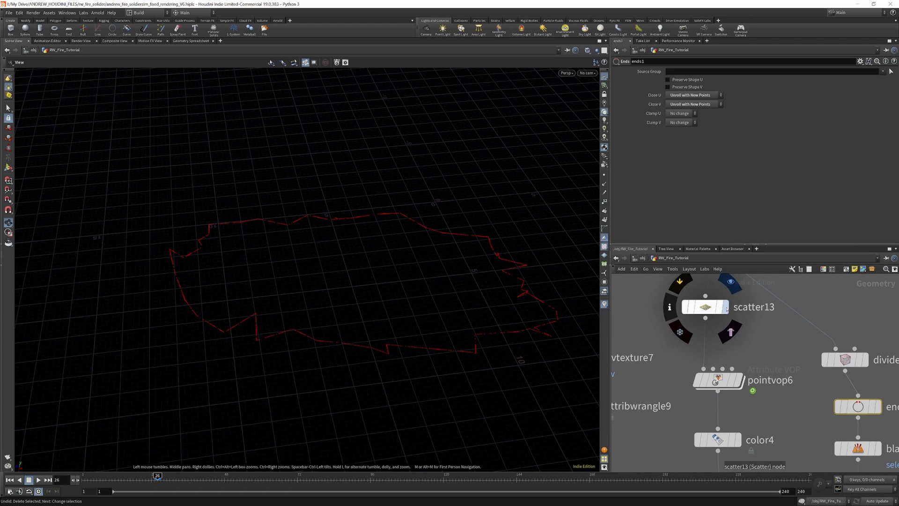
{"action": "left_click", "coordinate": [726, 307]}
{"action": "scroll", "coordinate": [726, 307], "scroll_direction": "down", "scroll_amount": 3}
{"action": "scroll", "coordinate": [702, 342], "scroll_direction": "up", "scroll_amount": 3}
{"action": "left_click", "coordinate": [706, 354]}
{"action": "double_click", "coordinate": [691, 352]}
Examine the pointvop6 VEX network from the curl noise and fit nodes through to the pscale bind output.
{"action": "scroll", "coordinate": [694, 362], "scroll_direction": "up", "scroll_amount": 4}
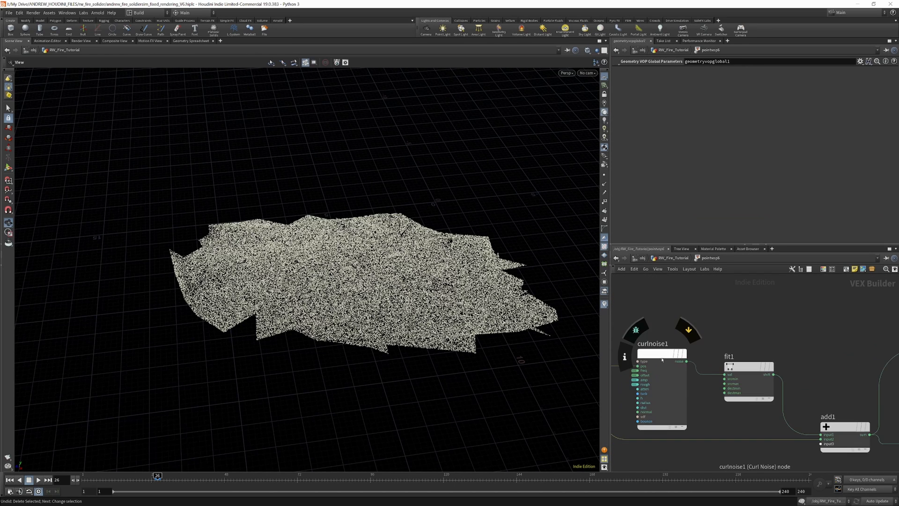
{"action": "scroll", "coordinate": [749, 337], "scroll_direction": "down", "scroll_amount": 5}
{"action": "scroll", "coordinate": [748, 340], "scroll_direction": "up", "scroll_amount": 2}
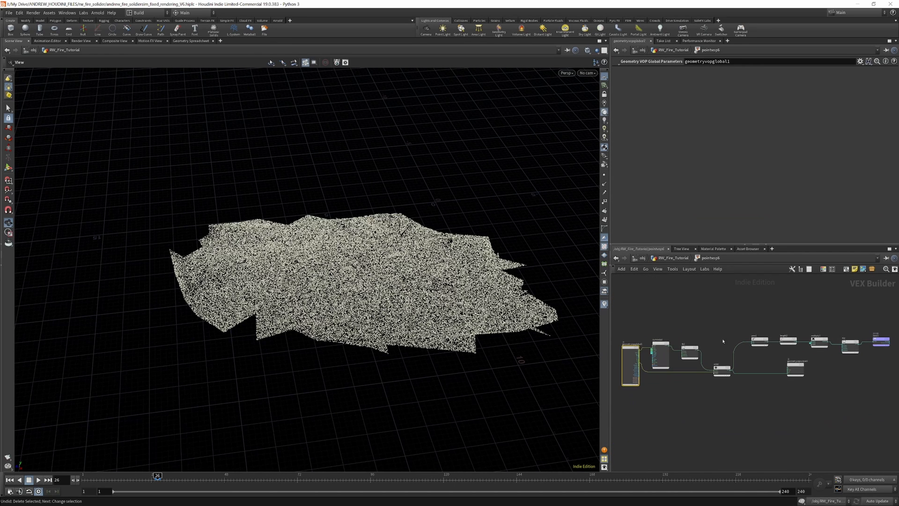
{"action": "scroll", "coordinate": [780, 348], "scroll_direction": "up", "scroll_amount": 3}
{"action": "scroll", "coordinate": [697, 345], "scroll_direction": "down", "scroll_amount": 2}
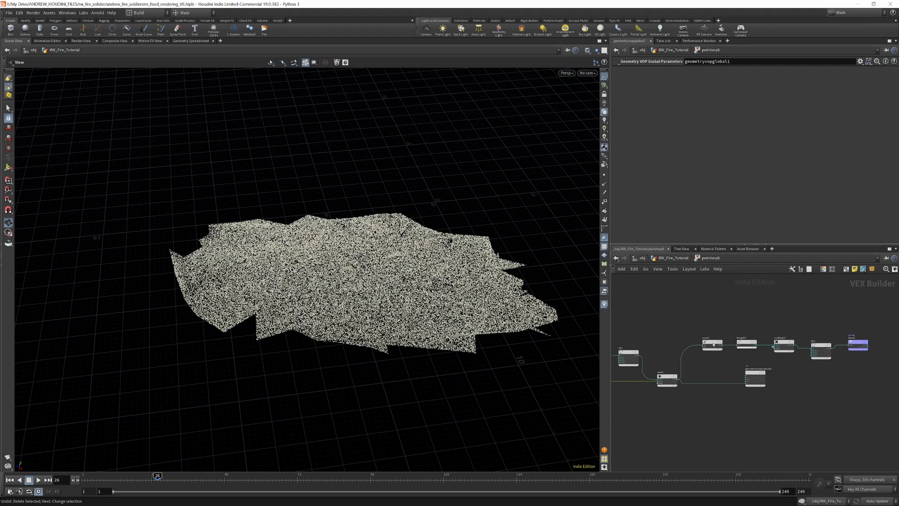
{"action": "scroll", "coordinate": [786, 347], "scroll_direction": "up", "scroll_amount": 3}
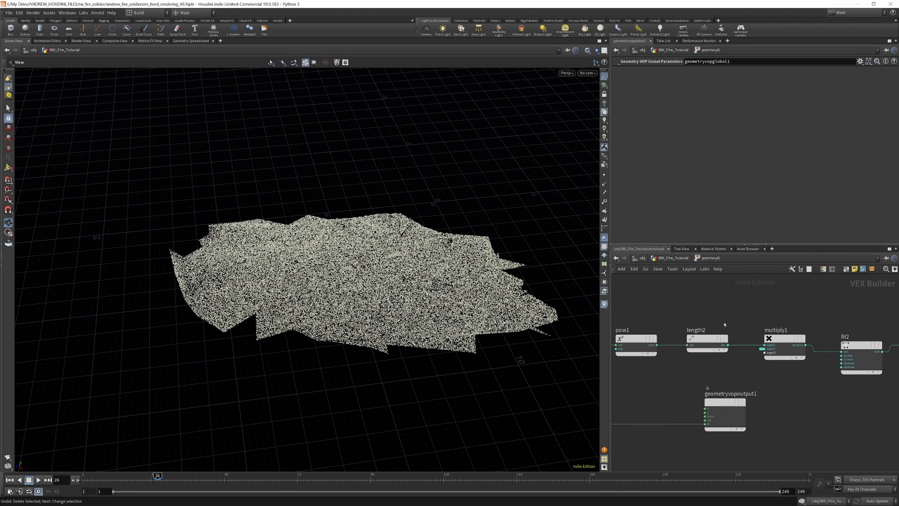
{"action": "scroll", "coordinate": [725, 318], "scroll_direction": "down", "scroll_amount": 2}
{"action": "scroll", "coordinate": [762, 314], "scroll_direction": "up", "scroll_amount": 4}
{"action": "scroll", "coordinate": [762, 313], "scroll_direction": "down", "scroll_amount": 3}
{"action": "scroll", "coordinate": [750, 323], "scroll_direction": "up", "scroll_amount": 4}
{"action": "scroll", "coordinate": [740, 333], "scroll_direction": "down", "scroll_amount": 3}
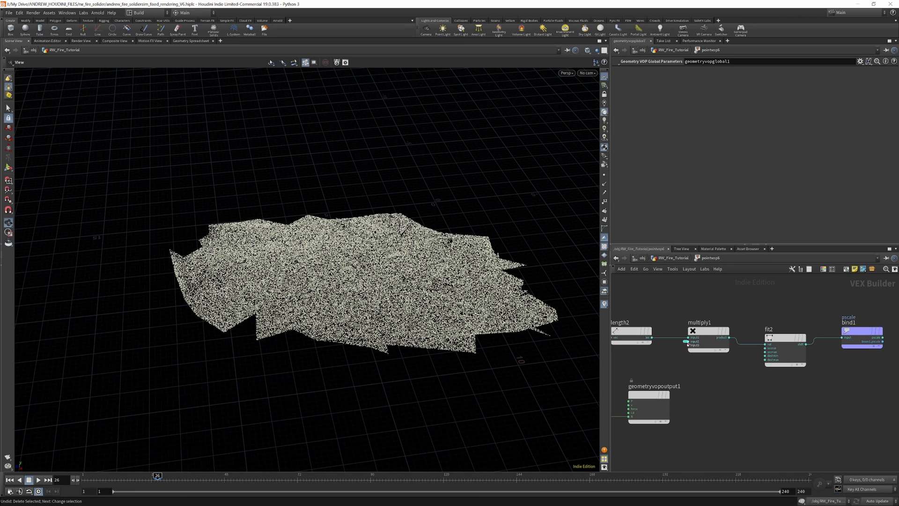
{"action": "middle_click_drag", "start_coordinate": [717, 347], "coordinate": [812, 322]}
{"action": "scroll", "coordinate": [813, 323], "scroll_direction": "down", "scroll_amount": 4}
{"action": "scroll", "coordinate": [776, 351], "scroll_direction": "up", "scroll_amount": 7}
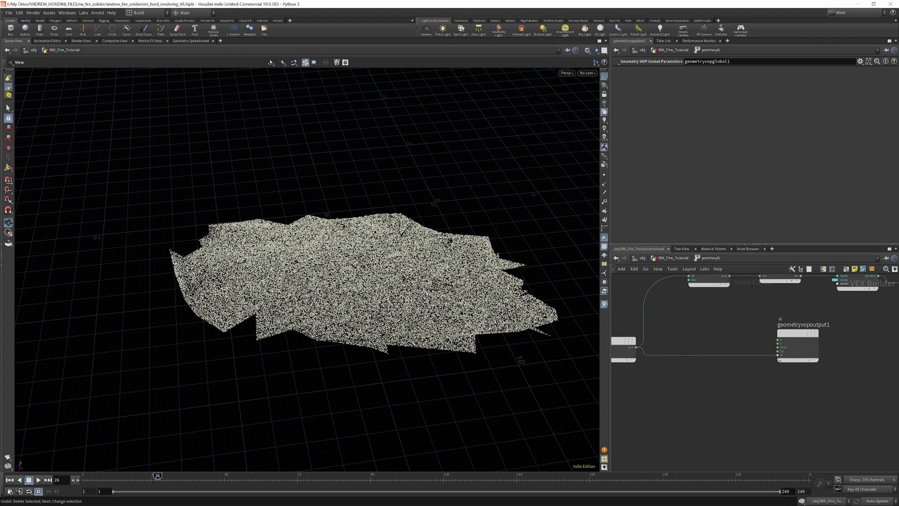
{"action": "scroll", "coordinate": [804, 359], "scroll_direction": "down", "scroll_amount": 4}
{"action": "key", "text": "h"}
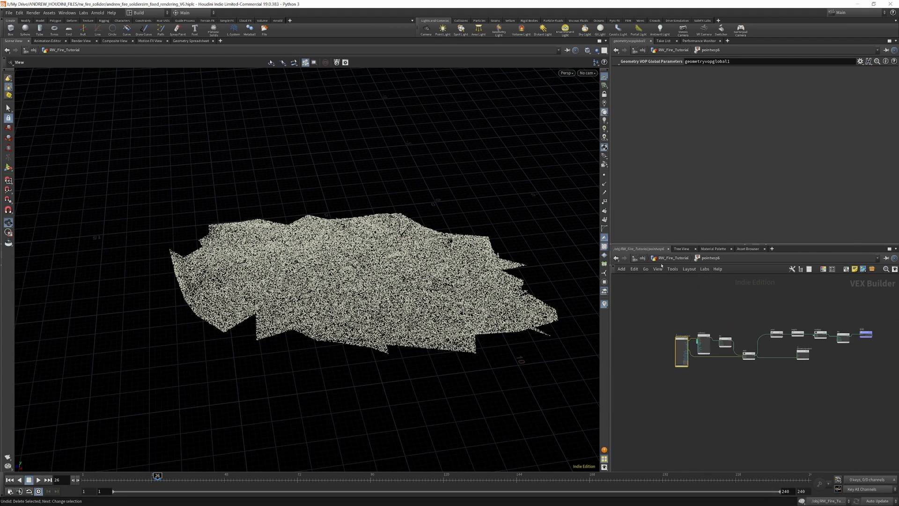
Return to the RW_Fire_Tutorial geometry network and display the copytopoints8 result to inspect it from the side.
{"action": "left_click", "coordinate": [673, 258]}
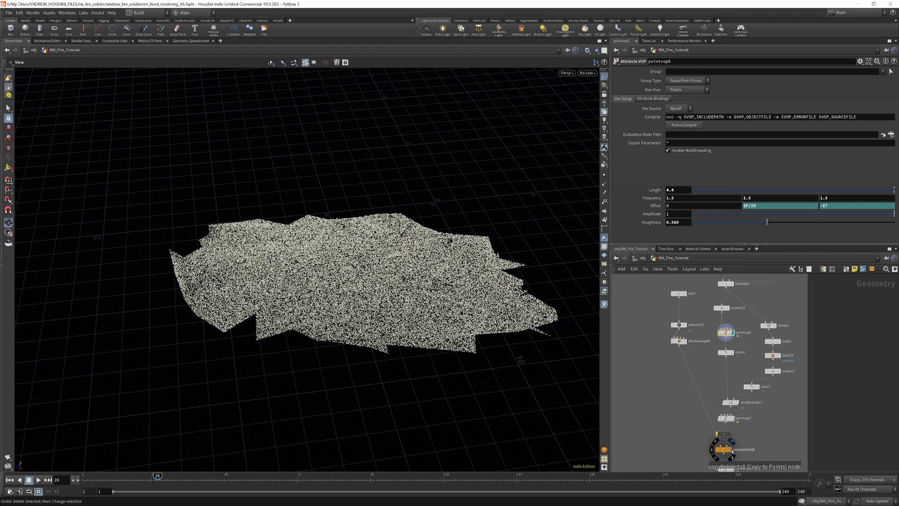
{"action": "left_click", "coordinate": [732, 450]}
{"action": "left_click_drag", "start_coordinate": [401, 285], "coordinate": [312, 313]}
{"action": "right_click_drag", "start_coordinate": [312, 313], "coordinate": [278, 278]}
{"action": "right_click", "coordinate": [265, 281]}
{"action": "left_click", "coordinate": [265, 261]}
{"action": "left_click_drag", "start_coordinate": [278, 278], "coordinate": [235, 270]}
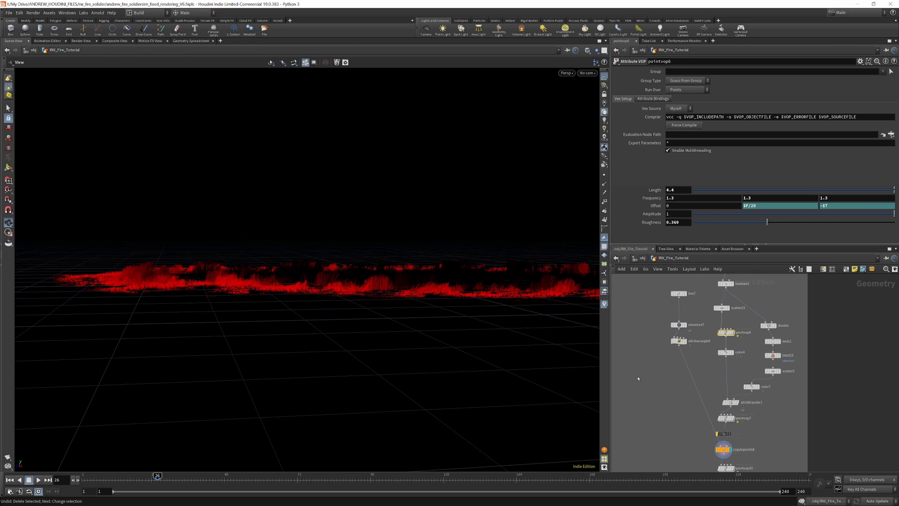
Inspect the line7 branch, including uvtexture7 and the VEX expression in attribwrangle9.
{"action": "scroll", "coordinate": [687, 385], "scroll_direction": "down", "scroll_amount": 5}
{"action": "scroll", "coordinate": [706, 353], "scroll_direction": "up", "scroll_amount": 7}
{"action": "left_click_drag", "start_coordinate": [637, 303], "coordinate": [660, 343]}
{"action": "left_click", "coordinate": [659, 348]}
{"action": "left_click", "coordinate": [660, 367]}
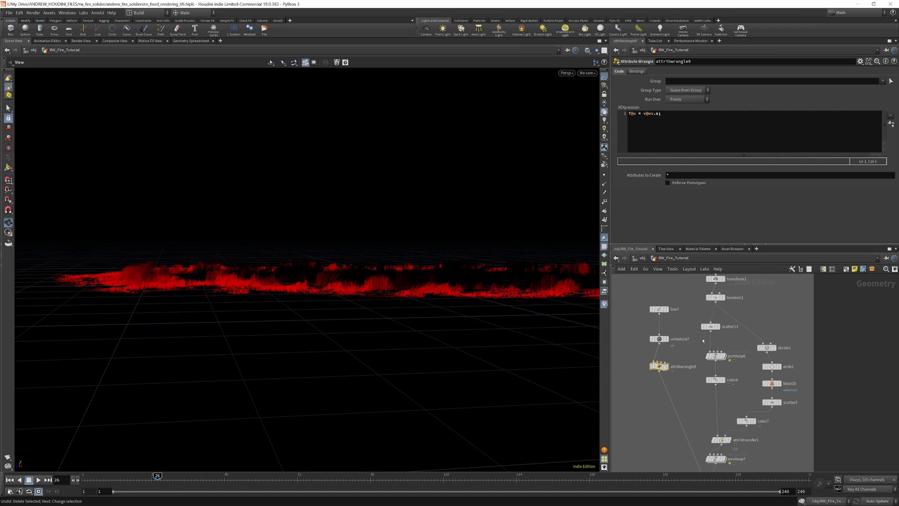
Display the attribtransfer1 result to view the color transferred onto the scattered points.
{"action": "scroll", "coordinate": [702, 343], "scroll_direction": "down", "scroll_amount": 4}
{"action": "scroll", "coordinate": [699, 344], "scroll_direction": "up", "scroll_amount": 5}
{"action": "scroll", "coordinate": [703, 345], "scroll_direction": "down", "scroll_amount": 5}
{"action": "scroll", "coordinate": [720, 364], "scroll_direction": "up", "scroll_amount": 6}
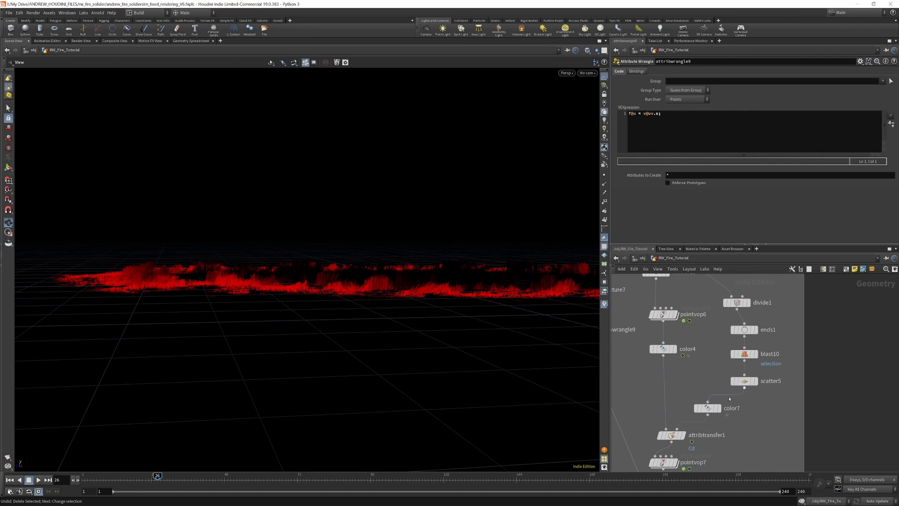
{"action": "scroll", "coordinate": [707, 363], "scroll_direction": "down", "scroll_amount": 4}
{"action": "scroll", "coordinate": [692, 403], "scroll_direction": "up", "scroll_amount": 5}
{"action": "left_click", "coordinate": [698, 389]}
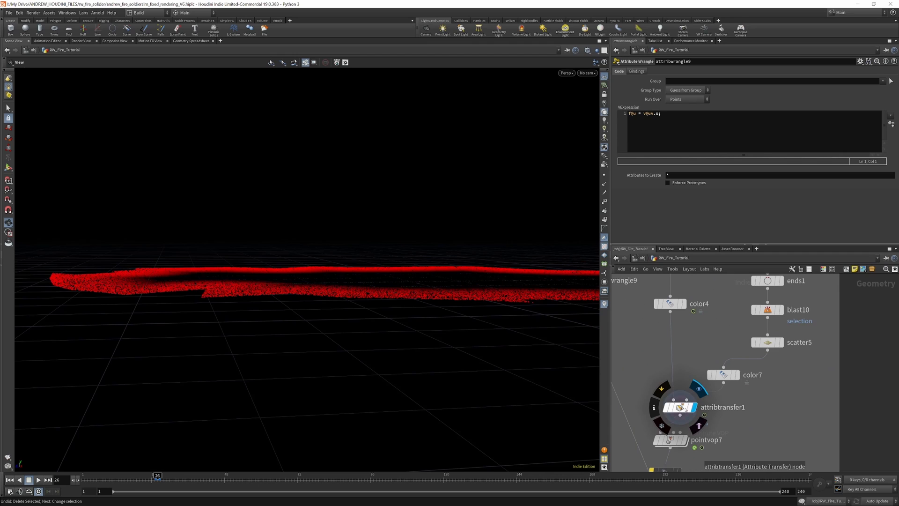
{"action": "left_click", "coordinate": [681, 407]}
Display the pointvop7 output and show the node's parameters.
{"action": "scroll", "coordinate": [683, 407], "scroll_direction": "down", "scroll_amount": 3}
{"action": "scroll", "coordinate": [685, 403], "scroll_direction": "up", "scroll_amount": 3}
{"action": "left_click", "coordinate": [684, 403]}
{"action": "left_click", "coordinate": [675, 402]}
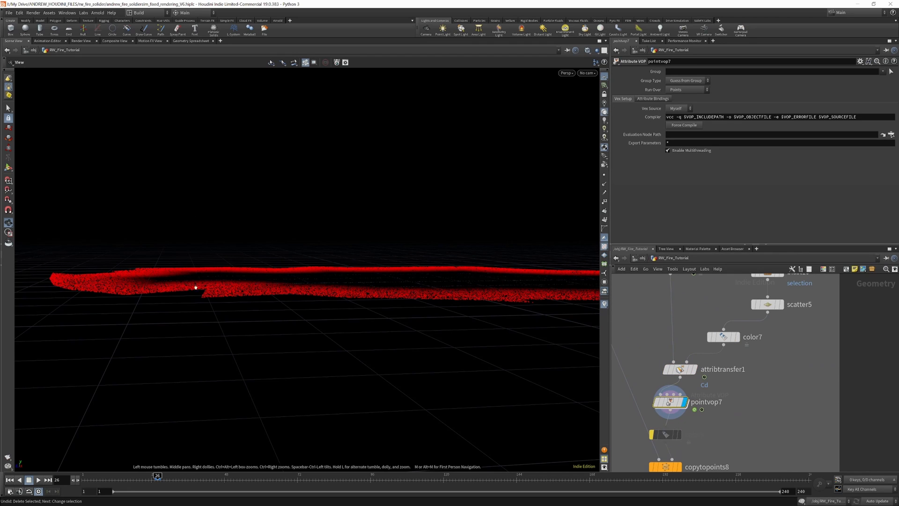
Display copytopoints8 again to inspect the line heights along the burning edge.
{"action": "scroll", "coordinate": [666, 419], "scroll_direction": "down", "scroll_amount": 2}
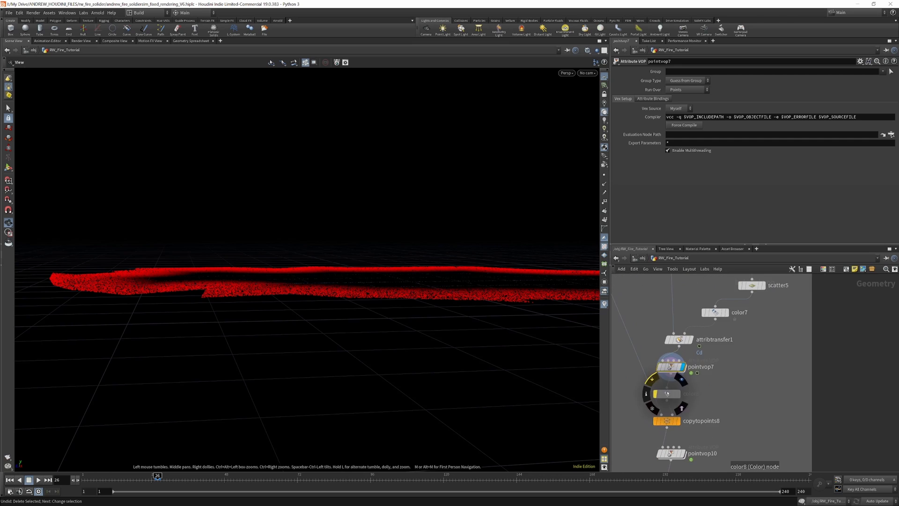
{"action": "left_click", "coordinate": [678, 420]}
{"action": "left_click_drag", "start_coordinate": [281, 257], "coordinate": [313, 267]}
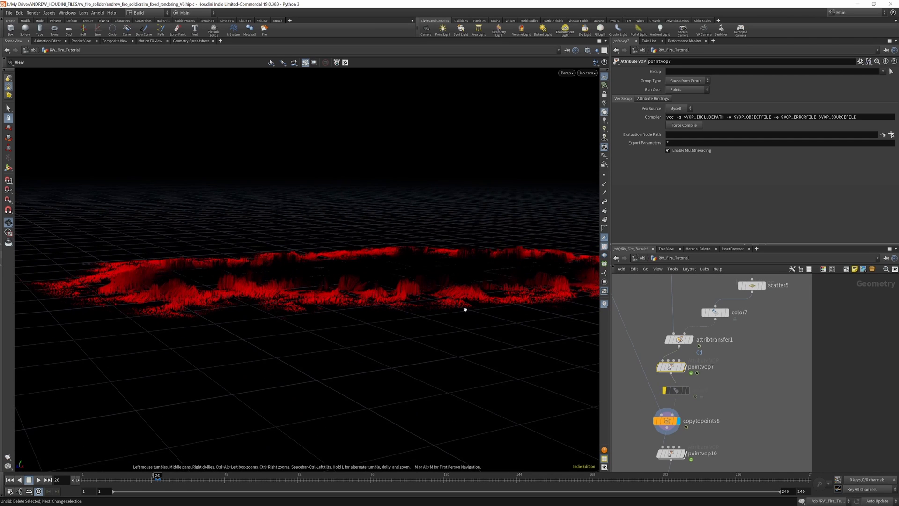
{"action": "scroll", "coordinate": [681, 361], "scroll_direction": "up", "scroll_amount": 3}
{"action": "left_click_drag", "start_coordinate": [377, 243], "coordinate": [360, 262]}
Open the pointvop7 VEX network and move the bind1 and bind2 pscale nodes level with multiply1.
{"action": "double_click", "coordinate": [670, 369]}
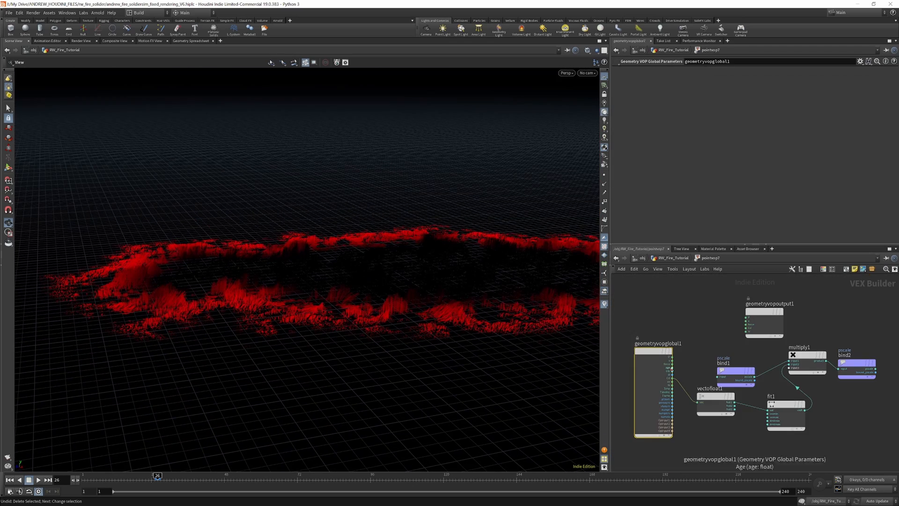
{"action": "left_click_drag", "start_coordinate": [722, 372], "coordinate": [722, 358]}
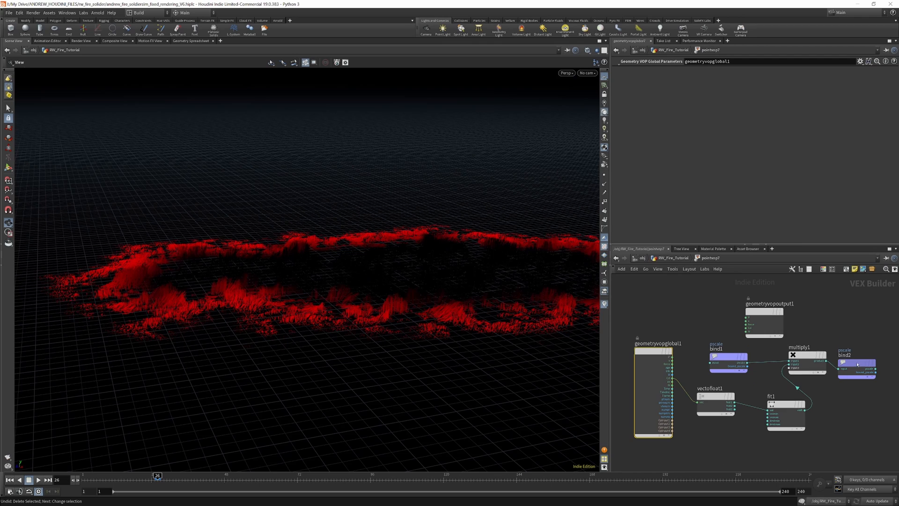
{"action": "left_click_drag", "start_coordinate": [857, 363], "coordinate": [862, 355]}
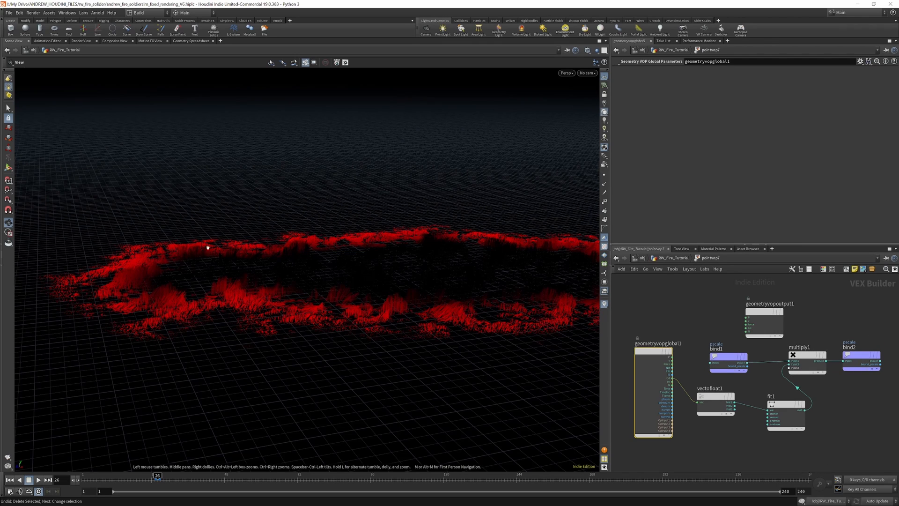
Return to the RW_Fire_Tutorial geometry network, display pointvop10 and open its VEX network.
{"action": "left_click", "coordinate": [671, 259]}
{"action": "scroll", "coordinate": [719, 367], "scroll_direction": "down", "scroll_amount": 5}
{"action": "scroll", "coordinate": [717, 380], "scroll_direction": "up", "scroll_amount": 4}
{"action": "scroll", "coordinate": [720, 369], "scroll_direction": "down", "scroll_amount": 5}
{"action": "scroll", "coordinate": [702, 361], "scroll_direction": "up", "scroll_amount": 6}
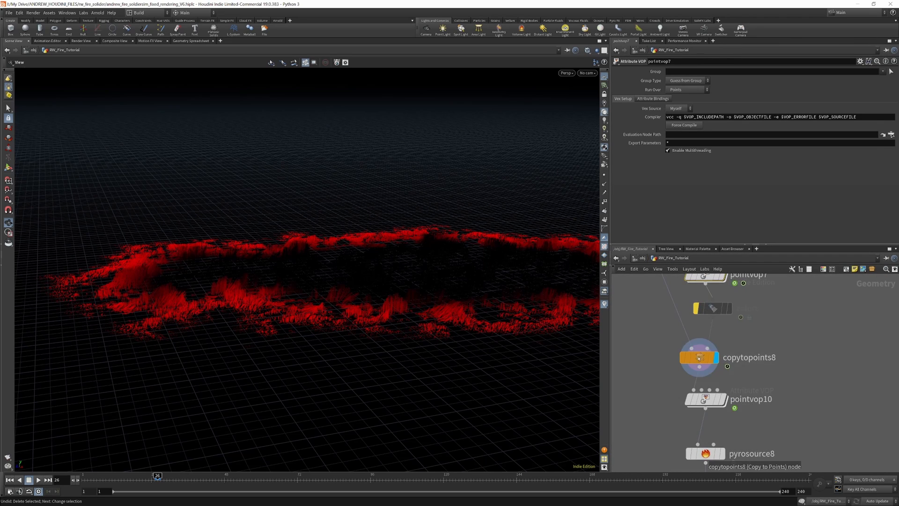
{"action": "scroll", "coordinate": [700, 358], "scroll_direction": "down", "scroll_amount": 5}
{"action": "scroll", "coordinate": [710, 376], "scroll_direction": "up", "scroll_amount": 5}
{"action": "left_click_drag", "start_coordinate": [704, 371], "coordinate": [704, 378]}
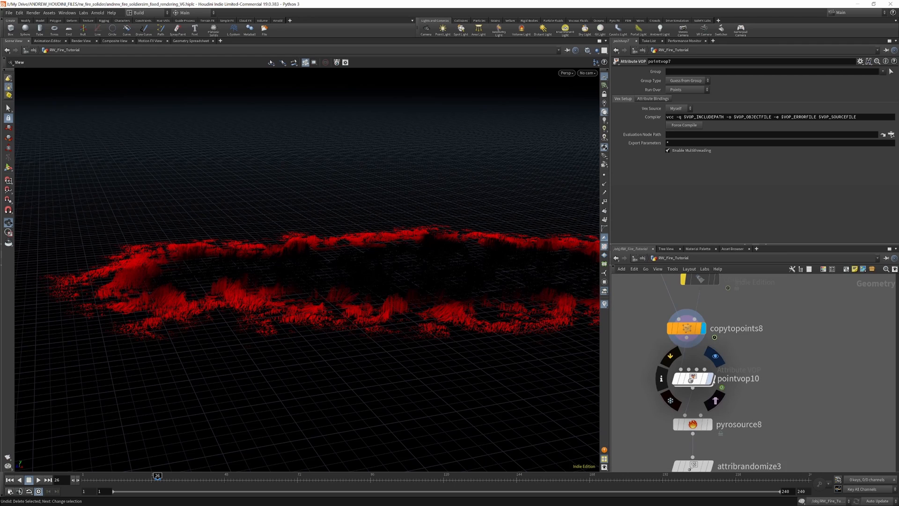
{"action": "double_click", "coordinate": [696, 380]}
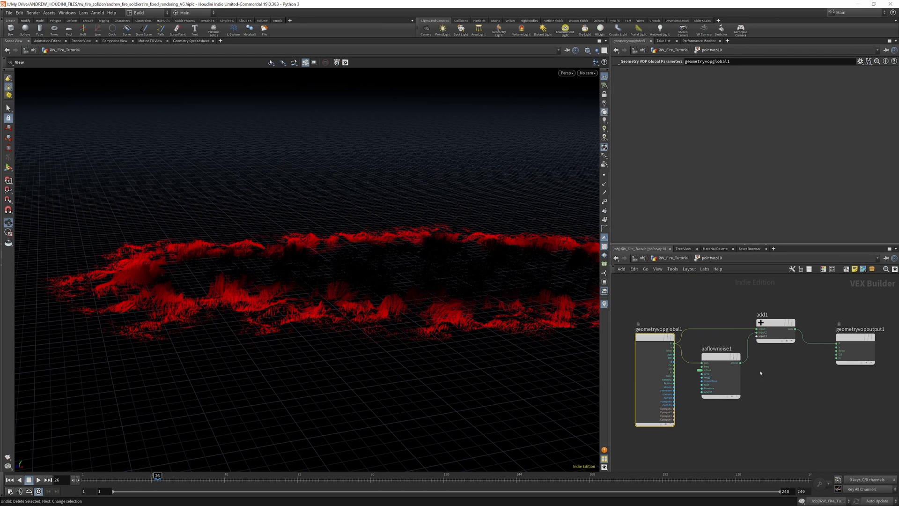
Examine the aaflownoise1 parameters and the noise displacement they give the copied lines.
{"action": "left_click", "coordinate": [719, 367]}
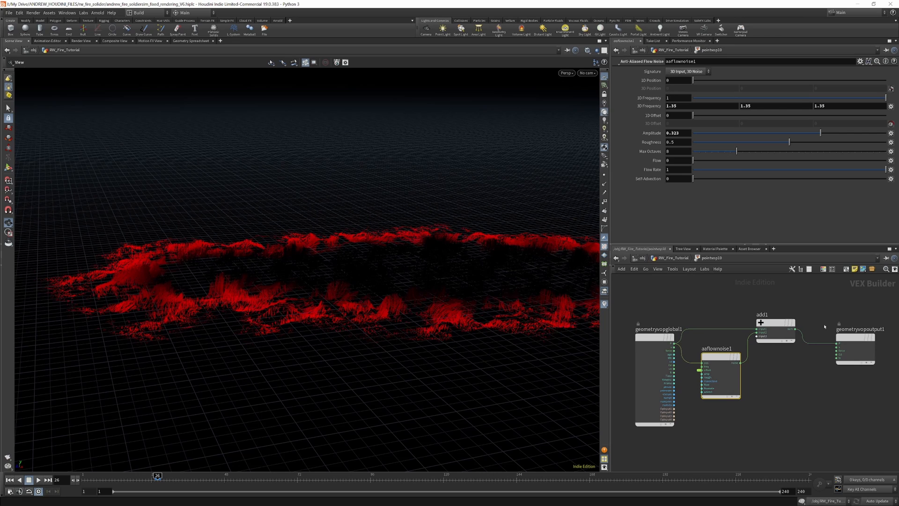
{"action": "scroll", "coordinate": [847, 343], "scroll_direction": "down", "scroll_amount": 2}
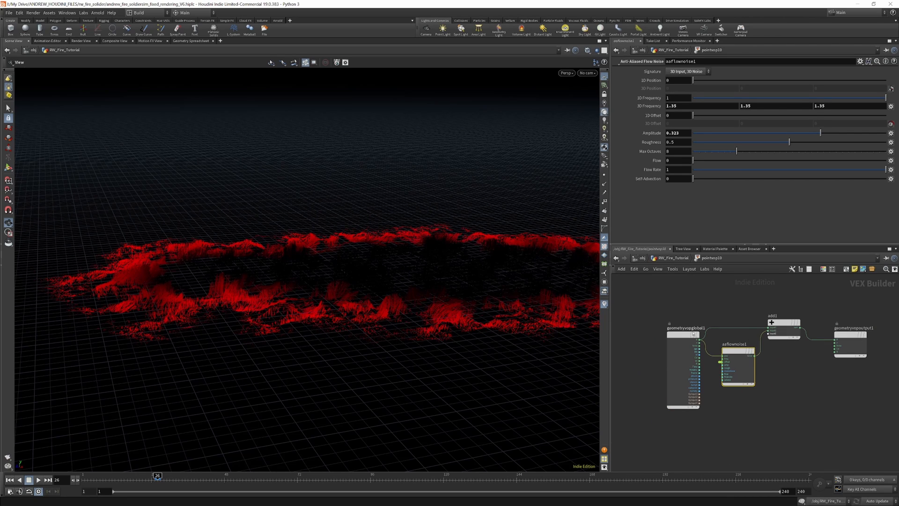
{"action": "left_click_drag", "start_coordinate": [373, 254], "coordinate": [253, 260]}
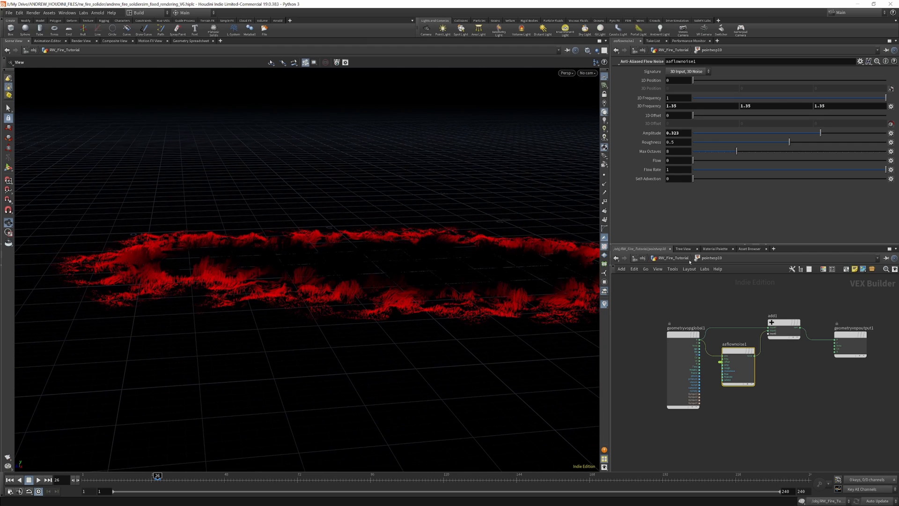
Return to the RW_Fire_Tutorial geometry network, review the pyrosource8 parameters, display that node and inspect its point attributes.
{"action": "left_click", "coordinate": [673, 258]}
{"action": "scroll", "coordinate": [716, 392], "scroll_direction": "up", "scroll_amount": 3}
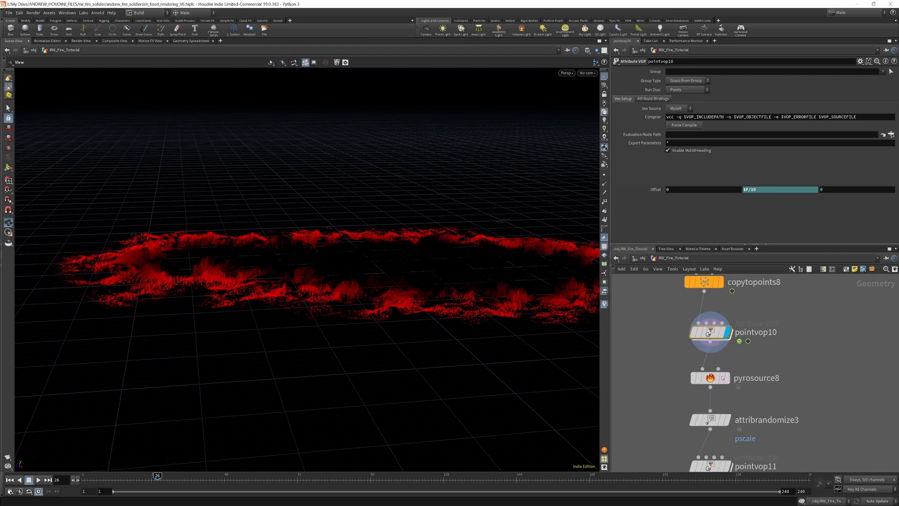
{"action": "left_click", "coordinate": [710, 378]}
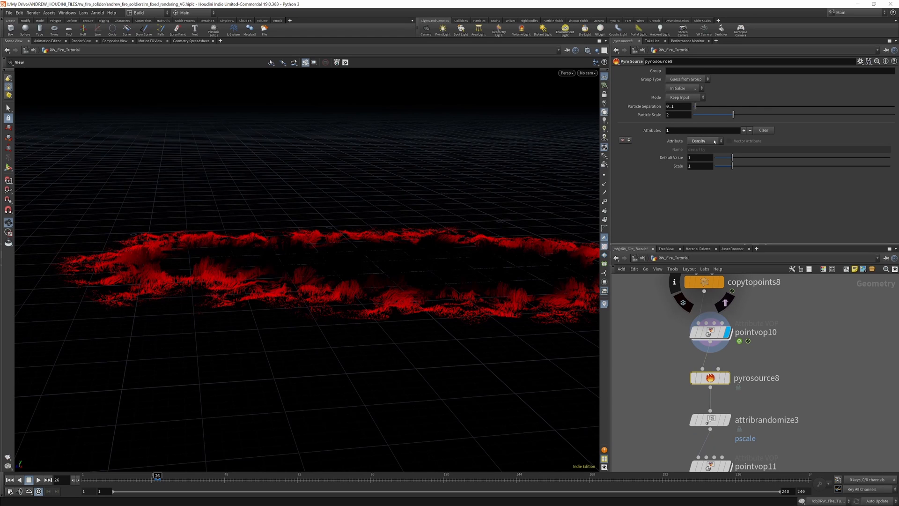
{"action": "left_click", "coordinate": [710, 332]}
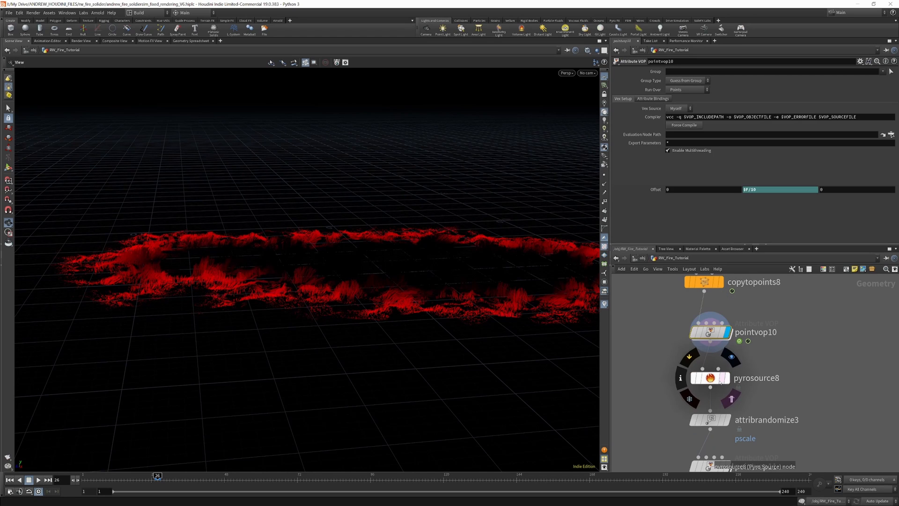
{"action": "mouse_move", "coordinate": [681, 378]}
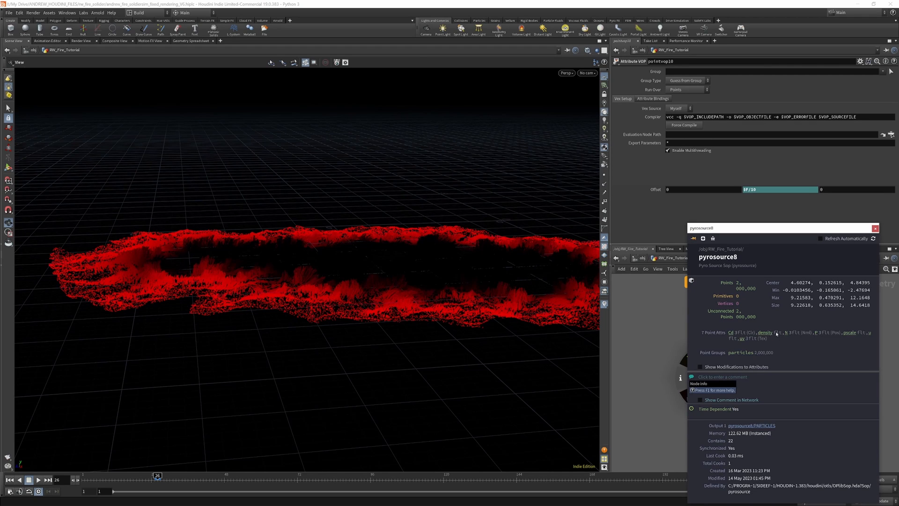
{"action": "left_click", "coordinate": [656, 327]}
{"action": "scroll", "coordinate": [711, 331], "scroll_direction": "down", "scroll_amount": 4}
{"action": "scroll", "coordinate": [715, 370], "scroll_direction": "up", "scroll_amount": 4}
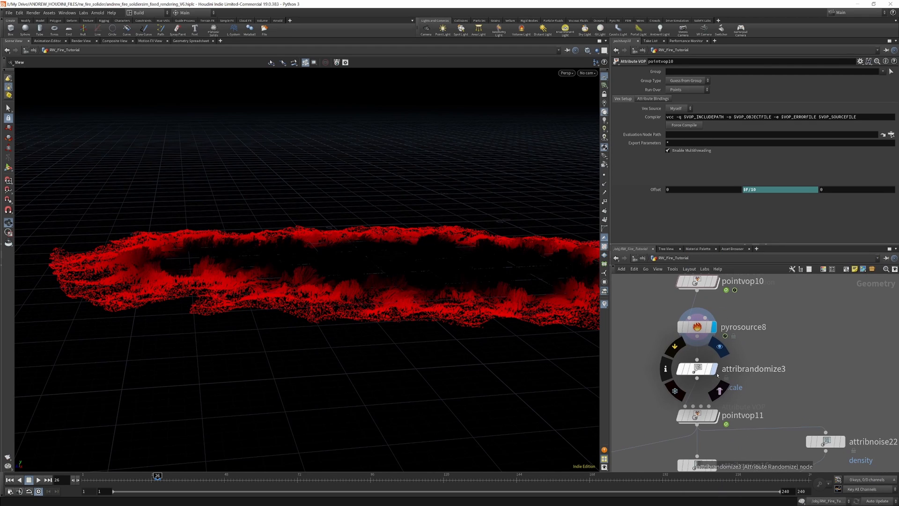
Display attribrandomize3 and examine its custom ramp and the pscale value range it assigns to the points.
{"action": "left_click", "coordinate": [692, 369]}
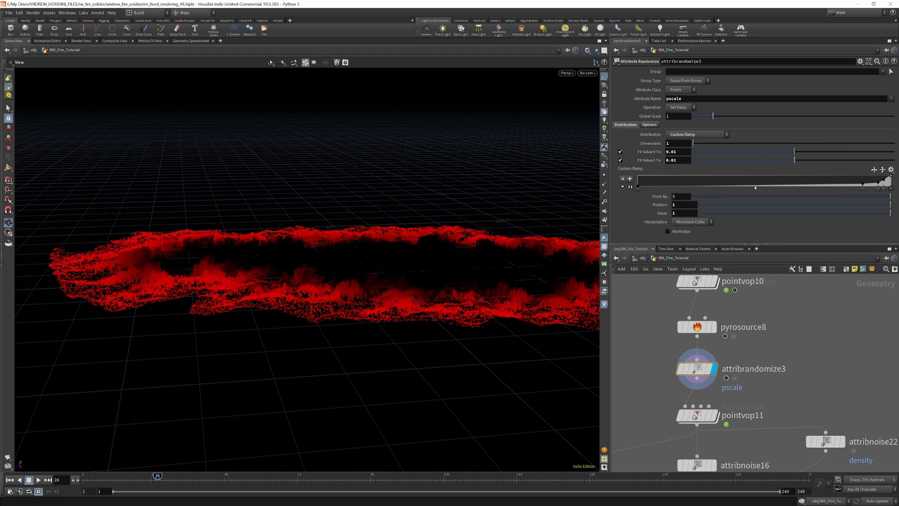
{"action": "mouse_move", "coordinate": [671, 369]}
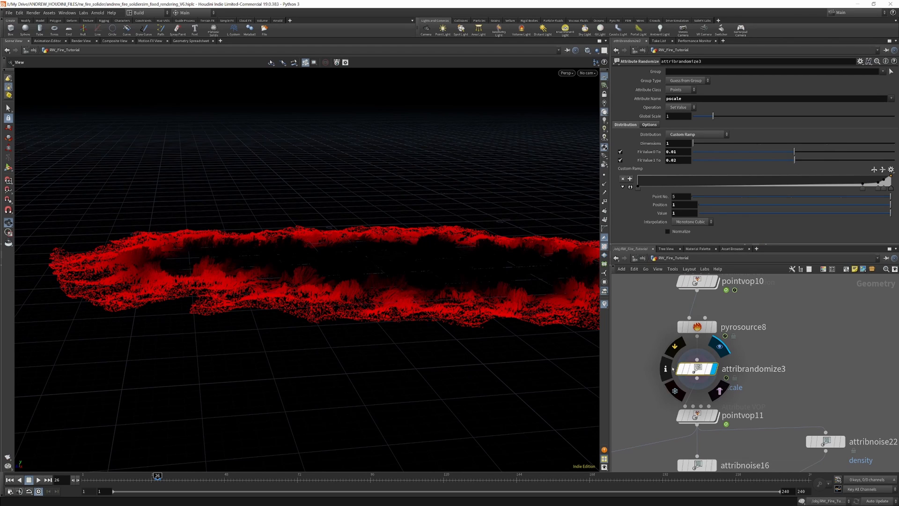
{"action": "scroll", "coordinate": [698, 338], "scroll_direction": "down", "scroll_amount": 3}
{"action": "scroll", "coordinate": [719, 360], "scroll_direction": "up", "scroll_amount": 3}
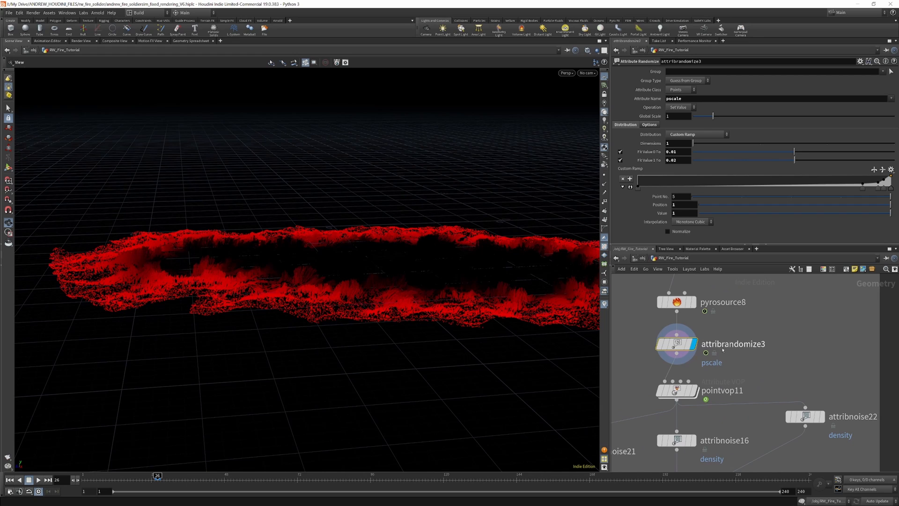
{"action": "scroll", "coordinate": [715, 322], "scroll_direction": "down", "scroll_amount": 3}
{"action": "scroll", "coordinate": [705, 354], "scroll_direction": "up", "scroll_amount": 3}
Display pointvop11, open its VEX network and move the bind2 pscale node level with multiply1.
{"action": "left_click", "coordinate": [708, 333]}
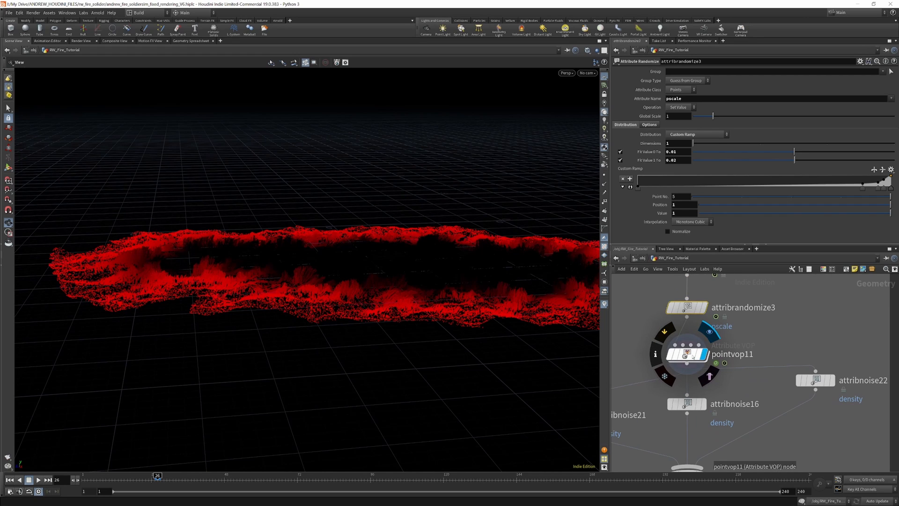
{"action": "double_click", "coordinate": [694, 356]}
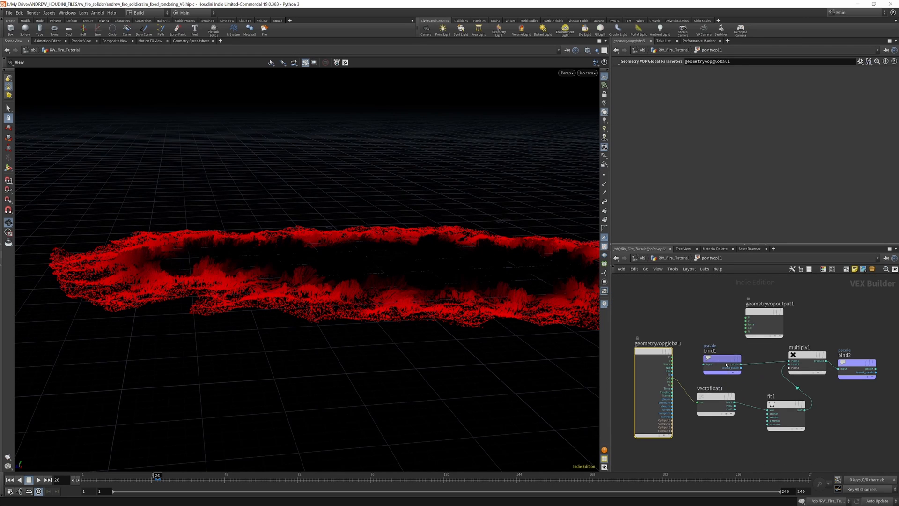
{"action": "mouse_move", "coordinate": [857, 363]}
{"action": "left_mouse_down"}
{"action": "mouse_move", "coordinate": [838, 350]}
{"action": "mouse_move", "coordinate": [860, 351]}
{"action": "left_mouse_up"}
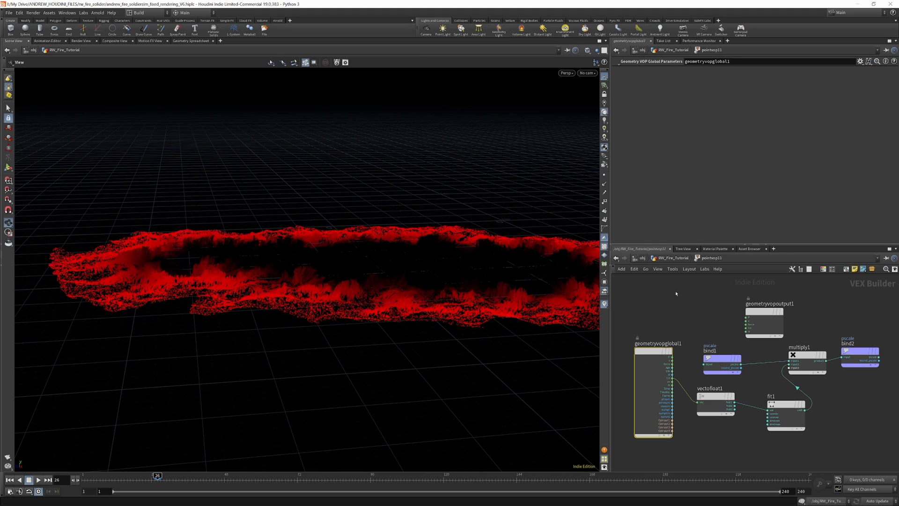
Return to the RW_Fire_Tutorial geometry network and display attribnoise21 with its density noise parameters.
{"action": "left_click", "coordinate": [674, 258]}
{"action": "scroll", "coordinate": [734, 362], "scroll_direction": "down", "scroll_amount": 3}
{"action": "scroll", "coordinate": [734, 362], "scroll_direction": "up", "scroll_amount": 3}
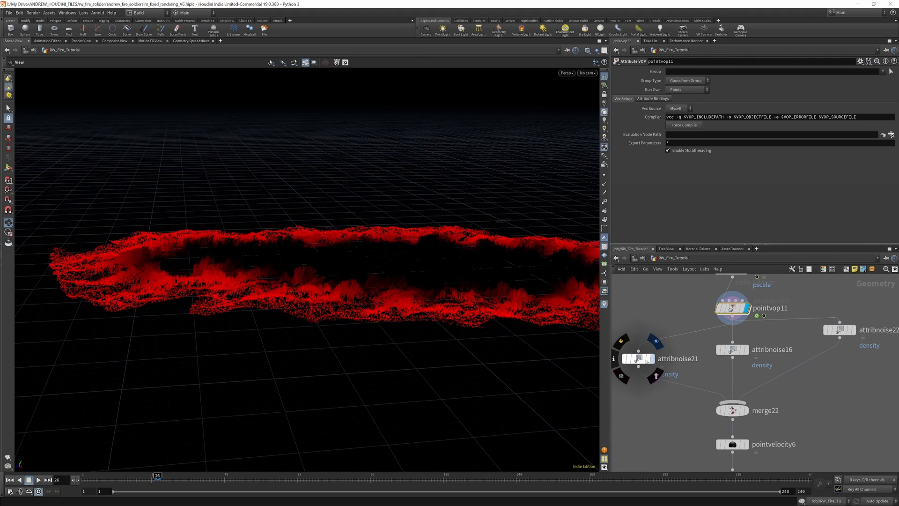
{"action": "left_click", "coordinate": [640, 359]}
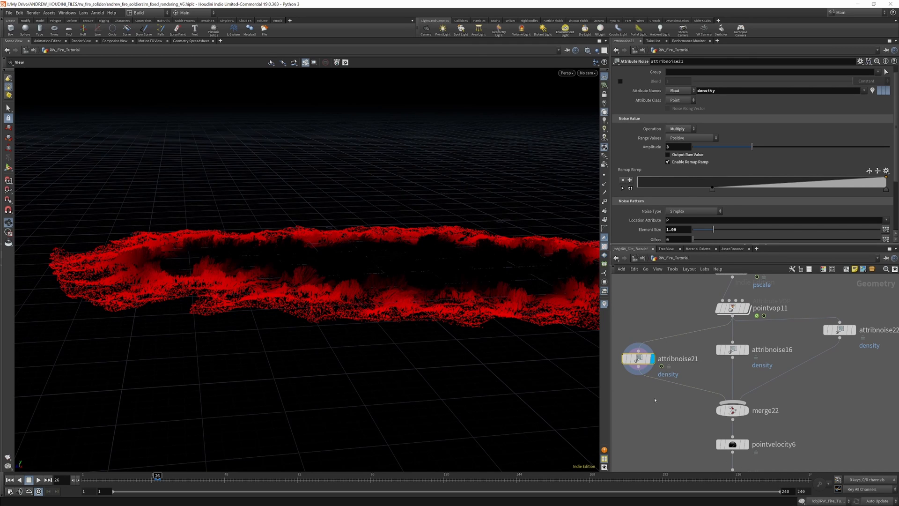
Add a Color node fed by attribnoise21, place it below that node and display it.
{"action": "key", "text": "Tab"}
{"action": "type", "text": "colo"}
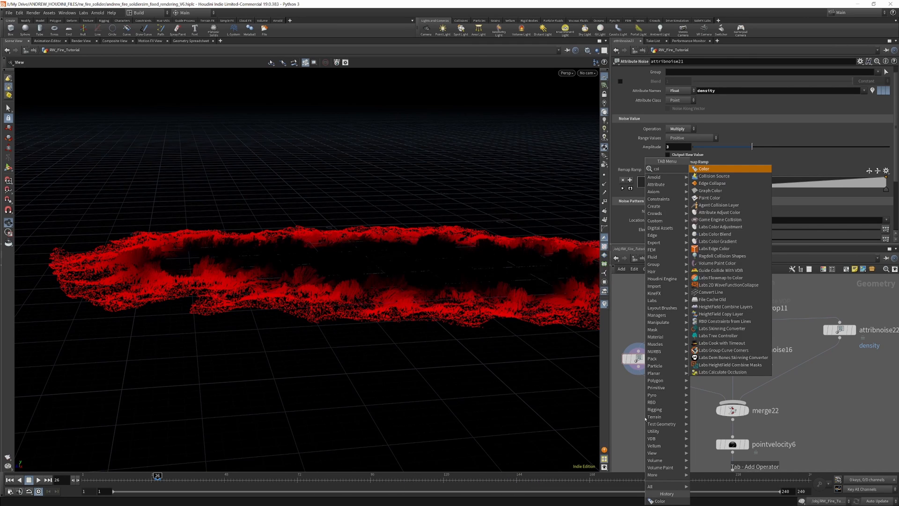
{"action": "left_click", "coordinate": [727, 170]}
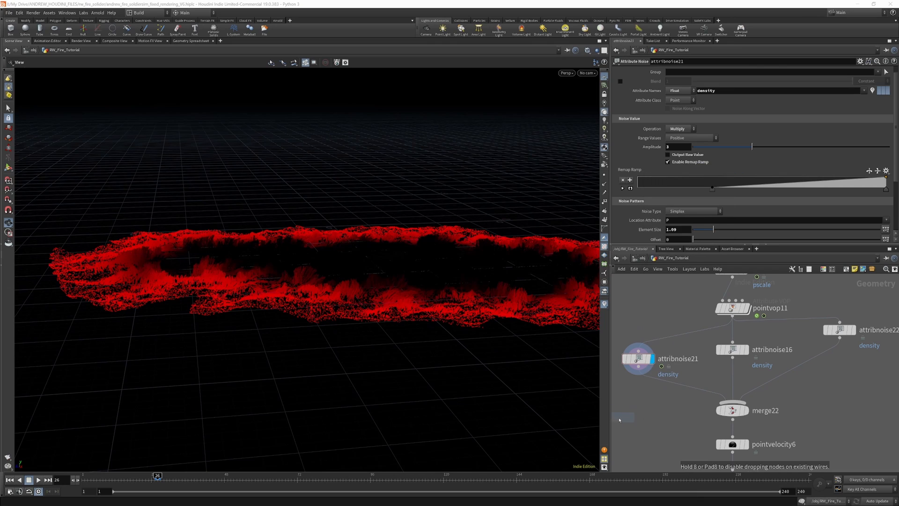
{"action": "left_click", "coordinate": [630, 427]}
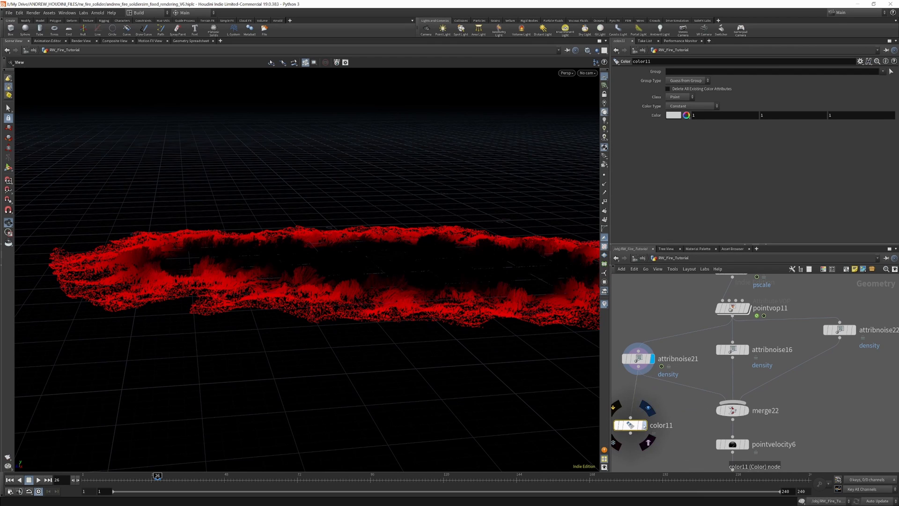
{"action": "left_click", "coordinate": [645, 425]}
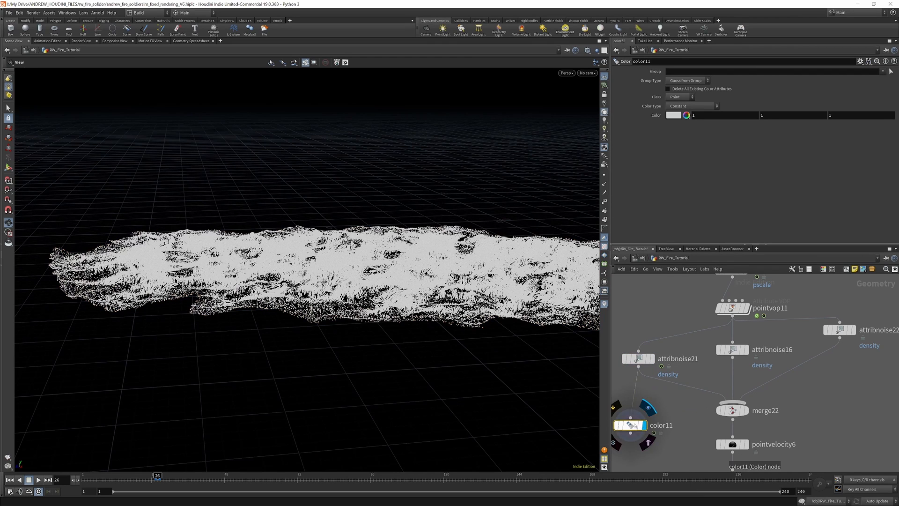
Set color11's color type to Ramp from Attribute and its attribute to density.
{"action": "left_click", "coordinate": [681, 97]}
{"action": "left_click", "coordinate": [685, 104]}
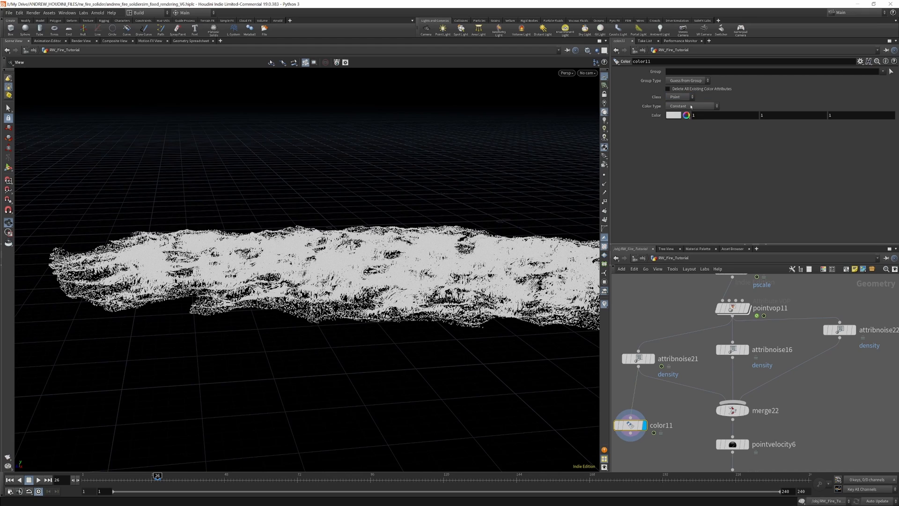
{"action": "left_click", "coordinate": [689, 106]}
{"action": "left_click", "coordinate": [688, 135]}
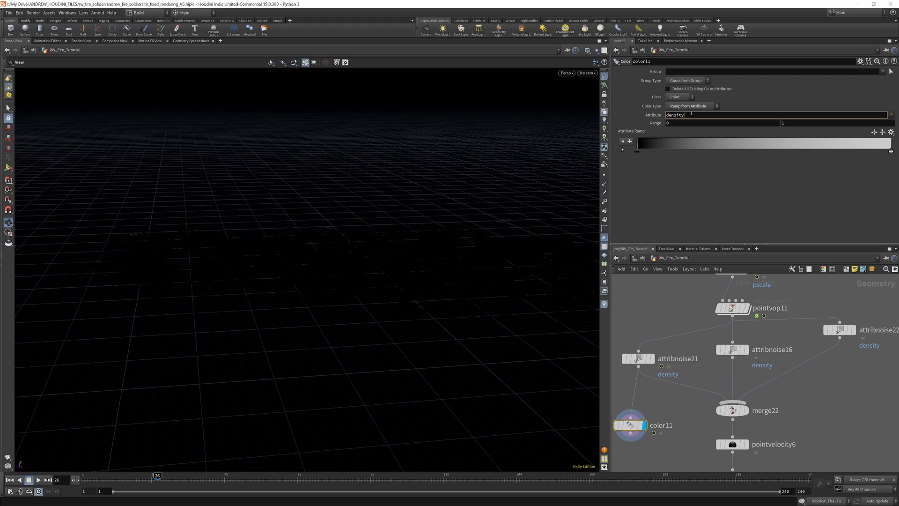
{"action": "left_click", "coordinate": [692, 113]}
{"action": "type", "text": "density"}
{"action": "key", "text": "Return"}
Bypass attribnoise21 and enable it again to compare its effect on the density colors.
{"action": "mouse_move", "coordinate": [637, 358]}
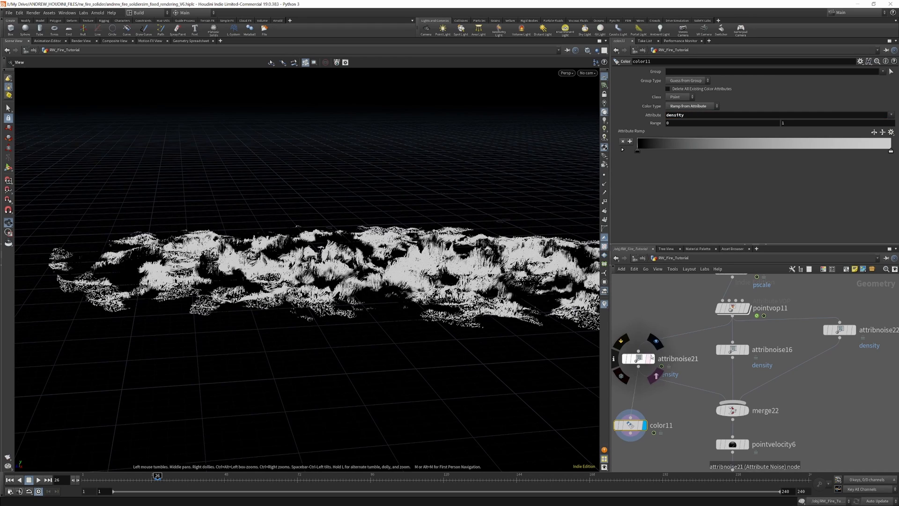
{"action": "left_click", "coordinate": [623, 342]}
{"action": "left_click", "coordinate": [623, 341]}
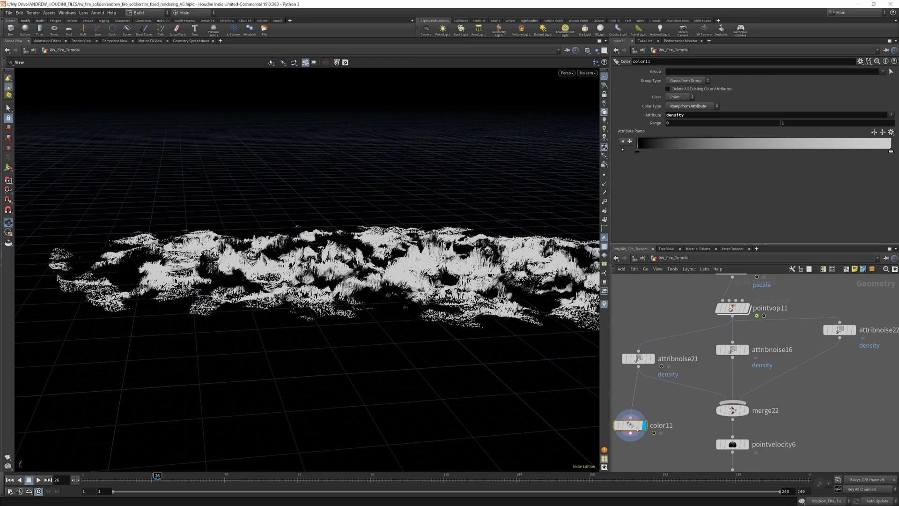
Rewire color11 to attribnoise16 and after that to attribnoise22 to preview each density noise.
{"action": "left_click_drag", "start_coordinate": [388, 224], "coordinate": [345, 238]}
{"action": "left_click_drag", "start_coordinate": [630, 425], "coordinate": [739, 360]}
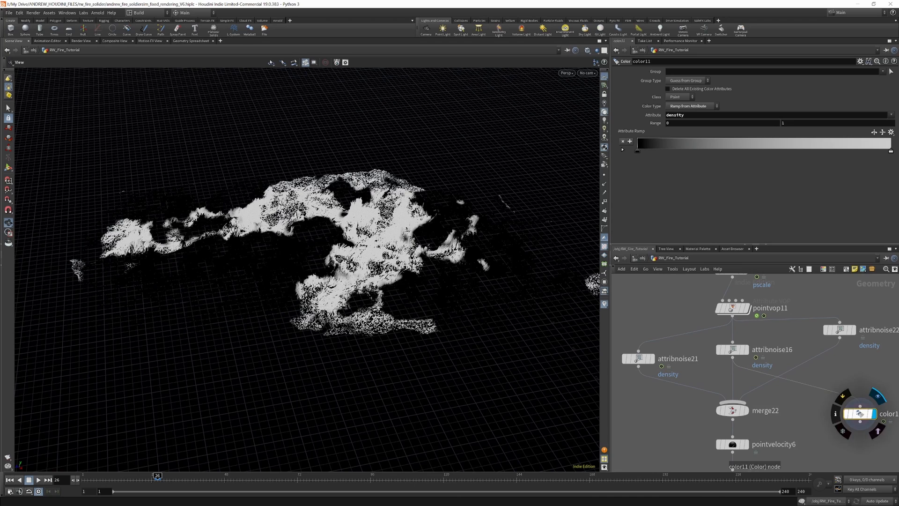
{"action": "left_click_drag", "start_coordinate": [829, 364], "coordinate": [840, 338]}
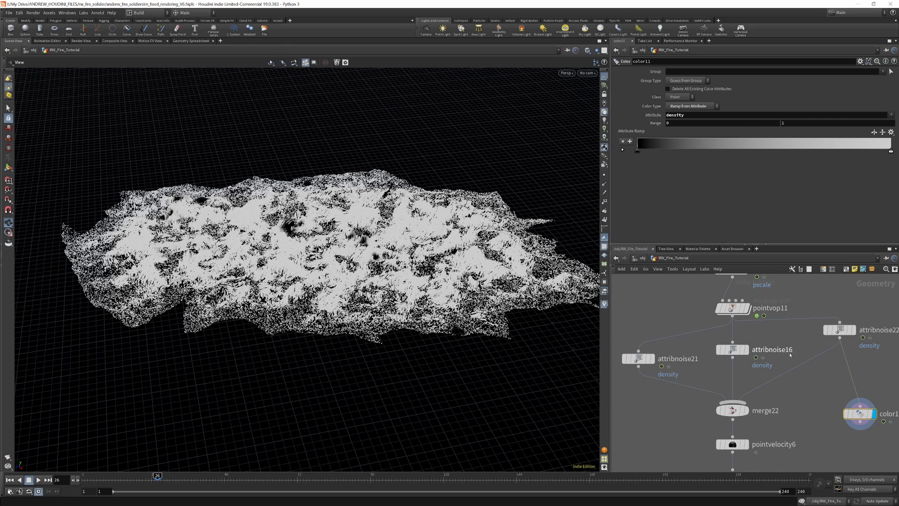
Examine attribnoise16's remap ramp, noise type, element size and the expression driving its offset.
{"action": "left_click", "coordinate": [733, 349]}
{"action": "scroll", "coordinate": [711, 91], "scroll_direction": "down", "scroll_amount": 5}
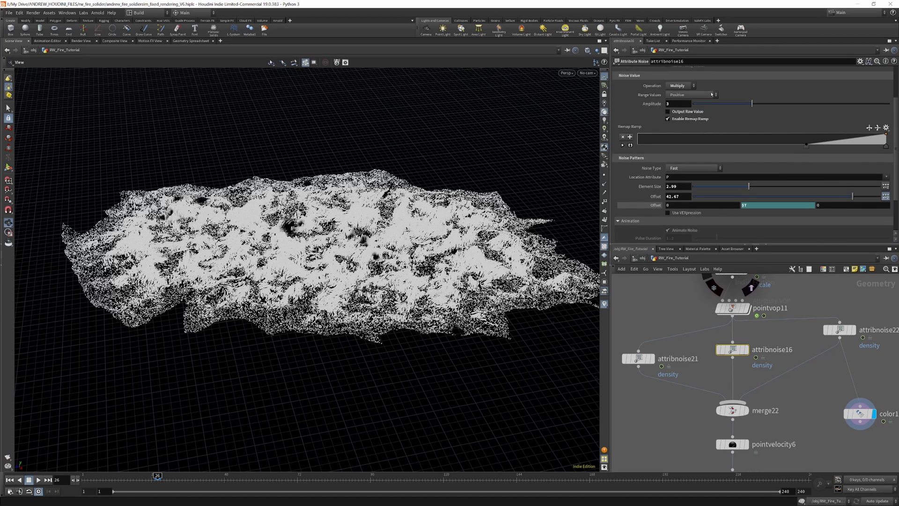
{"action": "scroll", "coordinate": [710, 117], "scroll_direction": "up", "scroll_amount": 1}
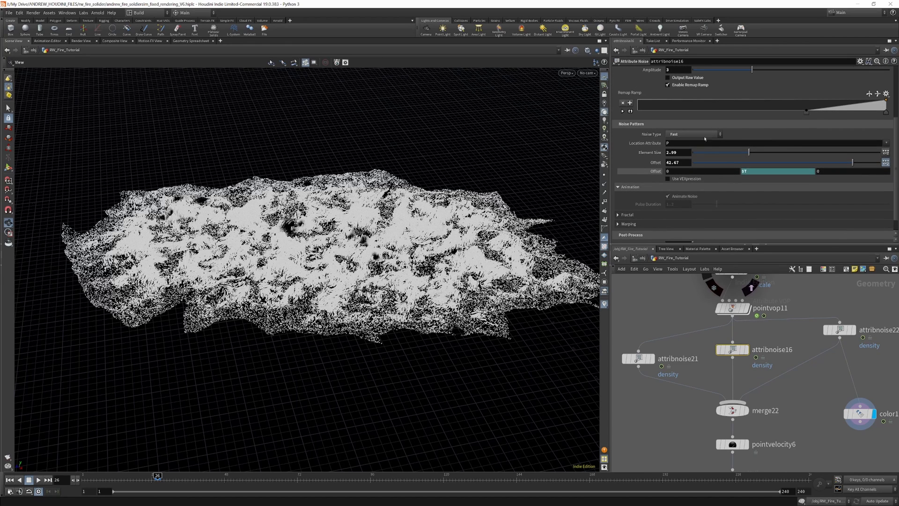
{"action": "left_click", "coordinate": [656, 172]}
{"action": "left_click", "coordinate": [655, 172]}
Compare the noise value, remap ramp, noise pattern and animation settings of attribnoise21 and attribnoise22.
{"action": "left_click", "coordinate": [638, 358]}
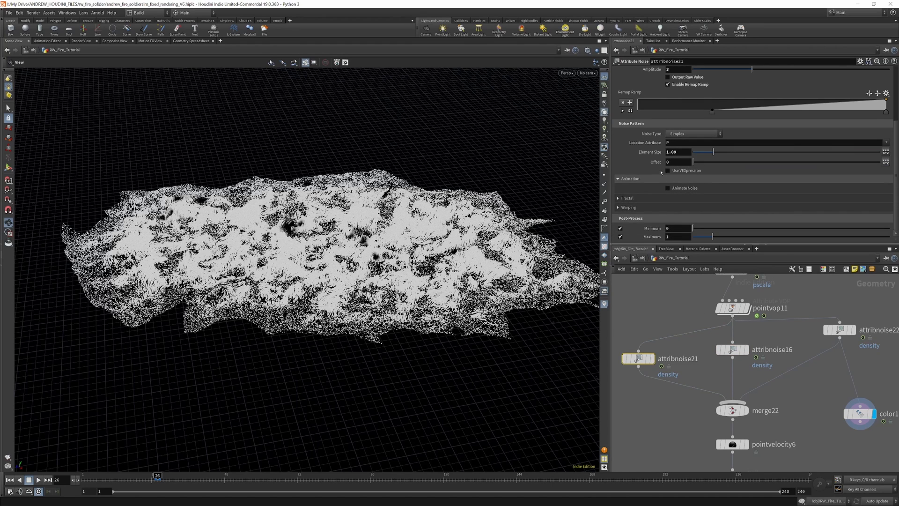
{"action": "scroll", "coordinate": [671, 160], "scroll_direction": "up", "scroll_amount": 3}
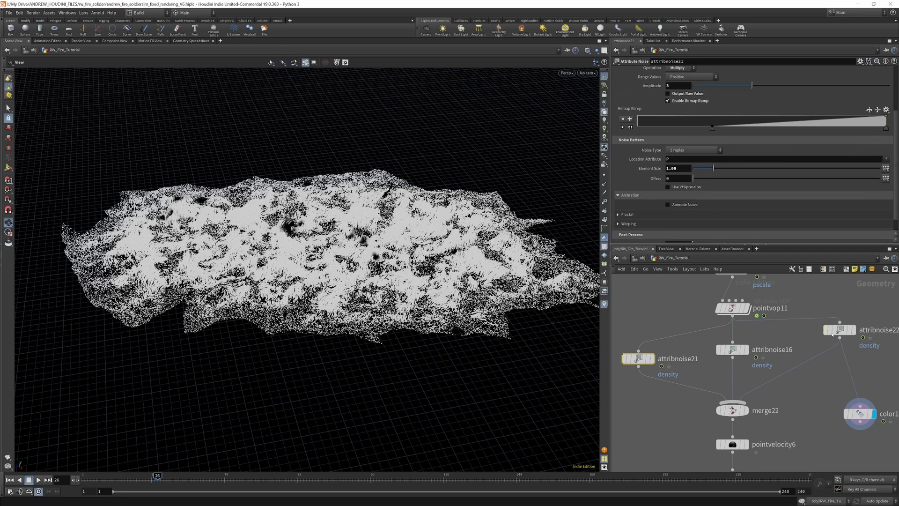
{"action": "left_click", "coordinate": [825, 329]}
{"action": "scroll", "coordinate": [695, 161], "scroll_direction": "down", "scroll_amount": 1}
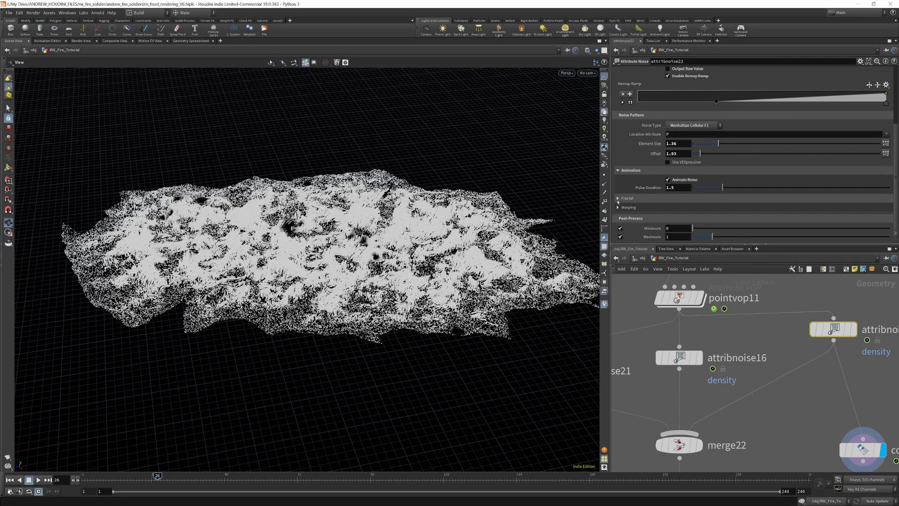
{"action": "scroll", "coordinate": [662, 142], "scroll_direction": "up", "scroll_amount": 3}
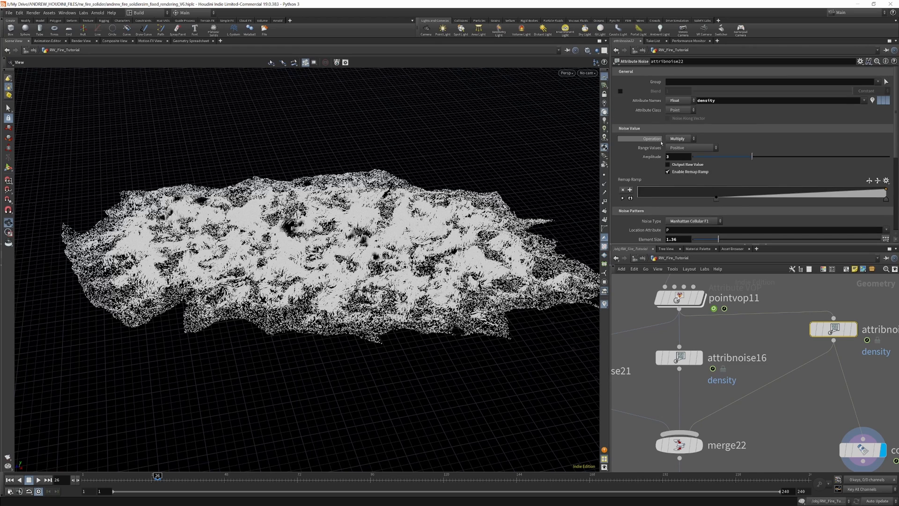
{"action": "scroll", "coordinate": [661, 143], "scroll_direction": "down", "scroll_amount": 1}
{"action": "scroll", "coordinate": [756, 320], "scroll_direction": "down", "scroll_amount": 5}
{"action": "scroll", "coordinate": [768, 328], "scroll_direction": "up", "scroll_amount": 3}
Connect color11 to merge22's output and scrub the timeline to frame 60 to preview the merged density animation.
{"action": "mouse_move", "coordinate": [792, 353]}
{"action": "left_click_drag", "start_coordinate": [792, 353], "coordinate": [791, 364]}
{"action": "left_click", "coordinate": [784, 364]}
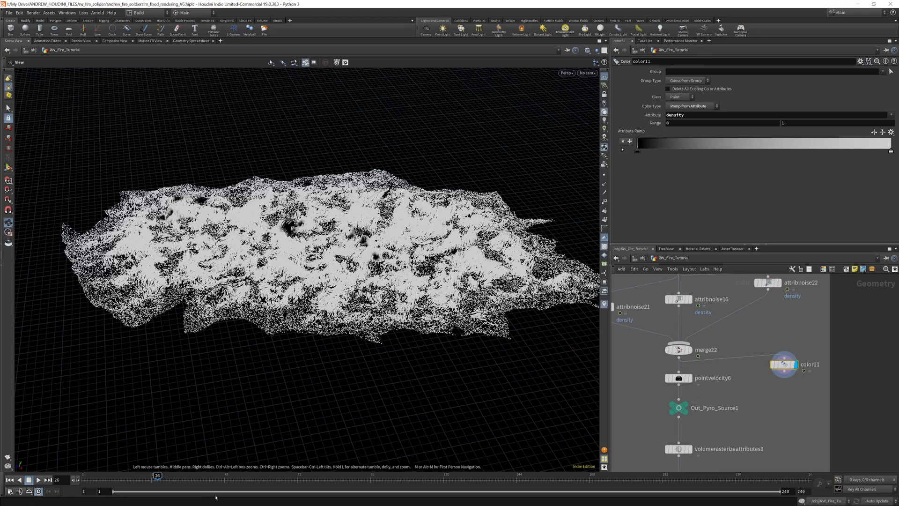
{"action": "left_click", "coordinate": [146, 480]}
{"action": "left_click_drag", "start_coordinate": [161, 480], "coordinate": [261, 485]}
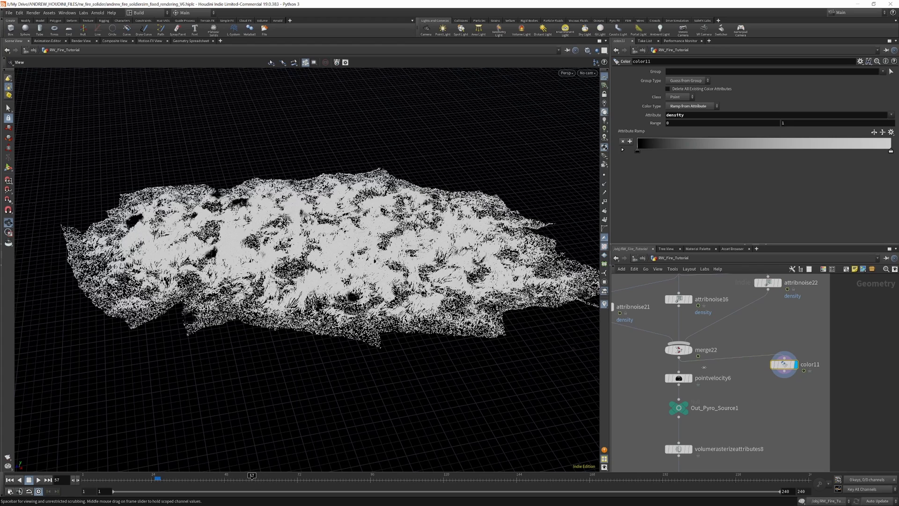
Rewire color11 to attribnoise16 and scrub to frame 66 to watch its animated density noise.
{"action": "left_click", "coordinate": [784, 359]}
{"action": "left_click", "coordinate": [679, 307]}
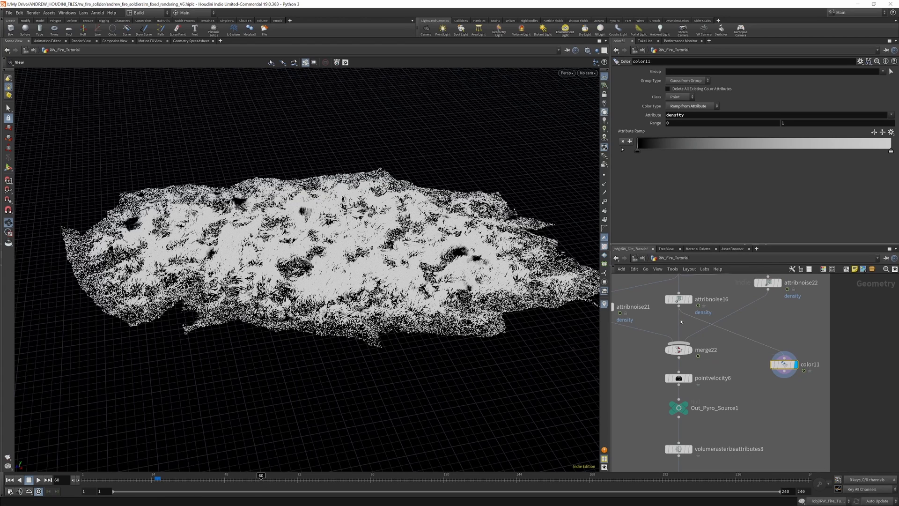
{"action": "left_click_drag", "start_coordinate": [215, 481], "coordinate": [279, 484]}
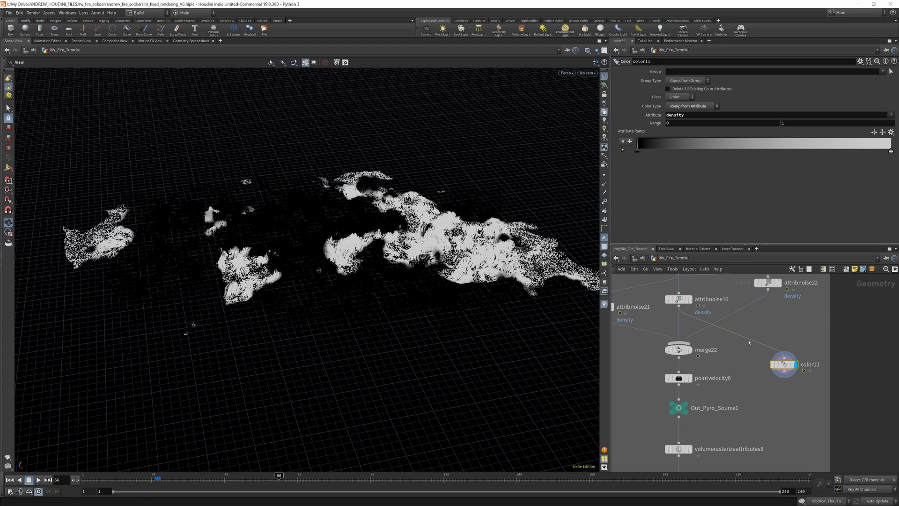
Rewire color11 to attribnoise22 and scrub to frame 51 to watch its animated density noise.
{"action": "left_click", "coordinate": [768, 289]}
{"action": "left_click", "coordinate": [785, 358]}
{"action": "left_click_drag", "start_coordinate": [119, 481], "coordinate": [235, 485]}
Move merge22 slightly farther up from pointvelocity6 in the network.
{"action": "scroll", "coordinate": [772, 322], "scroll_direction": "down", "scroll_amount": 2}
{"action": "scroll", "coordinate": [721, 350], "scroll_direction": "up", "scroll_amount": 3}
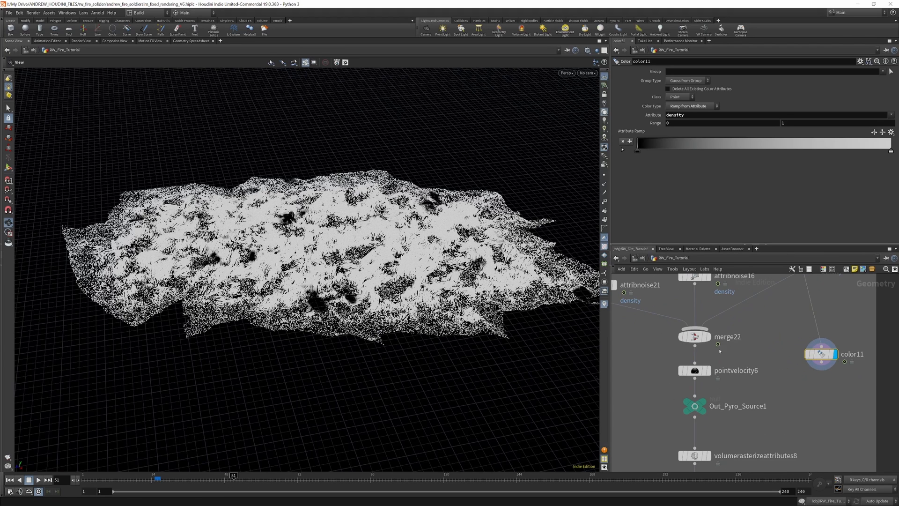
{"action": "left_click_drag", "start_coordinate": [700, 336], "coordinate": [700, 331]}
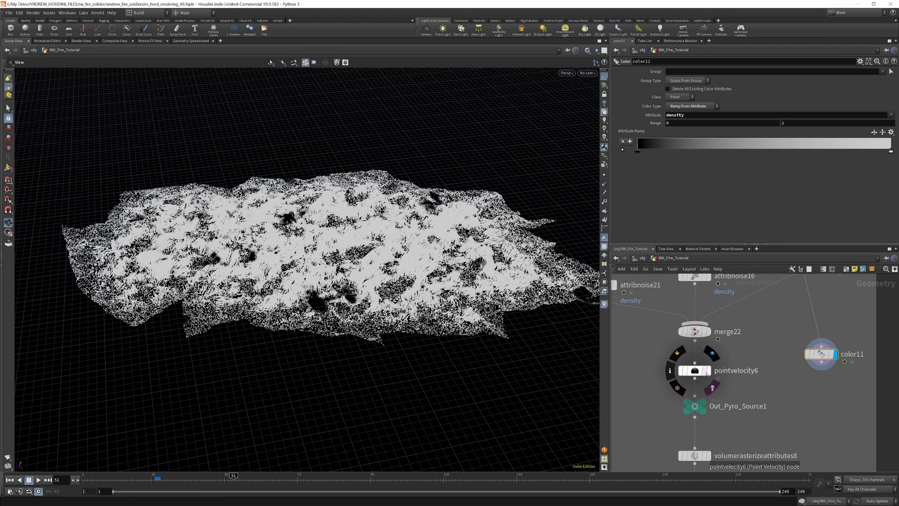
Display pointvelocity6 with point trails turned on in the viewport, and toggle its bypass to compare the point velocities.
{"action": "left_click", "coordinate": [706, 371]}
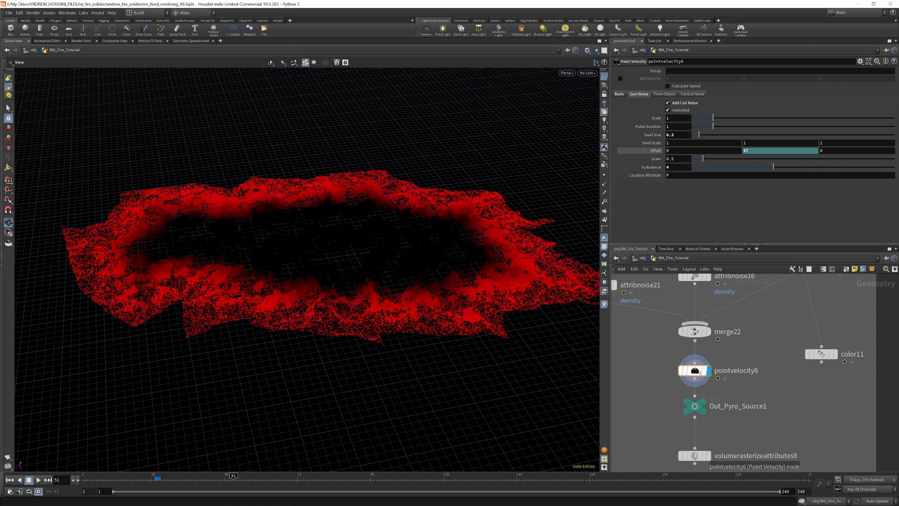
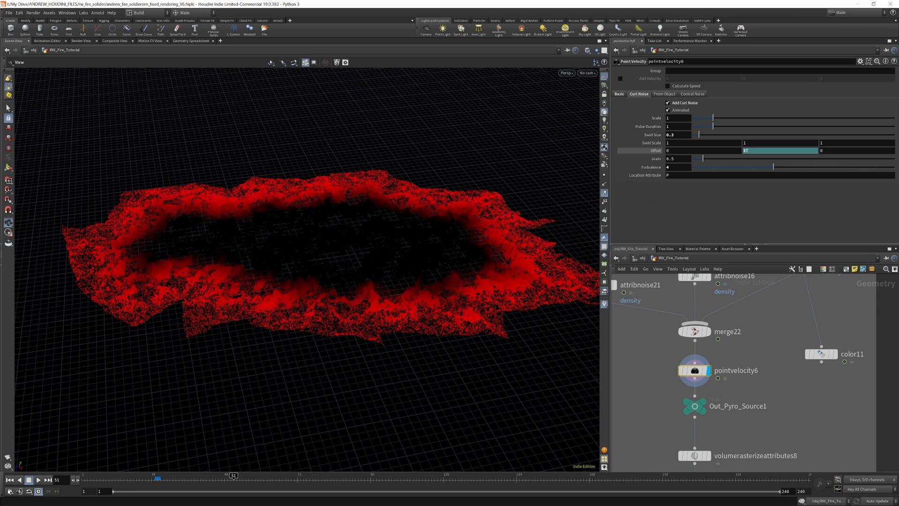
{"action": "left_click", "coordinate": [605, 192]}
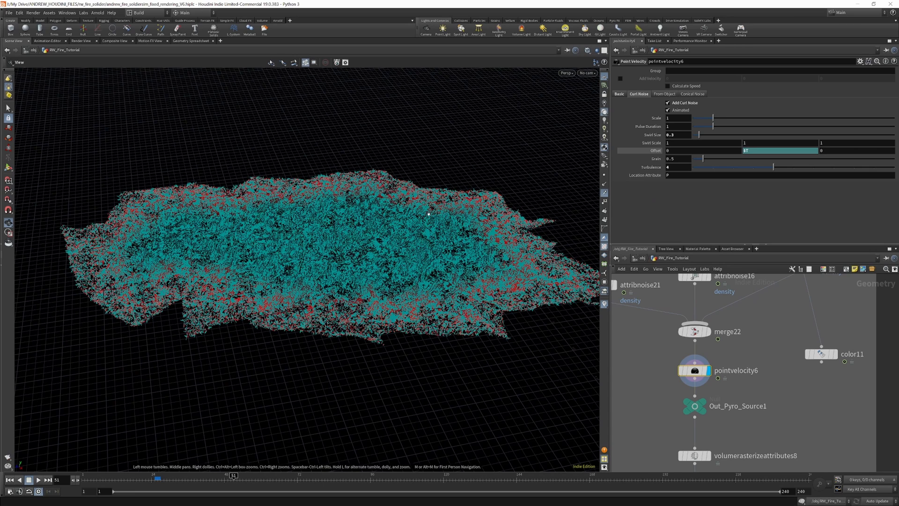
{"action": "left_click_drag", "start_coordinate": [428, 214], "coordinate": [429, 207]}
{"action": "left_click_drag", "start_coordinate": [341, 249], "coordinate": [392, 229]}
{"action": "scroll", "coordinate": [338, 247], "scroll_direction": "up", "scroll_amount": 3}
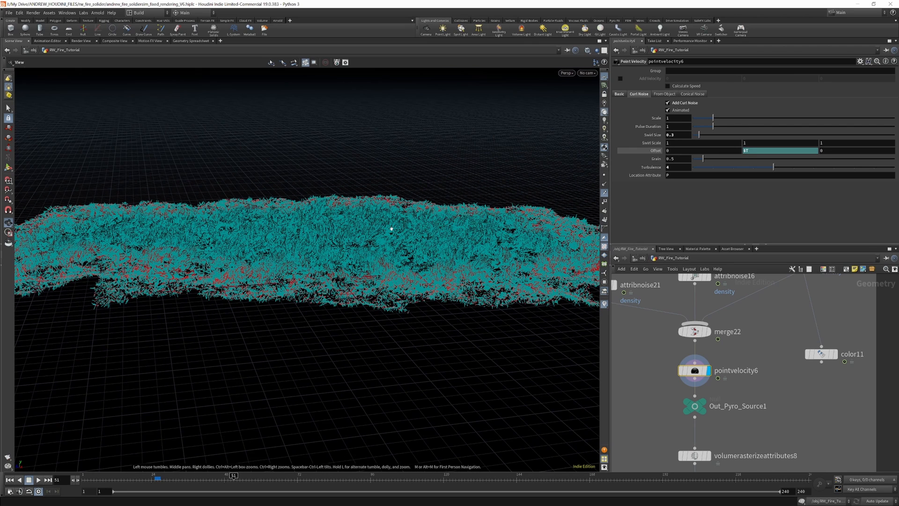
{"action": "left_click", "coordinate": [680, 355]}
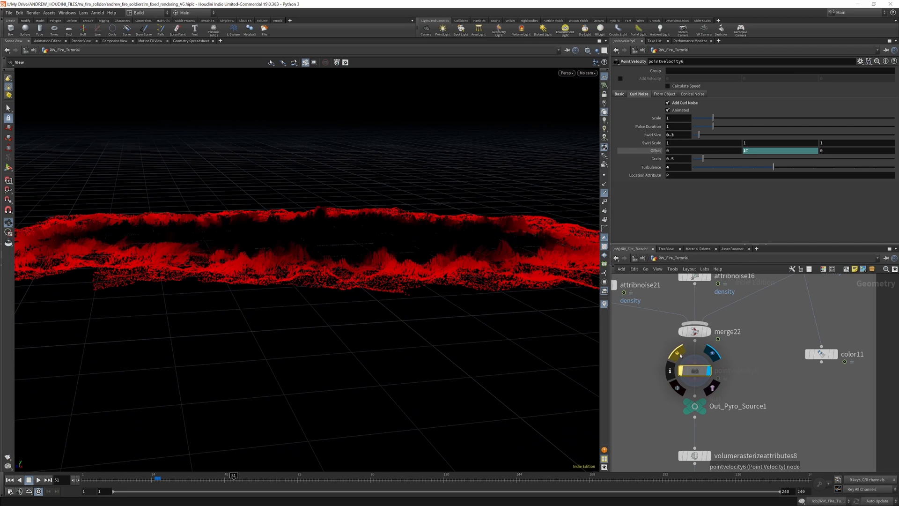
{"action": "left_click", "coordinate": [680, 355]}
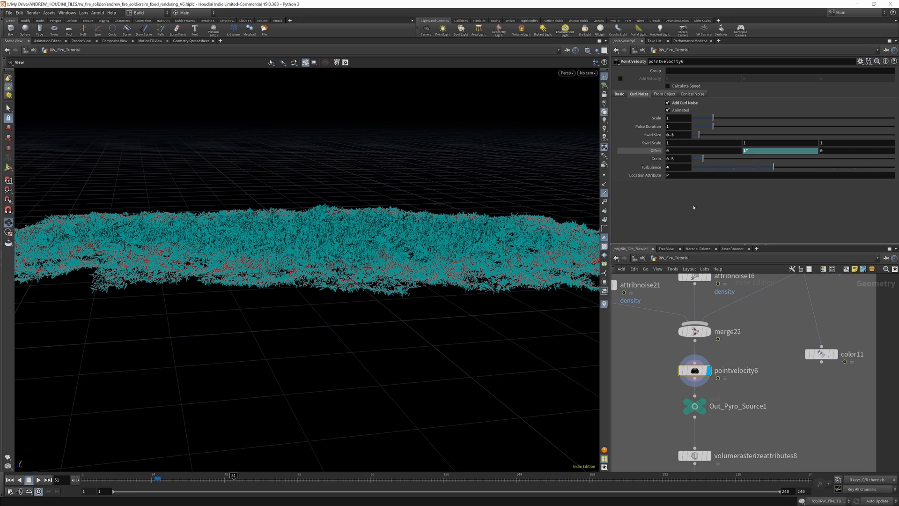
Review pointvelocity6's Basic, Curl Noise, From Object and Conical Noise settings.
{"action": "left_click", "coordinate": [620, 94]}
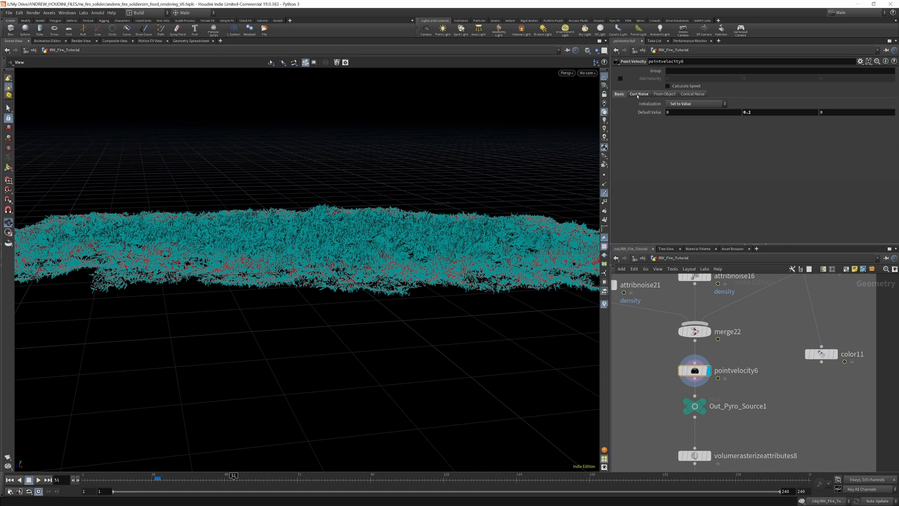
{"action": "left_click", "coordinate": [638, 94]}
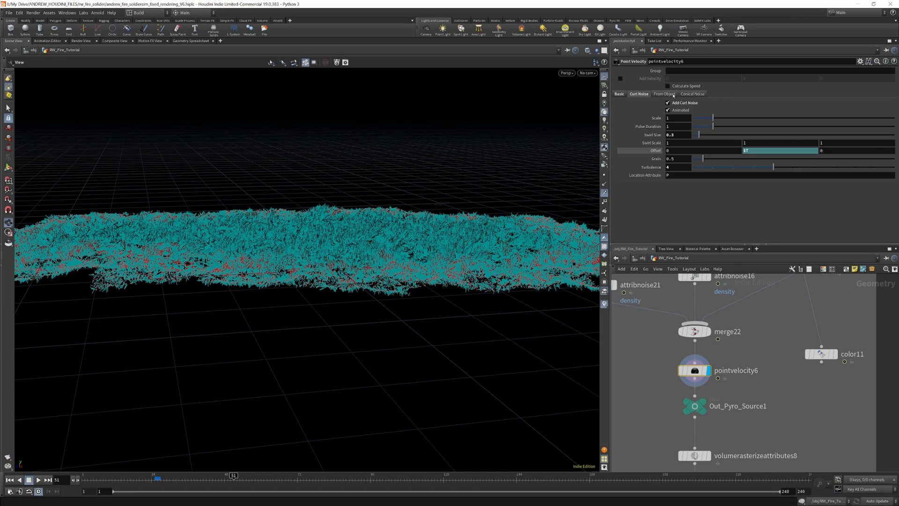
{"action": "left_click", "coordinate": [619, 94]}
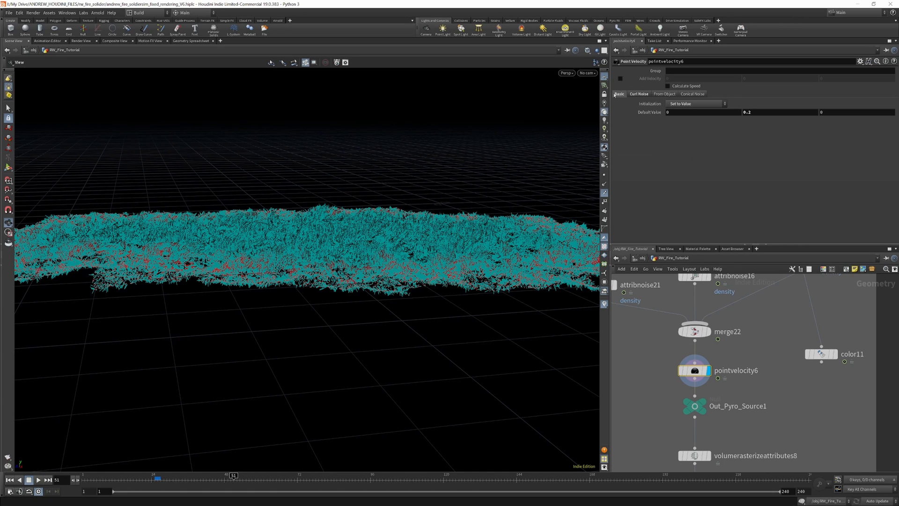
{"action": "left_click", "coordinate": [638, 94]}
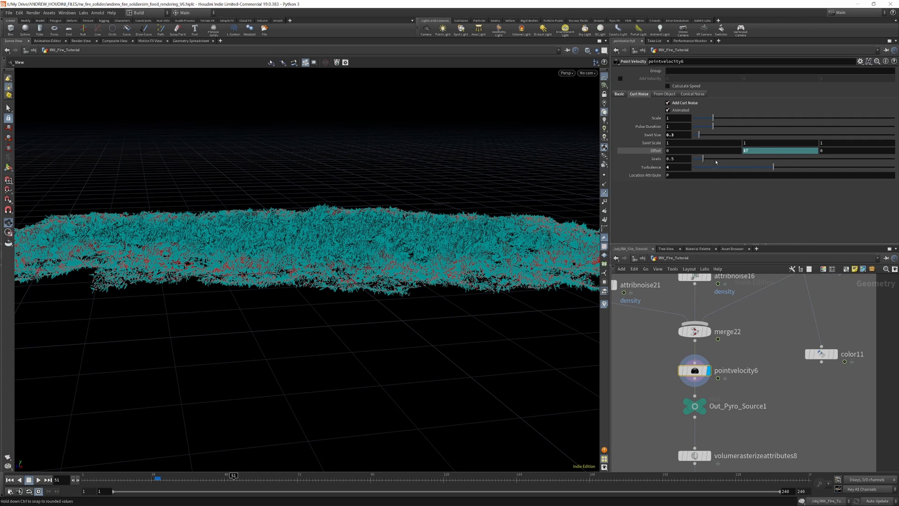
{"action": "left_click", "coordinate": [667, 96]}
{"action": "left_click", "coordinate": [686, 95]}
{"action": "left_click", "coordinate": [643, 95]}
Display volumerasterizeattributes8 and review its rasterization settings for the v and density attributes.
{"action": "scroll", "coordinate": [715, 307], "scroll_direction": "down", "scroll_amount": 3}
{"action": "scroll", "coordinate": [711, 409], "scroll_direction": "up", "scroll_amount": 5}
{"action": "left_click", "coordinate": [696, 373]}
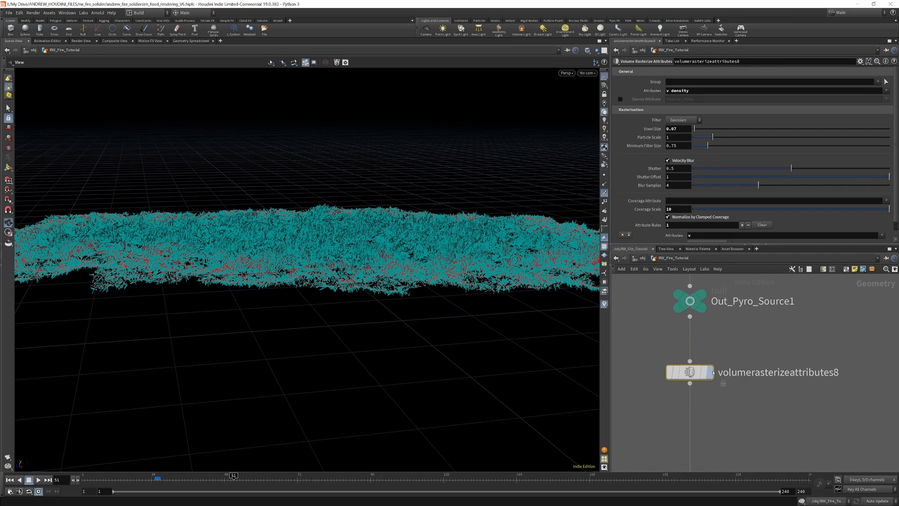
{"action": "mouse_move", "coordinate": [701, 373]}
{"action": "left_click", "coordinate": [715, 347]}
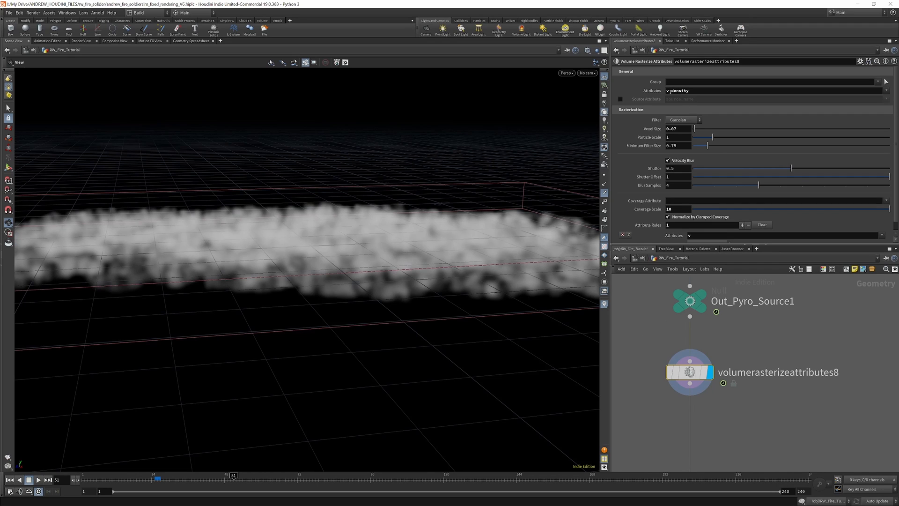
{"action": "scroll", "coordinate": [688, 108], "scroll_direction": "down", "scroll_amount": 1}
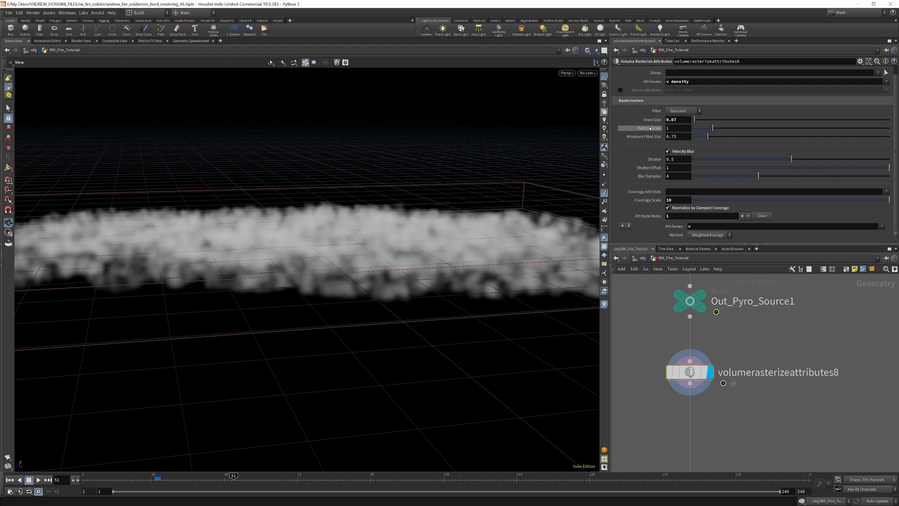
Move object_merge6 to the other side of the wire between OUT_GROUND_SOURCE and Smoke_Sim1, and display its collider geometry.
{"action": "scroll", "coordinate": [736, 327], "scroll_direction": "down", "scroll_amount": 6}
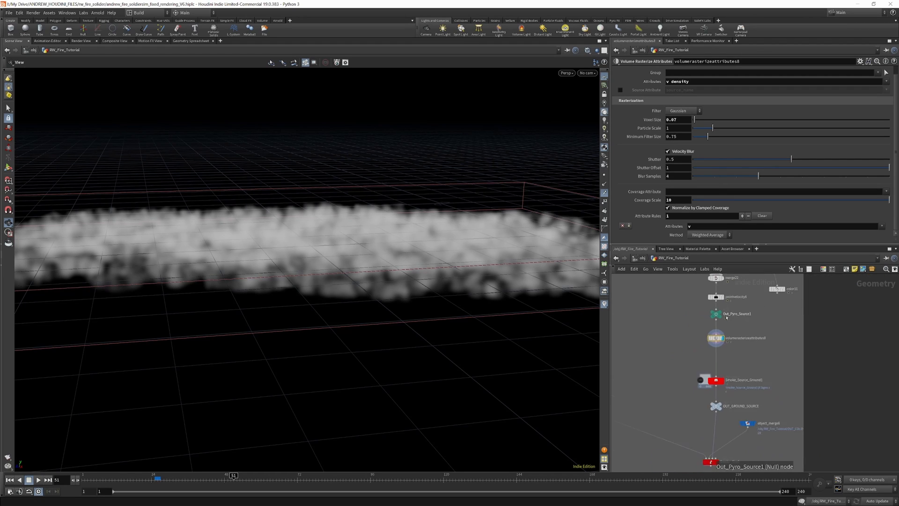
{"action": "scroll", "coordinate": [724, 370], "scroll_direction": "up", "scroll_amount": 3}
{"action": "mouse_move", "coordinate": [717, 373]}
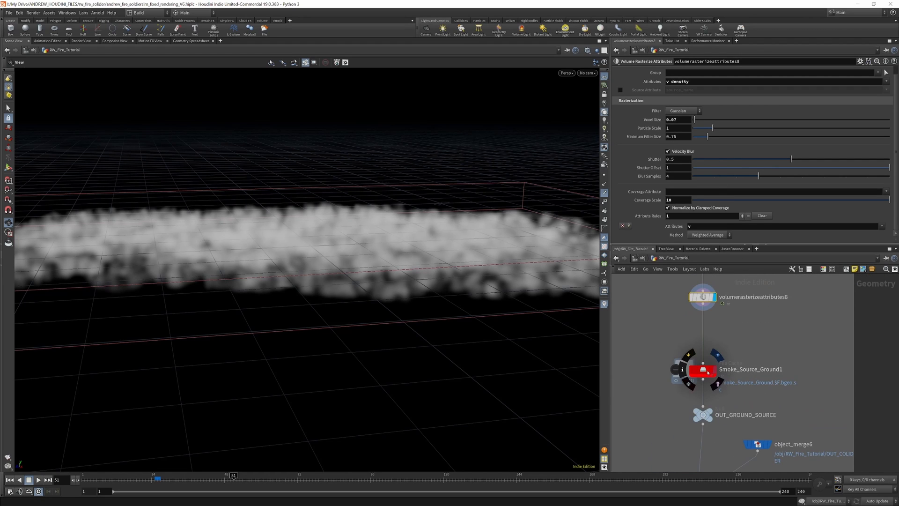
{"action": "scroll", "coordinate": [711, 334], "scroll_direction": "down", "scroll_amount": 5}
{"action": "scroll", "coordinate": [711, 393], "scroll_direction": "up", "scroll_amount": 5}
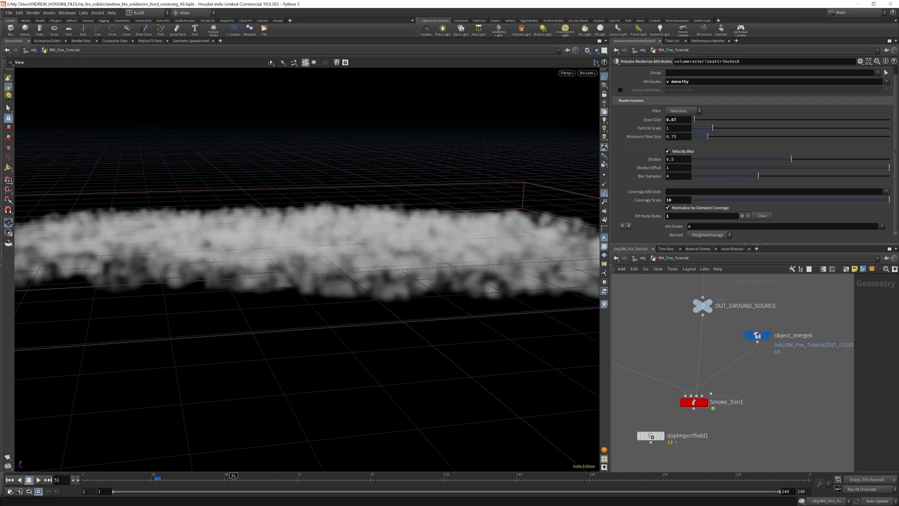
{"action": "scroll", "coordinate": [711, 392], "scroll_direction": "up", "scroll_amount": 2}
{"action": "mouse_move", "coordinate": [777, 310]}
{"action": "left_click_drag", "start_coordinate": [777, 311], "coordinate": [646, 305]}
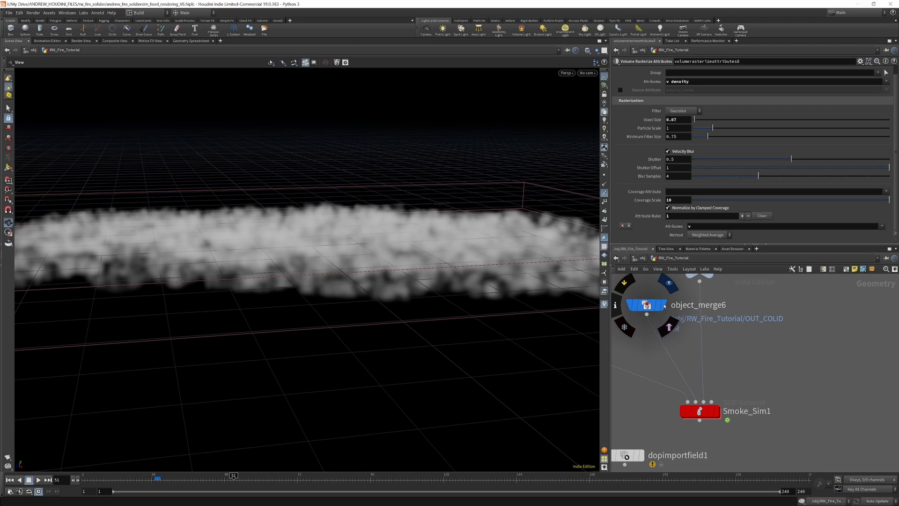
{"action": "left_click", "coordinate": [664, 305]}
{"action": "scroll", "coordinate": [752, 352], "scroll_direction": "down", "scroll_amount": 4}
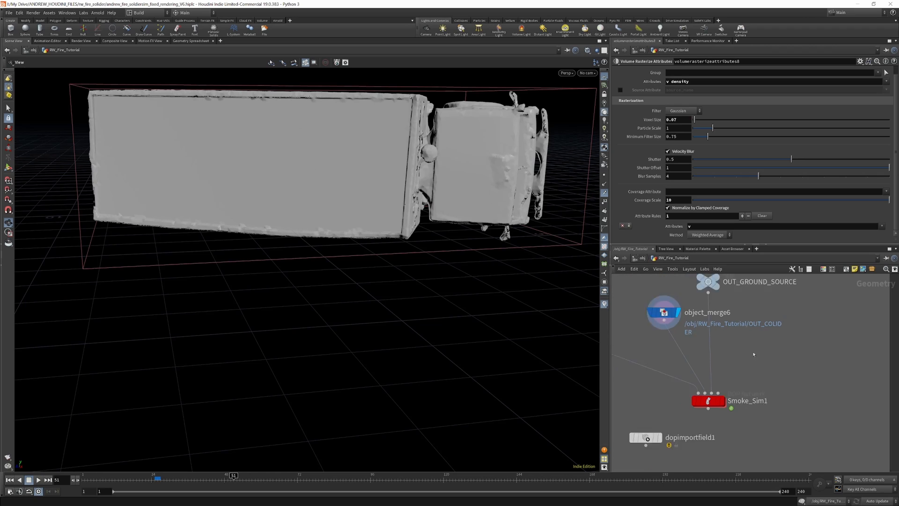
Display Remove_Flame1 under the Out_Fire_Sim node and show its group settings.
{"action": "scroll", "coordinate": [747, 382], "scroll_direction": "up", "scroll_amount": 3}
{"action": "scroll", "coordinate": [760, 387], "scroll_direction": "down", "scroll_amount": 8}
{"action": "scroll", "coordinate": [702, 363], "scroll_direction": "up", "scroll_amount": 4}
{"action": "scroll", "coordinate": [684, 374], "scroll_direction": "down", "scroll_amount": 5}
{"action": "scroll", "coordinate": [672, 304], "scroll_direction": "up", "scroll_amount": 6}
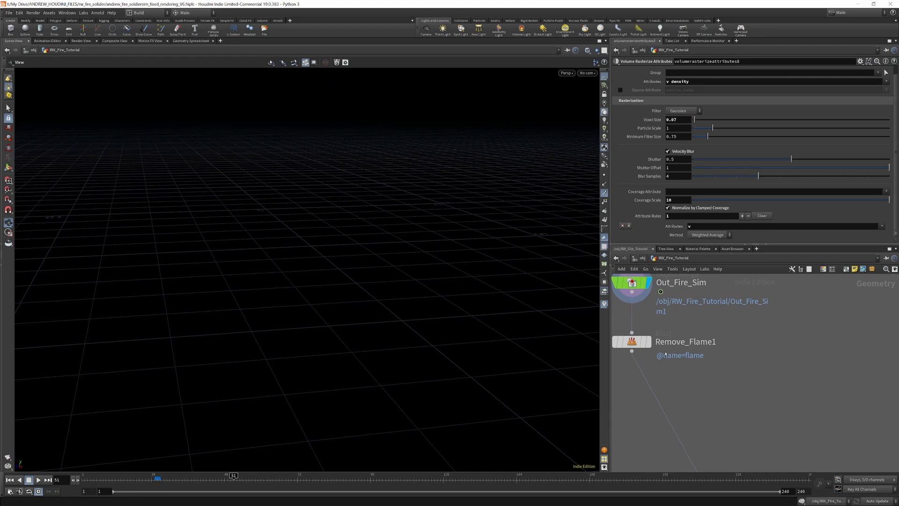
{"action": "left_click", "coordinate": [653, 322]}
{"action": "scroll", "coordinate": [679, 355], "scroll_direction": "down", "scroll_amount": 3}
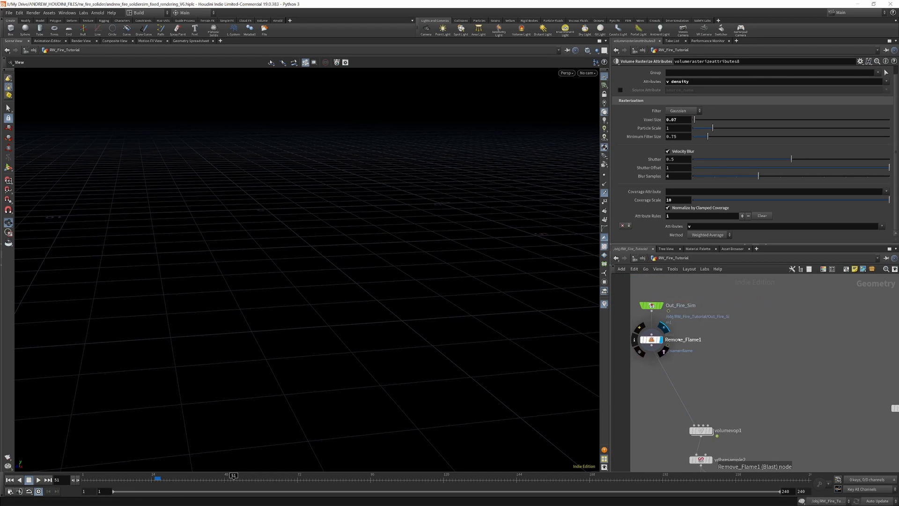
{"action": "left_click", "coordinate": [637, 340]}
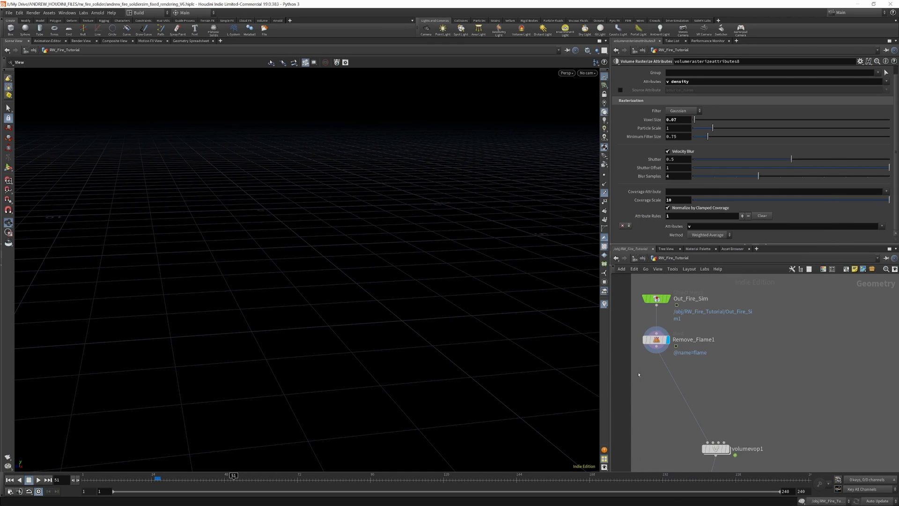
{"action": "left_click", "coordinate": [656, 339]}
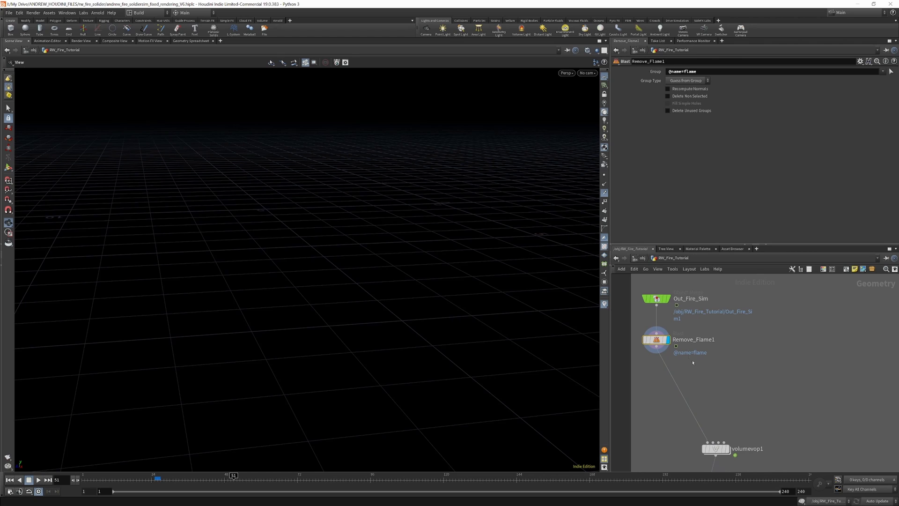
Display volumevop1 and open its inner VEX network to examine how the temperature is clamped.
{"action": "scroll", "coordinate": [692, 335], "scroll_direction": "down", "scroll_amount": 7}
{"action": "scroll", "coordinate": [708, 386], "scroll_direction": "up", "scroll_amount": 9}
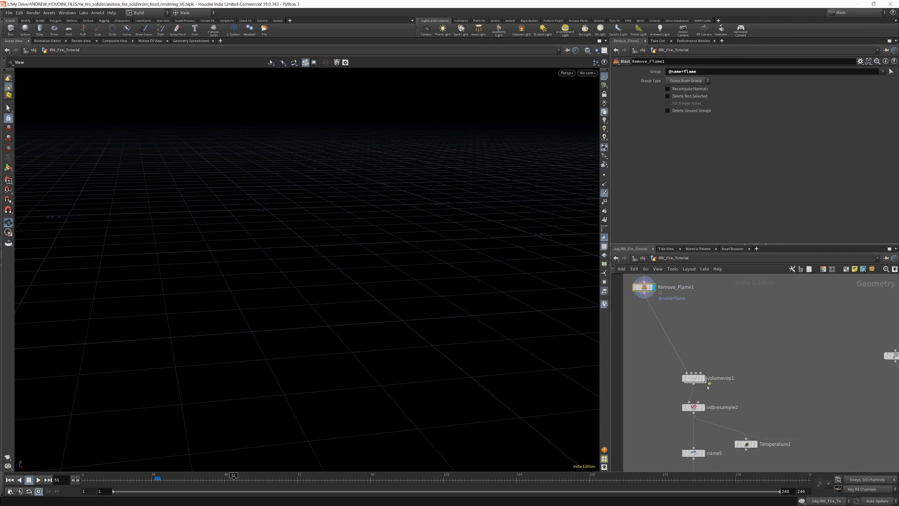
{"action": "left_click", "coordinate": [701, 373]}
{"action": "left_click", "coordinate": [686, 375]}
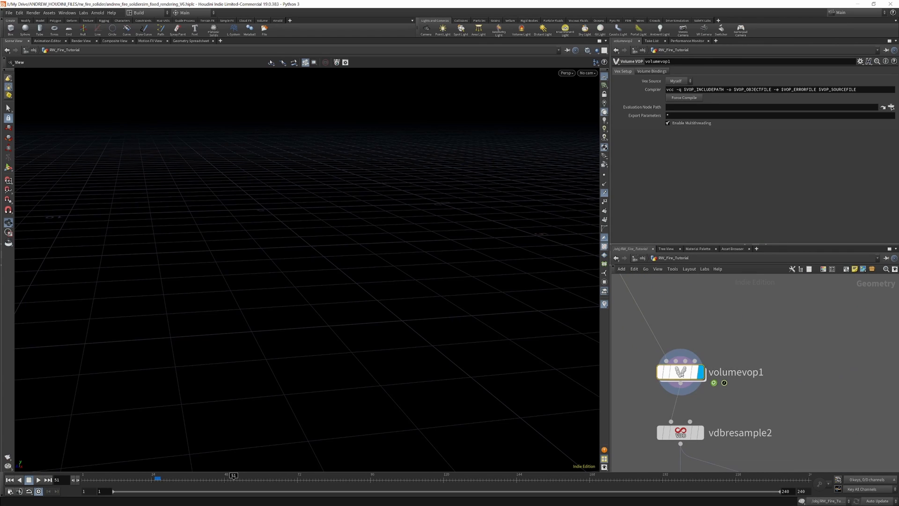
{"action": "double_click", "coordinate": [686, 376]}
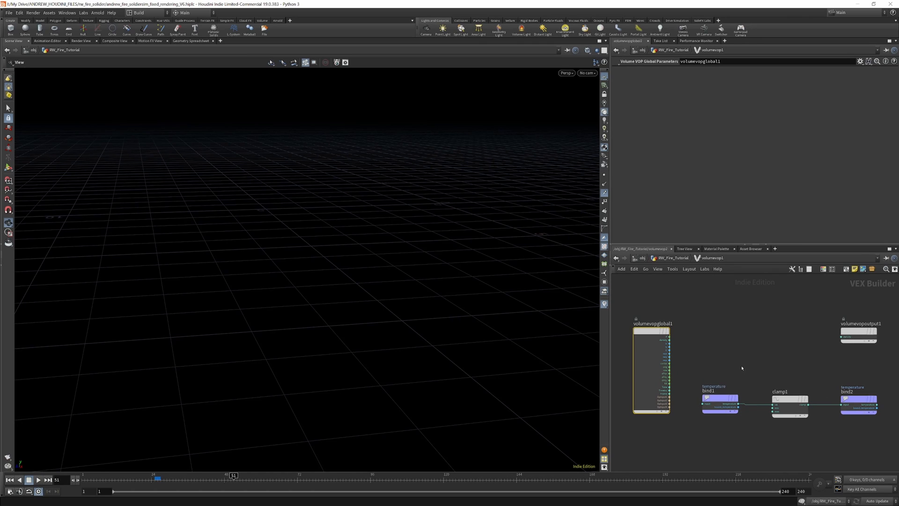
Return to the RW_Fire_Tutorial network and show vdbresample2's resampling parameters.
{"action": "scroll", "coordinate": [699, 362], "scroll_direction": "down", "scroll_amount": 3}
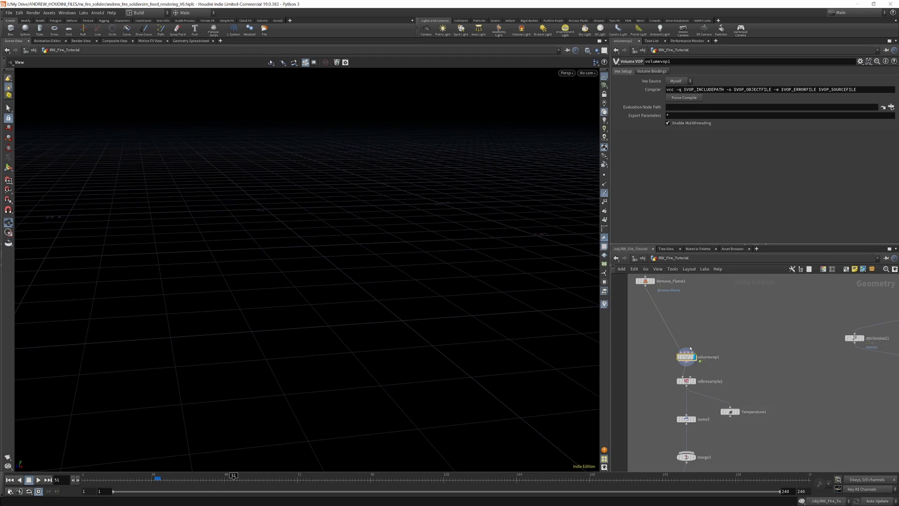
{"action": "scroll", "coordinate": [683, 374], "scroll_direction": "up", "scroll_amount": 2}
{"action": "left_click", "coordinate": [683, 375]}
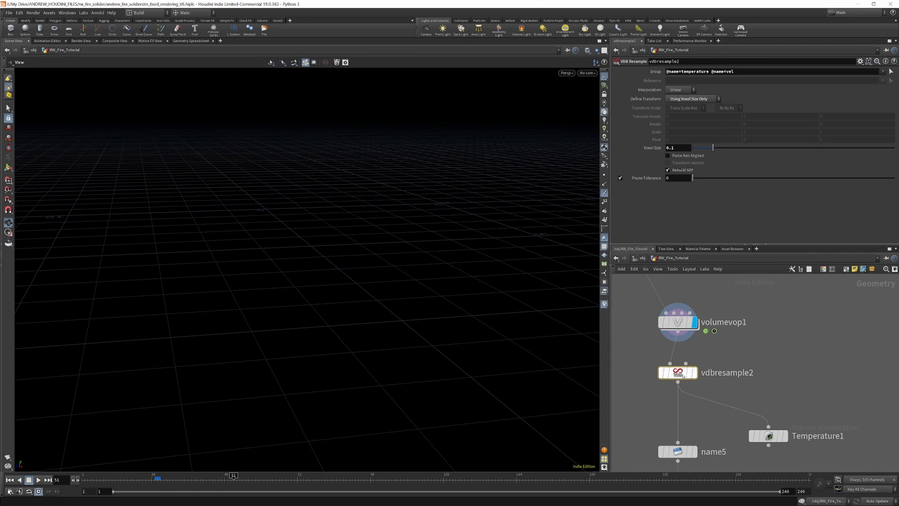
Display the Temperature1 volume visualization and examine the whole temperature volume around the truck.
{"action": "left_click", "coordinate": [769, 436]}
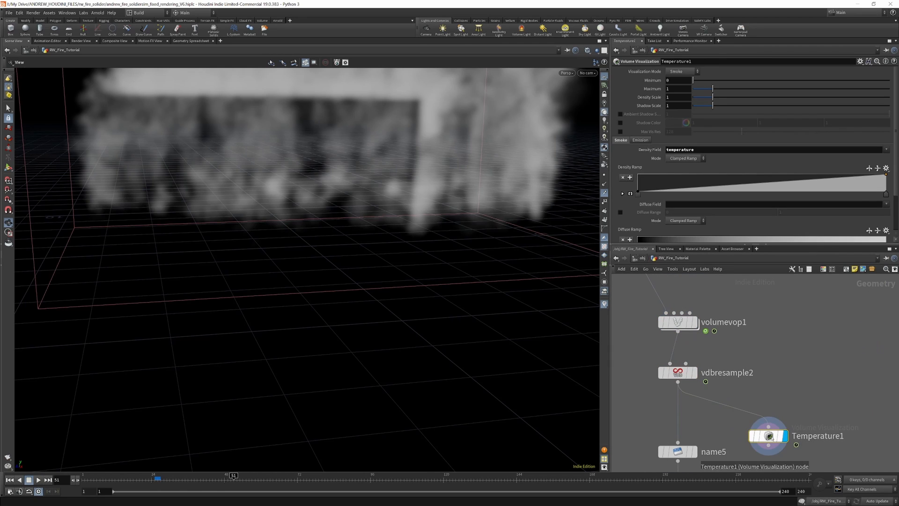
{"action": "scroll", "coordinate": [287, 281], "scroll_direction": "down", "scroll_amount": 8}
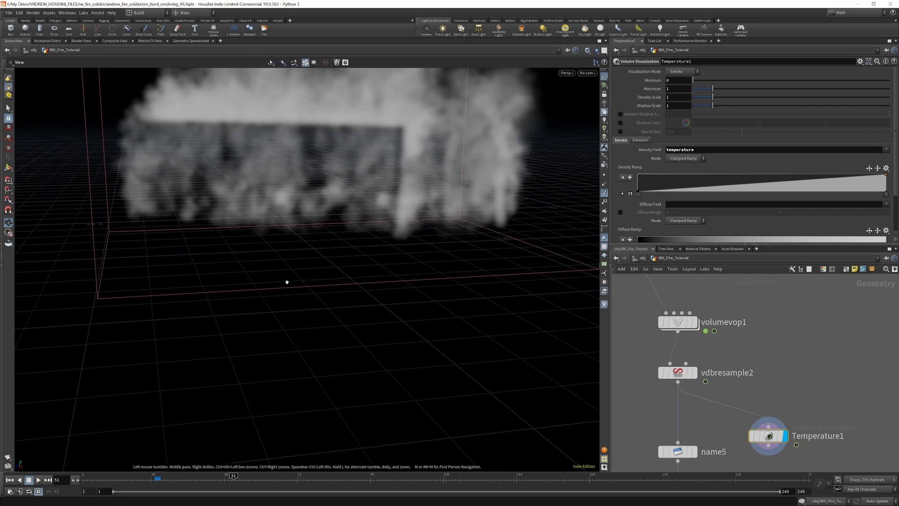
{"action": "scroll", "coordinate": [766, 367], "scroll_direction": "down", "scroll_amount": 5}
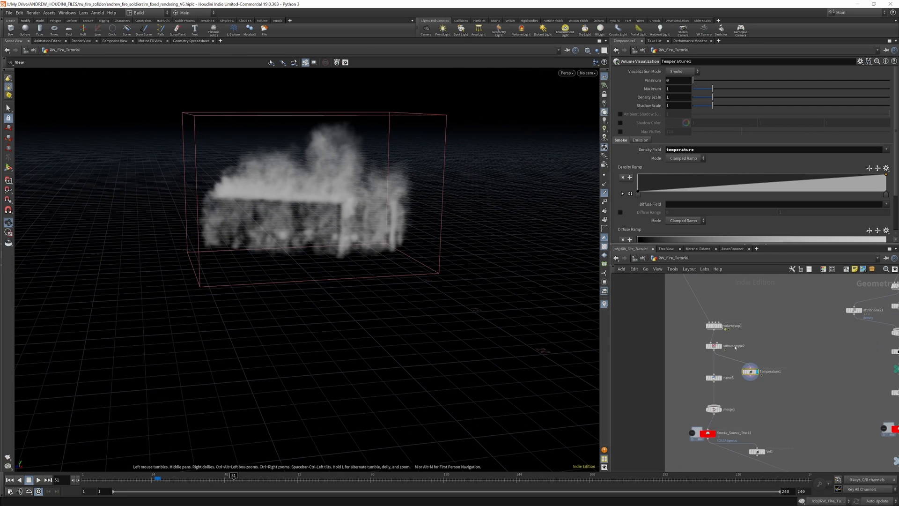
Display name5 and review its setting that names the temperature volume density.
{"action": "scroll", "coordinate": [749, 450], "scroll_direction": "up", "scroll_amount": 5}
{"action": "left_click", "coordinate": [711, 368]}
{"action": "left_click", "coordinate": [700, 369]}
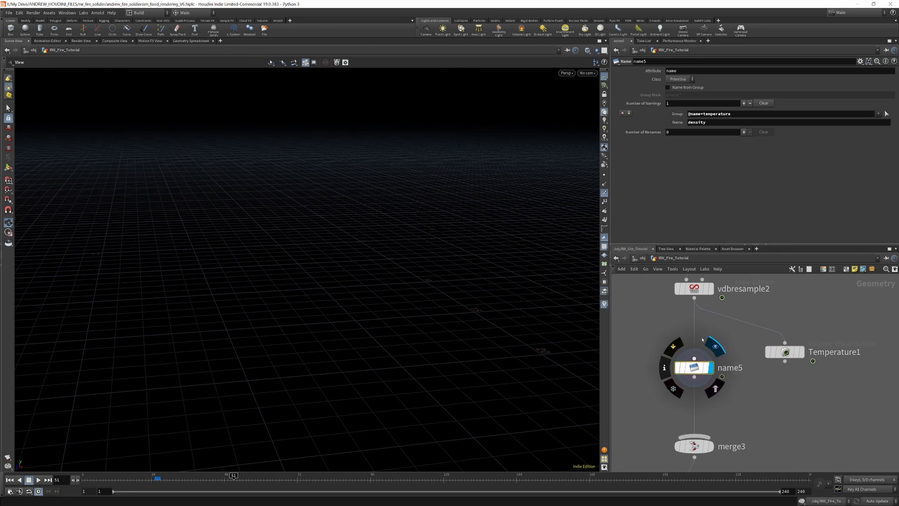
Display the Vel1 visualization after Smoke_Source_Truck1 and examine the velocity volume.
{"action": "scroll", "coordinate": [715, 368], "scroll_direction": "down", "scroll_amount": 5}
{"action": "scroll", "coordinate": [716, 369], "scroll_direction": "up", "scroll_amount": 3}
{"action": "scroll", "coordinate": [715, 368], "scroll_direction": "down", "scroll_amount": 3}
{"action": "scroll", "coordinate": [715, 369], "scroll_direction": "up", "scroll_amount": 3}
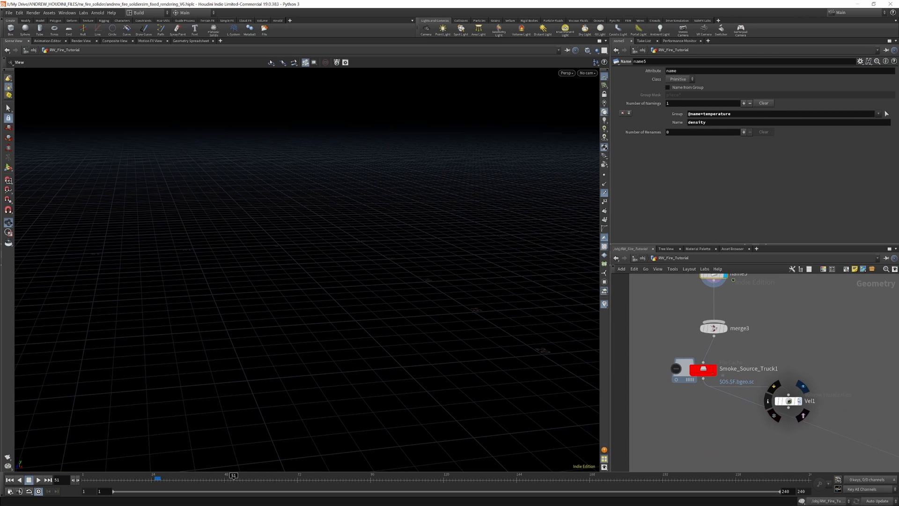
{"action": "left_click", "coordinate": [798, 401]}
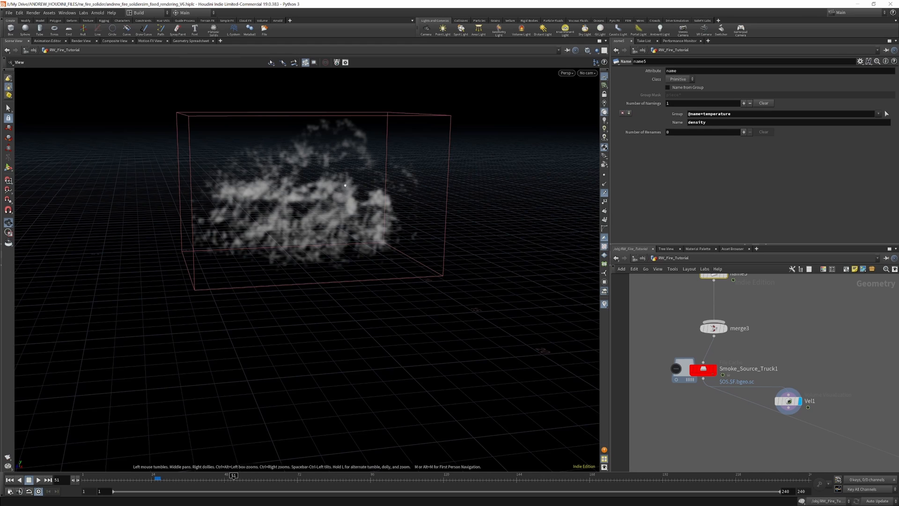
{"action": "left_click_drag", "start_coordinate": [340, 186], "coordinate": [323, 187]}
Align Smoke_Source_Truck1 directly below merge3 and show Vel1's visualization parameters.
{"action": "left_click_drag", "start_coordinate": [703, 370], "coordinate": [715, 371]}
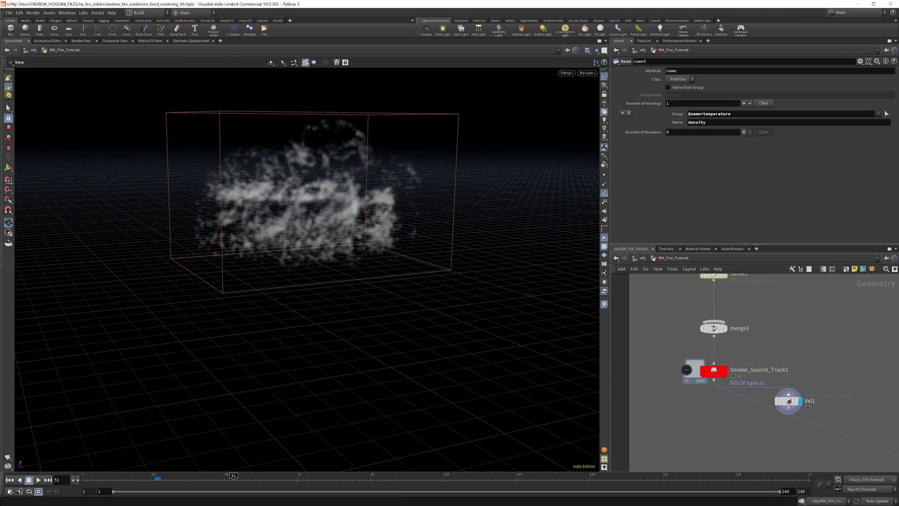
{"action": "left_click", "coordinate": [789, 401]}
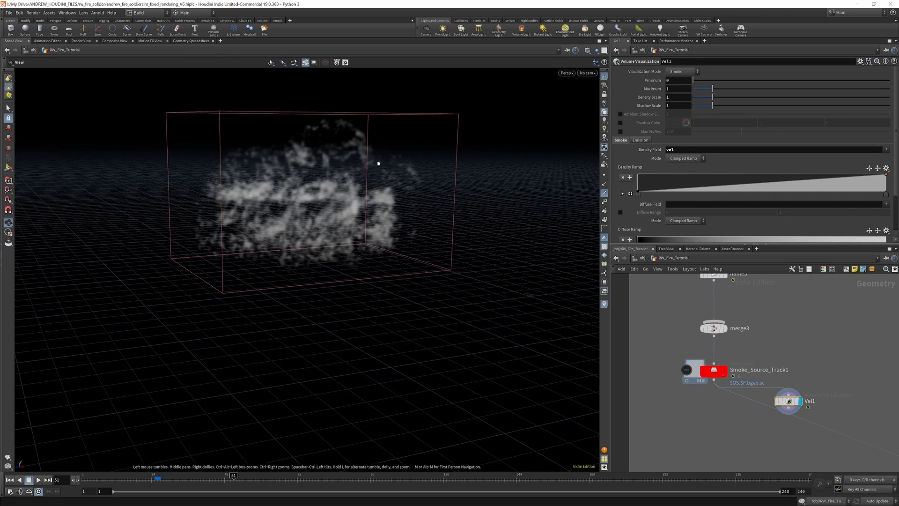
Examine the velocity volume from above and inspect the object_merge6 collider input feeding Smoke_Sim1.
{"action": "left_click_drag", "start_coordinate": [310, 188], "coordinate": [315, 213]}
{"action": "scroll", "coordinate": [764, 377], "scroll_direction": "down", "scroll_amount": 7}
{"action": "scroll", "coordinate": [769, 382], "scroll_direction": "up", "scroll_amount": 8}
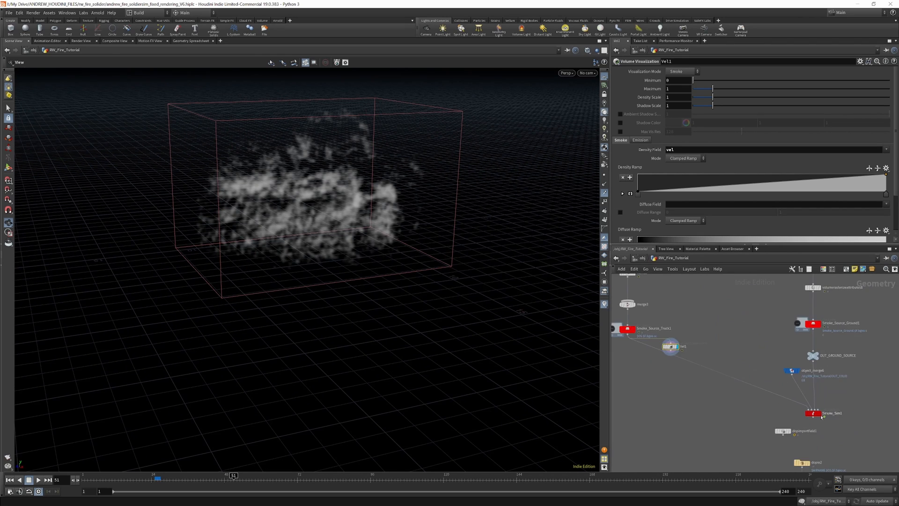
{"action": "scroll", "coordinate": [766, 360], "scroll_direction": "up", "scroll_amount": 3}
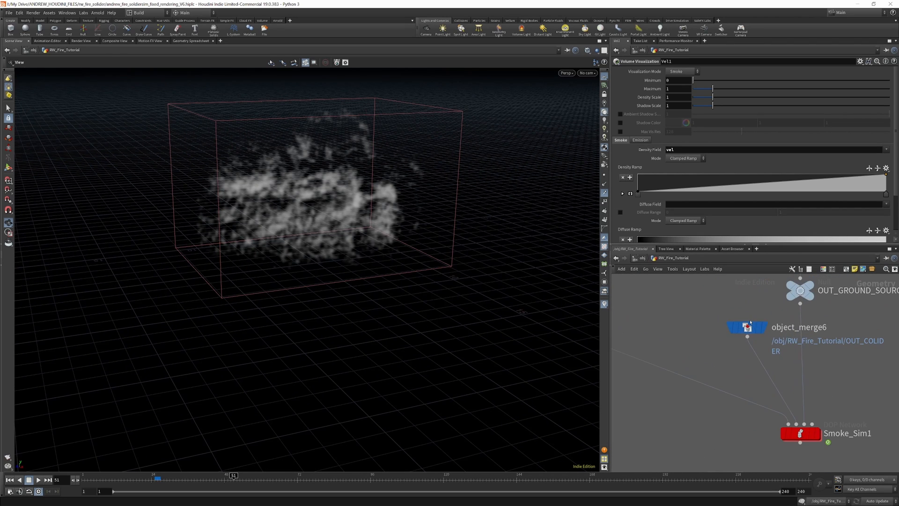
{"action": "scroll", "coordinate": [738, 325], "scroll_direction": "up", "scroll_amount": 2}
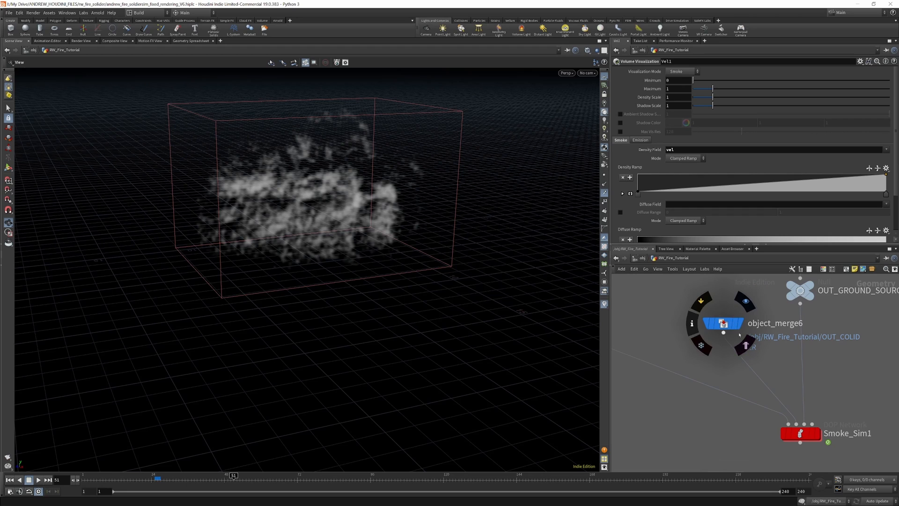
Display Smoke_Source_Ground1 above OUT_GROUND_SOURCE to view the ground smoke source volume.
{"action": "scroll", "coordinate": [760, 350], "scroll_direction": "down", "scroll_amount": 4}
{"action": "middle_click_drag", "start_coordinate": [780, 361], "coordinate": [772, 399]}
{"action": "scroll", "coordinate": [782, 318], "scroll_direction": "up", "scroll_amount": 3}
{"action": "left_click", "coordinate": [781, 320]}
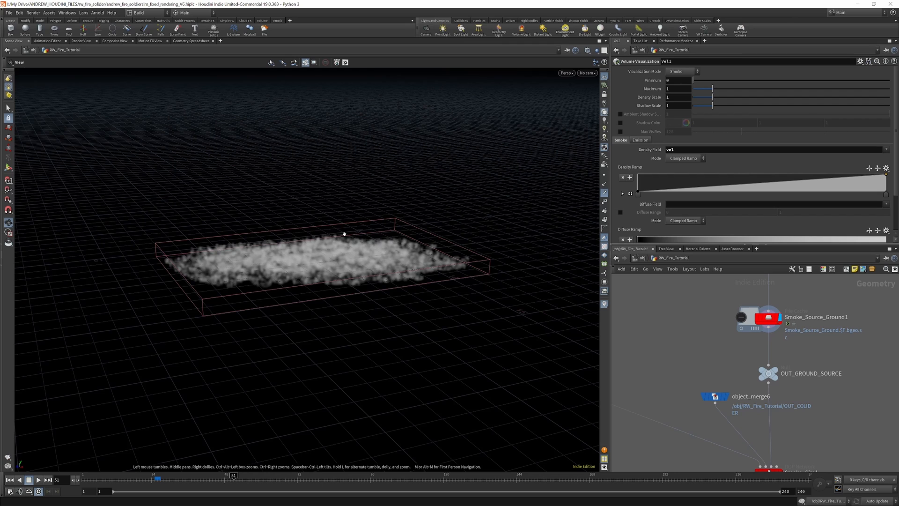
Enter the Smoke_Sim1 DOP network and look over its node tree up to the gas microsolvers.
{"action": "scroll", "coordinate": [730, 329], "scroll_direction": "down", "scroll_amount": 4}
{"action": "scroll", "coordinate": [757, 422], "scroll_direction": "up", "scroll_amount": 6}
{"action": "double_click", "coordinate": [736, 368]}
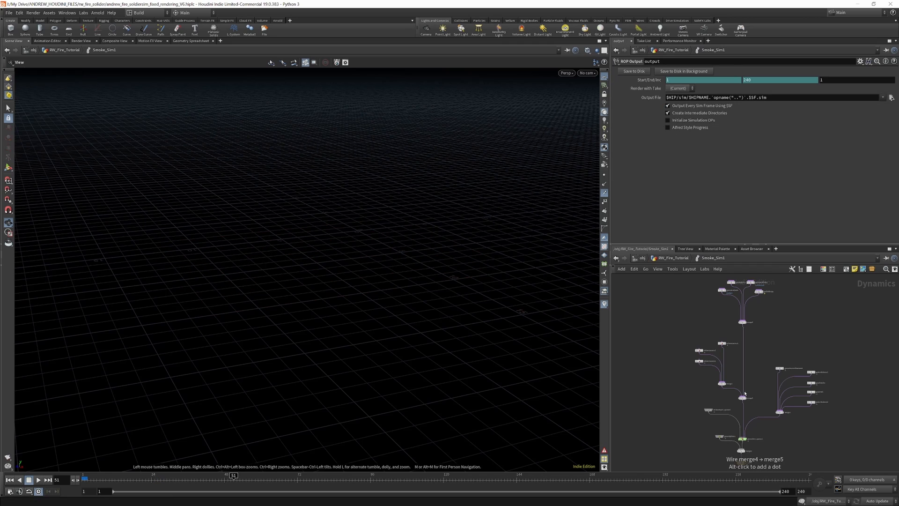
{"action": "scroll", "coordinate": [746, 382], "scroll_direction": "up", "scroll_amount": 8}
{"action": "scroll", "coordinate": [748, 373], "scroll_direction": "down", "scroll_amount": 5}
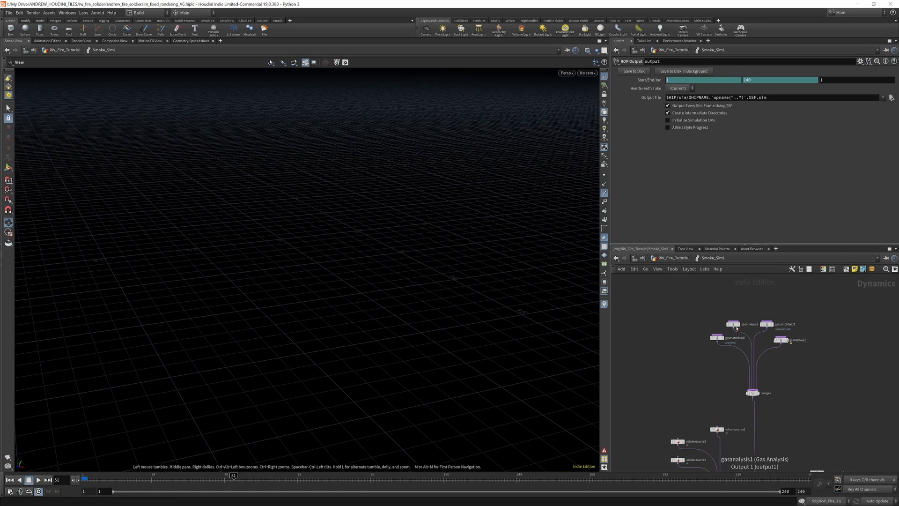
Show volumesource2's parameters and review its collision operations and context geometry input.
{"action": "left_click", "coordinate": [709, 356]}
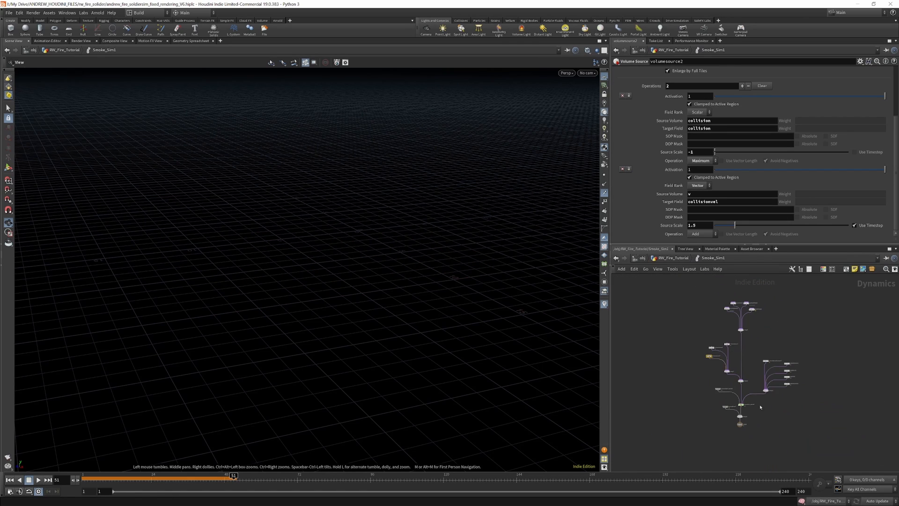
{"action": "scroll", "coordinate": [714, 353], "scroll_direction": "up", "scroll_amount": 6}
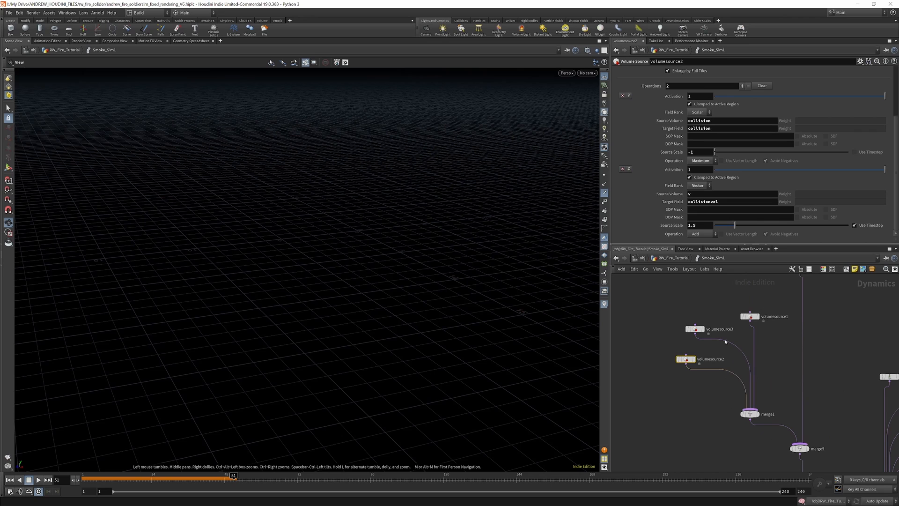
{"action": "scroll", "coordinate": [694, 141], "scroll_direction": "up", "scroll_amount": 3}
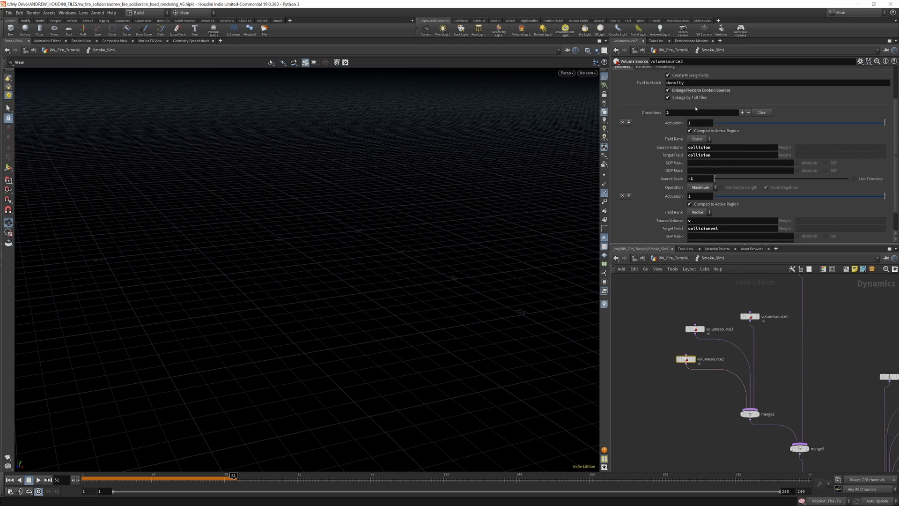
{"action": "scroll", "coordinate": [688, 103], "scroll_direction": "up", "scroll_amount": 1}
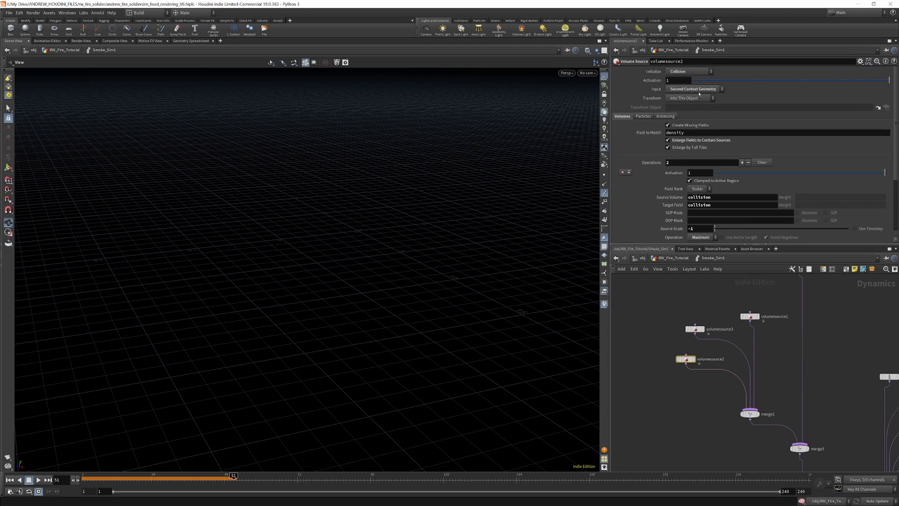
Check the input settings of volumesource3 and volumesource1, and return to the RW_Fire_Tutorial network.
{"action": "scroll", "coordinate": [702, 335], "scroll_direction": "up", "scroll_amount": 3}
{"action": "left_click", "coordinate": [690, 324]}
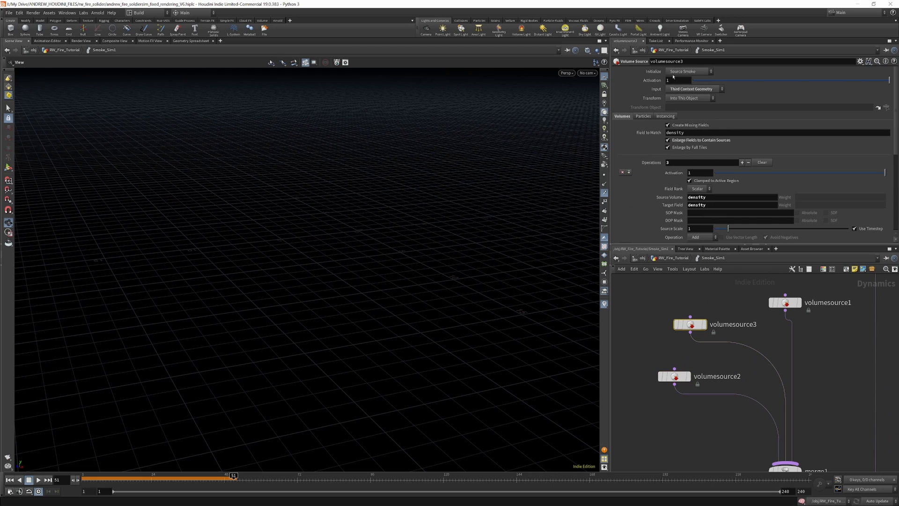
{"action": "left_click", "coordinate": [785, 302]}
{"action": "left_click", "coordinate": [652, 258]}
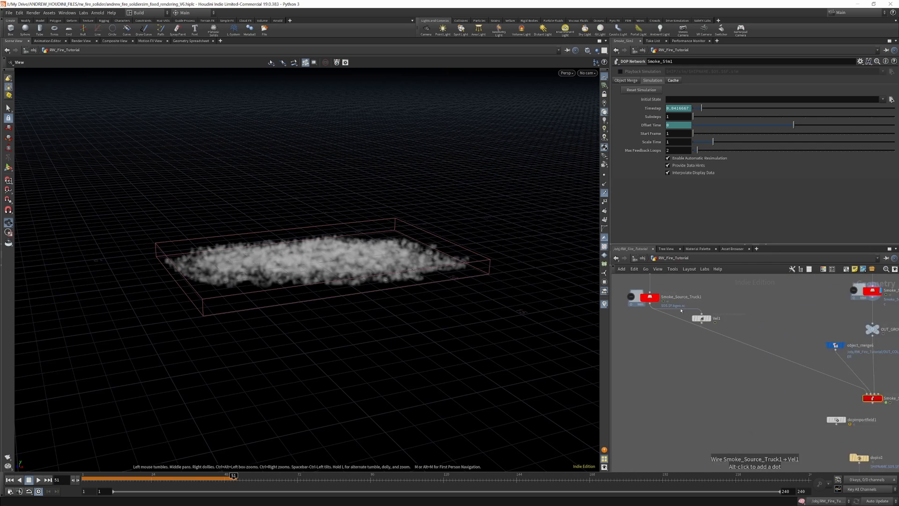
Display Smoke_Source_Truck1 and its Vel1 visualization to check the truck source feeding the smoke sim.
{"action": "left_click", "coordinate": [643, 294]}
{"action": "left_click", "coordinate": [655, 294]}
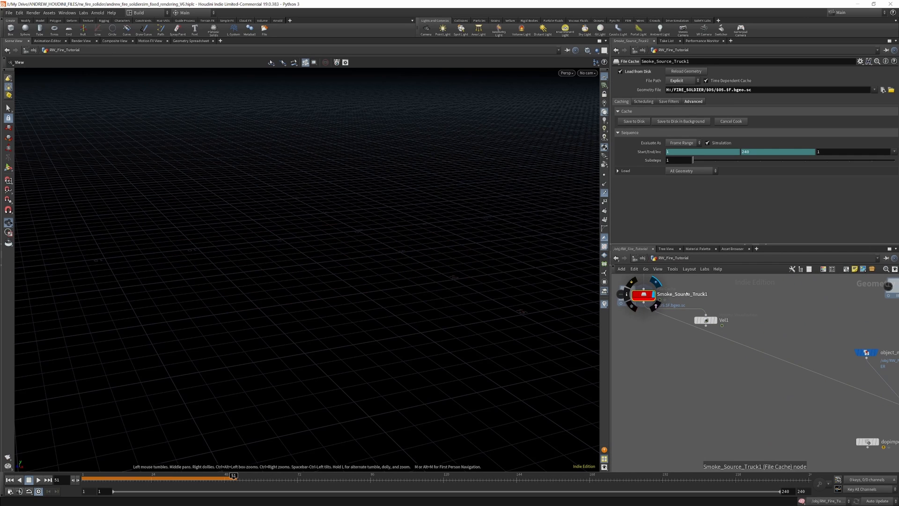
{"action": "key", "text": "h"}
{"action": "scroll", "coordinate": [727, 337], "scroll_direction": "up", "scroll_amount": 4}
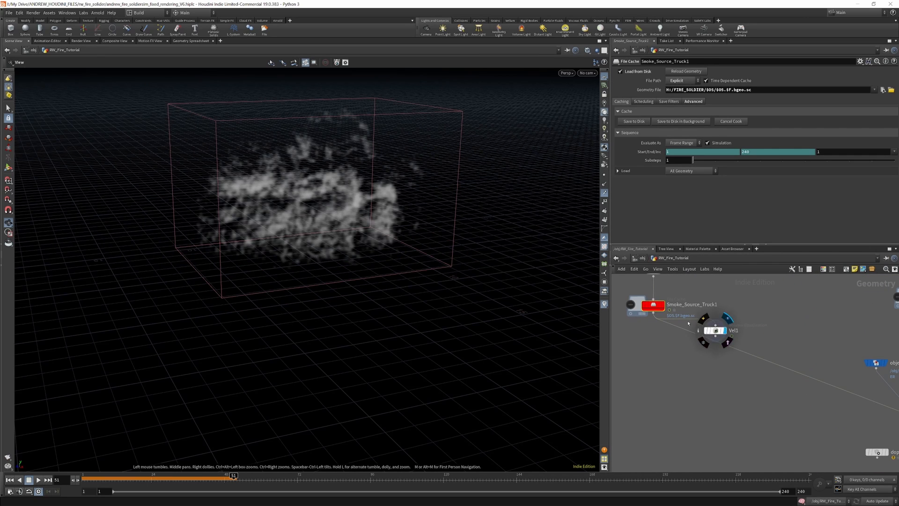
{"action": "left_click", "coordinate": [724, 330]}
Enter Smoke_Sim1 again and focus on the three volume source nodes feeding merge1.
{"action": "scroll", "coordinate": [709, 330], "scroll_direction": "down", "scroll_amount": 4}
{"action": "scroll", "coordinate": [790, 371], "scroll_direction": "up", "scroll_amount": 5}
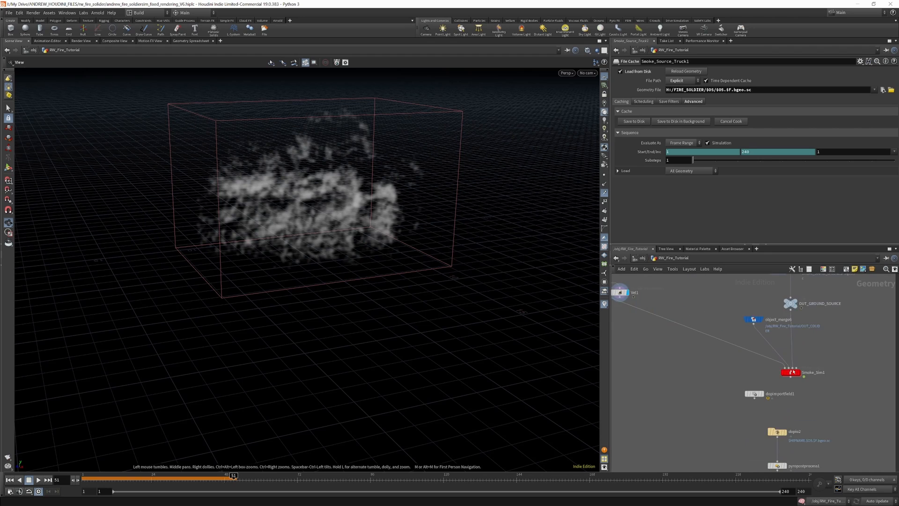
{"action": "double_click", "coordinate": [788, 372]}
{"action": "scroll", "coordinate": [761, 348], "scroll_direction": "down", "scroll_amount": 3}
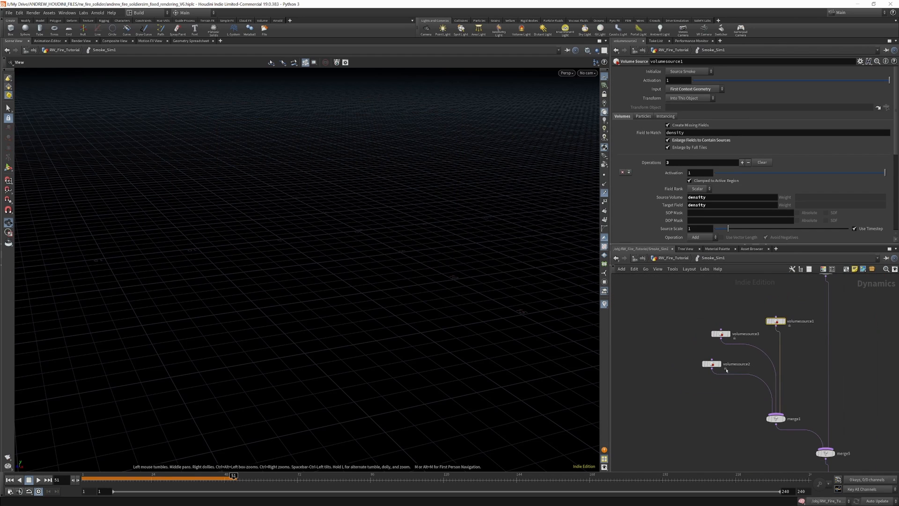
{"action": "scroll", "coordinate": [772, 364], "scroll_direction": "up", "scroll_amount": 3}
Review volumesource1's three operations, covering the density, temperature and vel target fields and their source scales.
{"action": "scroll", "coordinate": [719, 124], "scroll_direction": "down", "scroll_amount": 2}
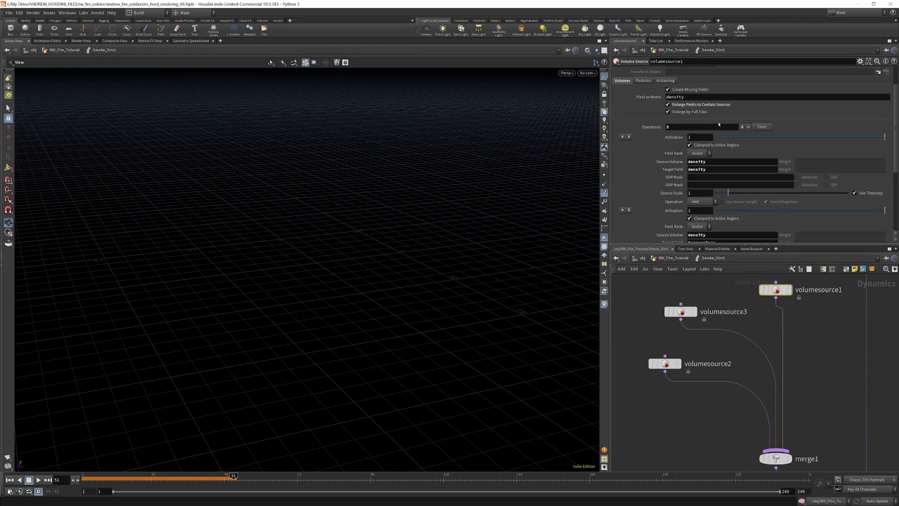
{"action": "scroll", "coordinate": [709, 196], "scroll_direction": "down", "scroll_amount": 2}
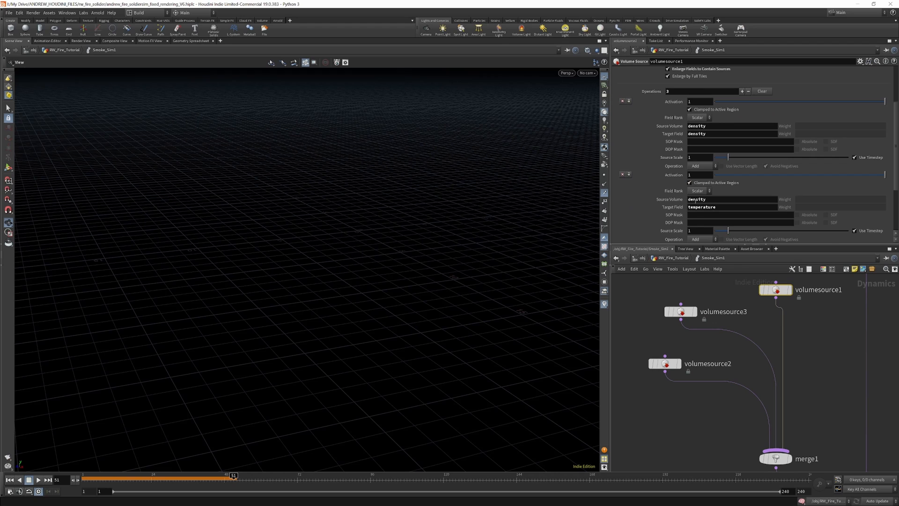
{"action": "scroll", "coordinate": [689, 214], "scroll_direction": "down", "scroll_amount": 4}
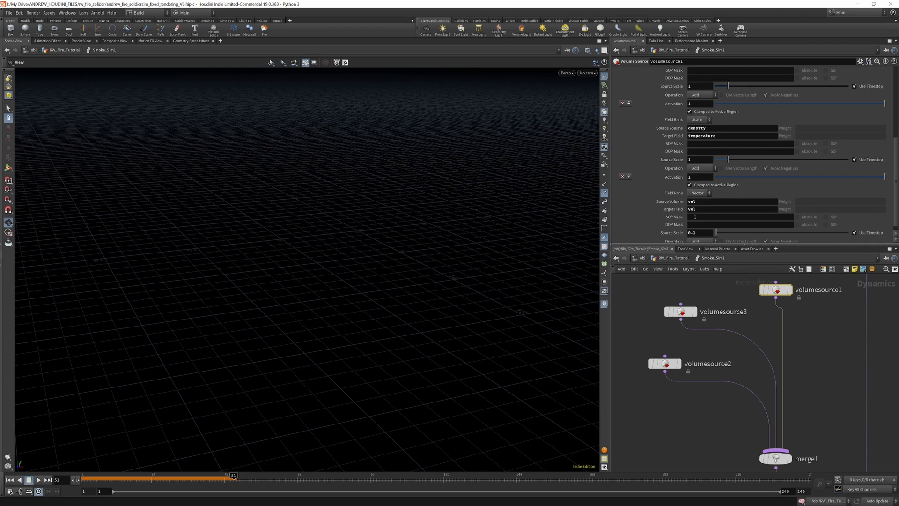
{"action": "scroll", "coordinate": [694, 217], "scroll_direction": "down", "scroll_amount": 1}
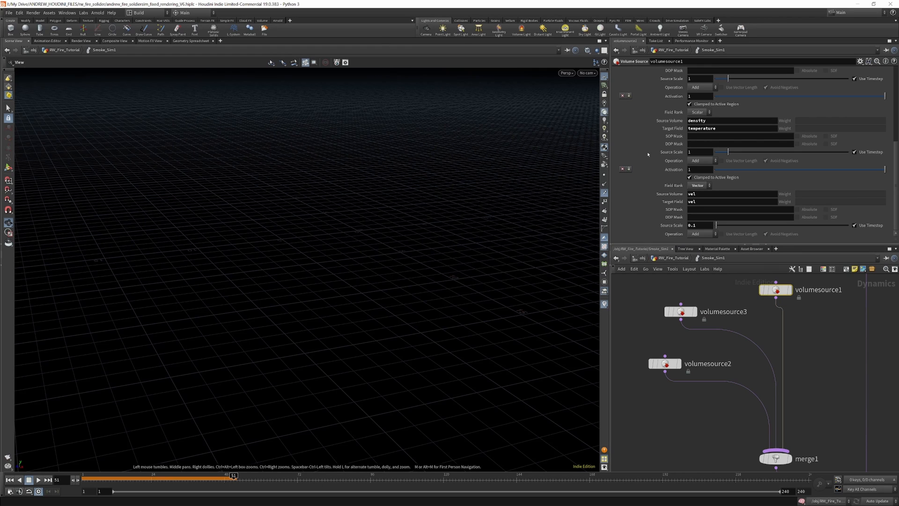
{"action": "scroll", "coordinate": [714, 177], "scroll_direction": "up", "scroll_amount": 3}
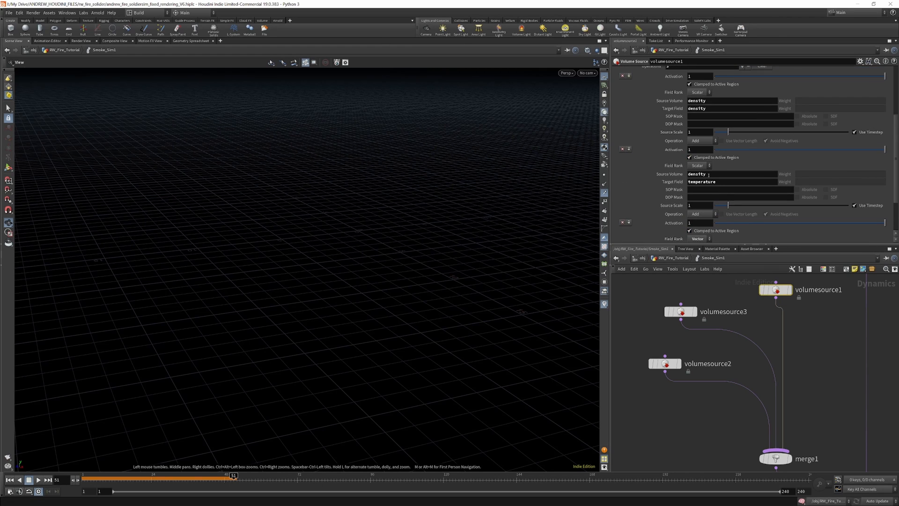
{"action": "scroll", "coordinate": [715, 208], "scroll_direction": "down", "scroll_amount": 3}
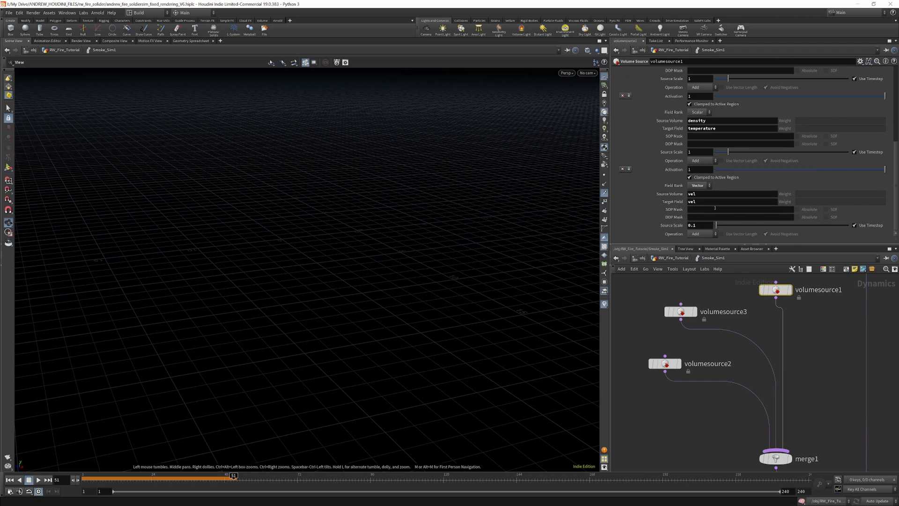
{"action": "scroll", "coordinate": [709, 206], "scroll_direction": "up", "scroll_amount": 5}
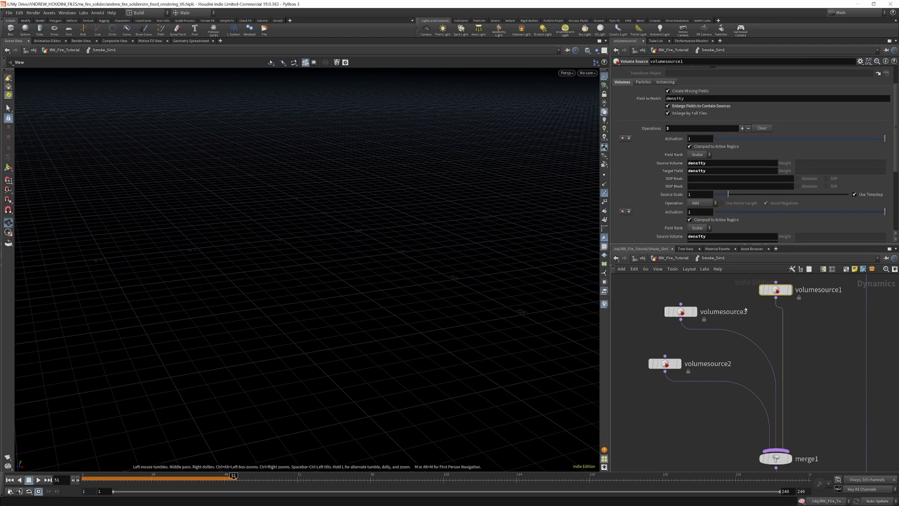
{"action": "scroll", "coordinate": [761, 322], "scroll_direction": "down", "scroll_amount": 3}
{"action": "scroll", "coordinate": [724, 319], "scroll_direction": "up", "scroll_amount": 3}
Show volumesource3's parameters and review its context geometry input and first sourcing operation.
{"action": "left_click", "coordinate": [707, 312]}
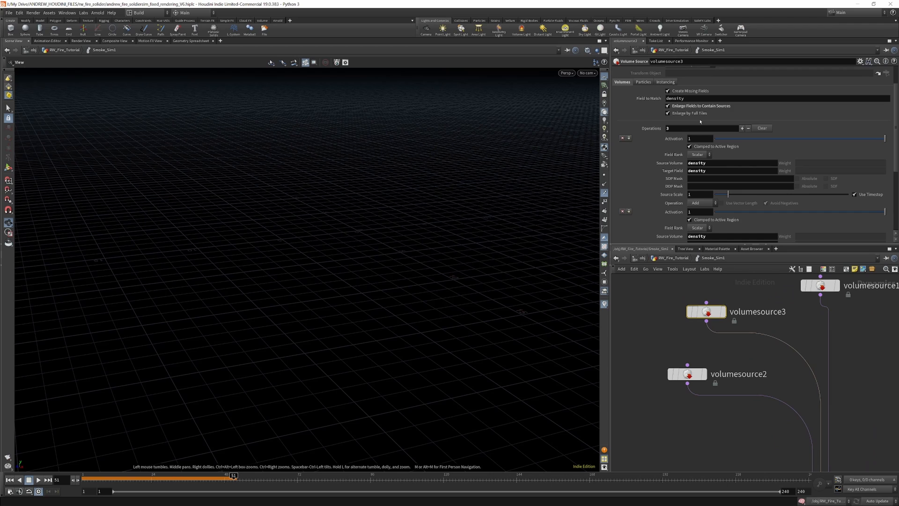
{"action": "scroll", "coordinate": [700, 122], "scroll_direction": "up", "scroll_amount": 2}
{"action": "scroll", "coordinate": [697, 112], "scroll_direction": "up", "scroll_amount": 1}
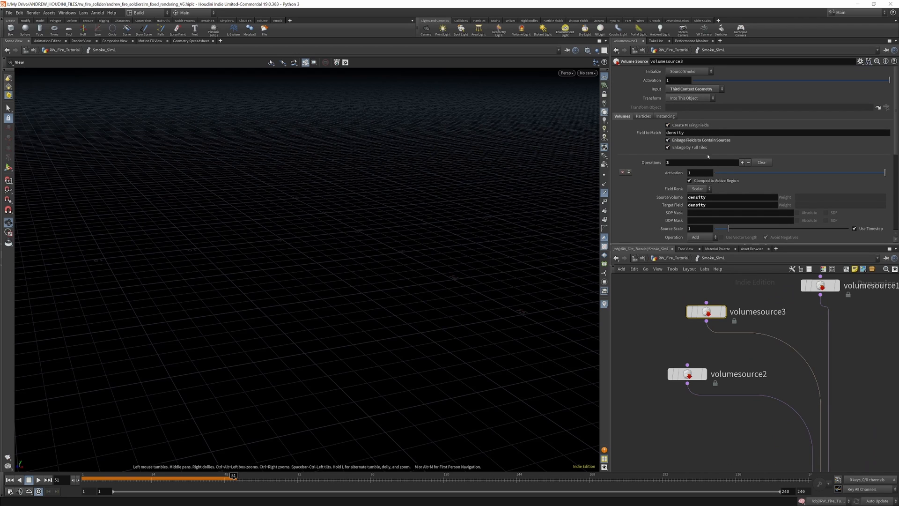
{"action": "scroll", "coordinate": [705, 160], "scroll_direction": "down", "scroll_amount": 2}
Go up to RW_Fire_Tutorial to check the ground source wired into Smoke_Sim1, and reenter the simulation.
{"action": "key", "text": "u"}
{"action": "scroll", "coordinate": [784, 346], "scroll_direction": "down", "scroll_amount": 3}
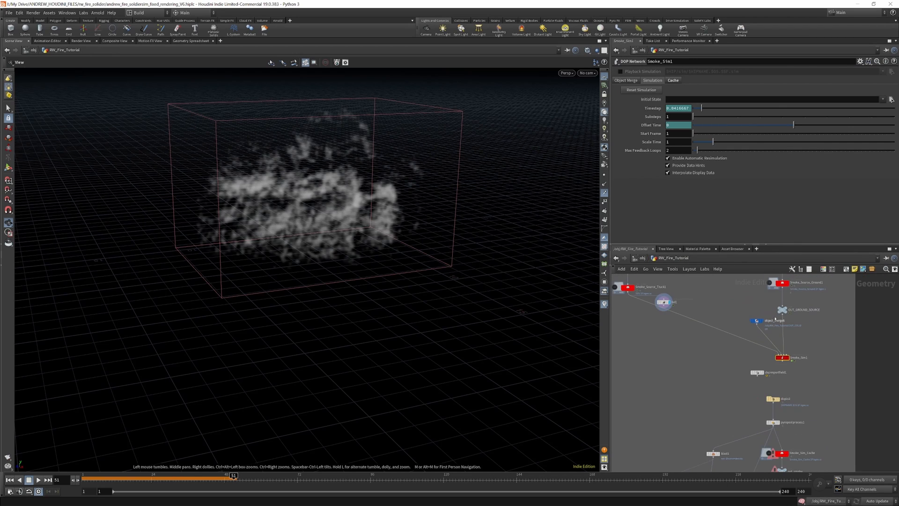
{"action": "scroll", "coordinate": [779, 313], "scroll_direction": "up", "scroll_amount": 3}
{"action": "left_click", "coordinate": [799, 296]}
{"action": "double_click", "coordinate": [786, 389]}
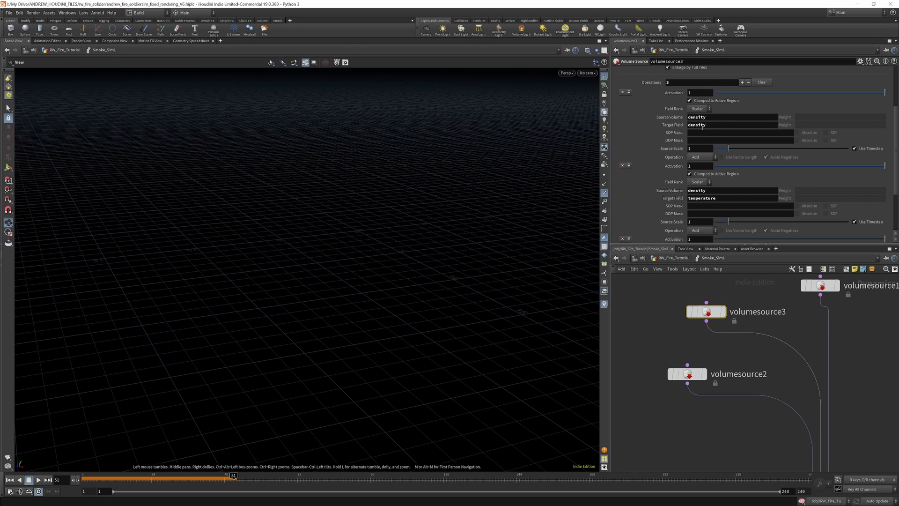
Review volumesource3's temperature and velocity operations, including the source scale for vel.
{"action": "scroll", "coordinate": [707, 187], "scroll_direction": "down", "scroll_amount": 4}
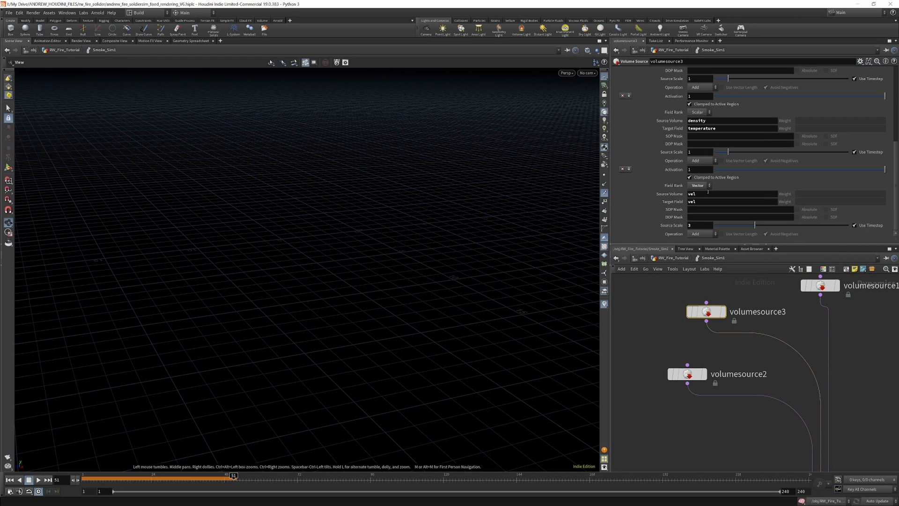
{"action": "scroll", "coordinate": [761, 320], "scroll_direction": "down", "scroll_amount": 3}
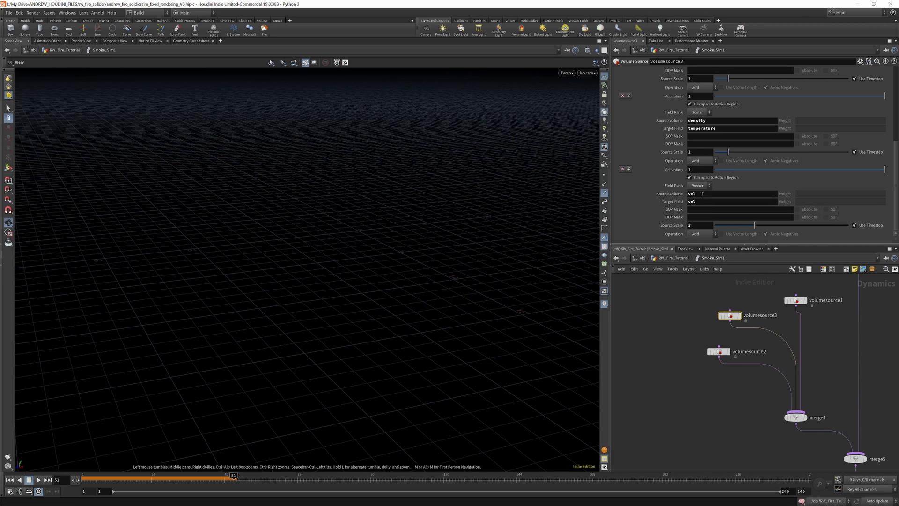
{"action": "scroll", "coordinate": [704, 195], "scroll_direction": "up", "scroll_amount": 1}
{"action": "scroll", "coordinate": [782, 292], "scroll_direction": "down", "scroll_amount": 3}
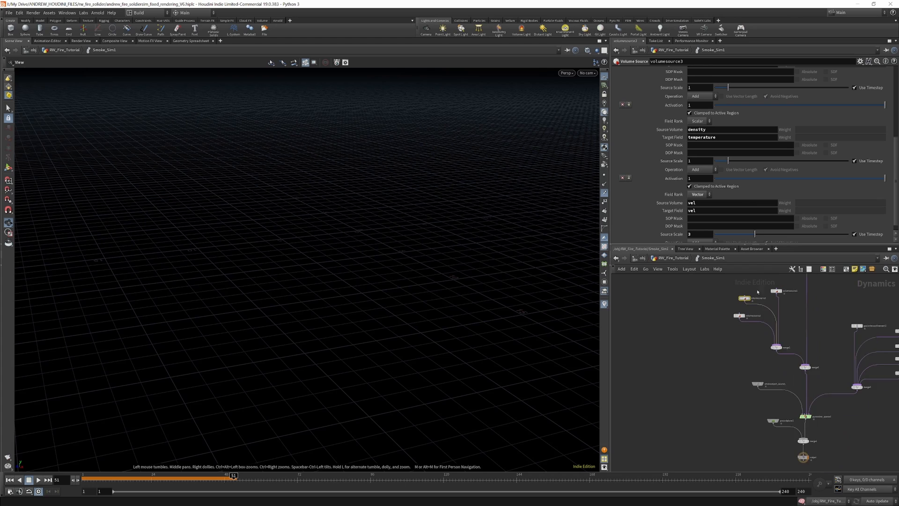
Compare the velocity source scales of volumesource1 and volumesource3.
{"action": "scroll", "coordinate": [781, 292], "scroll_direction": "up", "scroll_amount": 2}
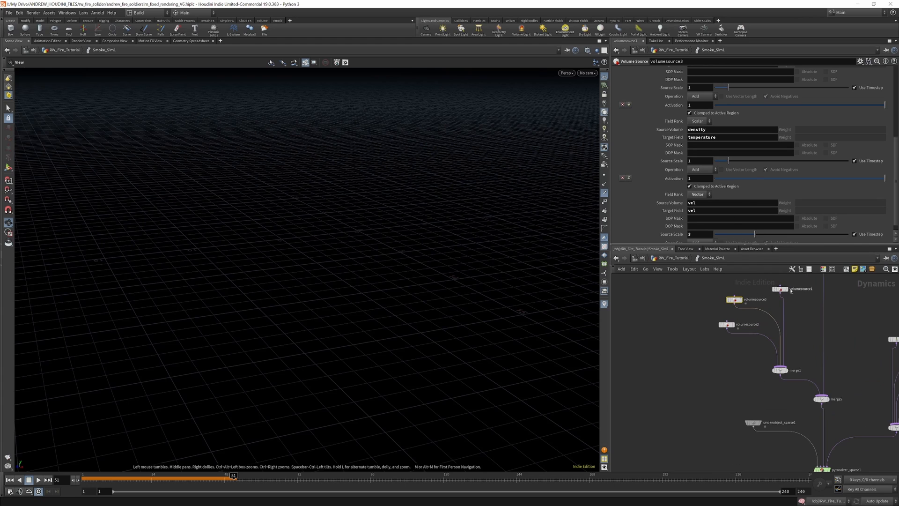
{"action": "left_click", "coordinate": [781, 289]}
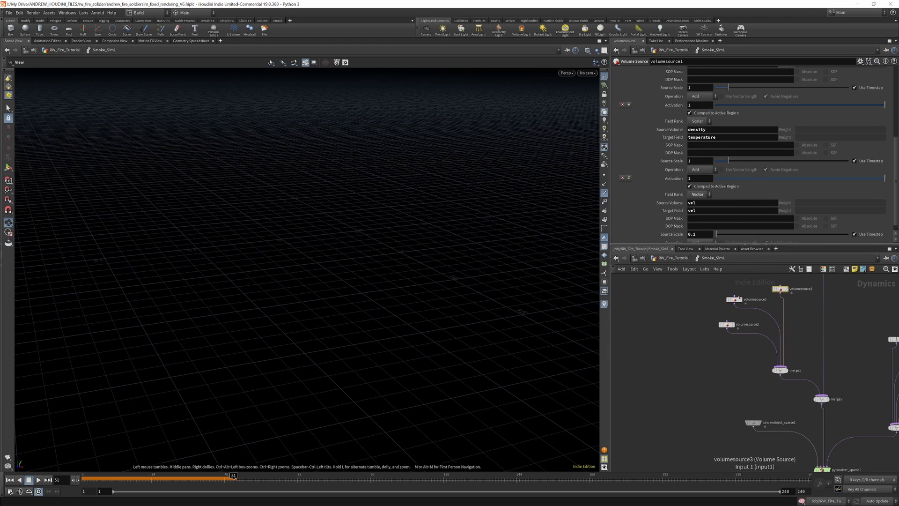
{"action": "left_click", "coordinate": [734, 299]}
{"action": "scroll", "coordinate": [695, 75], "scroll_direction": "up", "scroll_amount": 2}
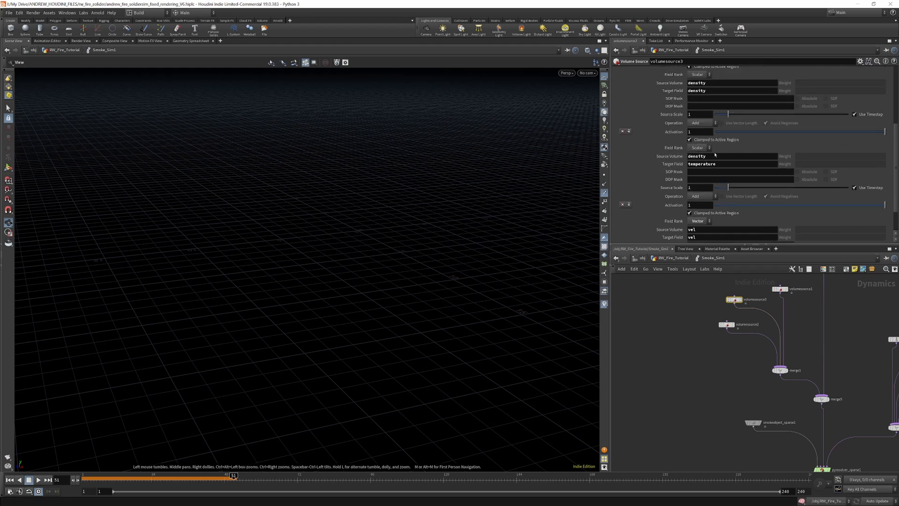
Show volumesource2's parameters again to review its collision and collisionvel operations.
{"action": "scroll", "coordinate": [724, 342], "scroll_direction": "up", "scroll_amount": 3}
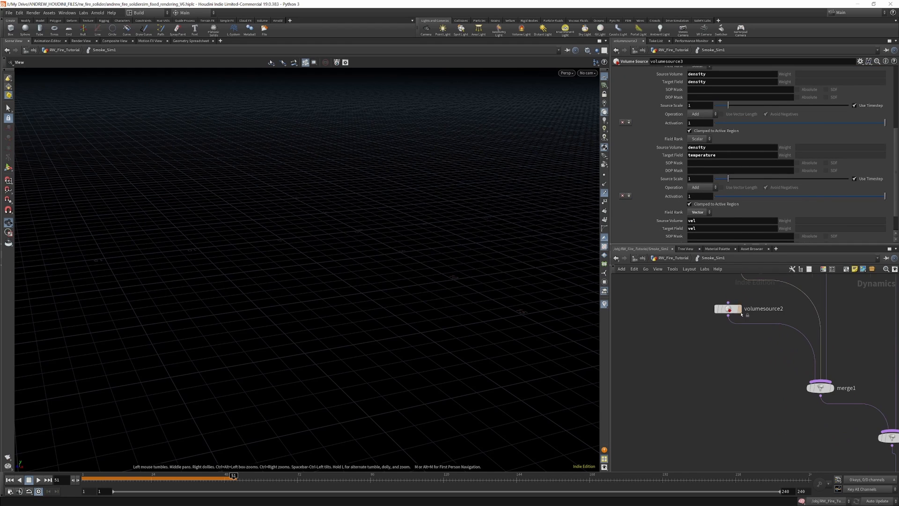
{"action": "left_click", "coordinate": [728, 309]}
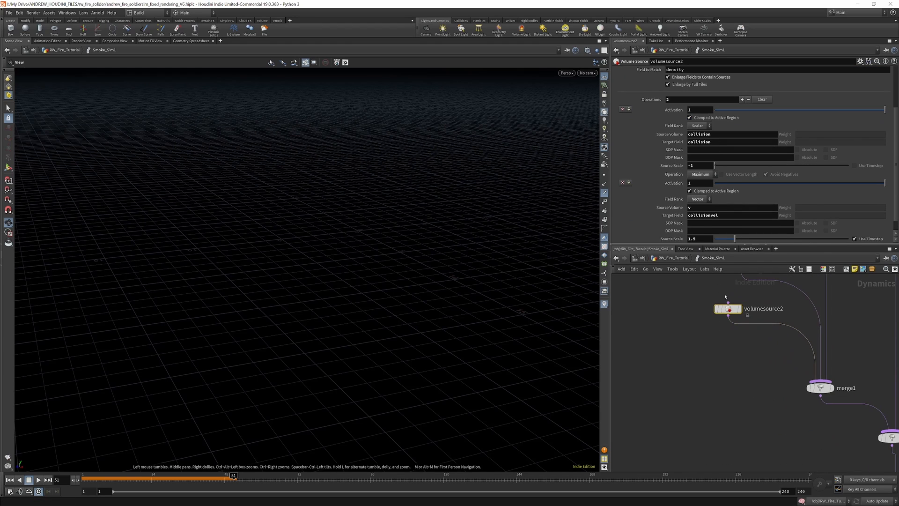
Review volumesource2's input, field to match and source scales for the collision and collisionvel operations.
{"action": "scroll", "coordinate": [699, 119], "scroll_direction": "up", "scroll_amount": 3}
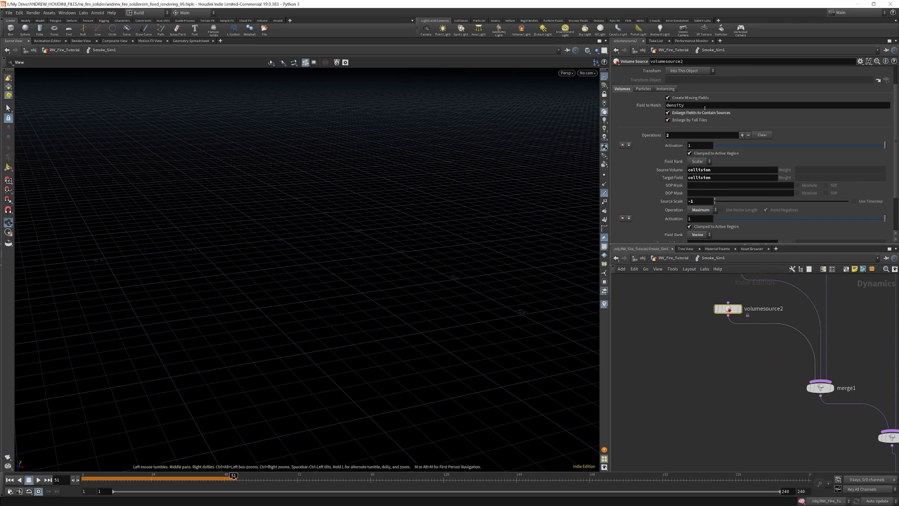
{"action": "scroll", "coordinate": [704, 109], "scroll_direction": "down", "scroll_amount": 3}
{"action": "scroll", "coordinate": [701, 131], "scroll_direction": "down", "scroll_amount": 1}
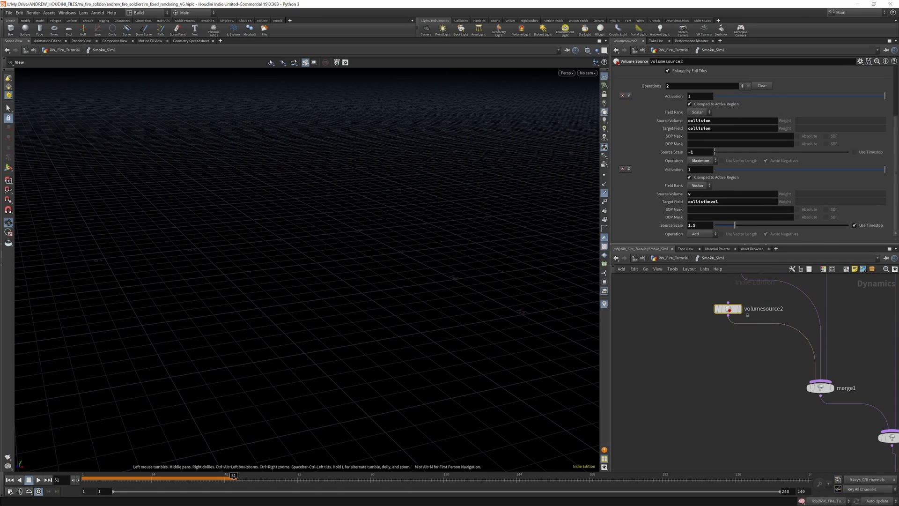
{"action": "scroll", "coordinate": [701, 148], "scroll_direction": "up", "scroll_amount": 6}
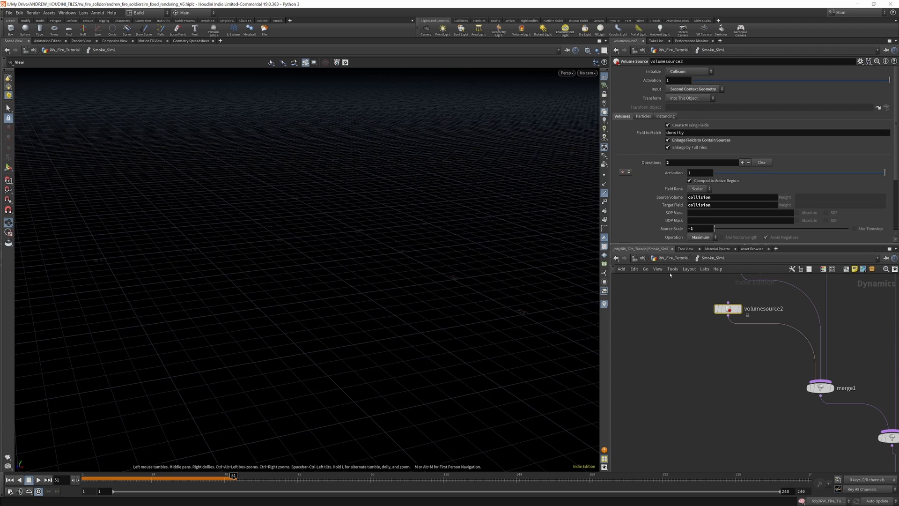
Go up to RW_Fire_Tutorial, display object_merge6's collider geometry, and reenter Smoke_Sim1.
{"action": "left_click", "coordinate": [674, 258]}
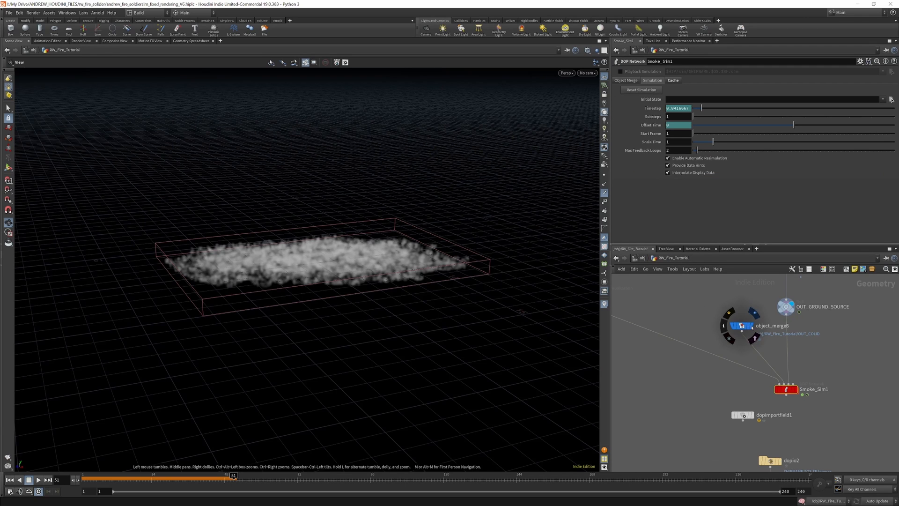
{"action": "left_click", "coordinate": [752, 327]}
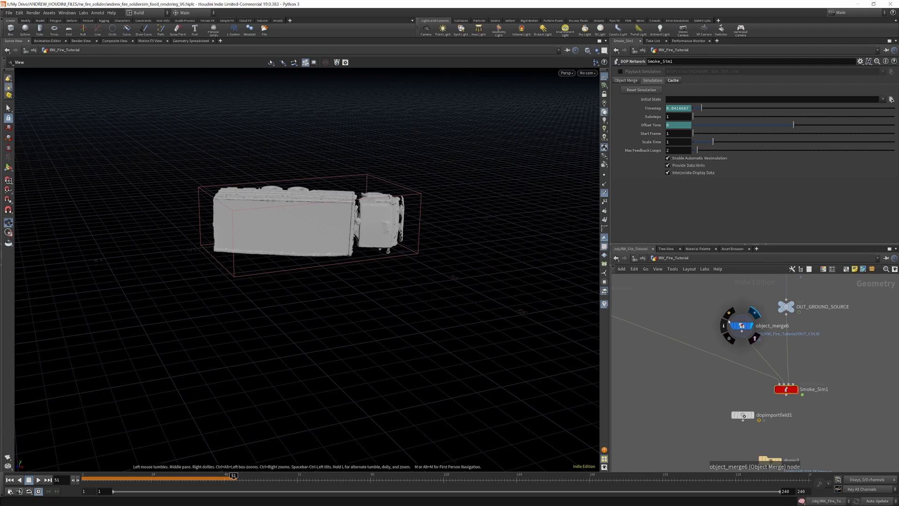
{"action": "double_click", "coordinate": [786, 389]}
Show smokeobject_sparse1's properties to review its voxel size and boundary conditions.
{"action": "left_click", "coordinate": [755, 380]}
{"action": "scroll", "coordinate": [752, 371], "scroll_direction": "up", "scroll_amount": 4}
{"action": "middle_click_drag", "start_coordinate": [753, 371], "coordinate": [688, 343]}
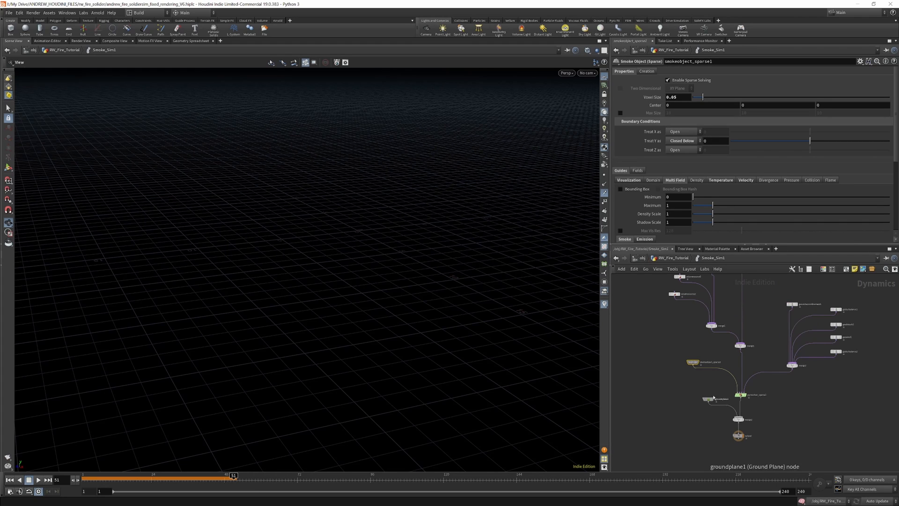
Show pyrosolver_sparse1's parameters to review its dissipation and wind shape settings.
{"action": "scroll", "coordinate": [704, 363], "scroll_direction": "up", "scroll_amount": 5}
{"action": "scroll", "coordinate": [700, 365], "scroll_direction": "down", "scroll_amount": 5}
{"action": "scroll", "coordinate": [762, 413], "scroll_direction": "up", "scroll_amount": 4}
{"action": "left_click", "coordinate": [762, 414]}
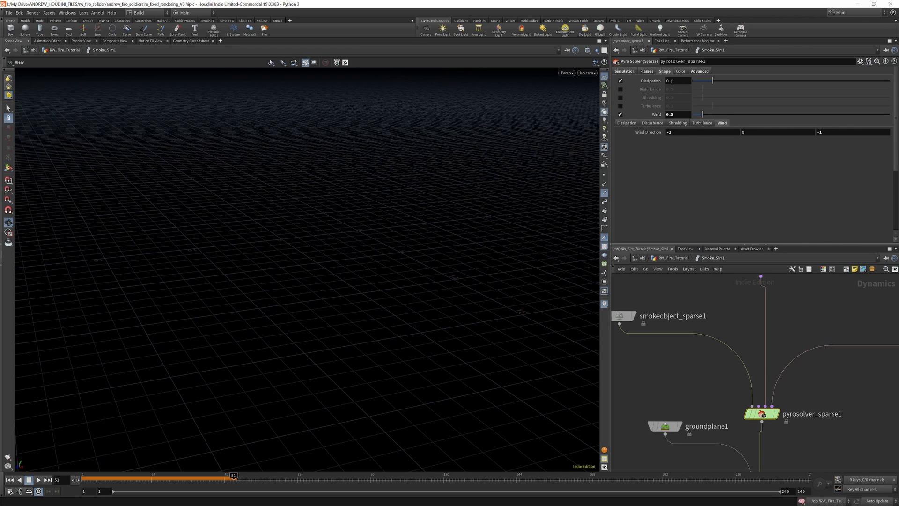
{"action": "scroll", "coordinate": [748, 383], "scroll_direction": "down", "scroll_amount": 6}
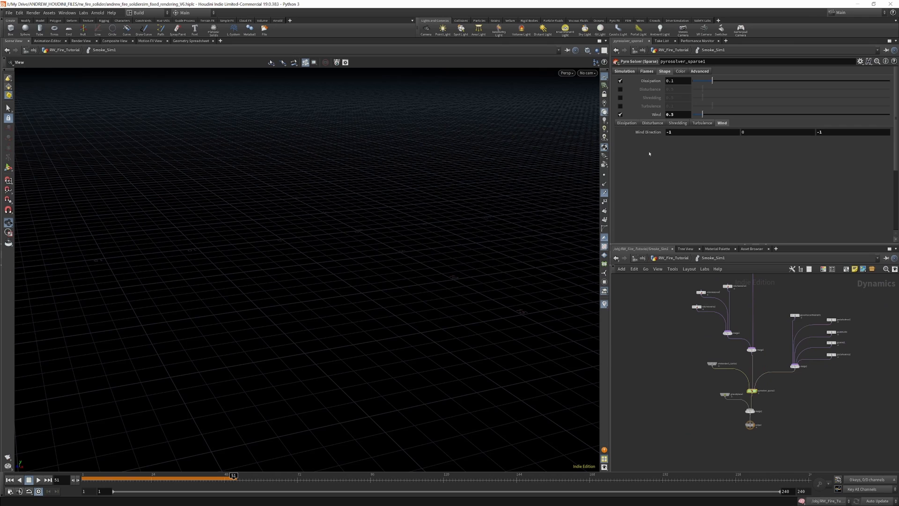
Go through pyrosolver_sparse1's Simulation, Flames, Shape and Advanced settings.
{"action": "left_click", "coordinate": [625, 71]}
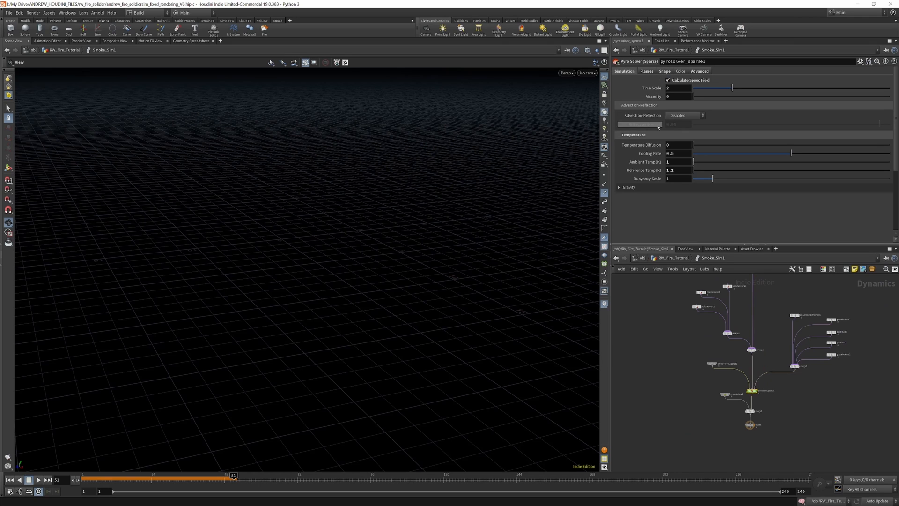
{"action": "left_click", "coordinate": [647, 71]}
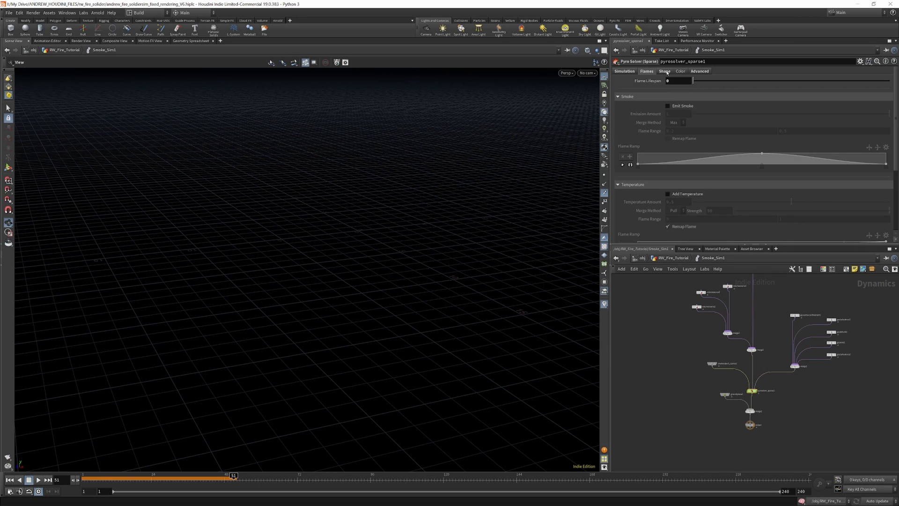
{"action": "left_click", "coordinate": [667, 71]}
{"action": "left_click", "coordinate": [681, 72]}
{"action": "left_click", "coordinate": [707, 72]}
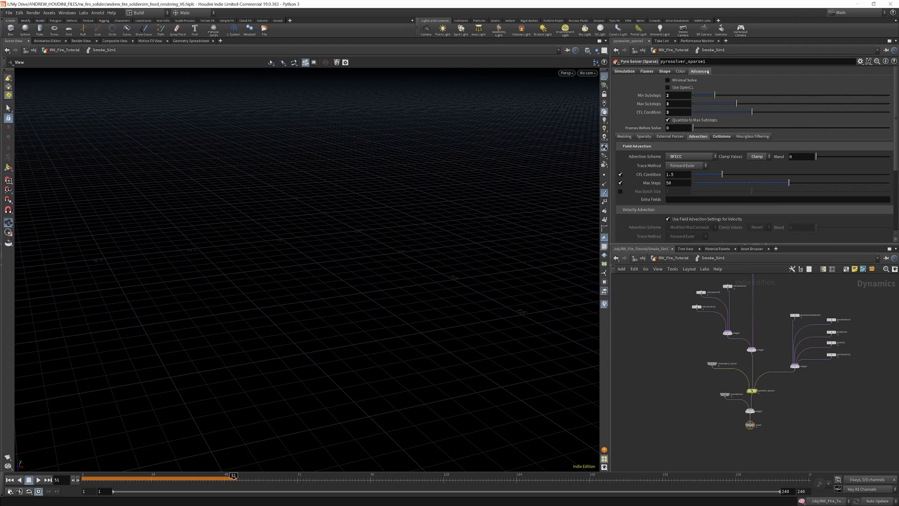
Examine pyrosolver_sparse1's advanced resizing, sparsity, external forces, advection, collisions and hourglass filtering options, and return to its Flames settings.
{"action": "scroll", "coordinate": [707, 131], "scroll_direction": "down", "scroll_amount": 3}
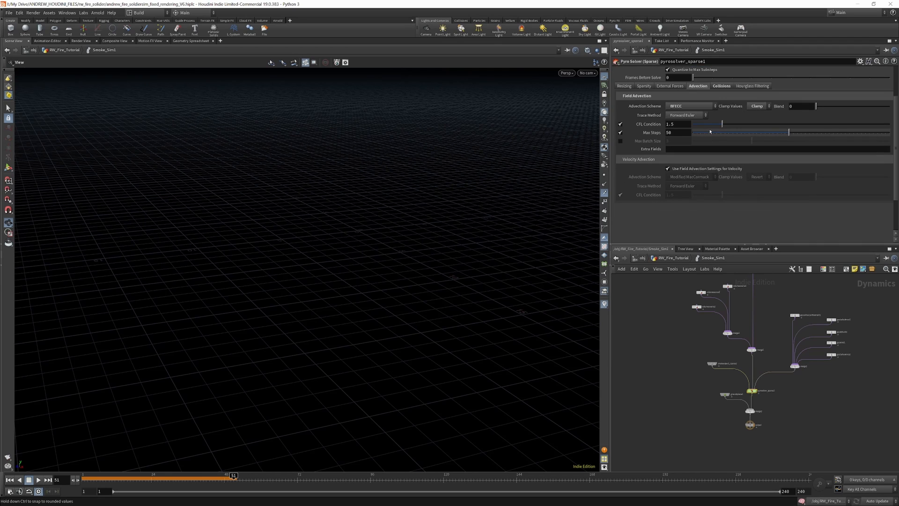
{"action": "scroll", "coordinate": [711, 133], "scroll_direction": "up", "scroll_amount": 3}
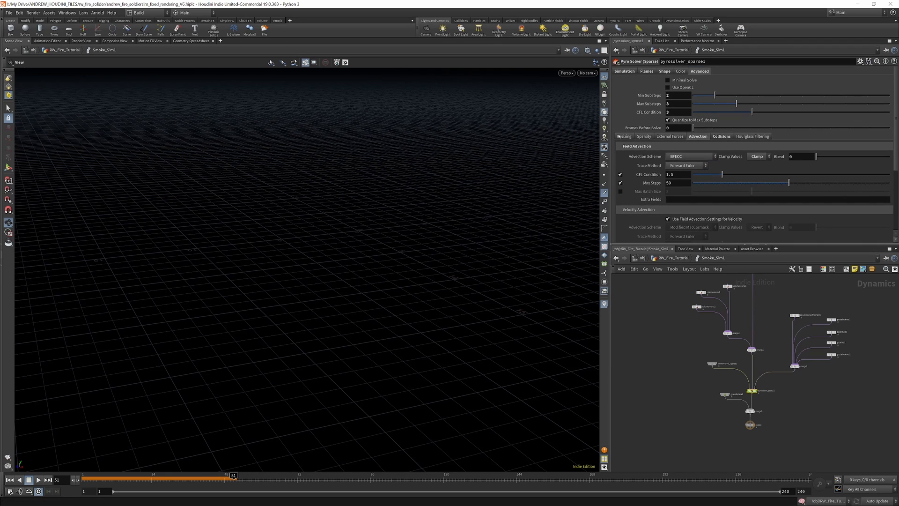
{"action": "left_click", "coordinate": [625, 137]}
{"action": "left_click", "coordinate": [644, 136]}
{"action": "left_click", "coordinate": [670, 137]}
{"action": "left_click", "coordinate": [697, 136]}
{"action": "left_click", "coordinate": [721, 137]}
{"action": "left_click", "coordinate": [750, 137]}
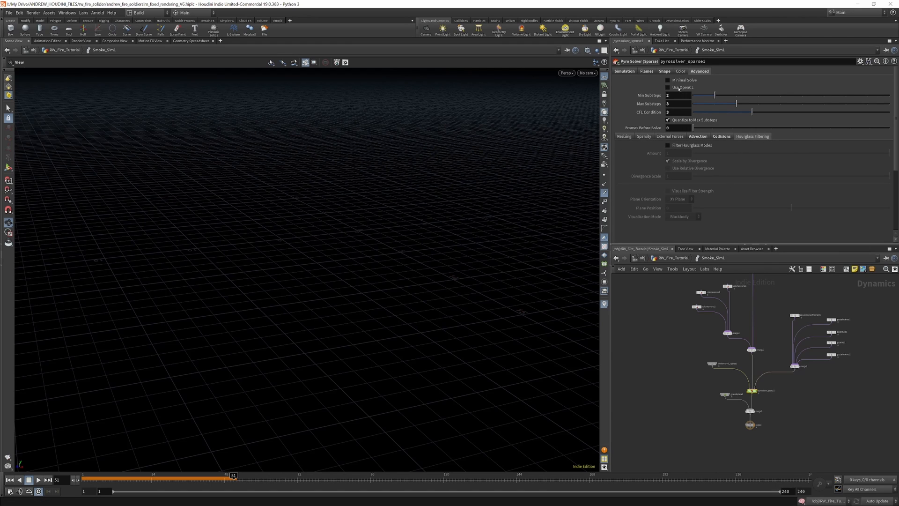
{"action": "left_click", "coordinate": [665, 71]}
{"action": "left_click", "coordinate": [647, 71]}
Find the gas nodes feeding merge4 and review gasanalysis1's source field, destination field and analysis type.
{"action": "scroll", "coordinate": [761, 328], "scroll_direction": "down", "scroll_amount": 4}
{"action": "scroll", "coordinate": [759, 291], "scroll_direction": "up", "scroll_amount": 4}
{"action": "scroll", "coordinate": [763, 362], "scroll_direction": "down", "scroll_amount": 3}
{"action": "scroll", "coordinate": [746, 330], "scroll_direction": "up", "scroll_amount": 7}
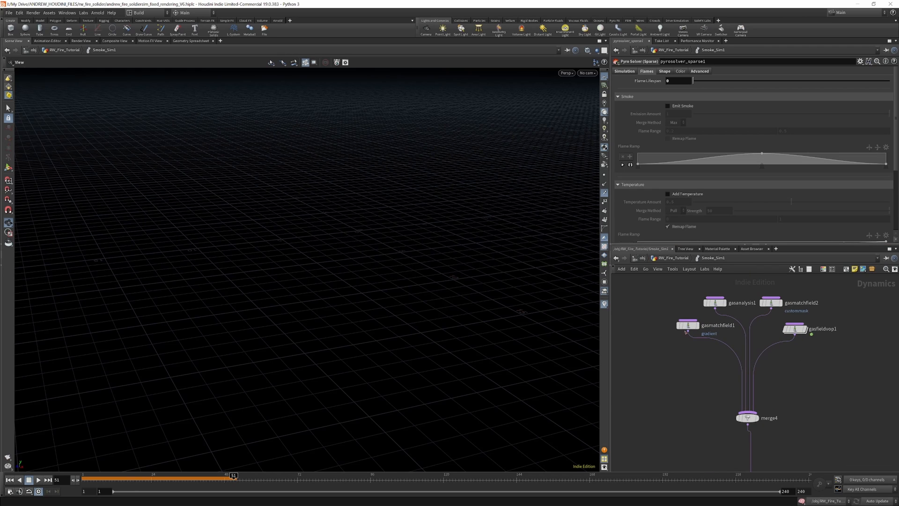
{"action": "left_click", "coordinate": [716, 303]}
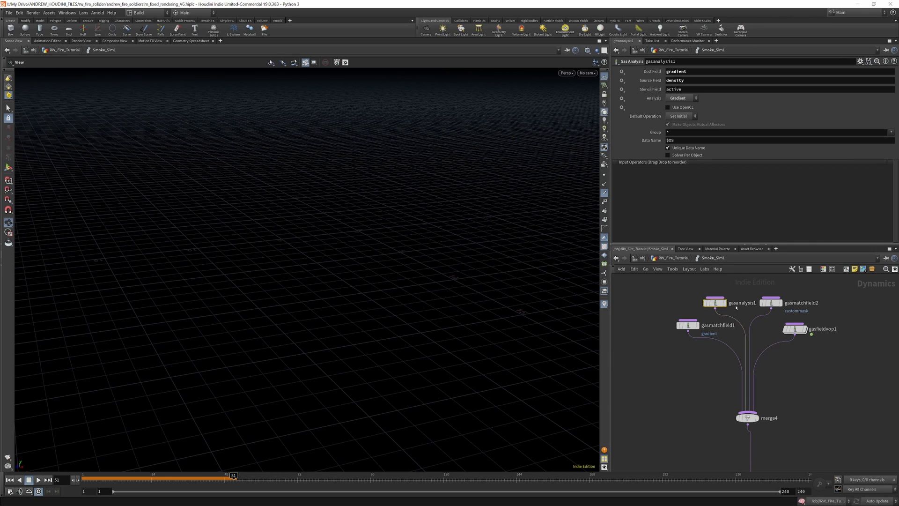
{"action": "scroll", "coordinate": [717, 309], "scroll_direction": "up", "scroll_amount": 2}
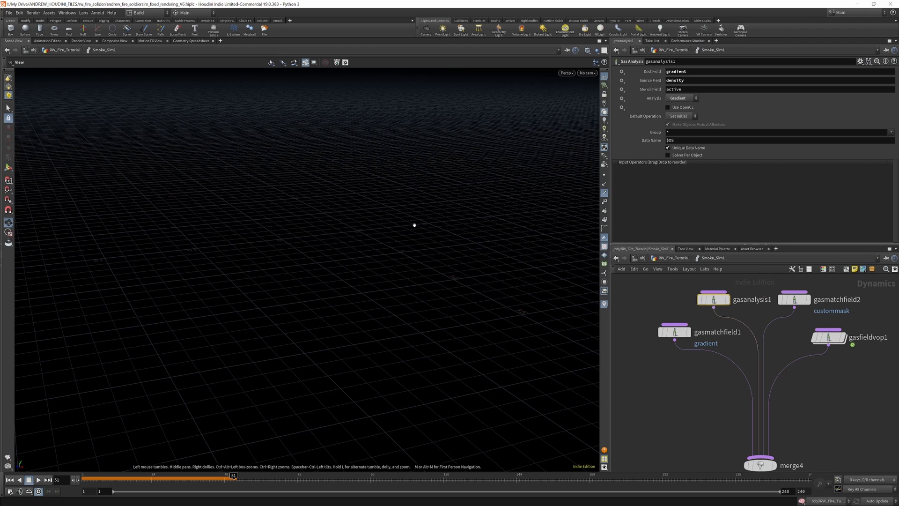
Enter gasfieldvop1 and examine the vel and gradient bind nodes with their normalize nodes.
{"action": "double_click", "coordinate": [817, 338]}
{"action": "scroll", "coordinate": [811, 373], "scroll_direction": "down", "scroll_amount": 3}
{"action": "scroll", "coordinate": [679, 356], "scroll_direction": "up", "scroll_amount": 5}
{"action": "left_click", "coordinate": [654, 335]}
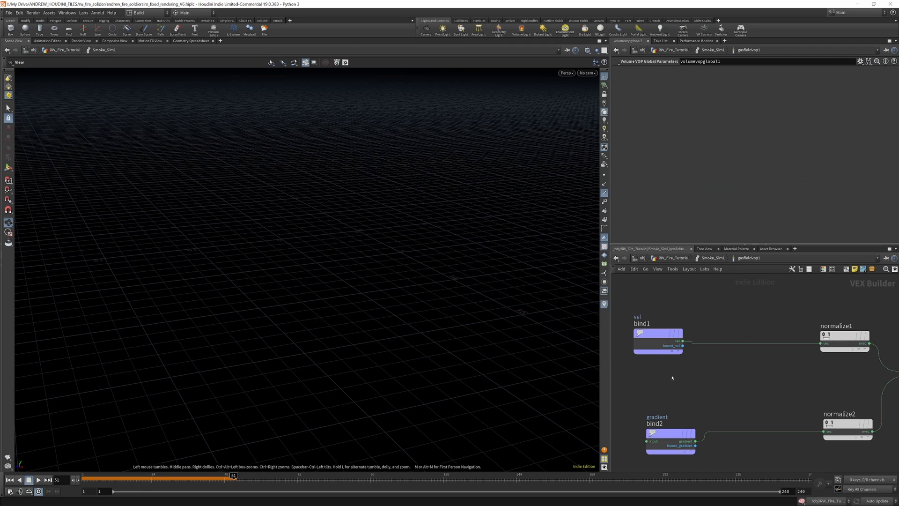
{"action": "scroll", "coordinate": [673, 375], "scroll_direction": "down", "scroll_amount": 3}
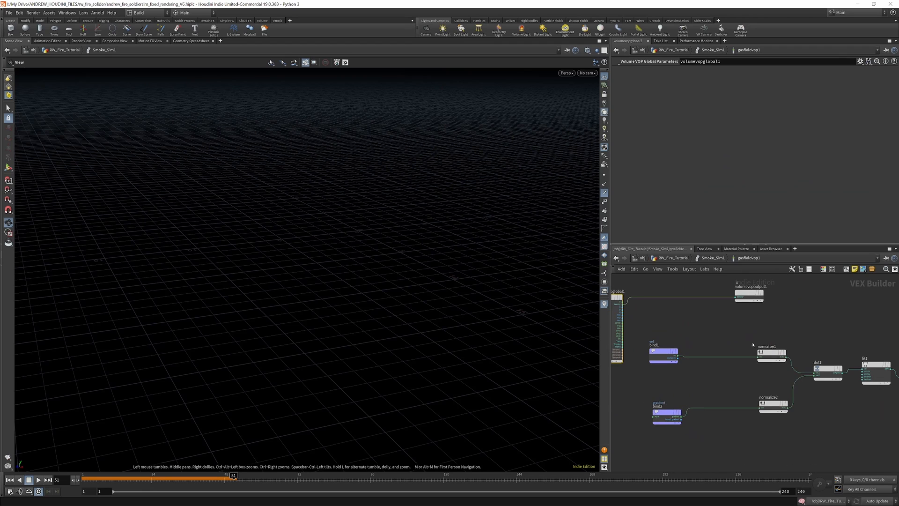
Trace the gasfieldvop1 network from the normalize nodes through the dot product, fit and ramp to the output bind nodes.
{"action": "scroll", "coordinate": [732, 335], "scroll_direction": "down", "scroll_amount": 3}
{"action": "scroll", "coordinate": [806, 360], "scroll_direction": "up", "scroll_amount": 3}
{"action": "scroll", "coordinate": [774, 354], "scroll_direction": "up", "scroll_amount": 2}
{"action": "scroll", "coordinate": [769, 337], "scroll_direction": "down", "scroll_amount": 3}
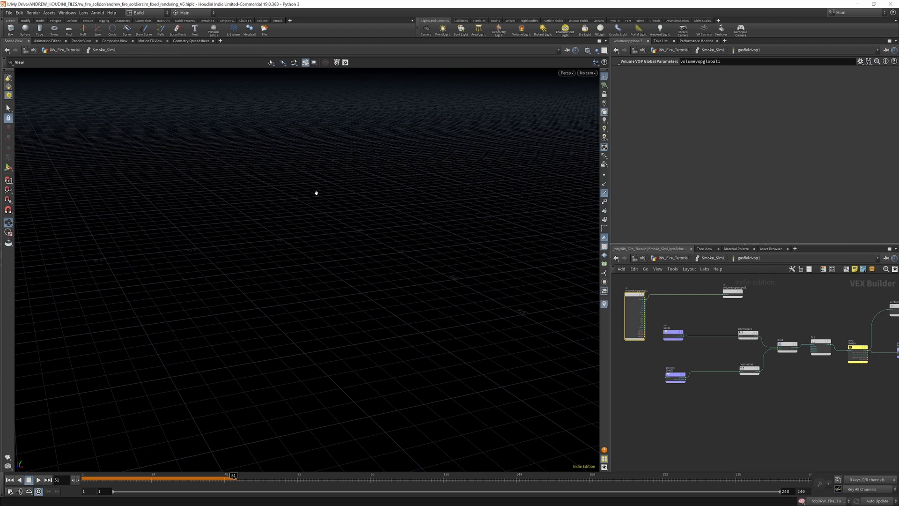
{"action": "scroll", "coordinate": [726, 331], "scroll_direction": "down", "scroll_amount": 4}
{"action": "scroll", "coordinate": [820, 344], "scroll_direction": "up", "scroll_amount": 3}
{"action": "scroll", "coordinate": [756, 328], "scroll_direction": "up", "scroll_amount": 4}
{"action": "scroll", "coordinate": [771, 339], "scroll_direction": "down", "scroll_amount": 3}
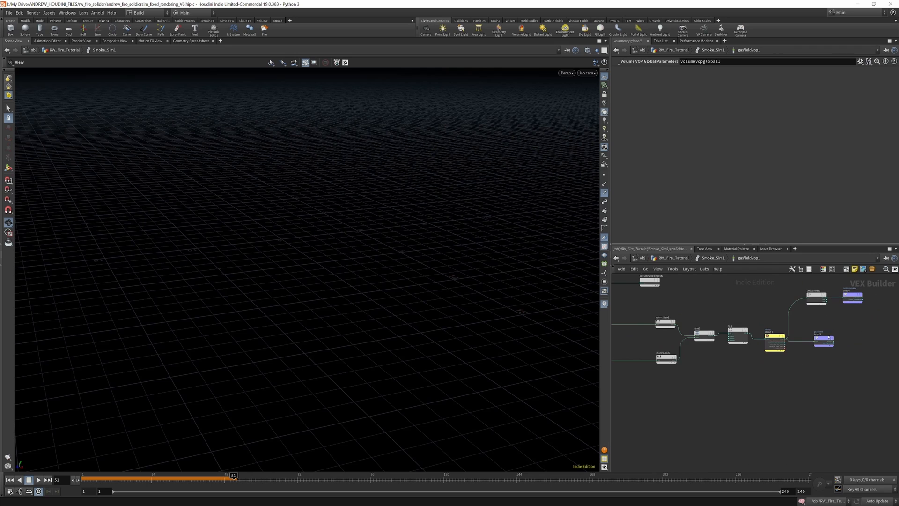
{"action": "scroll", "coordinate": [827, 331], "scroll_direction": "up", "scroll_amount": 4}
{"action": "scroll", "coordinate": [858, 296], "scroll_direction": "down", "scroll_amount": 3}
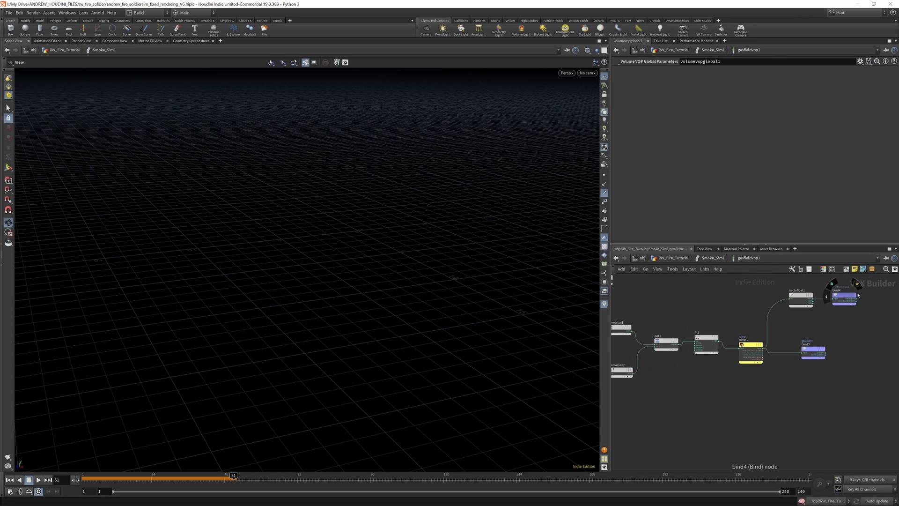
{"action": "scroll", "coordinate": [858, 296], "scroll_direction": "up", "scroll_amount": 4}
{"action": "scroll", "coordinate": [796, 291], "scroll_direction": "down", "scroll_amount": 2}
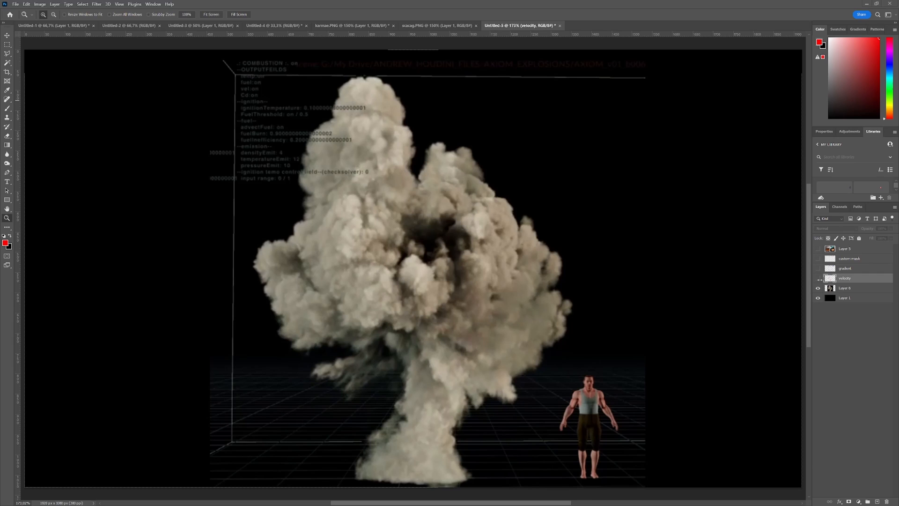
Switch to Photoshop and show the velocity and gradient layers over the smoke image.
{"action": "left_click", "coordinate": [818, 279]}
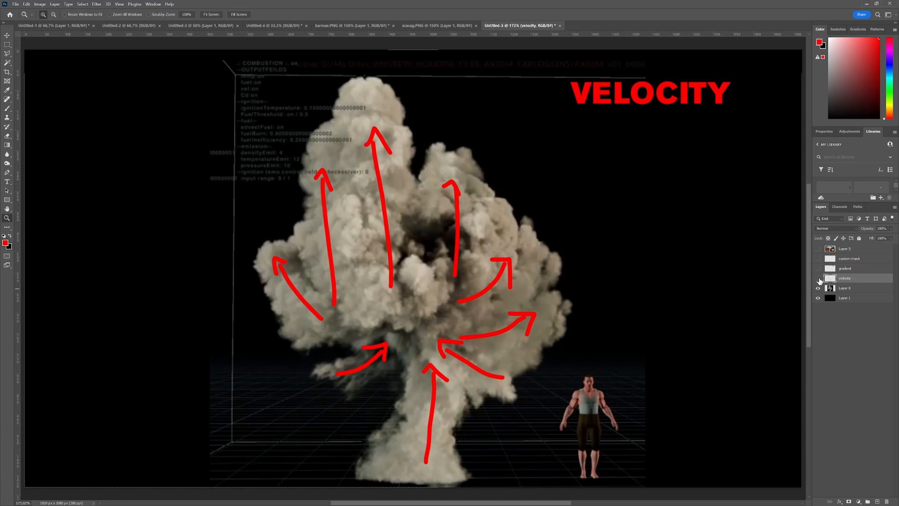
{"action": "left_click", "coordinate": [818, 278]}
{"action": "left_click", "coordinate": [818, 268]}
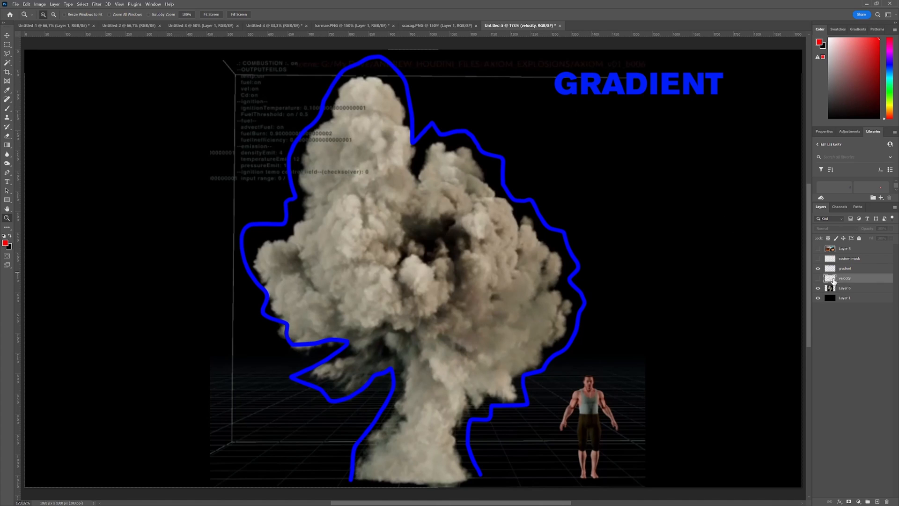
{"action": "left_click", "coordinate": [818, 278]}
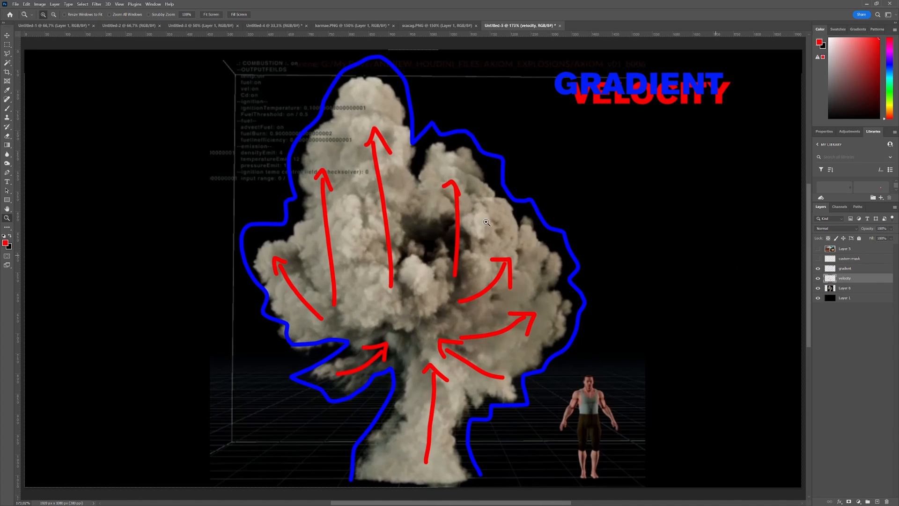
Show the custom mask layer over the smoke image and hide the velocity and gradient layers.
{"action": "left_click", "coordinate": [818, 260]}
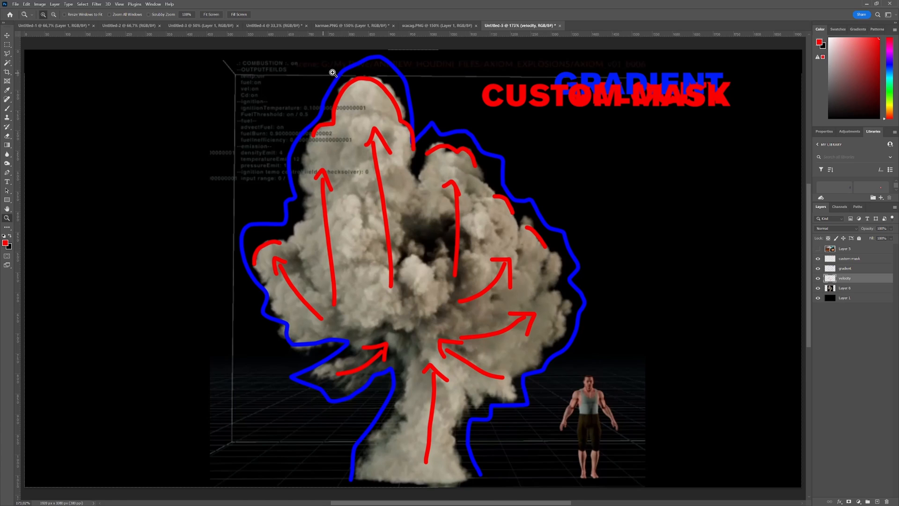
{"action": "left_click", "coordinate": [818, 279]}
{"action": "left_click", "coordinate": [819, 288]}
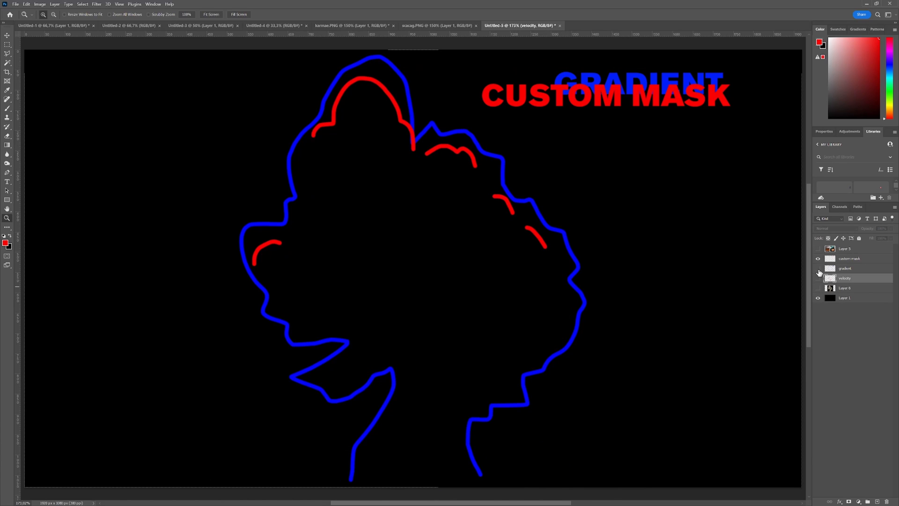
{"action": "left_click", "coordinate": [818, 268]}
{"action": "left_click", "coordinate": [818, 288]}
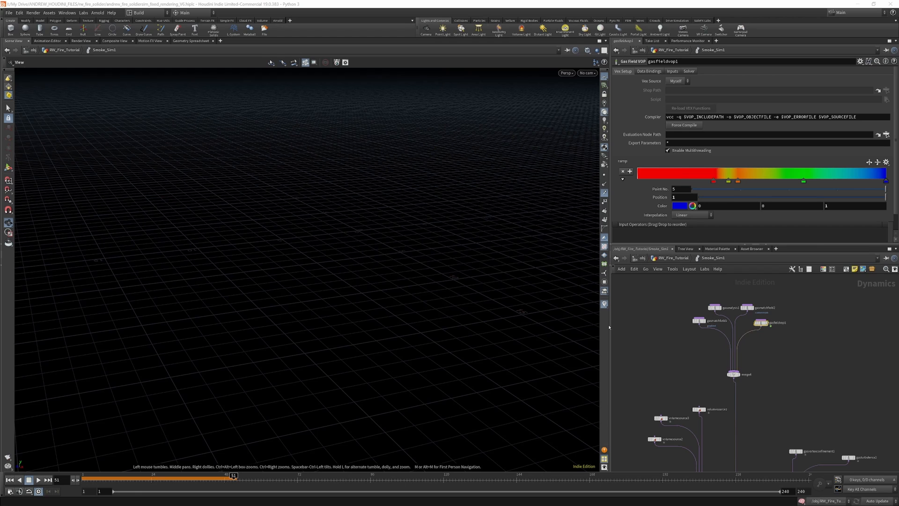
Switch back to Houdini and review gasdisturb1's control field and its strength and block size settings.
{"action": "middle_click_drag", "start_coordinate": [773, 421], "coordinate": [708, 322]}
{"action": "scroll", "coordinate": [769, 380], "scroll_direction": "up", "scroll_amount": 4}
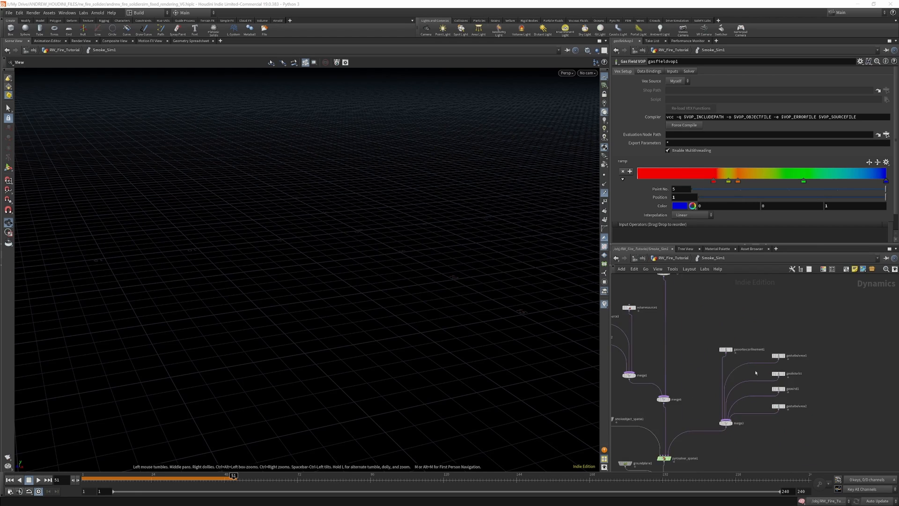
{"action": "scroll", "coordinate": [769, 380], "scroll_direction": "down", "scroll_amount": 3}
{"action": "scroll", "coordinate": [775, 342], "scroll_direction": "up", "scroll_amount": 4}
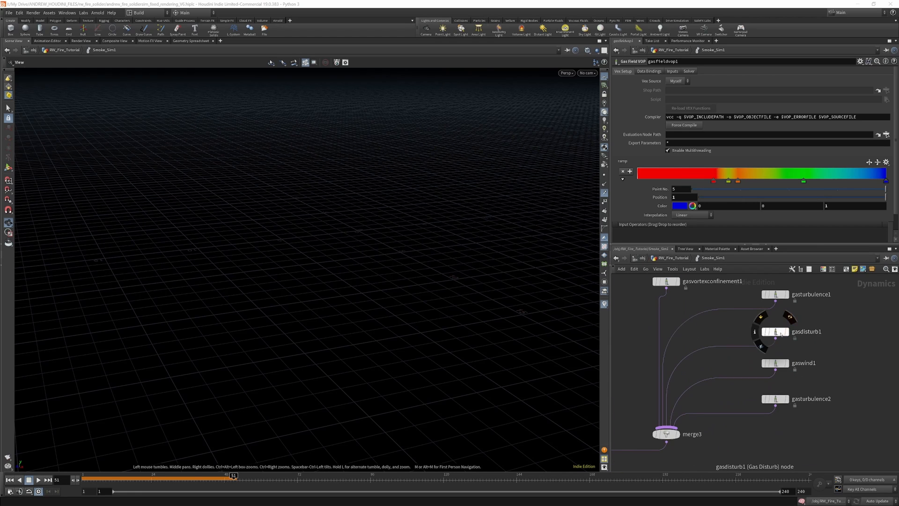
{"action": "left_click", "coordinate": [779, 333]}
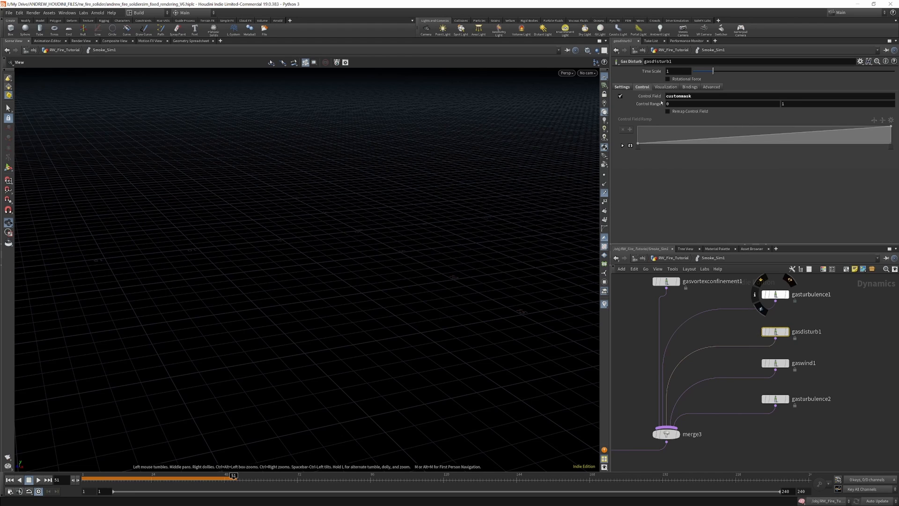
{"action": "left_click", "coordinate": [628, 87]}
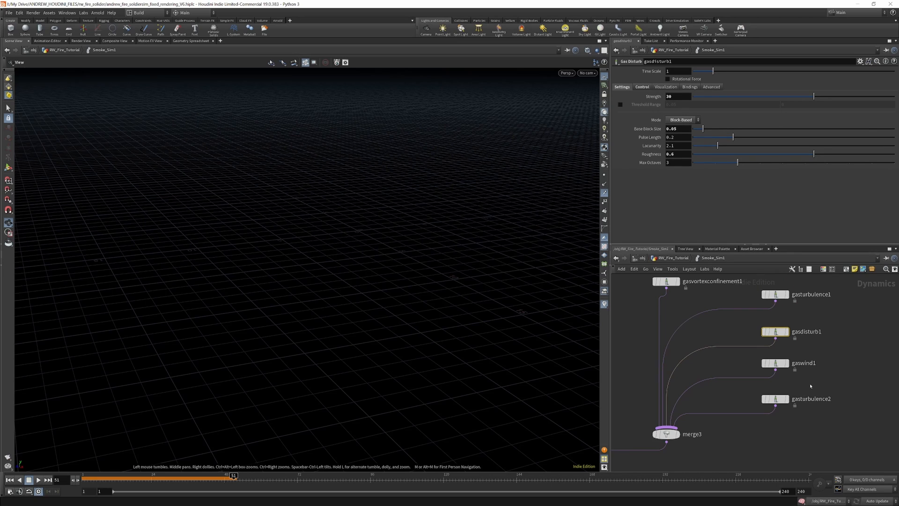
Review gasturbulence2's control field and turbulence settings.
{"action": "left_click", "coordinate": [775, 399]}
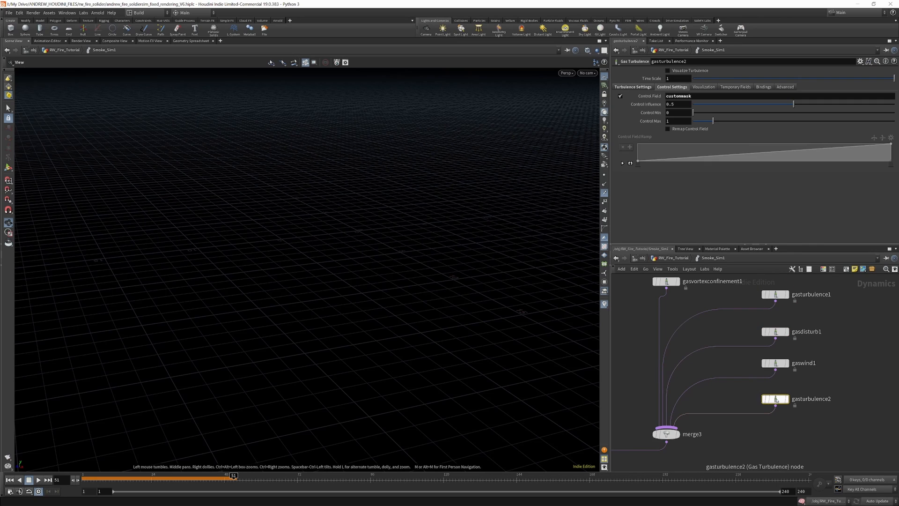
{"action": "left_click", "coordinate": [641, 87]}
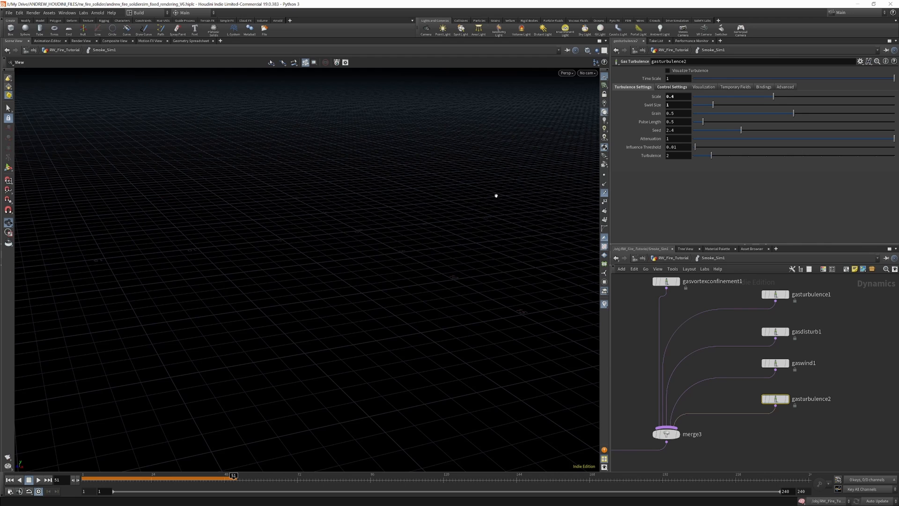
Review gaswind1's wind direction and scale settings and gasvortexconfinement1's confinement scale.
{"action": "scroll", "coordinate": [804, 336], "scroll_direction": "down", "scroll_amount": 1}
{"action": "scroll", "coordinate": [805, 336], "scroll_direction": "down", "scroll_amount": 3}
{"action": "scroll", "coordinate": [799, 356], "scroll_direction": "up", "scroll_amount": 3}
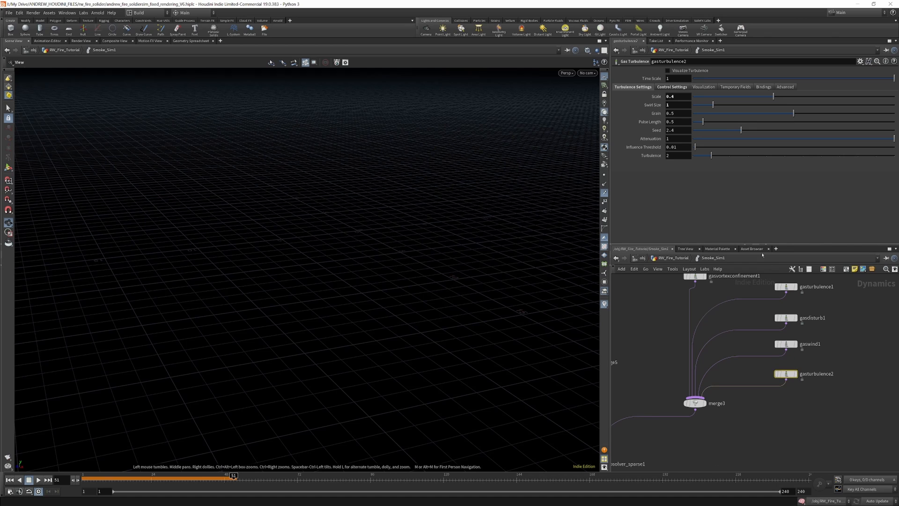
{"action": "left_click", "coordinate": [786, 344]}
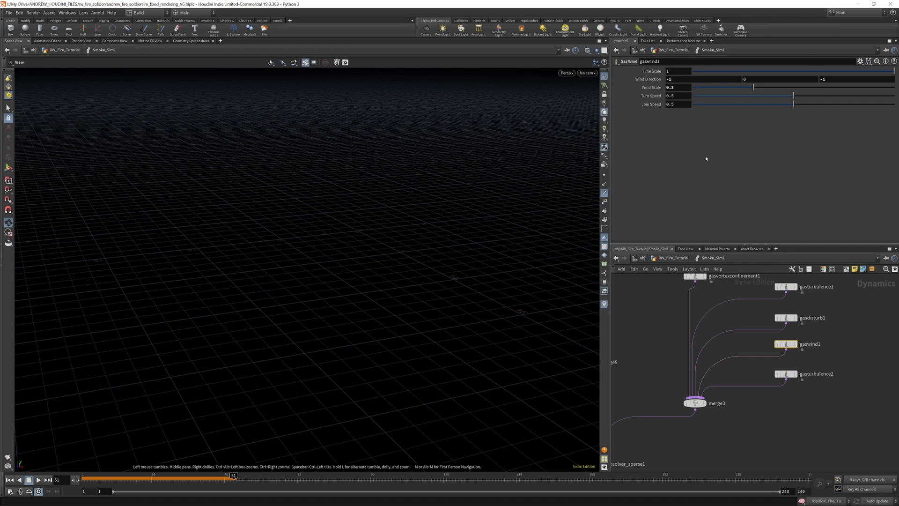
{"action": "middle_click_drag", "start_coordinate": [813, 400], "coordinate": [815, 438]}
{"action": "scroll", "coordinate": [799, 318], "scroll_direction": "up", "scroll_amount": 1}
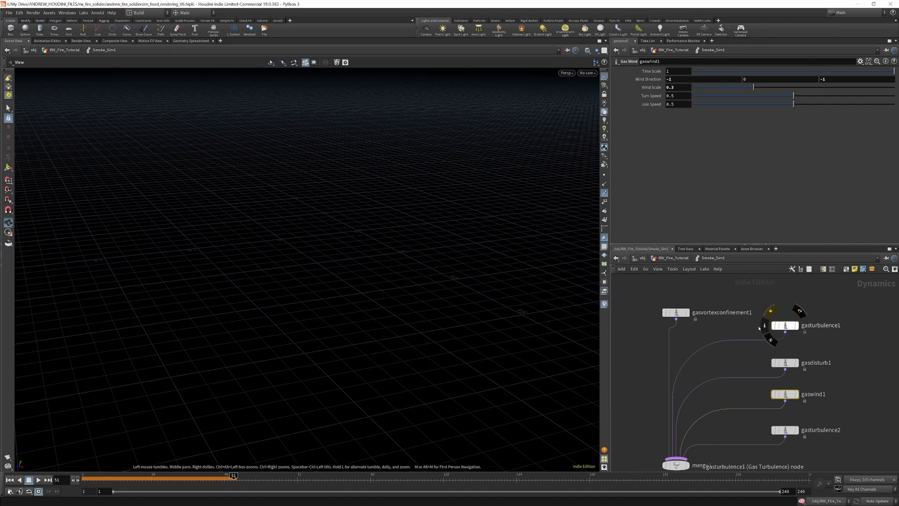
{"action": "left_click", "coordinate": [682, 311]}
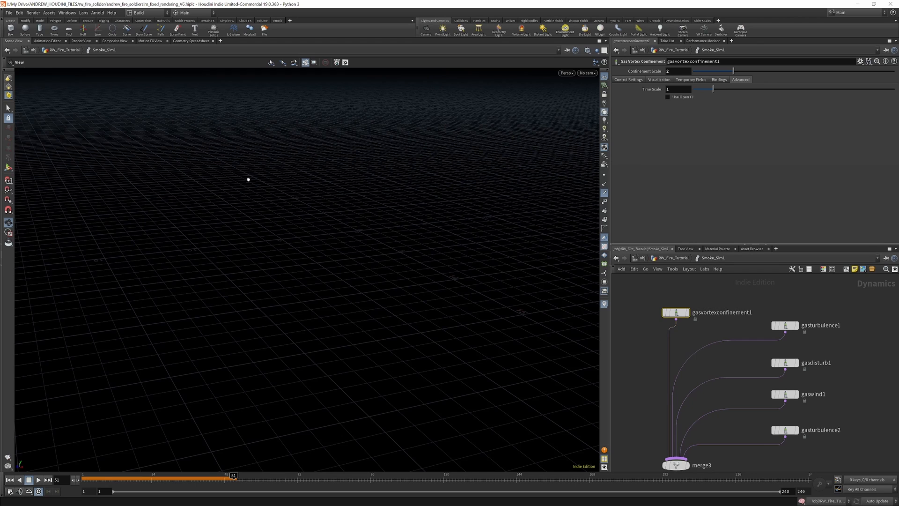
Review groundplane1's settings and return to the RW_Fire_Tutorial network.
{"action": "scroll", "coordinate": [759, 299], "scroll_direction": "down", "scroll_amount": 8}
{"action": "scroll", "coordinate": [712, 365], "scroll_direction": "up", "scroll_amount": 7}
{"action": "scroll", "coordinate": [743, 373], "scroll_direction": "down", "scroll_amount": 3}
{"action": "scroll", "coordinate": [688, 347], "scroll_direction": "up", "scroll_amount": 3}
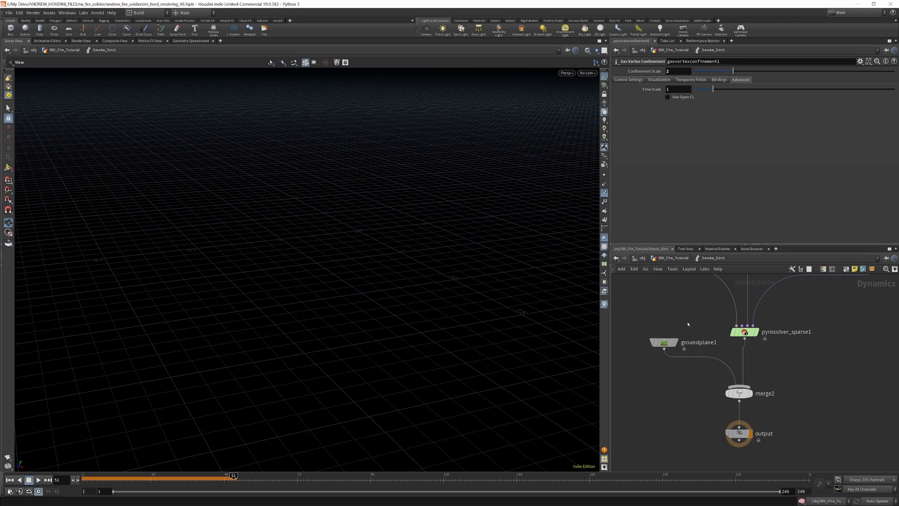
{"action": "left_click", "coordinate": [663, 344]}
{"action": "scroll", "coordinate": [742, 367], "scroll_direction": "down", "scroll_amount": 3}
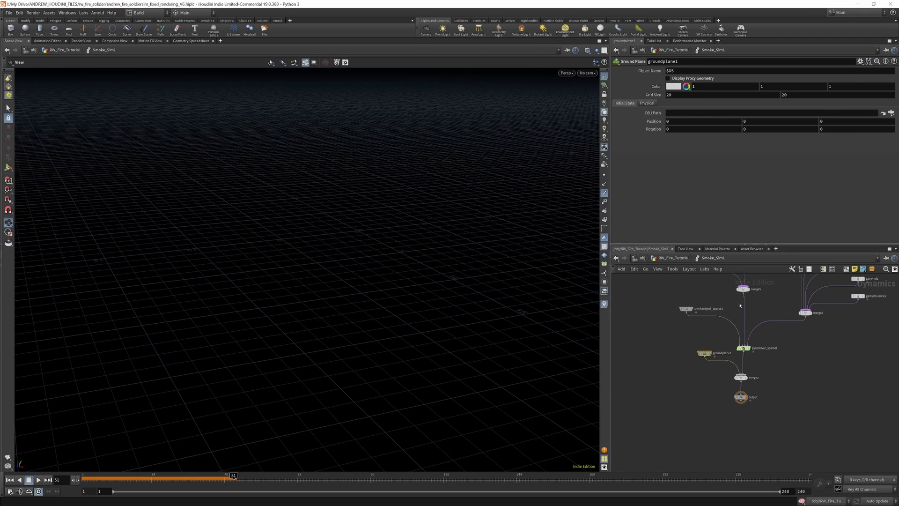
{"action": "left_click", "coordinate": [678, 260]}
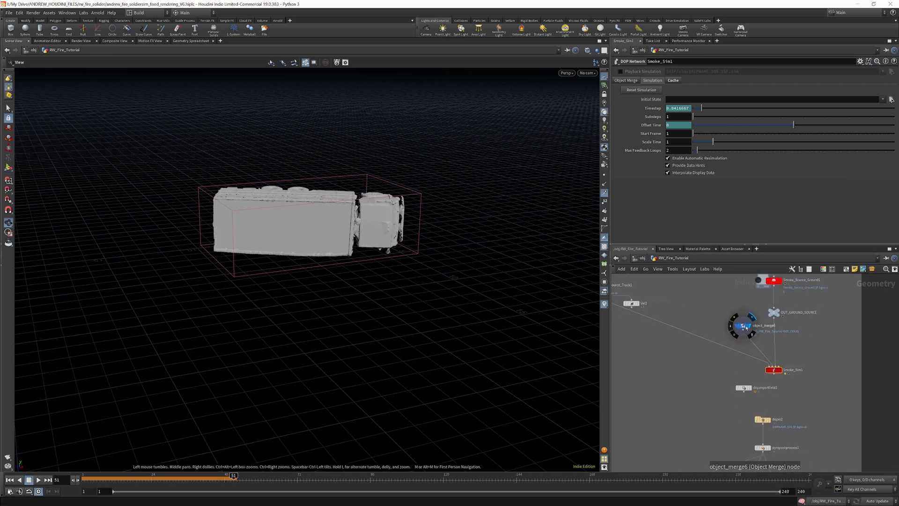
Review the DOP source paths and the fields that dopio2 imports from Smoke_Sim1.
{"action": "scroll", "coordinate": [763, 391], "scroll_direction": "up", "scroll_amount": 5}
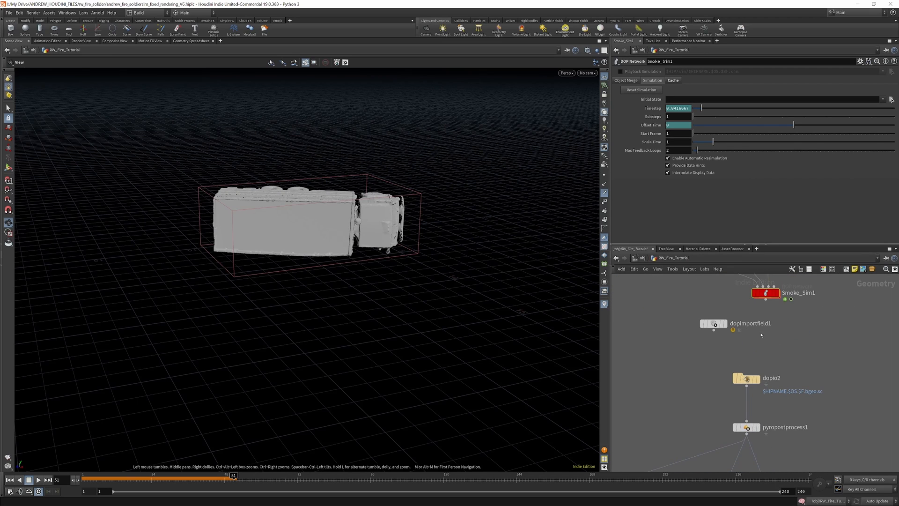
{"action": "scroll", "coordinate": [762, 340], "scroll_direction": "down", "scroll_amount": 3}
{"action": "scroll", "coordinate": [745, 346], "scroll_direction": "up", "scroll_amount": 3}
{"action": "left_click", "coordinate": [743, 341]}
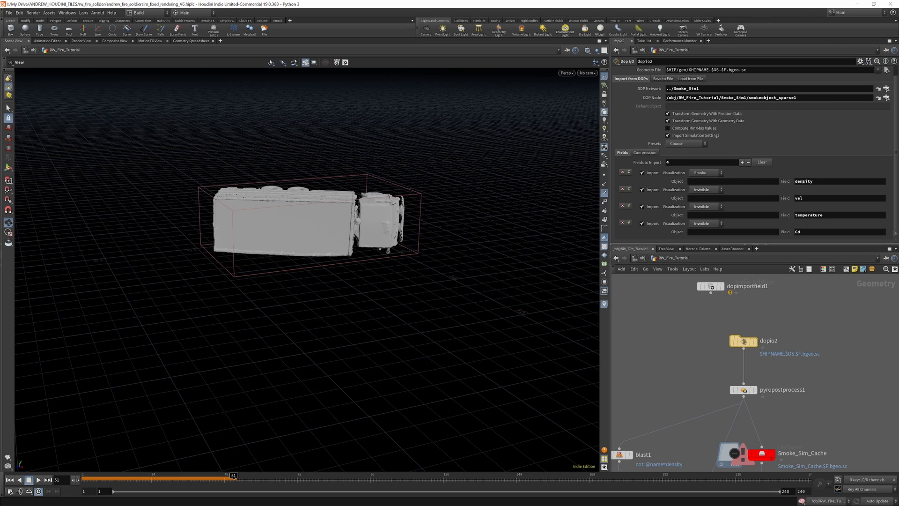
{"action": "scroll", "coordinate": [775, 307], "scroll_direction": "down", "scroll_amount": 4}
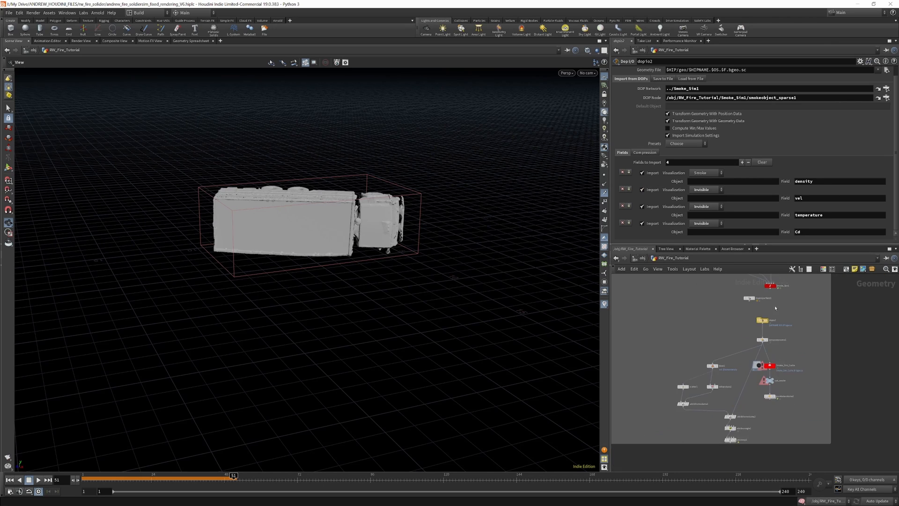
Enable Resample Volumes for the vel field on pyropostprocess1 with a voxel size scale of 2.
{"action": "scroll", "coordinate": [767, 358], "scroll_direction": "up", "scroll_amount": 3}
{"action": "left_click", "coordinate": [753, 340]}
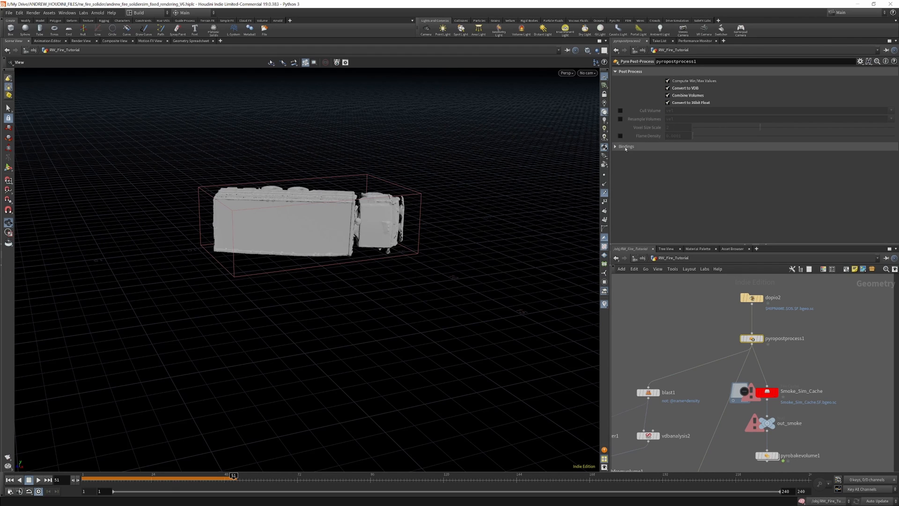
{"action": "left_click", "coordinate": [620, 119]}
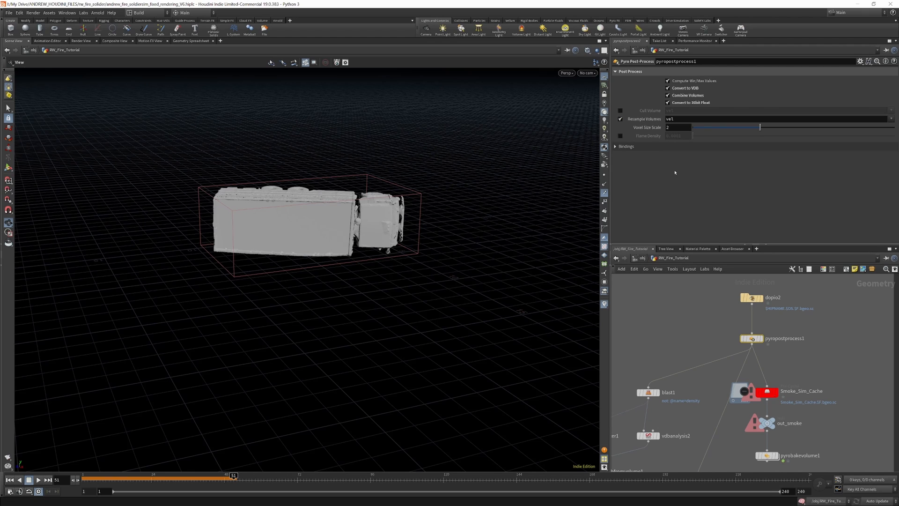
Turn off the vel and temperature imports on dopio2 and display the Smoke_Sim_Cache smoke.
{"action": "scroll", "coordinate": [767, 315], "scroll_direction": "down", "scroll_amount": 4}
{"action": "scroll", "coordinate": [761, 360], "scroll_direction": "up", "scroll_amount": 6}
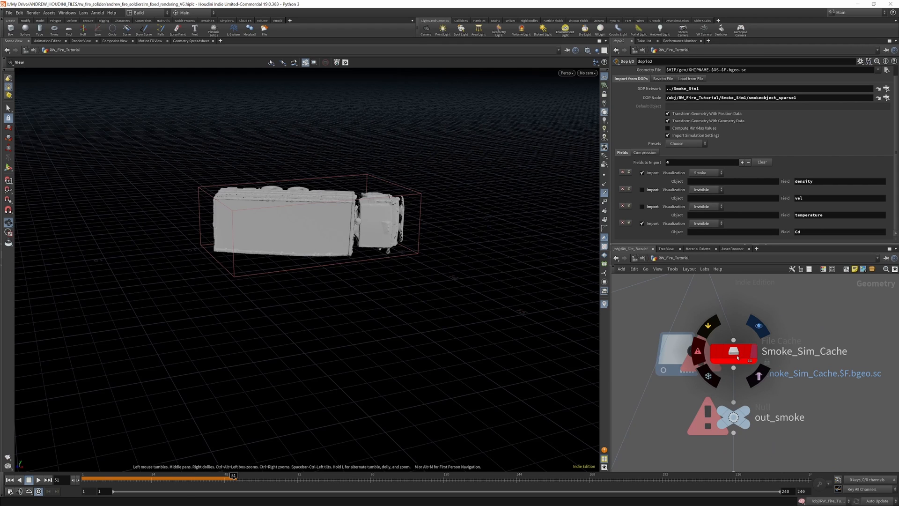
{"action": "left_click", "coordinate": [739, 357]}
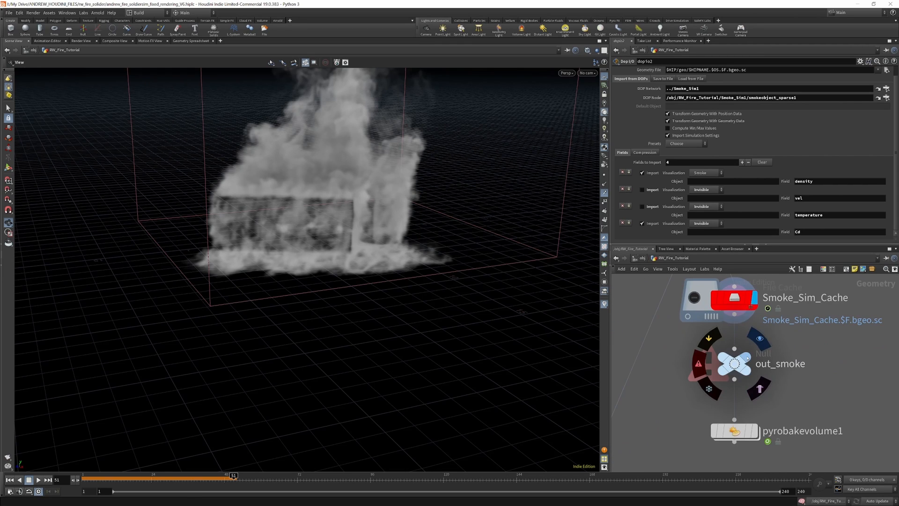
Display pyrobakevolume1 and review its smoke, scatter and fire shading settings.
{"action": "left_click", "coordinate": [725, 356]}
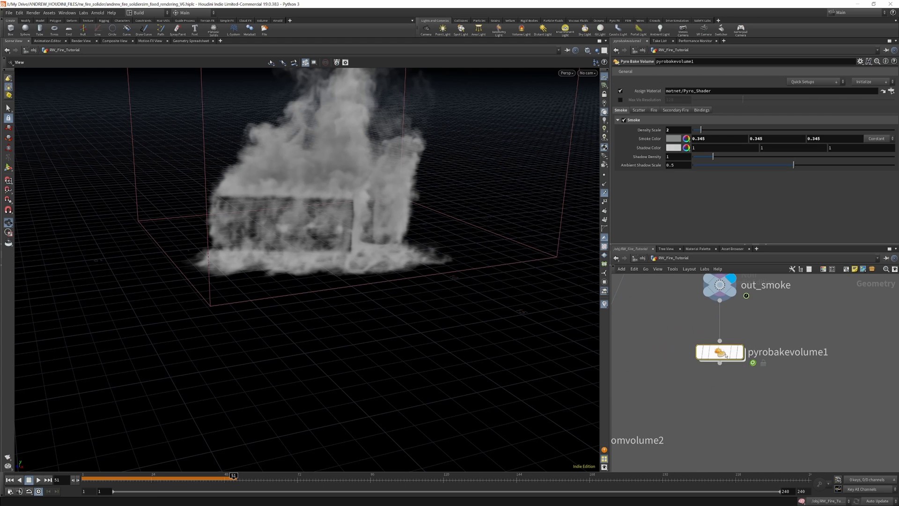
{"action": "left_click", "coordinate": [740, 352]}
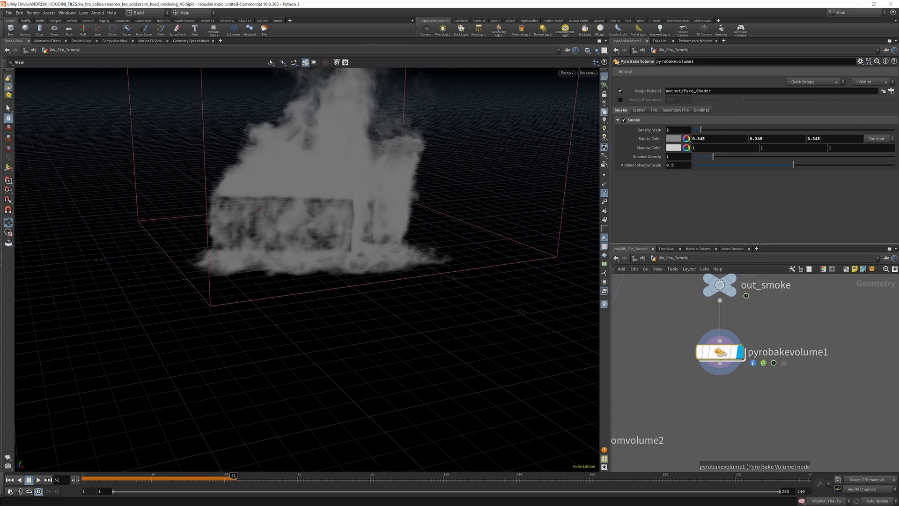
{"action": "double_click", "coordinate": [724, 353]}
{"action": "left_click", "coordinate": [716, 258]}
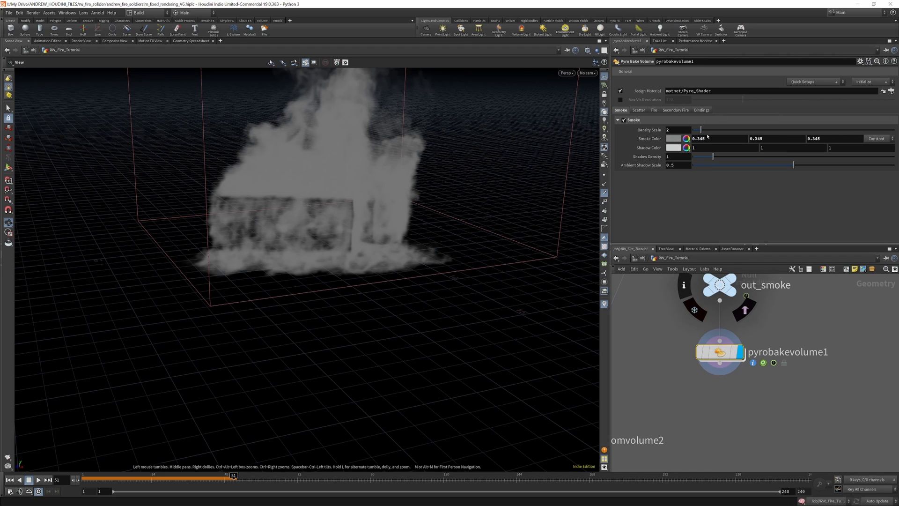
{"action": "left_click", "coordinate": [647, 111]}
{"action": "left_click", "coordinate": [655, 111]}
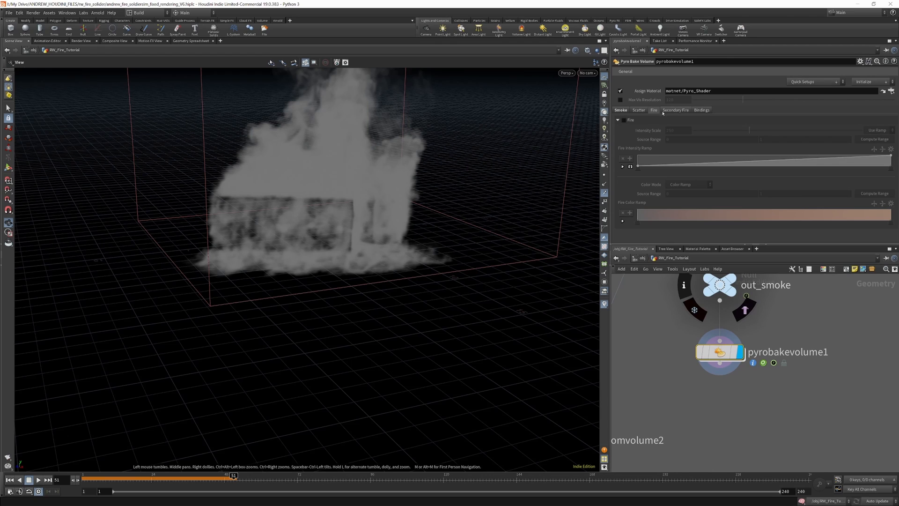
{"action": "left_click", "coordinate": [621, 110]}
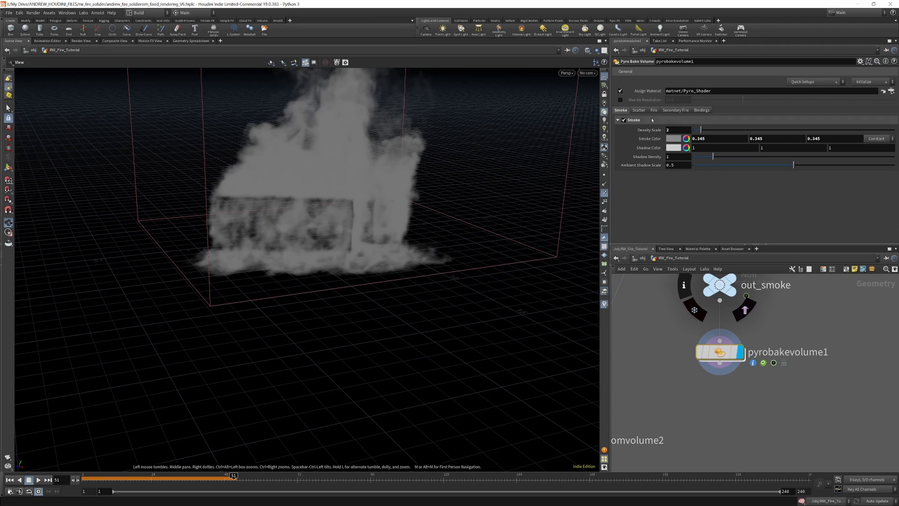
Look over the velocity and gradient branch off Smoke_Sim_Cache, from vdbanalysis2 down to attribwrangle1 and pointvop1.
{"action": "scroll", "coordinate": [780, 367], "scroll_direction": "down", "scroll_amount": 5}
{"action": "left_click", "coordinate": [678, 348]}
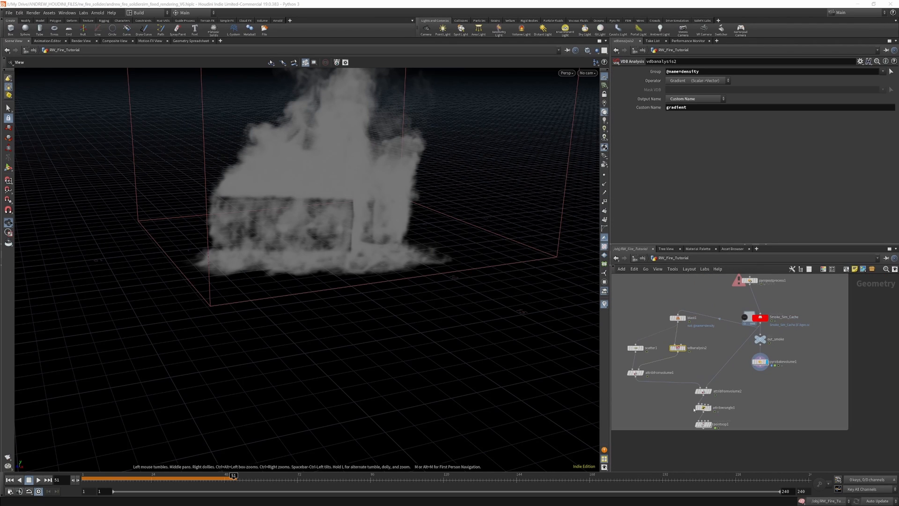
{"action": "left_click_drag", "start_coordinate": [736, 379], "coordinate": [686, 445]}
{"action": "scroll", "coordinate": [708, 380], "scroll_direction": "up", "scroll_amount": 3}
{"action": "scroll", "coordinate": [694, 365], "scroll_direction": "down", "scroll_amount": 3}
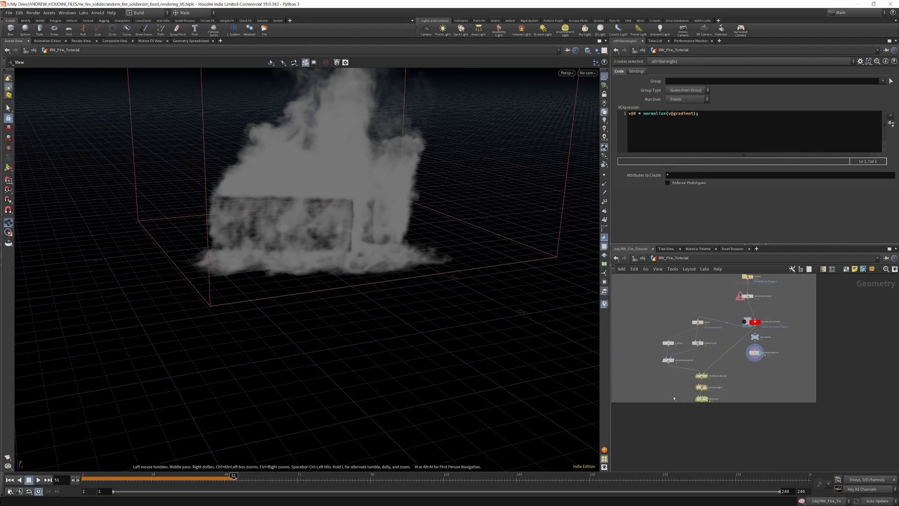
{"action": "scroll", "coordinate": [698, 318], "scroll_direction": "up", "scroll_amount": 4}
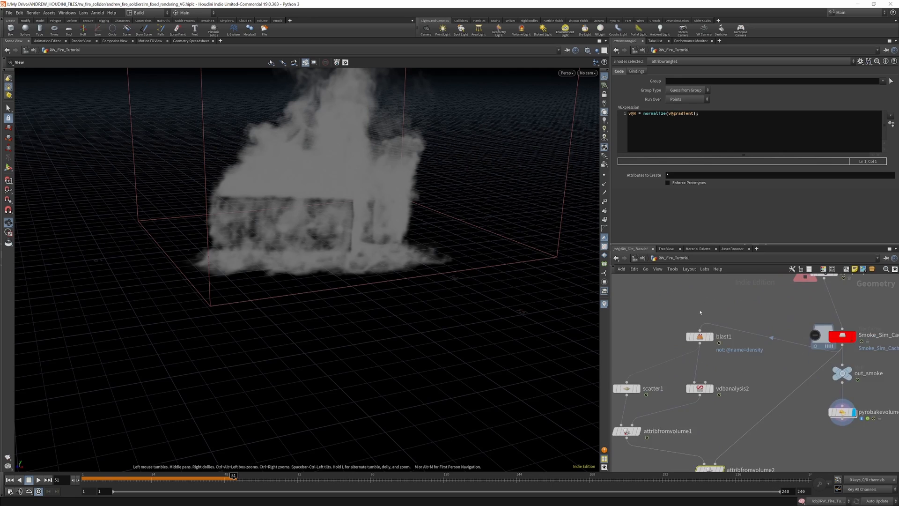
Review blast1's density group setting and vdbanalysis2's gradient operator and custom output name.
{"action": "left_click", "coordinate": [707, 340]}
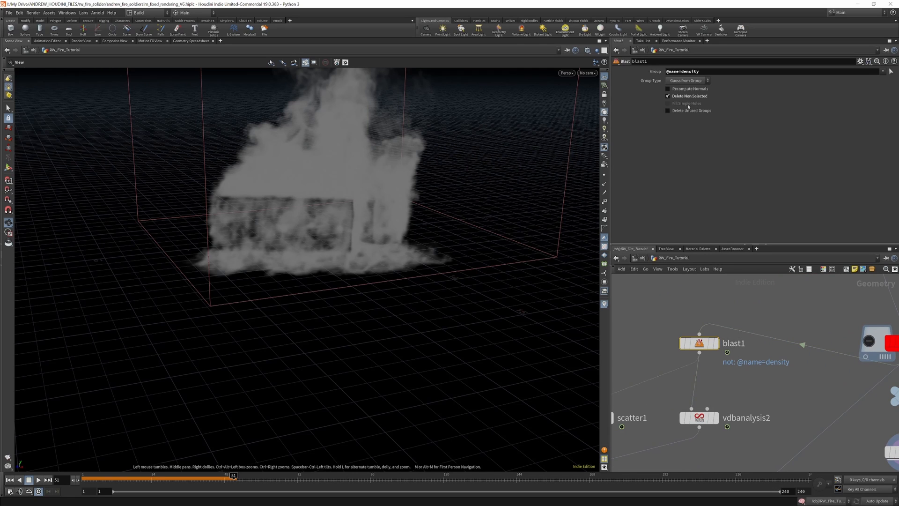
{"action": "scroll", "coordinate": [763, 320], "scroll_direction": "down", "scroll_amount": 4}
{"action": "scroll", "coordinate": [738, 381], "scroll_direction": "up", "scroll_amount": 3}
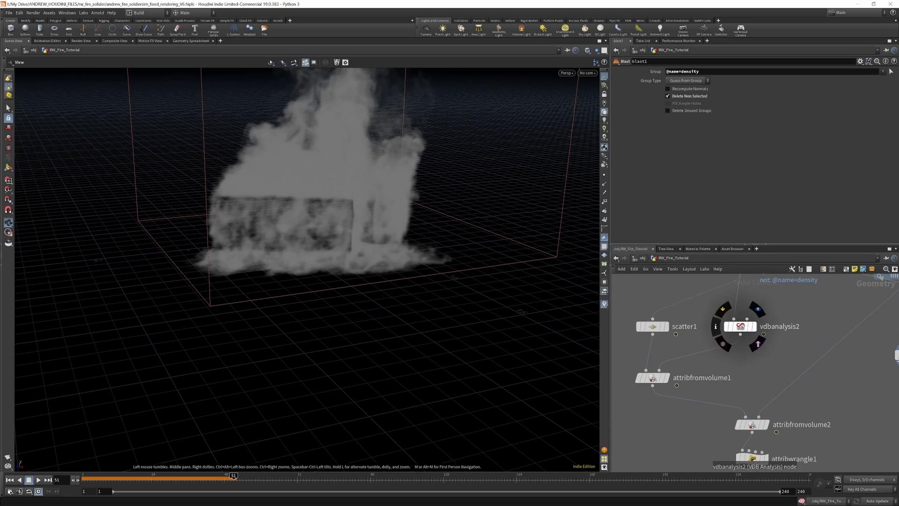
{"action": "left_click", "coordinate": [744, 326]}
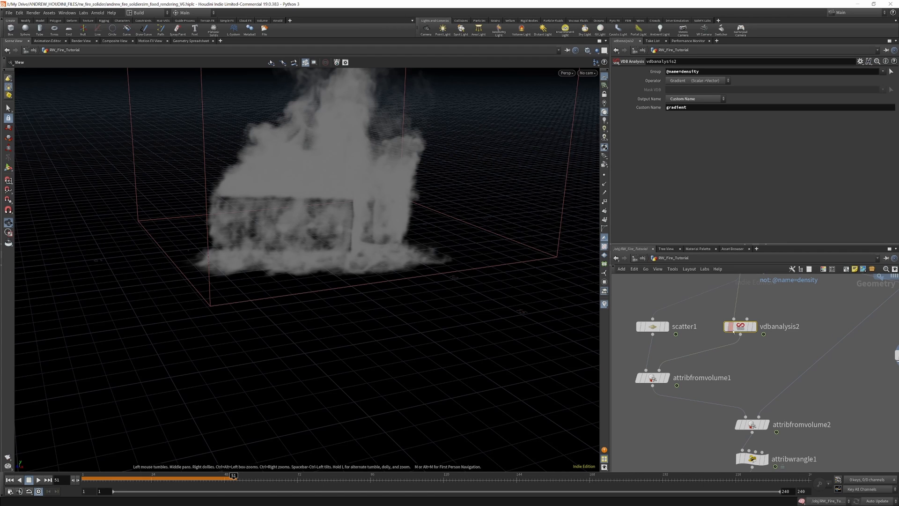
{"action": "left_click_drag", "start_coordinate": [654, 327], "coordinate": [644, 327]}
{"action": "scroll", "coordinate": [682, 358], "scroll_direction": "down", "scroll_amount": 2}
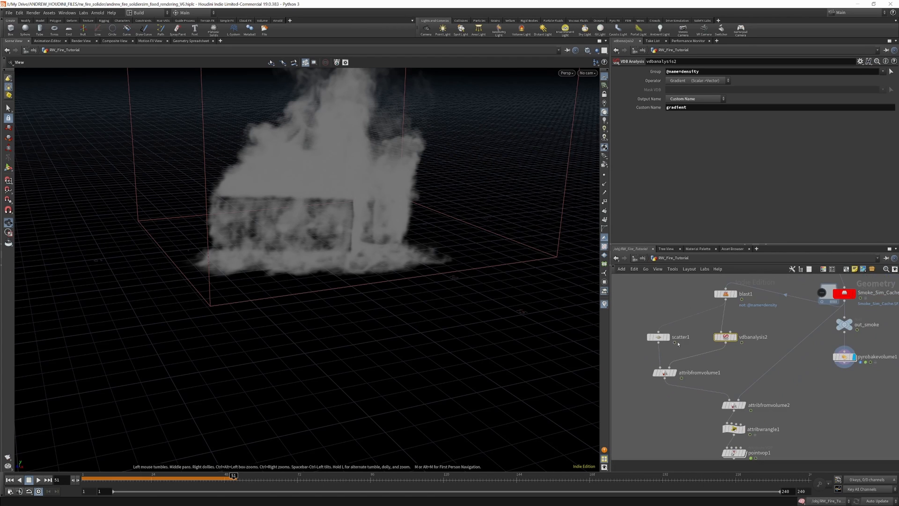
Display scatter1's points and set its Force Total Count to 200000.
{"action": "scroll", "coordinate": [668, 340], "scroll_direction": "up", "scroll_amount": 2}
{"action": "left_click", "coordinate": [664, 336]}
{"action": "left_click", "coordinate": [651, 336]}
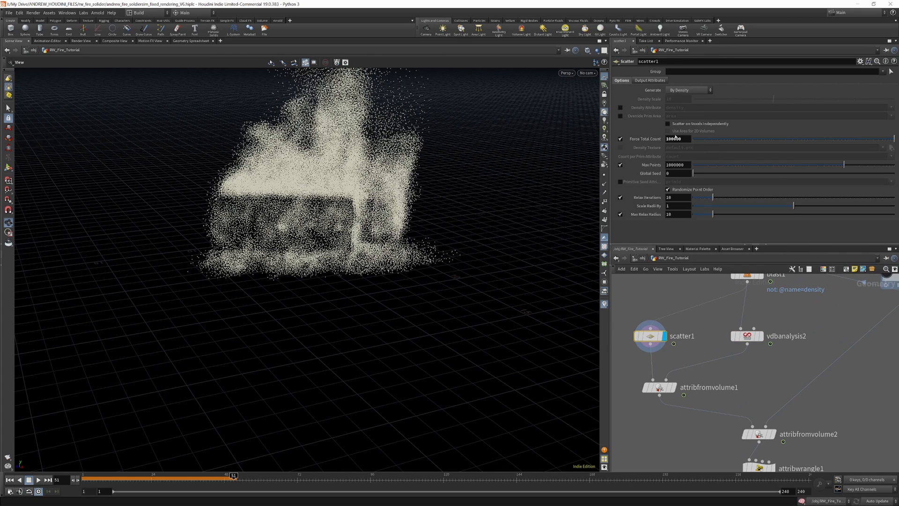
{"action": "left_click", "coordinate": [667, 139]}
{"action": "key", "text": "Return"}
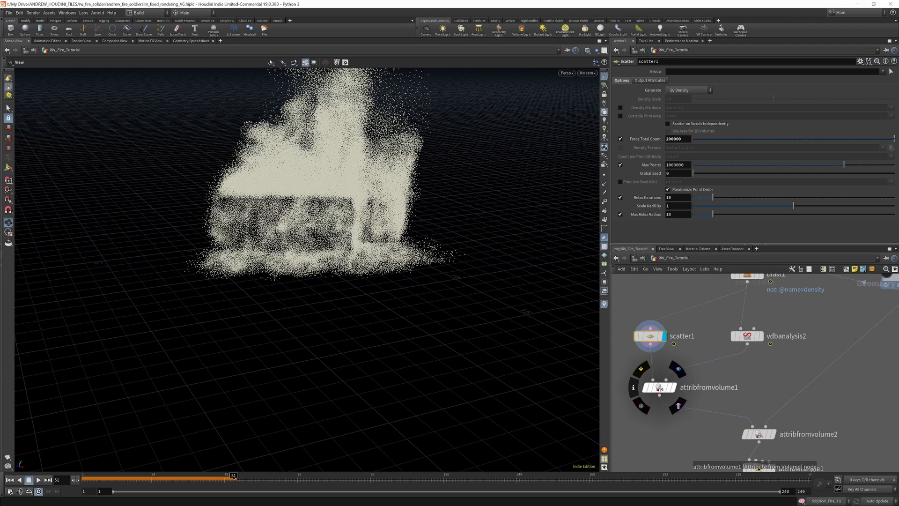
Review how attribfromvolume1 transfers the gradient volume to the points and display its result.
{"action": "left_click", "coordinate": [660, 388]}
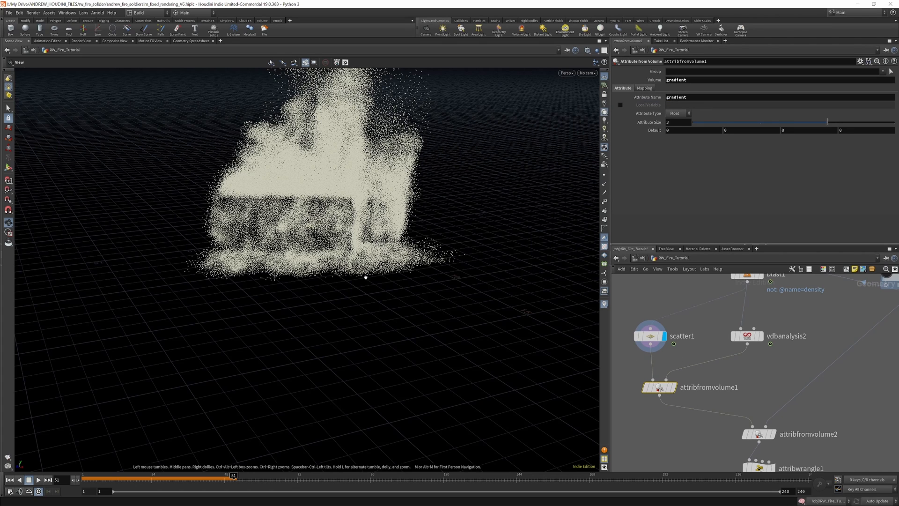
{"action": "scroll", "coordinate": [395, 375], "scroll_direction": "up", "scroll_amount": 5}
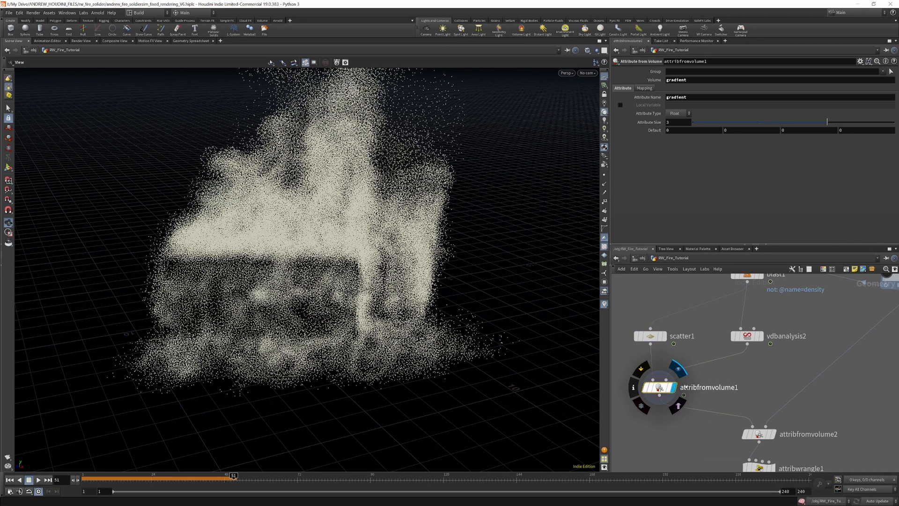
{"action": "left_click", "coordinate": [674, 387]}
{"action": "scroll", "coordinate": [732, 384], "scroll_direction": "down", "scroll_amount": 2}
{"action": "scroll", "coordinate": [732, 384], "scroll_direction": "up", "scroll_amount": 1}
Display attribfromvolume2, review its vel-to-v attribute transfer, and check the point attributes in its node info.
{"action": "left_click", "coordinate": [722, 373]}
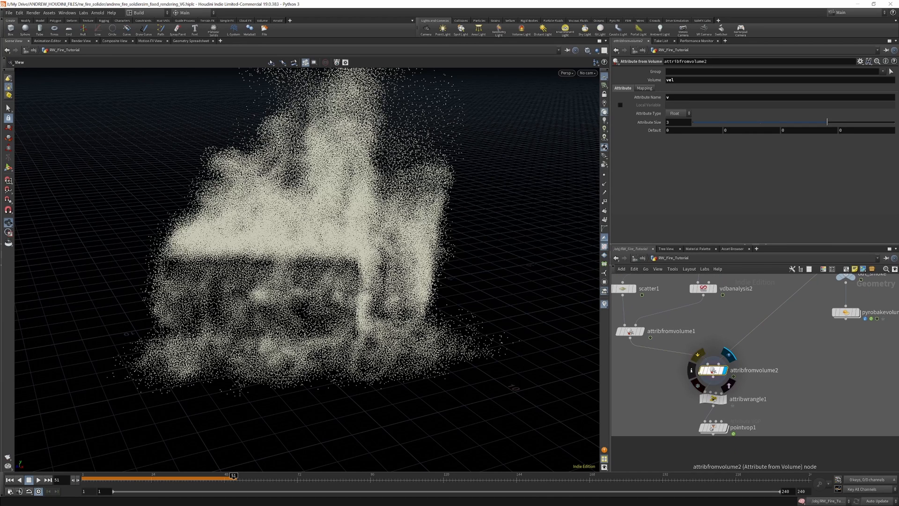
{"action": "middle_click", "coordinate": [711, 374]}
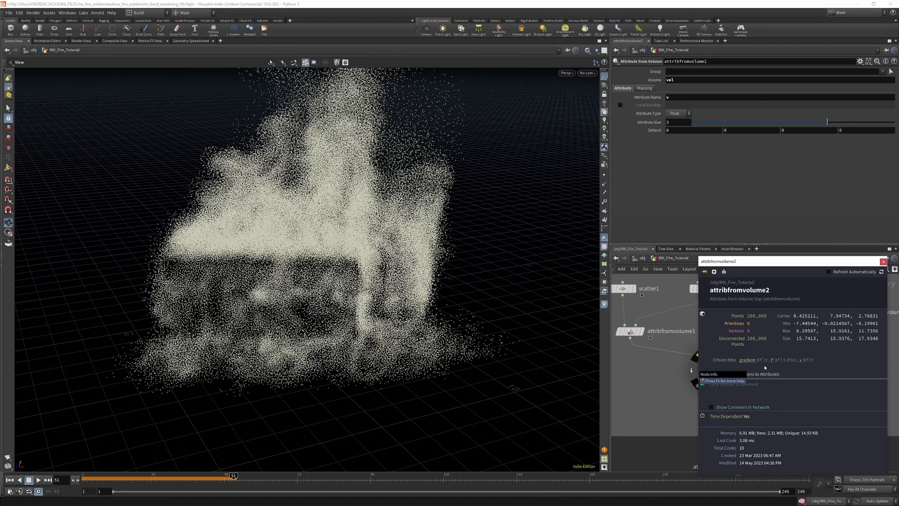
{"action": "scroll", "coordinate": [698, 340], "scroll_direction": "down", "scroll_amount": 3}
{"action": "scroll", "coordinate": [697, 340], "scroll_direction": "up", "scroll_amount": 4}
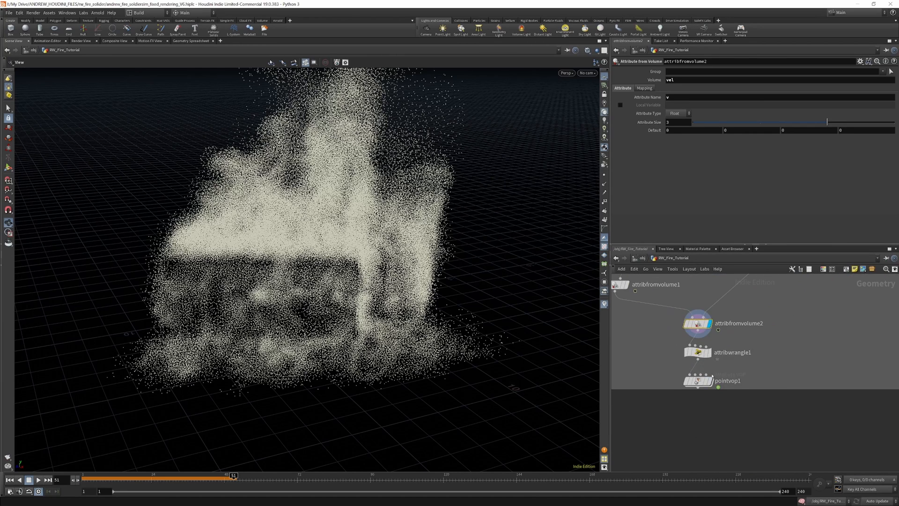
Select attribwrangle1, then enter pointvop1's network and review the normalize nodes feeding the dot product.
{"action": "left_click", "coordinate": [698, 354]}
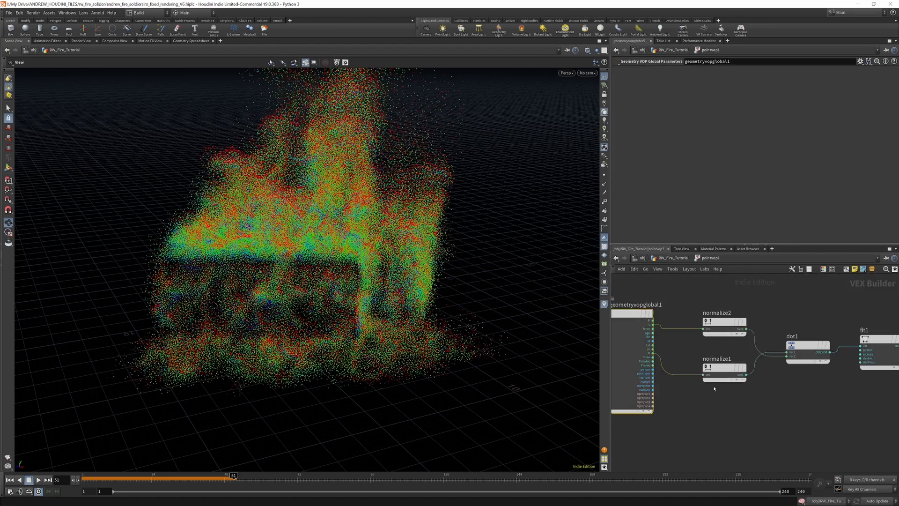
{"action": "scroll", "coordinate": [687, 331], "scroll_direction": "down", "scroll_amount": 2}
{"action": "scroll", "coordinate": [687, 332], "scroll_direction": "up", "scroll_amount": 3}
{"action": "scroll", "coordinate": [687, 332], "scroll_direction": "up", "scroll_amount": 3}
{"action": "mouse_move", "coordinate": [701, 313]}
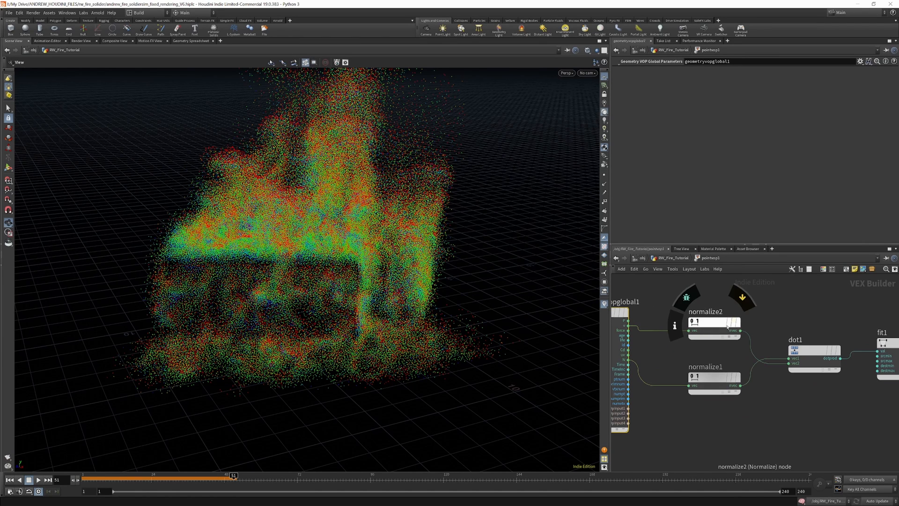
{"action": "left_click", "coordinate": [714, 377]}
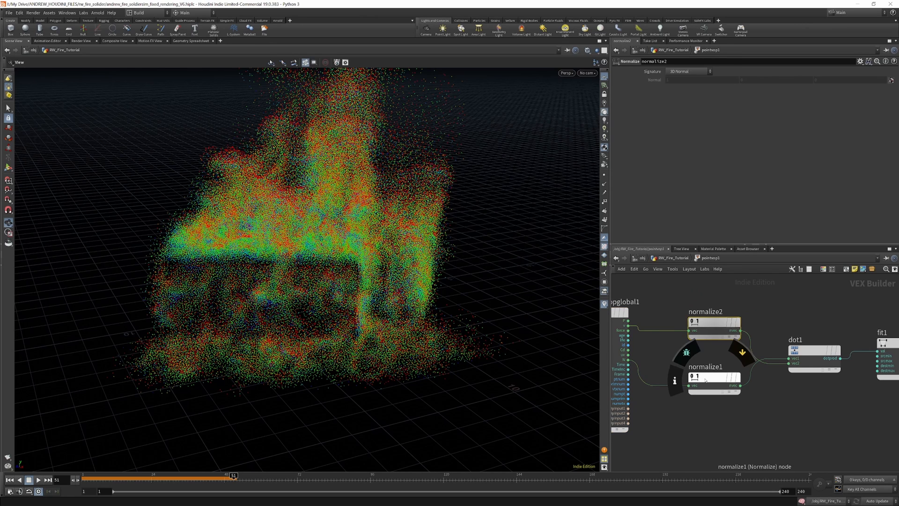
{"action": "scroll", "coordinate": [702, 328], "scroll_direction": "down", "scroll_amount": 3}
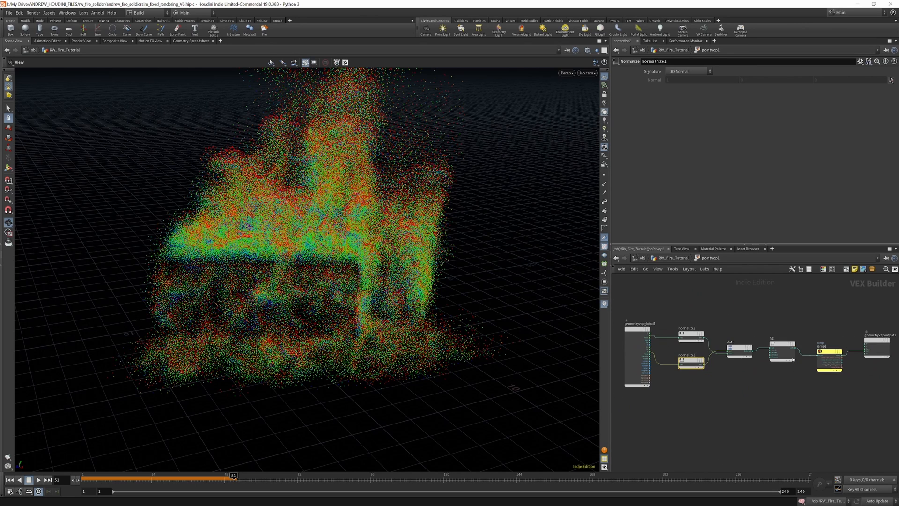
Review the fit1 range and the ramp1 parameter in the VOP network, then return to the geometry network.
{"action": "scroll", "coordinate": [758, 337], "scroll_direction": "up", "scroll_amount": 3}
{"action": "left_click", "coordinate": [759, 336]}
{"action": "scroll", "coordinate": [706, 315], "scroll_direction": "down", "scroll_amount": 3}
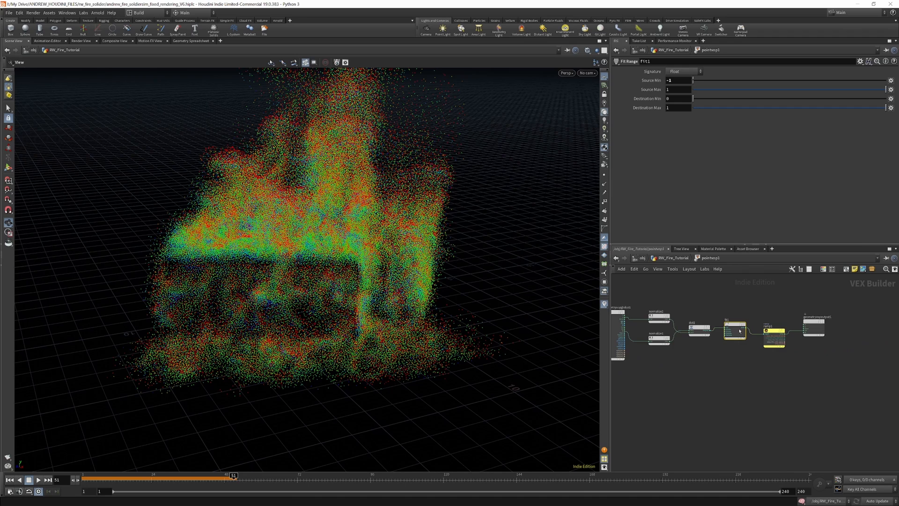
{"action": "scroll", "coordinate": [740, 328], "scroll_direction": "up", "scroll_amount": 3}
{"action": "left_click", "coordinate": [783, 335]}
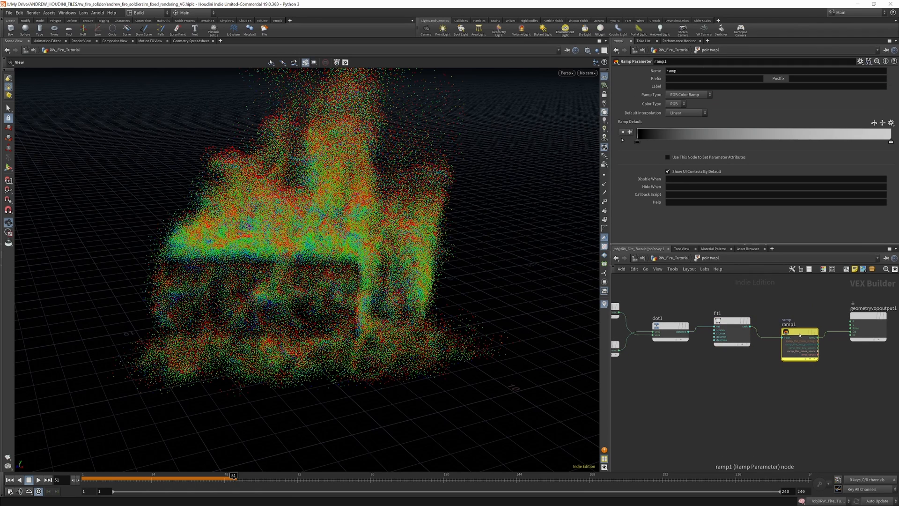
{"action": "key", "text": "u"}
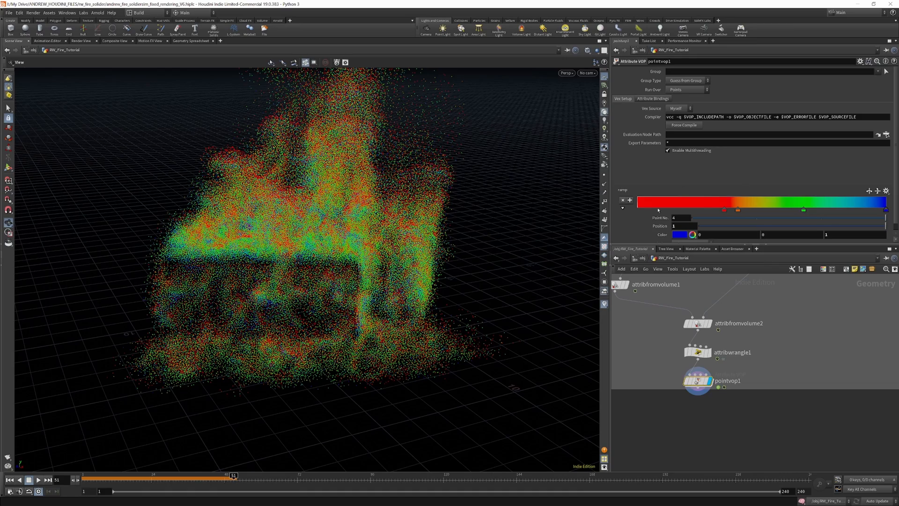
Delete the orange and red control points from pointvop1's color ramp and recolor the remaining green point pure red.
{"action": "left_click_drag", "start_coordinate": [354, 183], "coordinate": [355, 184]}
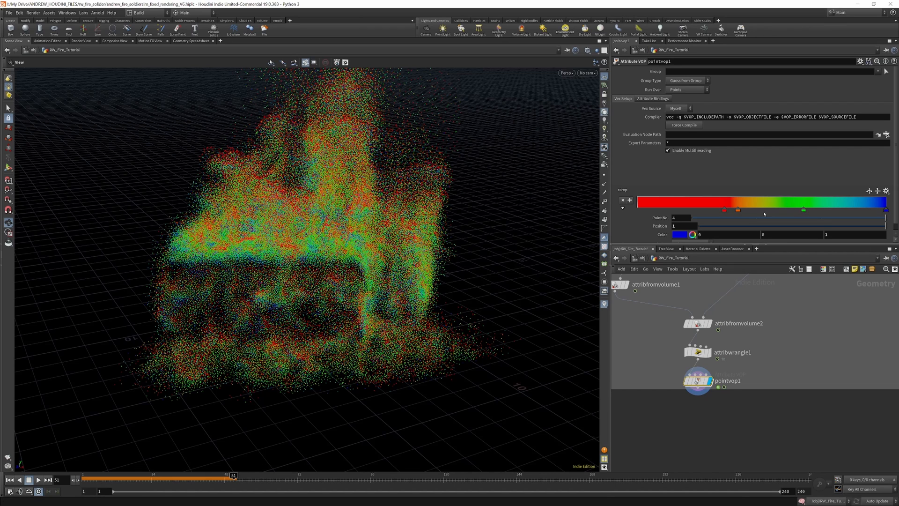
{"action": "left_click", "coordinate": [738, 211]}
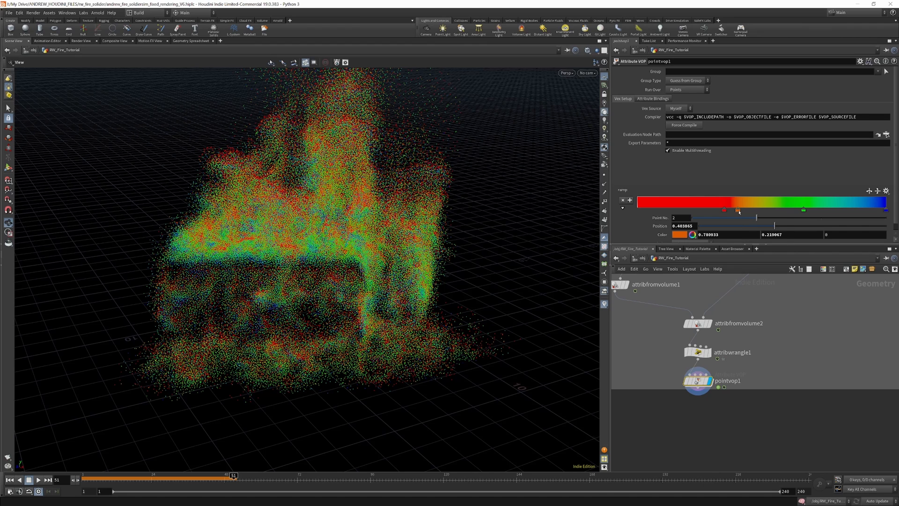
{"action": "middle_click", "coordinate": [739, 210]}
{"action": "middle_click", "coordinate": [724, 210]}
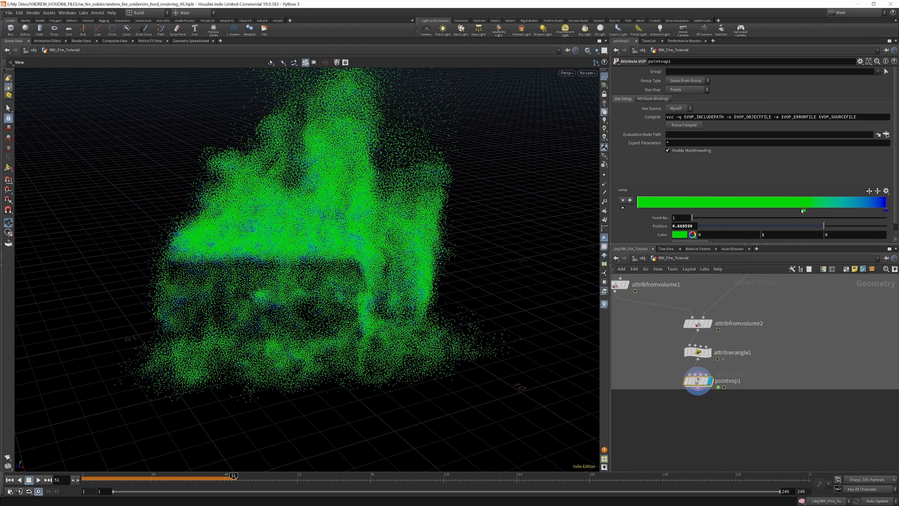
{"action": "left_click", "coordinate": [679, 235]}
{"action": "left_click", "coordinate": [614, 160]}
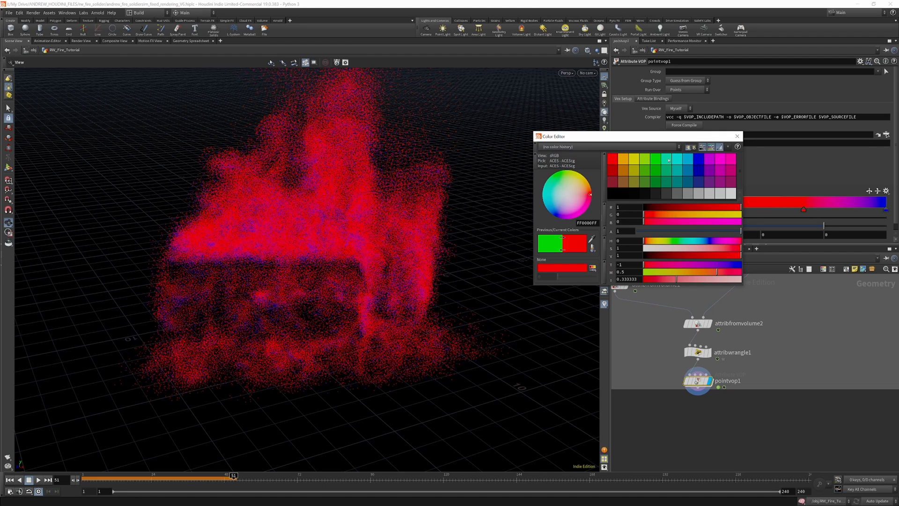
{"action": "left_click", "coordinate": [737, 136]}
Move the red ramp point to the ramp's start and add a pure green point slightly past the middle.
{"action": "left_click_drag", "start_coordinate": [802, 209], "coordinate": [638, 216]}
{"action": "left_click", "coordinate": [774, 207]}
{"action": "double_click", "coordinate": [772, 209]}
{"action": "left_click", "coordinate": [657, 158]}
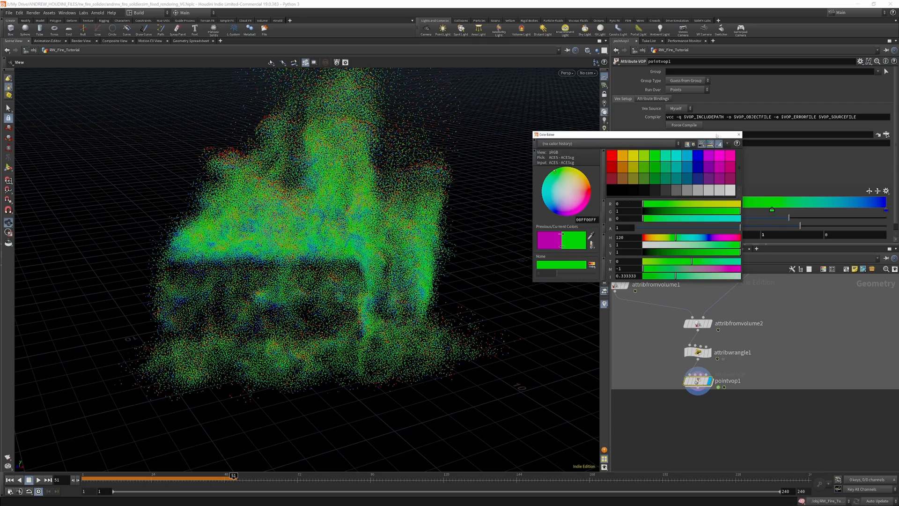
{"action": "left_click", "coordinate": [739, 135]}
Move the red ramp point to about 0.257 and inspect the point colors from different angles.
{"action": "left_click_drag", "start_coordinate": [638, 209], "coordinate": [701, 209]}
{"action": "left_click_drag", "start_coordinate": [319, 145], "coordinate": [312, 244]}
{"action": "left_click_drag", "start_coordinate": [270, 145], "coordinate": [262, 154]}
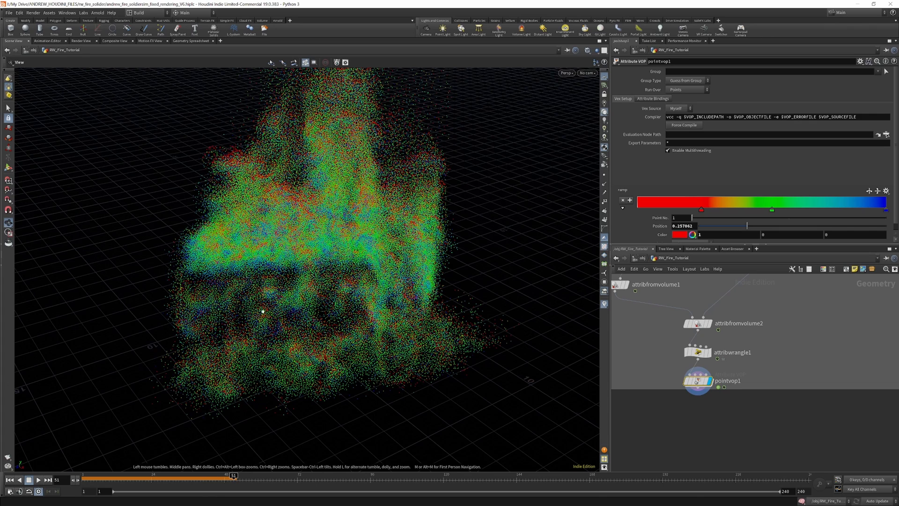
{"action": "left_click_drag", "start_coordinate": [190, 243], "coordinate": [185, 234]}
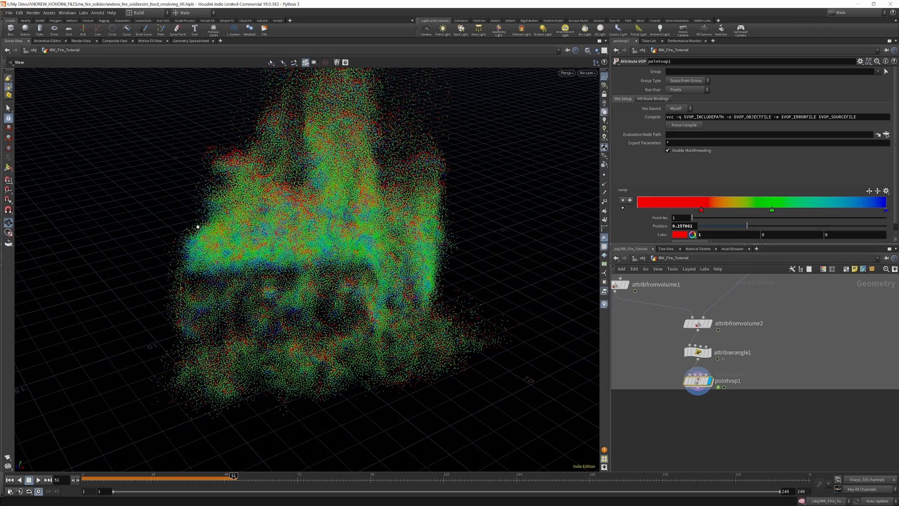
{"action": "mouse_move", "coordinate": [266, 199]}
{"action": "left_mouse_down"}
{"action": "mouse_move", "coordinate": [286, 209]}
{"action": "mouse_move", "coordinate": [261, 196]}
{"action": "left_mouse_up"}
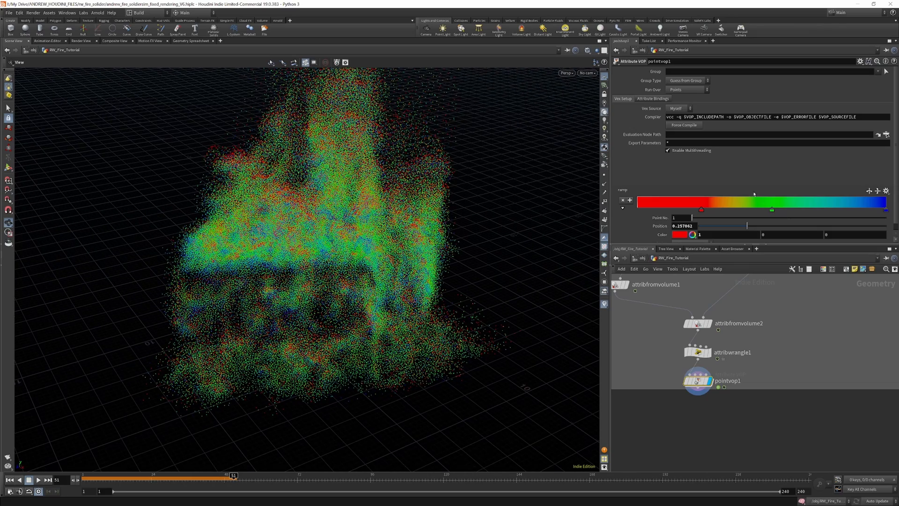
Shift the ramp's red point to about 0.319 and the green one to about 0.571, and delete the blue end point.
{"action": "mouse_move", "coordinate": [701, 210]}
{"action": "left_mouse_down"}
{"action": "mouse_move", "coordinate": [642, 209]}
{"action": "mouse_move", "coordinate": [716, 210]}
{"action": "left_mouse_up"}
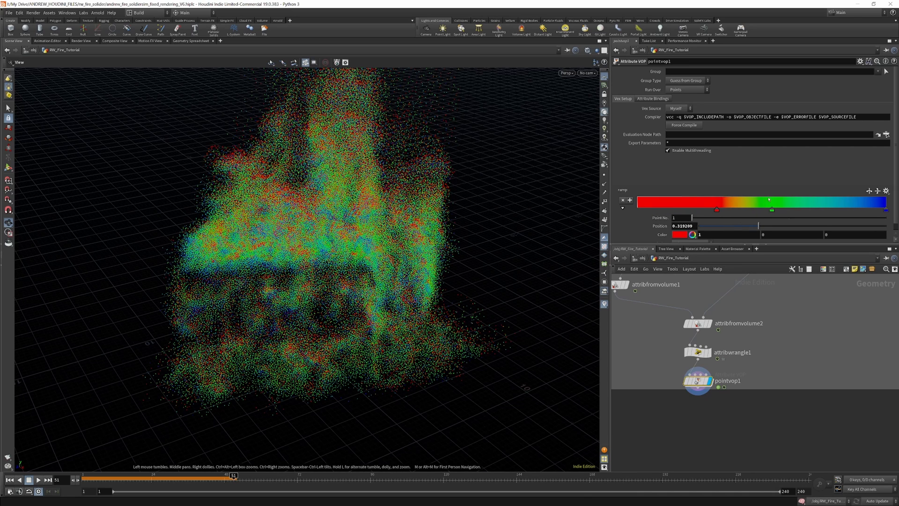
{"action": "left_click_drag", "start_coordinate": [774, 209], "coordinate": [779, 209]}
{"action": "left_click", "coordinate": [886, 210]}
{"action": "key", "text": "Delete"}
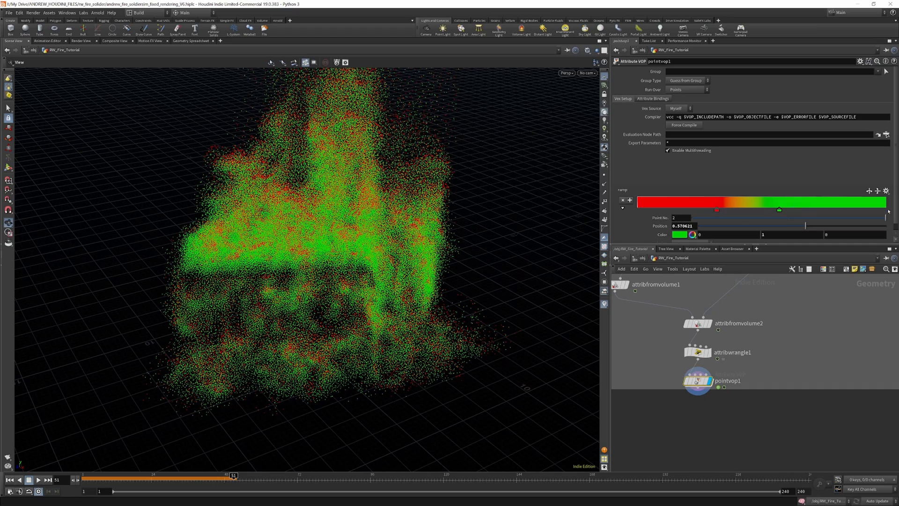
Bring the green and red ramp points close together, with red at about 0.472, and inspect the sharp color split around the smoke.
{"action": "left_click_drag", "start_coordinate": [780, 210], "coordinate": [757, 210]}
{"action": "left_click_drag", "start_coordinate": [275, 150], "coordinate": [330, 161]}
{"action": "scroll", "coordinate": [263, 173], "scroll_direction": "up", "scroll_amount": 7}
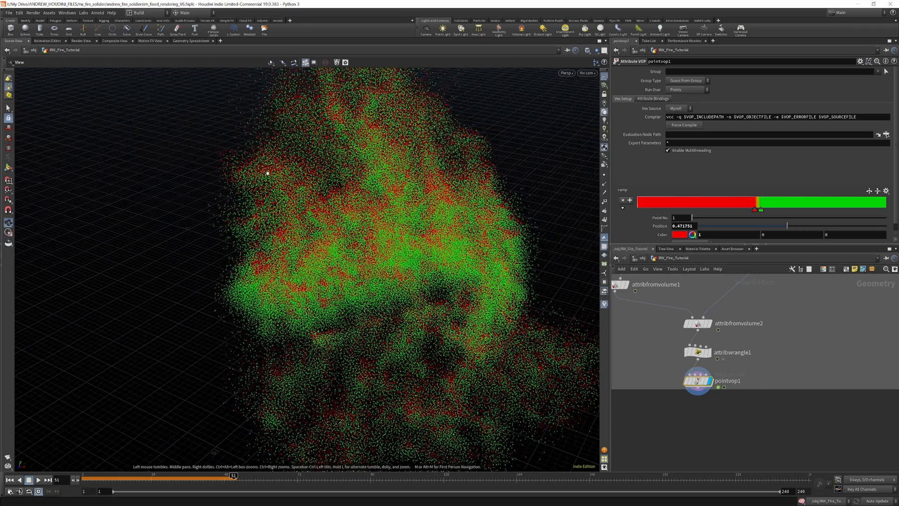
{"action": "left_click_drag", "start_coordinate": [258, 172], "coordinate": [253, 158]}
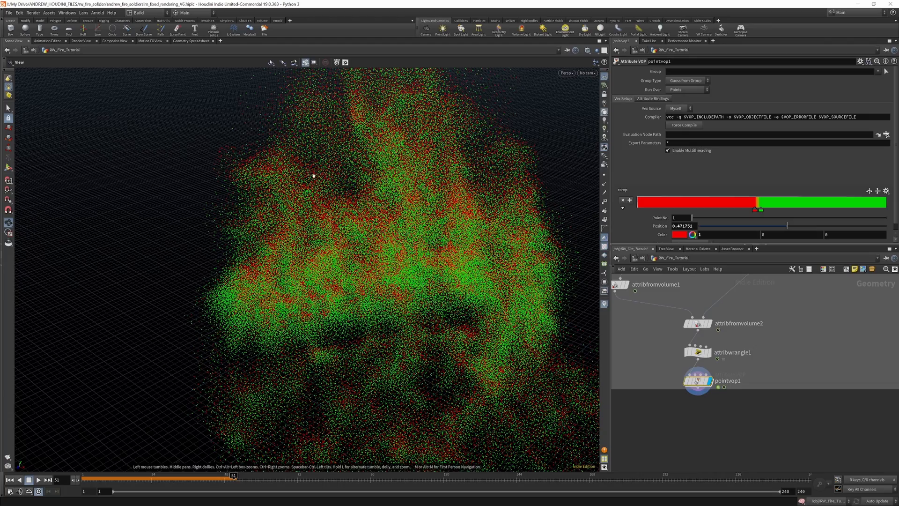
{"action": "left_click_drag", "start_coordinate": [452, 256], "coordinate": [367, 188]}
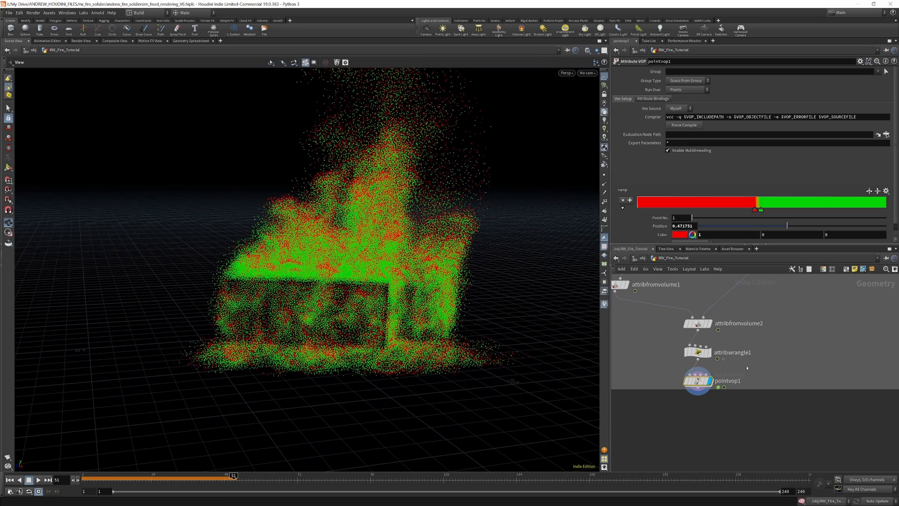
{"action": "scroll", "coordinate": [732, 368], "scroll_direction": "down", "scroll_amount": 5}
{"action": "scroll", "coordinate": [797, 354], "scroll_direction": "up", "scroll_amount": 4}
{"action": "scroll", "coordinate": [797, 354], "scroll_direction": "down", "scroll_amount": 5}
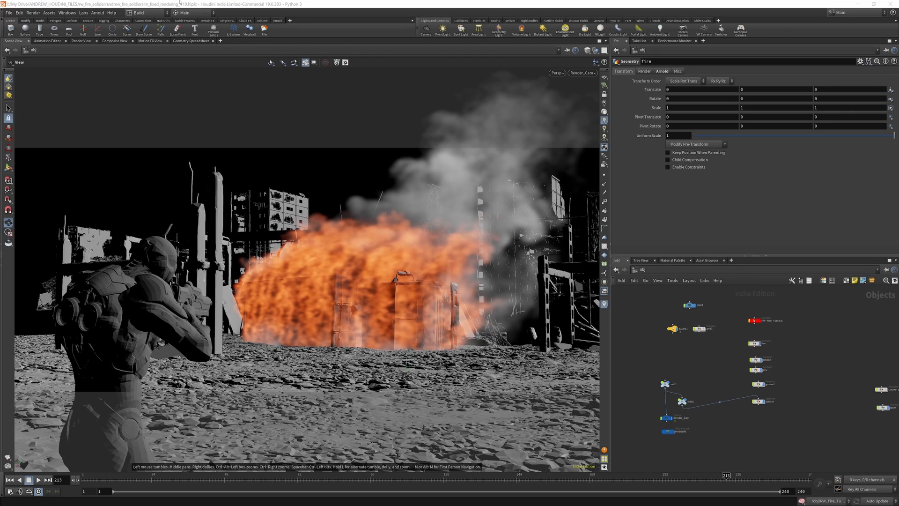
Switch to the Solaris desktop layout and open the stage network.
{"action": "left_click", "coordinate": [146, 13]}
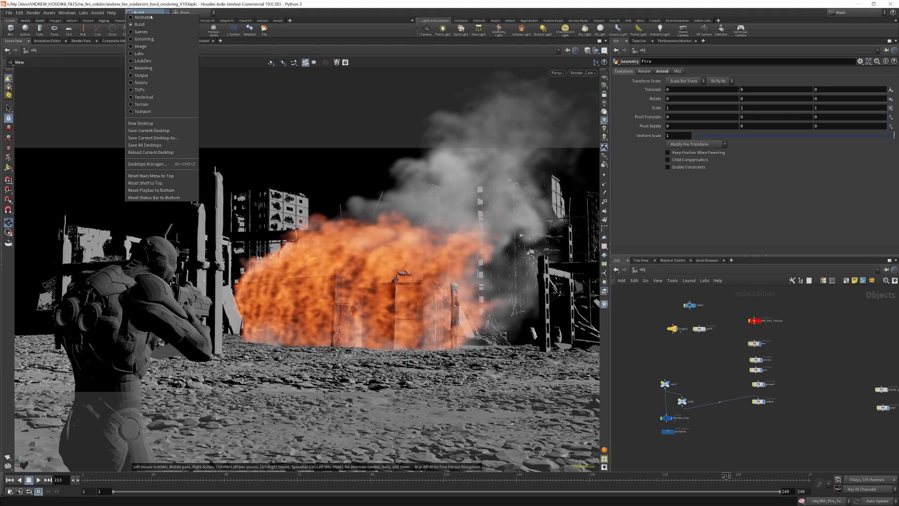
{"action": "left_click", "coordinate": [154, 84]}
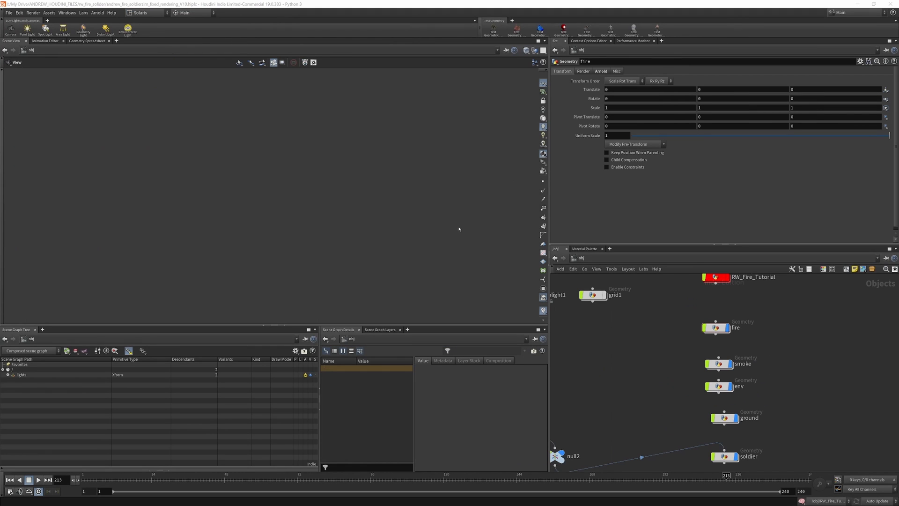
{"action": "left_click", "coordinate": [633, 258]}
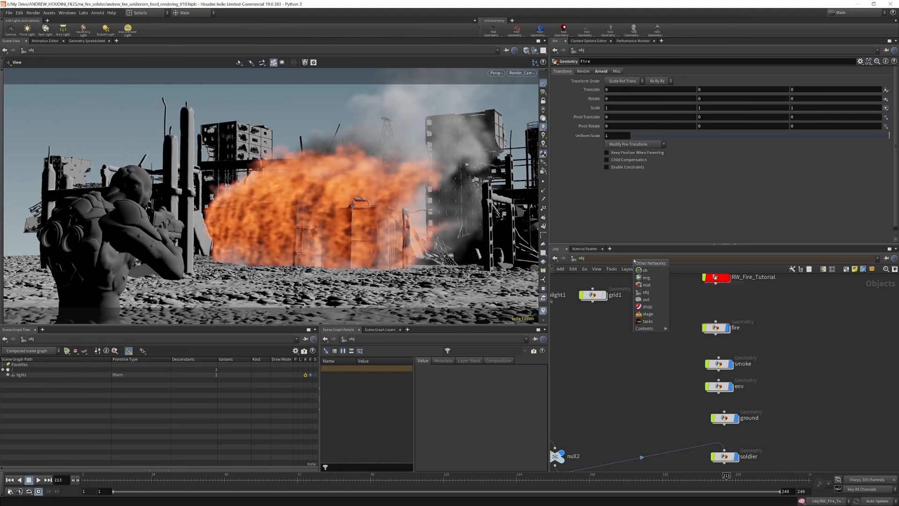
{"action": "left_click", "coordinate": [650, 316]}
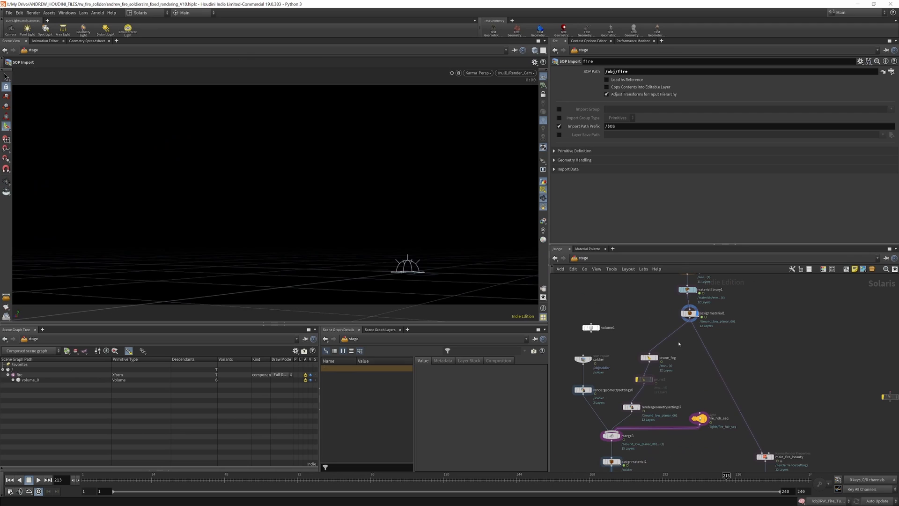
View the stage through /null1/Render_Cam with the Karma renderer.
{"action": "scroll", "coordinate": [679, 366], "scroll_direction": "down", "scroll_amount": 8}
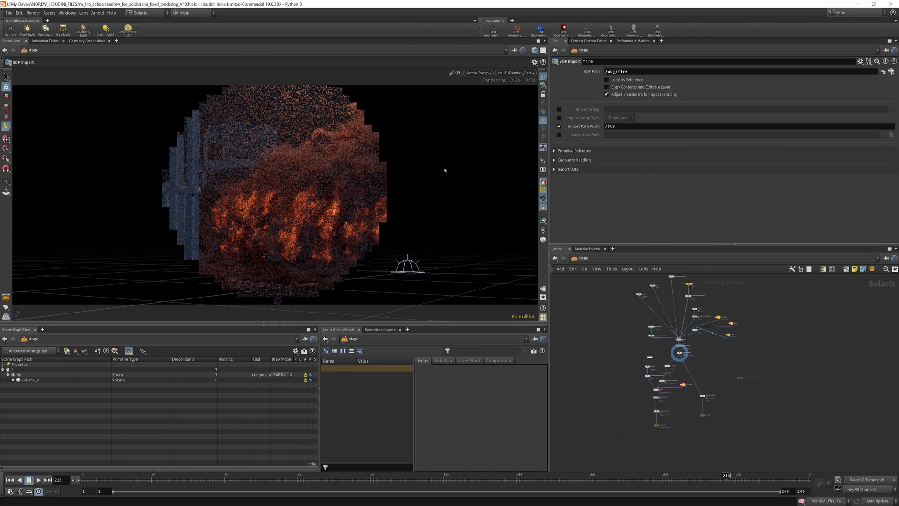
{"action": "left_click", "coordinate": [515, 73]}
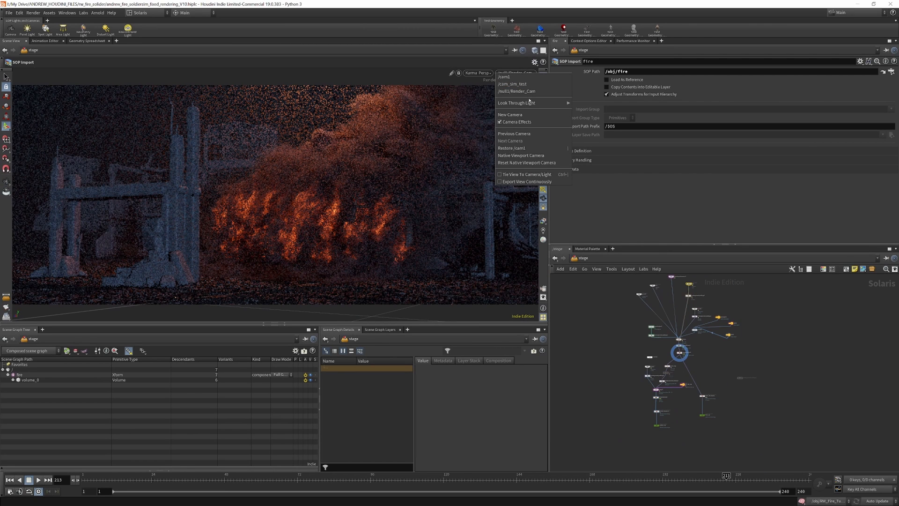
{"action": "left_click", "coordinate": [525, 92]}
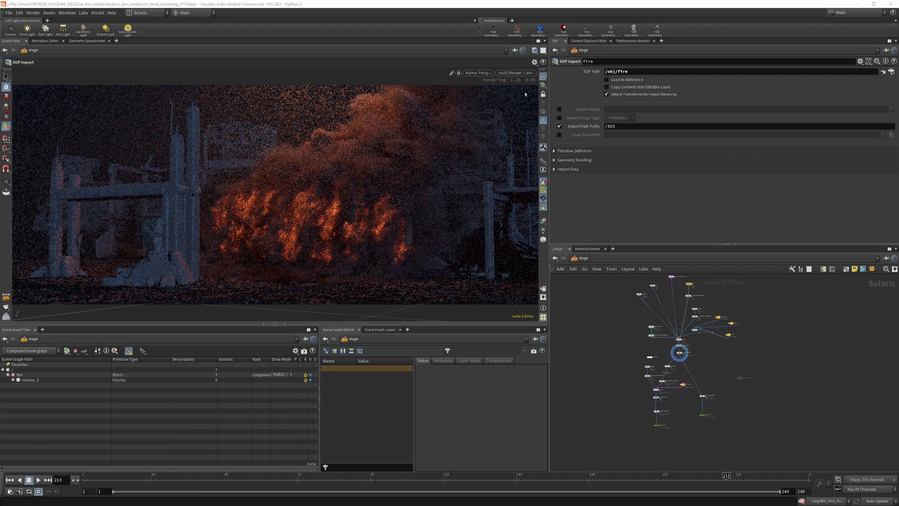
{"action": "left_click", "coordinate": [479, 73]}
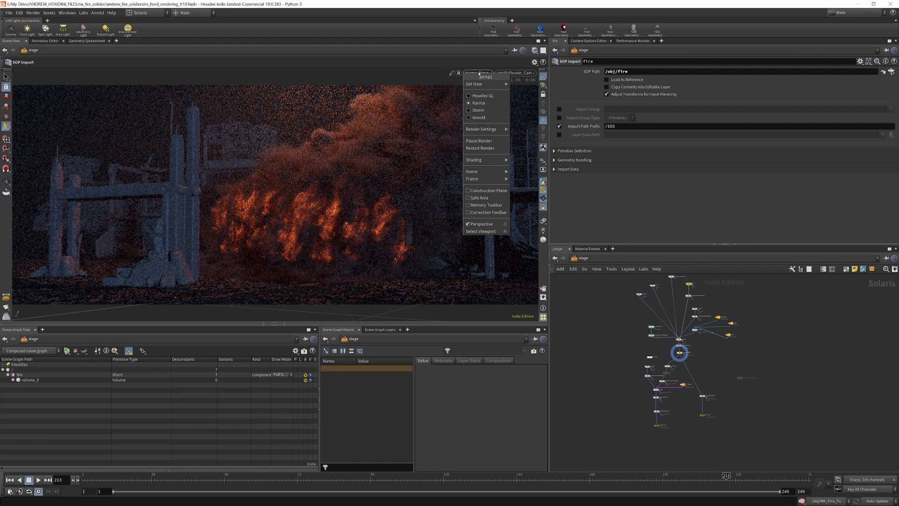
{"action": "left_click", "coordinate": [488, 103]}
{"action": "scroll", "coordinate": [664, 321], "scroll_direction": "up", "scroll_amount": 3}
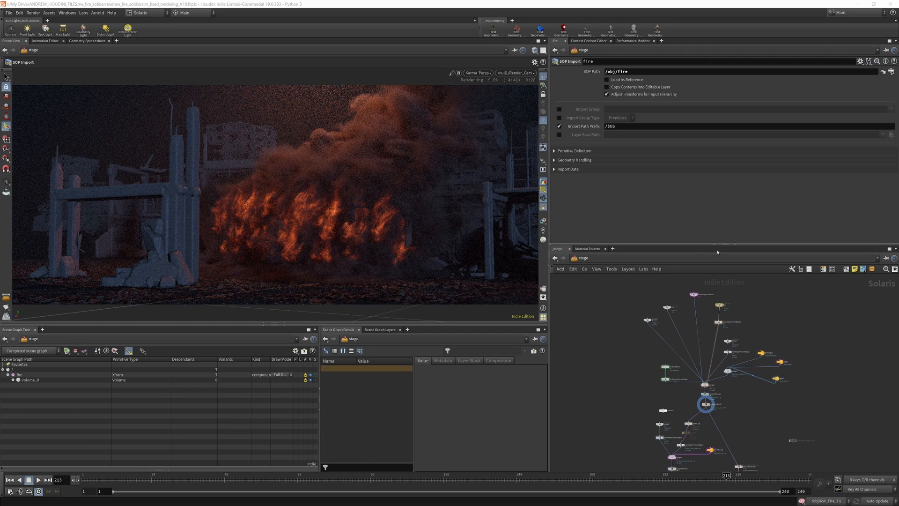
Enlarge the network editor and select the ground SOP Import node to review its /obj/ground path.
{"action": "left_click_drag", "start_coordinate": [717, 244], "coordinate": [717, 181]}
{"action": "scroll", "coordinate": [677, 271], "scroll_direction": "down", "scroll_amount": 3}
{"action": "scroll", "coordinate": [678, 271], "scroll_direction": "up", "scroll_amount": 6}
{"action": "left_click", "coordinate": [597, 271]}
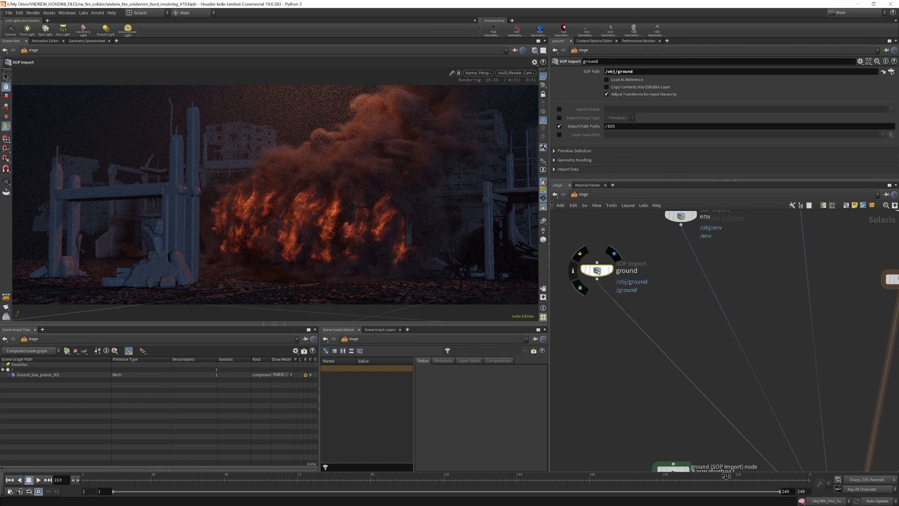
{"action": "scroll", "coordinate": [648, 262], "scroll_direction": "down", "scroll_amount": 3}
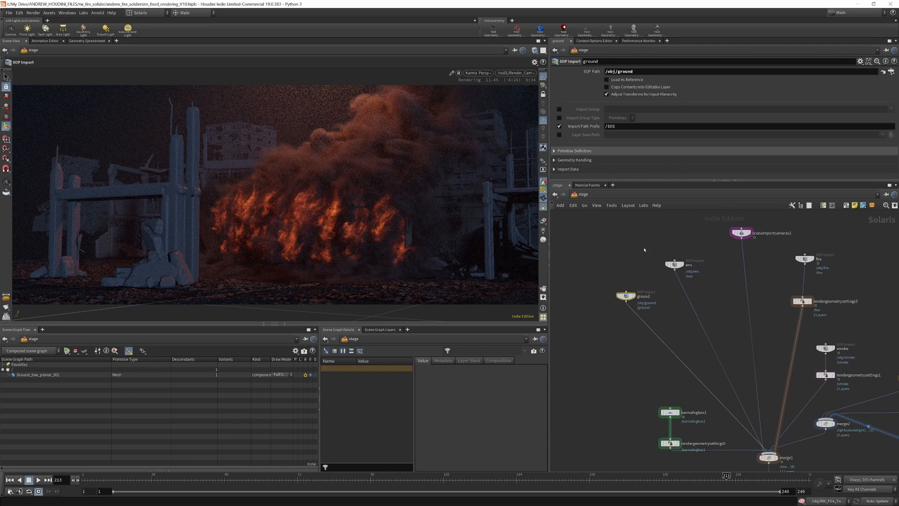
Return to the obj network and copy the selected ground geometry node.
{"action": "left_click", "coordinate": [596, 197]}
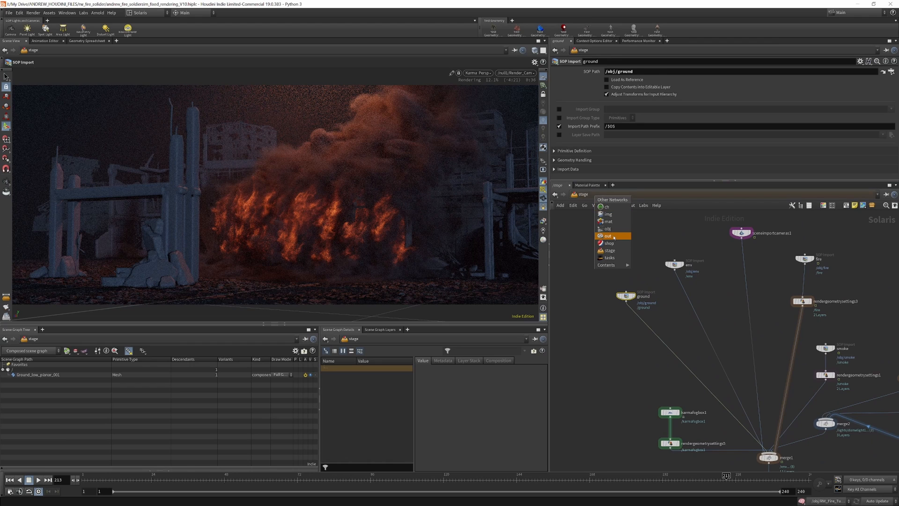
{"action": "left_click", "coordinate": [609, 228]}
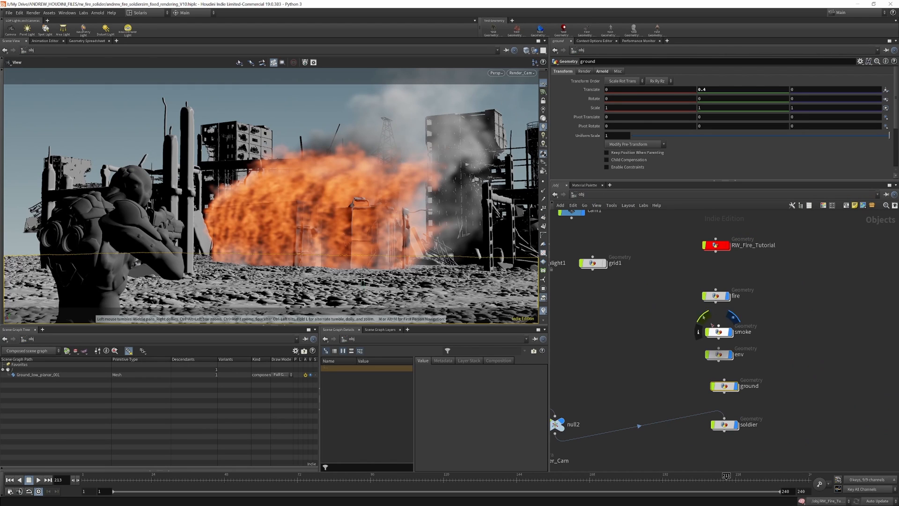
{"action": "scroll", "coordinate": [726, 352], "scroll_direction": "down", "scroll_amount": 2}
{"action": "key", "text": "alt+c"}
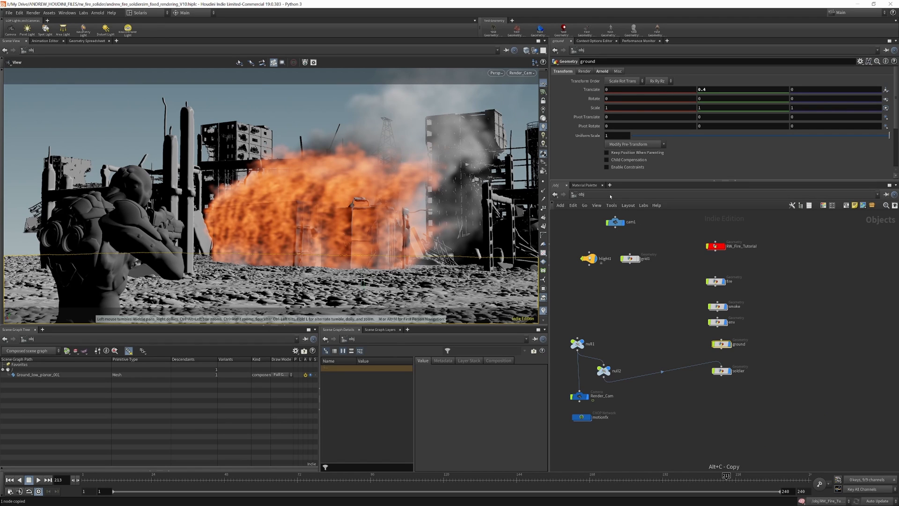
Return to the stage network and look over the env and ground SOP Imports and the scene import cameras node.
{"action": "left_click", "coordinate": [610, 196]}
{"action": "left_click", "coordinate": [620, 248]}
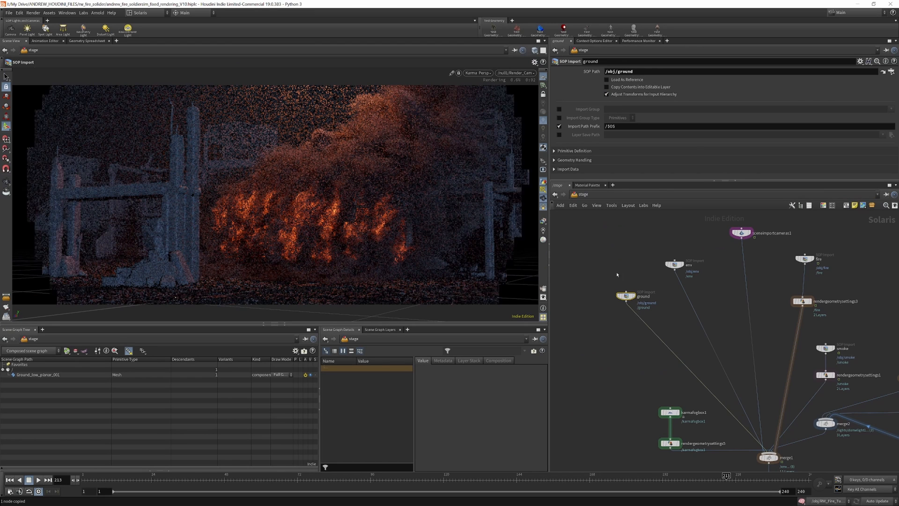
{"action": "scroll", "coordinate": [650, 265], "scroll_direction": "up", "scroll_amount": 3}
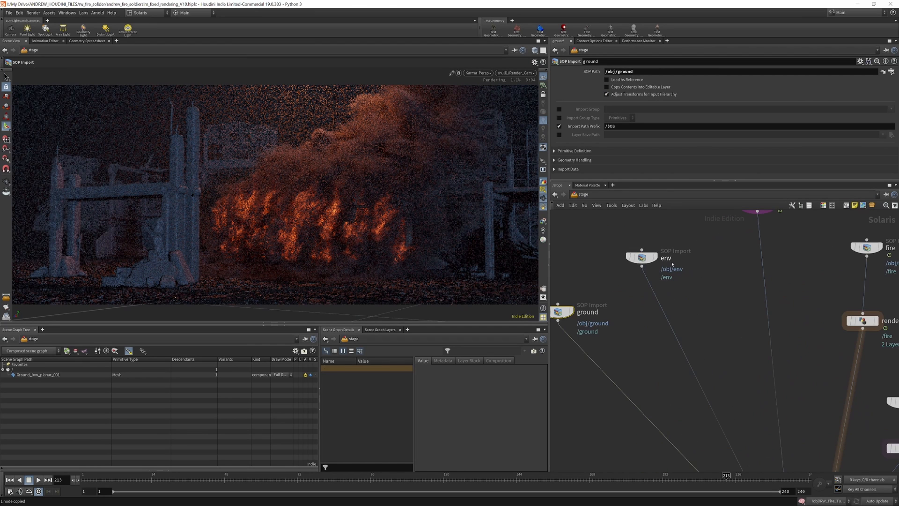
{"action": "scroll", "coordinate": [628, 277], "scroll_direction": "down", "scroll_amount": 2}
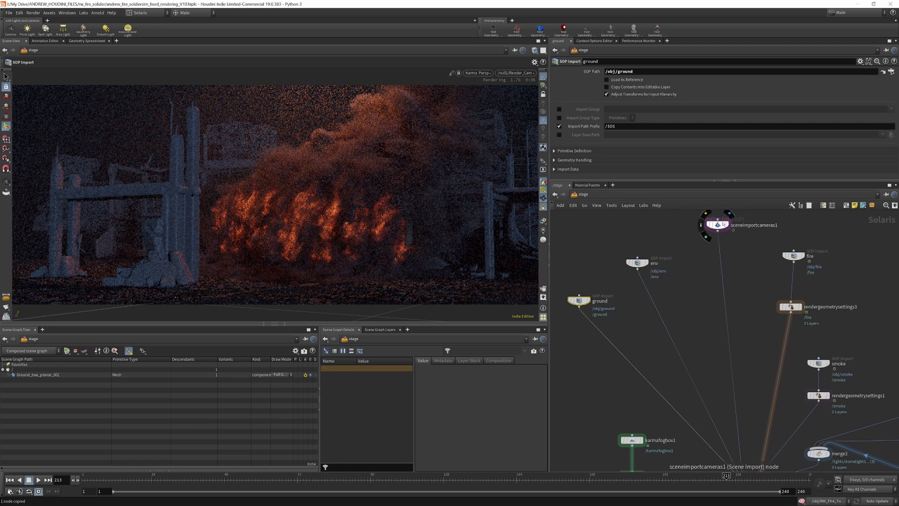
{"action": "left_click_drag", "start_coordinate": [717, 224], "coordinate": [720, 226]}
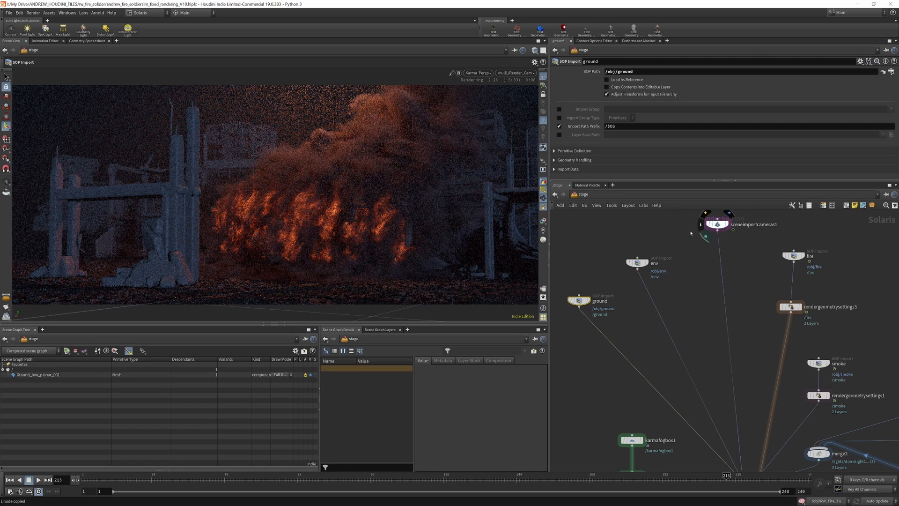
Select the fire SOP Import node to review its SOP path, and locate the smoke SOP Import.
{"action": "scroll", "coordinate": [687, 232], "scroll_direction": "down", "scroll_amount": 4}
{"action": "scroll", "coordinate": [752, 245], "scroll_direction": "up", "scroll_amount": 5}
{"action": "scroll", "coordinate": [745, 244], "scroll_direction": "up", "scroll_amount": 3}
{"action": "left_click", "coordinate": [744, 244]}
{"action": "scroll", "coordinate": [694, 243], "scroll_direction": "down", "scroll_amount": 5}
{"action": "scroll", "coordinate": [726, 323], "scroll_direction": "up", "scroll_amount": 5}
{"action": "left_click", "coordinate": [726, 324]}
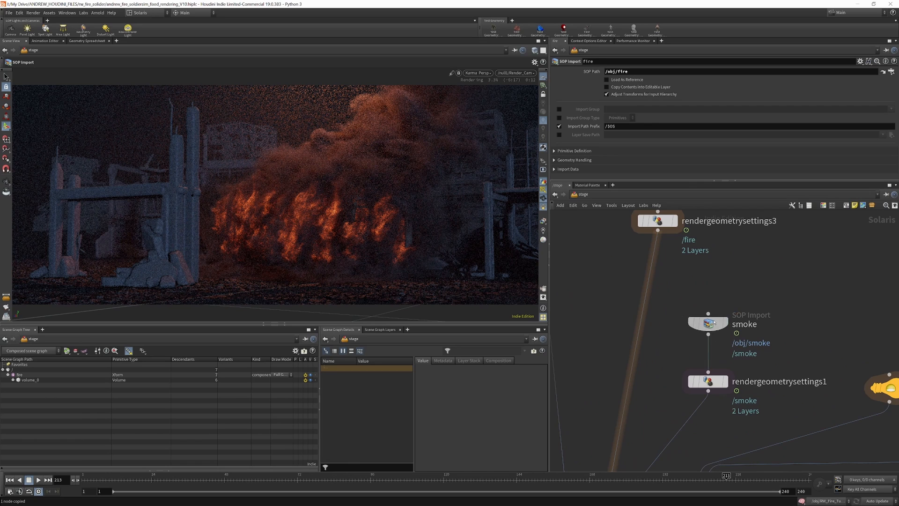
Select the fire's Render Geometry Settings node and examine its Karma light source options in an enlarged parameter area.
{"action": "scroll", "coordinate": [726, 324], "scroll_direction": "down", "scroll_amount": 5}
{"action": "scroll", "coordinate": [693, 258], "scroll_direction": "up", "scroll_amount": 5}
{"action": "left_click", "coordinate": [693, 257]}
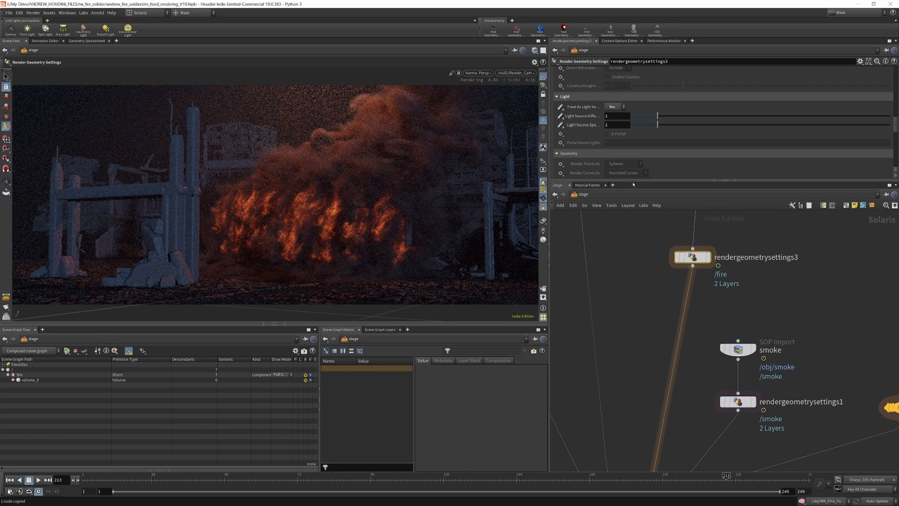
{"action": "left_click_drag", "start_coordinate": [633, 184], "coordinate": [633, 299]}
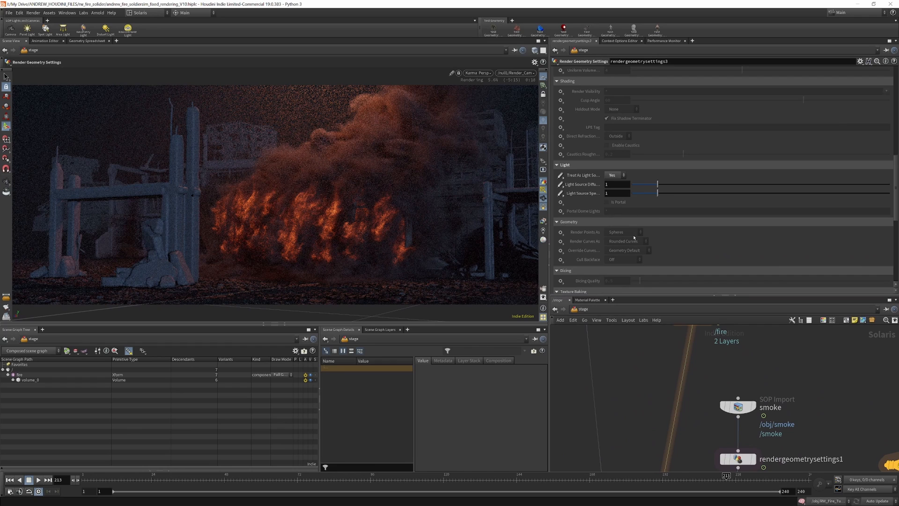
{"action": "scroll", "coordinate": [634, 237], "scroll_direction": "down", "scroll_amount": 5}
{"action": "scroll", "coordinate": [715, 397], "scroll_direction": "down", "scroll_amount": 5}
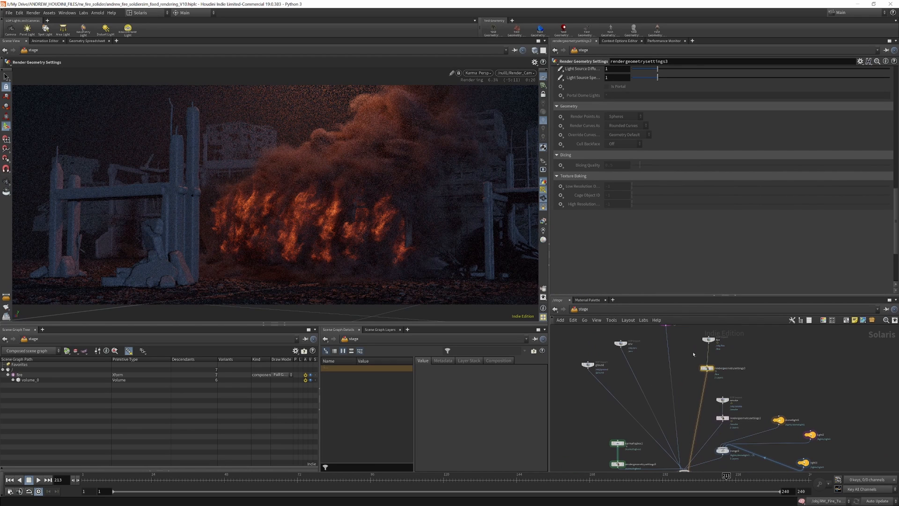
{"action": "scroll", "coordinate": [629, 154], "scroll_direction": "up", "scroll_amount": 10}
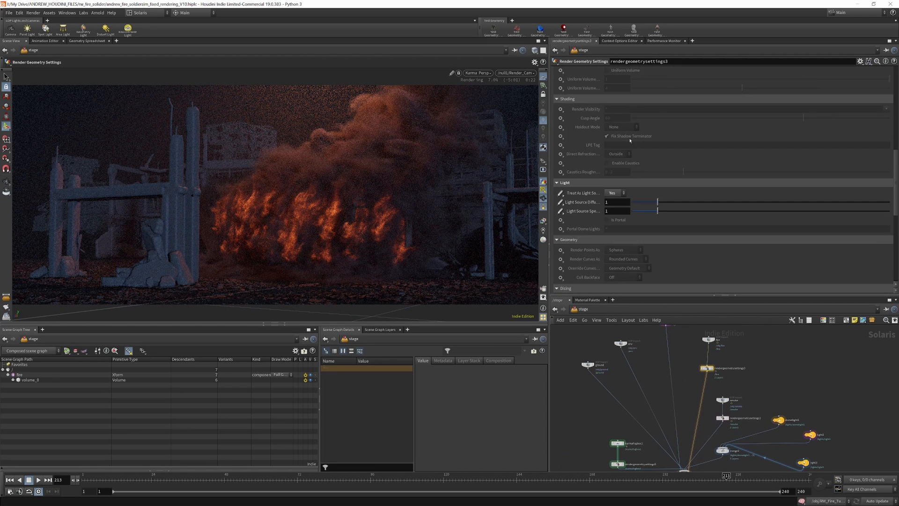
{"action": "scroll", "coordinate": [630, 144], "scroll_direction": "up", "scroll_amount": 6}
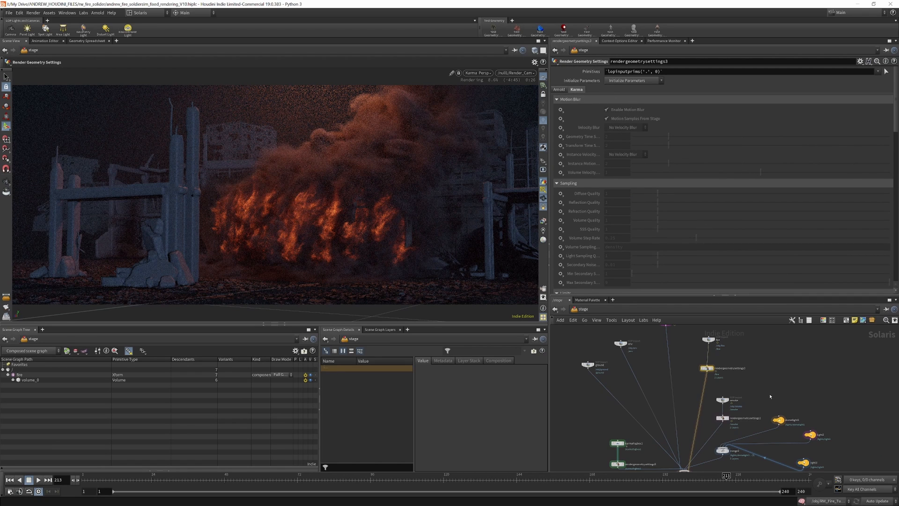
Select the smoke's Render Geometry Settings node and check its Treat As Light Source options.
{"action": "scroll", "coordinate": [721, 389], "scroll_direction": "up", "scroll_amount": 5}
{"action": "scroll", "coordinate": [722, 389], "scroll_direction": "down", "scroll_amount": 3}
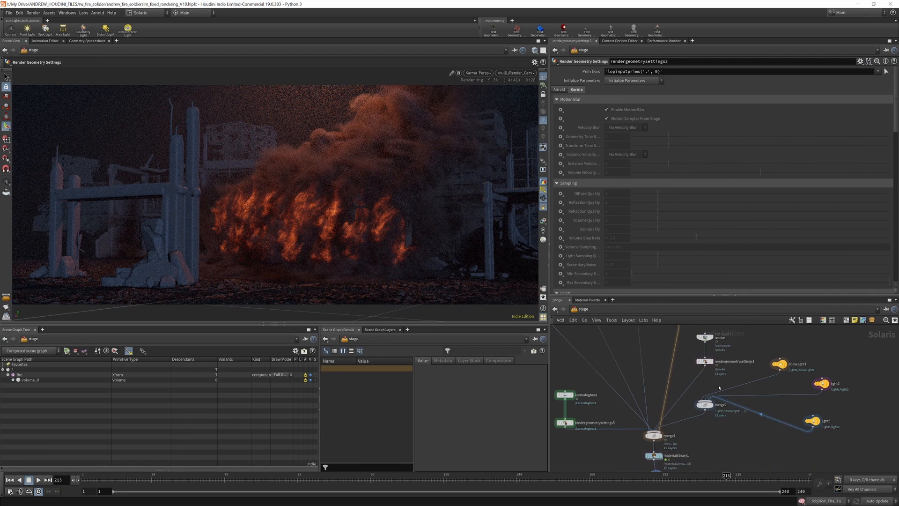
{"action": "left_click", "coordinate": [705, 361]}
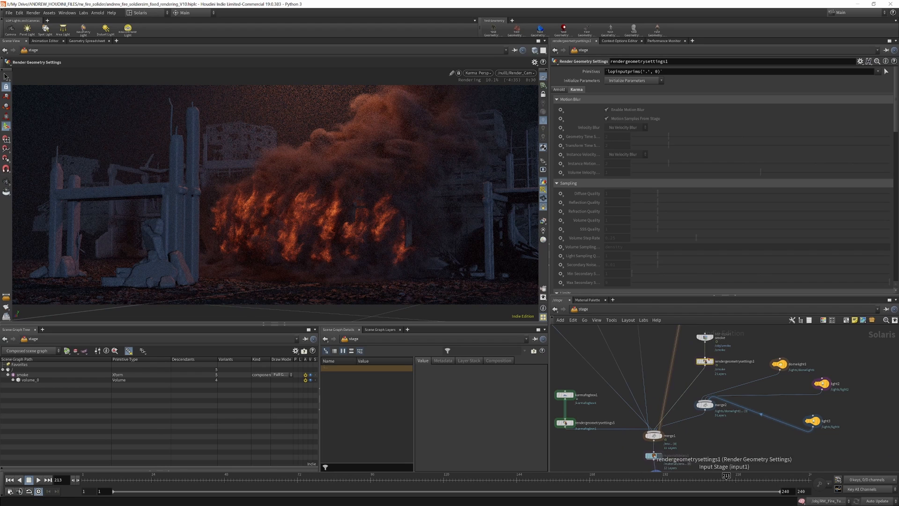
{"action": "scroll", "coordinate": [688, 238], "scroll_direction": "down", "scroll_amount": 10}
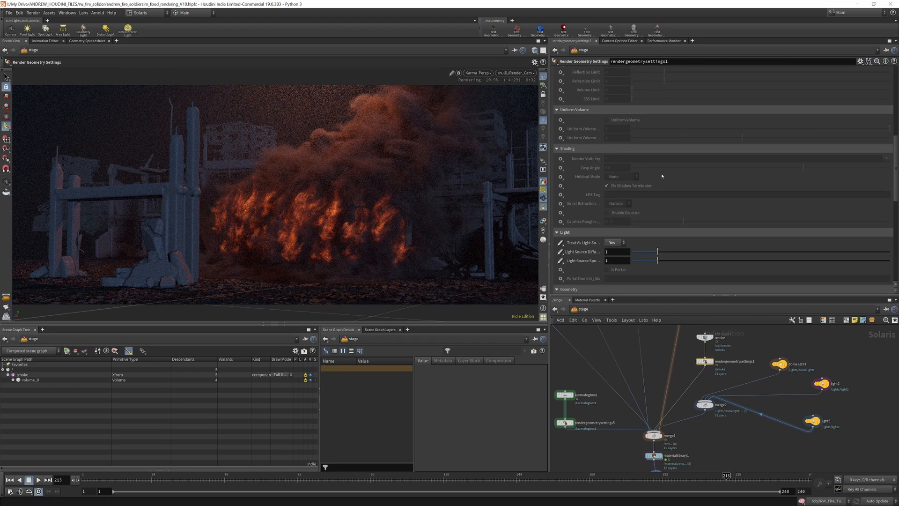
{"action": "scroll", "coordinate": [654, 218], "scroll_direction": "down", "scroll_amount": 5}
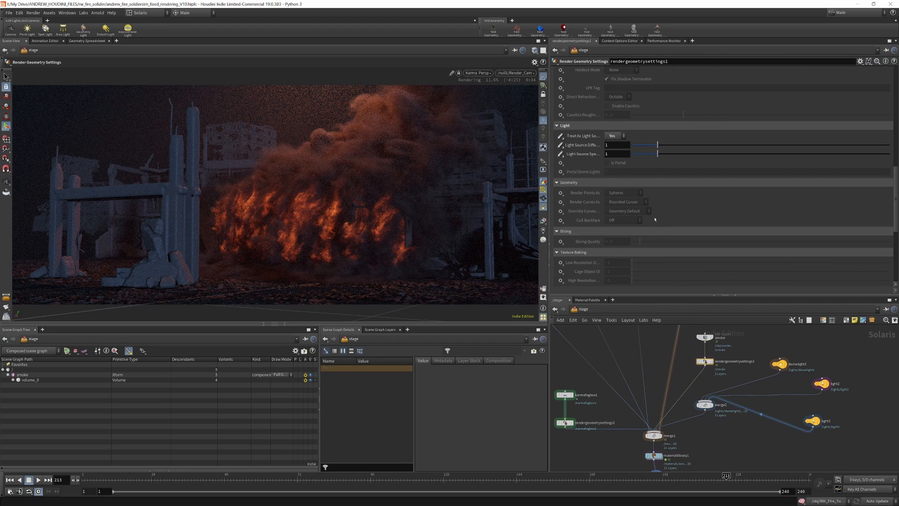
{"action": "scroll", "coordinate": [746, 353], "scroll_direction": "down", "scroll_amount": 4}
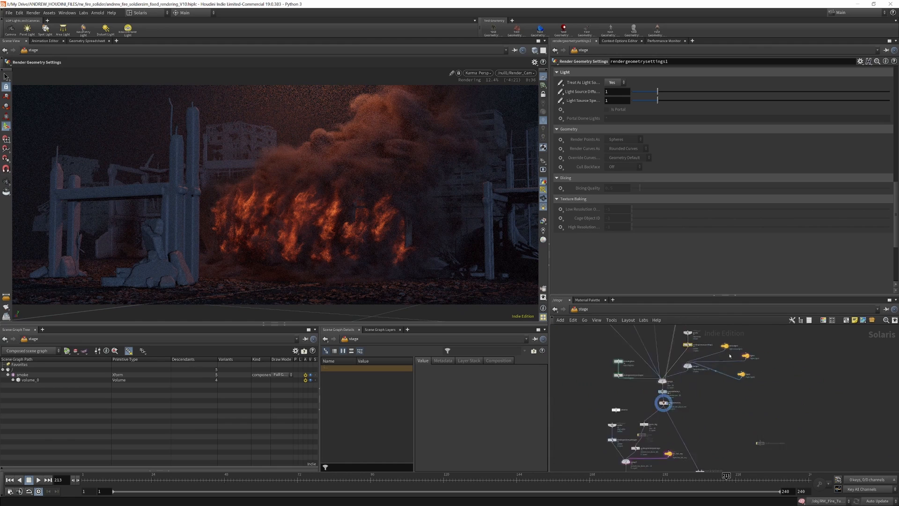
Select the dome light and review its intensity and color in the base properties.
{"action": "scroll", "coordinate": [746, 354], "scroll_direction": "up", "scroll_amount": 6}
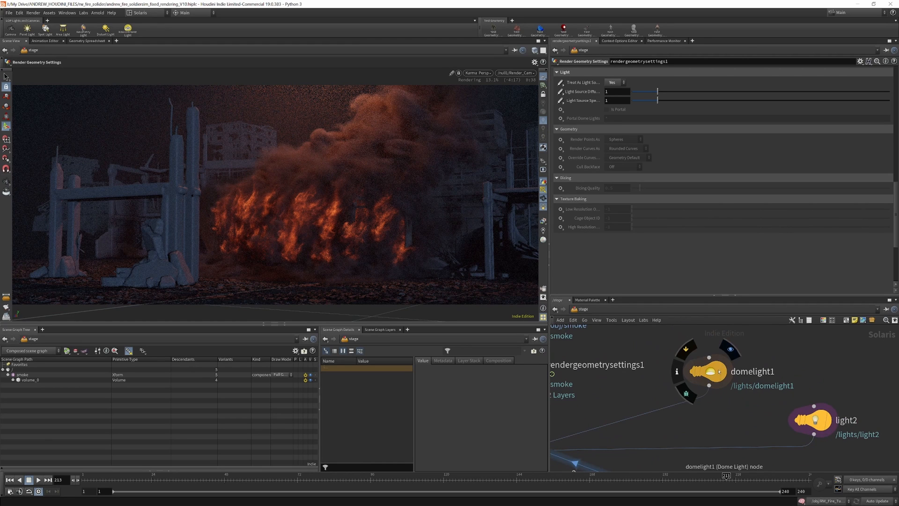
{"action": "left_click", "coordinate": [729, 357]}
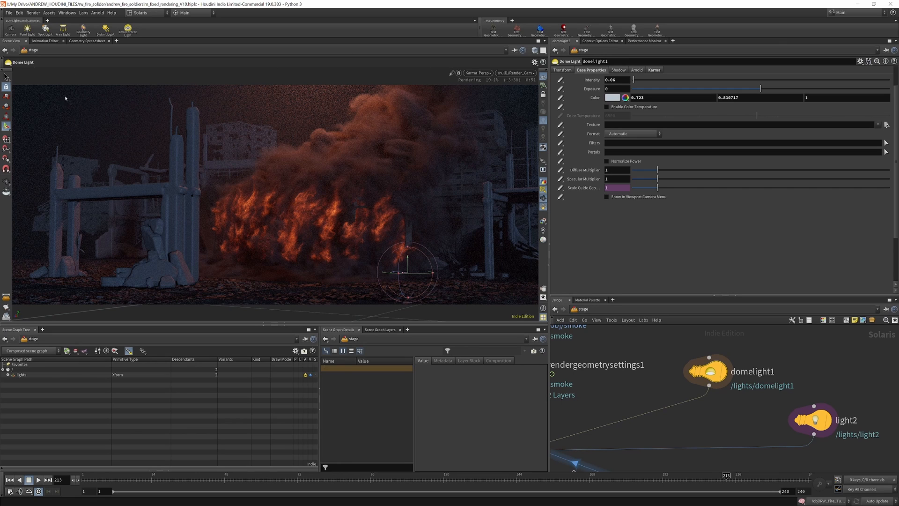
{"action": "scroll", "coordinate": [707, 345], "scroll_direction": "down", "scroll_amount": 5}
{"action": "scroll", "coordinate": [746, 374], "scroll_direction": "up", "scroll_amount": 4}
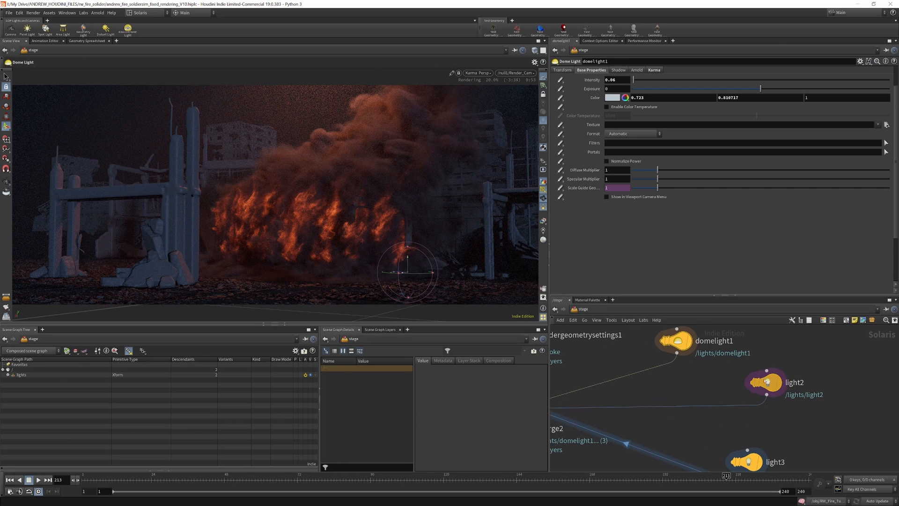
Select light2 and review its intensity, color and radius in the base properties.
{"action": "left_click", "coordinate": [768, 382]}
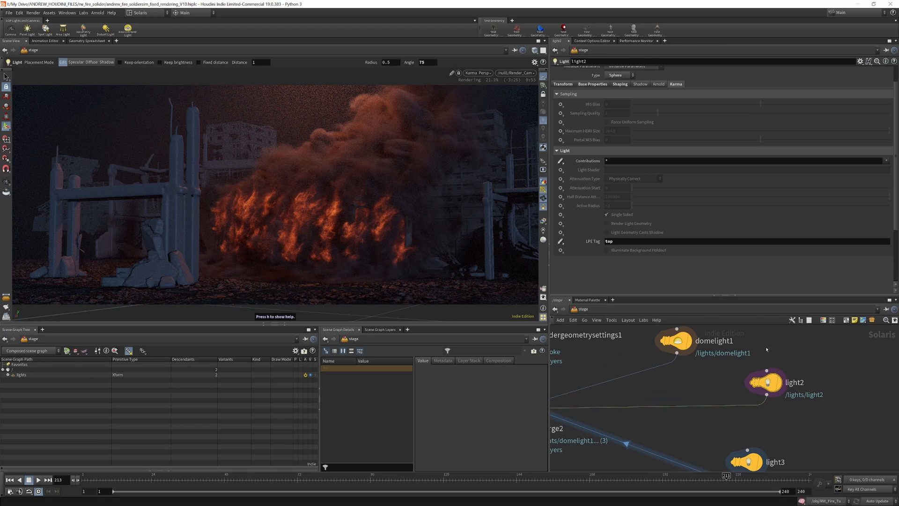
{"action": "left_click", "coordinate": [563, 84]}
{"action": "left_click", "coordinate": [592, 85]}
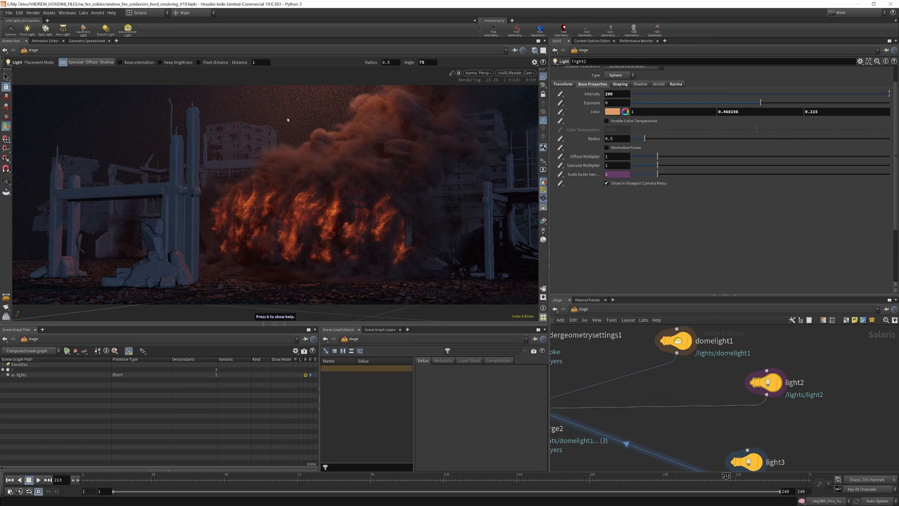
{"action": "scroll", "coordinate": [611, 66], "scroll_direction": "up", "scroll_amount": 2}
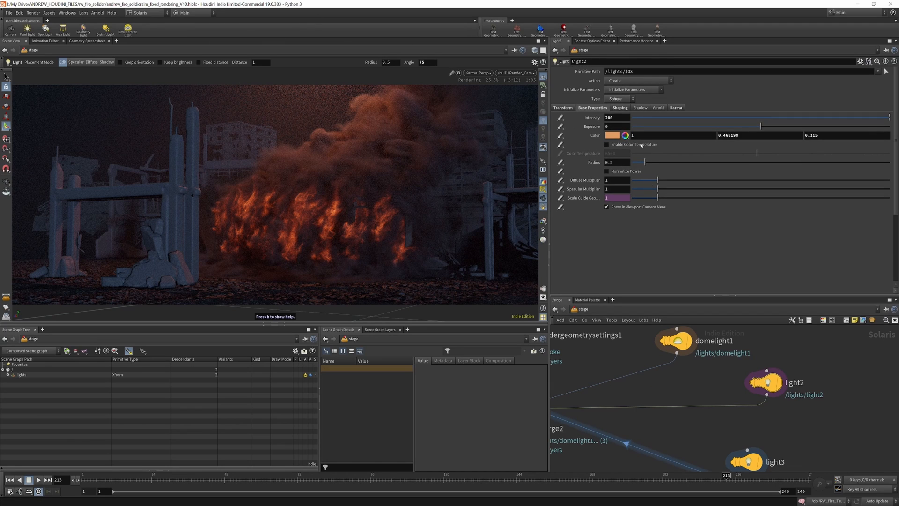
{"action": "scroll", "coordinate": [724, 337], "scroll_direction": "down", "scroll_amount": 3}
{"action": "scroll", "coordinate": [738, 417], "scroll_direction": "up", "scroll_amount": 3}
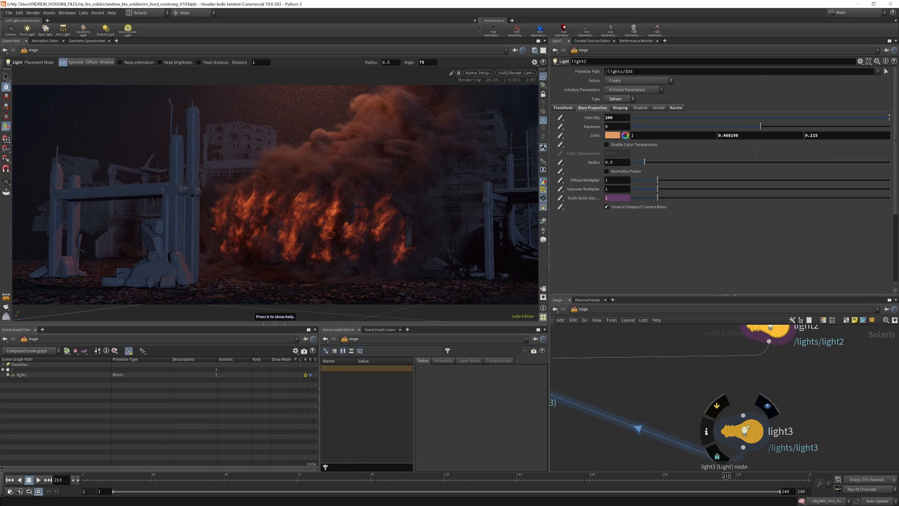
Select the distant light light3 and examine its property groups, ending with the Karma contributions and LPE tag.
{"action": "left_click", "coordinate": [748, 428]}
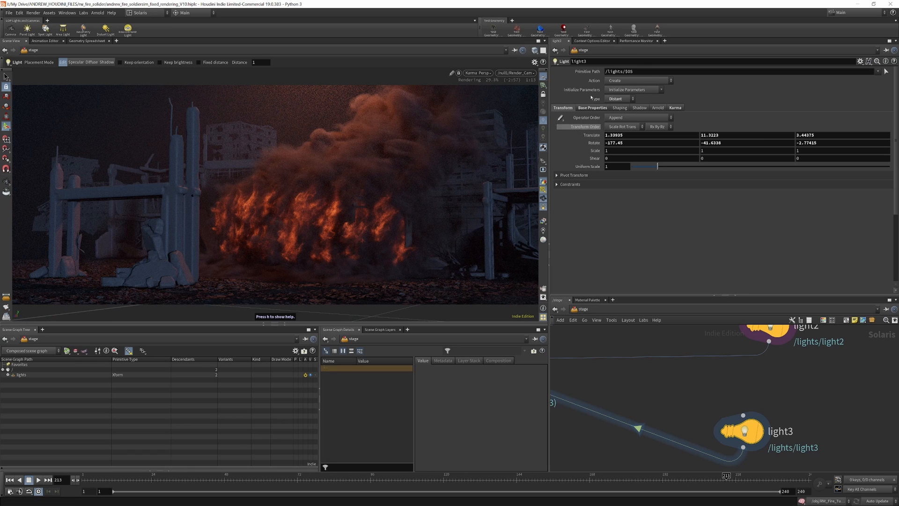
{"action": "left_click", "coordinate": [601, 108]}
{"action": "left_click", "coordinate": [620, 108]}
{"action": "left_click", "coordinate": [640, 108]}
{"action": "left_click", "coordinate": [676, 109]}
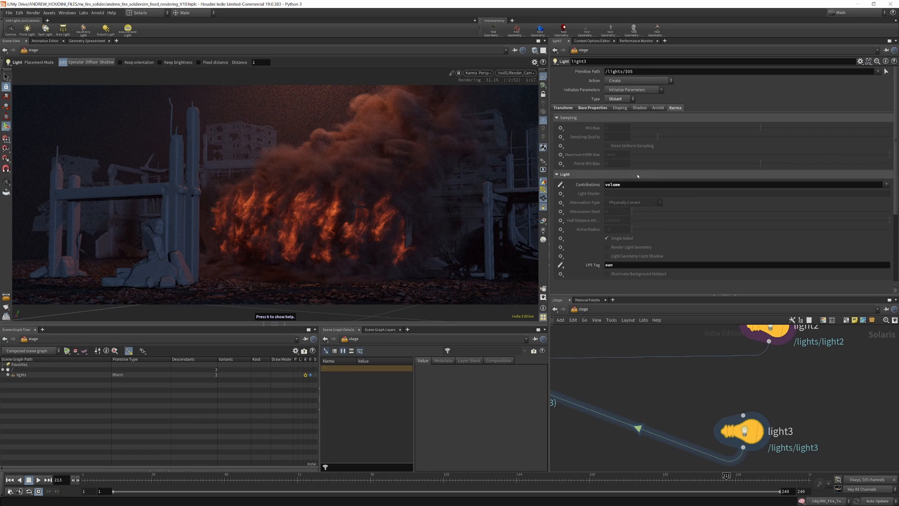
{"action": "scroll", "coordinate": [640, 180], "scroll_direction": "down", "scroll_amount": 2}
{"action": "scroll", "coordinate": [761, 389], "scroll_direction": "down", "scroll_amount": 3}
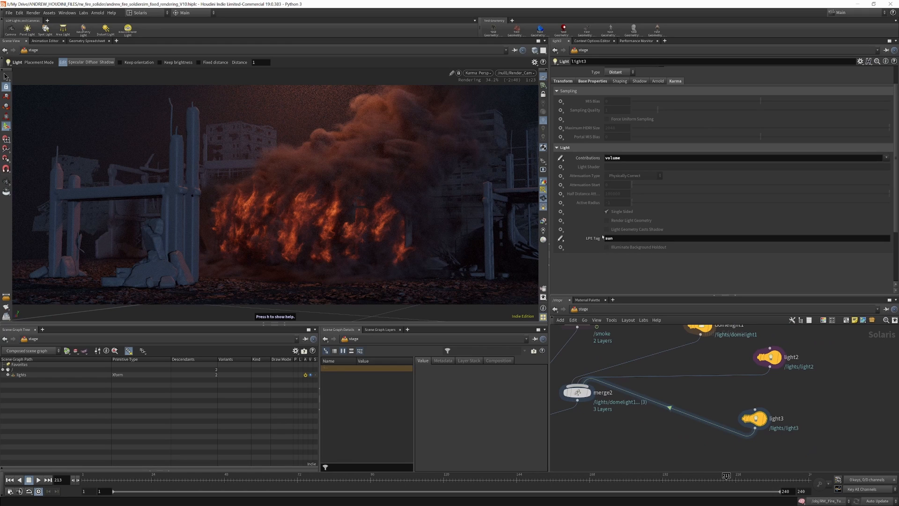
Check the Karma LPE tags of light2 and the dome light.
{"action": "scroll", "coordinate": [699, 354], "scroll_direction": "down", "scroll_amount": 3}
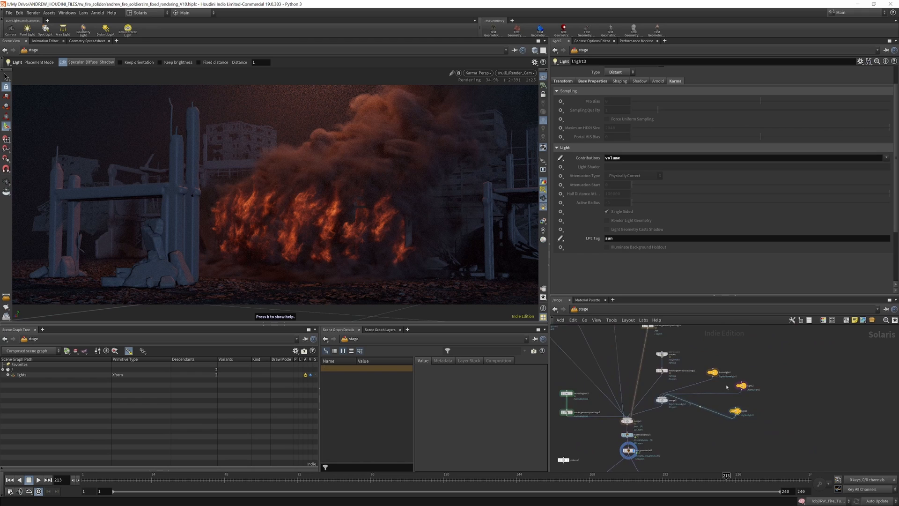
{"action": "scroll", "coordinate": [730, 384], "scroll_direction": "up", "scroll_amount": 3}
{"action": "left_click", "coordinate": [740, 384]}
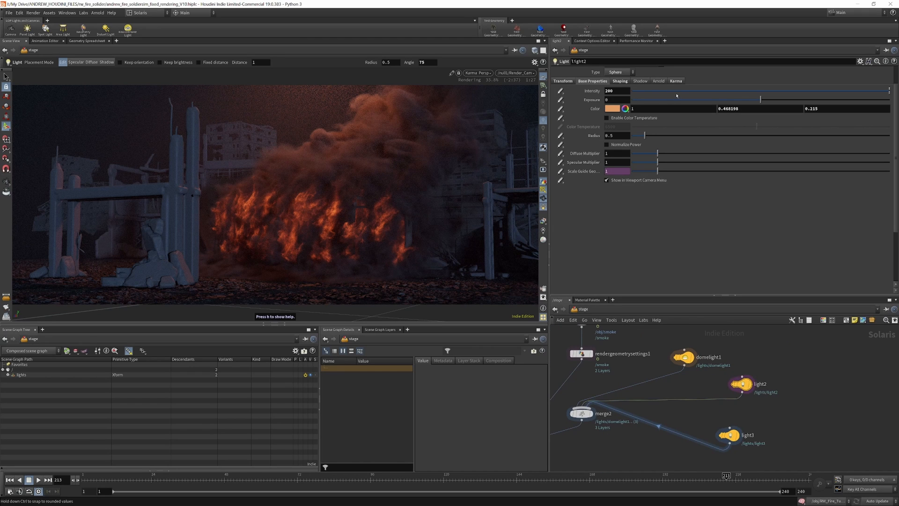
{"action": "left_click", "coordinate": [679, 83]}
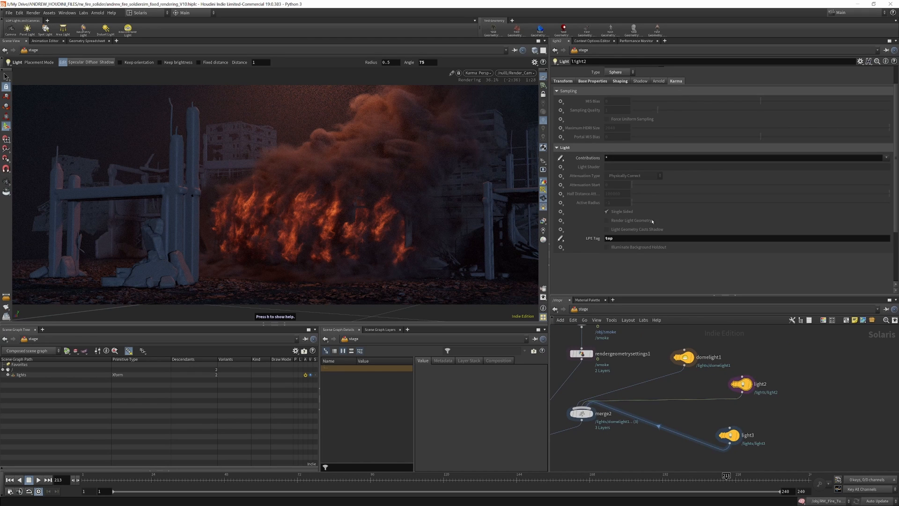
{"action": "left_click", "coordinate": [683, 357]}
{"action": "left_click", "coordinate": [657, 70]}
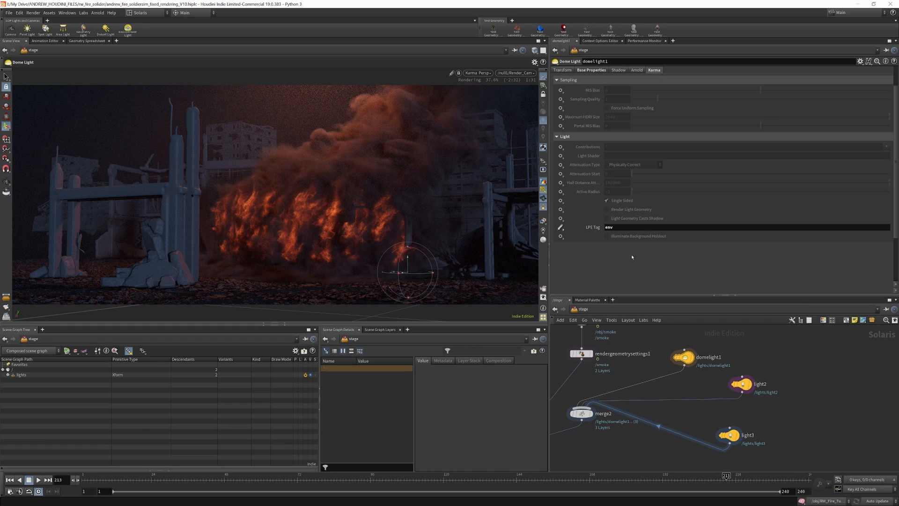
Select the Karma Fog Box node and review its density, scattering and scale settings.
{"action": "scroll", "coordinate": [709, 358], "scroll_direction": "down", "scroll_amount": 5}
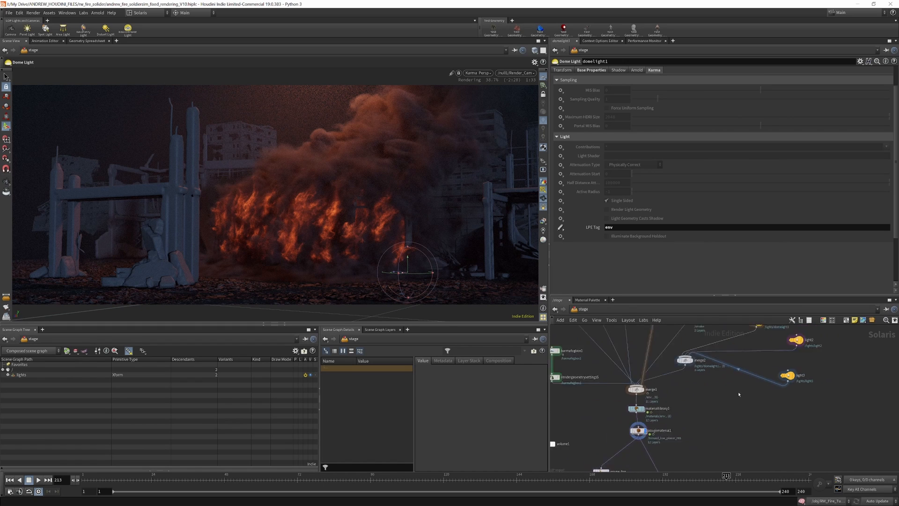
{"action": "scroll", "coordinate": [648, 388], "scroll_direction": "up", "scroll_amount": 3}
{"action": "left_click", "coordinate": [595, 343]}
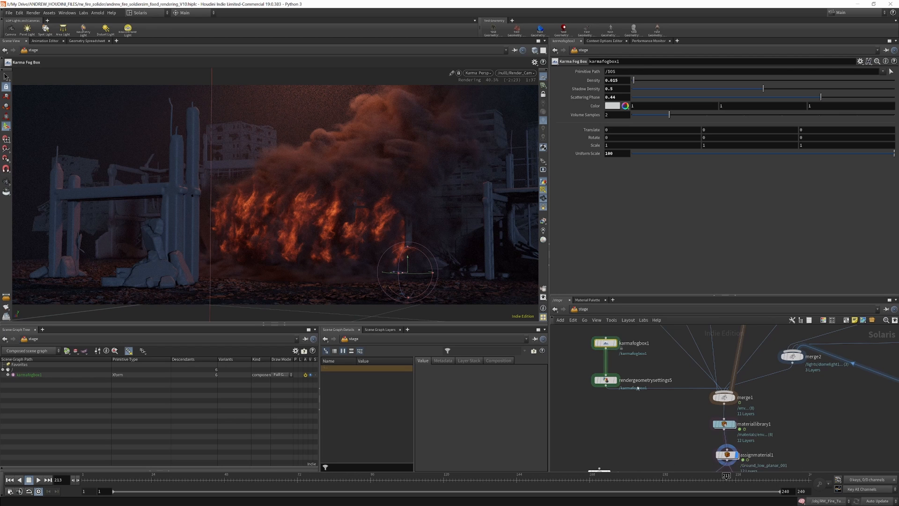
{"action": "scroll", "coordinate": [612, 363], "scroll_direction": "down", "scroll_amount": 3}
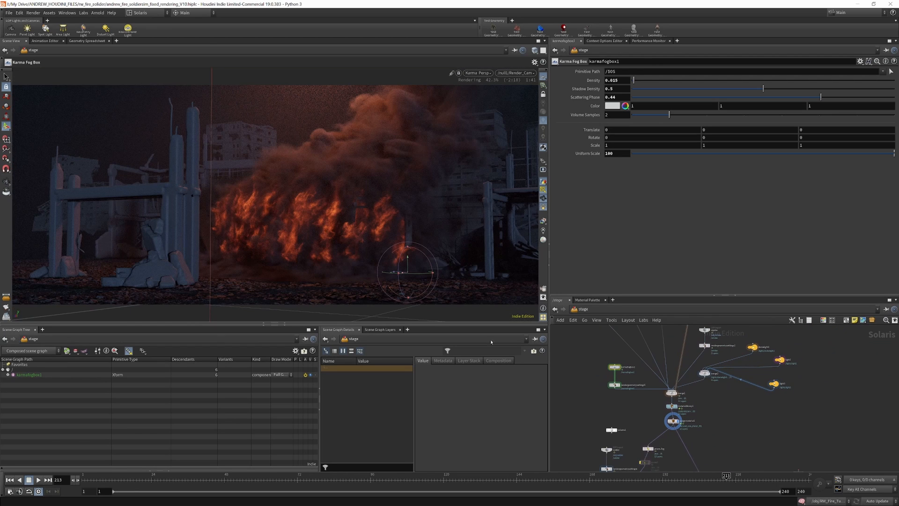
{"action": "scroll", "coordinate": [631, 393], "scroll_direction": "up", "scroll_amount": 3}
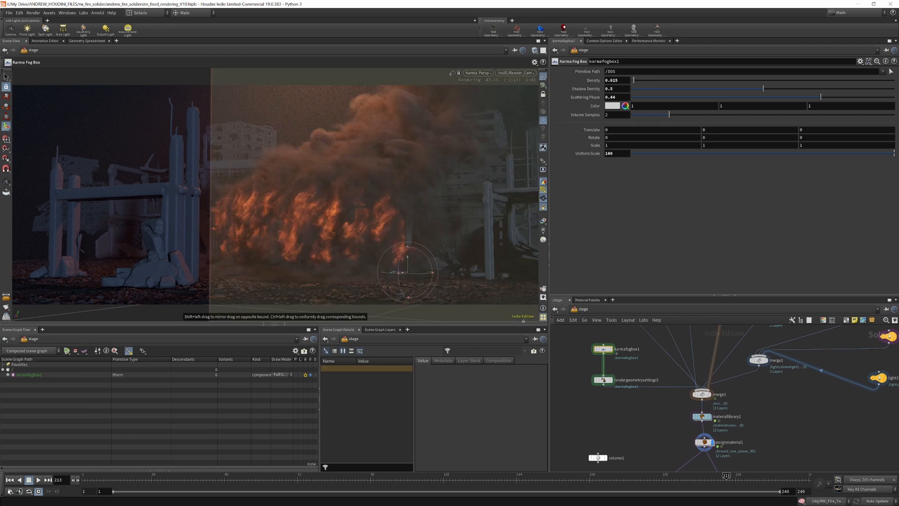
Select the fog box's Render Geometry Settings node and check its render visibility under Shading.
{"action": "scroll", "coordinate": [605, 382], "scroll_direction": "up", "scroll_amount": 3}
{"action": "left_click", "coordinate": [604, 385]}
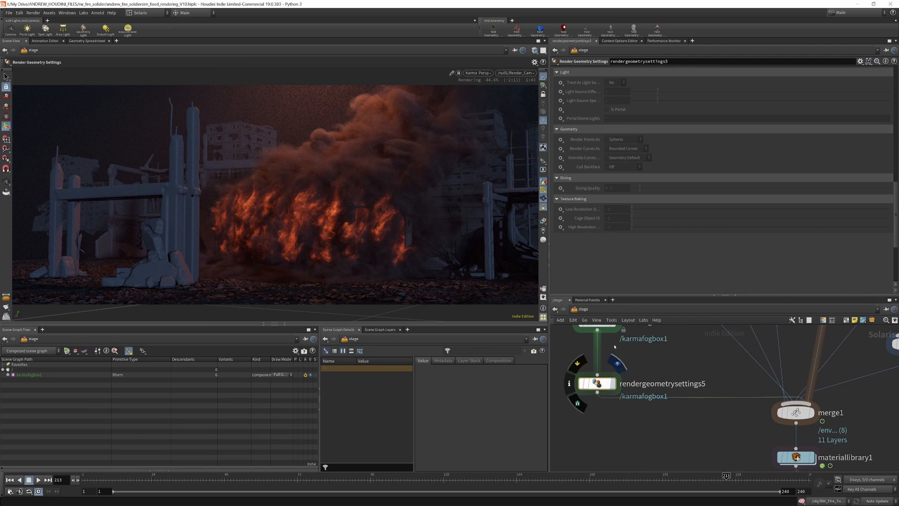
{"action": "scroll", "coordinate": [609, 174], "scroll_direction": "down", "scroll_amount": 5}
{"action": "scroll", "coordinate": [610, 173], "scroll_direction": "up", "scroll_amount": 4}
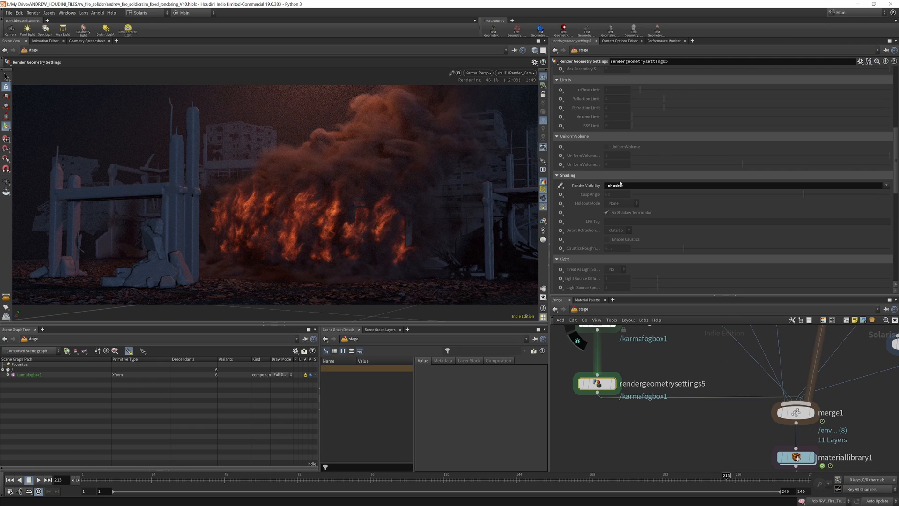
Review the remaining motion, sampling, limits and shading settings of the fog box's Render Geometry Settings node.
{"action": "scroll", "coordinate": [609, 118], "scroll_direction": "up", "scroll_amount": 9}
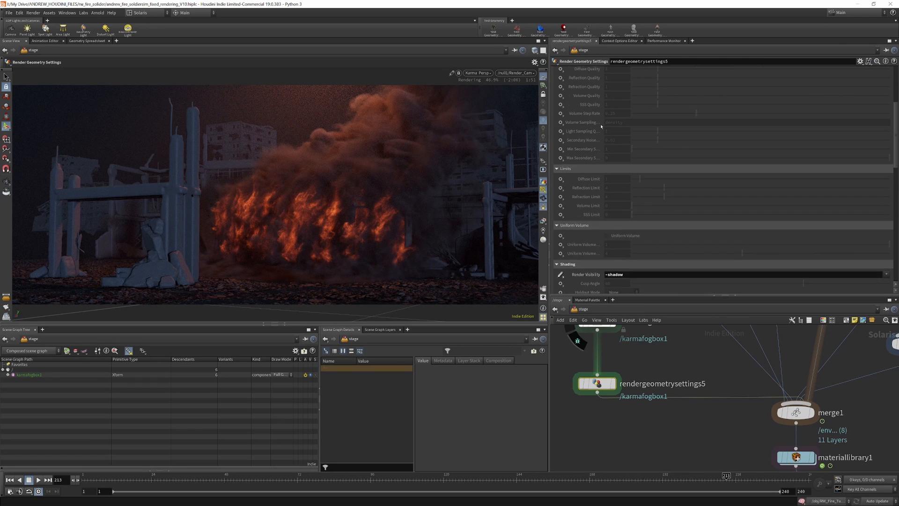
{"action": "scroll", "coordinate": [610, 72], "scroll_direction": "down", "scroll_amount": 3}
{"action": "scroll", "coordinate": [688, 363], "scroll_direction": "down", "scroll_amount": 3}
{"action": "scroll", "coordinate": [689, 363], "scroll_direction": "down", "scroll_amount": 4}
{"action": "scroll", "coordinate": [721, 383], "scroll_direction": "up", "scroll_amount": 8}
Open the contents of the materiallibrary1 node and locate the soldier shader in its network.
{"action": "scroll", "coordinate": [705, 440], "scroll_direction": "down", "scroll_amount": 5}
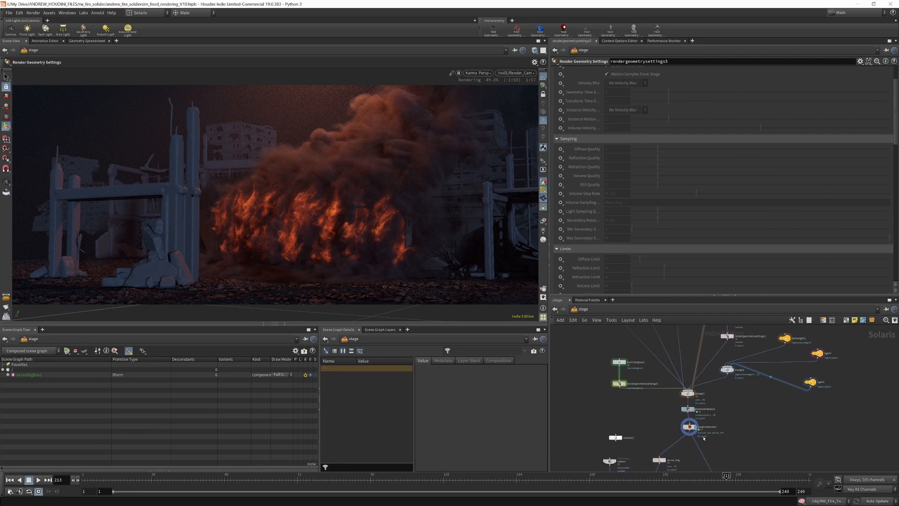
{"action": "scroll", "coordinate": [687, 403], "scroll_direction": "down", "scroll_amount": 3}
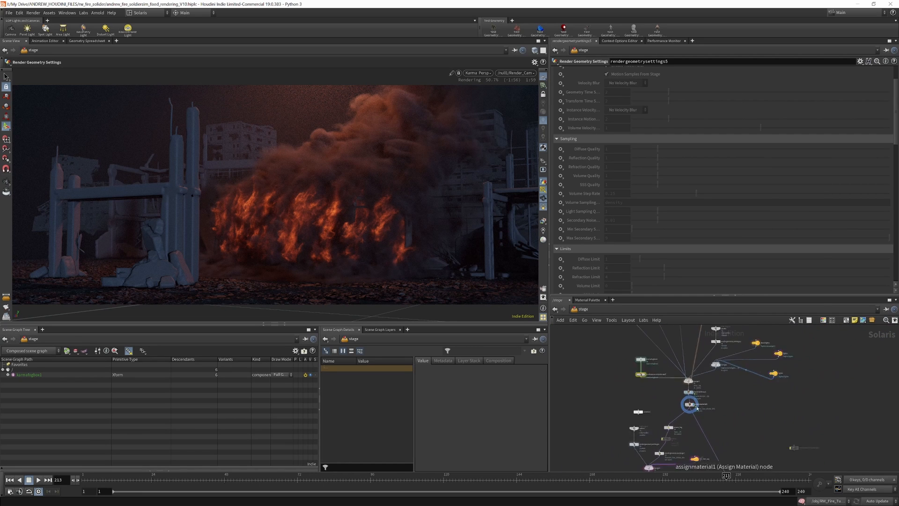
{"action": "scroll", "coordinate": [674, 370], "scroll_direction": "up", "scroll_amount": 8}
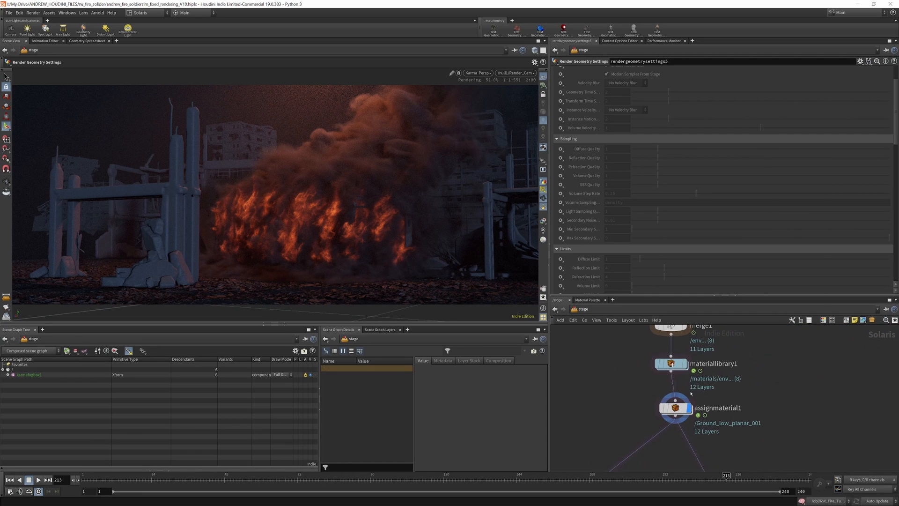
{"action": "double_click", "coordinate": [671, 364]}
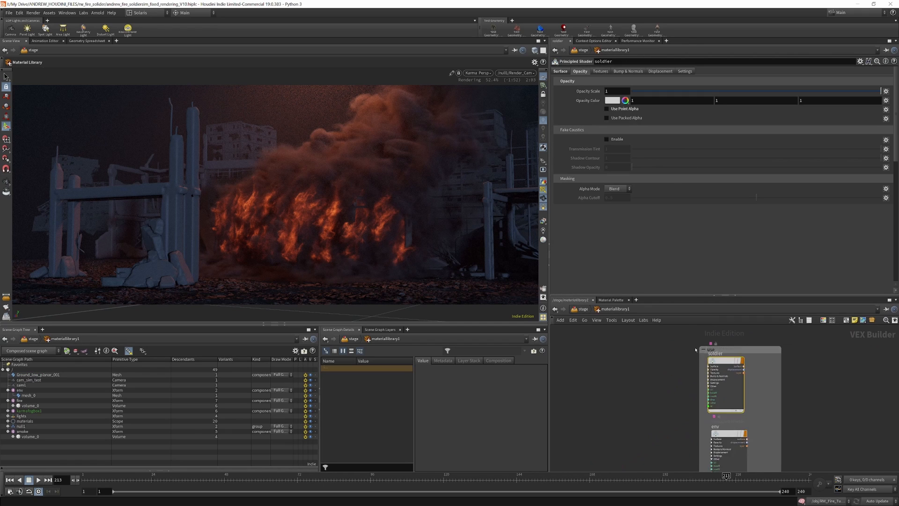
{"action": "scroll", "coordinate": [598, 331], "scroll_direction": "down", "scroll_amount": 3}
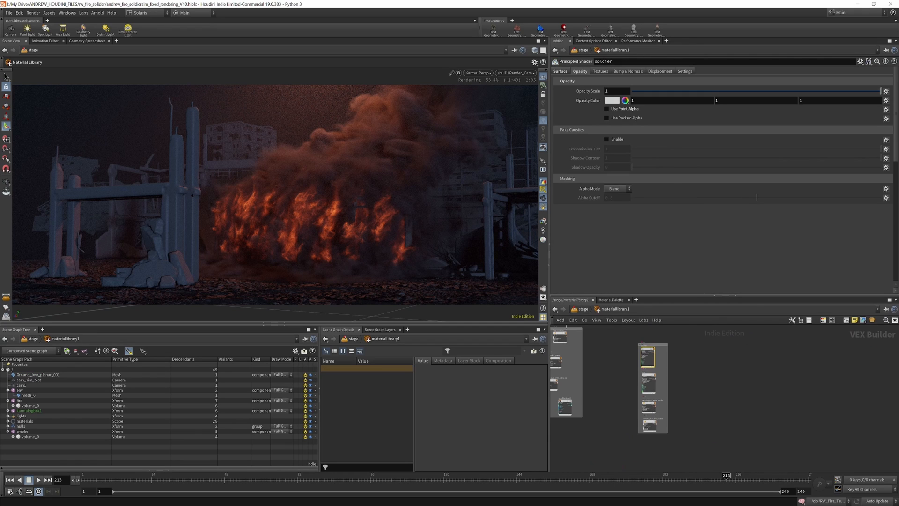
{"action": "scroll", "coordinate": [652, 344], "scroll_direction": "up", "scroll_amount": 6}
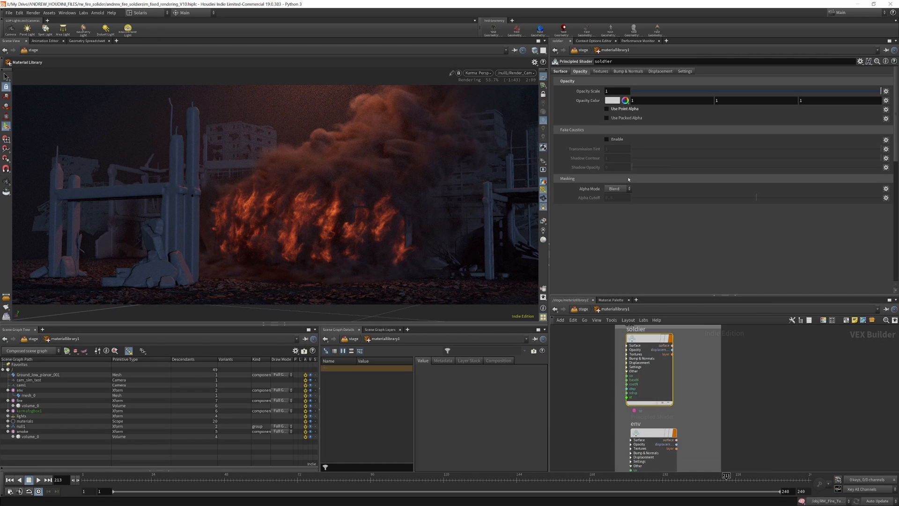
Review the Surface settings of the soldier Principled Shader, from base color and specular to reflection, transparency and subsurface.
{"action": "left_click", "coordinate": [561, 71]}
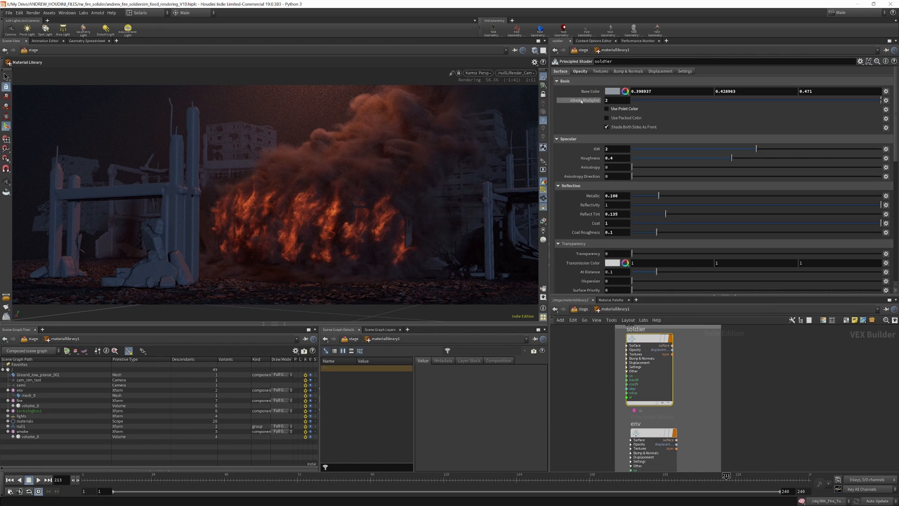
{"action": "scroll", "coordinate": [656, 249], "scroll_direction": "down", "scroll_amount": 10}
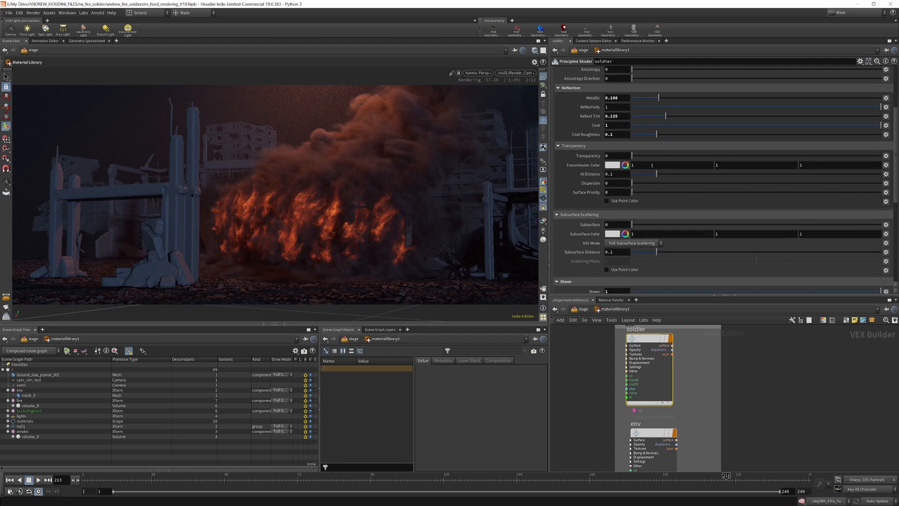
{"action": "scroll", "coordinate": [662, 198], "scroll_direction": "up", "scroll_amount": 10}
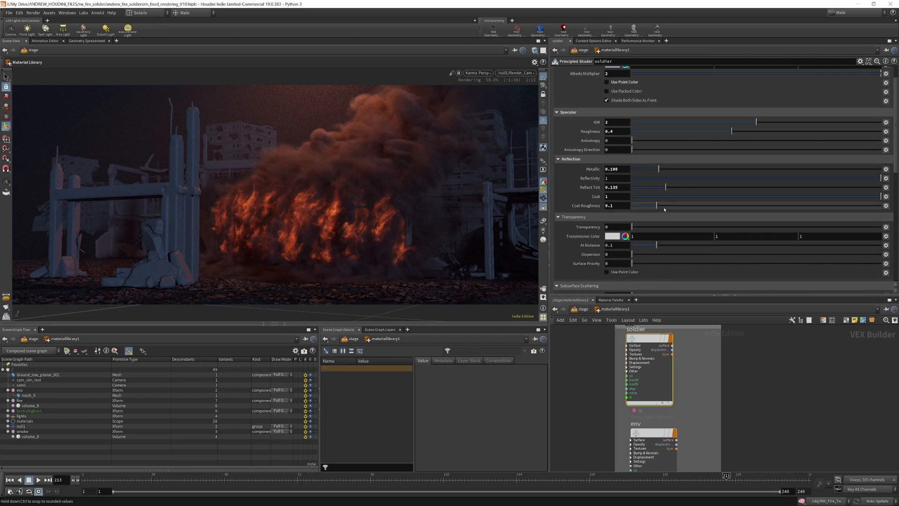
{"action": "scroll", "coordinate": [687, 387], "scroll_direction": "down", "scroll_amount": 5}
{"action": "scroll", "coordinate": [687, 387], "scroll_direction": "up", "scroll_amount": 5}
Select the env Principled Shader and review its Surface settings down to emission.
{"action": "left_click", "coordinate": [650, 403]}
{"action": "scroll", "coordinate": [638, 153], "scroll_direction": "up", "scroll_amount": 3}
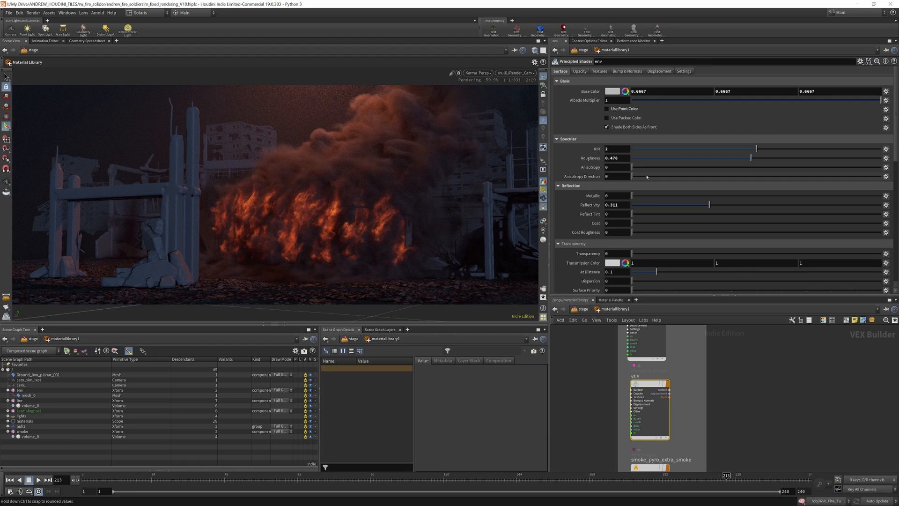
{"action": "scroll", "coordinate": [642, 153], "scroll_direction": "down", "scroll_amount": 5}
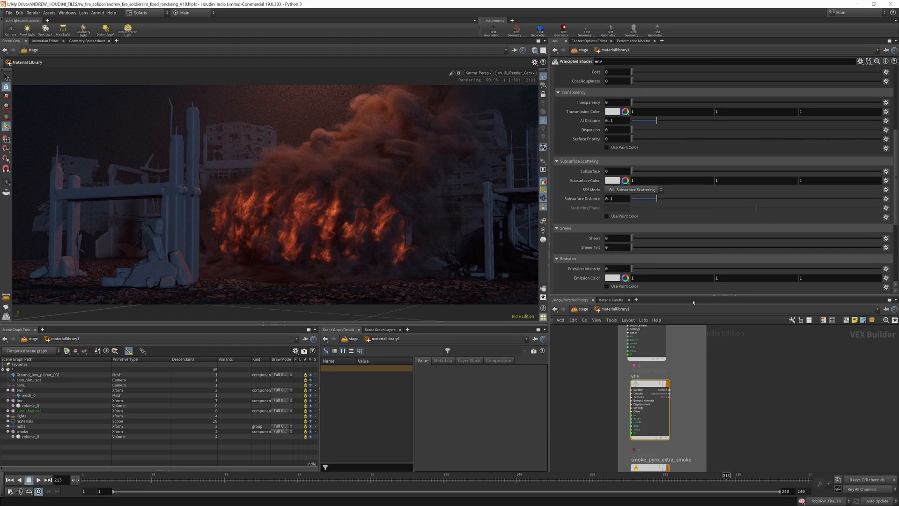
Select the smoke_pyro_extra_smoke Pyro Shader and examine its Smoke settings.
{"action": "scroll", "coordinate": [678, 401], "scroll_direction": "down", "scroll_amount": 3}
{"action": "scroll", "coordinate": [678, 401], "scroll_direction": "up", "scroll_amount": 4}
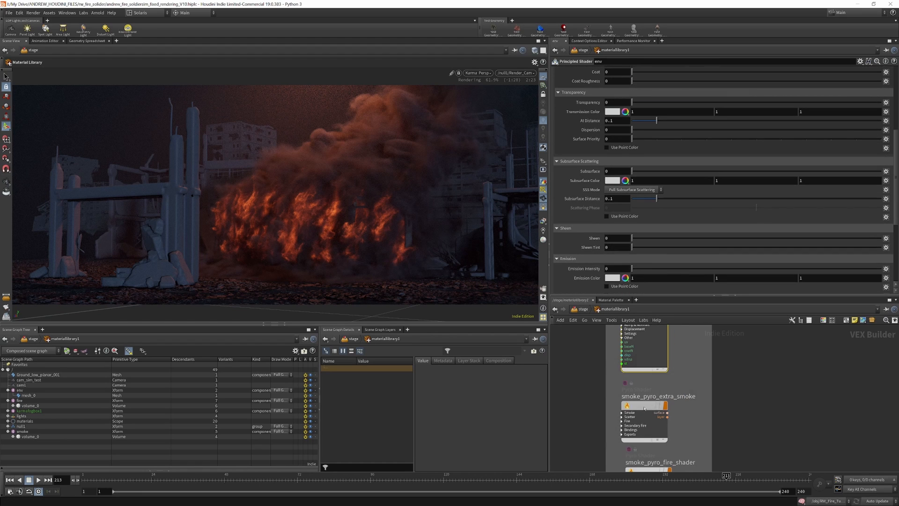
{"action": "left_click", "coordinate": [644, 423]}
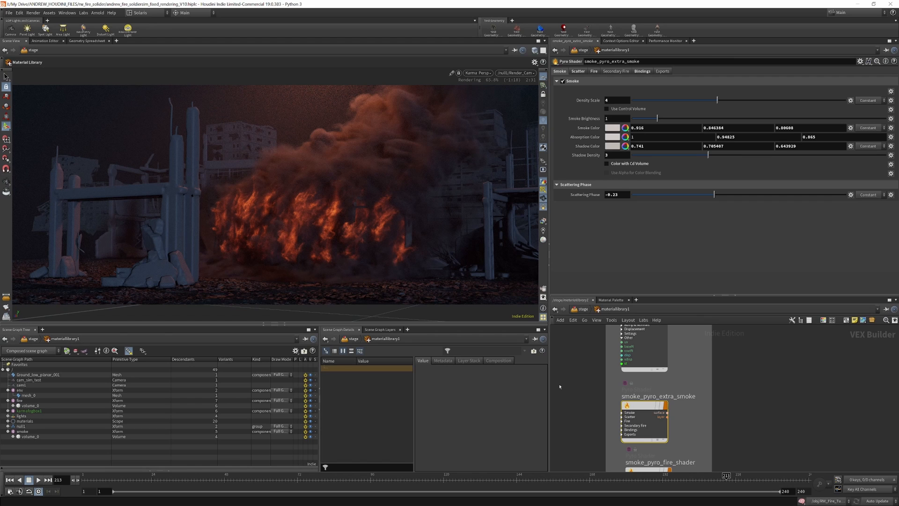
Switch from the material library to the obj network and open the RW_Fire_Tutorial geometry.
{"action": "left_click", "coordinate": [588, 311]}
{"action": "left_click", "coordinate": [630, 310]}
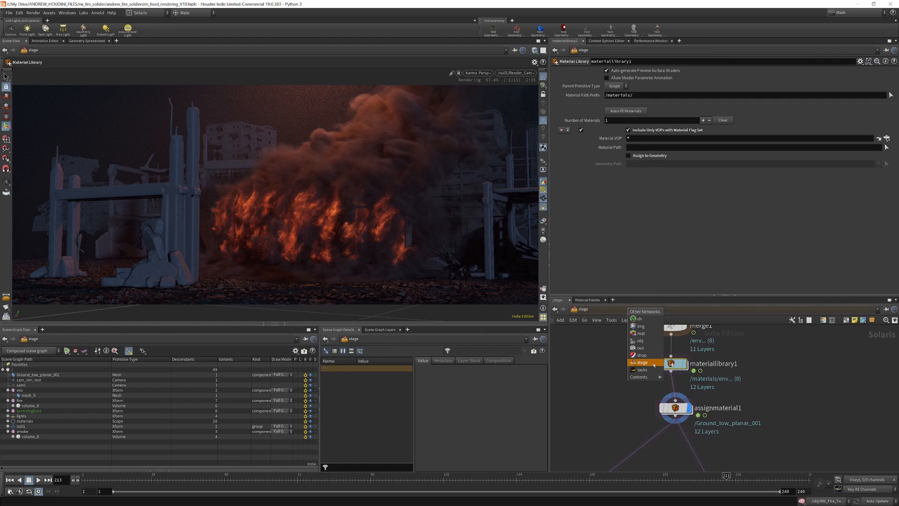
{"action": "left_click", "coordinate": [639, 340]}
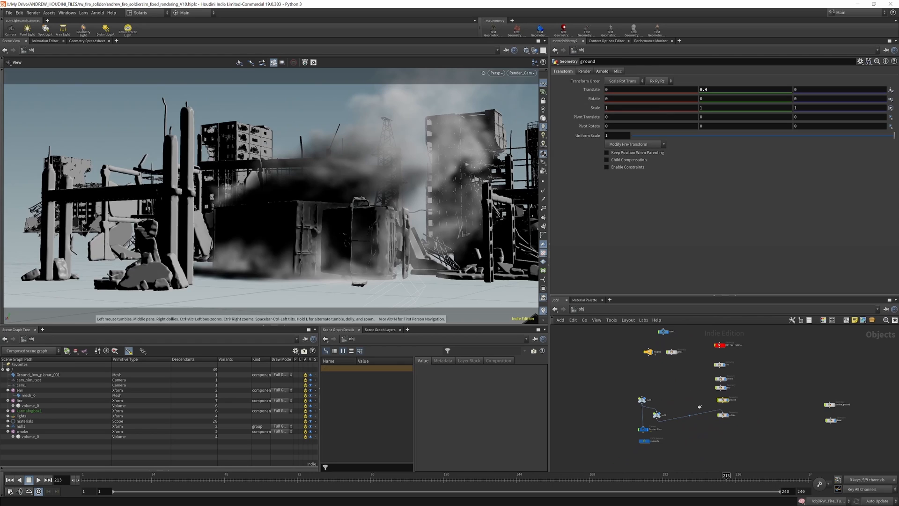
{"action": "scroll", "coordinate": [696, 407], "scroll_direction": "up", "scroll_amount": 3}
{"action": "scroll", "coordinate": [721, 410], "scroll_direction": "down", "scroll_amount": 4}
{"action": "scroll", "coordinate": [737, 360], "scroll_direction": "up", "scroll_amount": 5}
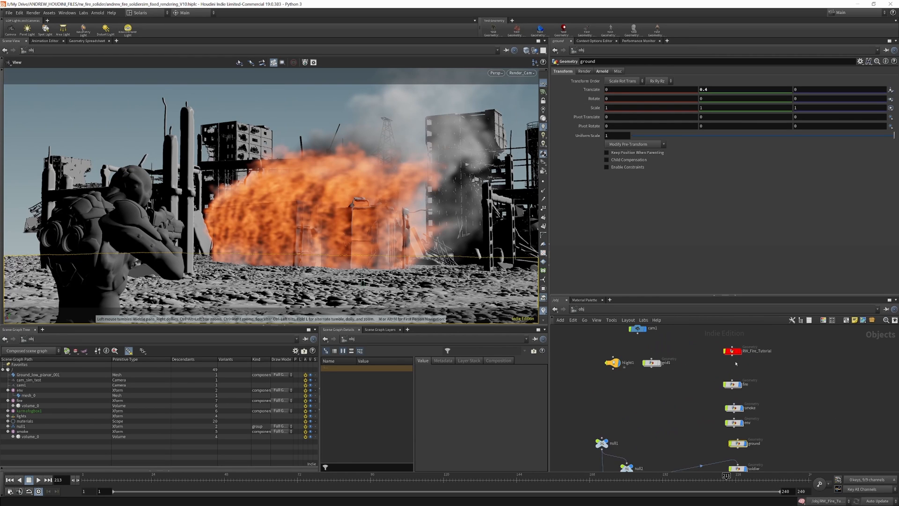
{"action": "double_click", "coordinate": [731, 349]}
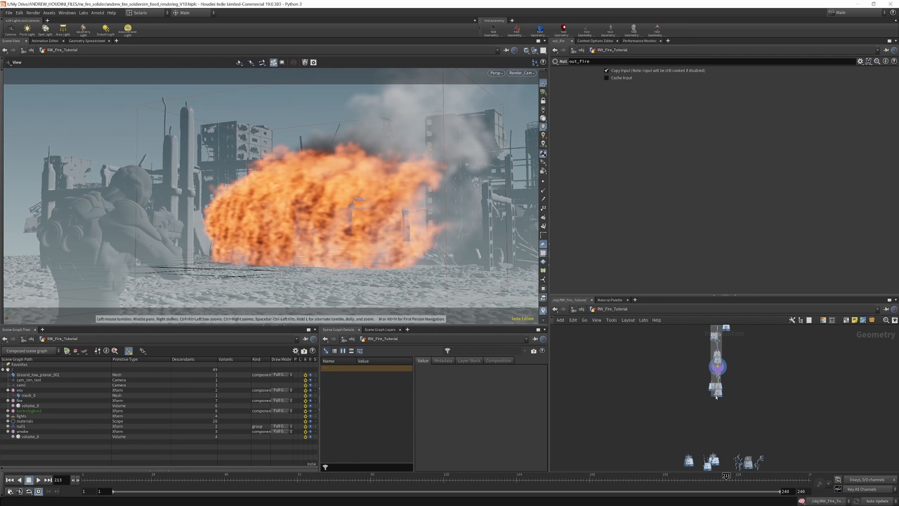
Select the pyrobakevolume1 node below the out_smoke null and open its Quick Setups.
{"action": "scroll", "coordinate": [723, 383], "scroll_direction": "up", "scroll_amount": 4}
{"action": "scroll", "coordinate": [724, 426], "scroll_direction": "down", "scroll_amount": 3}
{"action": "scroll", "coordinate": [731, 365], "scroll_direction": "up", "scroll_amount": 5}
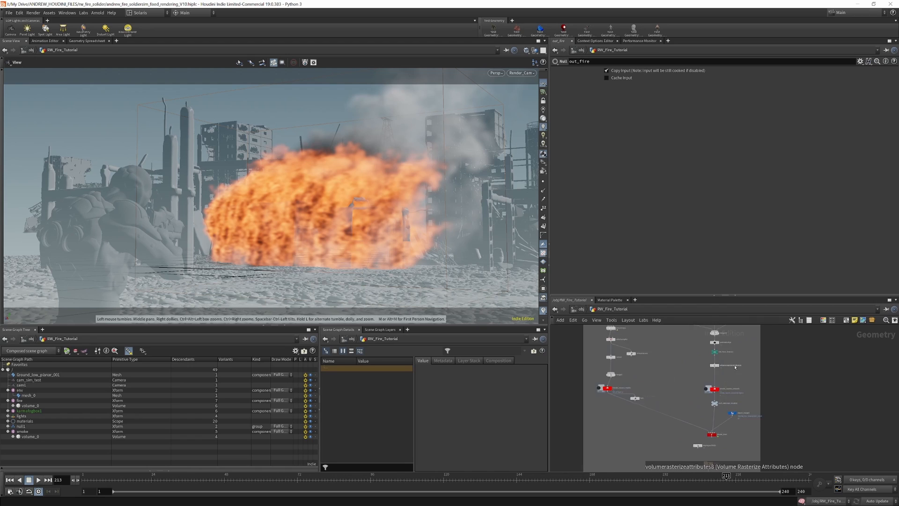
{"action": "scroll", "coordinate": [721, 386], "scroll_direction": "down", "scroll_amount": 5}
{"action": "scroll", "coordinate": [701, 411], "scroll_direction": "up", "scroll_amount": 6}
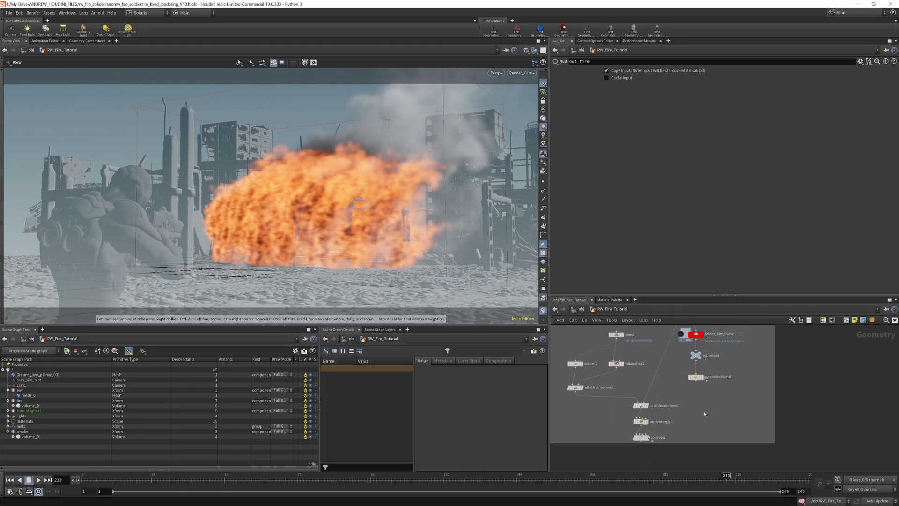
{"action": "left_click", "coordinate": [695, 370]}
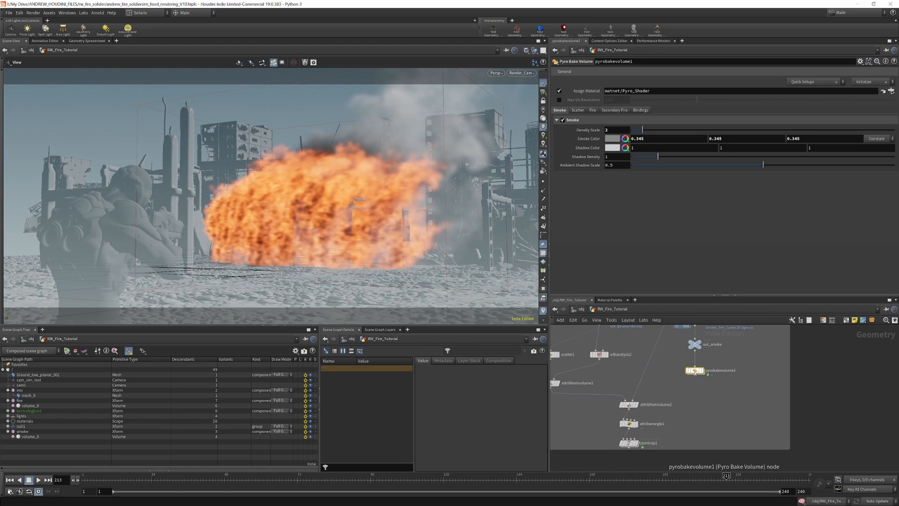
{"action": "left_click", "coordinate": [820, 83]}
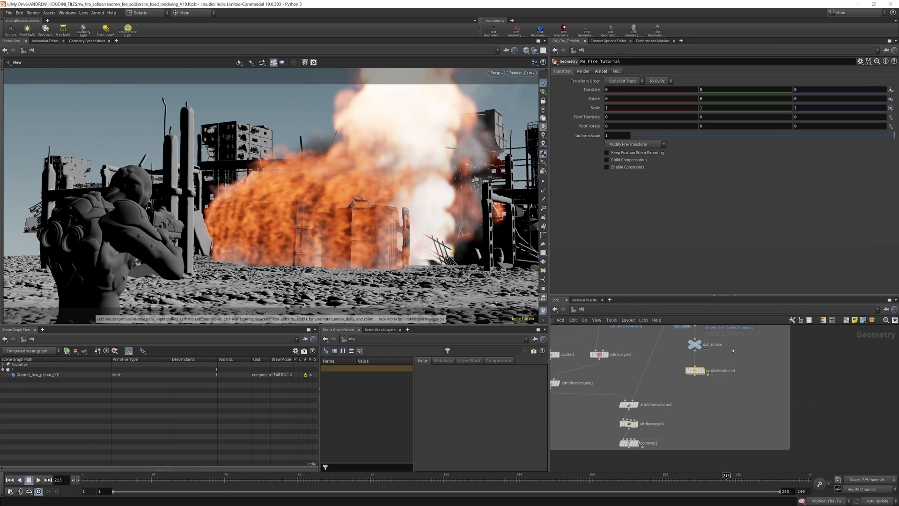
Return to the stage network and reopen the contents of the materiallibrary1 node.
{"action": "left_click", "coordinate": [582, 309]}
{"action": "left_click", "coordinate": [611, 310]}
{"action": "left_click", "coordinate": [633, 366]}
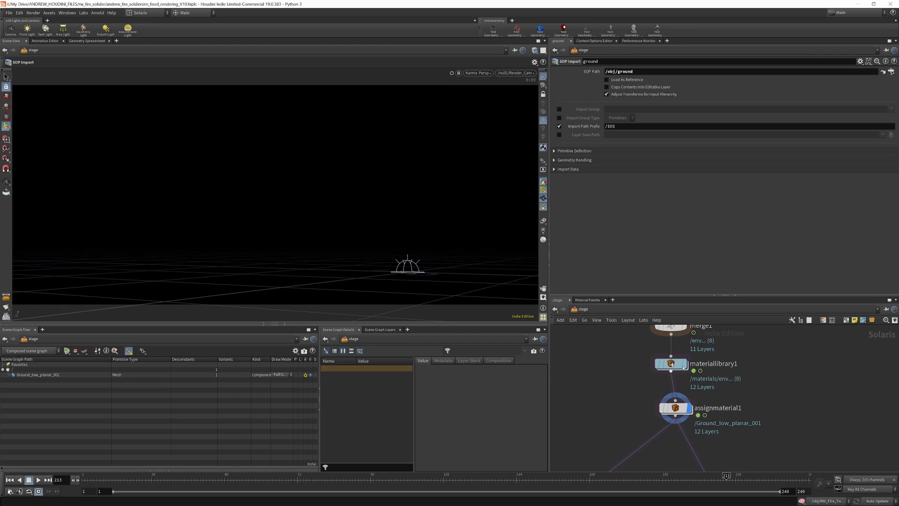
{"action": "double_click", "coordinate": [669, 364]}
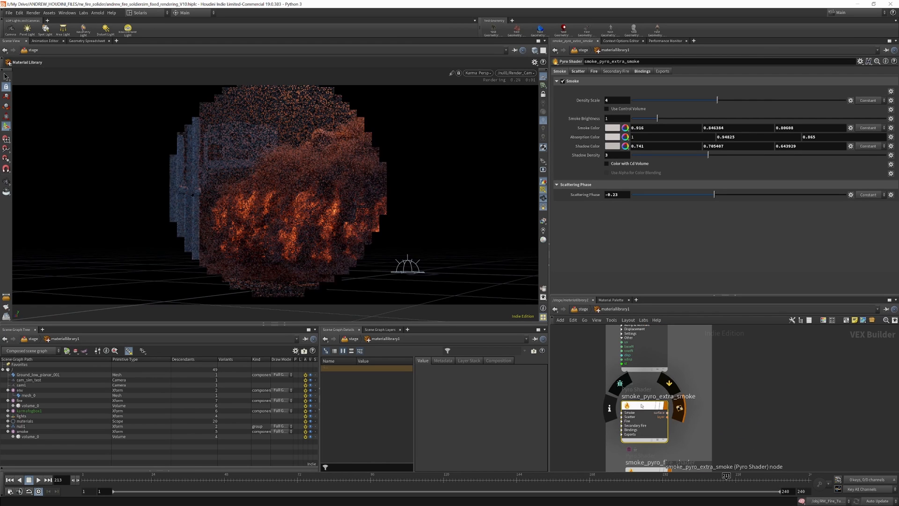
Review the Scatter, Fire, Secondary Fire, Bindings and Exports settings of the smoke_pyro_extra_smoke shader, ending on Smoke.
{"action": "left_click", "coordinate": [579, 72]}
{"action": "left_click", "coordinate": [592, 72]}
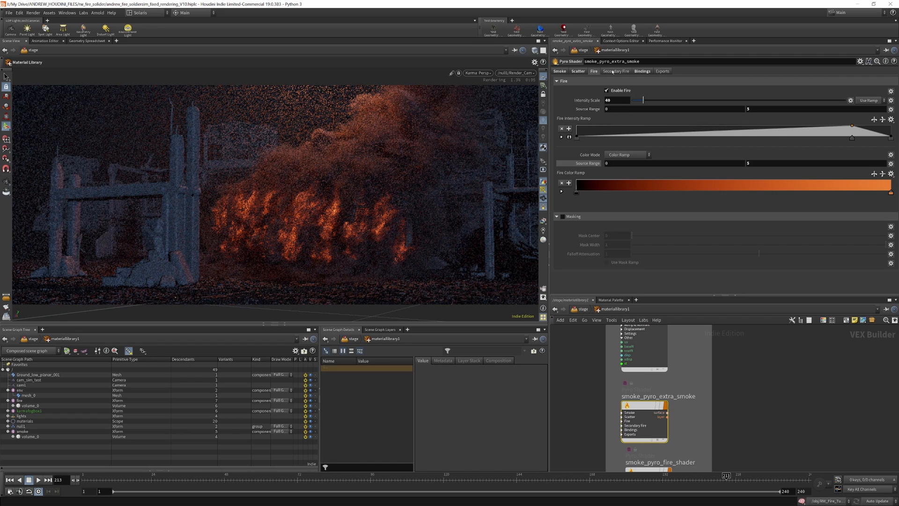
{"action": "left_click", "coordinate": [613, 72]}
{"action": "left_click", "coordinate": [642, 72]}
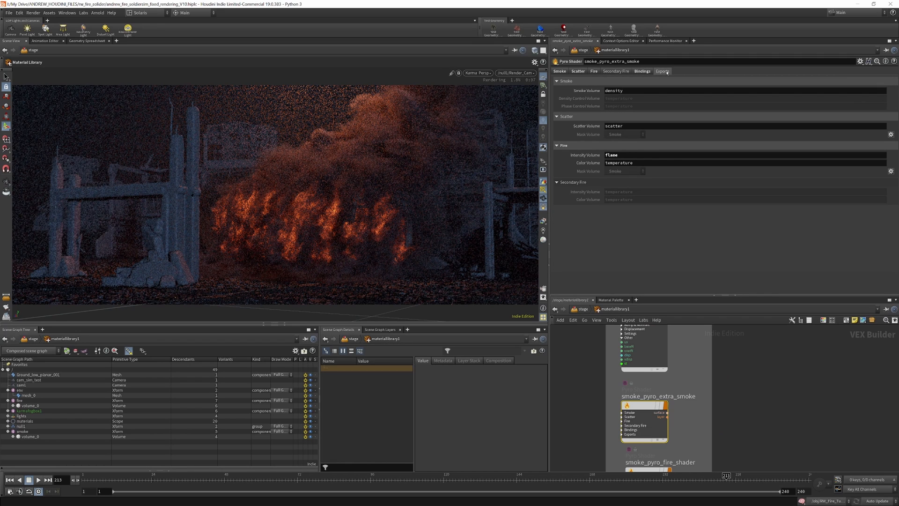
{"action": "left_click", "coordinate": [666, 72]}
{"action": "left_click", "coordinate": [566, 72]}
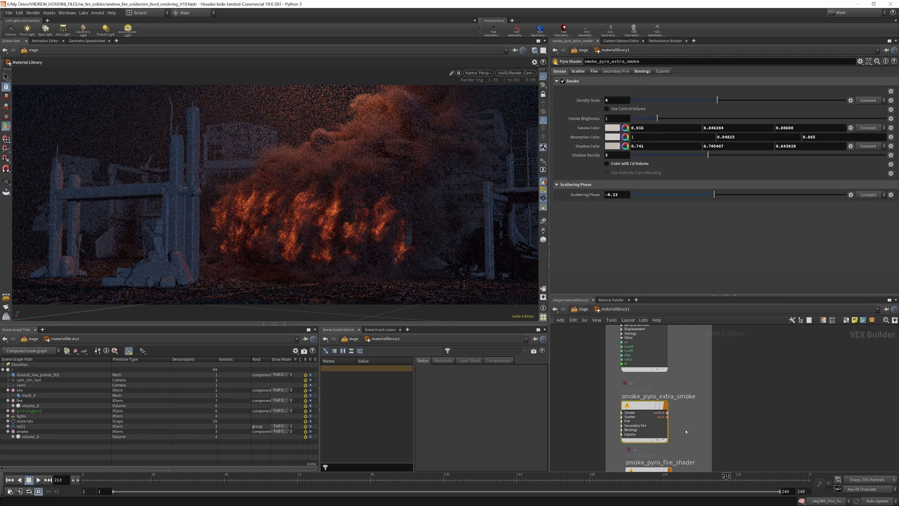
Check the Fire settings of the smoke_pyro_fire_shader node and reselect the smoke_pyro_extra_smoke shader.
{"action": "scroll", "coordinate": [656, 375], "scroll_direction": "down", "scroll_amount": 3}
{"action": "scroll", "coordinate": [661, 419], "scroll_direction": "up", "scroll_amount": 3}
{"action": "left_click", "coordinate": [648, 411]}
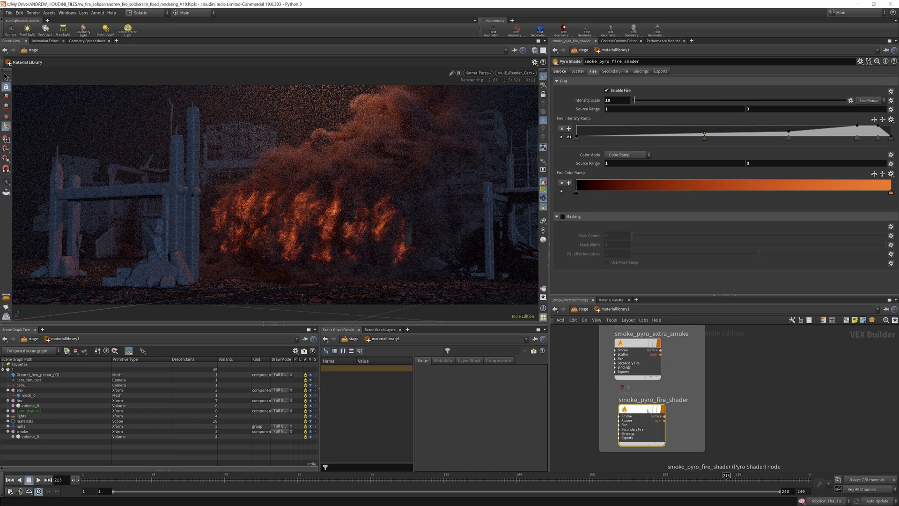
{"action": "left_click", "coordinate": [638, 342]}
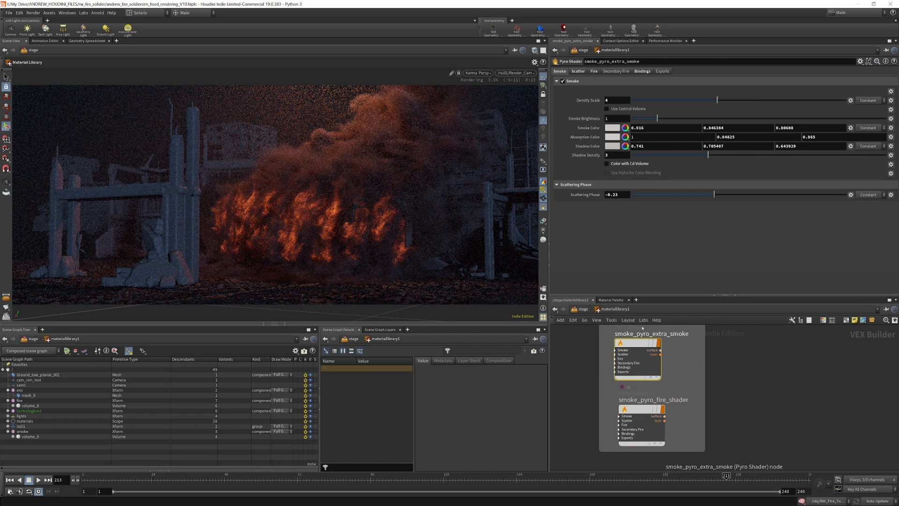
Check the Scatter and Fire settings of the smoke_pyro_extra_smoke shader and turn off Enable Scatter.
{"action": "left_click", "coordinate": [577, 71]}
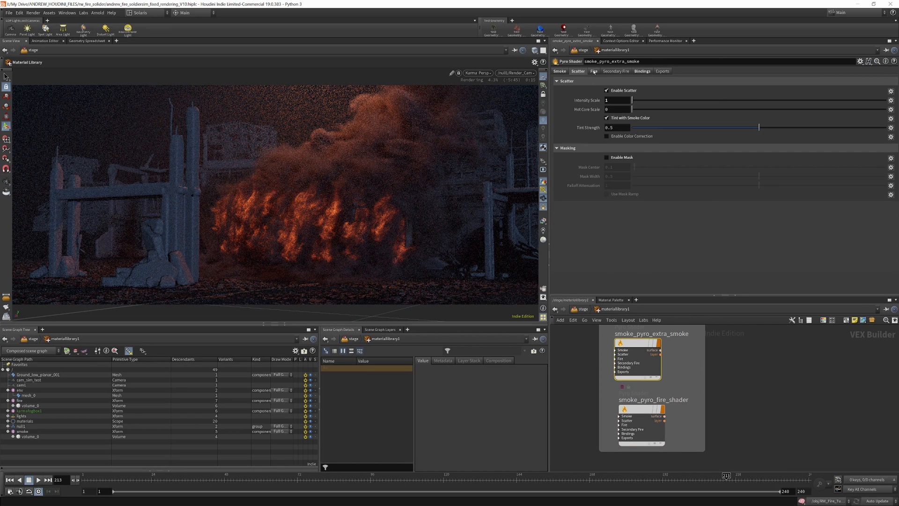
{"action": "left_click", "coordinate": [594, 72]}
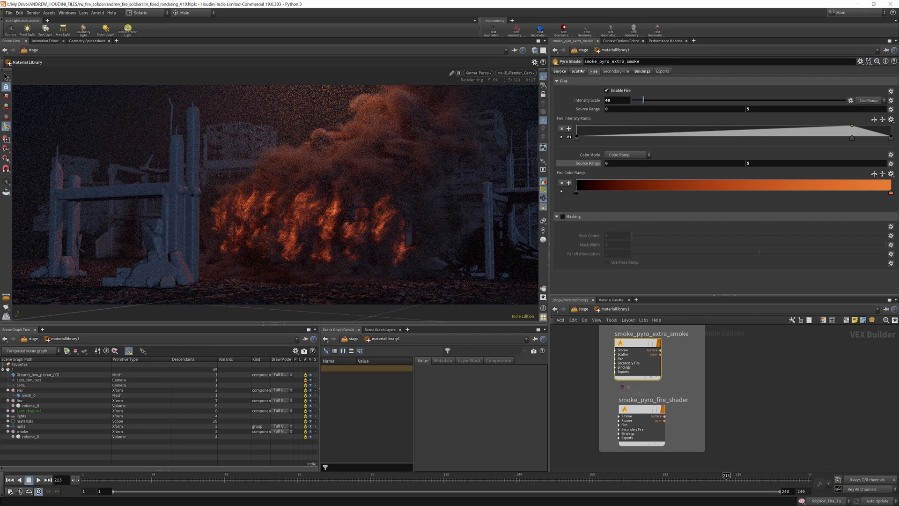
{"action": "left_click", "coordinate": [578, 71]}
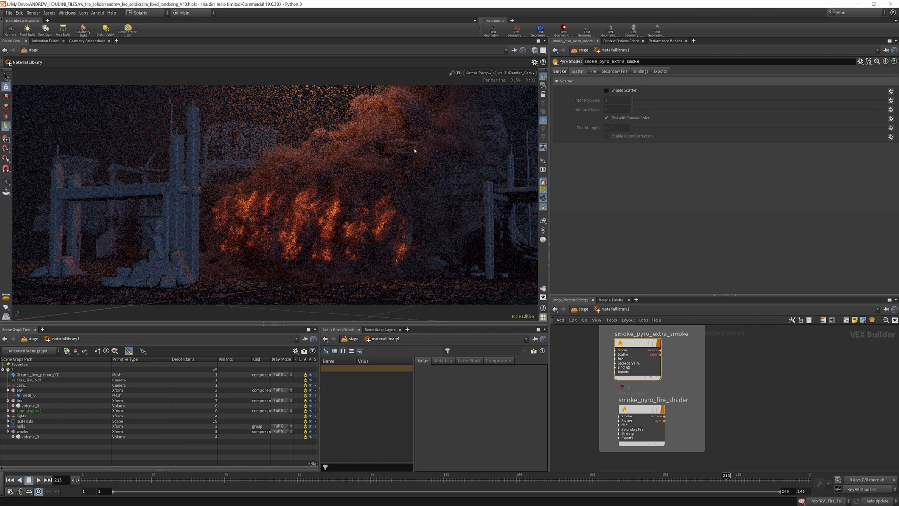
Return to the stage network, select the prune_fog node to inspect its primitive pattern, and highlight the env primitive in the scene graph.
{"action": "scroll", "coordinate": [673, 386], "scroll_direction": "down", "scroll_amount": 3}
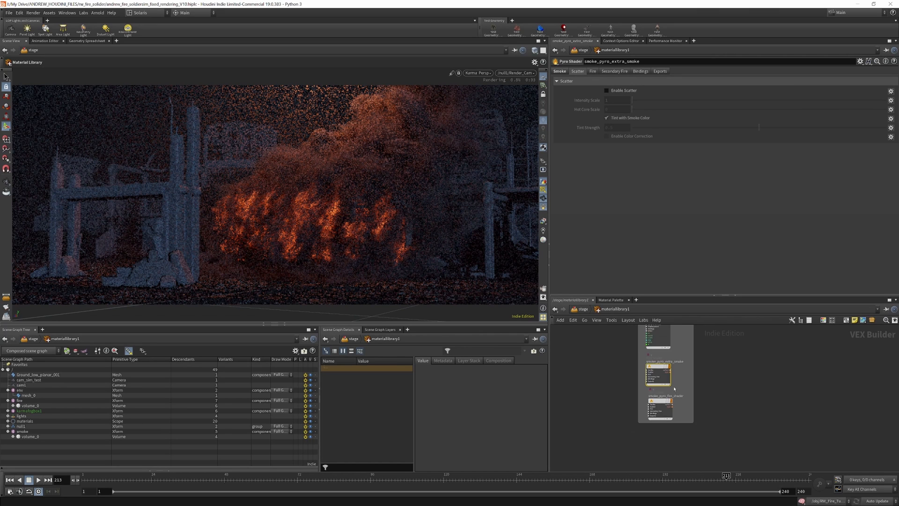
{"action": "left_click", "coordinate": [580, 310]}
{"action": "scroll", "coordinate": [679, 381], "scroll_direction": "down", "scroll_amount": 5}
{"action": "scroll", "coordinate": [643, 385], "scroll_direction": "up", "scroll_amount": 5}
{"action": "left_click_drag", "start_coordinate": [642, 385], "coordinate": [641, 377]}
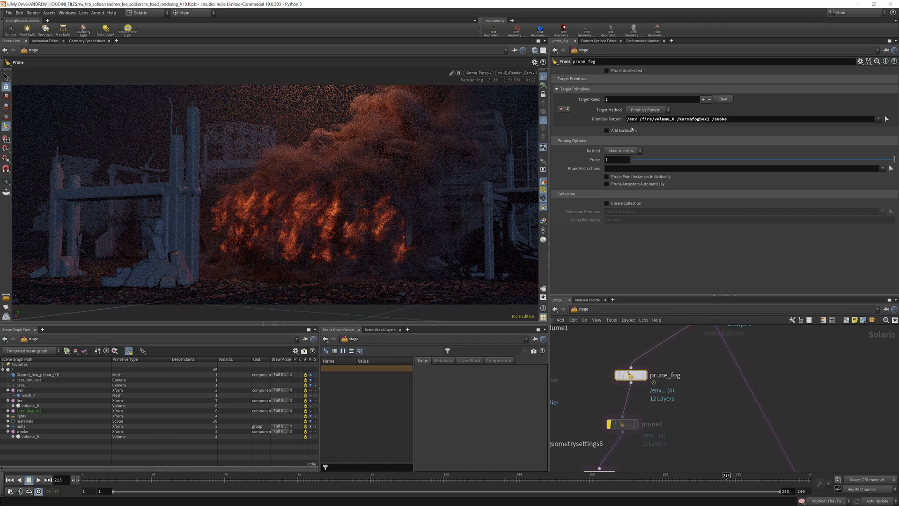
{"action": "left_click", "coordinate": [19, 391]}
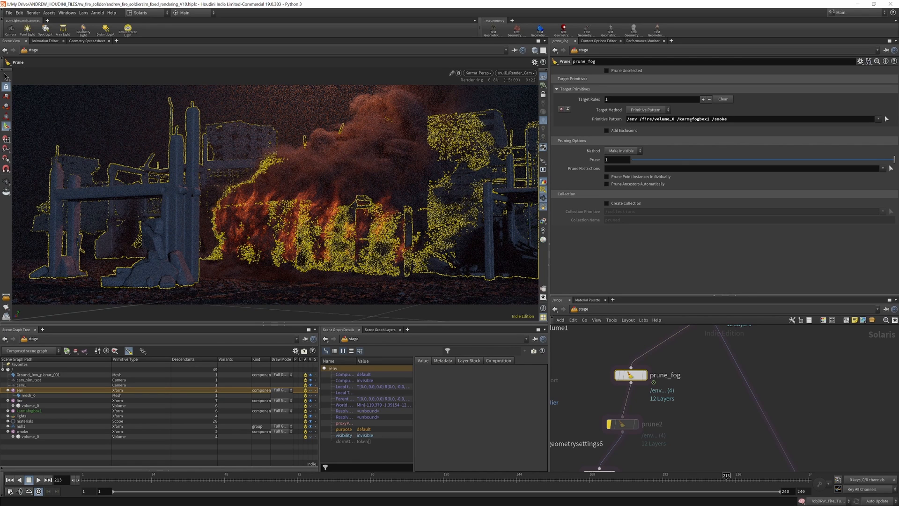
Try replacing prune_fog's primitive pattern with the env, fire, karmafogbox1 and smoke primitives from the scene graph, and undo the replacement.
{"action": "left_click", "coordinate": [20, 401]}
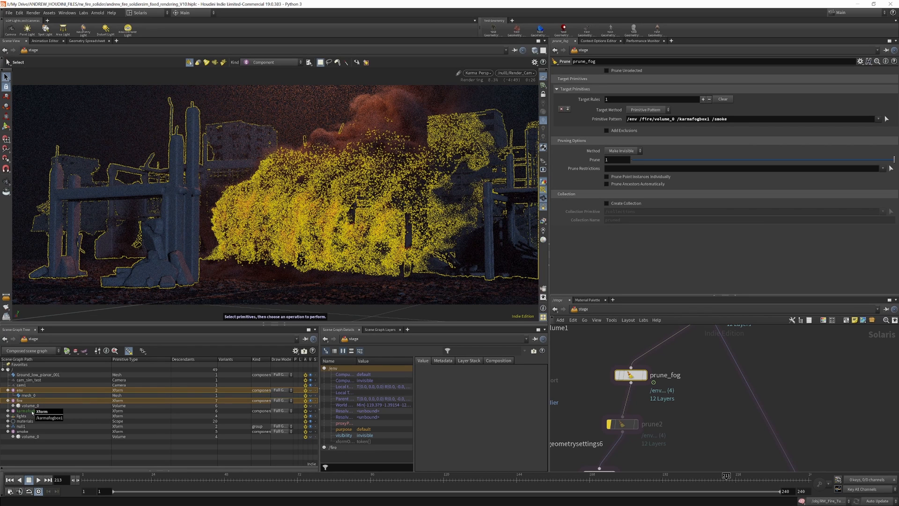
{"action": "left_click", "coordinate": [25, 411], "text": "ctrl"}
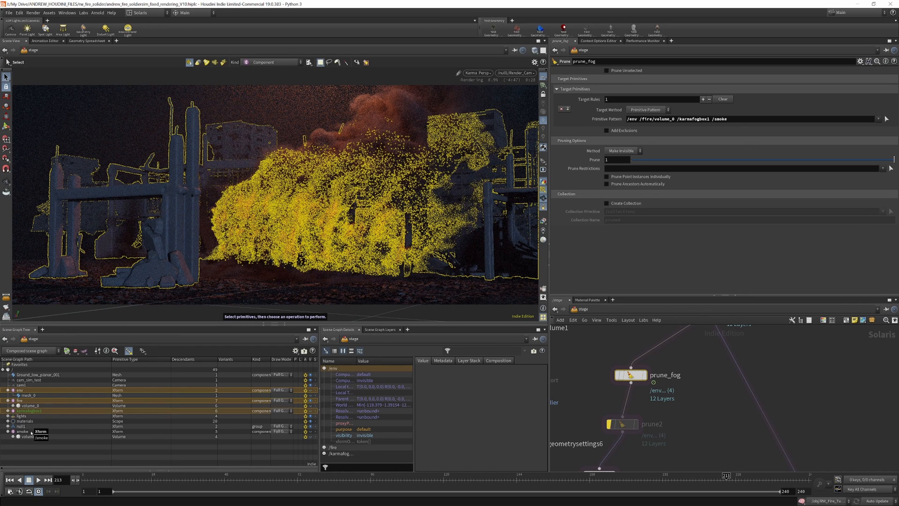
{"action": "left_click", "coordinate": [24, 431], "text": "ctrl"}
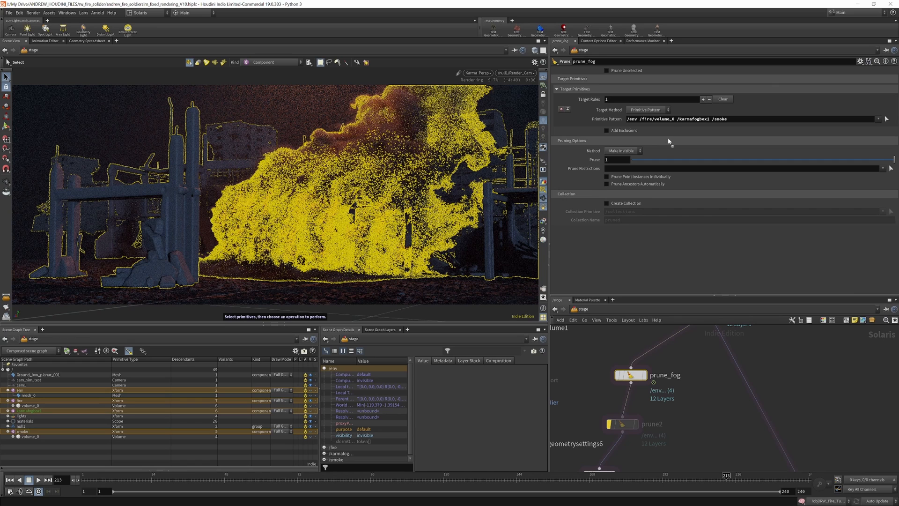
{"action": "left_click_drag", "start_coordinate": [707, 122], "coordinate": [707, 121]}
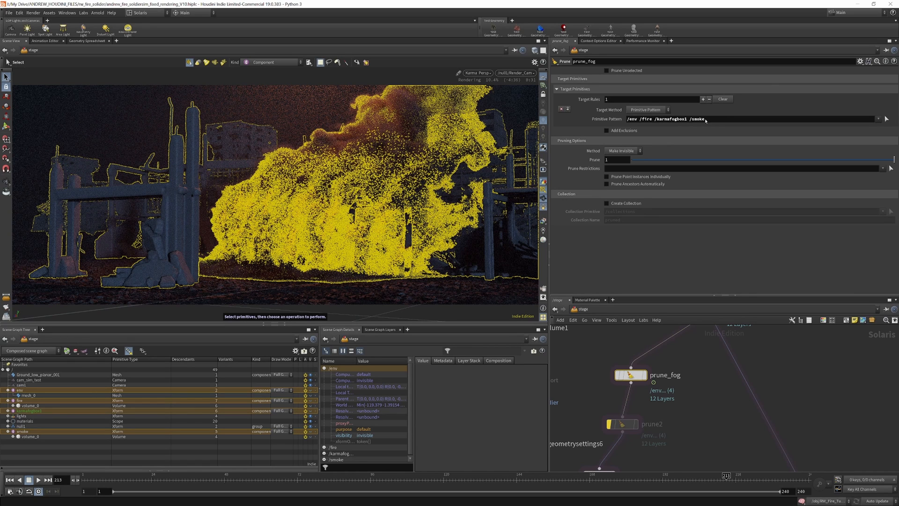
{"action": "key", "text": "ctrl+z"}
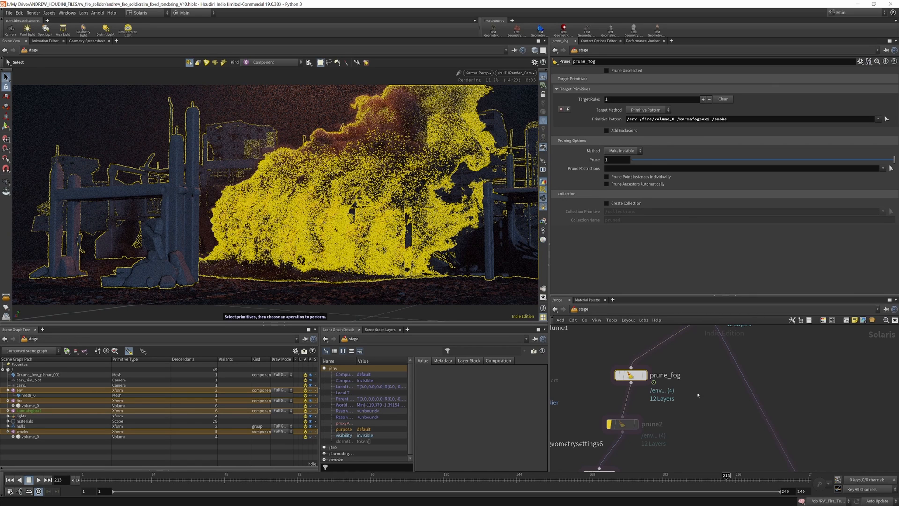
Display prune_fog and set its primitive pattern to /Ground_low_planar_001 /env /fire /karmafogbox1 /smoke using the scene graph primitives.
{"action": "left_click", "coordinate": [698, 398]}
{"action": "scroll", "coordinate": [680, 377], "scroll_direction": "down", "scroll_amount": 5}
{"action": "scroll", "coordinate": [667, 404], "scroll_direction": "up", "scroll_amount": 3}
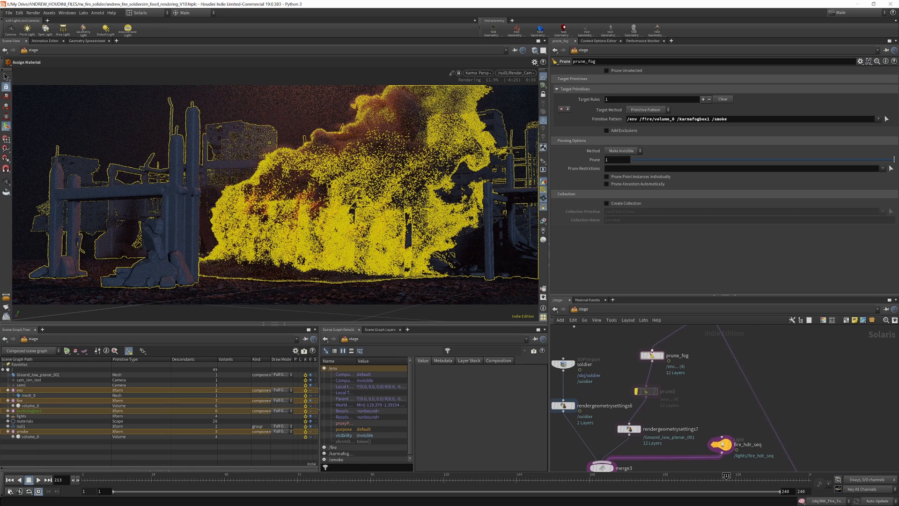
{"action": "left_click", "coordinate": [661, 356]}
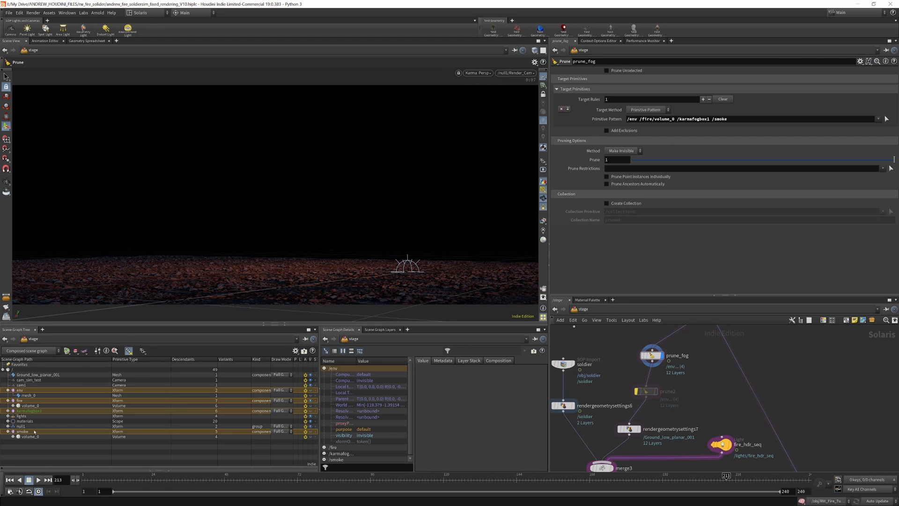
{"action": "left_click", "coordinate": [28, 375]}
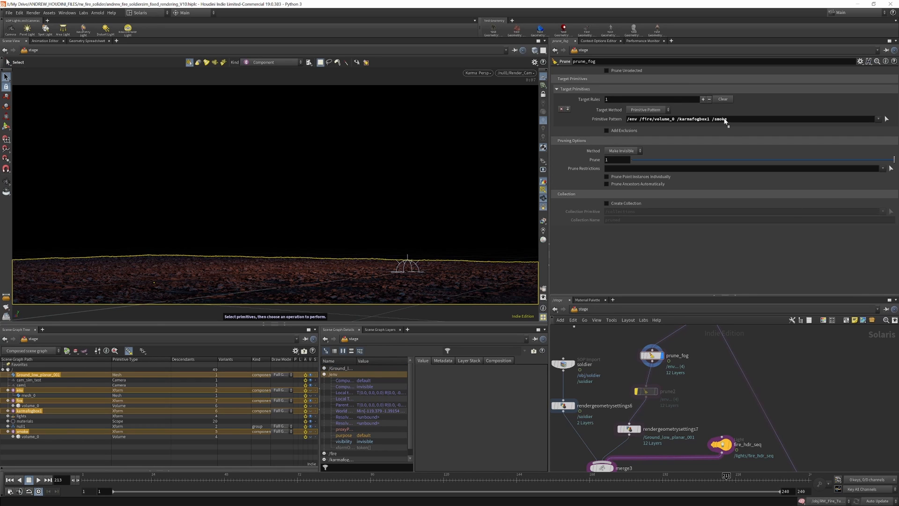
{"action": "left_click_drag", "start_coordinate": [731, 120], "coordinate": [730, 119]}
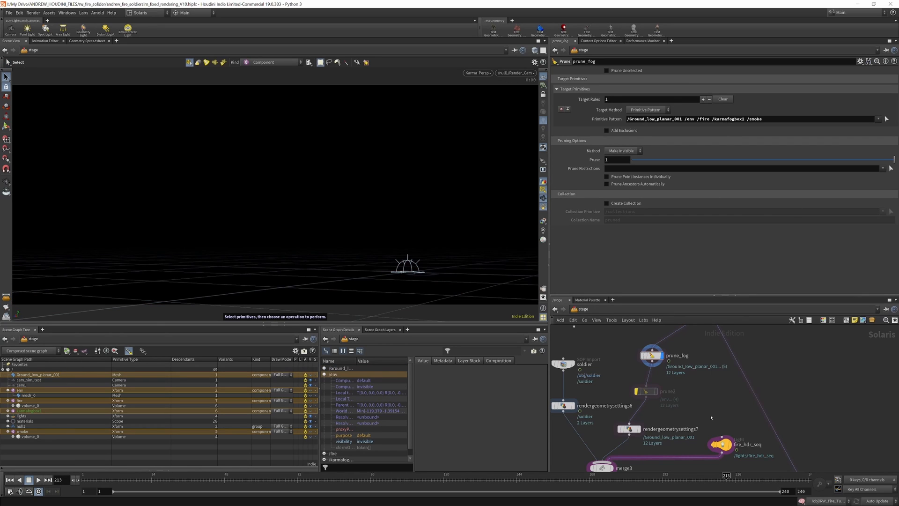
Display the rendergeometrysettings7 node and look through its Karma motion blur, sampling and limits settings.
{"action": "middle_click_drag", "start_coordinate": [639, 432], "coordinate": [655, 401]}
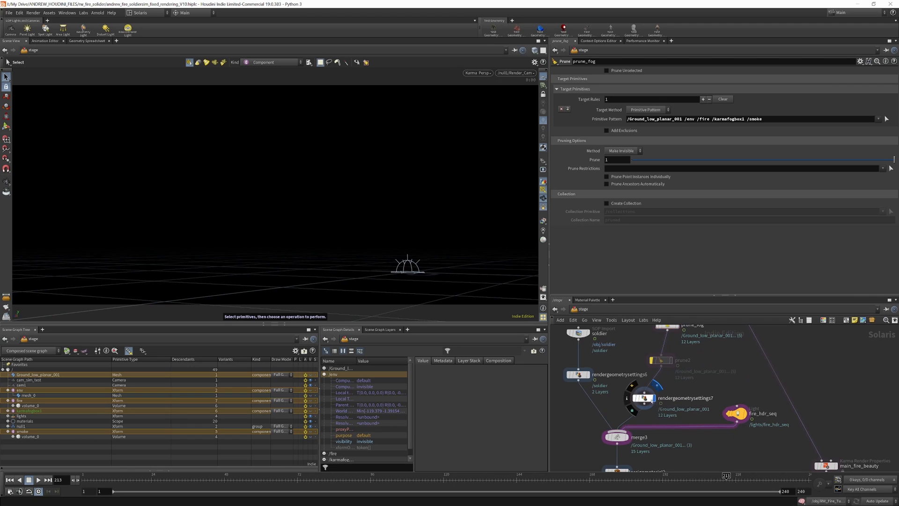
{"action": "left_click", "coordinate": [645, 399]}
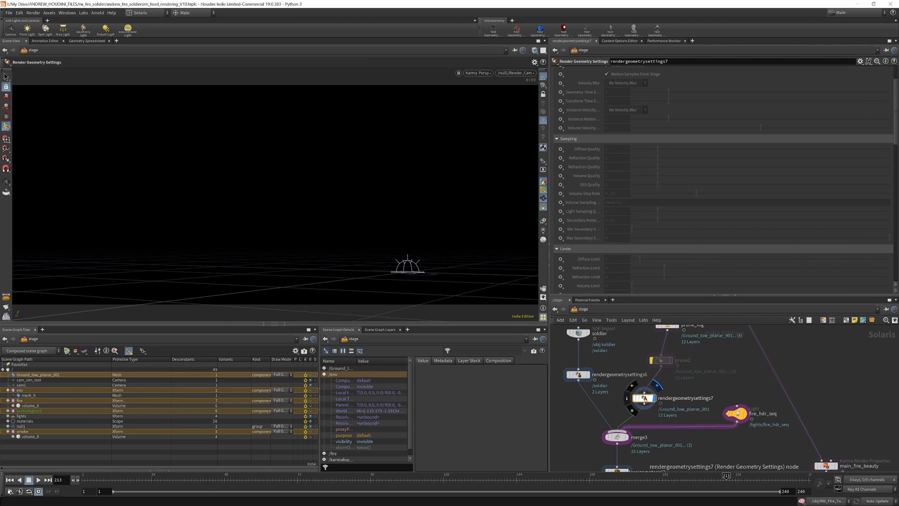
{"action": "scroll", "coordinate": [660, 412], "scroll_direction": "down", "scroll_amount": 1}
{"action": "scroll", "coordinate": [658, 178], "scroll_direction": "up", "scroll_amount": 2}
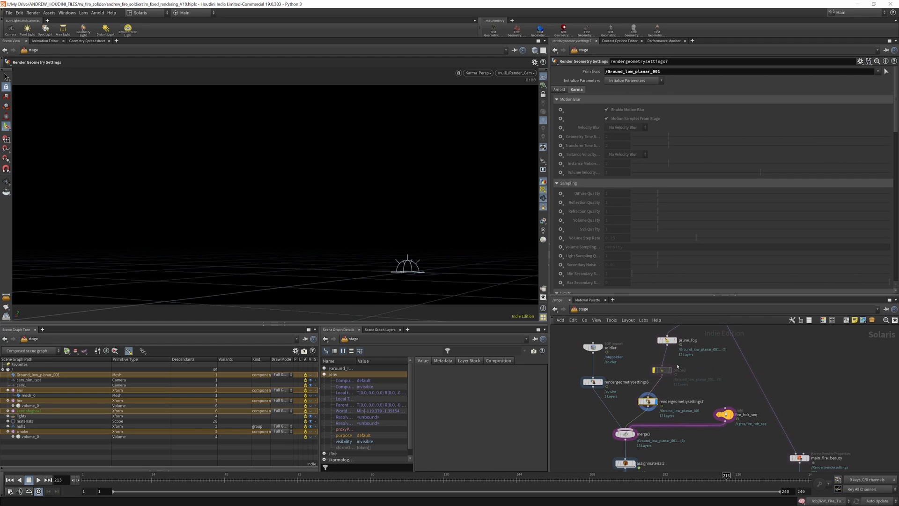
{"action": "scroll", "coordinate": [668, 394], "scroll_direction": "down", "scroll_amount": 2}
{"action": "scroll", "coordinate": [669, 250], "scroll_direction": "down", "scroll_amount": 2}
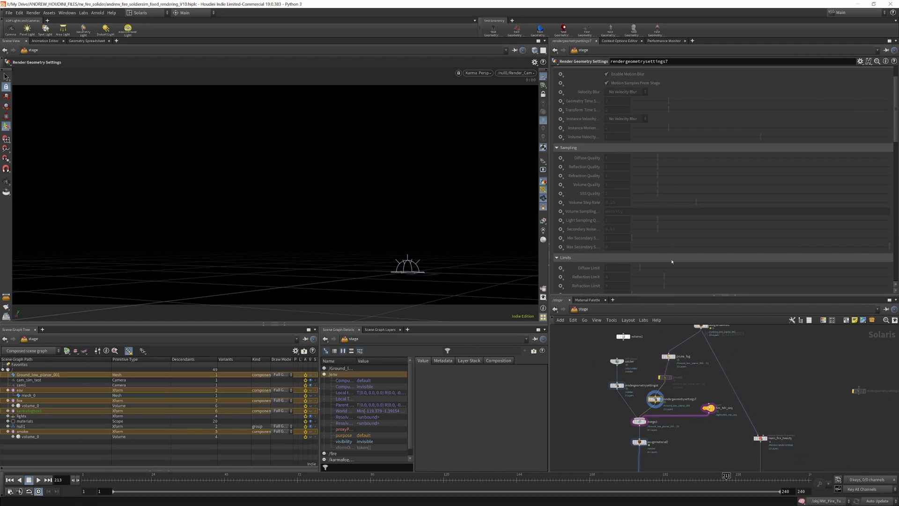
{"action": "scroll", "coordinate": [683, 386], "scroll_direction": "up", "scroll_amount": 4}
Remove /Ground_low_planar_001 from prune_fog's primitive pattern, leaving /env /fire /karmafogbox1 /smoke.
{"action": "left_click", "coordinate": [657, 330]}
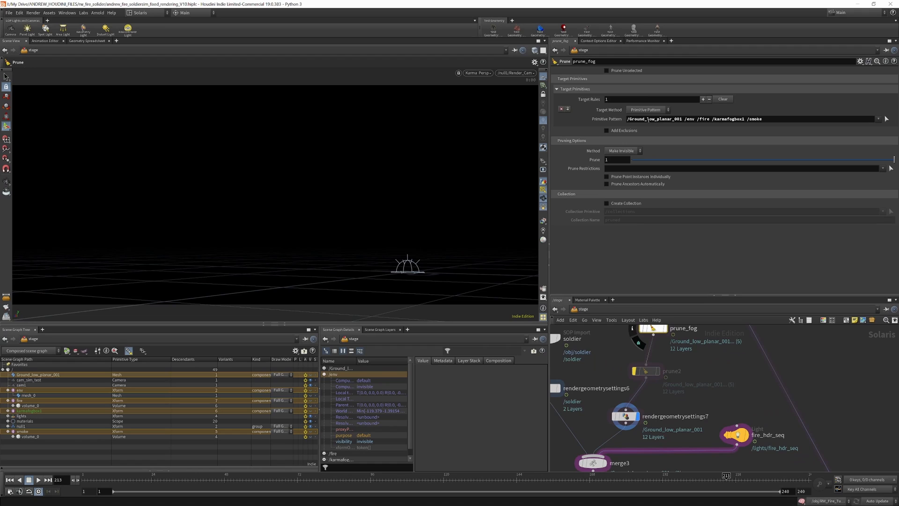
{"action": "double_click", "coordinate": [674, 119]}
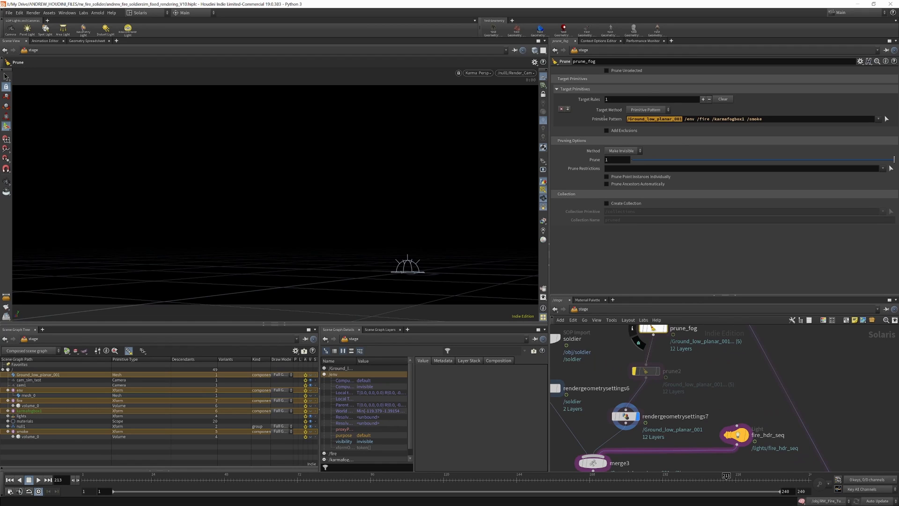
{"action": "key", "text": "BackSpace"}
{"action": "key", "text": "Return"}
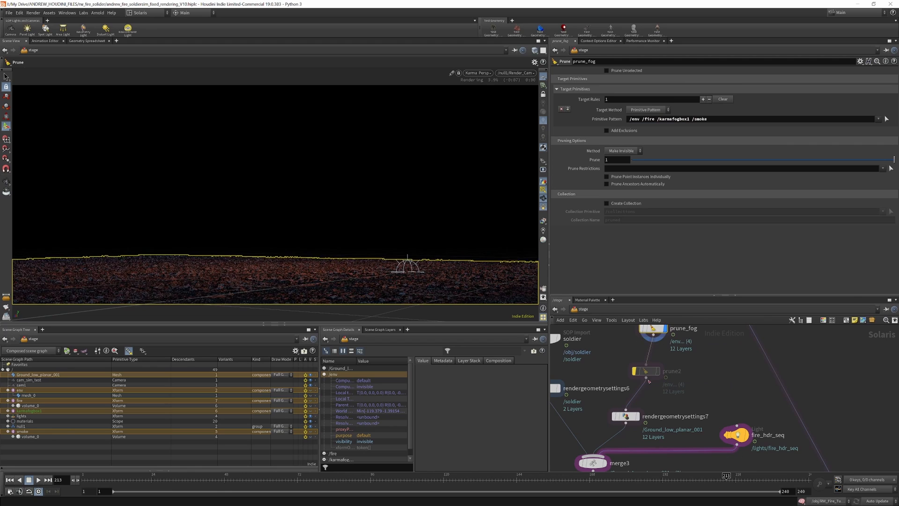
Display the rendergeometrysettings7 result for the ground and view the surrounding node network.
{"action": "left_click", "coordinate": [635, 418]}
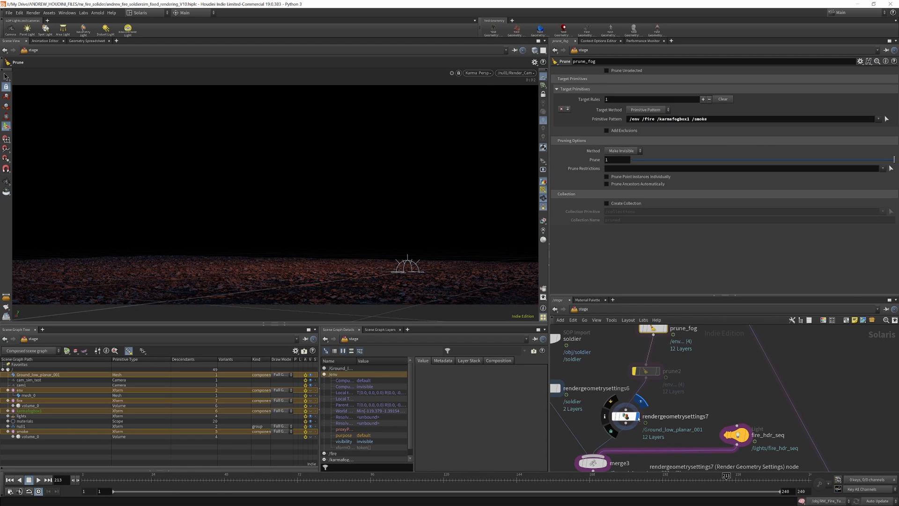
{"action": "left_click", "coordinate": [625, 416]}
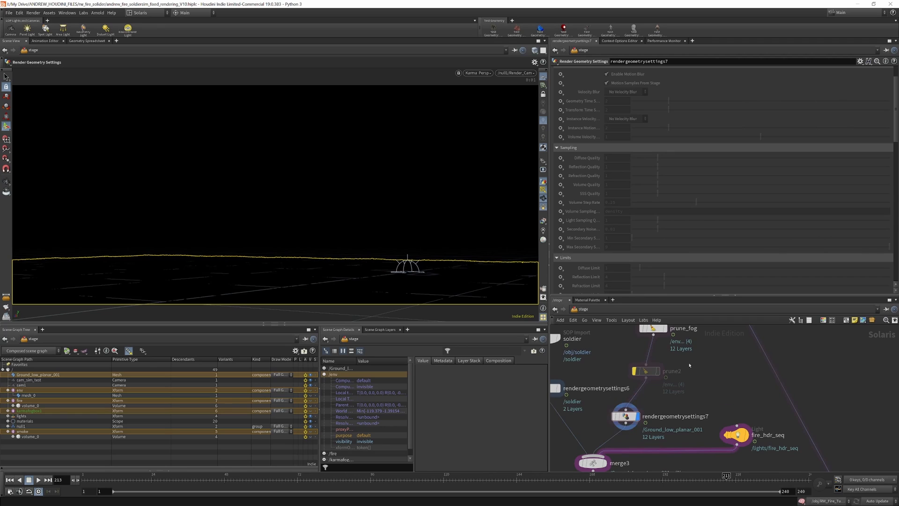
{"action": "key", "text": "h"}
{"action": "scroll", "coordinate": [692, 407], "scroll_direction": "down", "scroll_amount": 2}
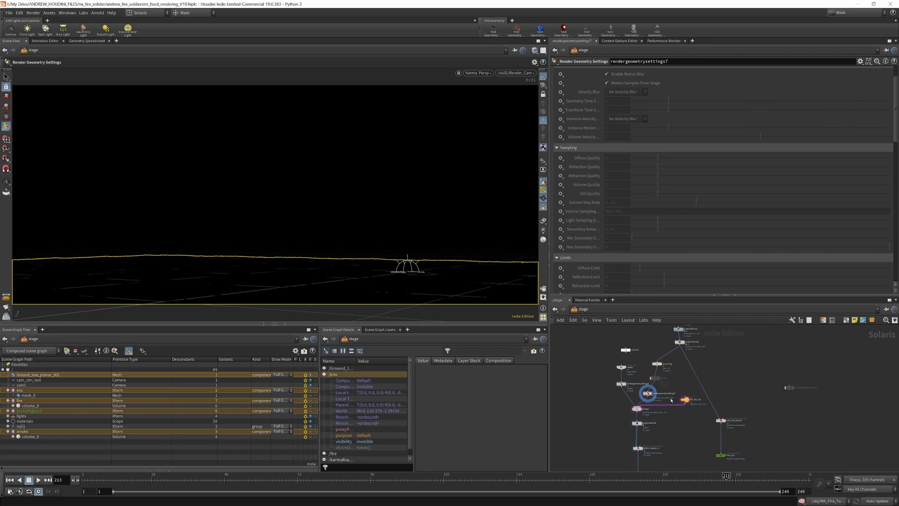
{"action": "scroll", "coordinate": [671, 400], "scroll_direction": "down", "scroll_amount": 3}
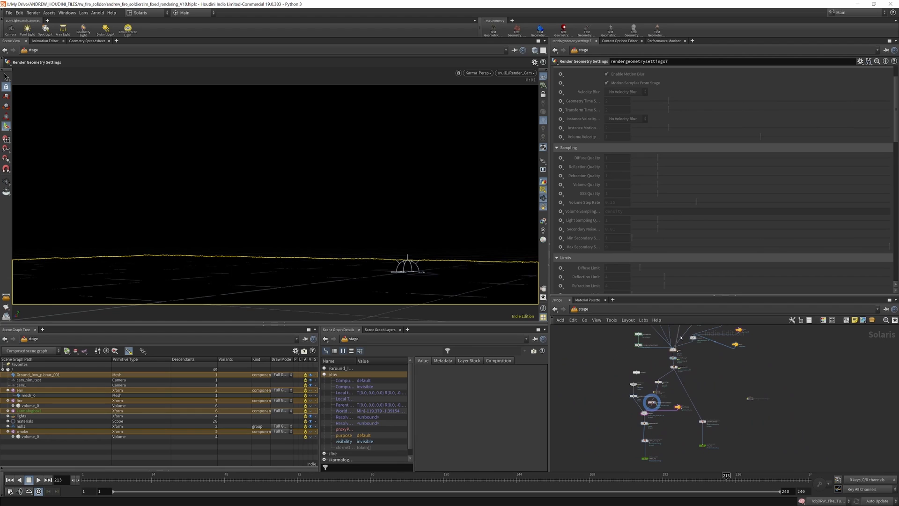
Display the assign material node above prune_fog and inspect the main_fire_beauty Karma render properties.
{"action": "scroll", "coordinate": [675, 368], "scroll_direction": "up", "scroll_amount": 3}
{"action": "left_click", "coordinate": [672, 362]}
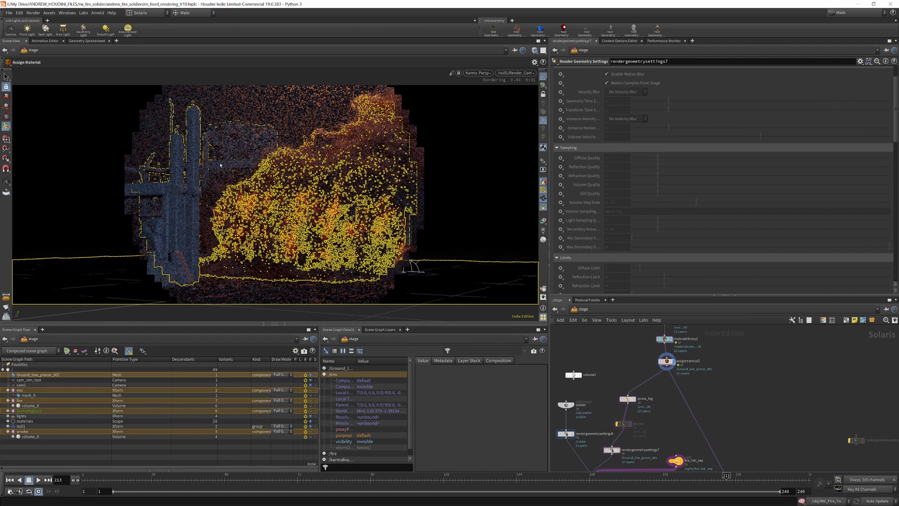
{"action": "scroll", "coordinate": [686, 351], "scroll_direction": "down", "scroll_amount": 3}
{"action": "scroll", "coordinate": [727, 440], "scroll_direction": "up", "scroll_amount": 6}
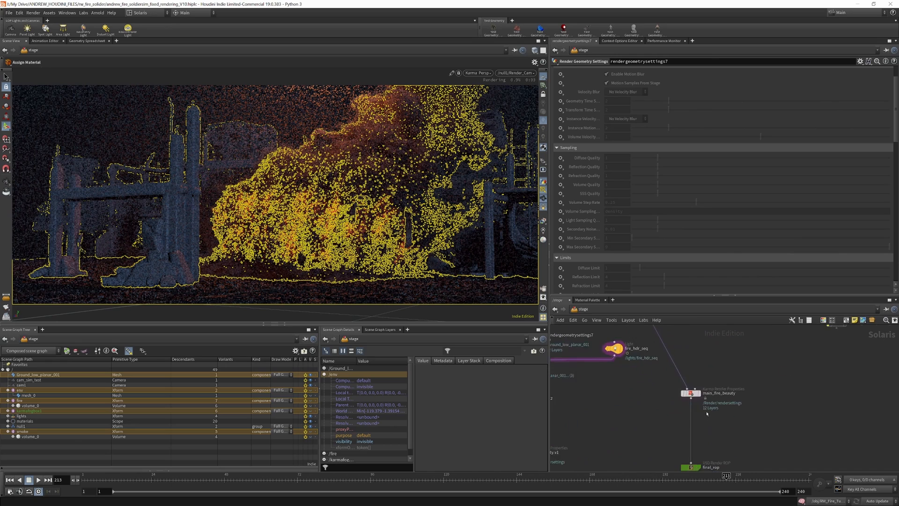
{"action": "left_click", "coordinate": [684, 386]}
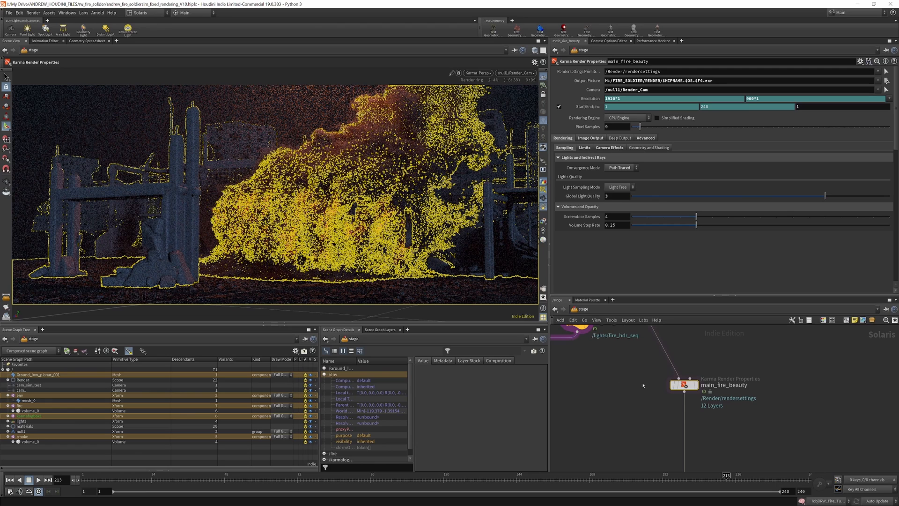
Select the fire_hdr_seq light to show its base properties and texture sequence.
{"action": "scroll", "coordinate": [697, 354], "scroll_direction": "down", "scroll_amount": 3}
{"action": "scroll", "coordinate": [639, 335], "scroll_direction": "up", "scroll_amount": 3}
{"action": "left_click", "coordinate": [633, 337]}
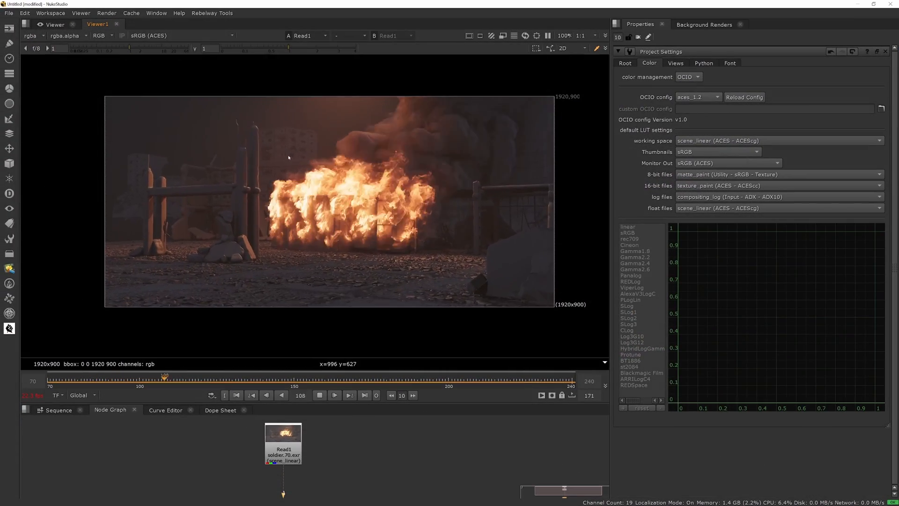
View the rendered soldier fire sequence in NukeStudio and return to Houdini.
{"action": "scroll", "coordinate": [317, 182], "scroll_direction": "up", "scroll_amount": 2}
{"action": "scroll", "coordinate": [444, 244], "scroll_direction": "down", "scroll_amount": 1}
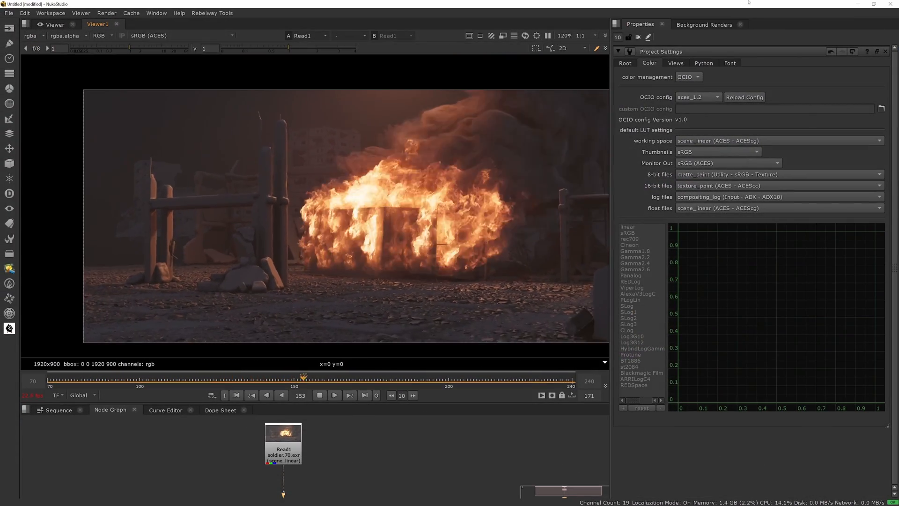
{"action": "left_click_drag", "start_coordinate": [743, 4], "coordinate": [743, 9]}
{"action": "left_click", "coordinate": [858, 7]}
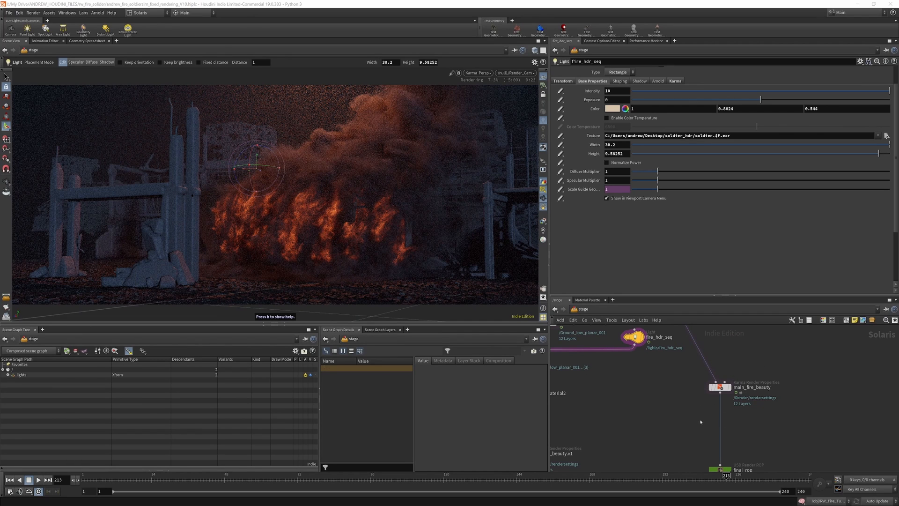
Select the final_rop USD Render ROP below main_fire_beauty to check its render settings.
{"action": "scroll", "coordinate": [731, 412], "scroll_direction": "down", "scroll_amount": 2}
{"action": "scroll", "coordinate": [729, 450], "scroll_direction": "up", "scroll_amount": 4}
{"action": "left_click", "coordinate": [726, 451]}
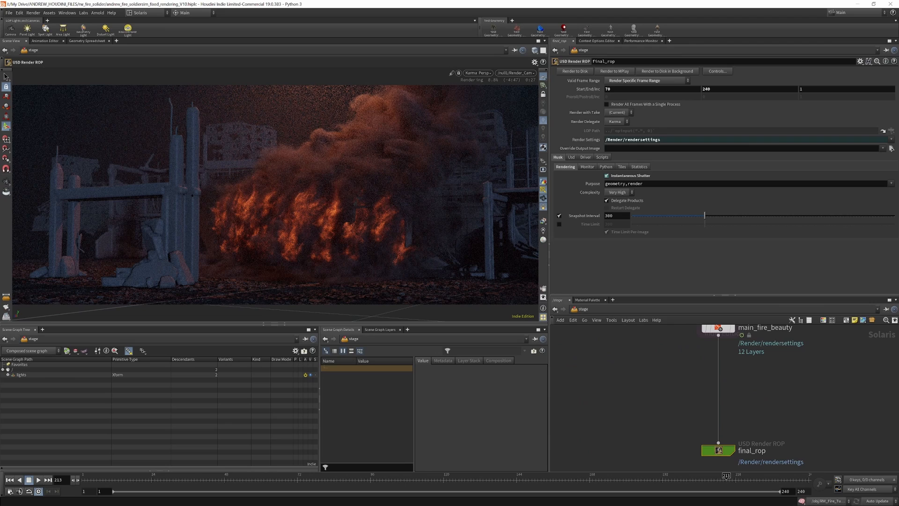
Bring NukeStudio back up, fit the rendered frame in its viewer and maximise the window.
{"action": "left_click_drag", "start_coordinate": [0, 117], "coordinate": [448, 62]}
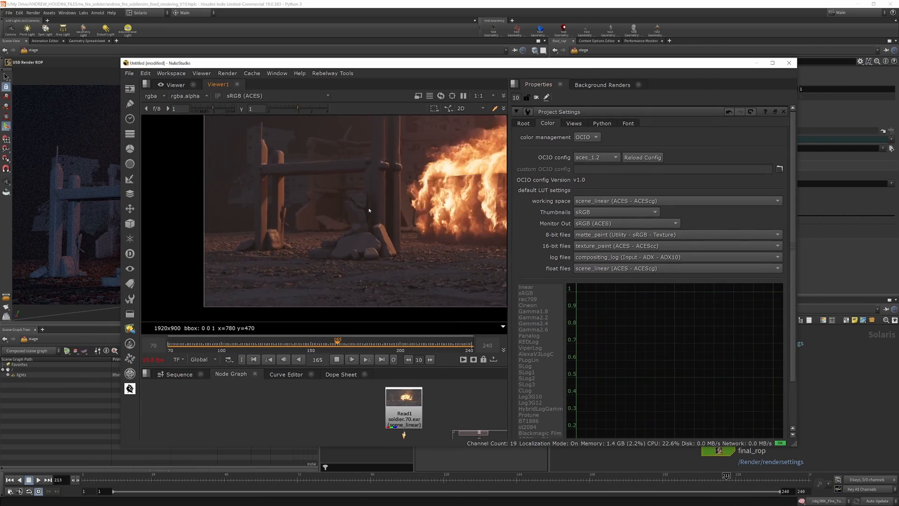
{"action": "scroll", "coordinate": [185, 232], "scroll_direction": "down", "scroll_amount": 3}
{"action": "key", "text": "f"}
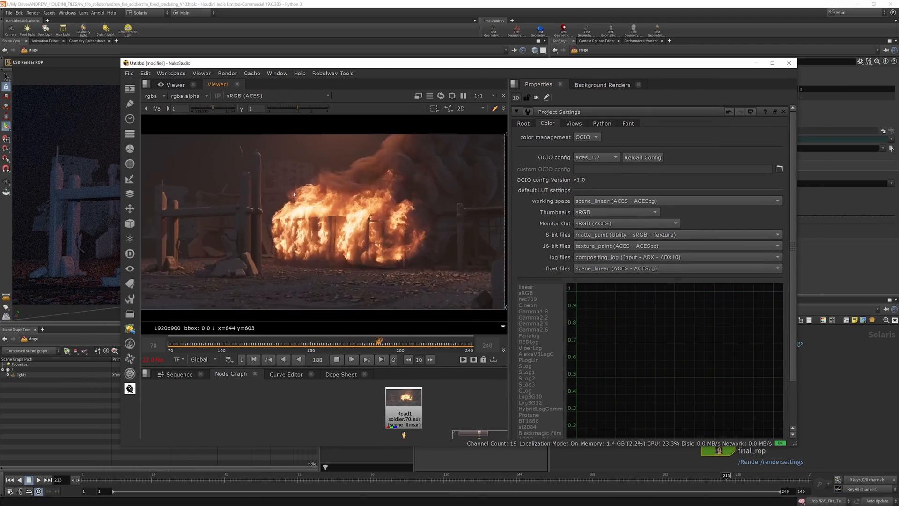
{"action": "left_click", "coordinate": [772, 63]}
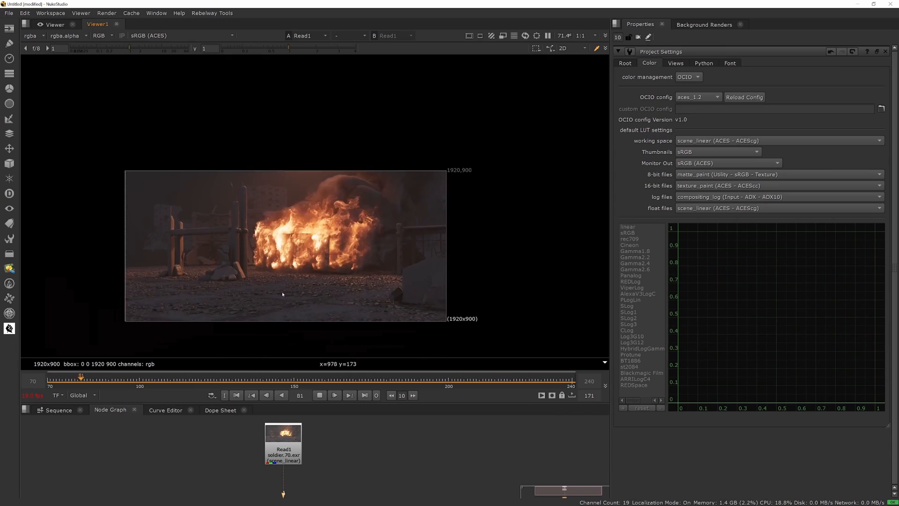
Watch the rendered fire sequence play at closer range in the NukeStudio viewer and go back to Houdini.
{"action": "scroll", "coordinate": [284, 294], "scroll_direction": "up", "scroll_amount": 3}
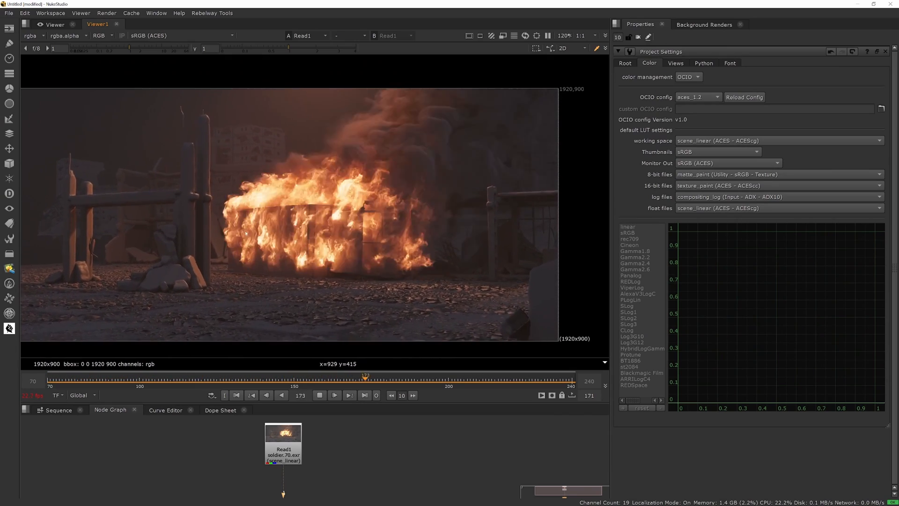
{"action": "scroll", "coordinate": [328, 225], "scroll_direction": "down", "scroll_amount": 2}
{"action": "scroll", "coordinate": [383, 227], "scroll_direction": "up", "scroll_amount": 1}
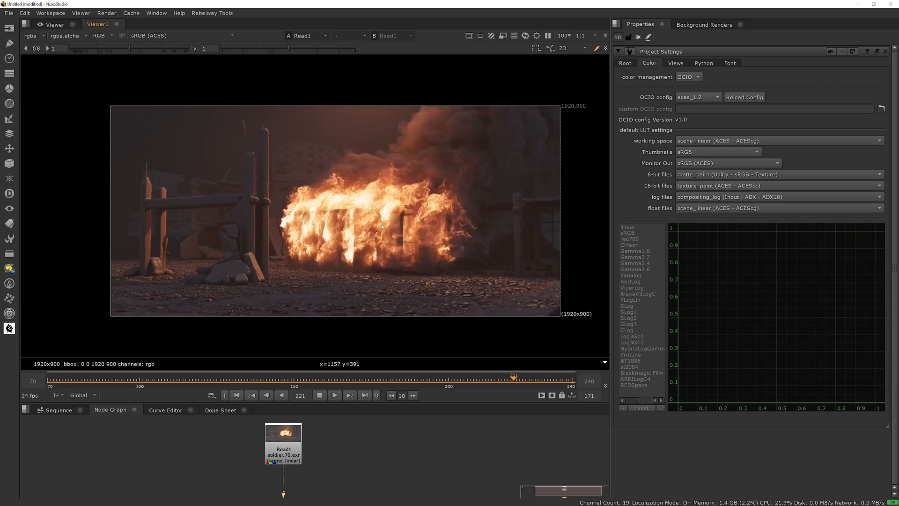
{"action": "scroll", "coordinate": [378, 230], "scroll_direction": "up", "scroll_amount": 1}
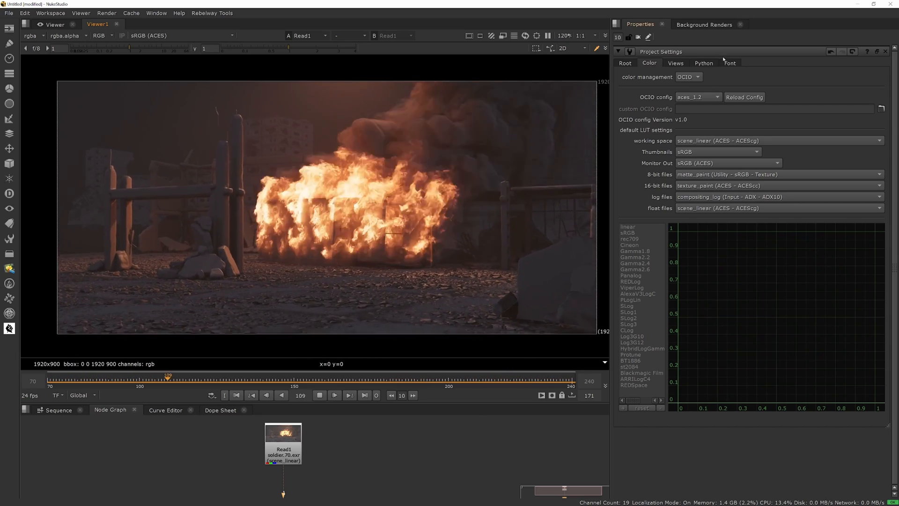
{"action": "left_click", "coordinate": [857, 6]}
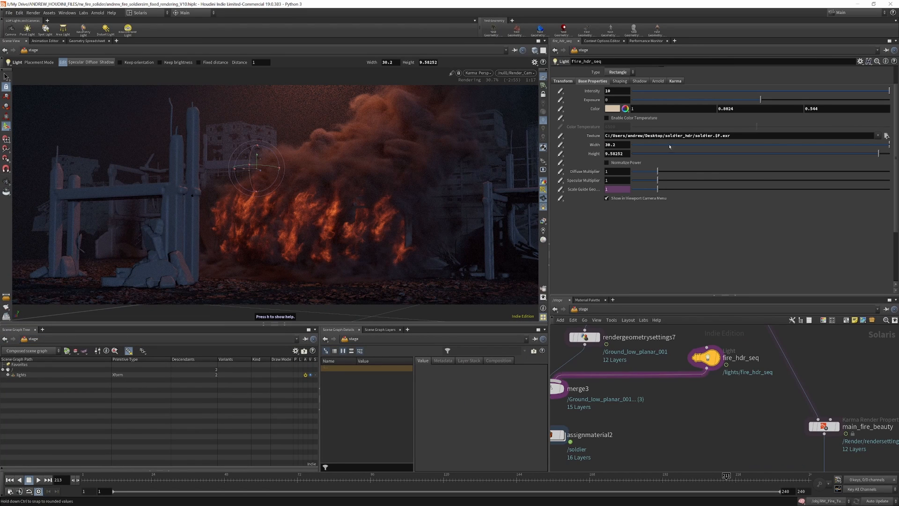
Display the merge3 node that combines the soldier, the ground and the fire_hdr_seq light.
{"action": "scroll", "coordinate": [604, 347], "scroll_direction": "up", "scroll_amount": 1}
{"action": "middle_click_drag", "start_coordinate": [597, 344], "coordinate": [655, 359]}
{"action": "left_click", "coordinate": [660, 335]}
{"action": "left_click", "coordinate": [623, 388]}
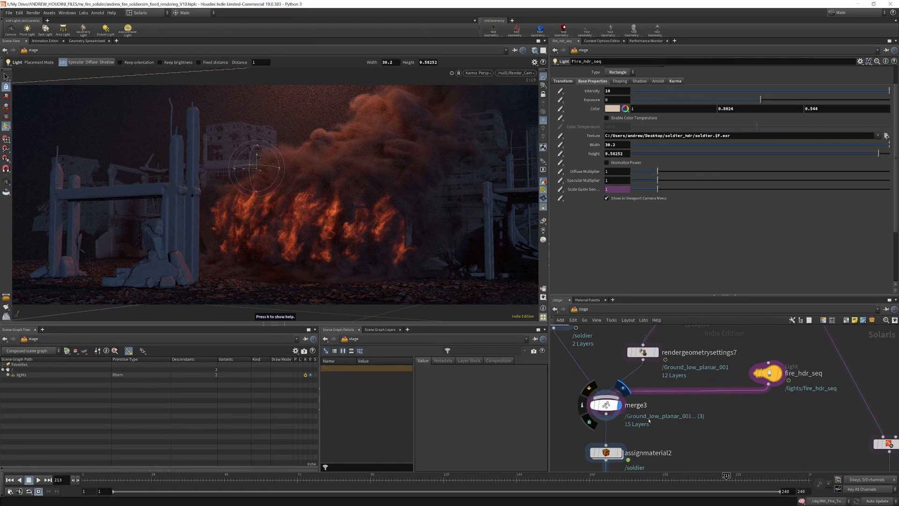
Bypass the fire_hdr_seq light to compare the soldier without it, and enable the light again.
{"action": "scroll", "coordinate": [669, 422], "scroll_direction": "down", "scroll_amount": 5}
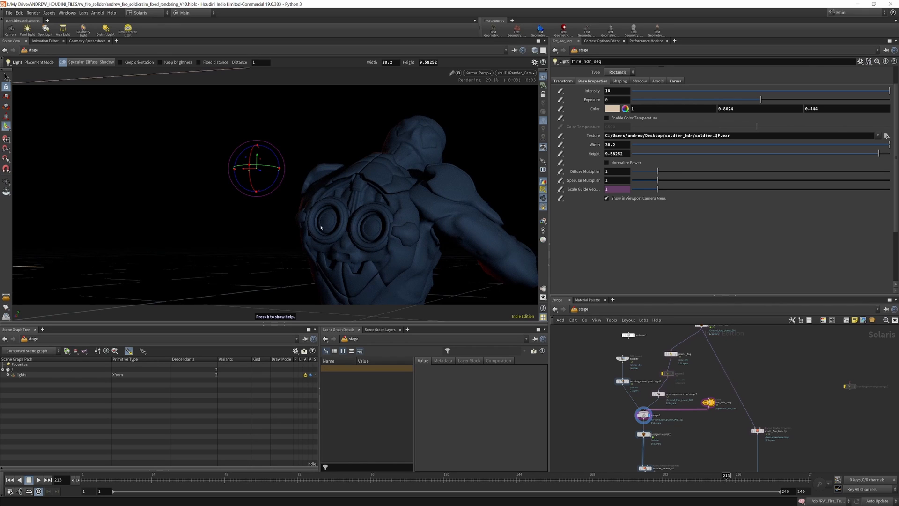
{"action": "scroll", "coordinate": [706, 407], "scroll_direction": "up", "scroll_amount": 4}
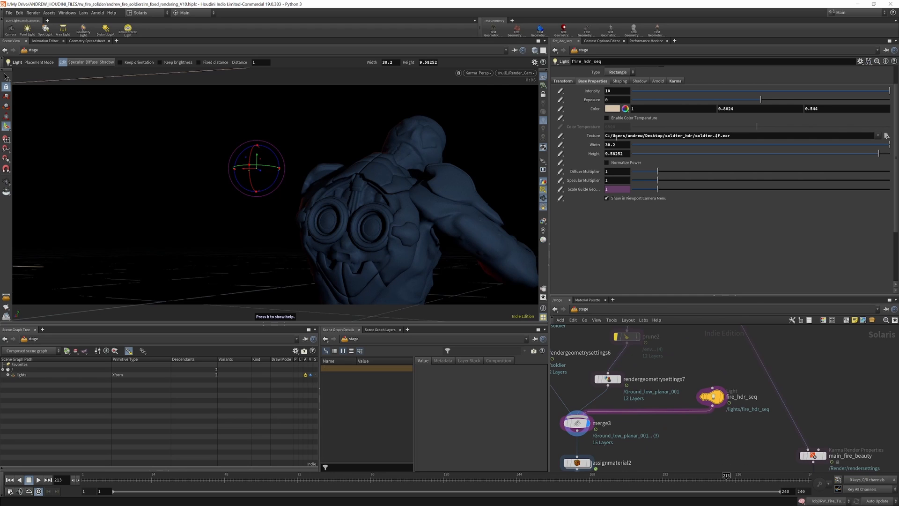
{"action": "left_click", "coordinate": [699, 383]}
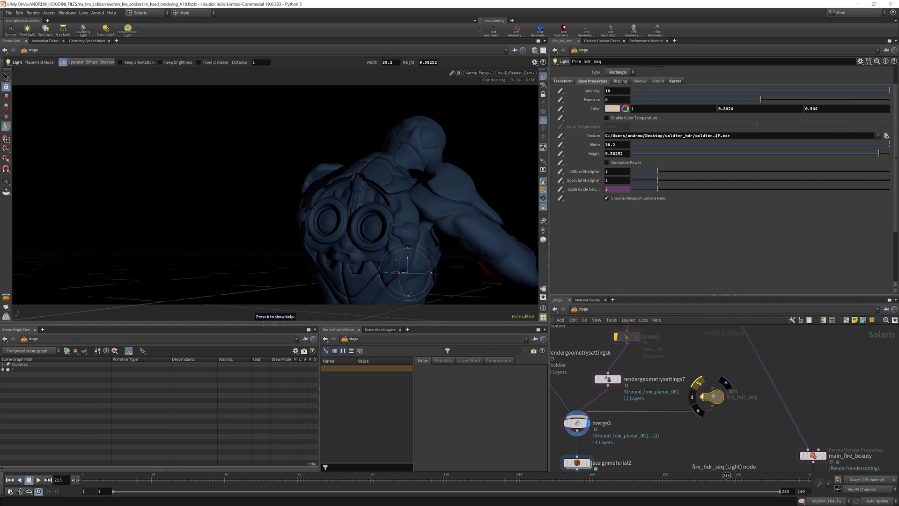
{"action": "left_click", "coordinate": [700, 383]}
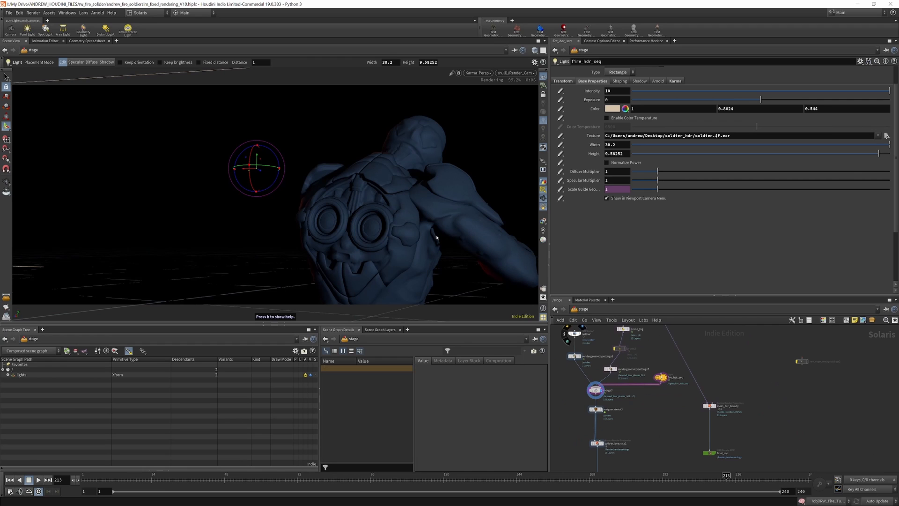
Display the assignmaterial2 node that assigns the soldier material, and select the solider_beauty.v1 Karma Render Properties node below it.
{"action": "scroll", "coordinate": [607, 416], "scroll_direction": "up", "scroll_amount": 5}
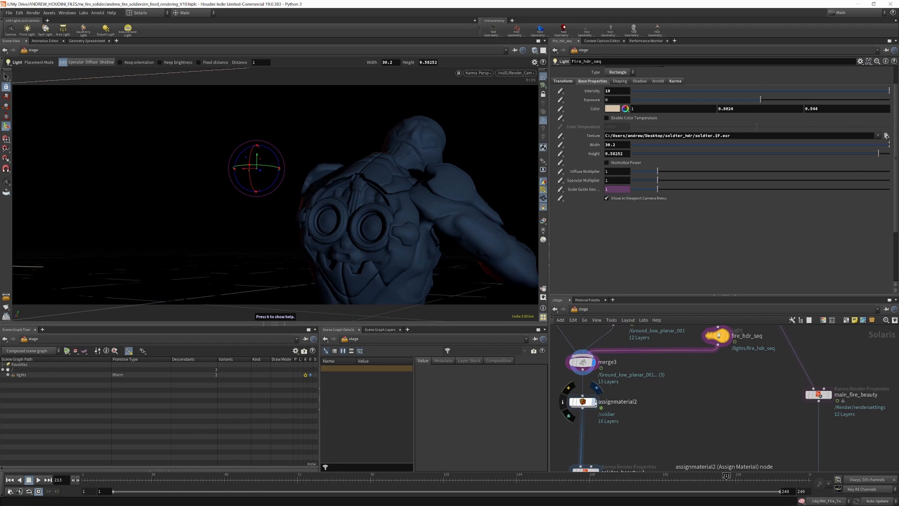
{"action": "left_click", "coordinate": [590, 401]}
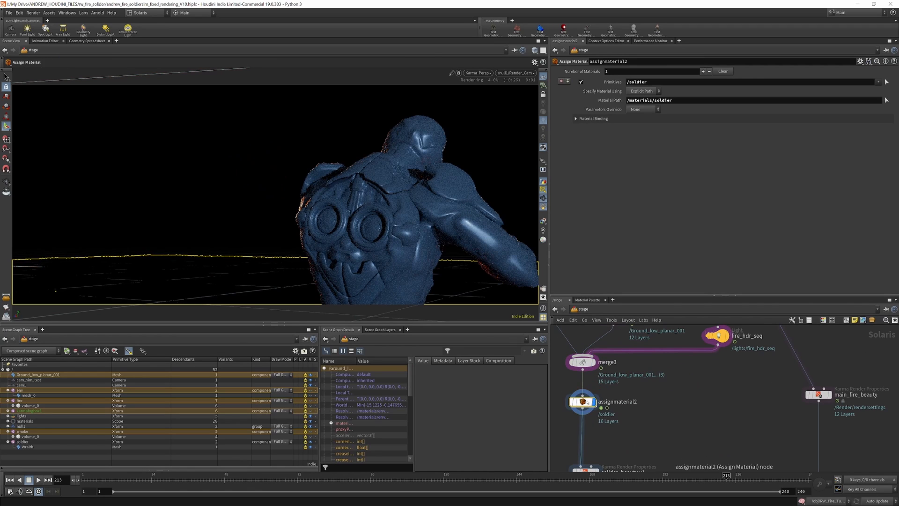
{"action": "scroll", "coordinate": [619, 368], "scroll_direction": "down", "scroll_amount": 5}
{"action": "scroll", "coordinate": [611, 406], "scroll_direction": "up", "scroll_amount": 5}
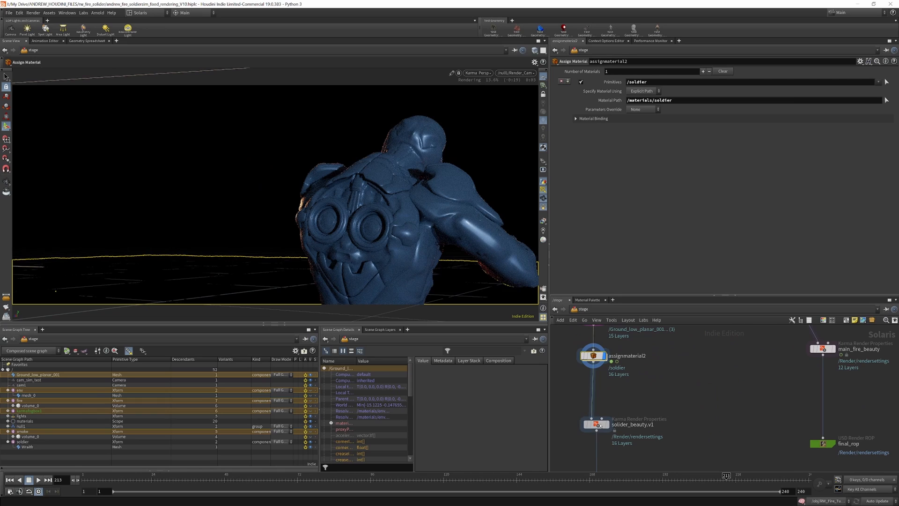
{"action": "left_click", "coordinate": [598, 425]}
{"action": "scroll", "coordinate": [626, 399], "scroll_direction": "down", "scroll_amount": 5}
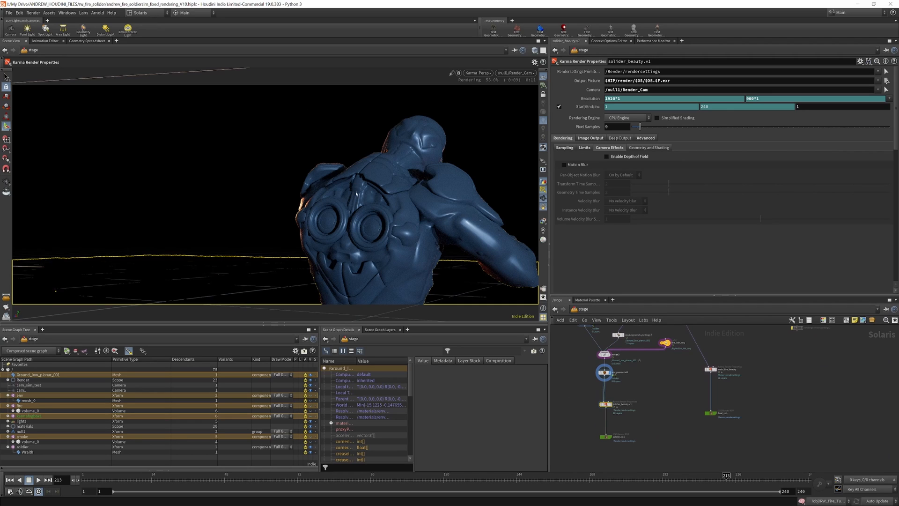
Look over the whole stage network, from the upper input nodes down to the soldier and fire render branches.
{"action": "scroll", "coordinate": [663, 427], "scroll_direction": "down", "scroll_amount": 3}
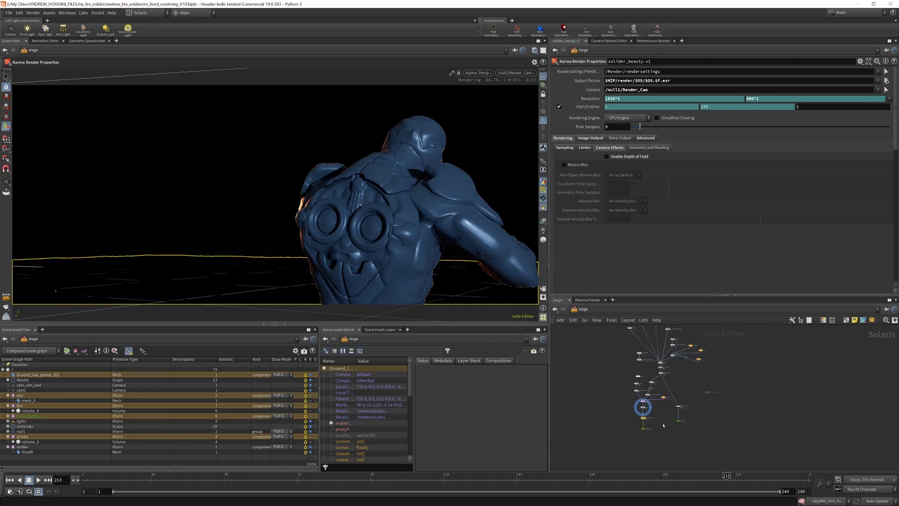
{"action": "scroll", "coordinate": [669, 393], "scroll_direction": "up", "scroll_amount": 8}
{"action": "scroll", "coordinate": [669, 393], "scroll_direction": "down", "scroll_amount": 5}
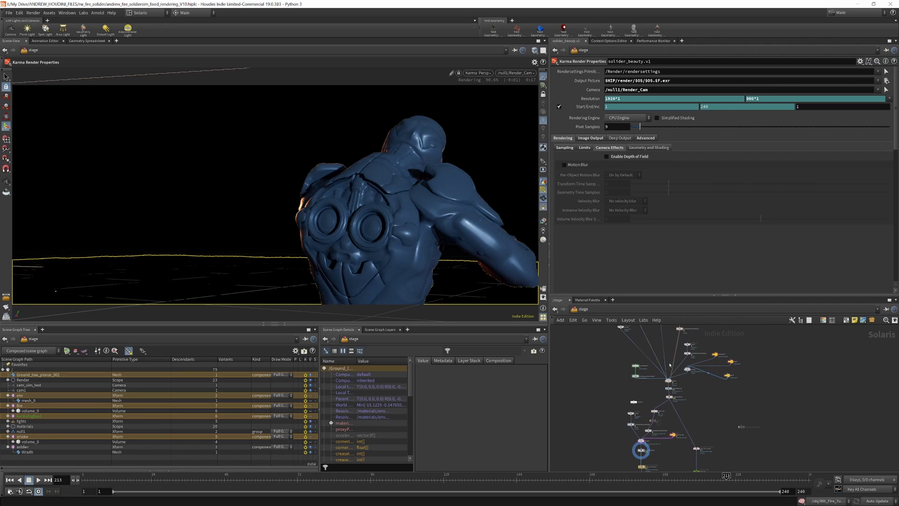
{"action": "scroll", "coordinate": [680, 381], "scroll_direction": "down", "scroll_amount": 2}
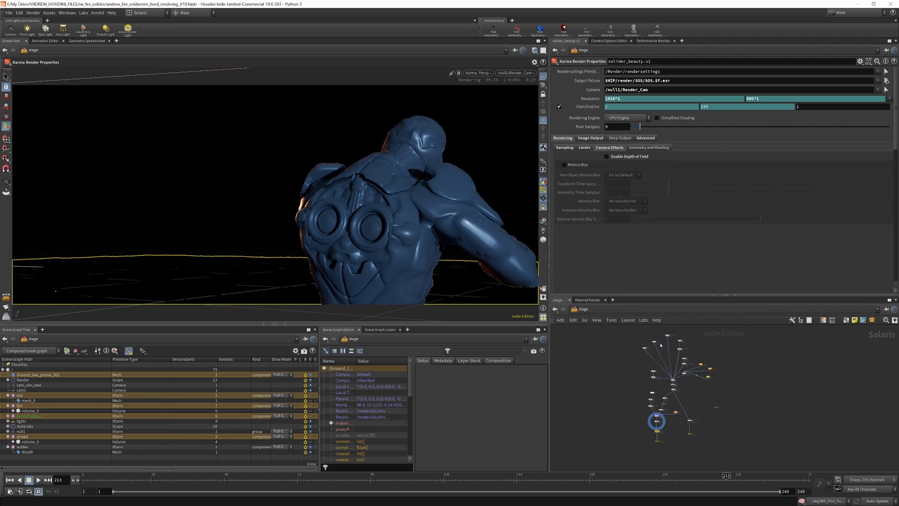